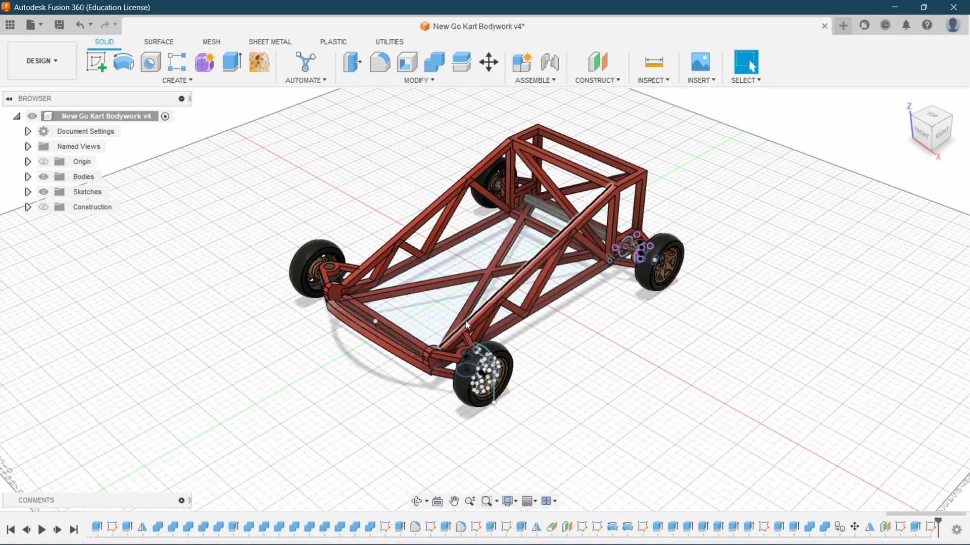
# - Examine the go-kart chassis, including its side rails, rear axle area and floor frame
pyautogui.scroll(3, 465, 356)
pyautogui.scroll(-4, 465, 363)
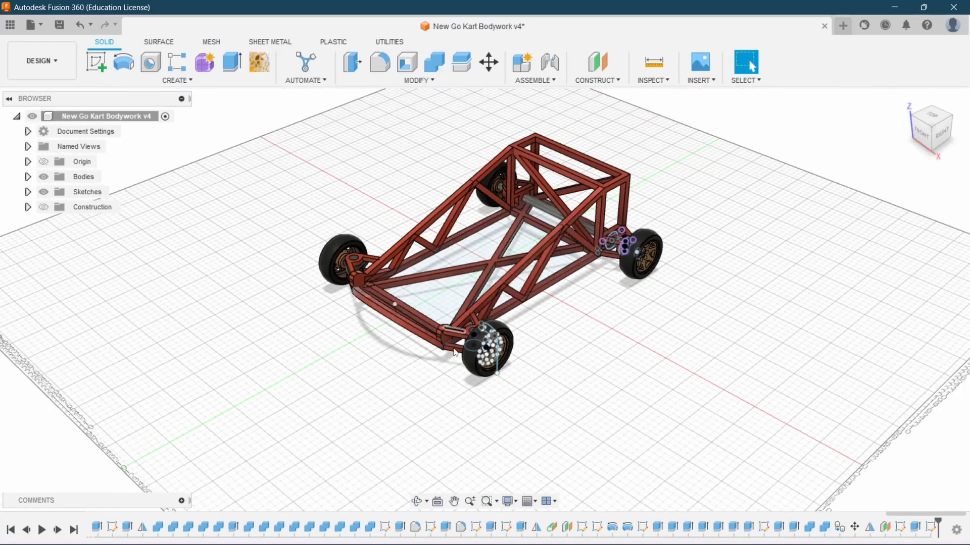
pyautogui.scroll(3, 465, 387)
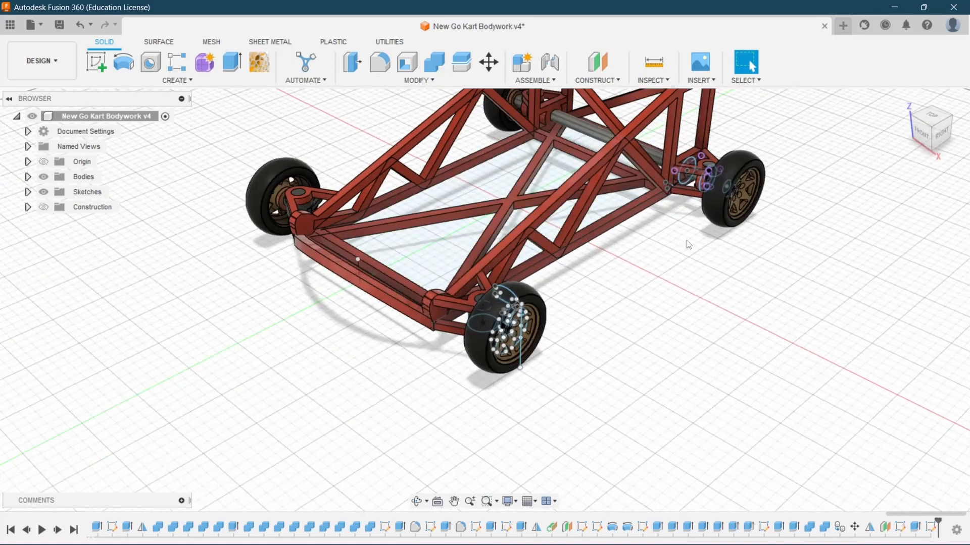
pyautogui.scroll(-1, 549, 202)
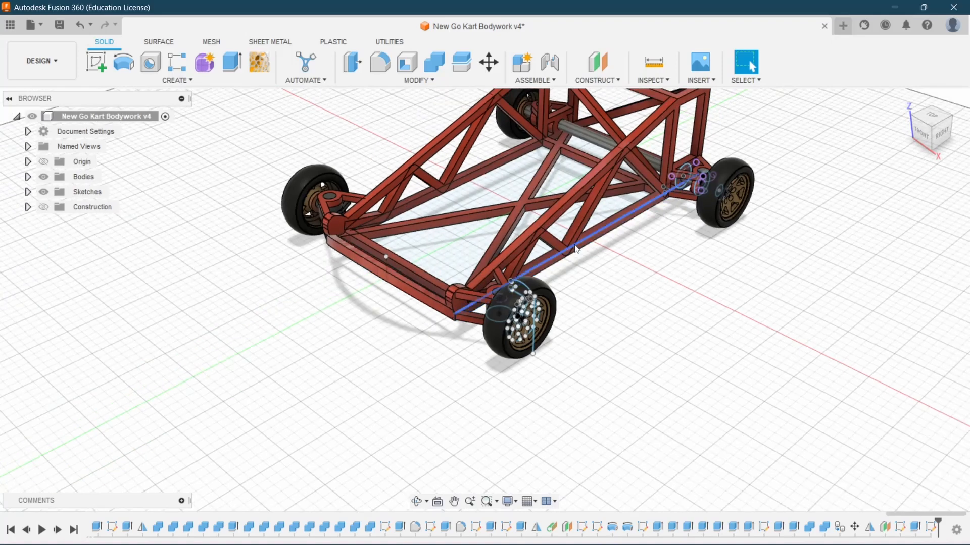
pyautogui.scroll(4, 536, 243)
pyautogui.scroll(5, 450, 277)
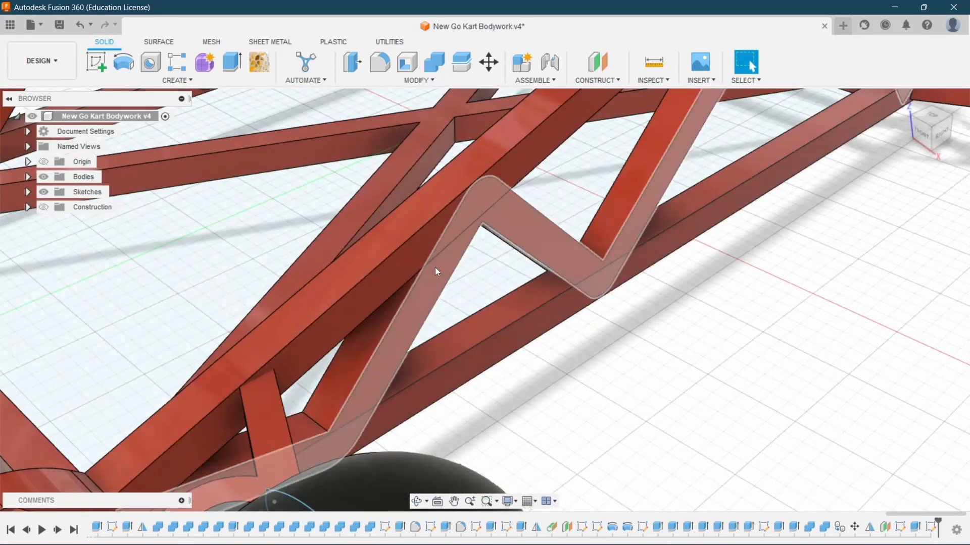
pyautogui.scroll(-5, 425, 273)
pyautogui.scroll(-5, 384, 339)
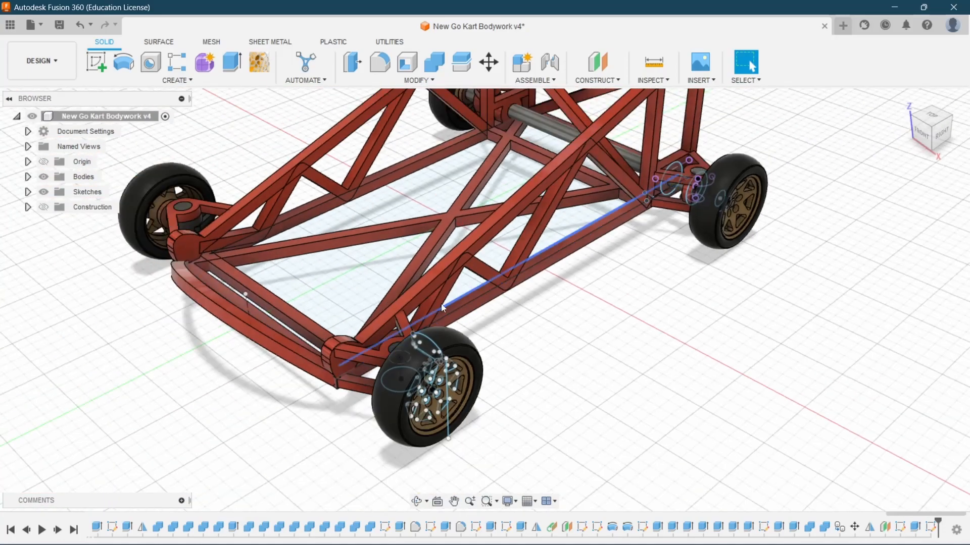
pyautogui.scroll(-3, 321, 293)
pyautogui.scroll(5, 303, 288)
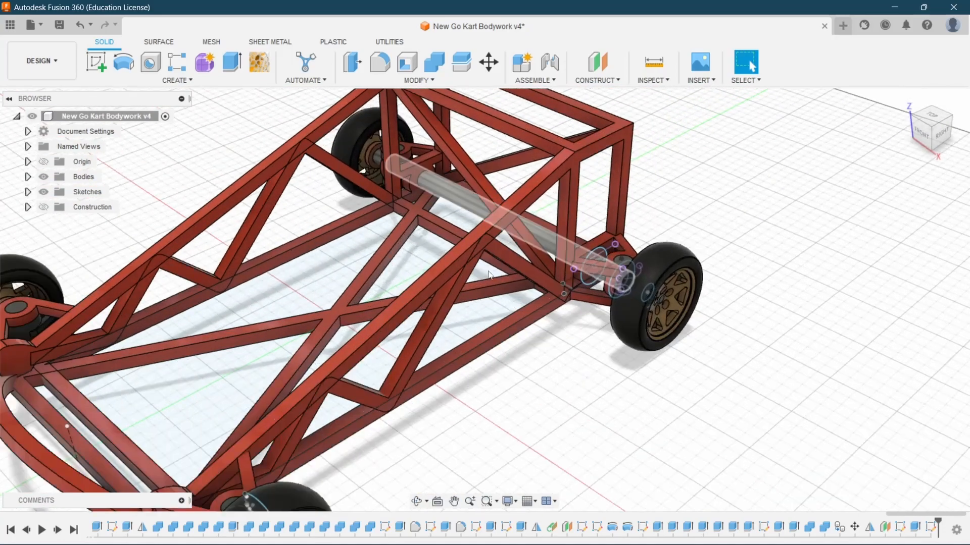
pyautogui.scroll(-5, 228, 282)
pyautogui.scroll(2, 207, 279)
pyautogui.scroll(-5, 441, 280)
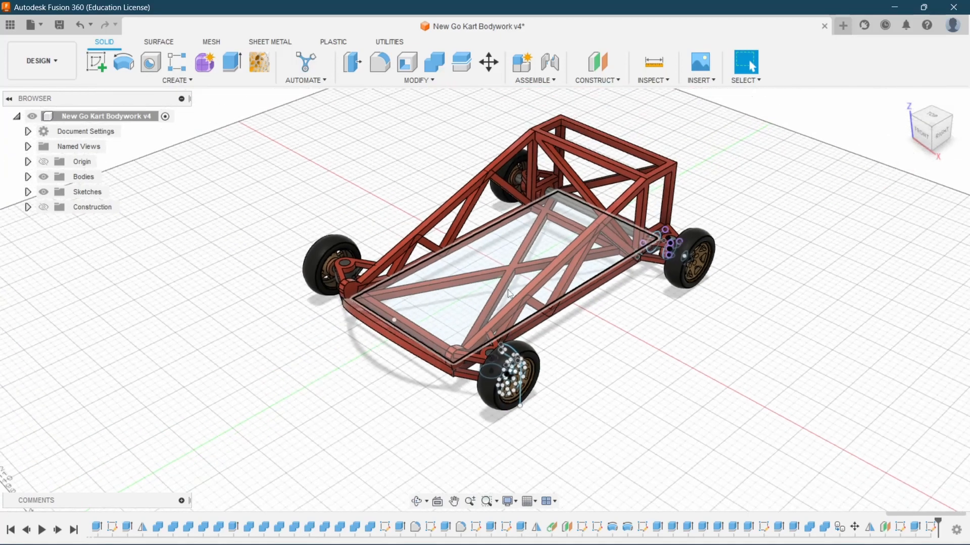
pyautogui.scroll(3, 478, 358)
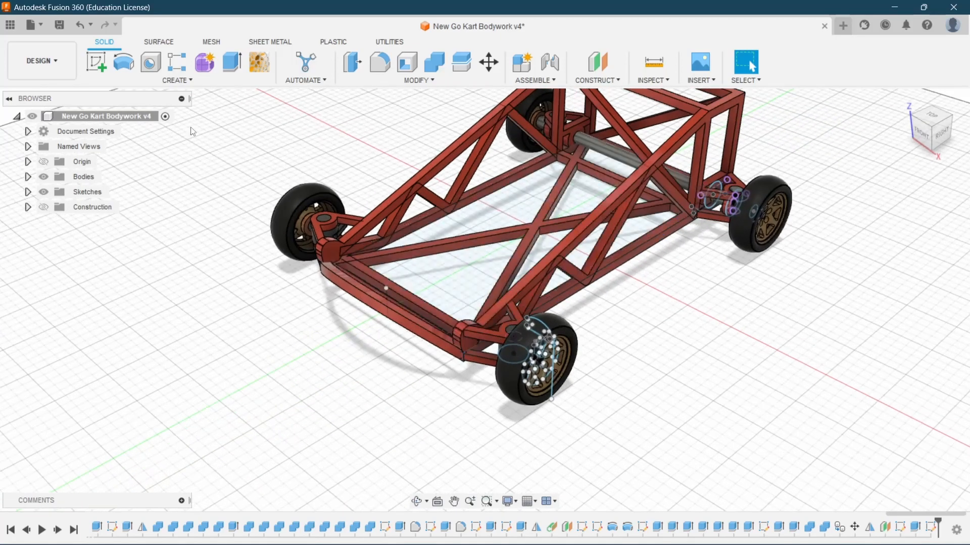
# - Open the chassis floor sketch, Sketch46, for editing
pyautogui.click(107, 71)
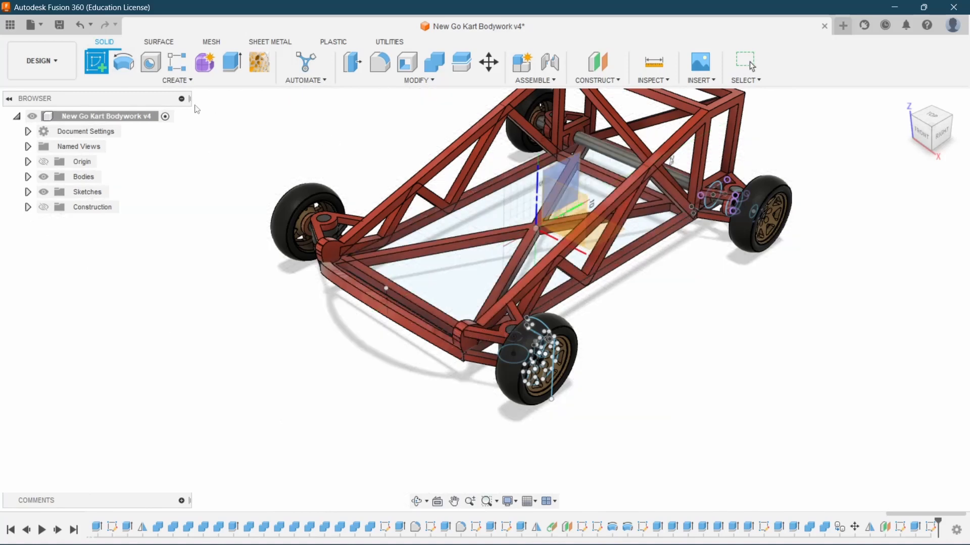
pyautogui.click(85, 25)
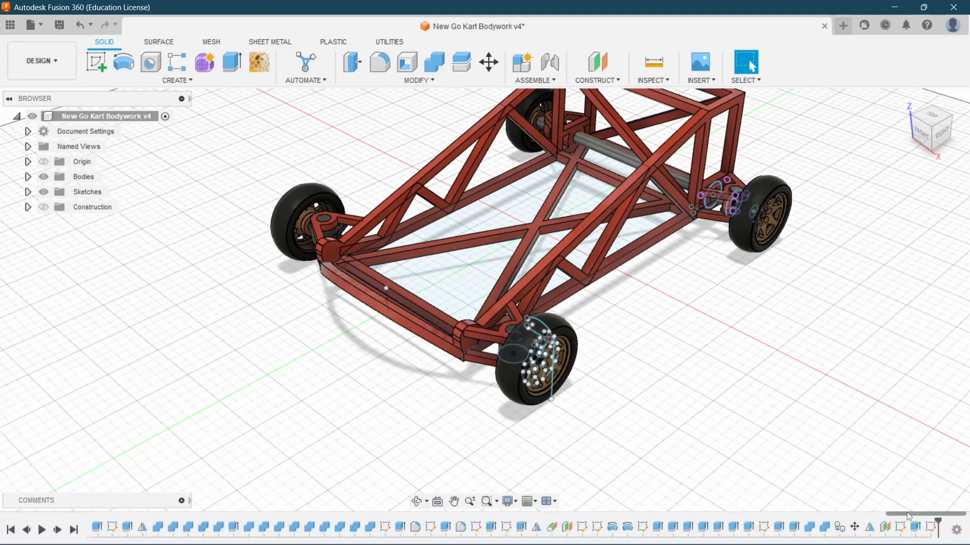
pyautogui.rightClick(937, 530)
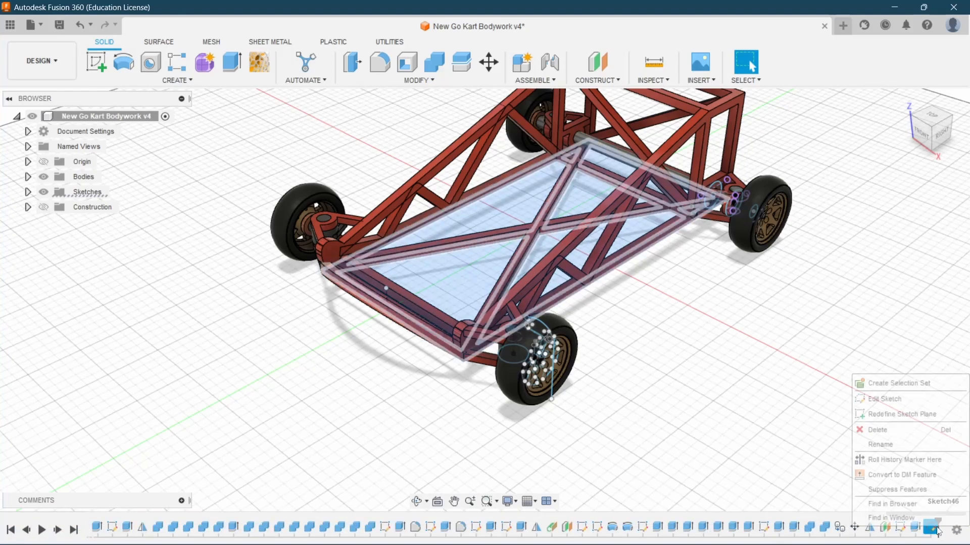
pyautogui.click(884, 399)
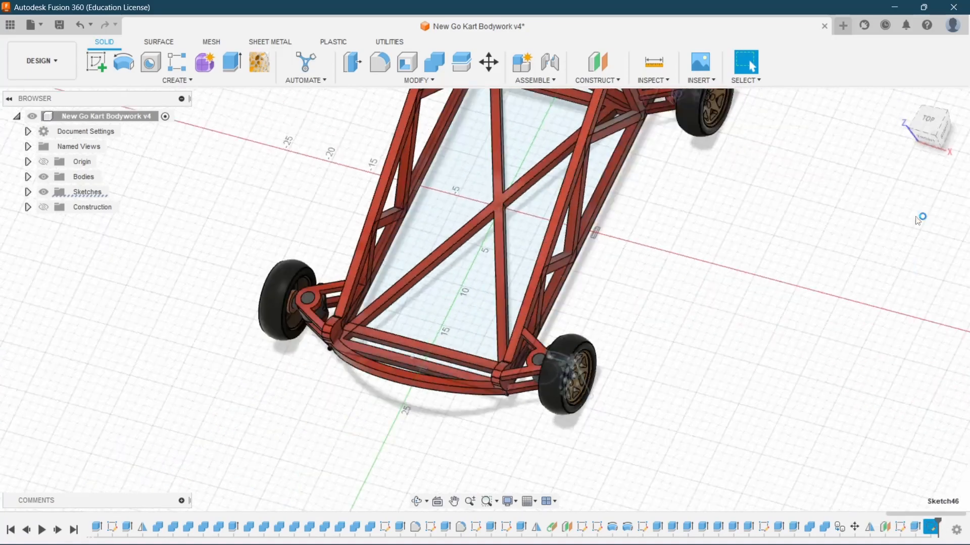
# - Examine the floor sketch from the underside of the chassis, from the rear frame corners to the front bumper
pyautogui.moveTo(938, 135)
pyautogui.mouseDown()
pyautogui.moveTo(917, 161)
pyautogui.moveTo(904, 147)
pyautogui.moveTo(937, 149)
pyautogui.mouseUp()
pyautogui.scroll(-3, 705, 304)
pyautogui.scroll(1, 517, 143)
pyautogui.scroll(5, 516, 141)
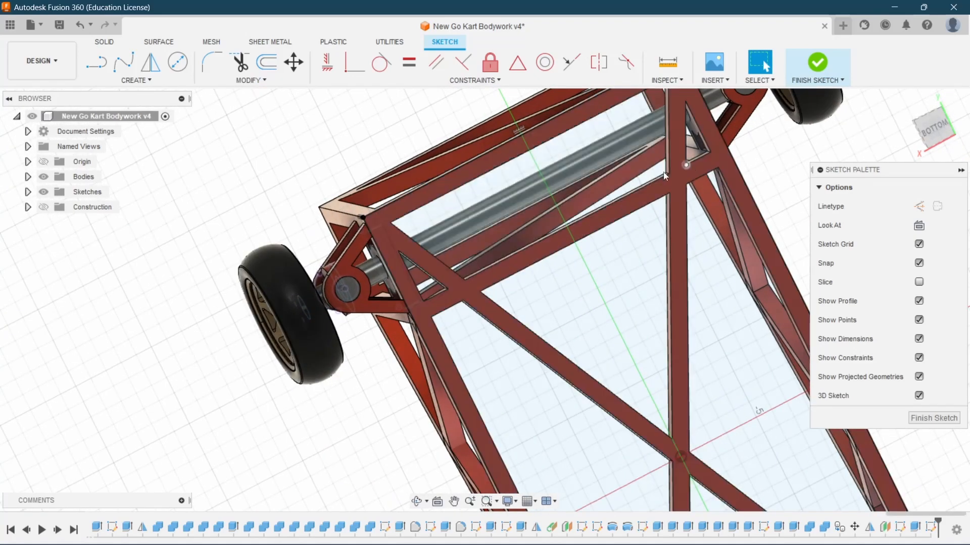
pyautogui.scroll(-5, 543, 170)
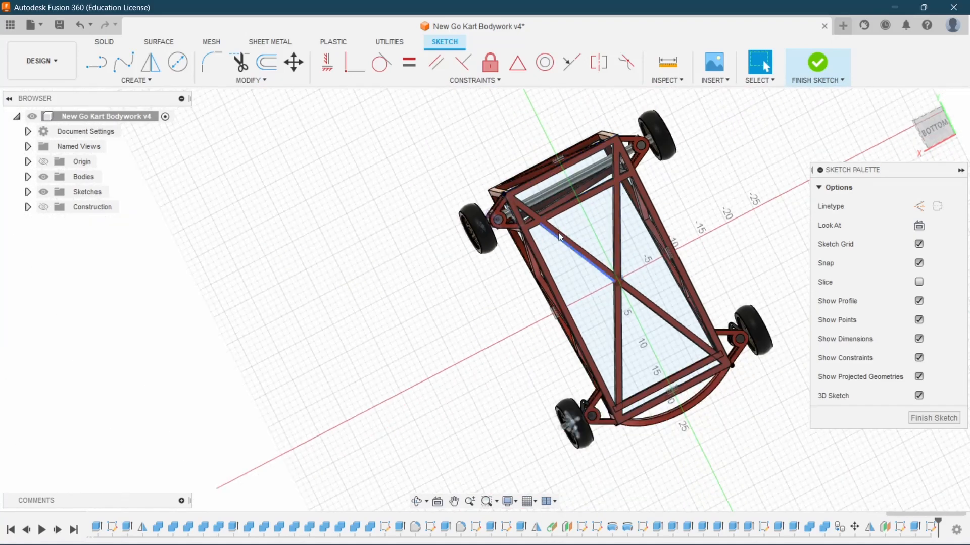
pyautogui.scroll(5, 514, 163)
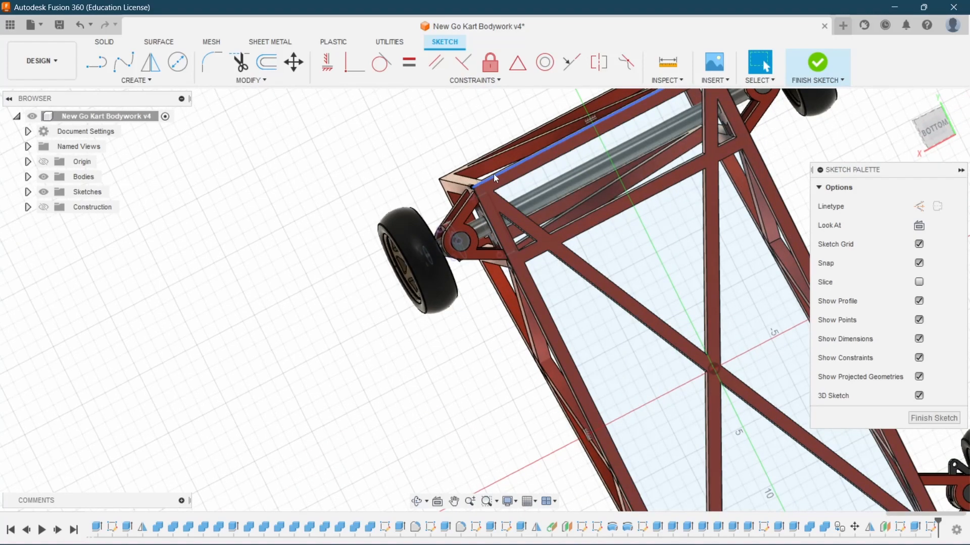
pyautogui.scroll(-5, 510, 169)
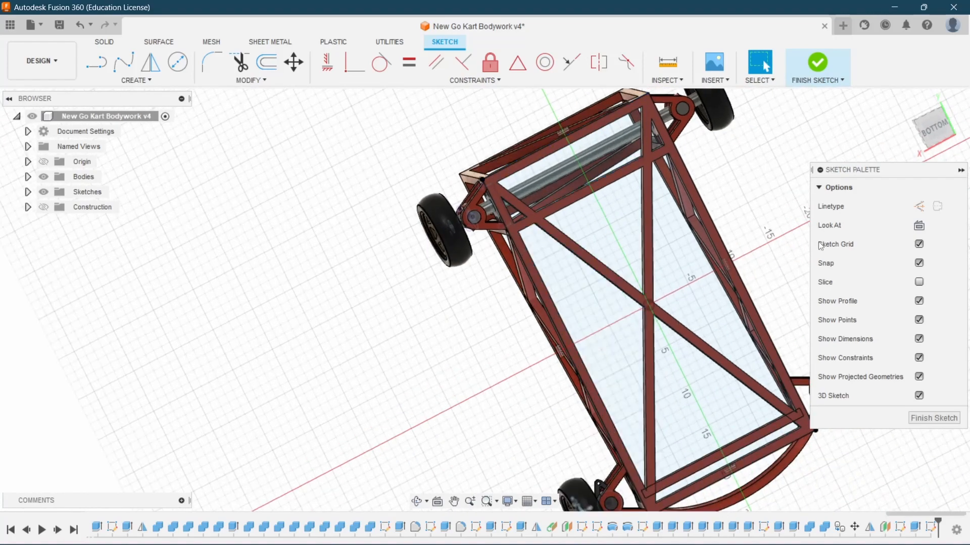
pyautogui.scroll(-5, 680, 273)
pyautogui.scroll(5, 691, 329)
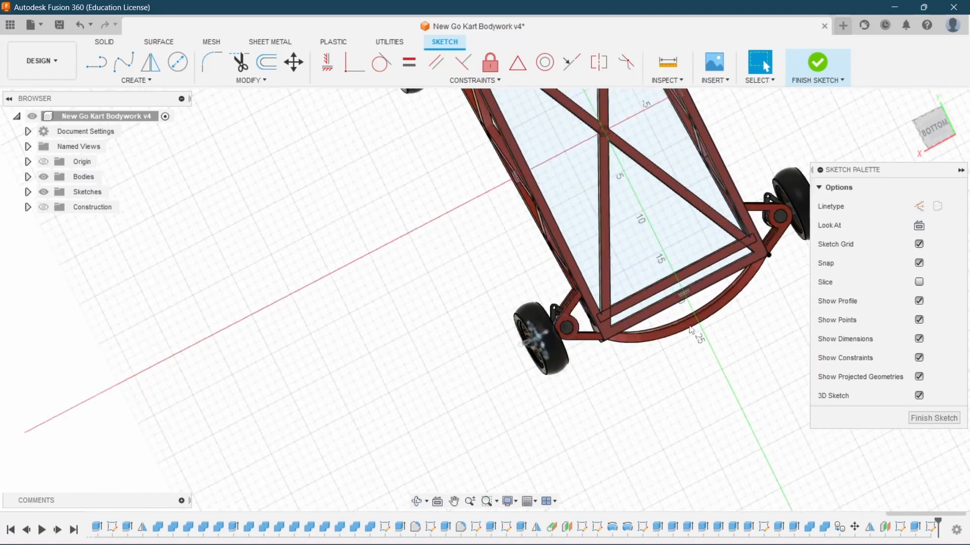
pyautogui.scroll(-5, 691, 329)
pyautogui.scroll(5, 570, 96)
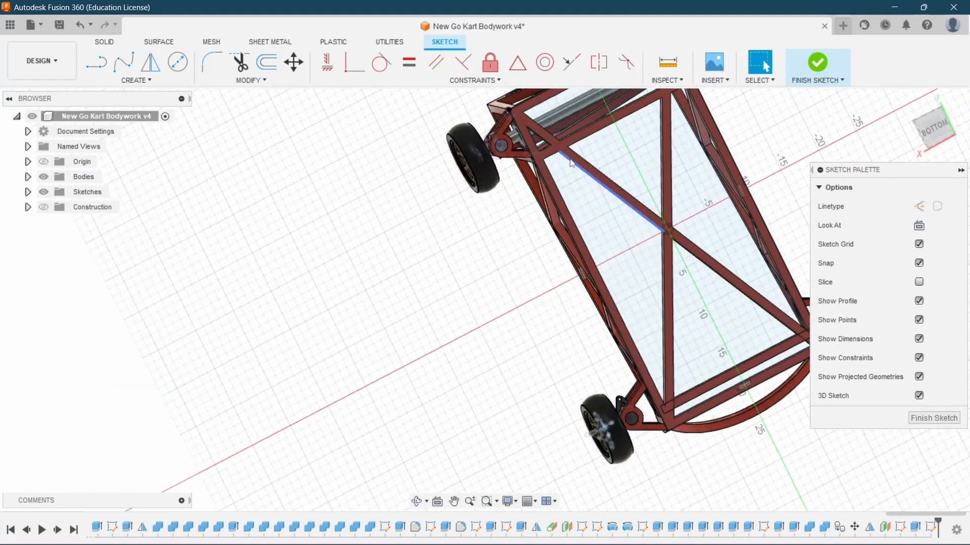
# - Start an extrusion with the floor sketch profile that covers the outer frame and diagonal beams
pyautogui.click(103, 42)
pyautogui.click(231, 65)
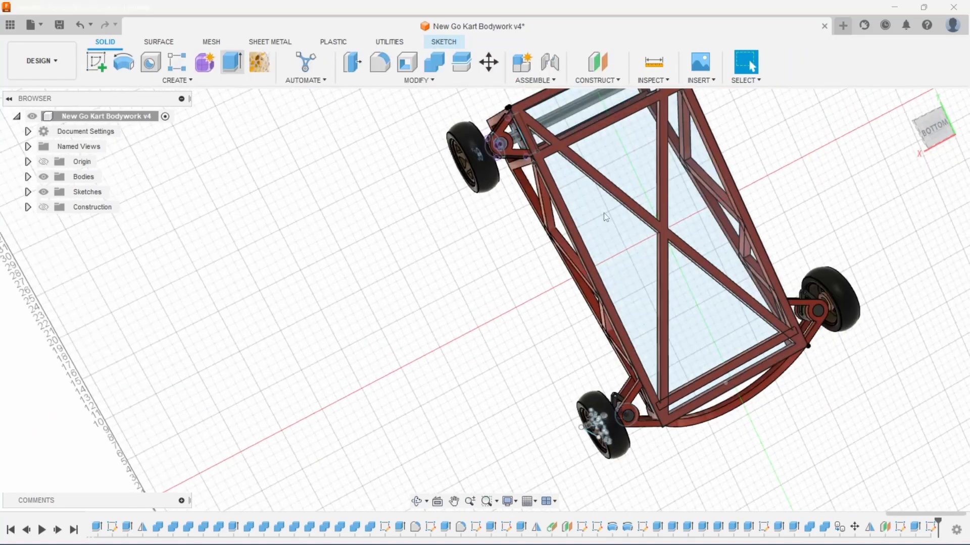
pyautogui.scroll(5, 530, 178)
pyautogui.scroll(-5, 530, 178)
pyautogui.scroll(3, 530, 136)
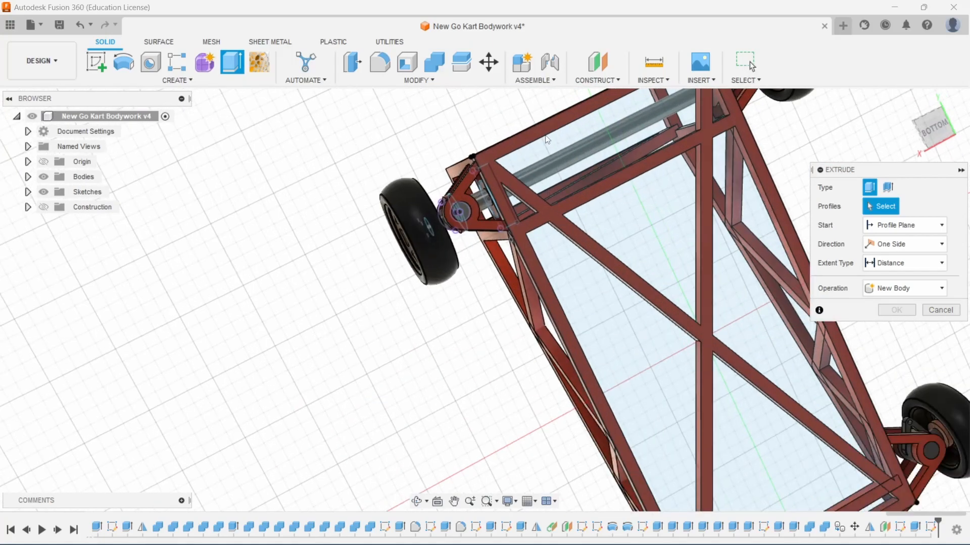
pyautogui.click(530, 135)
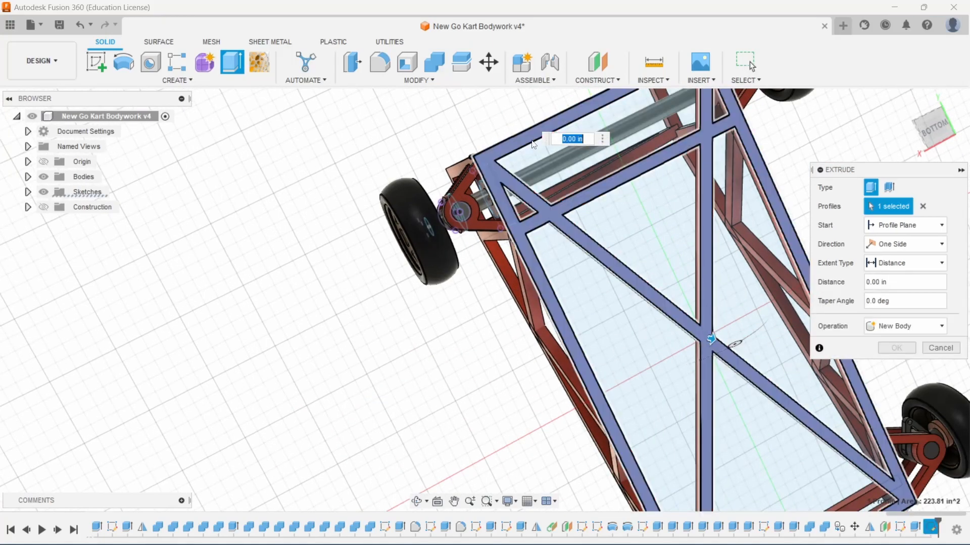
pyautogui.click(533, 142)
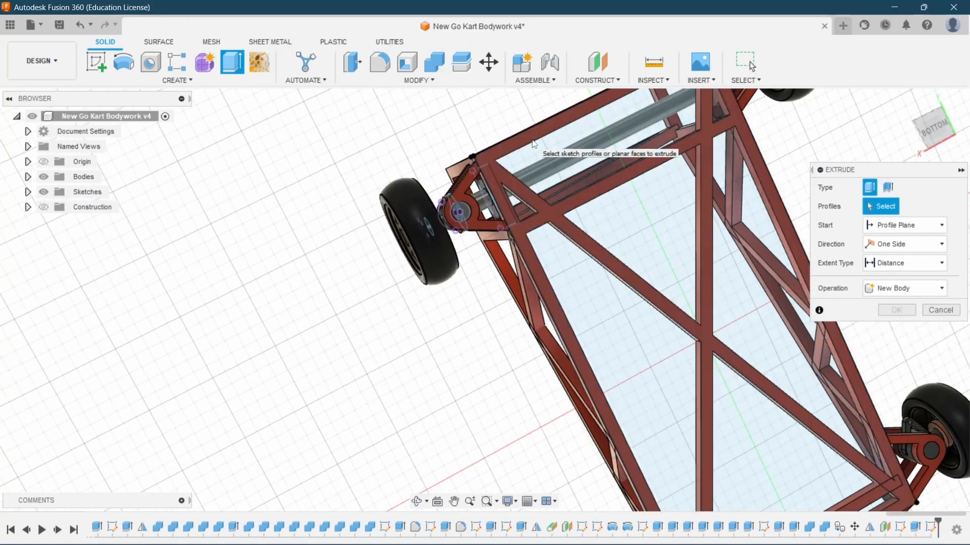
pyautogui.click(531, 142)
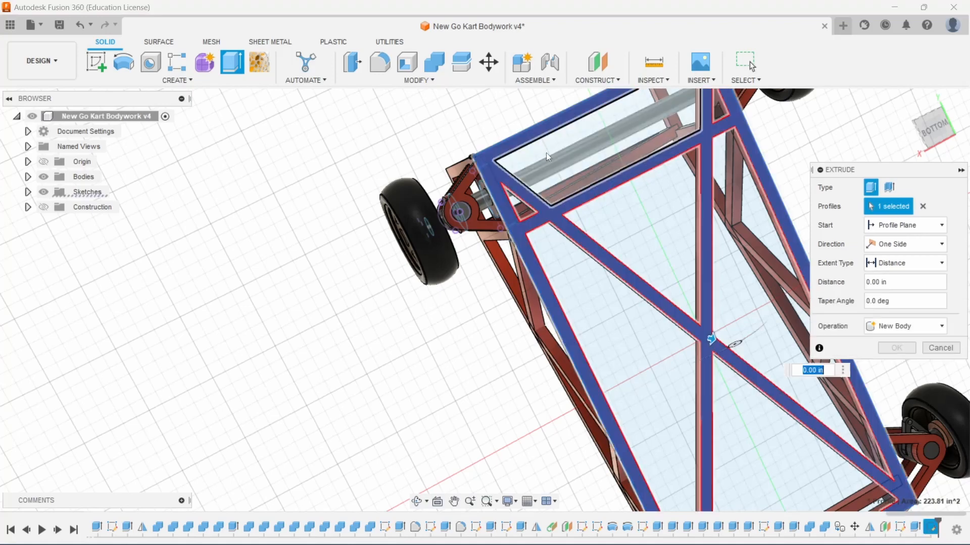
# - Add the openings between the floor beams to the extrusion profiles, leaving out the small triangle at one rear corner
pyautogui.click(549, 156)
pyautogui.click(561, 252)
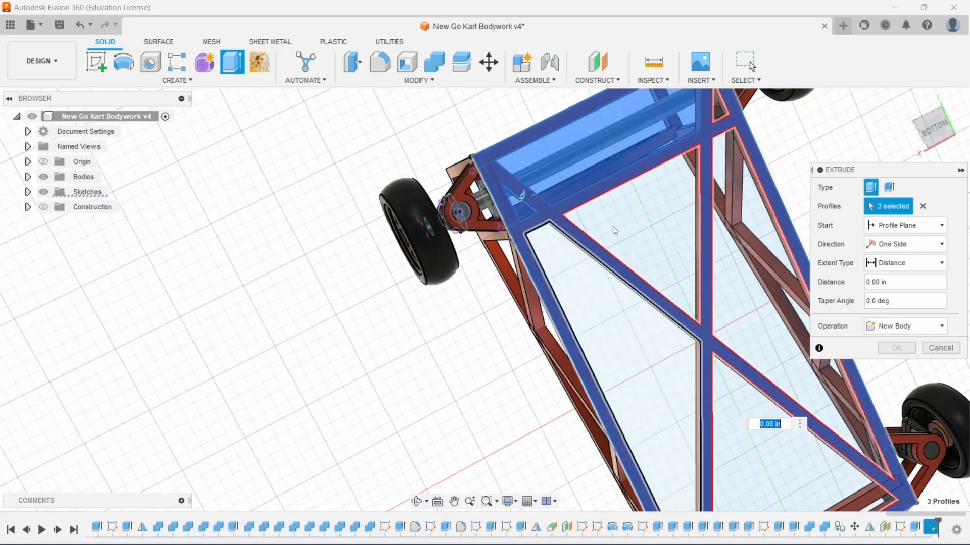
pyautogui.click(614, 228)
pyautogui.click(732, 191)
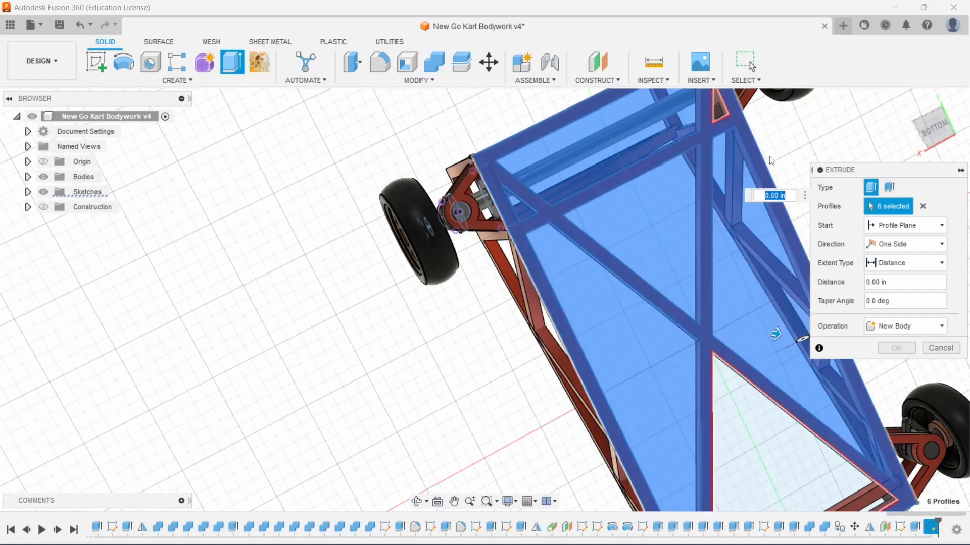
pyautogui.scroll(-3, 642, 177)
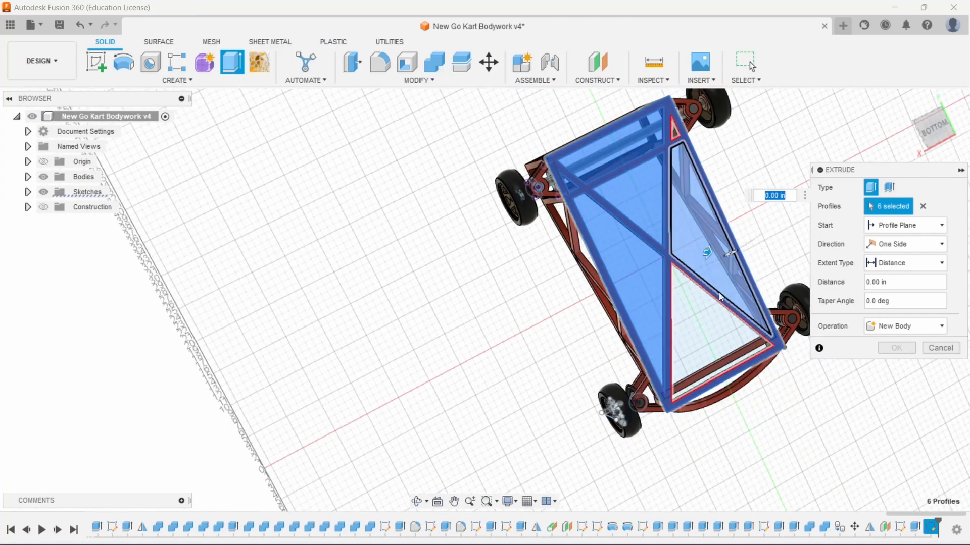
pyautogui.scroll(4, 692, 327)
pyautogui.click(690, 325)
pyautogui.scroll(3, 734, 426)
pyautogui.scroll(-6, 601, 432)
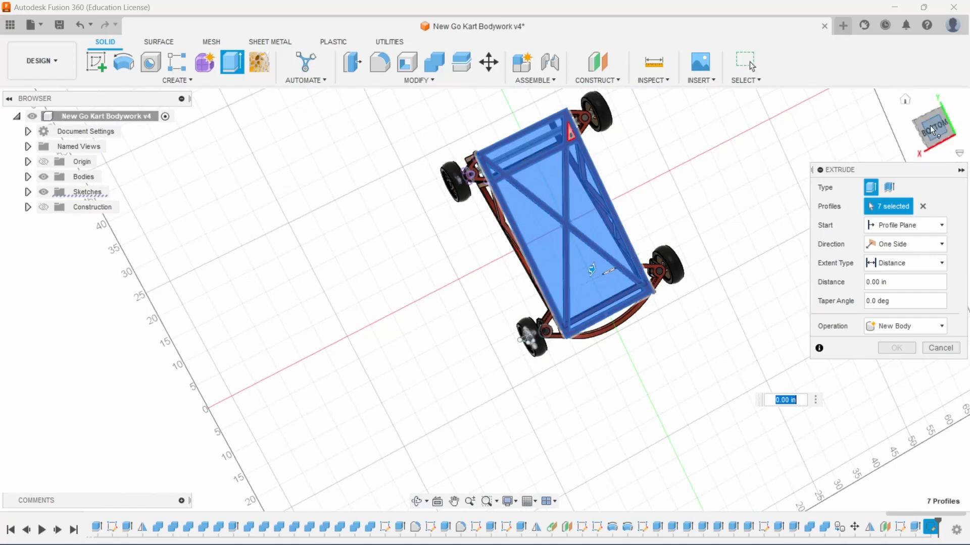
# - Extrude the selected floor profiles 0.25 in below the chassis as a new body
pyautogui.moveTo(931, 127)
pyautogui.mouseDown()
pyautogui.moveTo(924, 156)
pyautogui.moveTo(919, 137)
pyautogui.mouseUp()
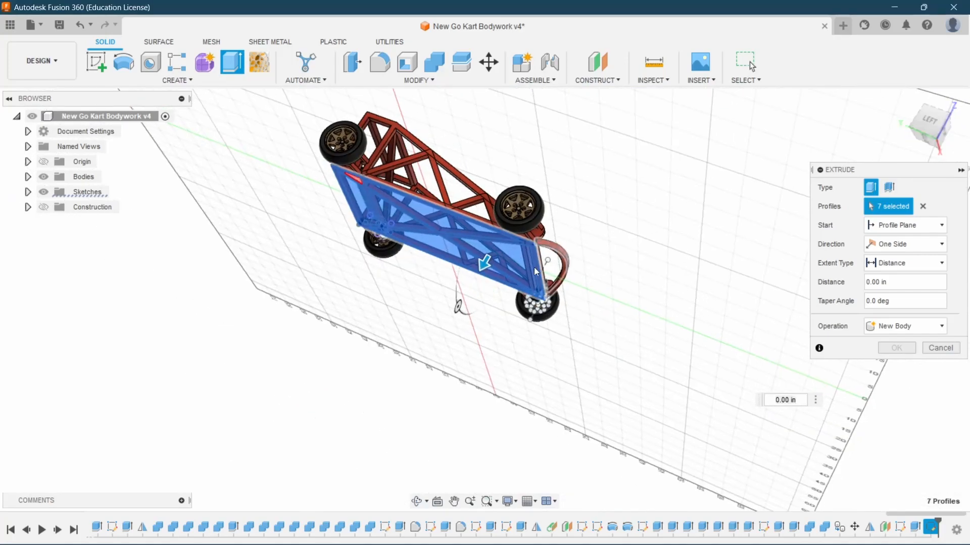
pyautogui.scroll(4, 537, 272)
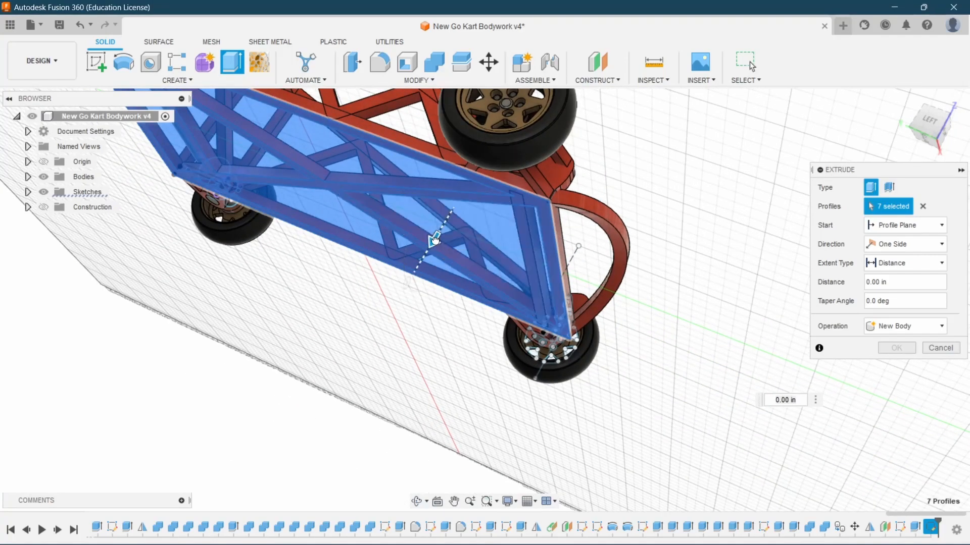
pyautogui.moveTo(432, 241); pyautogui.dragTo(427, 251)
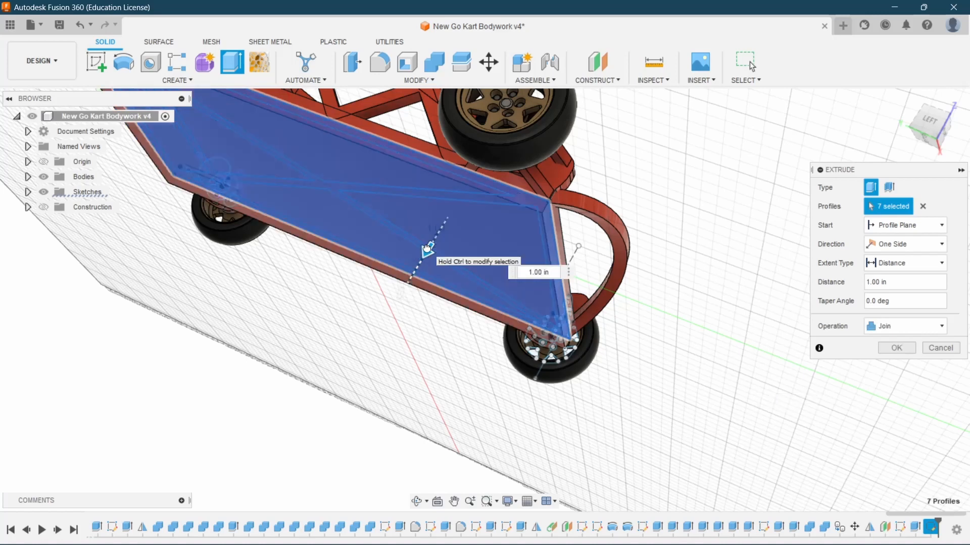
pyautogui.click(919, 327)
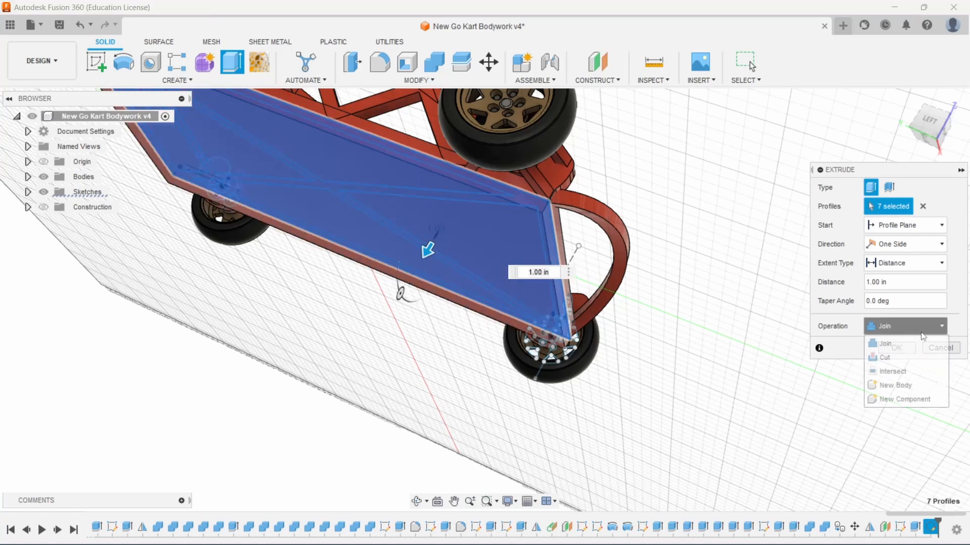
pyautogui.click(902, 386)
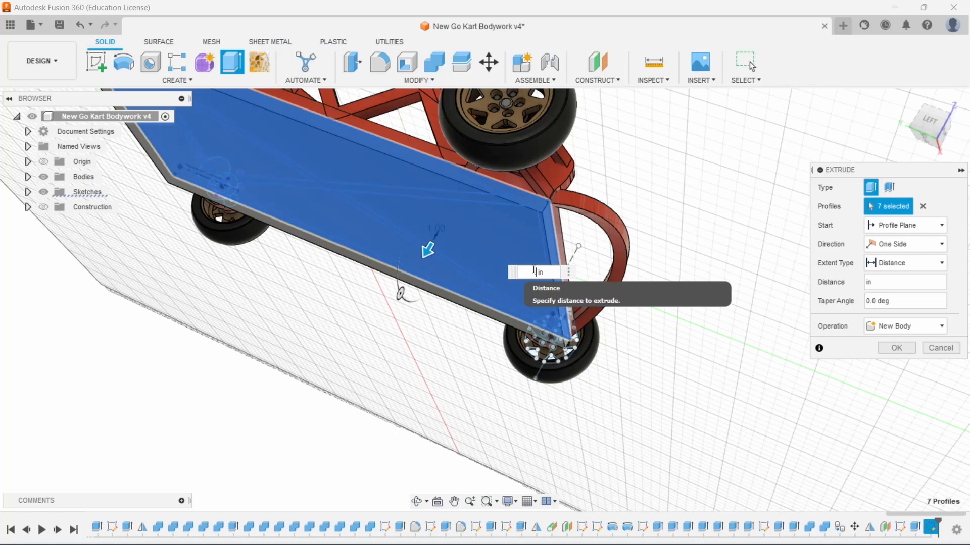
pyautogui.write('.25')
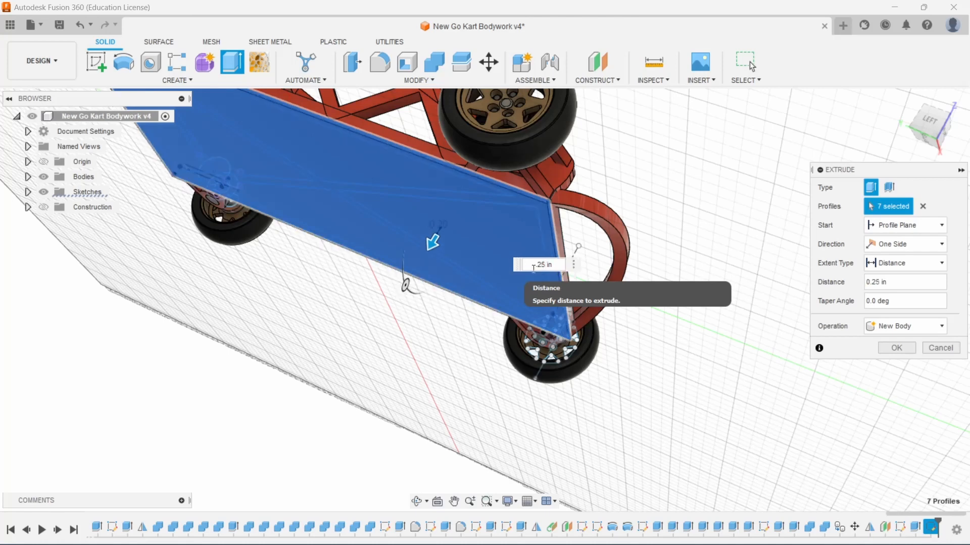
pyautogui.press('Return')
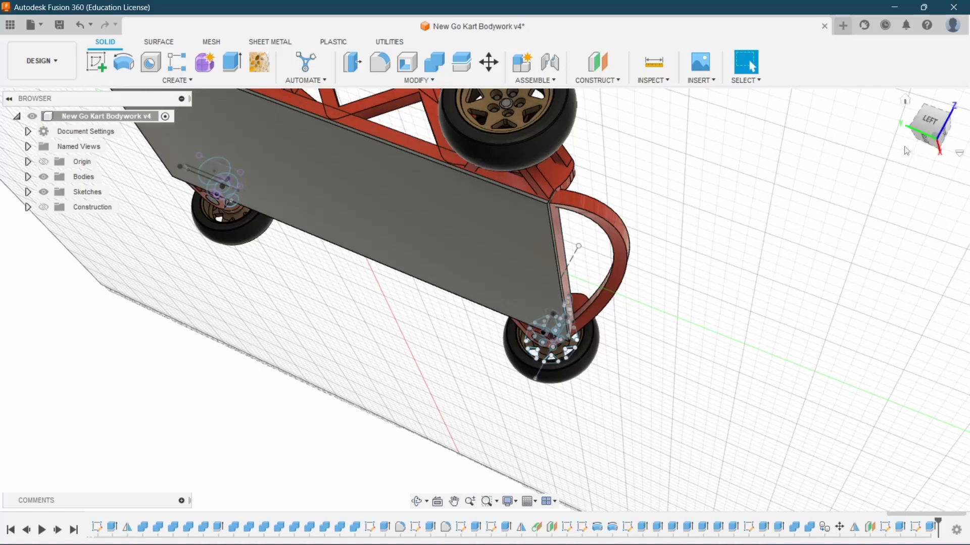
pyautogui.moveTo(918, 128)
pyautogui.mouseDown()
pyautogui.moveTo(927, 126)
pyautogui.moveTo(918, 94)
pyautogui.mouseUp()
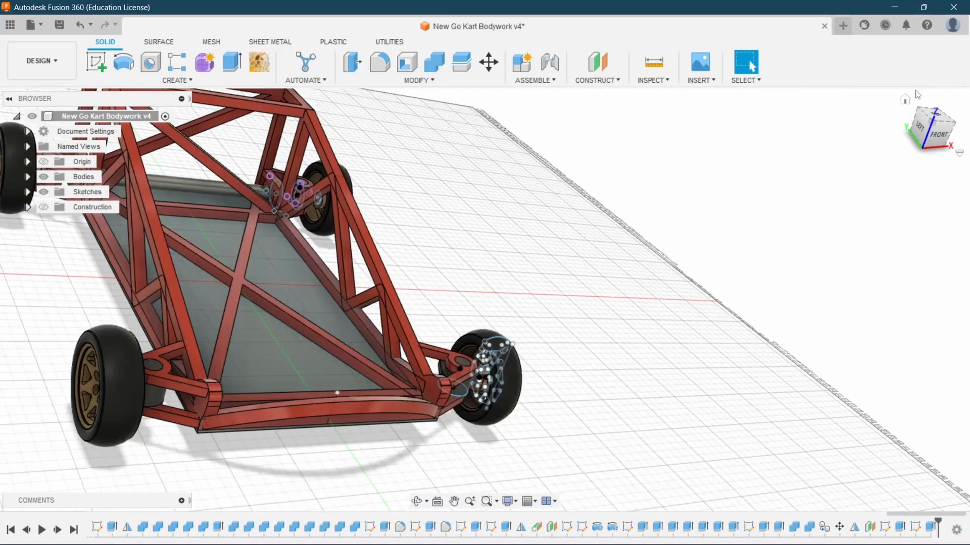
# - Examine the floor panel along the front of the chassis, including the corner where it meets the frame and bumper
pyautogui.click(904, 101)
pyautogui.scroll(-3, 526, 273)
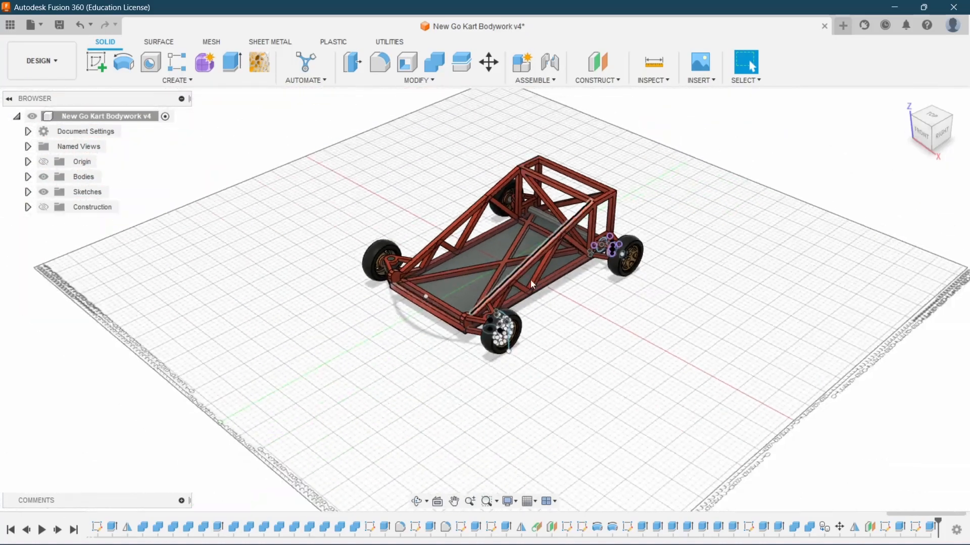
pyautogui.scroll(6, 501, 319)
pyautogui.scroll(6, 429, 267)
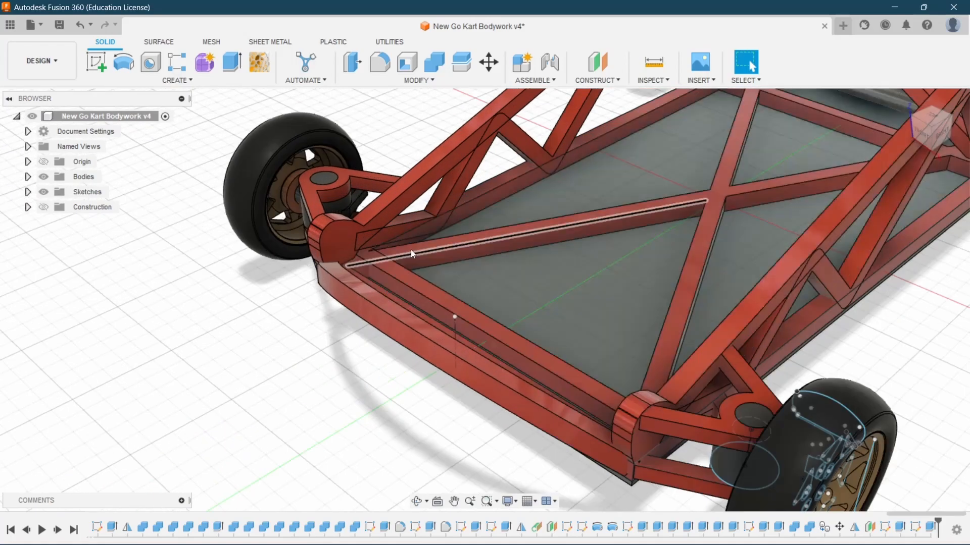
pyautogui.scroll(4, 414, 230)
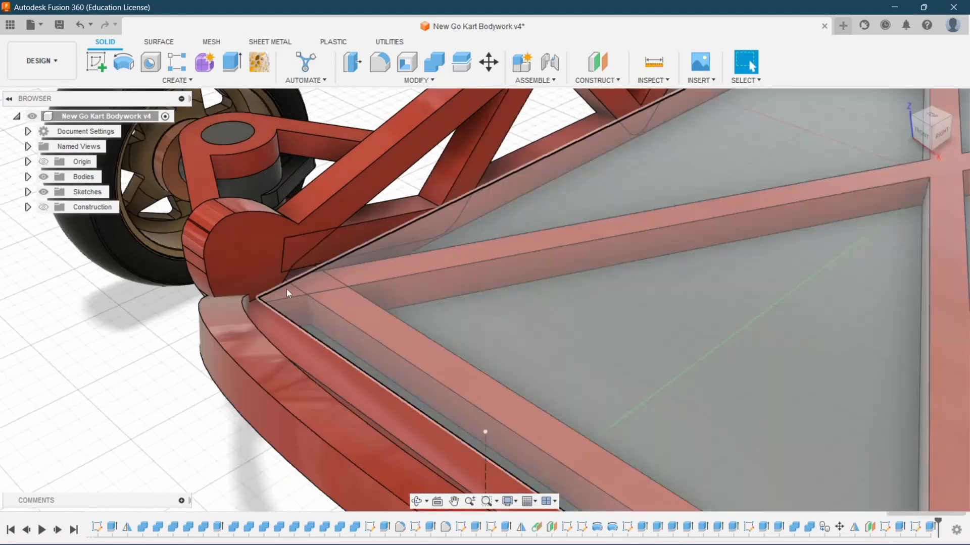
pyautogui.scroll(-8, 297, 286)
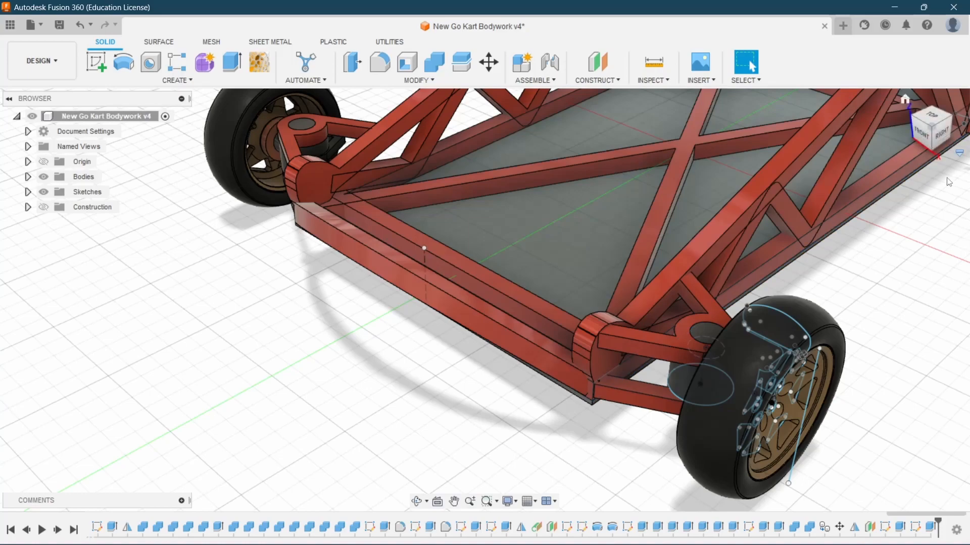
pyautogui.moveTo(931, 132)
pyautogui.mouseDown()
pyautogui.moveTo(909, 138)
pyautogui.moveTo(930, 144)
pyautogui.mouseUp()
pyautogui.scroll(-4, 462, 245)
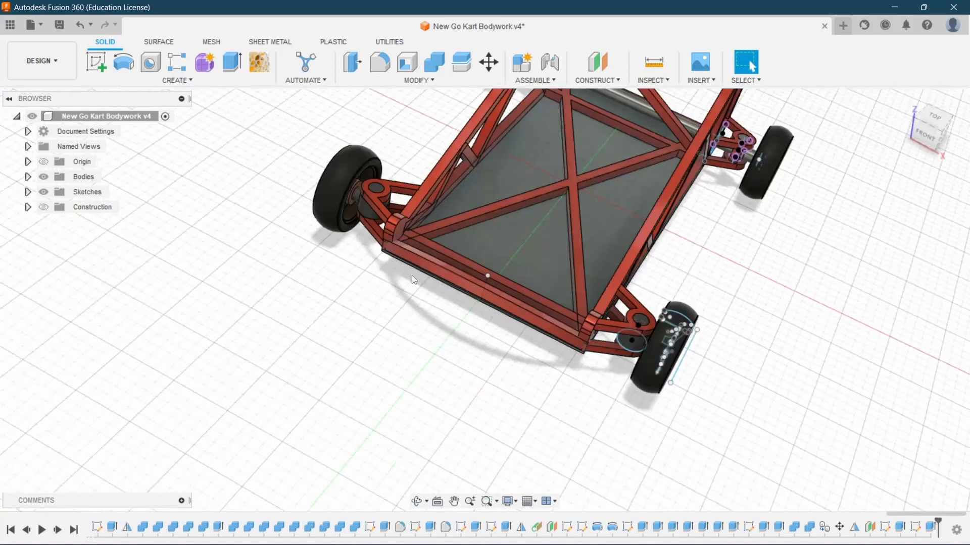
pyautogui.scroll(4, 498, 231)
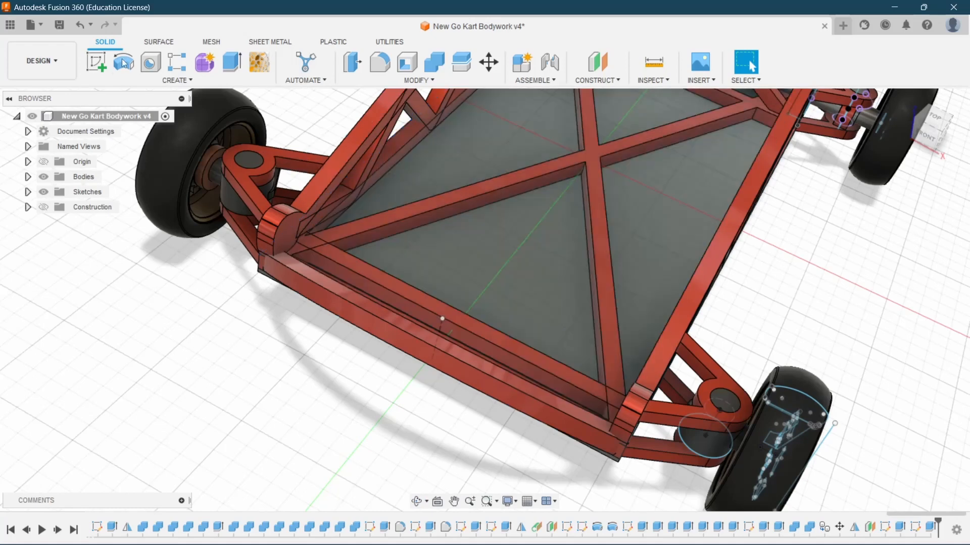
# - Start a new sketch on the upper face of the floor panel inside the chassis
pyautogui.click(97, 65)
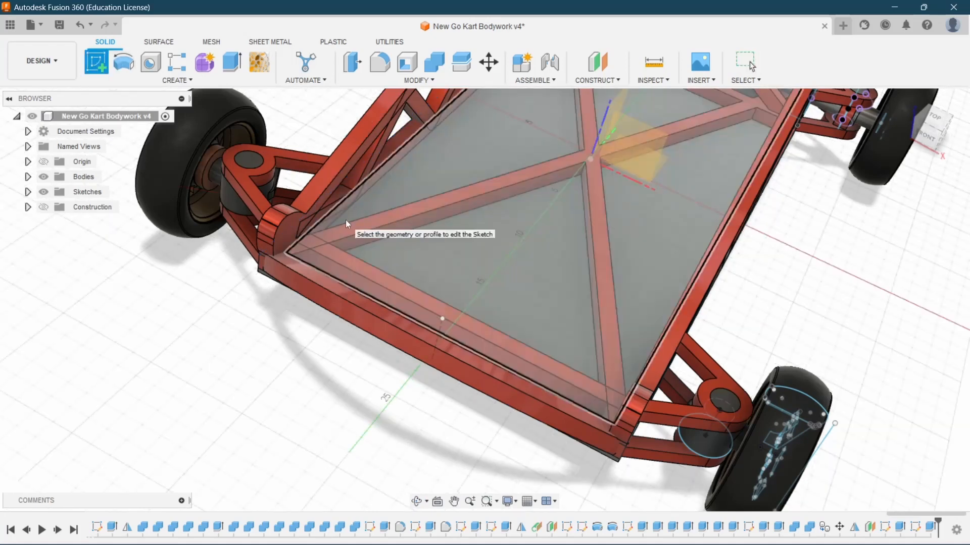
pyautogui.click(321, 232)
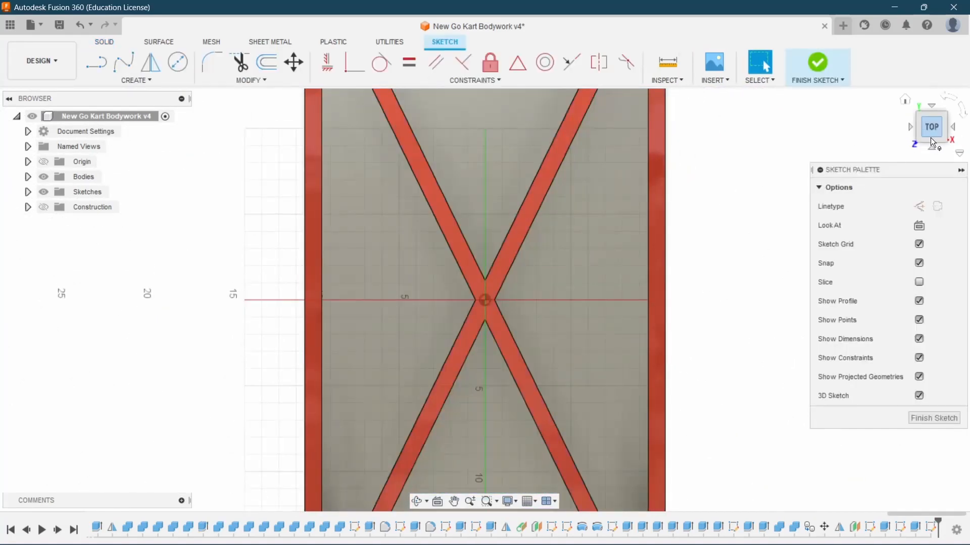
pyautogui.moveTo(934, 135); pyautogui.dragTo(903, 107)
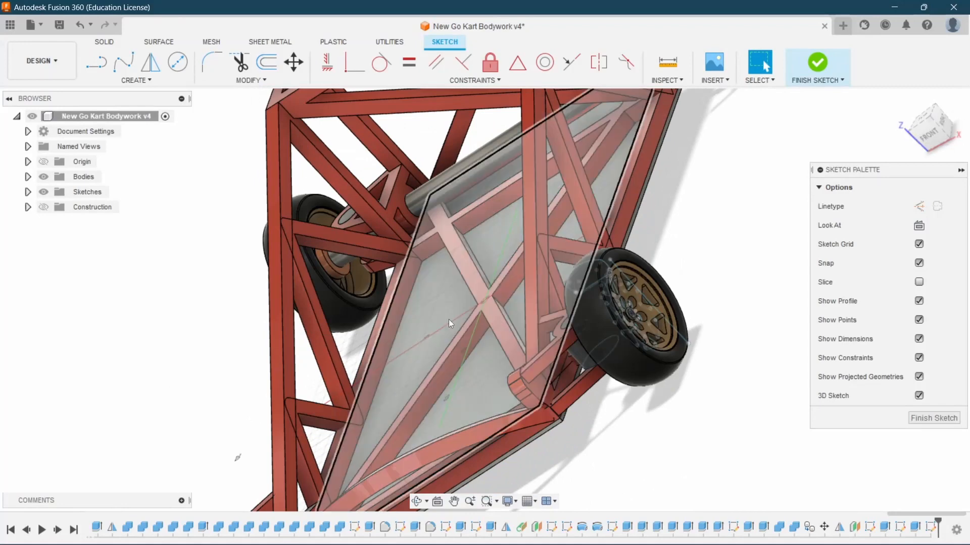
pyautogui.scroll(-5, 405, 311)
pyautogui.scroll(6, 365, 477)
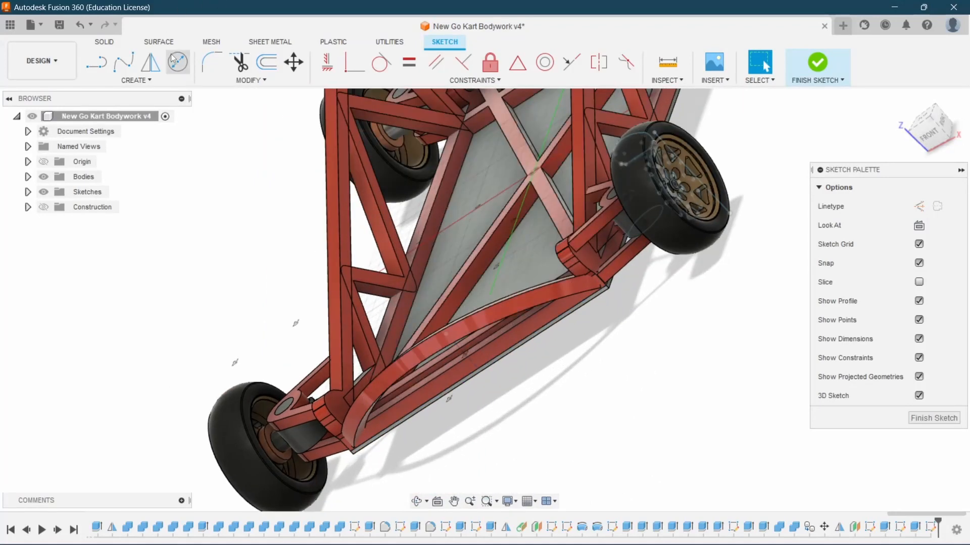
# - Begin a two-point rectangle at the rear frame corner where the side rail meets the rear crossmember
pyautogui.click(159, 81)
pyautogui.moveTo(143, 109)
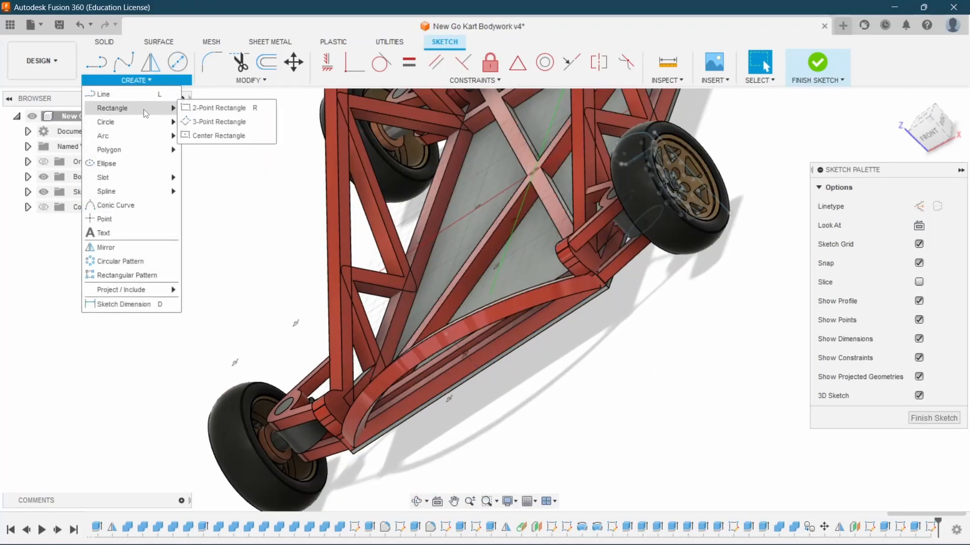
pyautogui.click(204, 108)
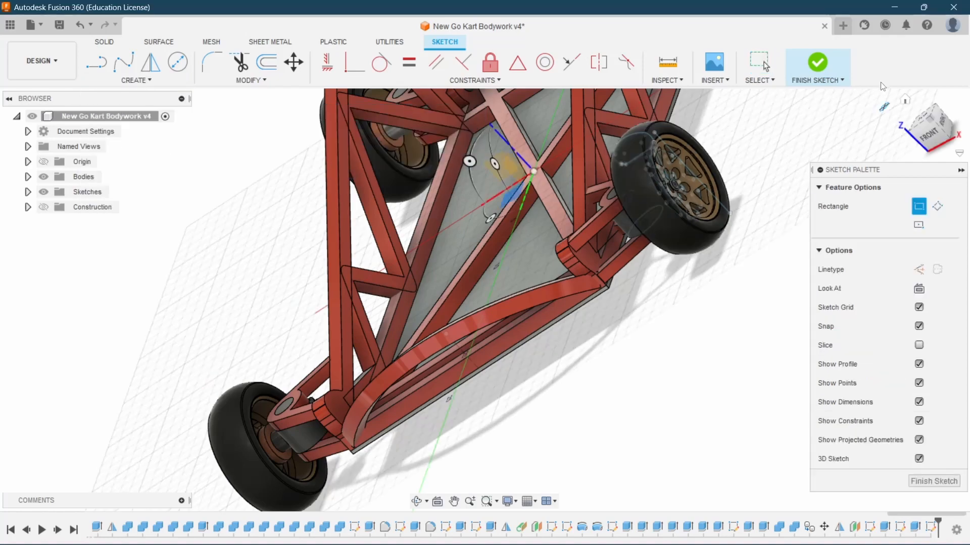
pyautogui.click(922, 130)
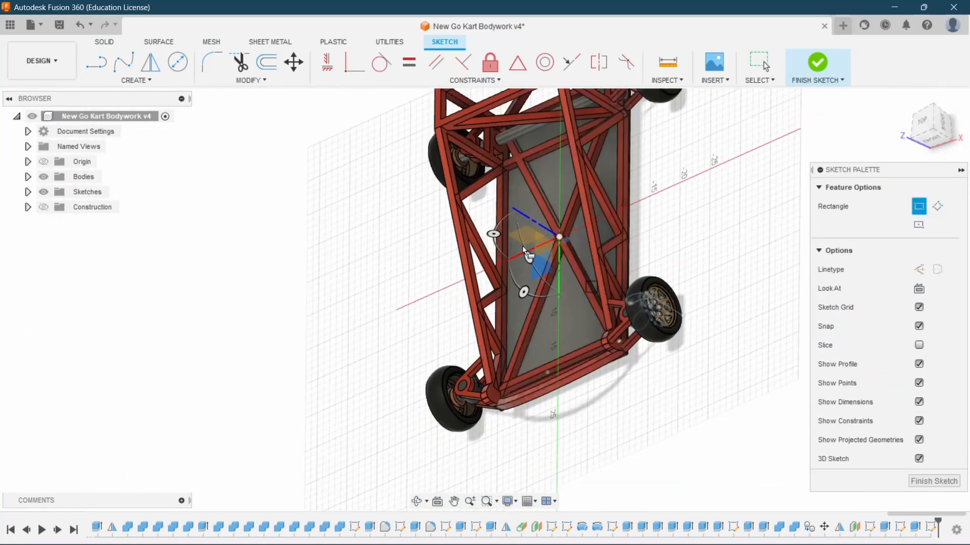
pyautogui.scroll(10, 500, 222)
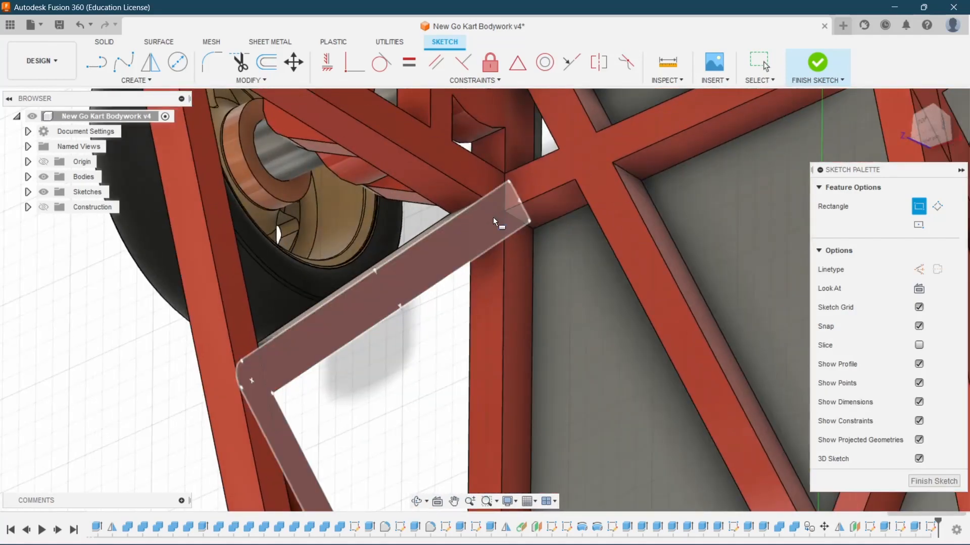
pyautogui.click(505, 211)
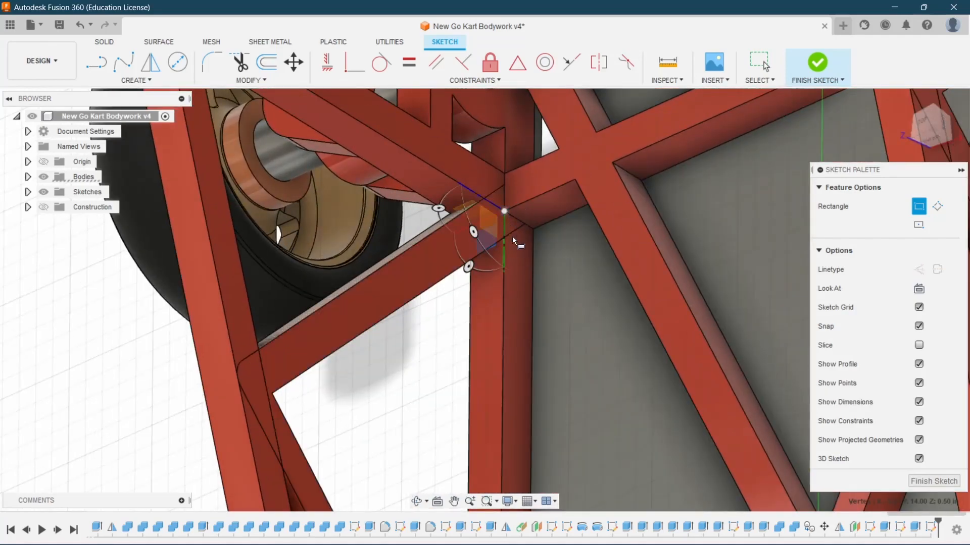
# - Complete the rectangle at the diagonally opposite front frame corner, where the side rail meets the front crossmember
pyautogui.scroll(-6, 516, 240)
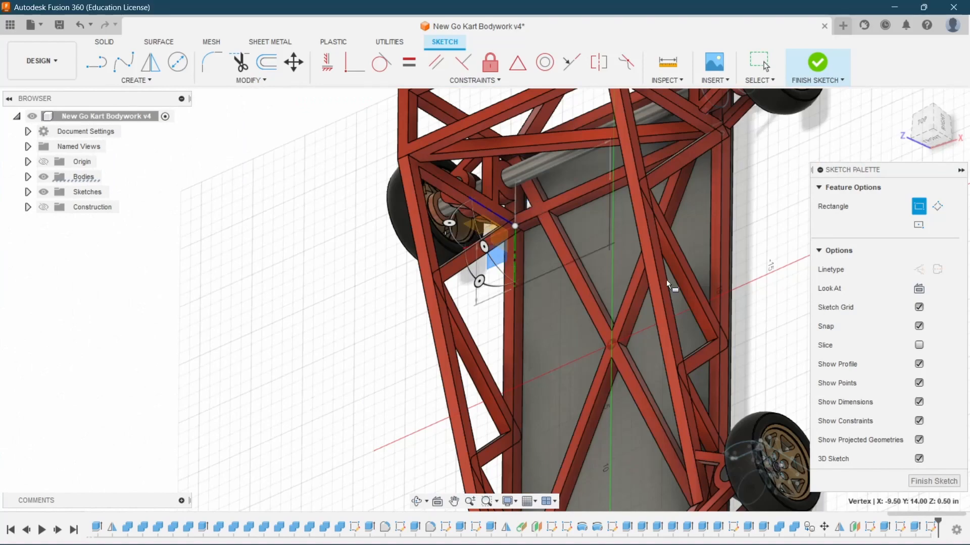
pyautogui.scroll(-6, 656, 243)
pyautogui.scroll(5, 663, 262)
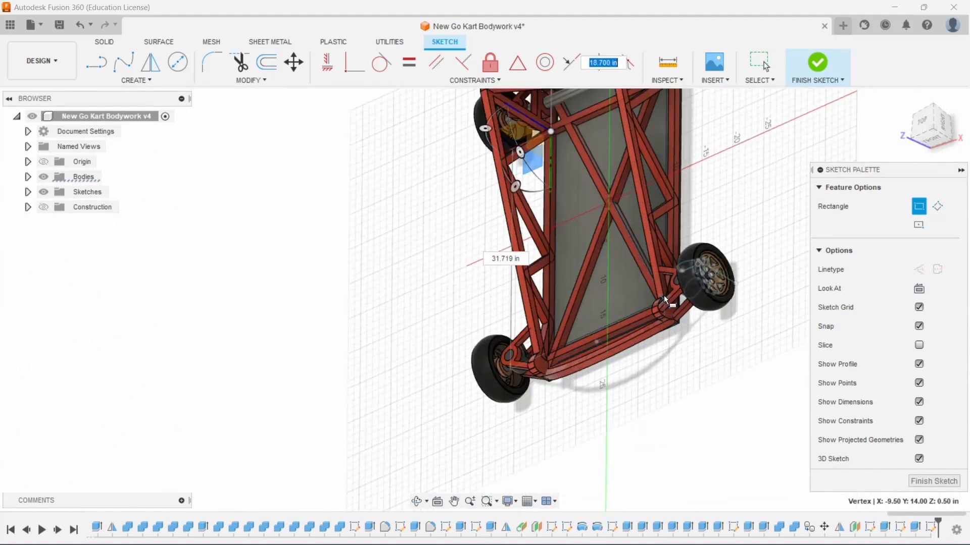
pyautogui.scroll(3, 664, 295)
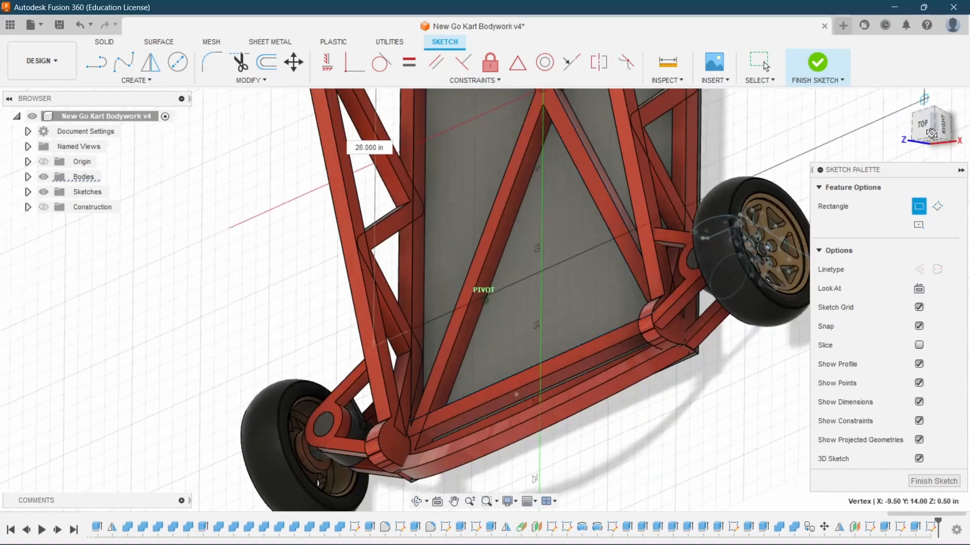
pyautogui.moveTo(932, 133); pyautogui.dragTo(936, 131)
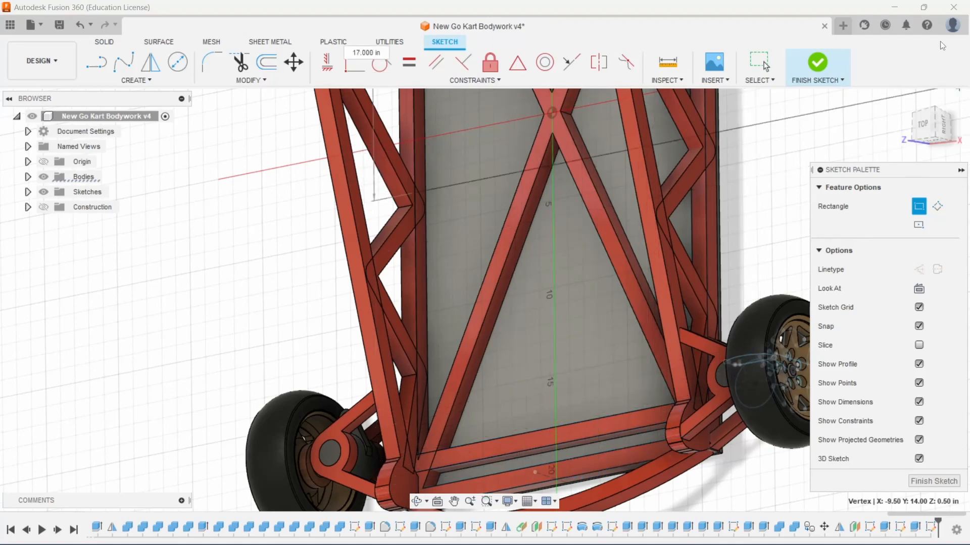
pyautogui.click(910, 135)
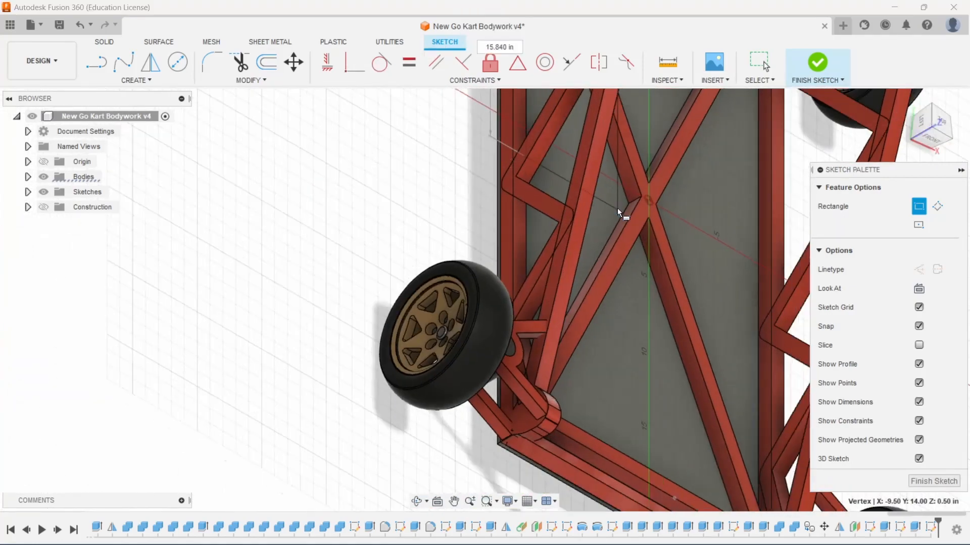
pyautogui.scroll(-3, 618, 210)
pyautogui.scroll(2, 701, 386)
pyautogui.scroll(-2, 702, 387)
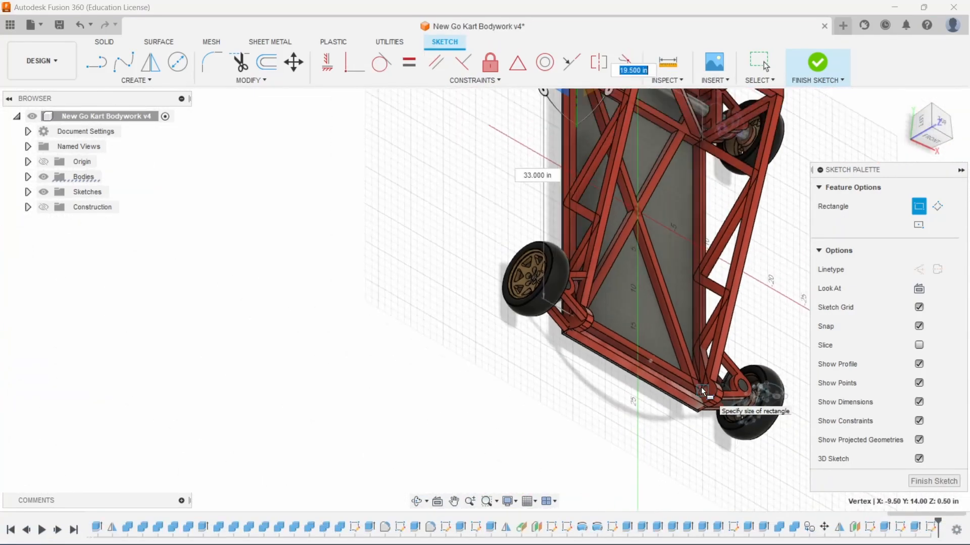
pyautogui.scroll(5, 701, 387)
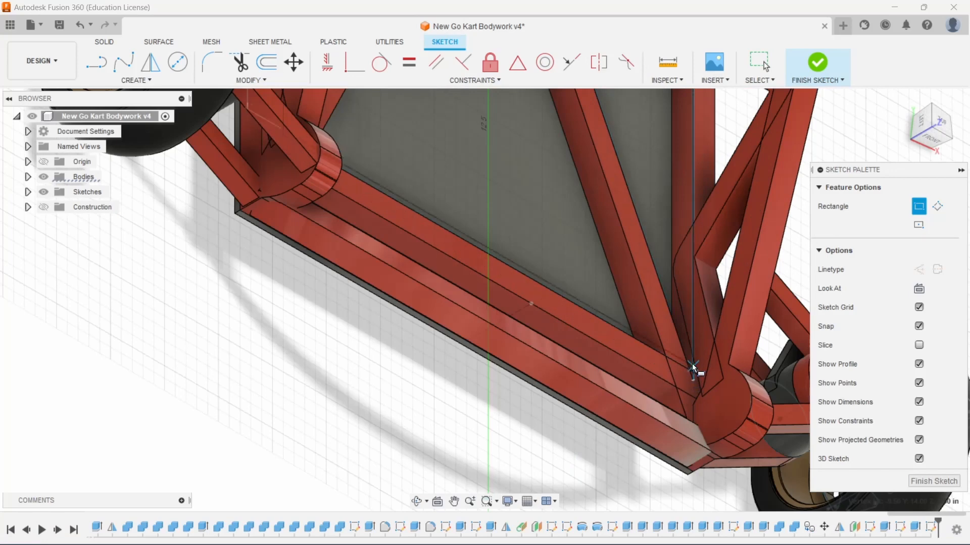
pyautogui.scroll(3, 693, 364)
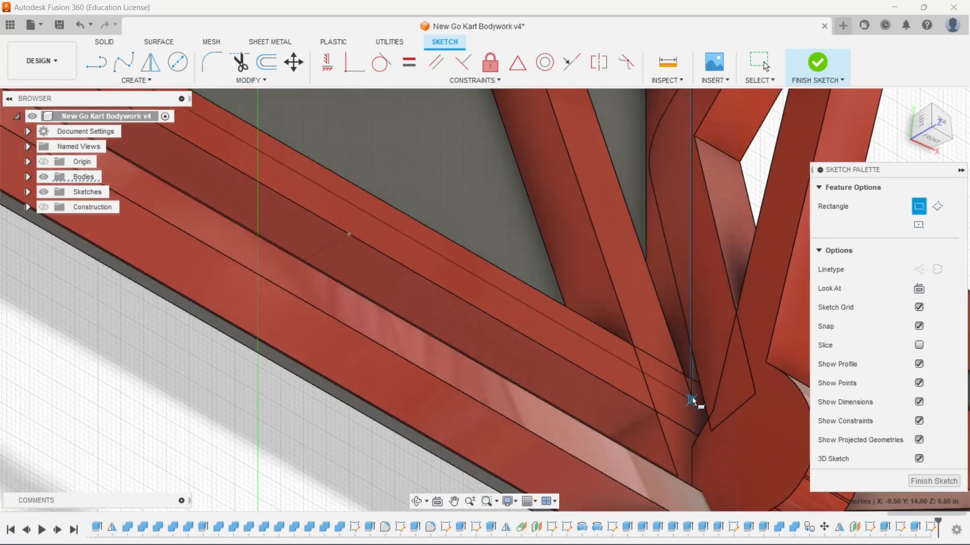
pyautogui.click(692, 379)
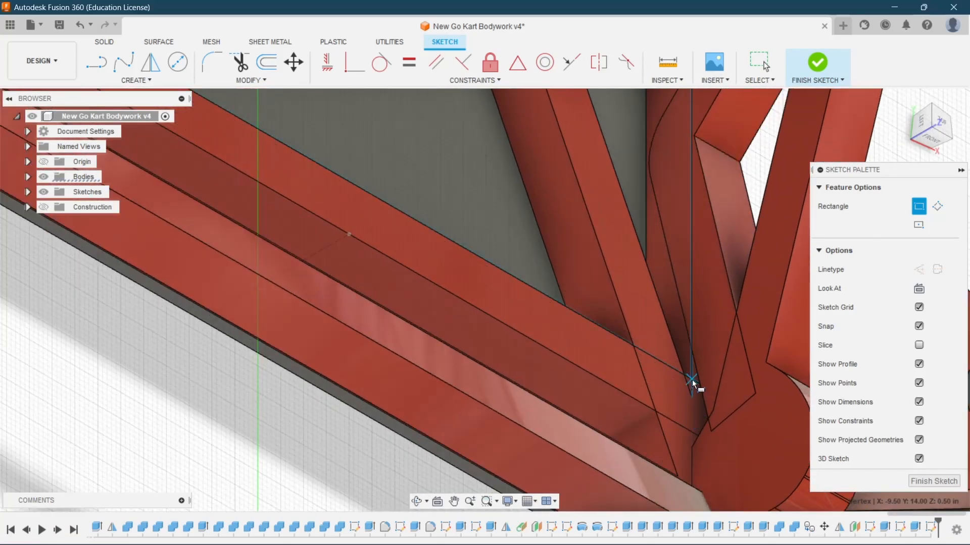
# - Start an extrusion using only the new rectangle profile inside the frame, without the larger floor panel profile
pyautogui.scroll(-10, 692, 380)
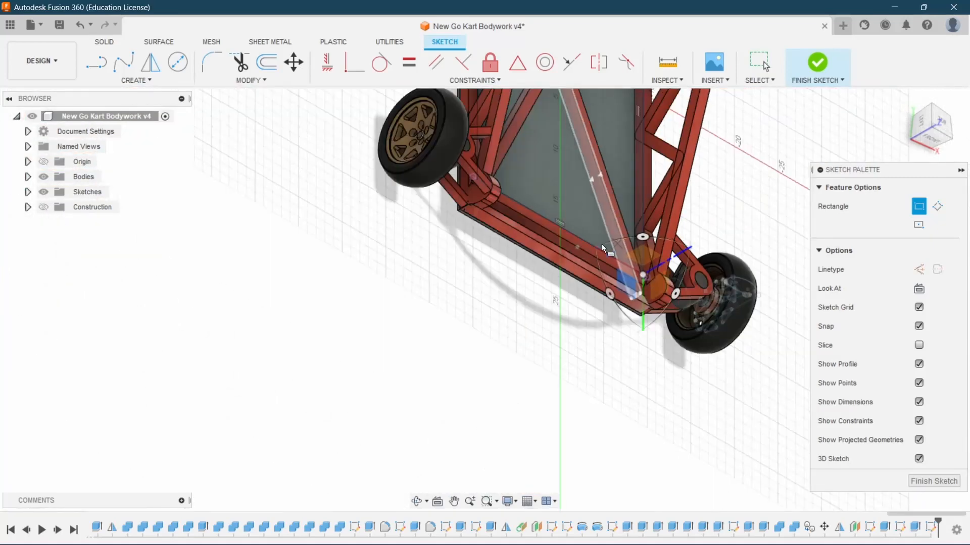
pyautogui.scroll(-3, 480, 299)
pyautogui.scroll(4, 527, 171)
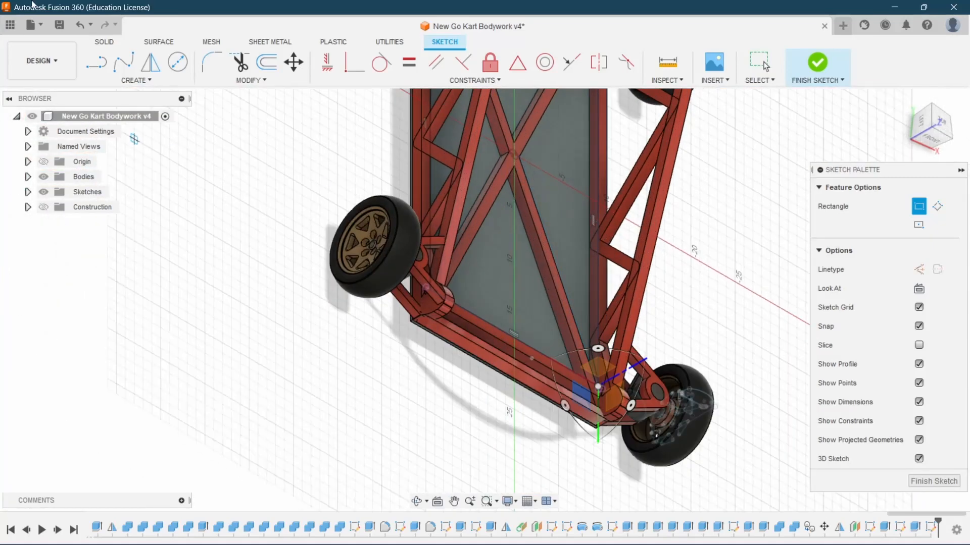
pyautogui.click(107, 43)
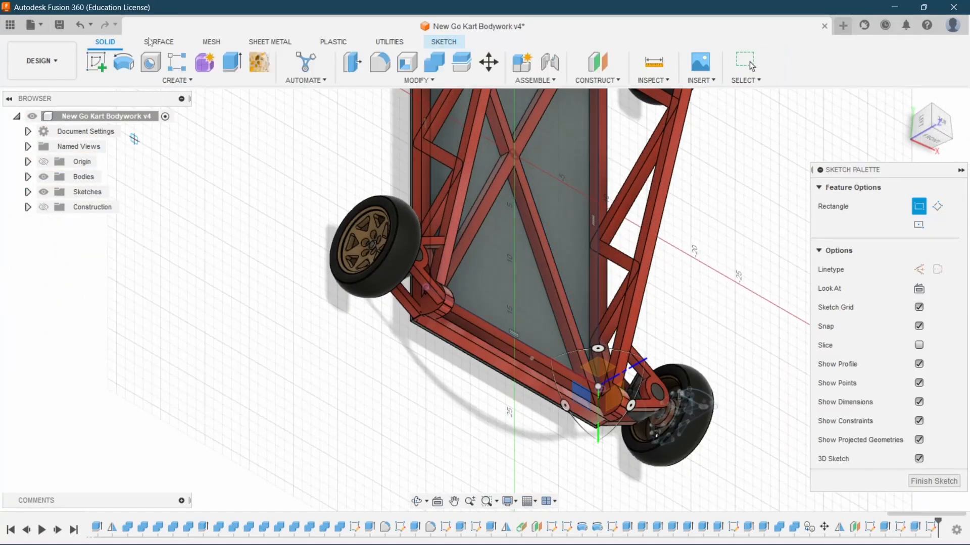
pyautogui.click(230, 70)
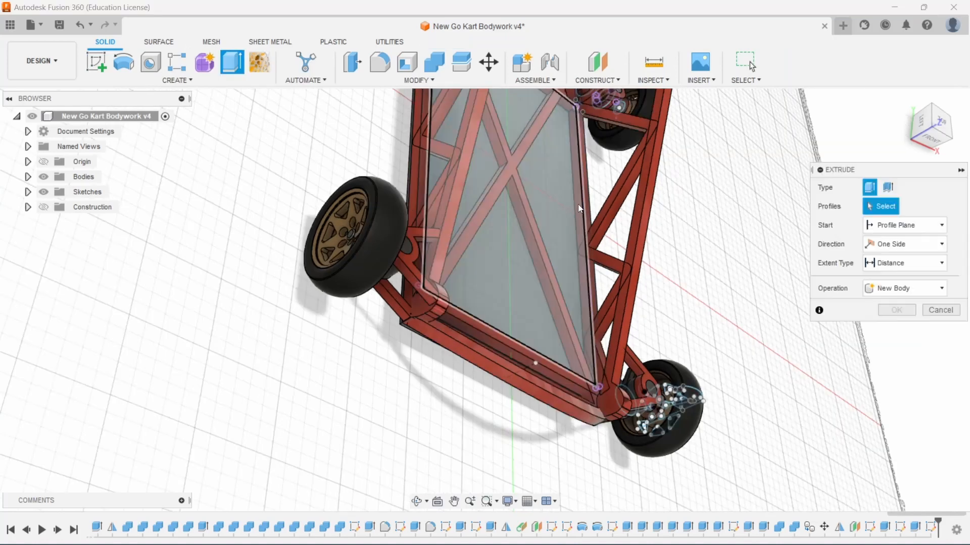
pyautogui.click(578, 206)
pyautogui.scroll(2, 575, 343)
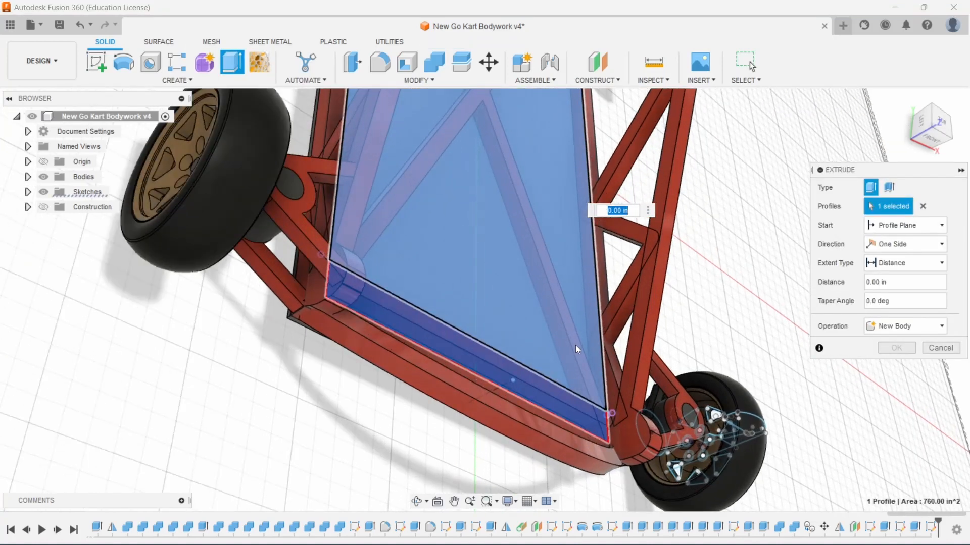
pyautogui.scroll(1, 577, 348)
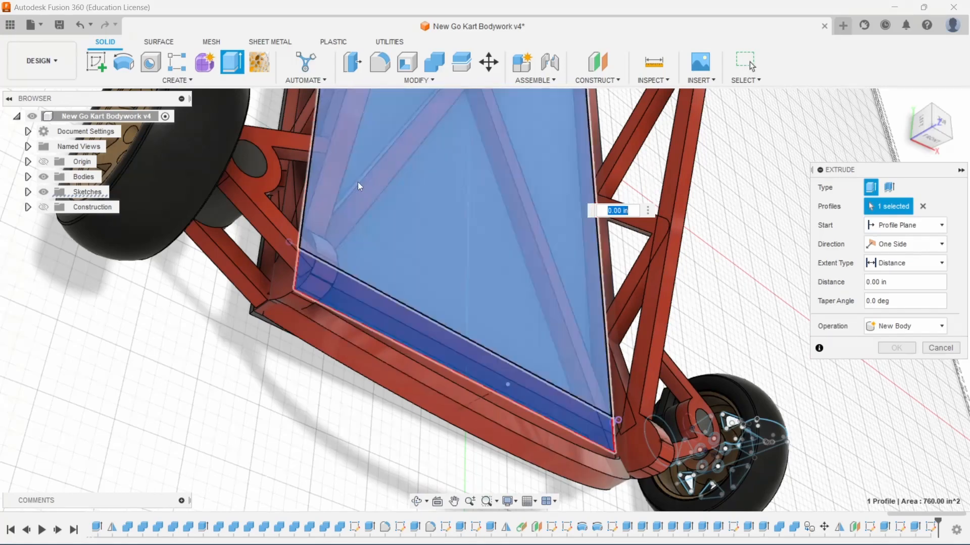
pyautogui.click(395, 212)
pyautogui.click(460, 227)
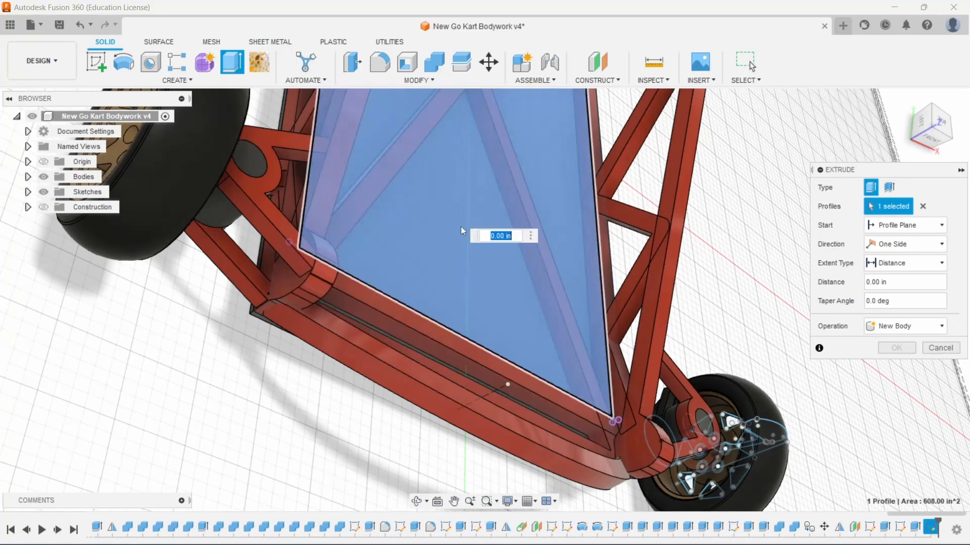
# - Extrude the rectangle by -1.50 in and set the operation to New Body
pyautogui.scroll(-3, 672, 269)
pyautogui.scroll(5, 556, 197)
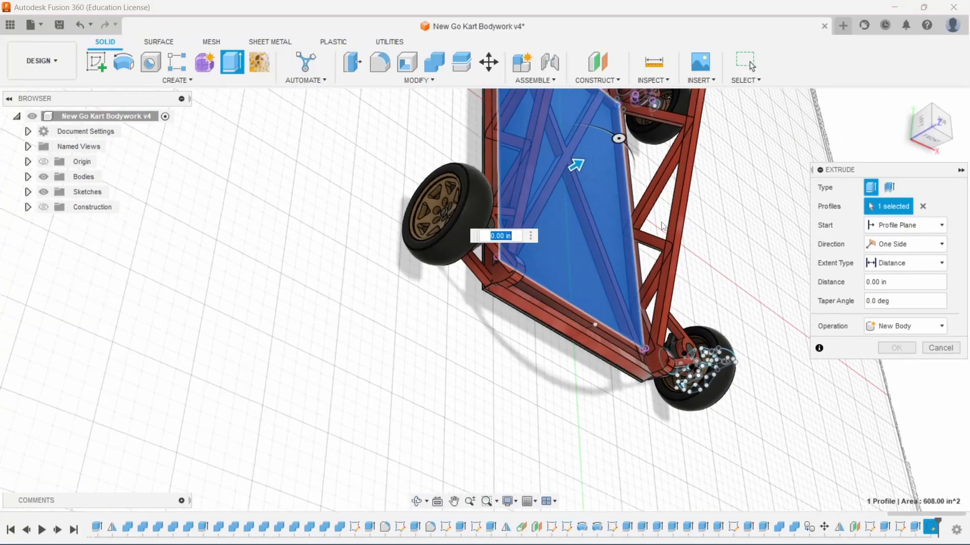
pyautogui.moveTo(555, 195); pyautogui.dragTo(562, 216)
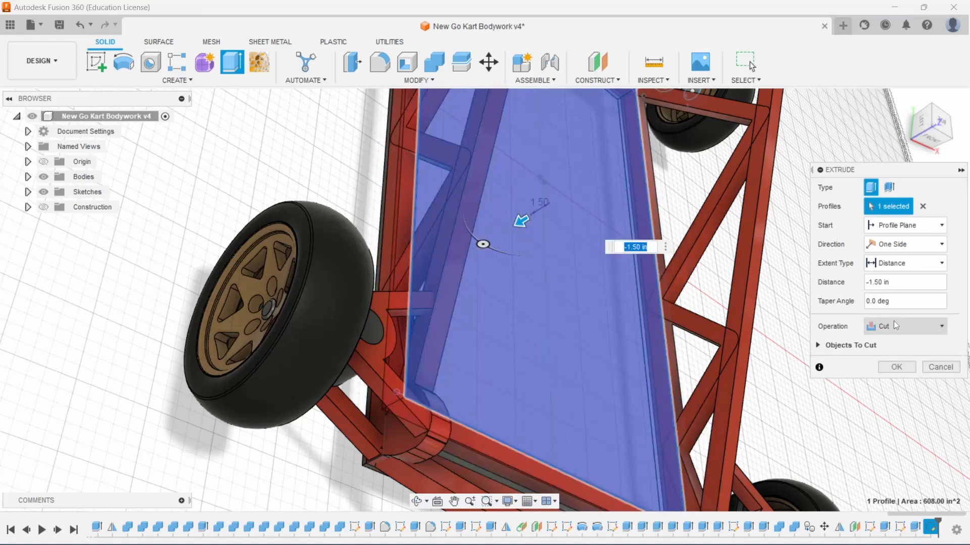
pyautogui.click(893, 326)
pyautogui.click(884, 386)
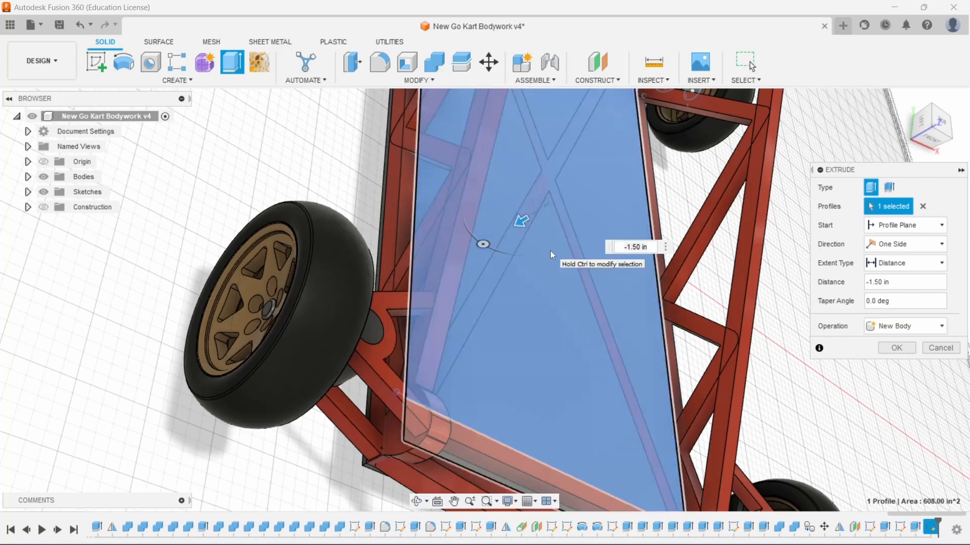
pyautogui.press('Return')
pyautogui.scroll(-4, 456, 402)
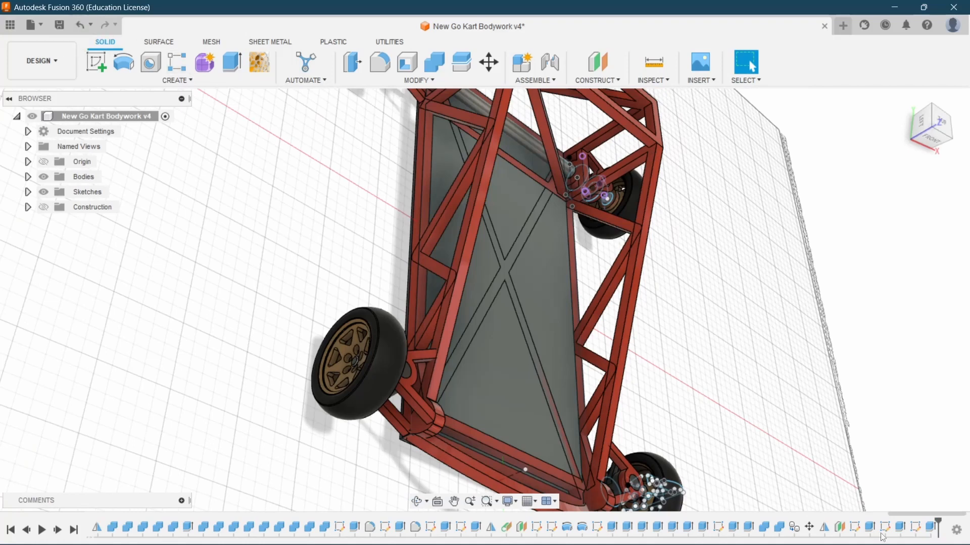
# - Edit the inner floor body's extrusion and set its distance to 0.25 in
pyautogui.rightClick(926, 528)
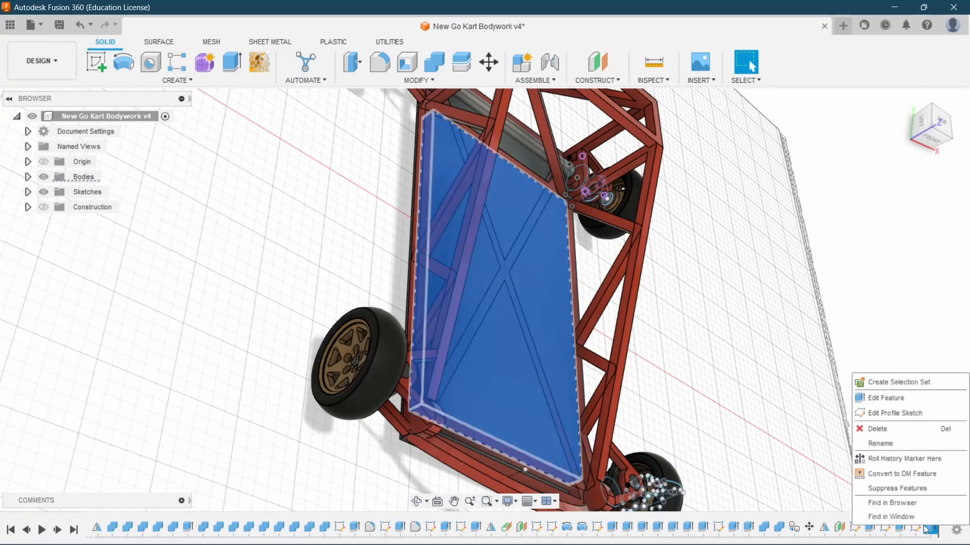
pyautogui.click(881, 399)
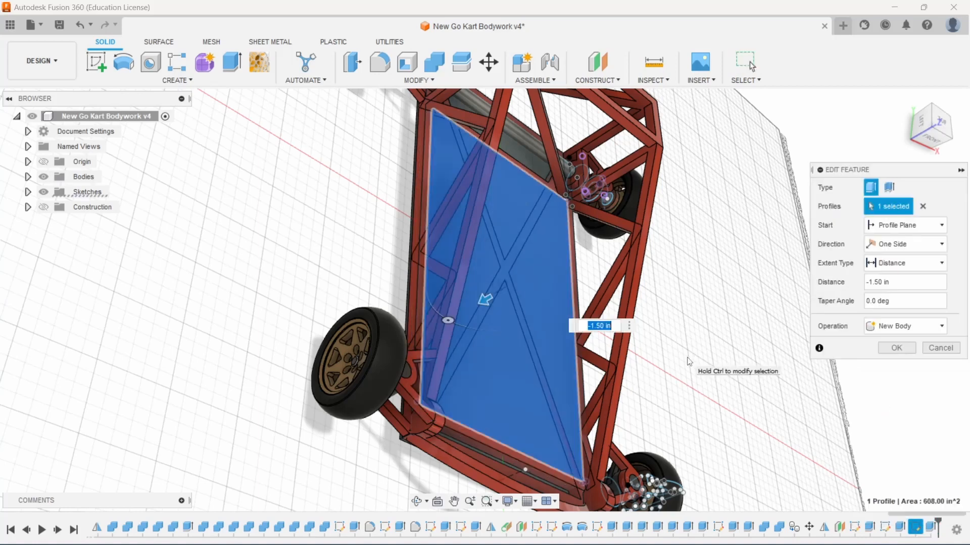
pyautogui.write('.25')
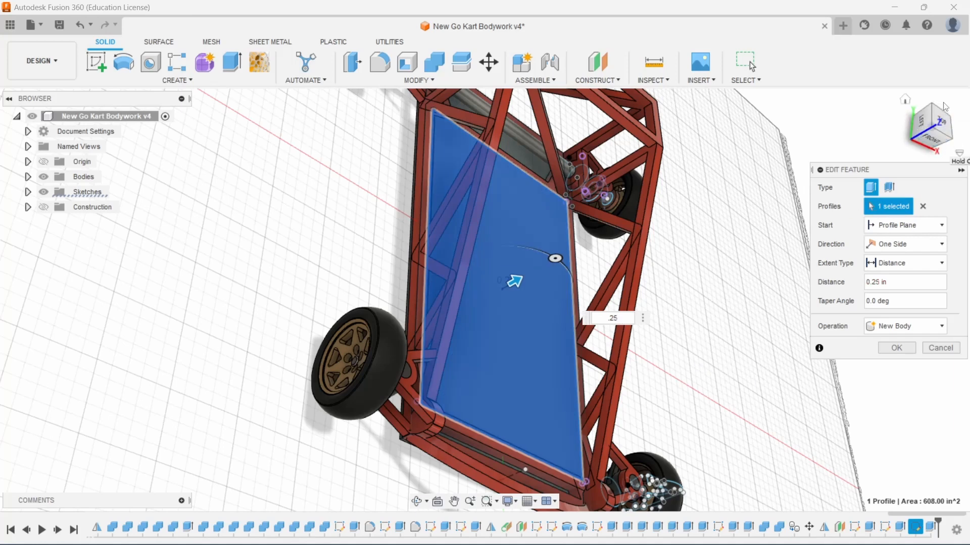
pyautogui.click(942, 134)
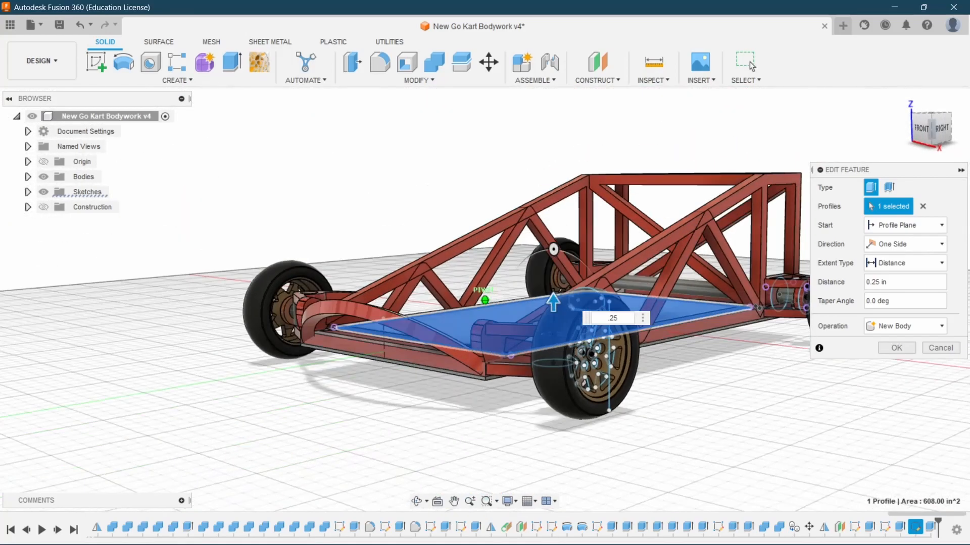
pyautogui.moveTo(932, 129)
pyautogui.mouseDown()
pyautogui.moveTo(928, 91)
pyautogui.moveTo(933, 134)
pyautogui.mouseUp()
pyautogui.keyDown('shift'); pyautogui.moveTo(539, 255); pyautogui.dragTo(808, 178, button='middle'); pyautogui.keyUp('shift')
pyautogui.scroll(-4, 419, 240)
pyautogui.scroll(6, 458, 337)
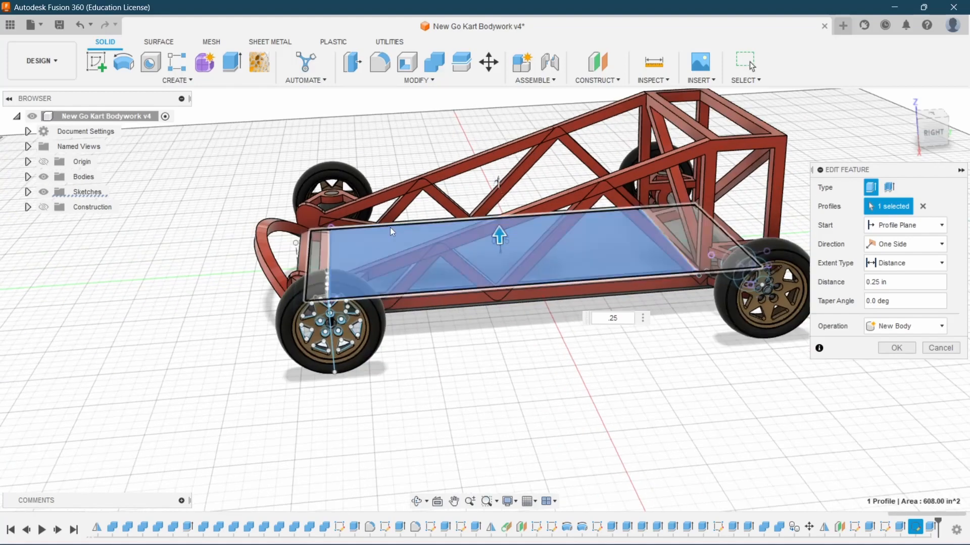
pyautogui.scroll(2, 414, 244)
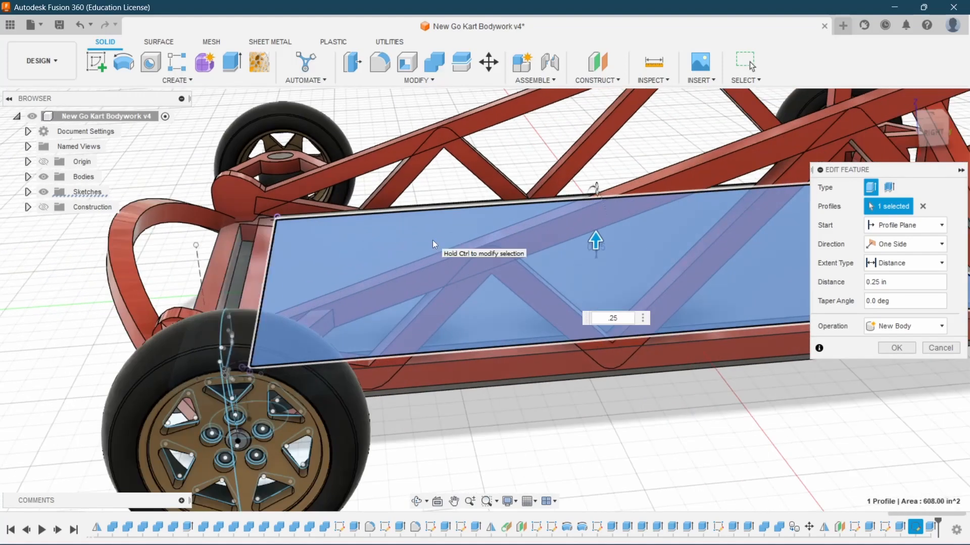
pyautogui.click(896, 349)
# - Examine the inner floor's fit within the frame and the front wheel's steering arm from several angles
pyautogui.scroll(-4, 629, 191)
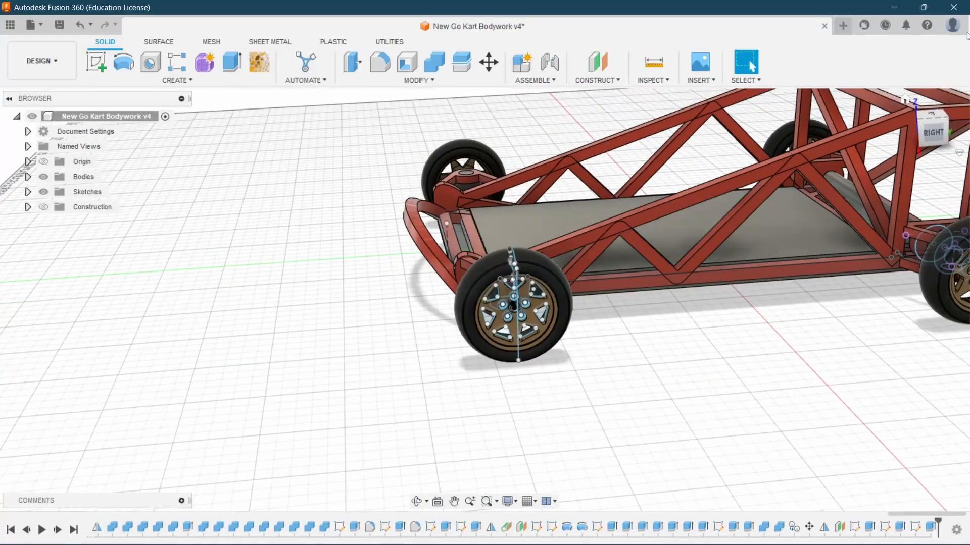
pyautogui.moveTo(932, 130); pyautogui.dragTo(938, 111)
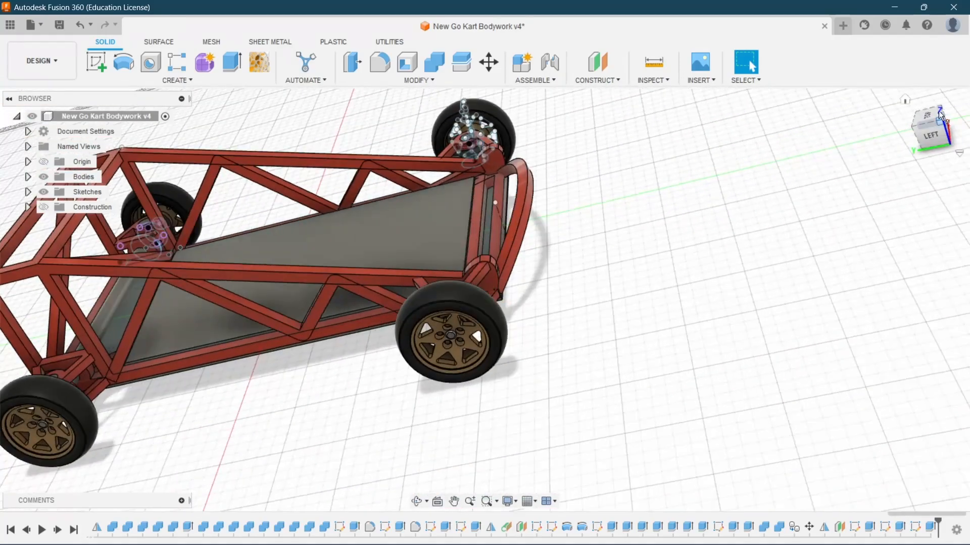
pyautogui.click(905, 100)
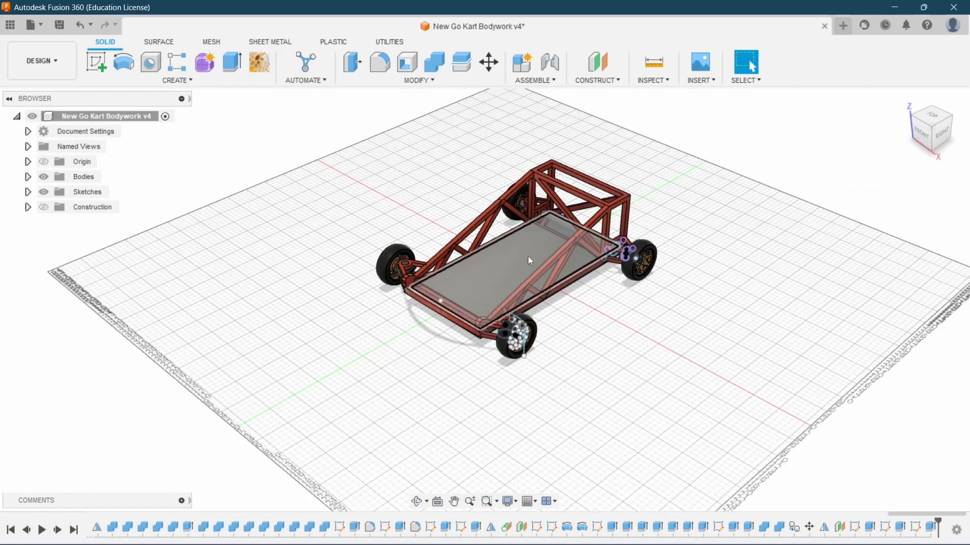
pyautogui.scroll(5, 505, 292)
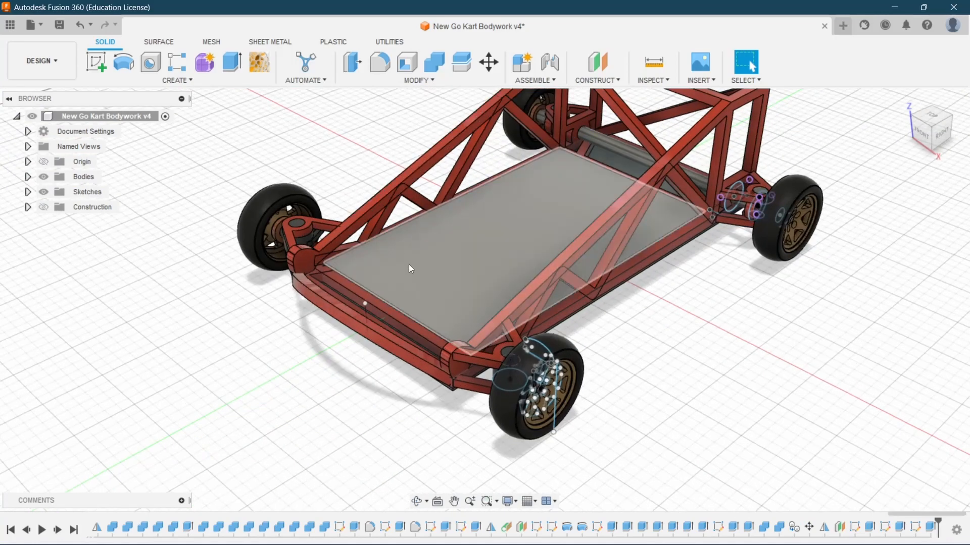
pyautogui.scroll(-2, 472, 281)
pyautogui.scroll(3, 492, 318)
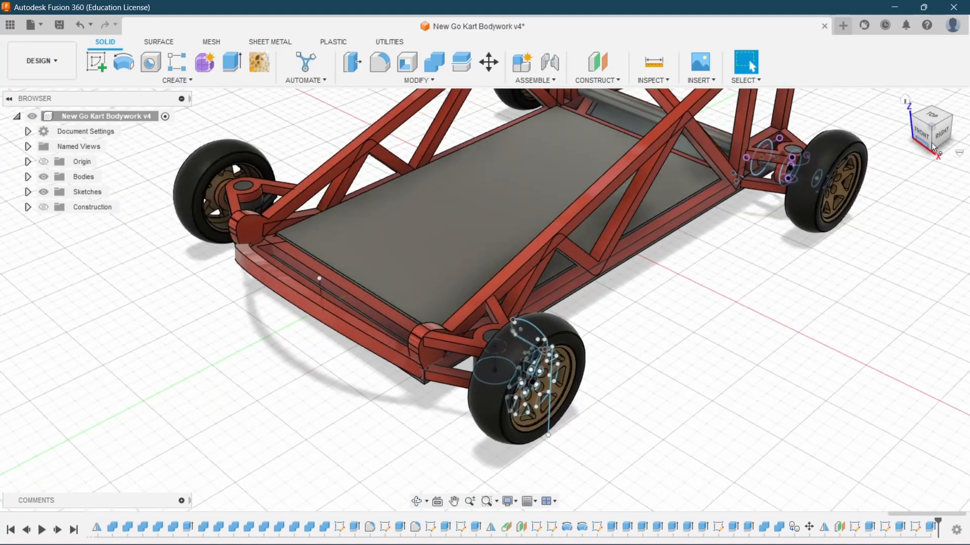
pyautogui.moveTo(940, 138); pyautogui.dragTo(914, 164)
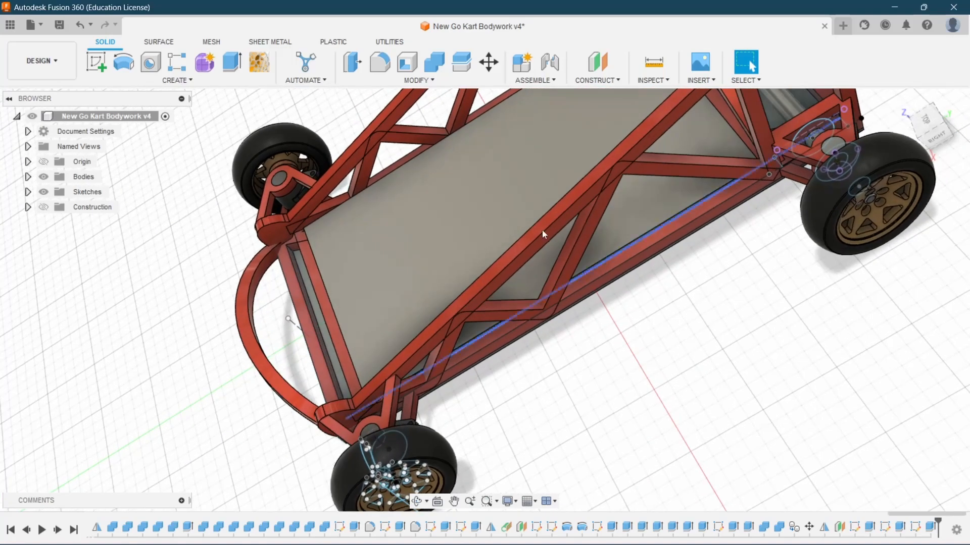
pyautogui.scroll(-2, 542, 230)
pyautogui.scroll(4, 444, 353)
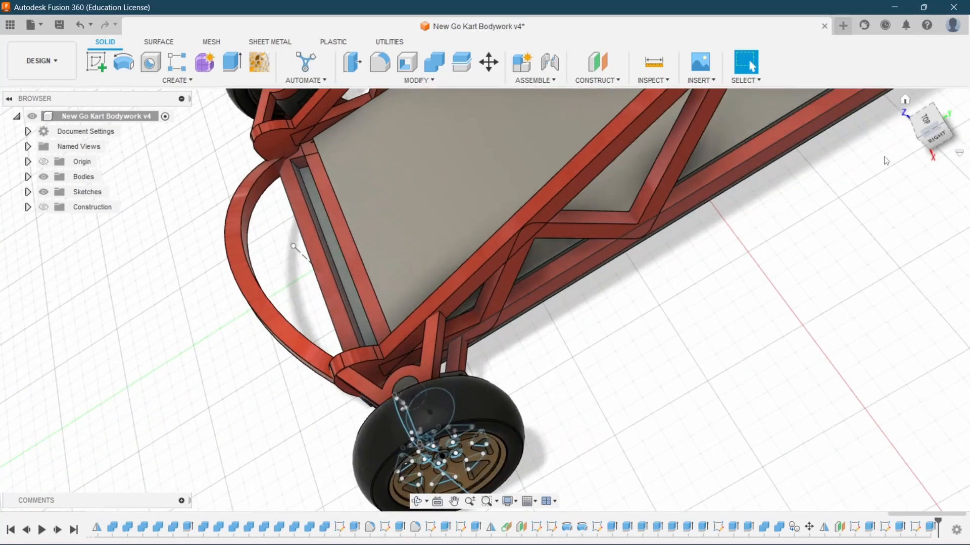
pyautogui.click(933, 130)
pyautogui.scroll(-3, 365, 223)
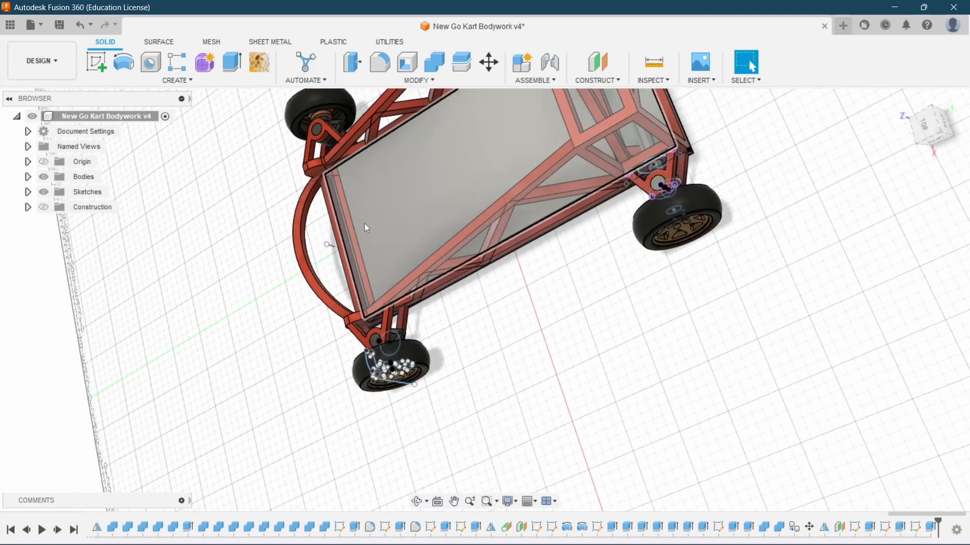
pyautogui.scroll(2, 372, 402)
pyautogui.scroll(8, 406, 301)
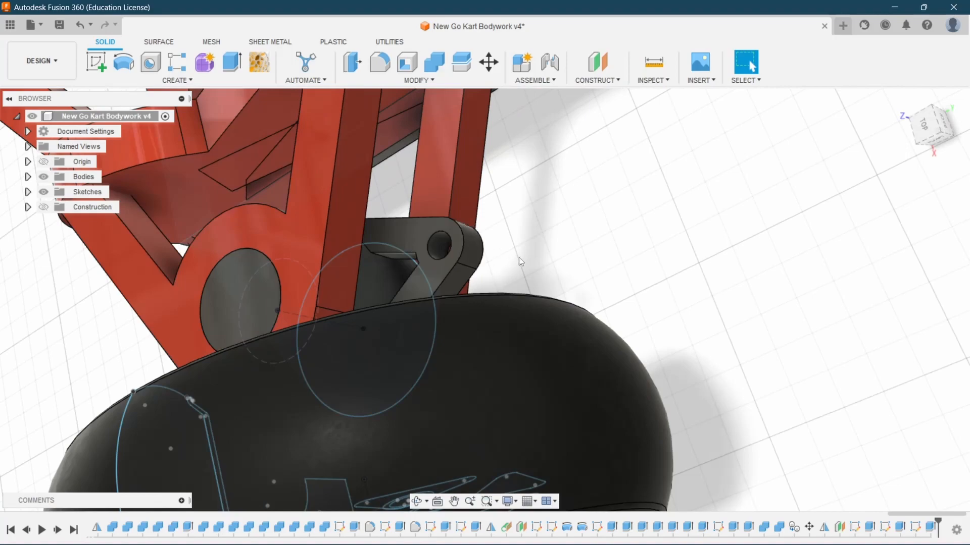
pyautogui.scroll(-5, 507, 255)
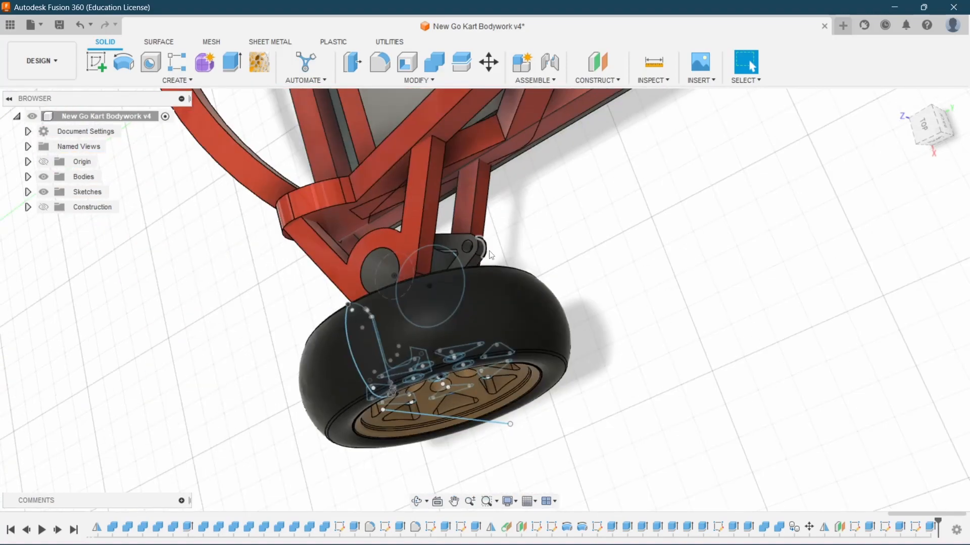
pyautogui.scroll(-2, 431, 122)
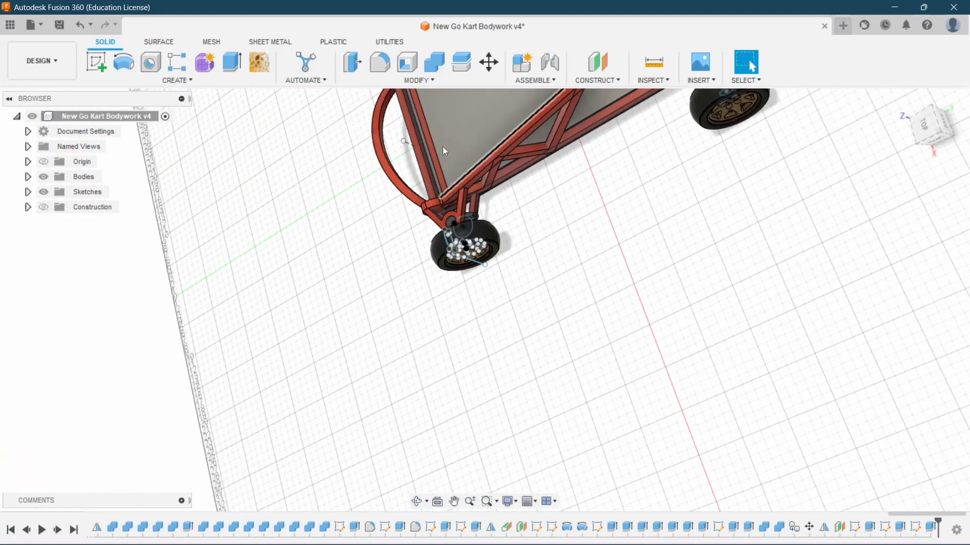
pyautogui.scroll(3, 419, 114)
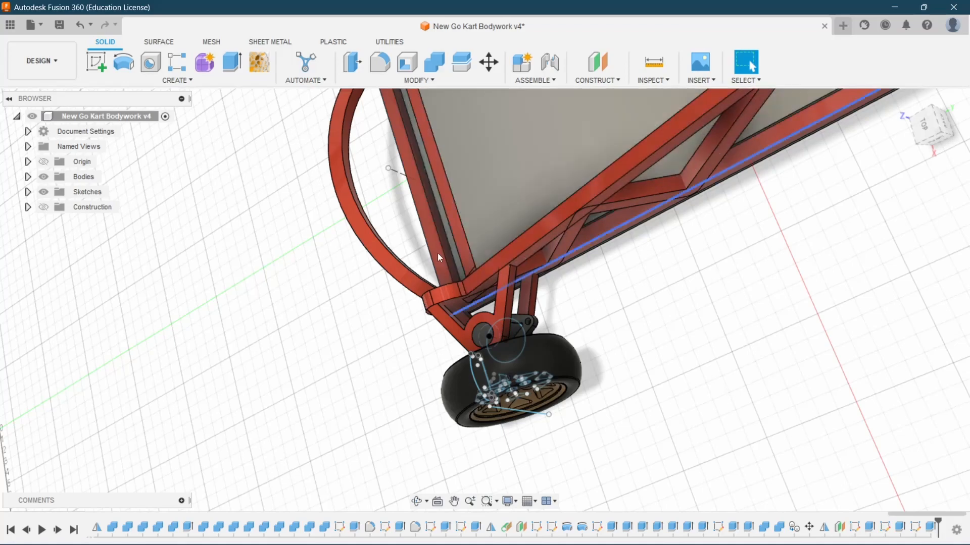
pyautogui.scroll(-2, 572, 354)
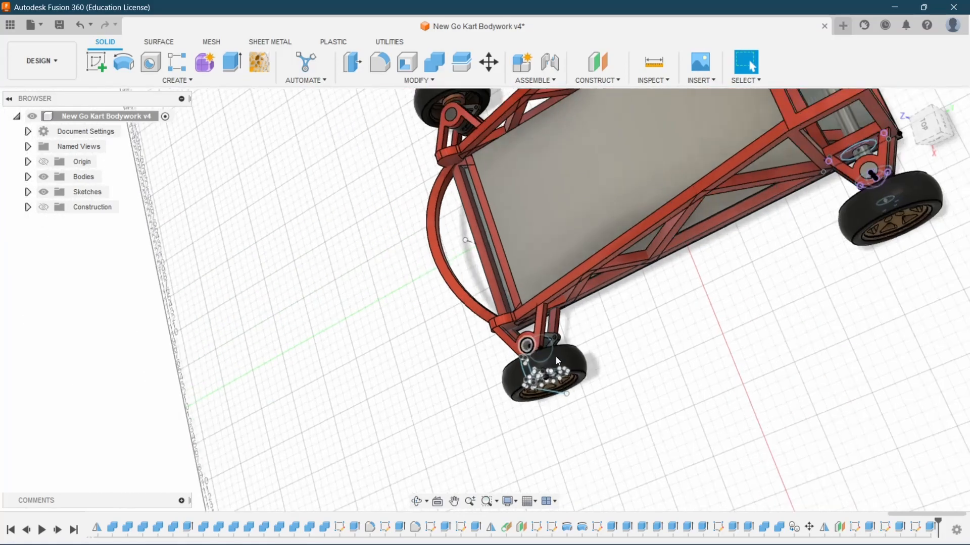
# - Sketch a circle about 0.80 in in diameter on the steering arm's top face, concentric with its hole and reaching the rounded outer edge
pyautogui.scroll(6, 516, 336)
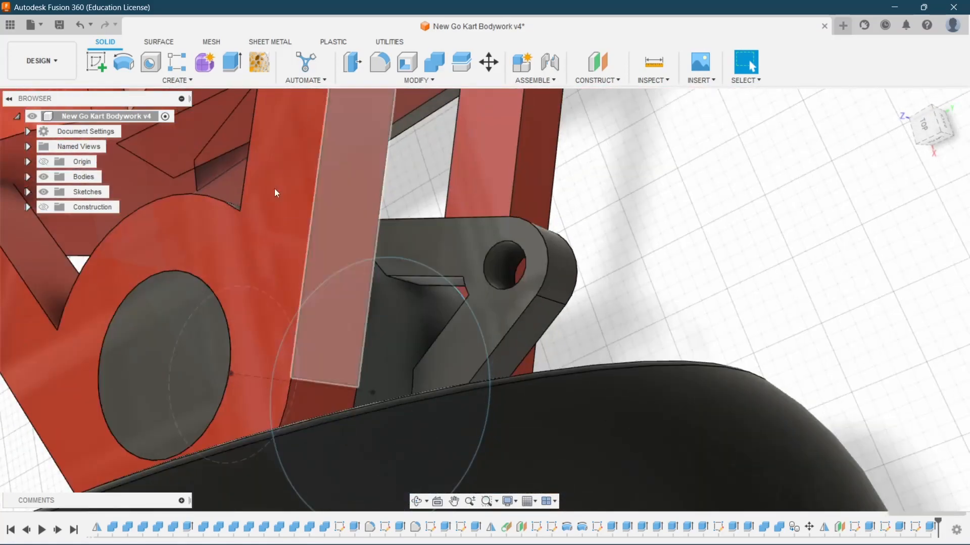
pyautogui.click(92, 62)
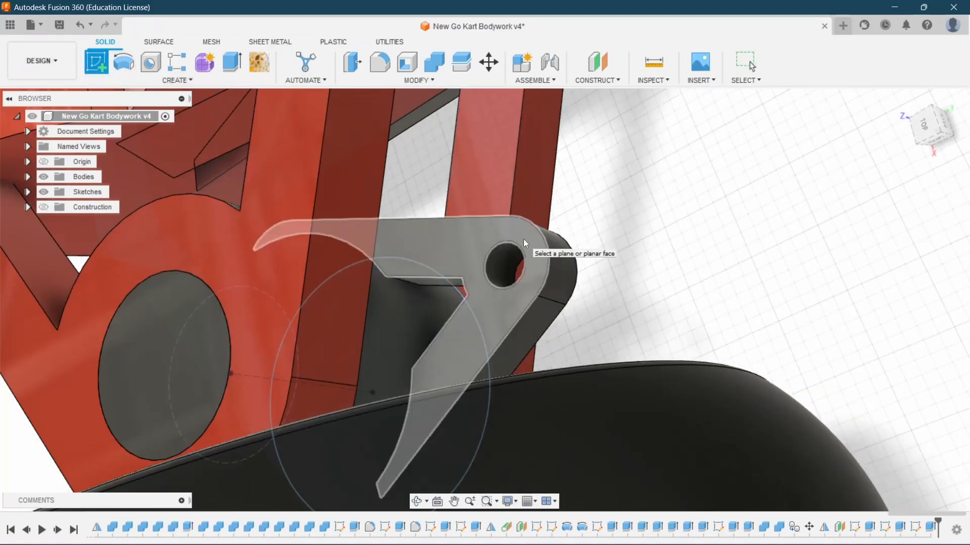
pyautogui.click(523, 238)
pyautogui.scroll(-8, 484, 174)
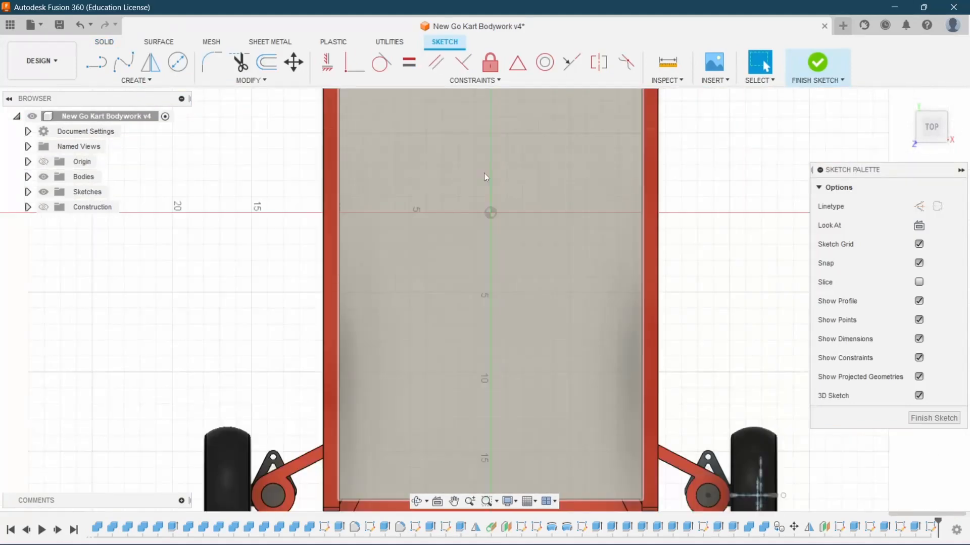
pyautogui.scroll(6, 568, 244)
pyautogui.scroll(4, 506, 210)
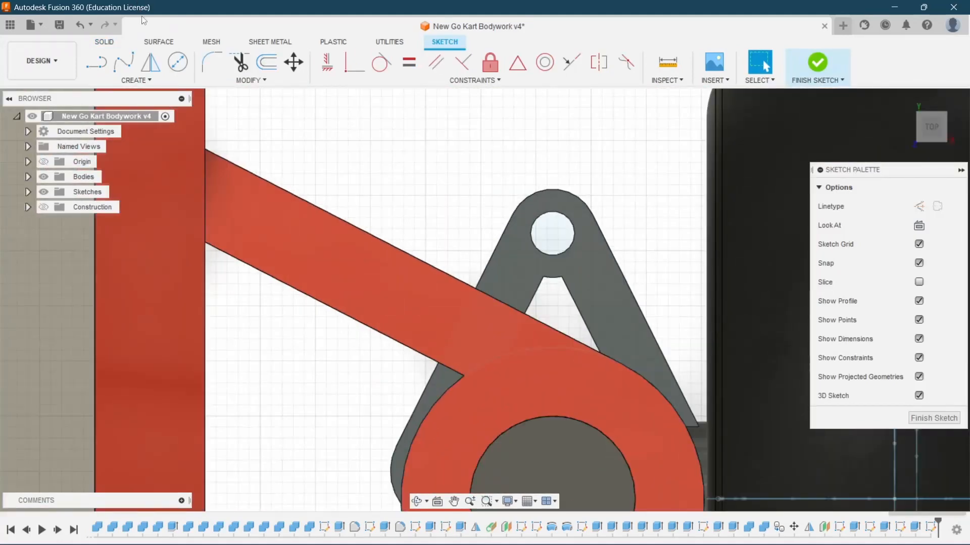
pyautogui.click(173, 63)
pyautogui.scroll(4, 580, 249)
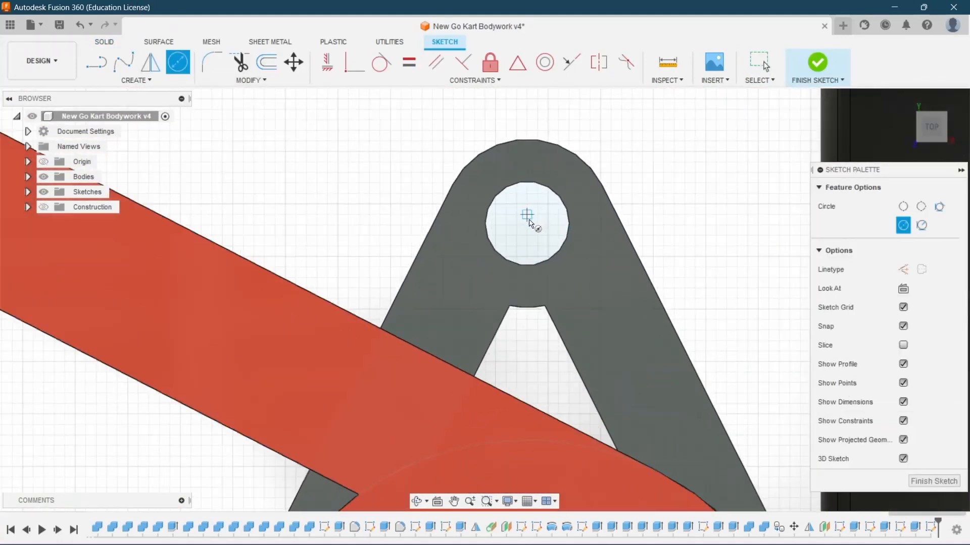
pyautogui.click(528, 225)
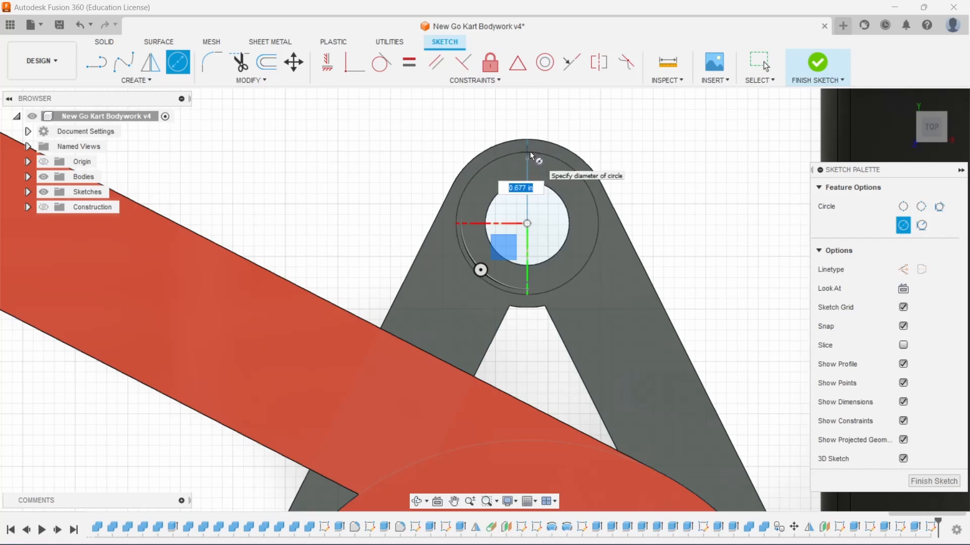
pyautogui.scroll(-4, 531, 145)
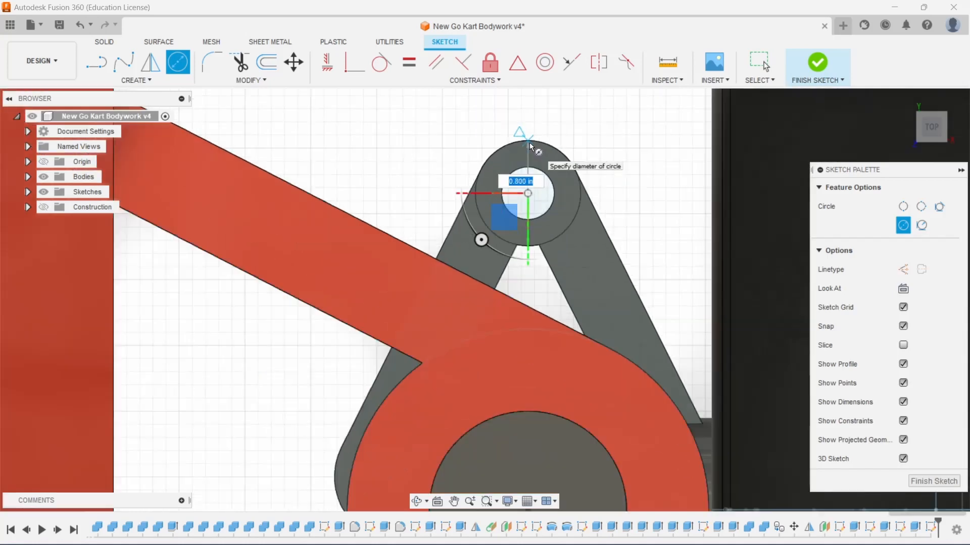
pyautogui.click(529, 143)
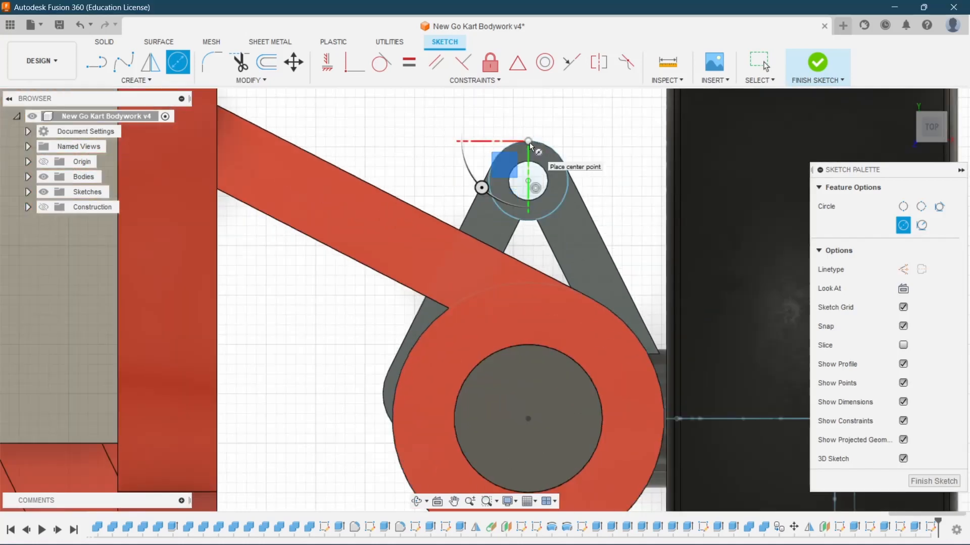
# - Add a second concentric circle to the sketch, matching the edge of the steering arm's hole
pyautogui.moveTo(925, 138); pyautogui.dragTo(732, 213)
pyautogui.moveTo(899, 147); pyautogui.dragTo(929, 134)
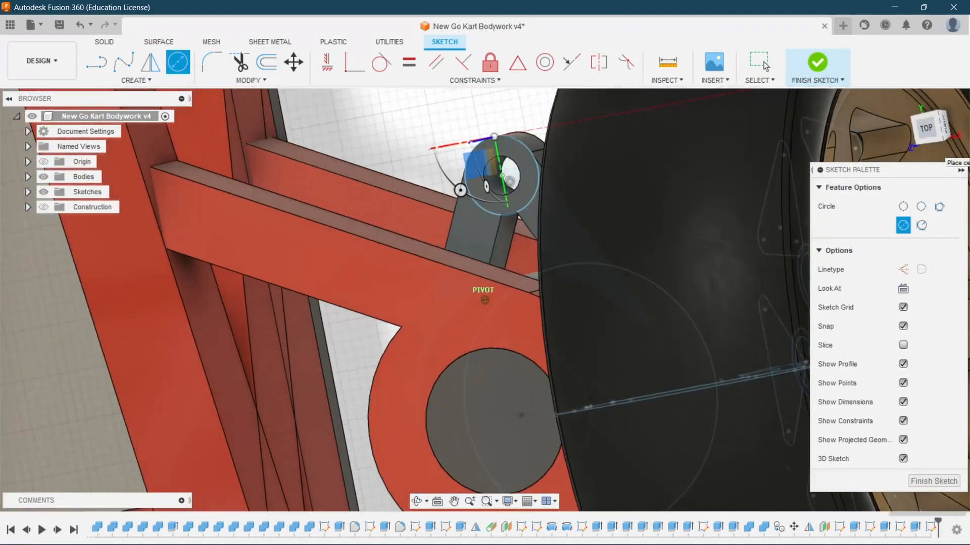
pyautogui.scroll(3, 460, 193)
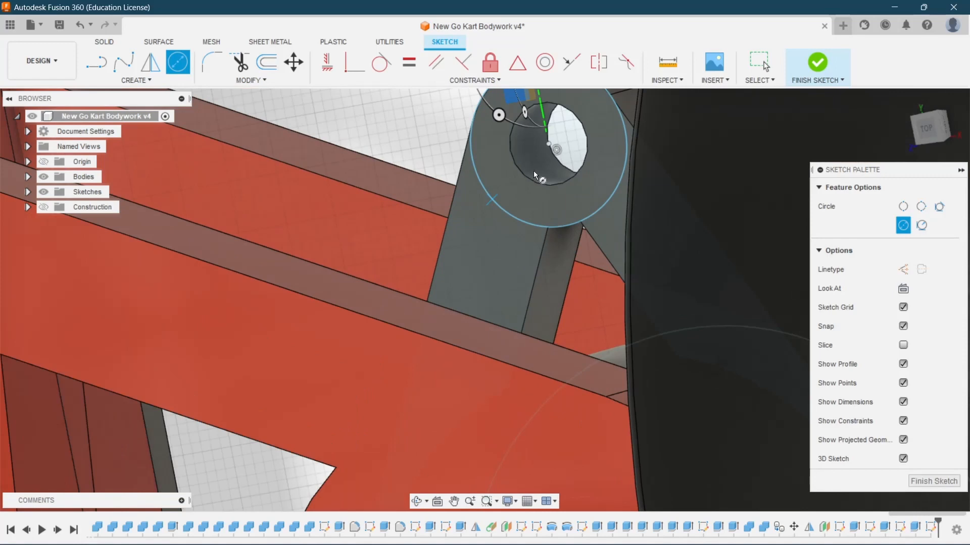
pyautogui.click(548, 145)
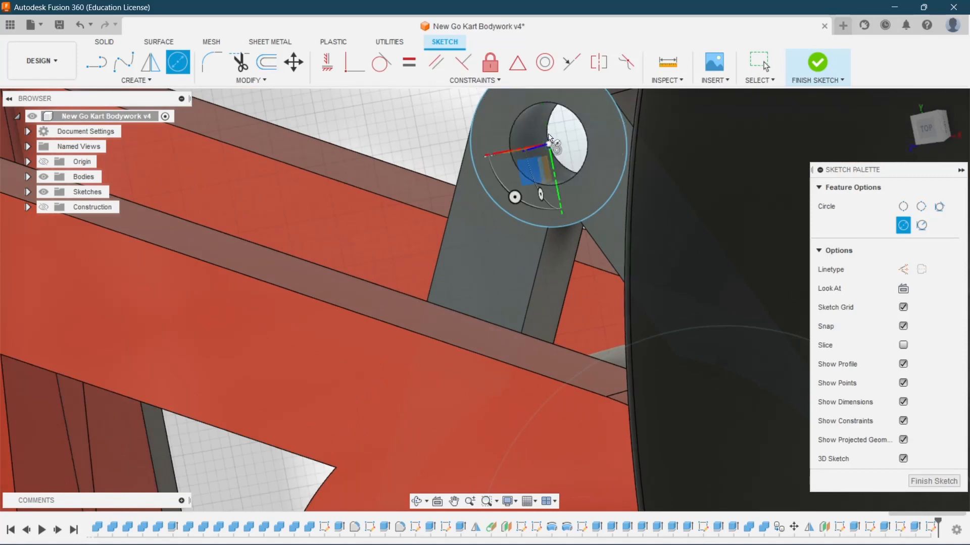
pyautogui.click(538, 107)
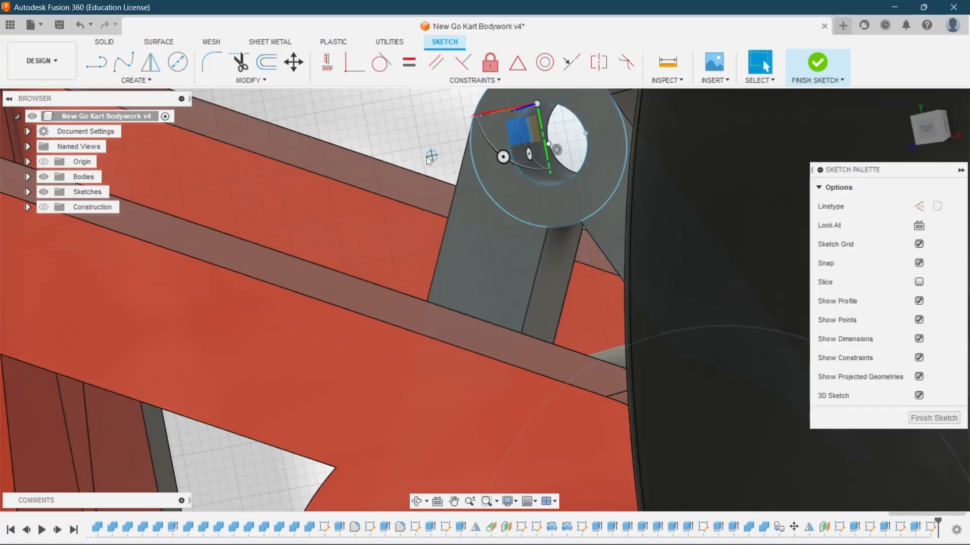
pyautogui.press('Escape')
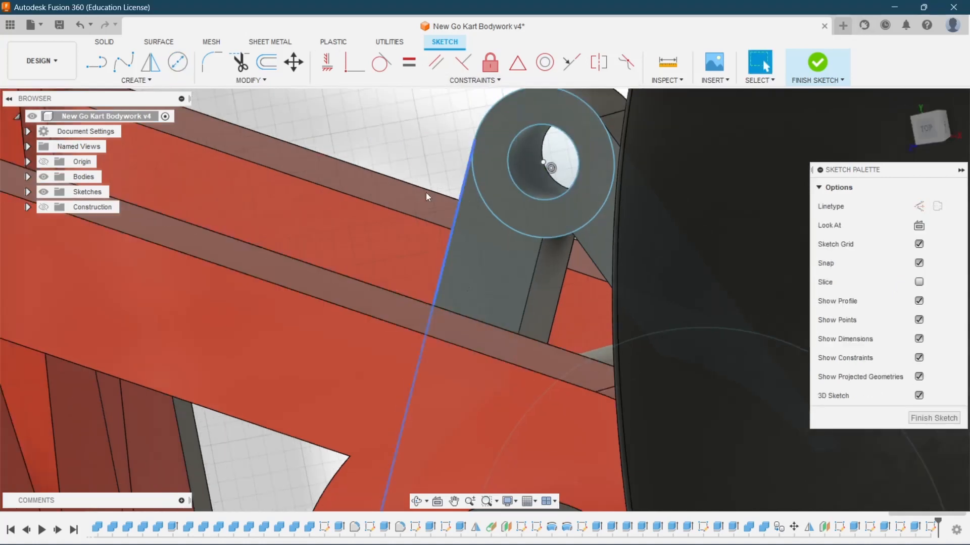
# - Extrude the inner circle of the steering arm sketch by -1.10 in, through the hole and out the arm's far side
pyautogui.scroll(-4, 429, 130)
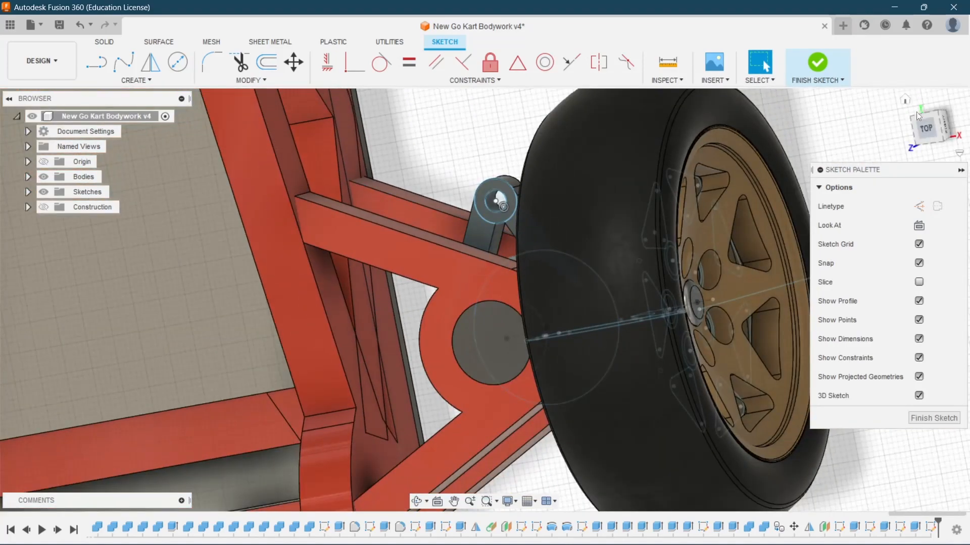
pyautogui.moveTo(921, 121); pyautogui.dragTo(918, 140)
pyautogui.scroll(3, 467, 222)
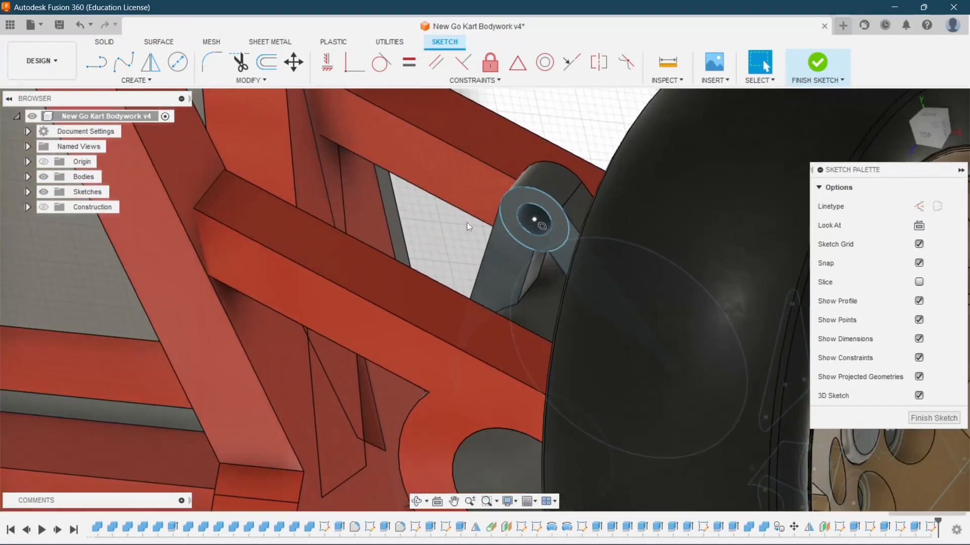
pyautogui.click(105, 42)
pyautogui.click(232, 61)
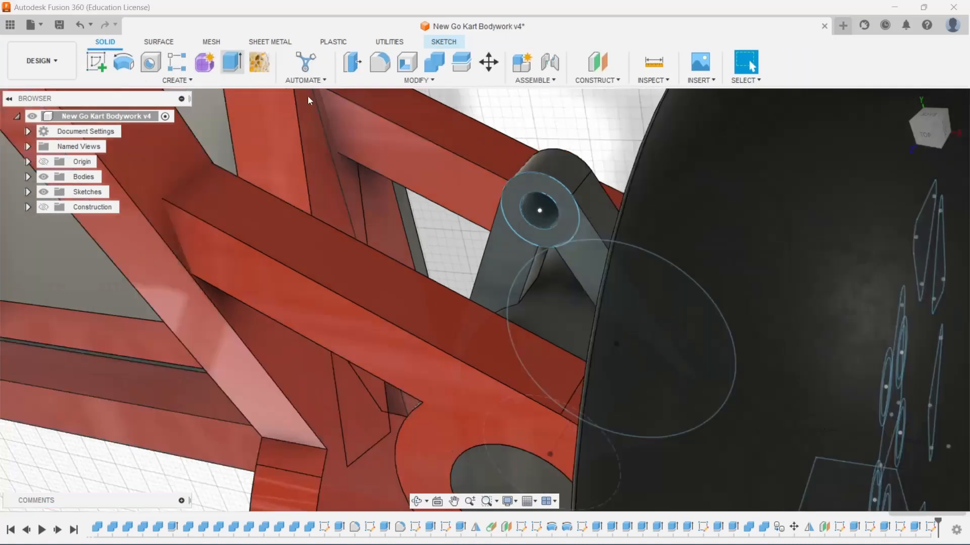
pyautogui.click(538, 205)
pyautogui.moveTo(536, 214); pyautogui.dragTo(587, 175)
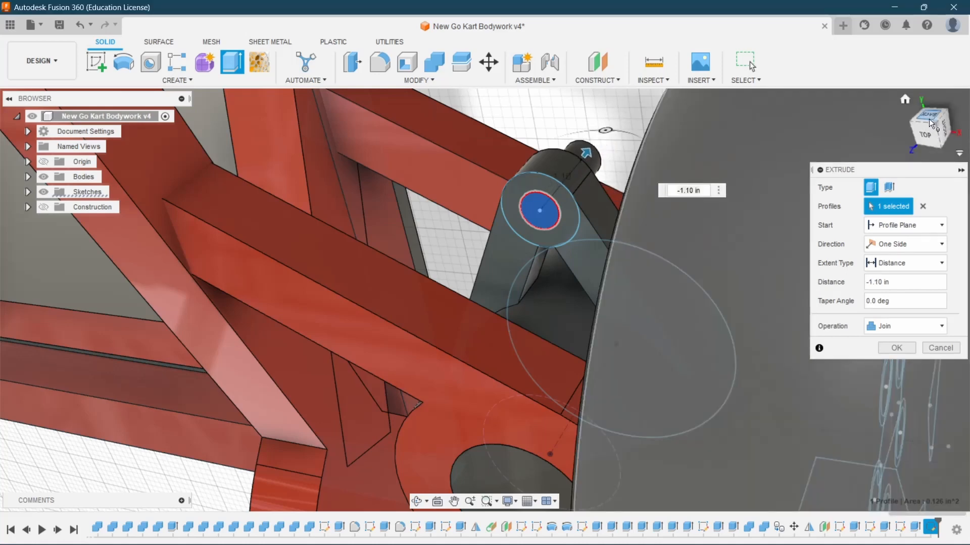
# - Set the pin extrusion's operation to New Body at a distance of -1.10 in and create it
pyautogui.moveTo(918, 132); pyautogui.dragTo(911, 153)
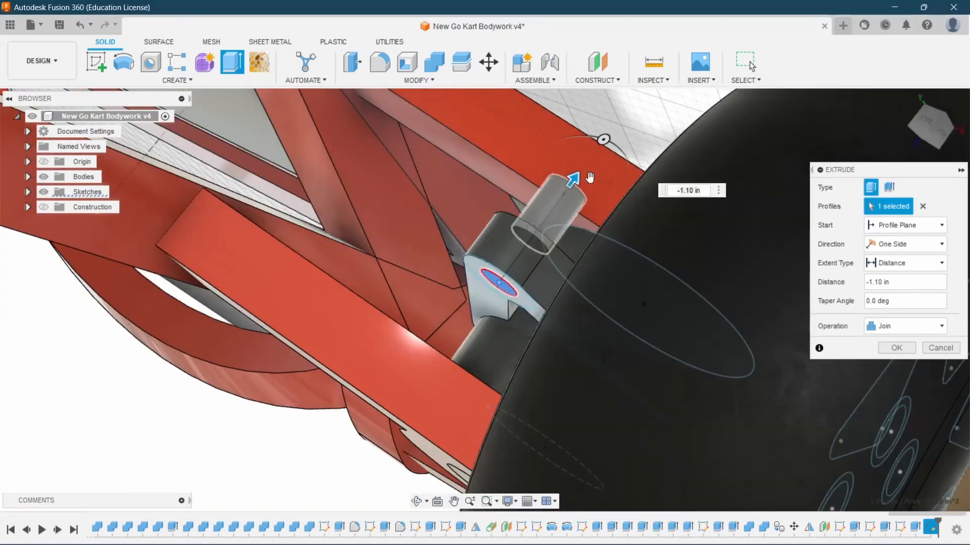
pyautogui.scroll(2, 577, 190)
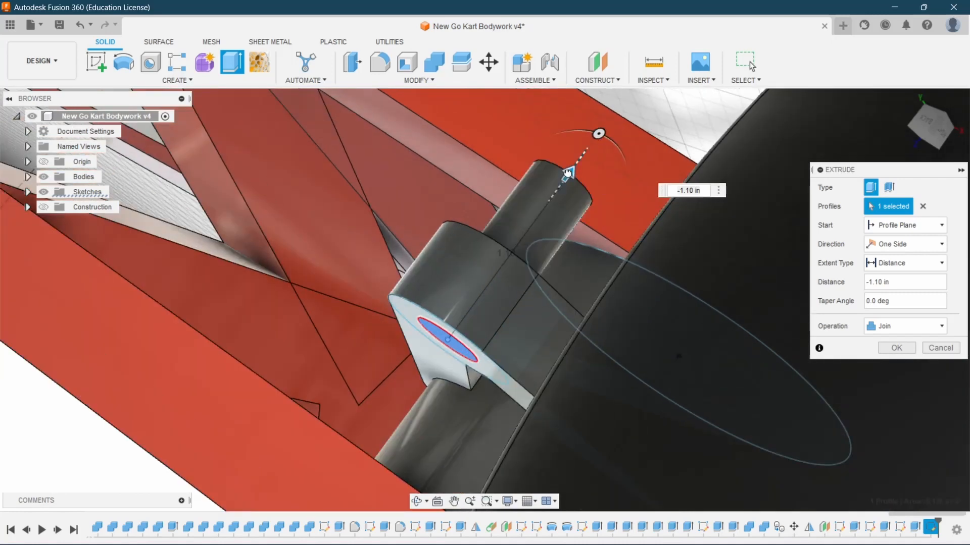
pyautogui.moveTo(561, 182); pyautogui.dragTo(566, 177)
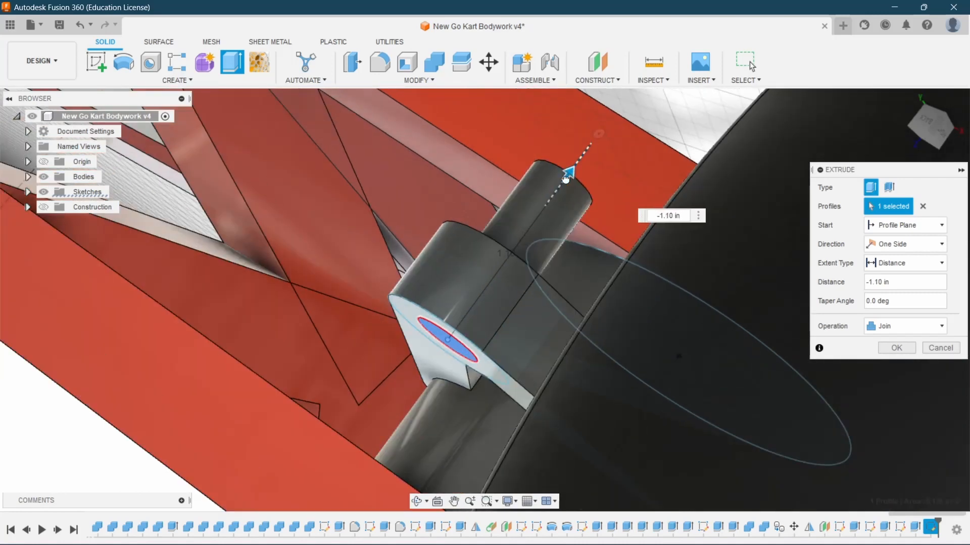
pyautogui.scroll(-3, 614, 105)
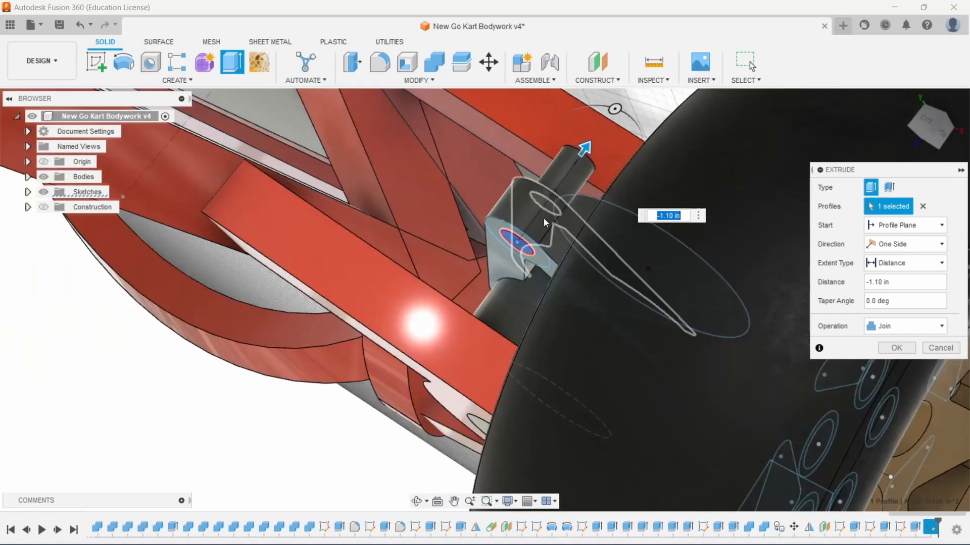
pyautogui.scroll(3, 542, 218)
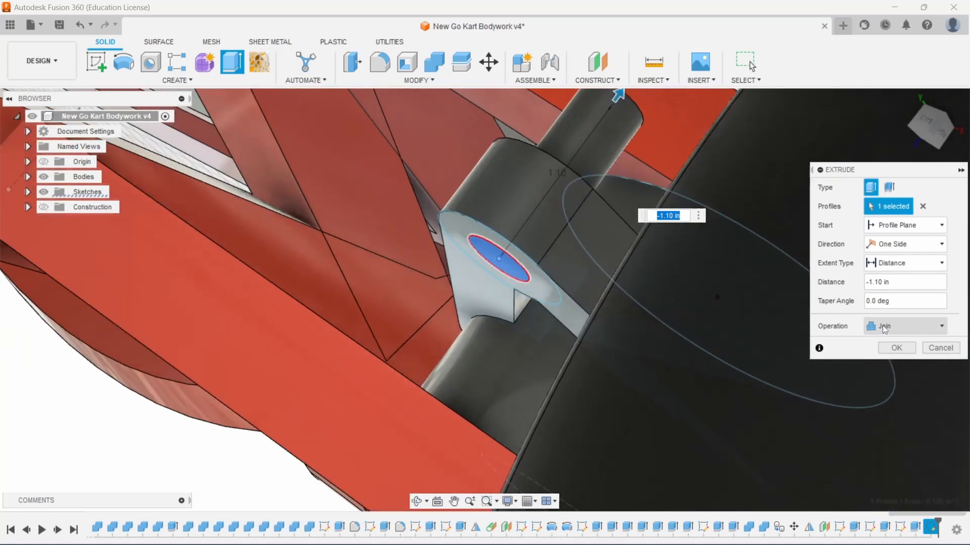
pyautogui.click(884, 327)
pyautogui.click(890, 381)
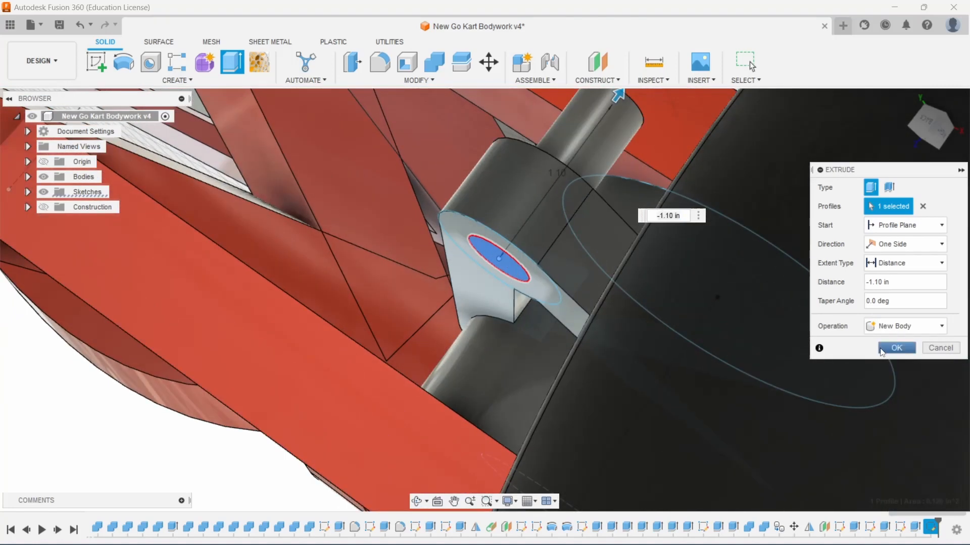
pyautogui.click(881, 348)
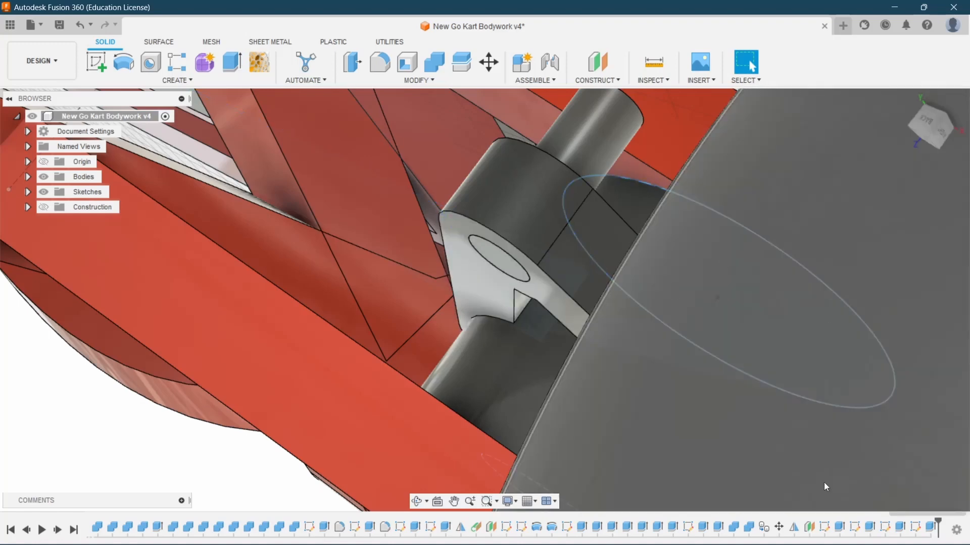
pyautogui.rightClick(928, 529)
pyautogui.click(883, 402)
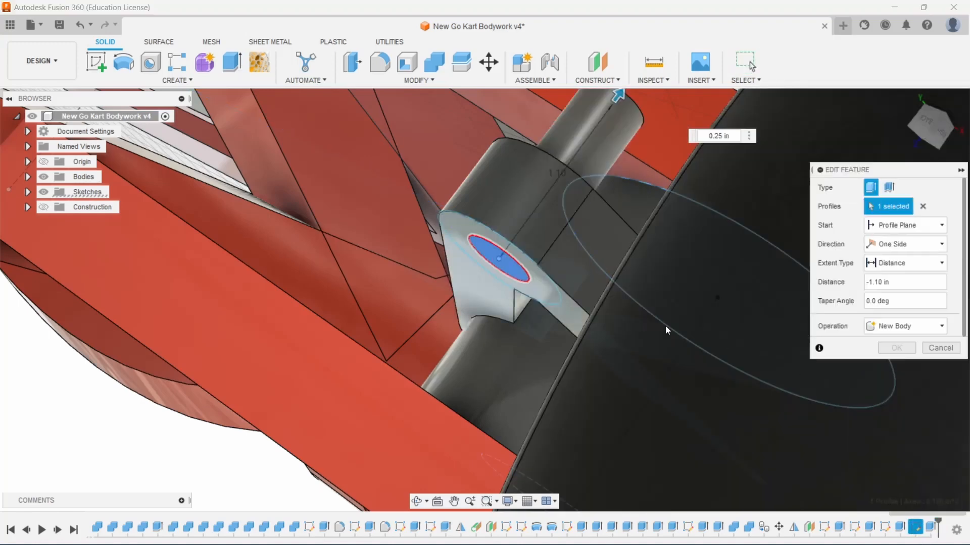
pyautogui.click(462, 225)
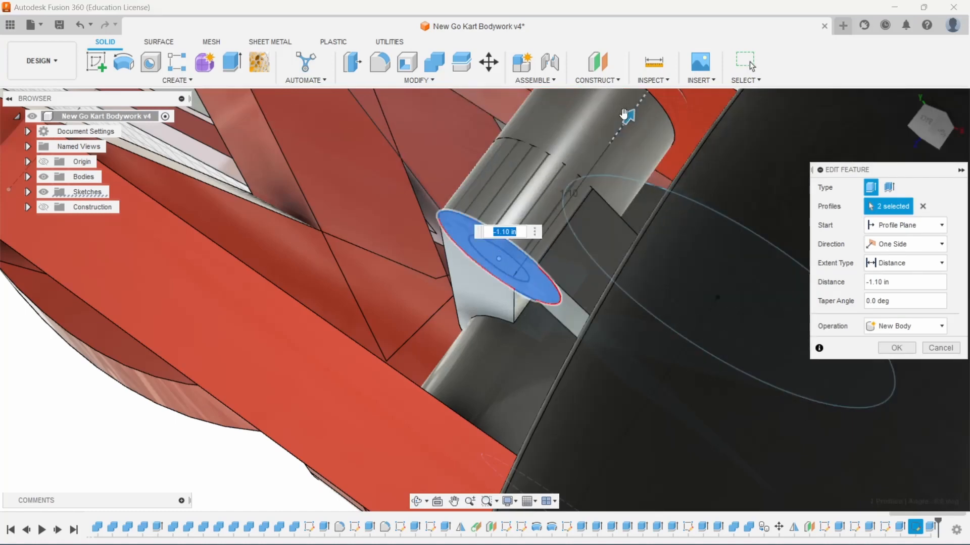
pyautogui.moveTo(629, 117); pyautogui.dragTo(489, 255)
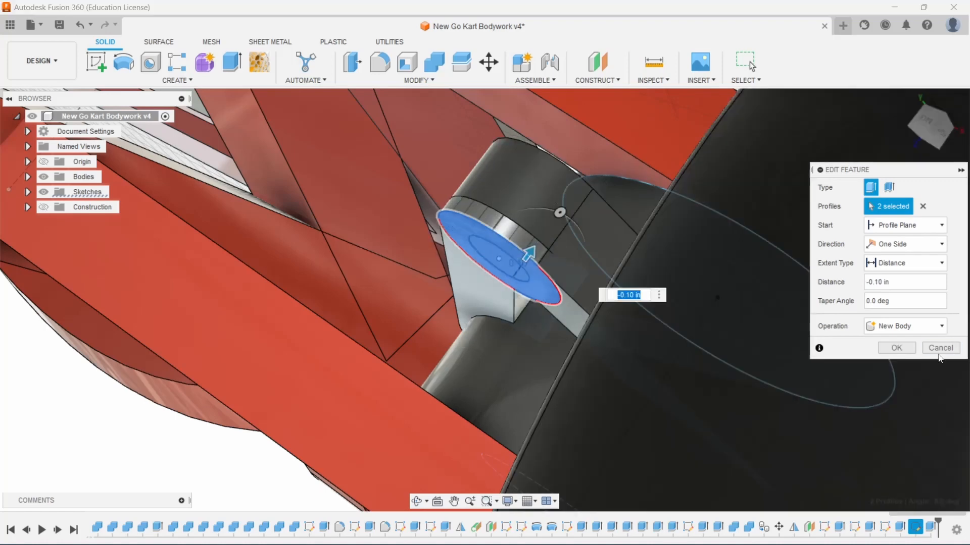
pyautogui.click(940, 348)
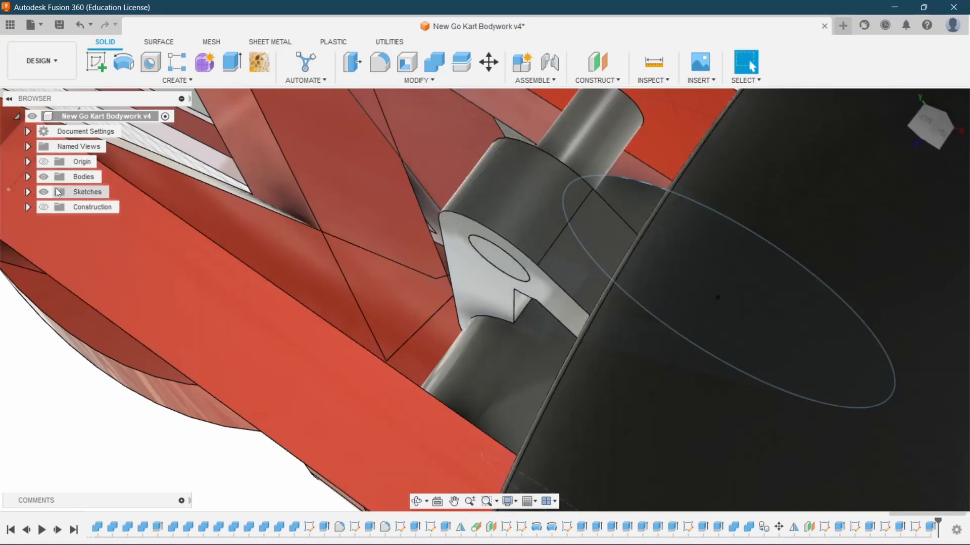
# - Make Sketch57, with the steering arm's concentric circles, visible in the model again
pyautogui.click(28, 192)
pyautogui.scroll(-2, 77, 303)
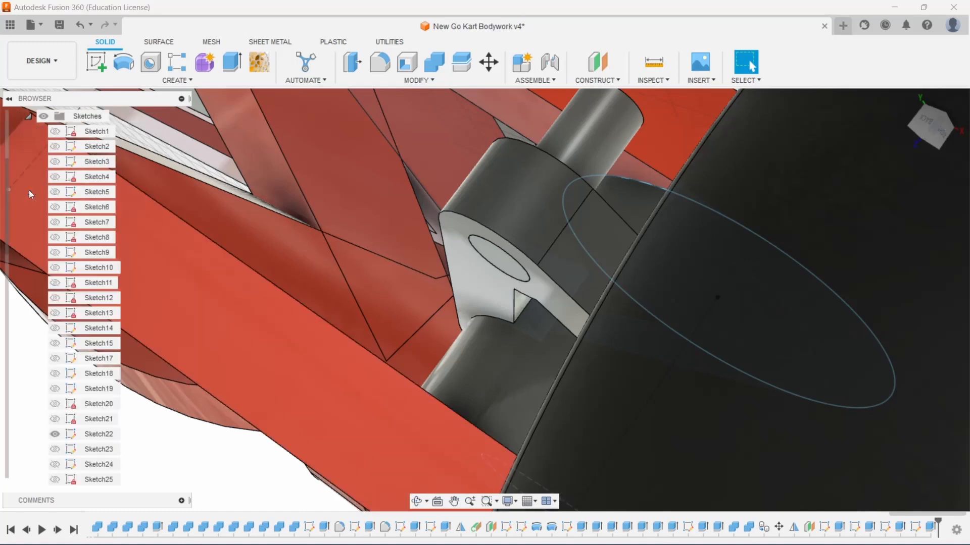
pyautogui.scroll(-8, 78, 303)
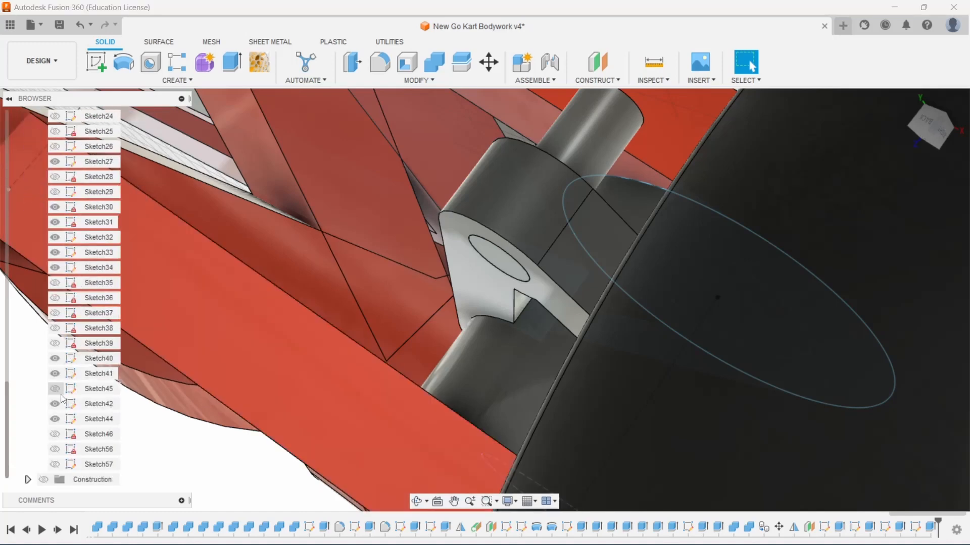
pyautogui.click(54, 464)
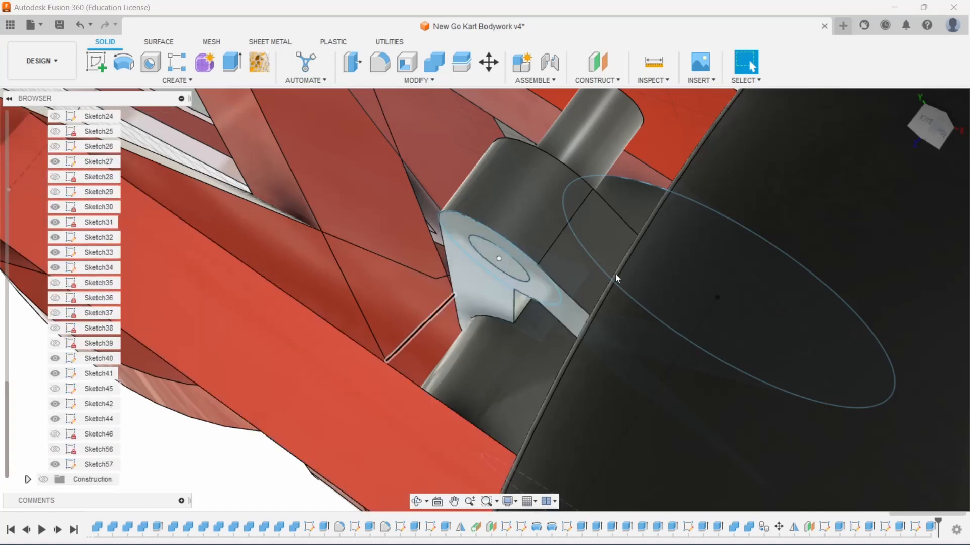
pyautogui.scroll(-1, 352, 207)
pyautogui.scroll(5, 93, 249)
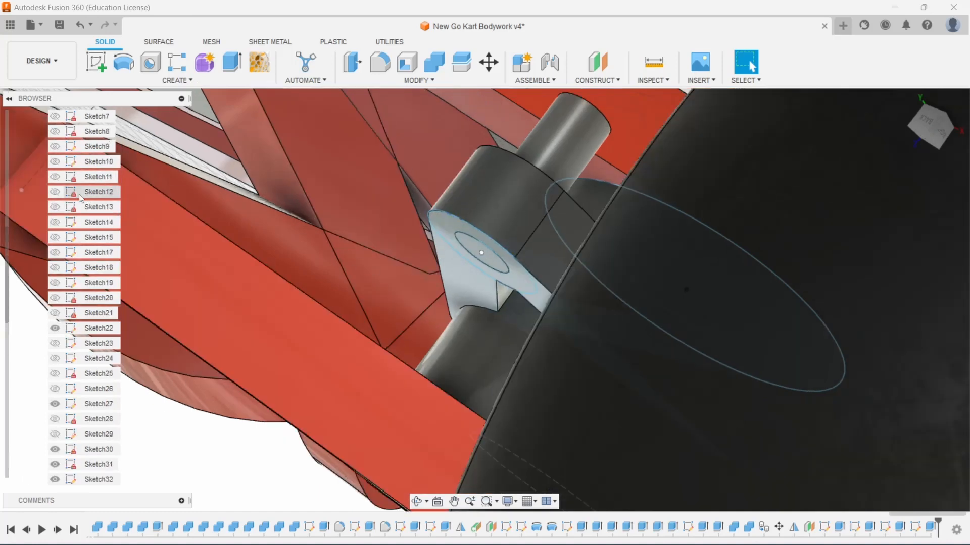
pyautogui.scroll(4, 81, 197)
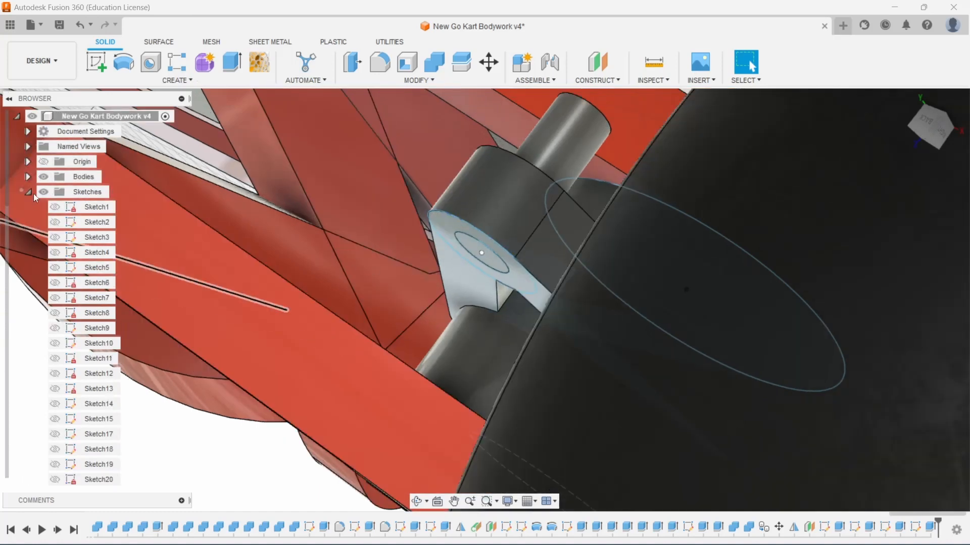
pyautogui.click(27, 193)
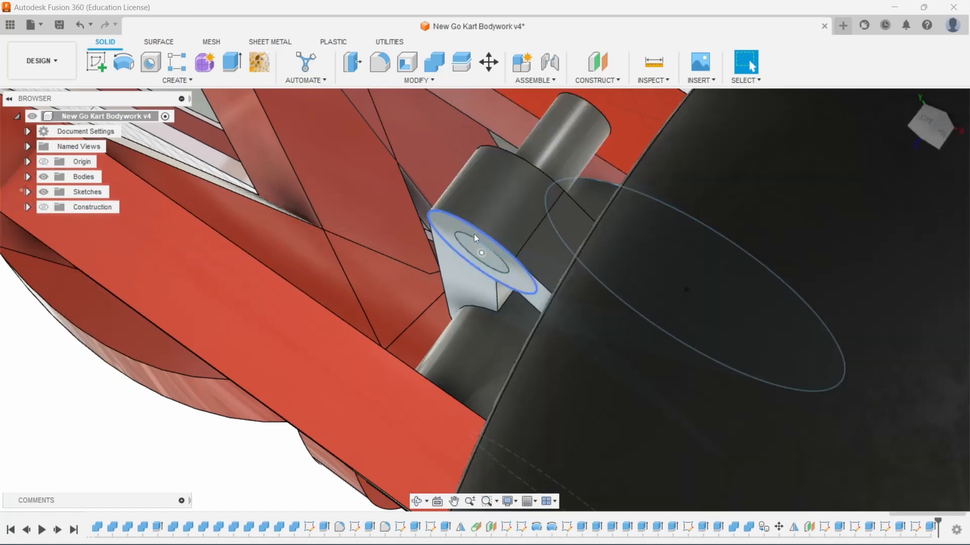
pyautogui.click(229, 62)
pyautogui.click(445, 225)
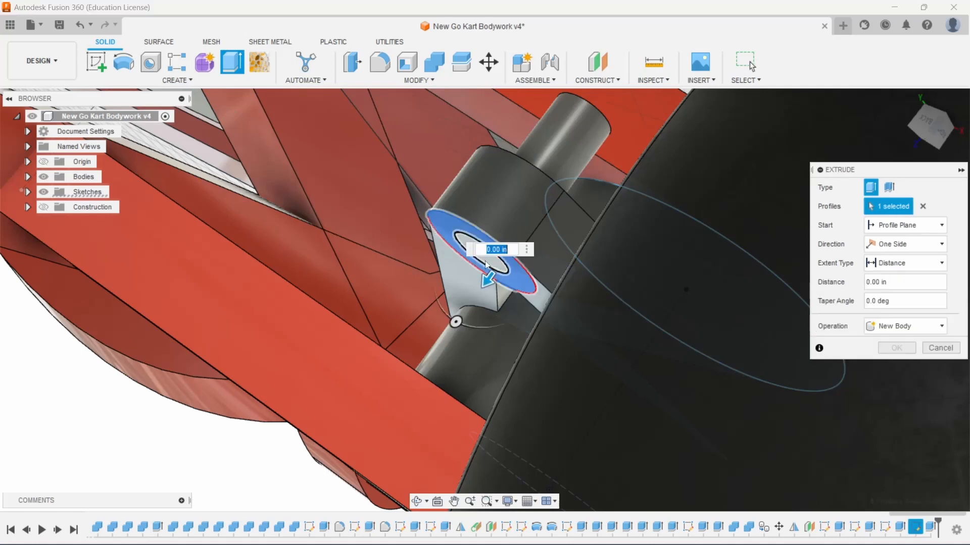
pyautogui.click(479, 253)
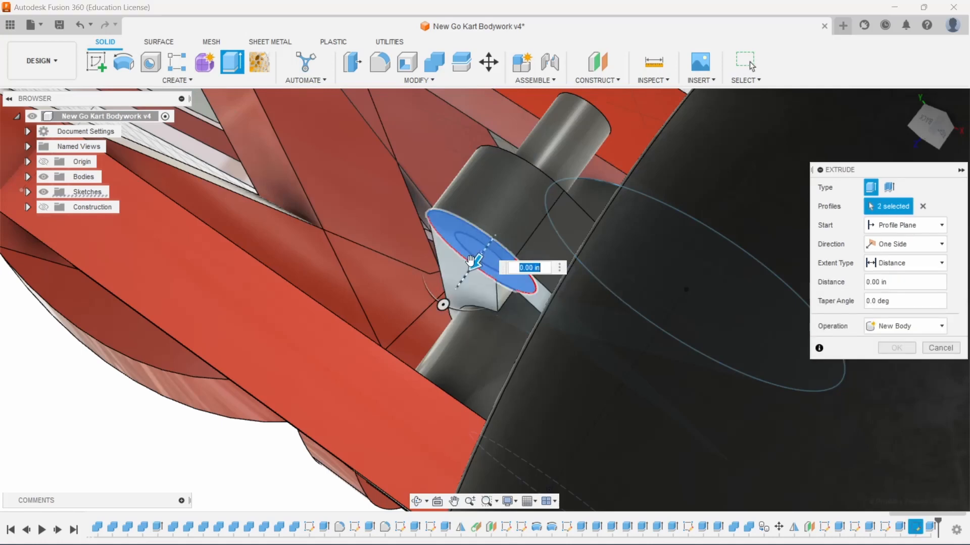
pyautogui.moveTo(471, 261); pyautogui.dragTo(450, 284)
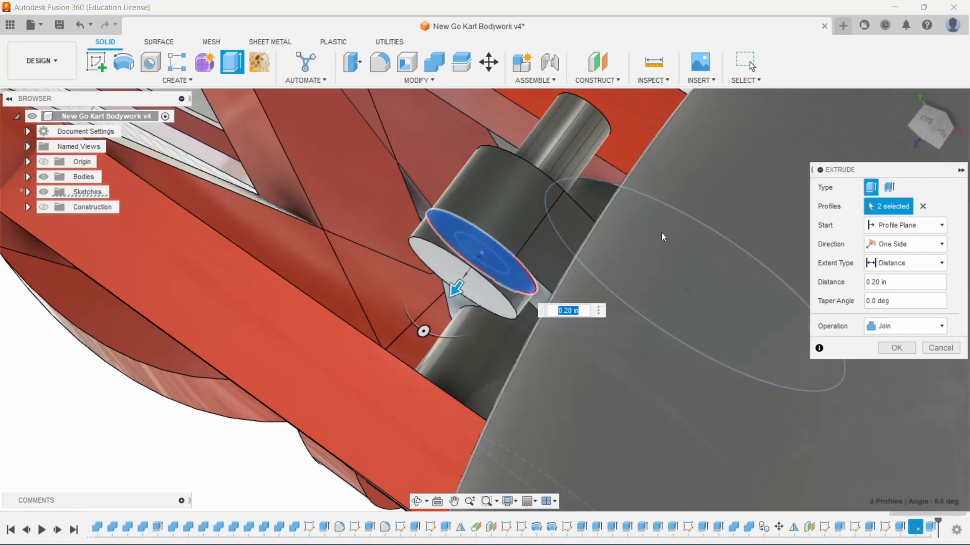
pyautogui.moveTo(929, 138)
pyautogui.mouseDown()
pyautogui.moveTo(935, 122)
pyautogui.moveTo(934, 136)
pyautogui.moveTo(927, 124)
pyautogui.moveTo(927, 136)
pyautogui.moveTo(940, 130)
pyautogui.mouseUp()
pyautogui.scroll(-5, 633, 283)
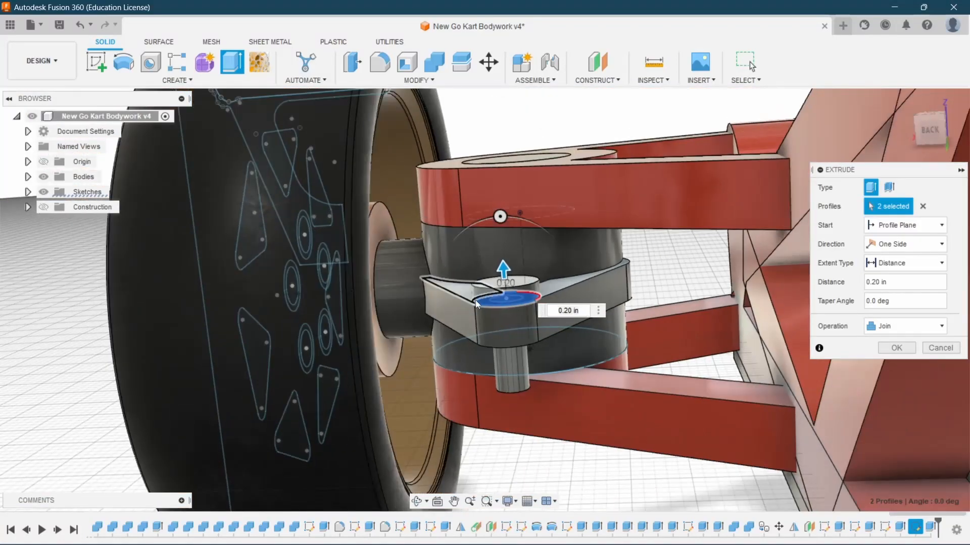
pyautogui.scroll(3, 475, 300)
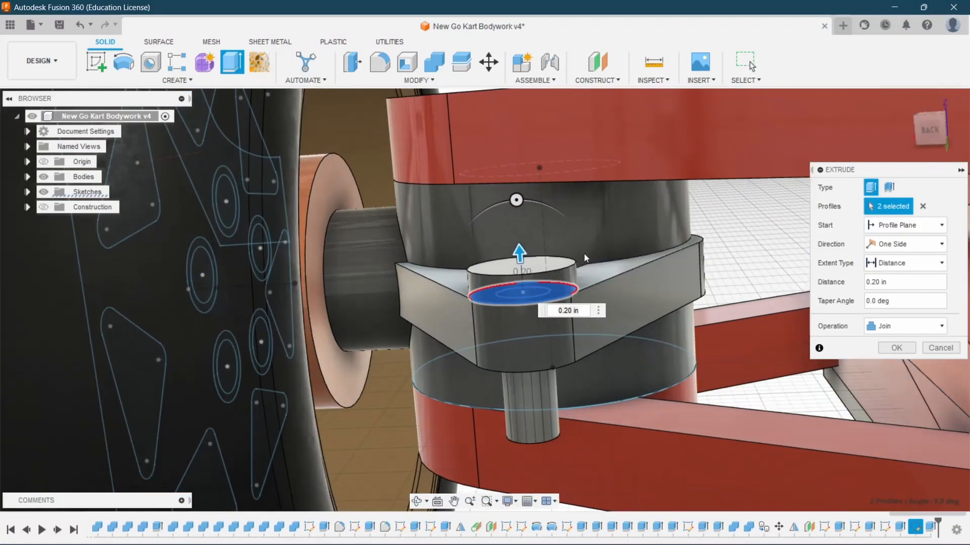
pyautogui.click(928, 348)
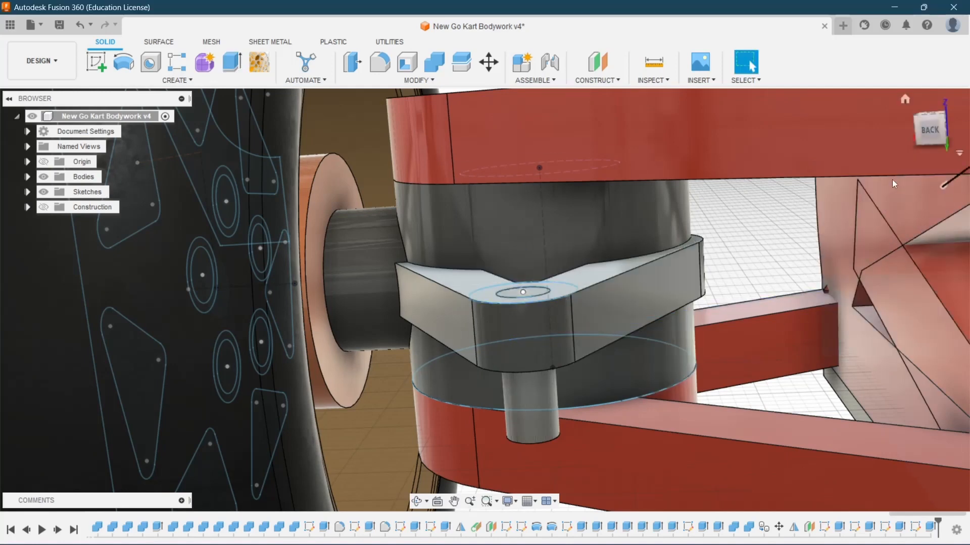
# - Extrude both the ring and inner circle profiles 0.20 in upward from the steering arm's top face
pyautogui.click(232, 62)
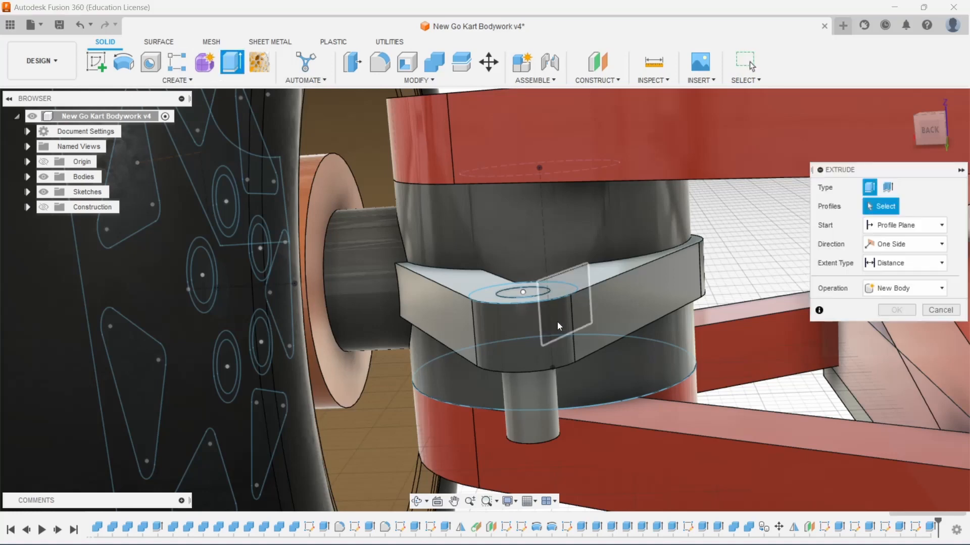
pyautogui.click(530, 296)
pyautogui.click(525, 293)
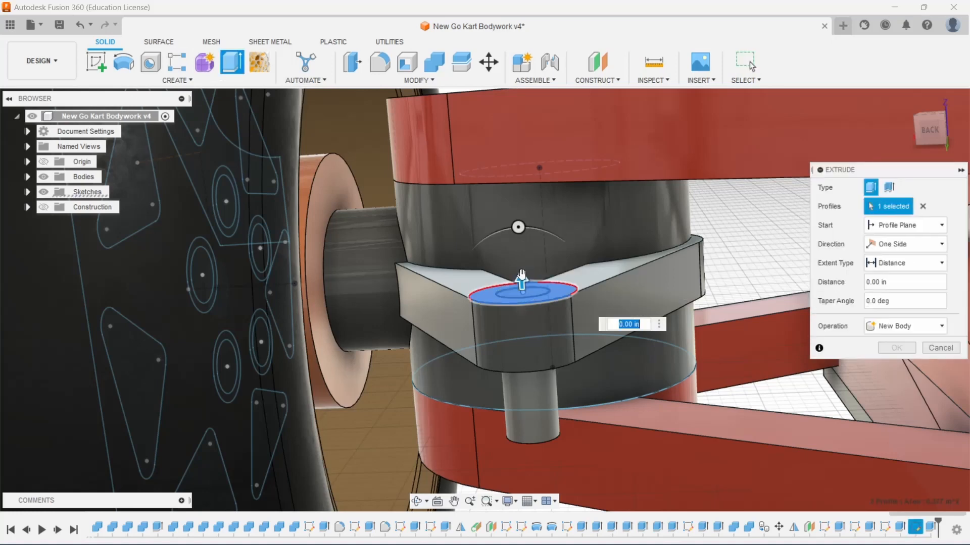
pyautogui.moveTo(523, 281); pyautogui.dragTo(527, 260)
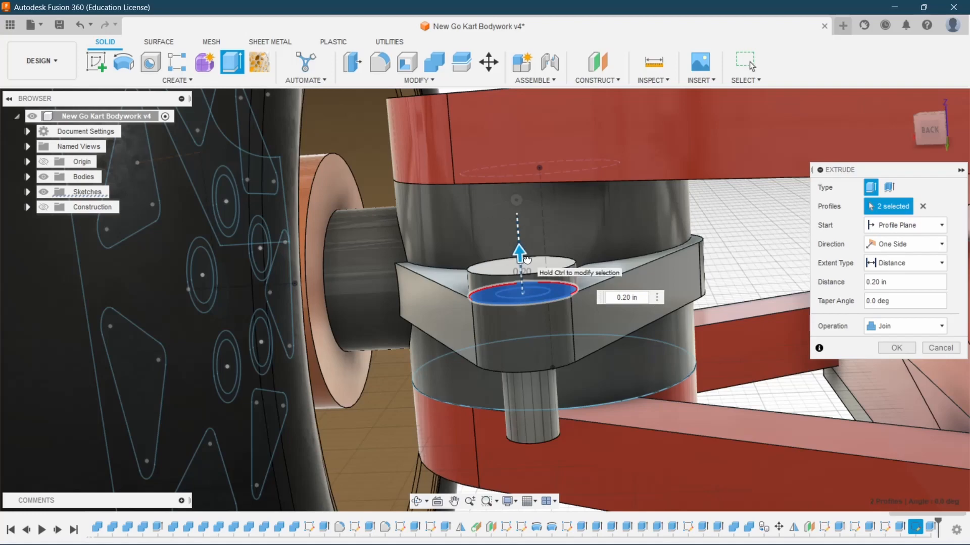
pyautogui.scroll(-8, 601, 271)
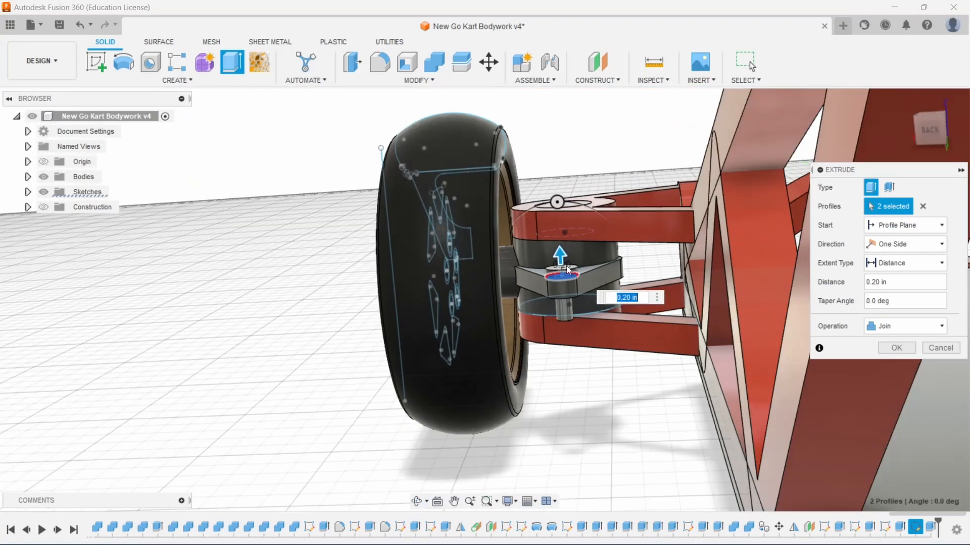
pyautogui.scroll(1, 450, 253)
pyautogui.scroll(2, 449, 253)
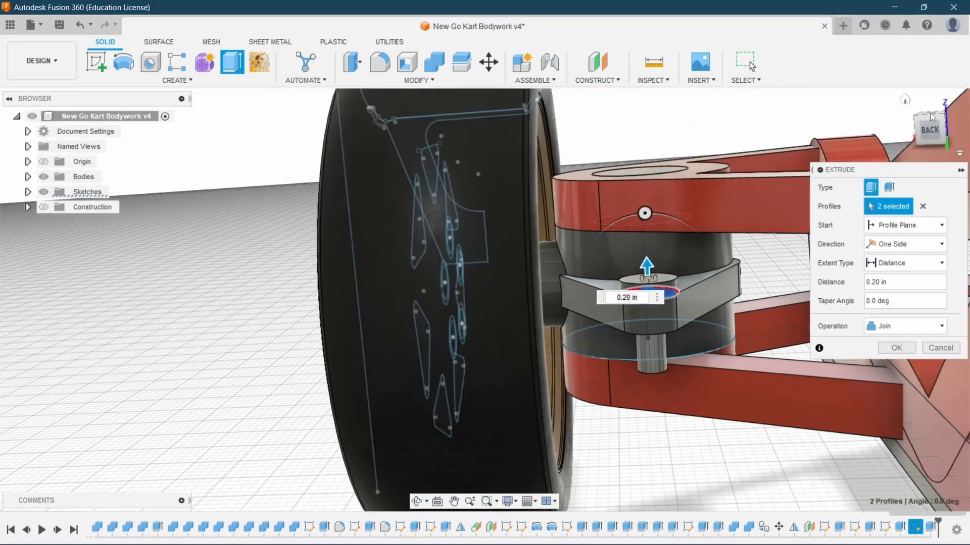
# - Set the pin head extrusion to a distance of 0.25 in with the New Body operation and create it
pyautogui.moveTo(922, 130); pyautogui.dragTo(913, 129)
pyautogui.scroll(-1, 678, 374)
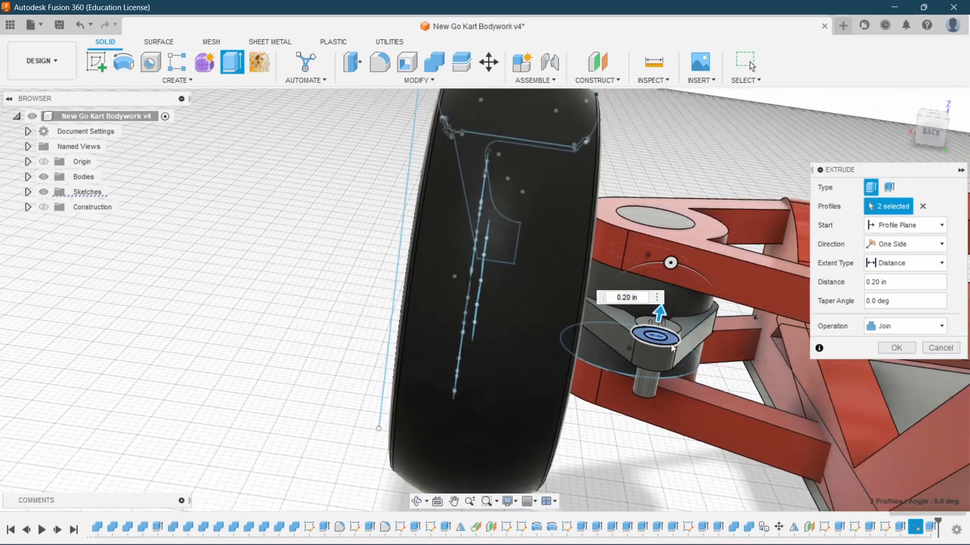
pyautogui.scroll(3, 678, 373)
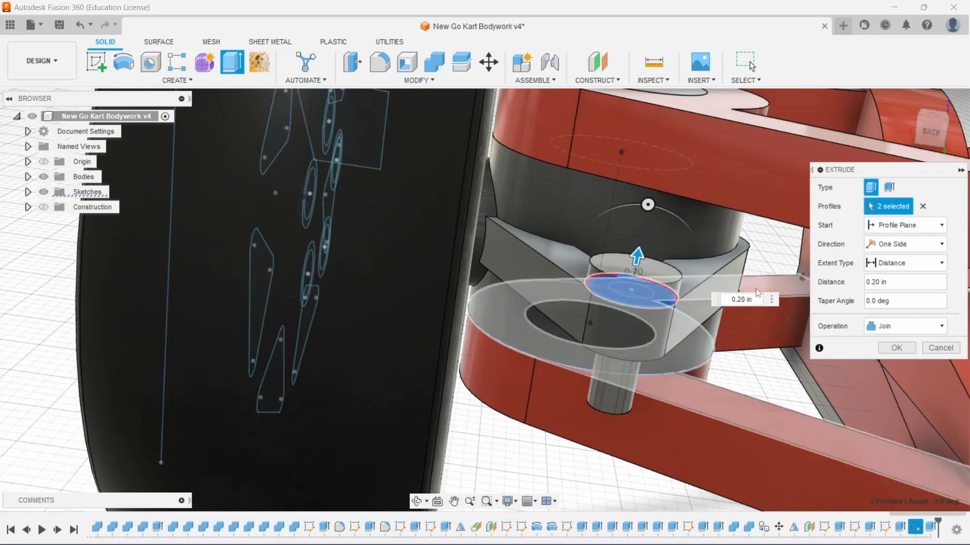
pyautogui.press('BackSpace')
pyautogui.write('5')
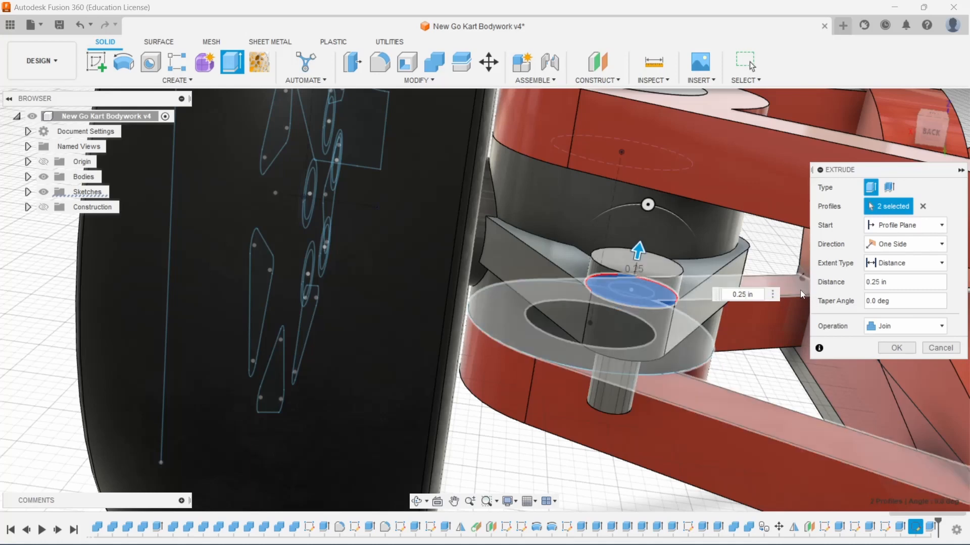
pyautogui.click(890, 327)
pyautogui.click(895, 384)
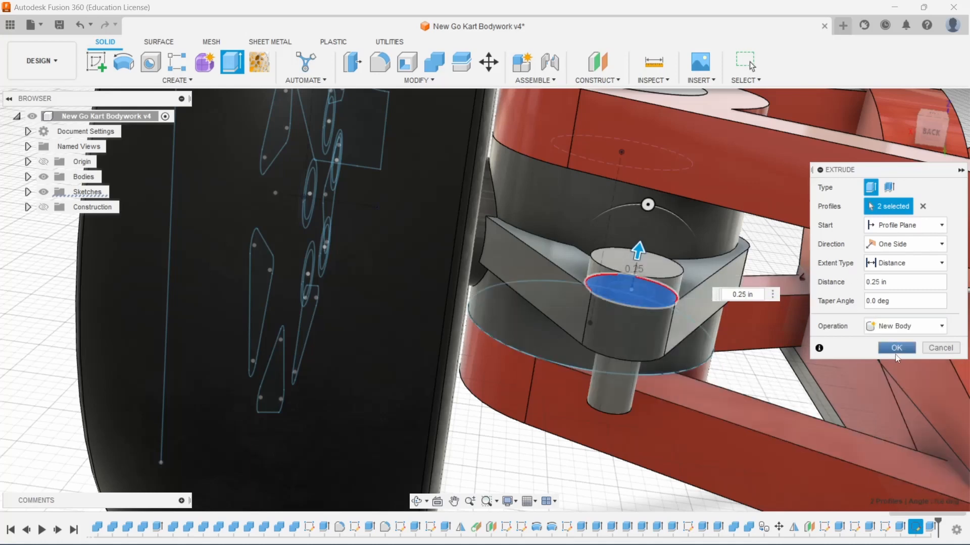
pyautogui.click(896, 348)
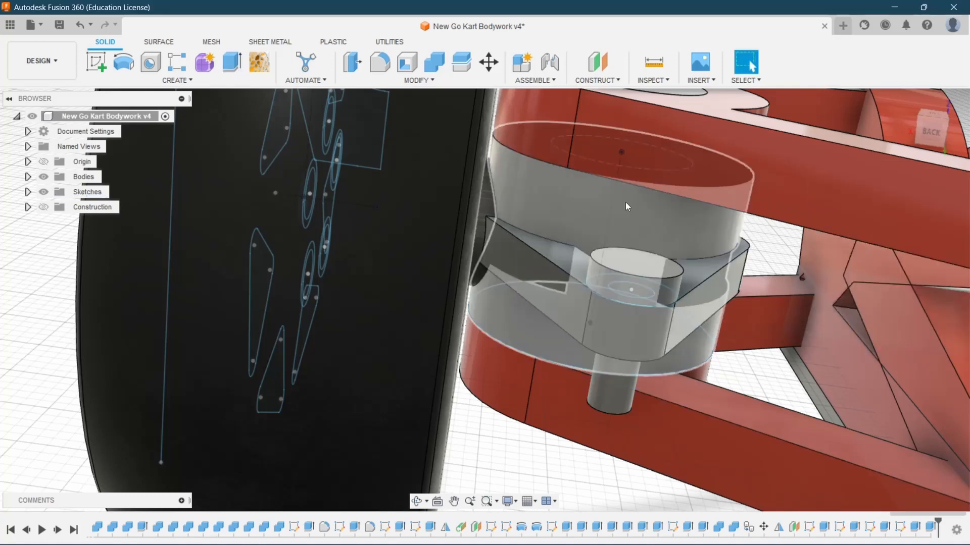
pyautogui.click(434, 62)
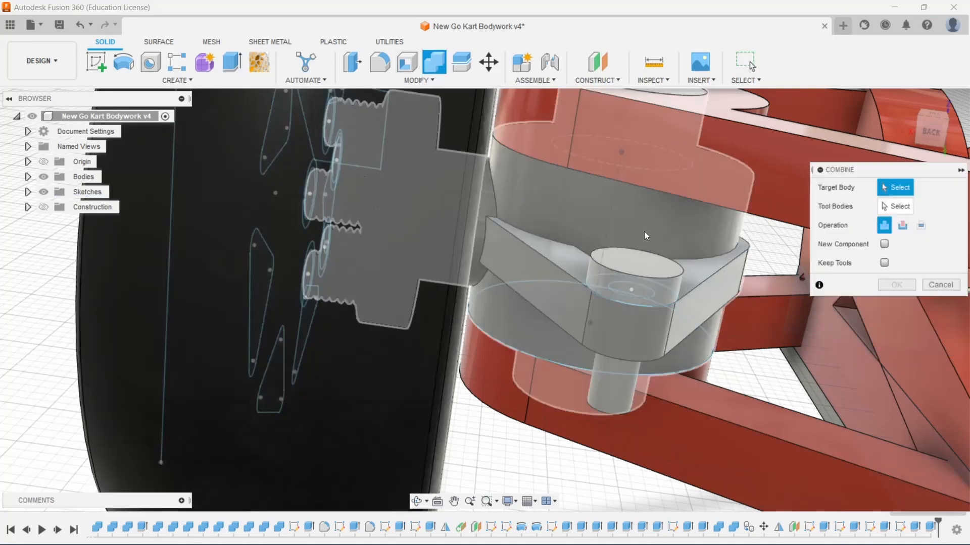
pyautogui.click(621, 318)
pyautogui.click(616, 393)
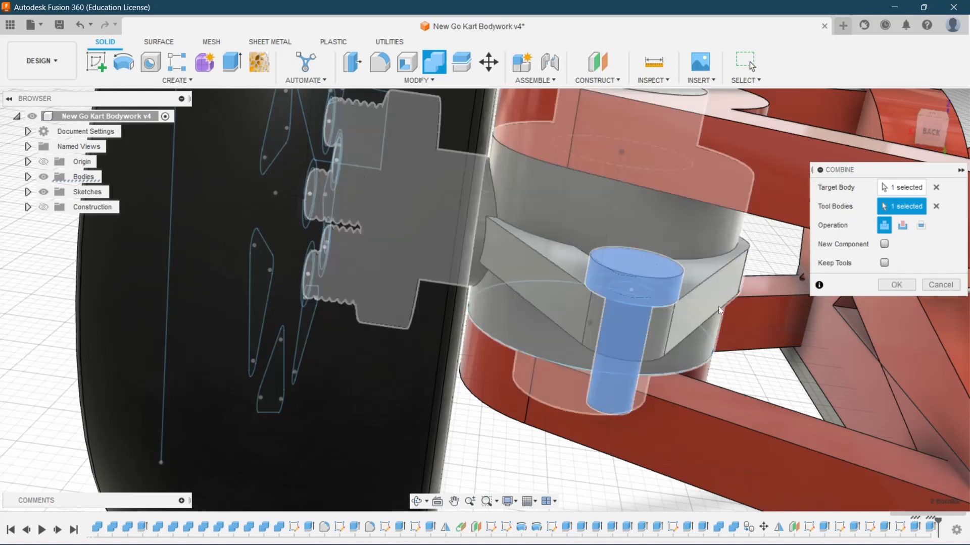
pyautogui.click(945, 285)
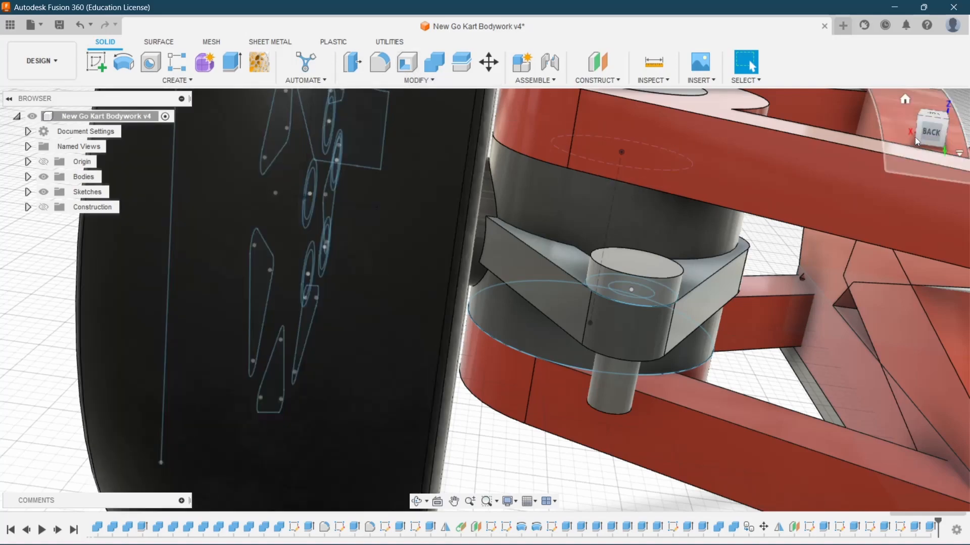
# - Offset the pin's lower end face inward with Press Pull to shorten the shaft slightly
pyautogui.moveTo(936, 110)
pyautogui.mouseDown()
pyautogui.moveTo(932, 83)
pyautogui.moveTo(930, 96)
pyautogui.mouseUp()
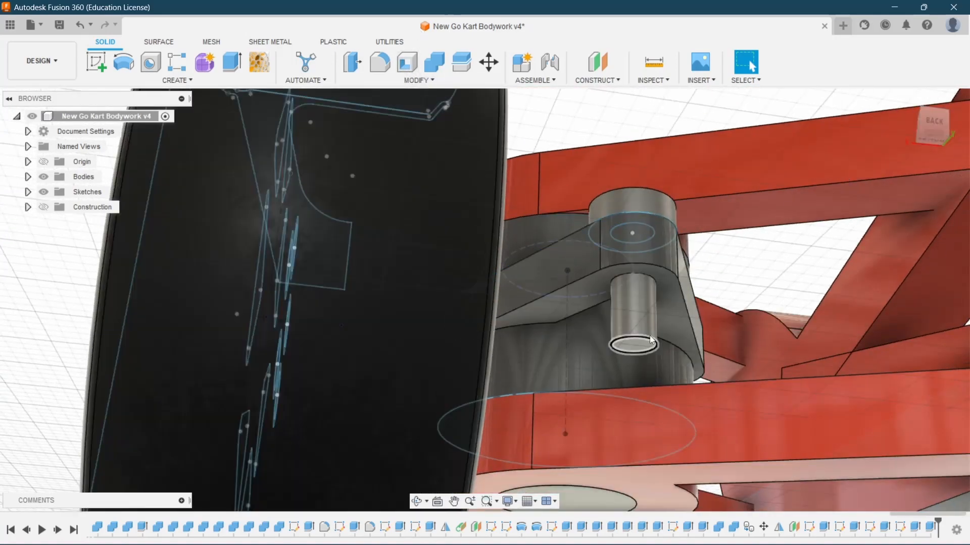
pyautogui.click(353, 62)
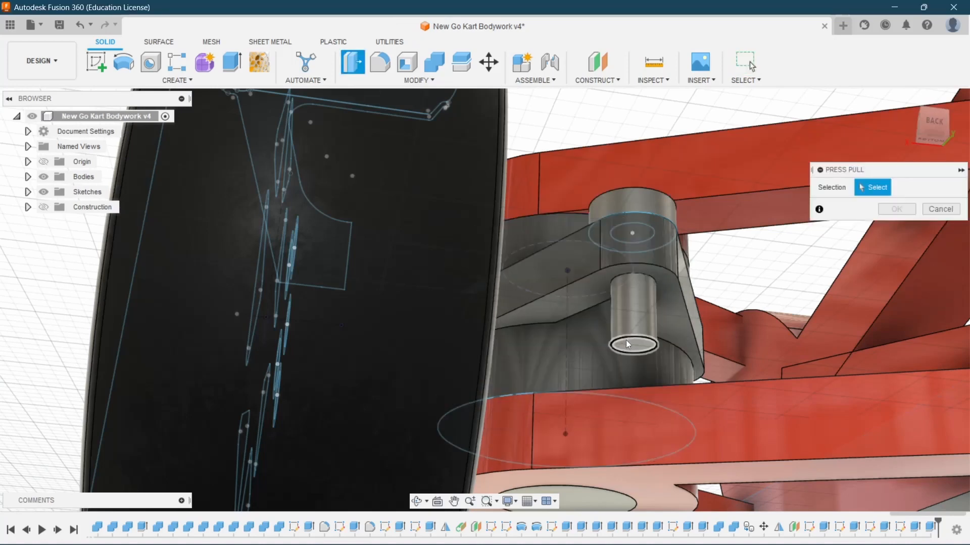
pyautogui.click(626, 341)
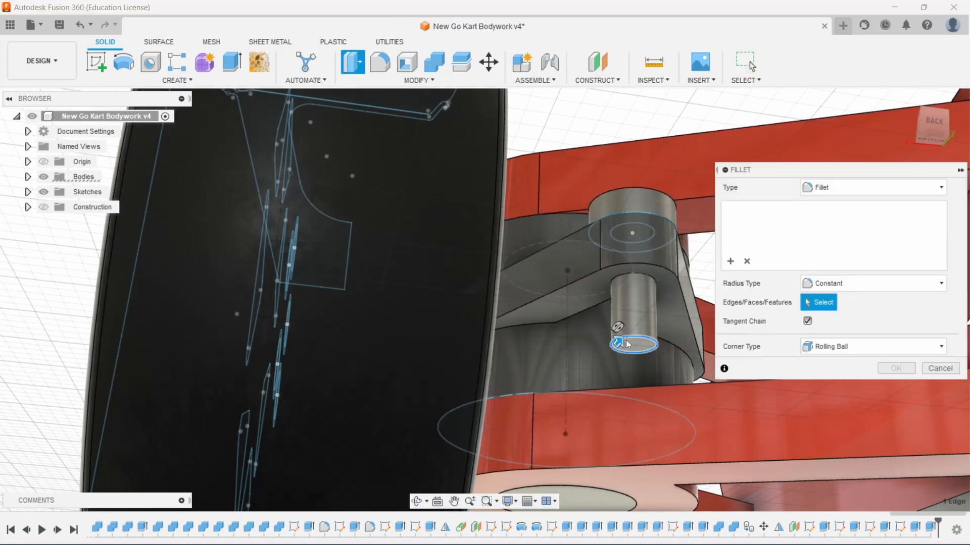
pyautogui.click(657, 357)
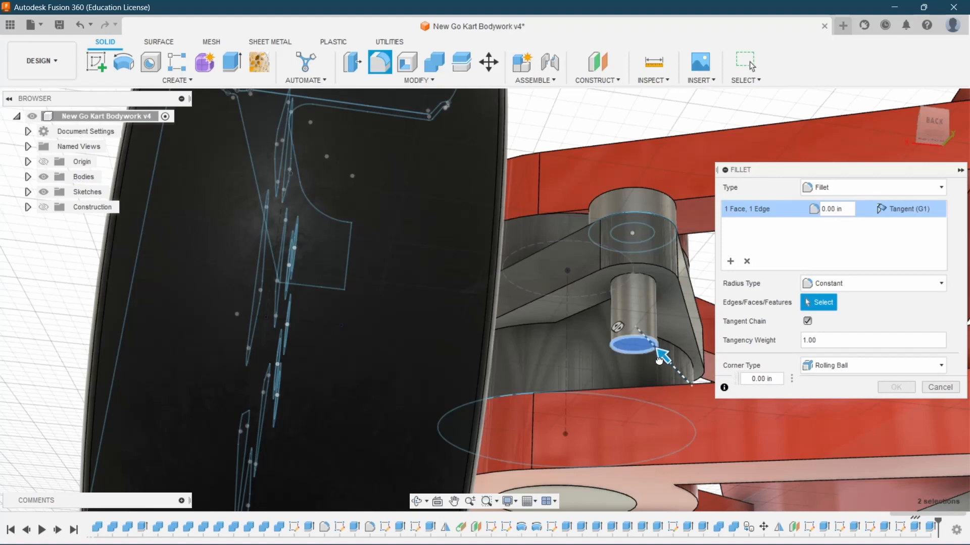
pyautogui.click(940, 387)
pyautogui.click(353, 62)
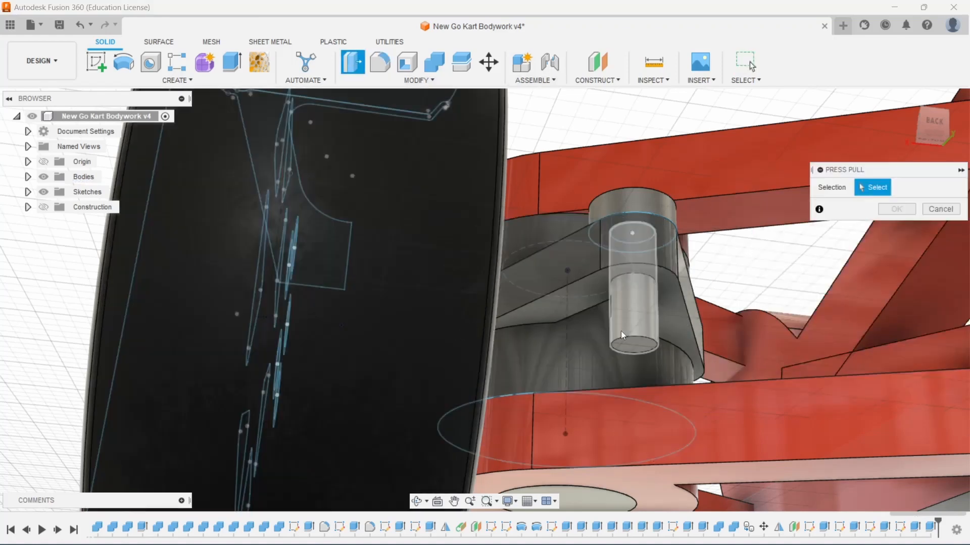
pyautogui.click(628, 344)
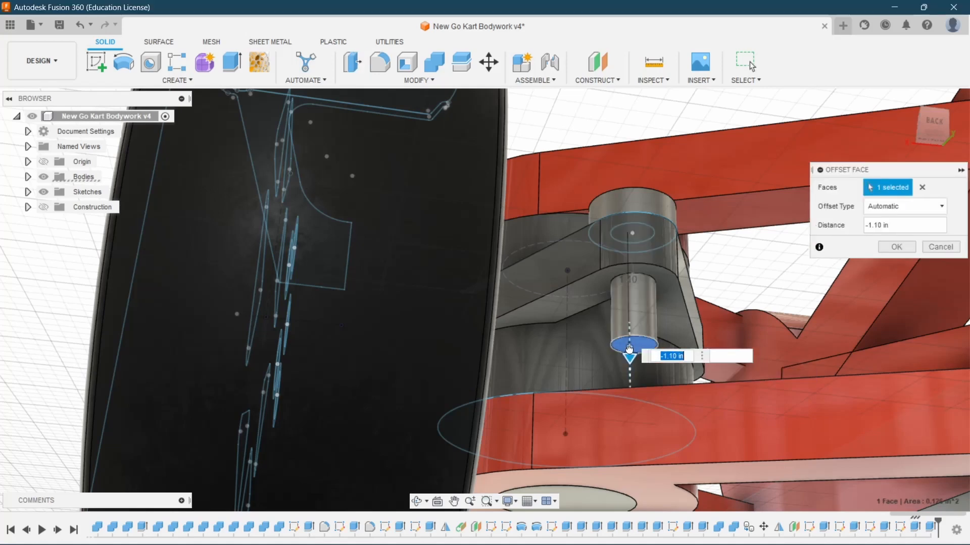
pyautogui.click(899, 248)
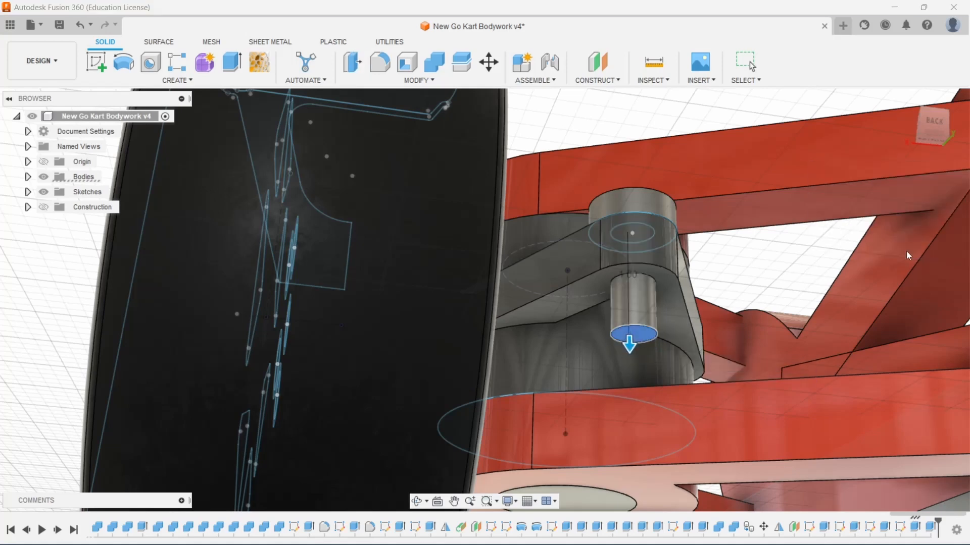
# - Add a modeled, full-length, right-hand ANSI Unified thread, 0.390-27 UNS class 2A, to the pin's shaft
pyautogui.keyDown('shift'); pyautogui.moveTo(924, 129); pyautogui.dragTo(916, 158, button='middle'); pyautogui.keyUp('shift')
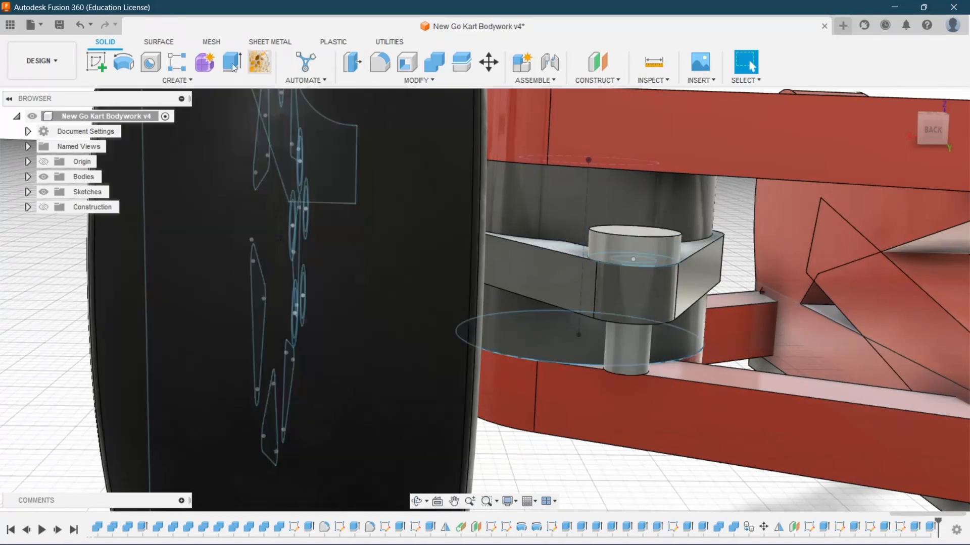
pyautogui.click(174, 79)
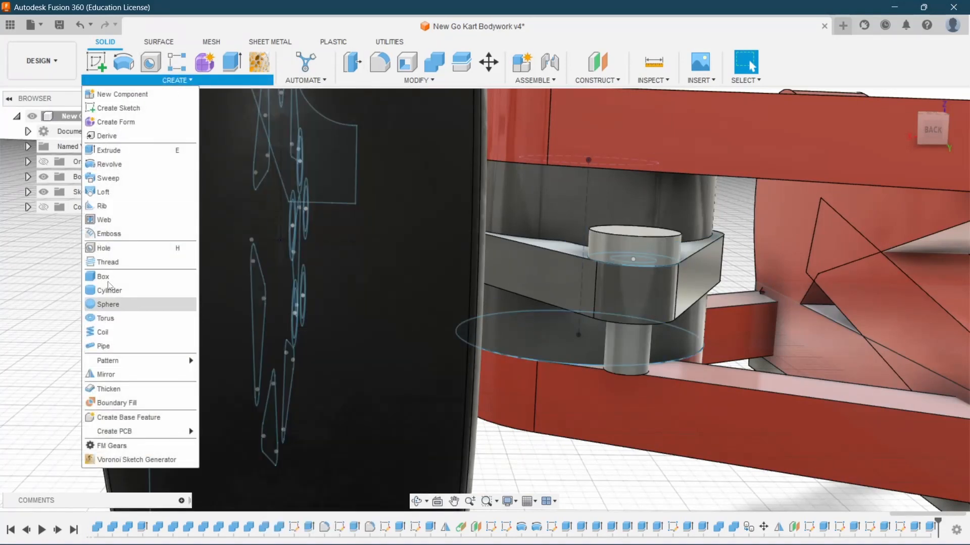
pyautogui.click(107, 262)
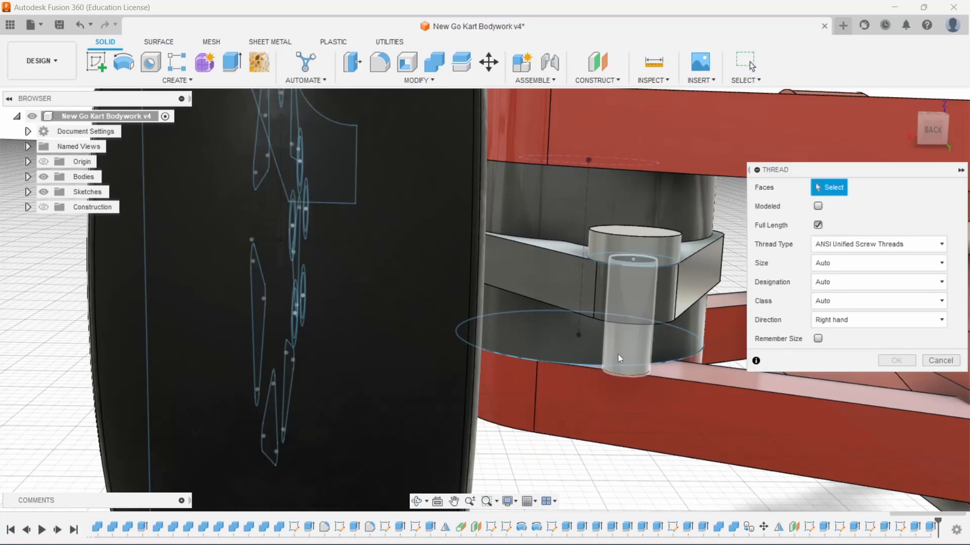
pyautogui.click(617, 353)
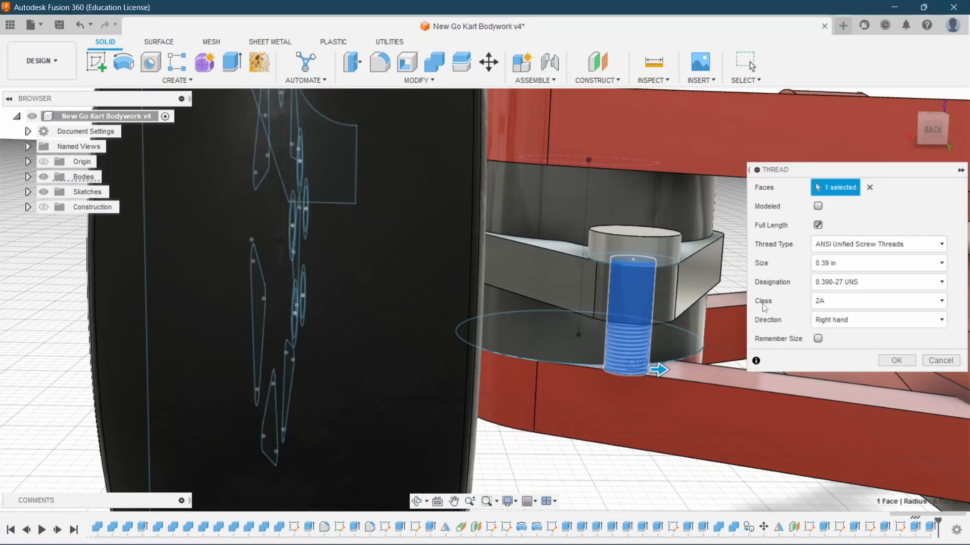
pyautogui.click(816, 207)
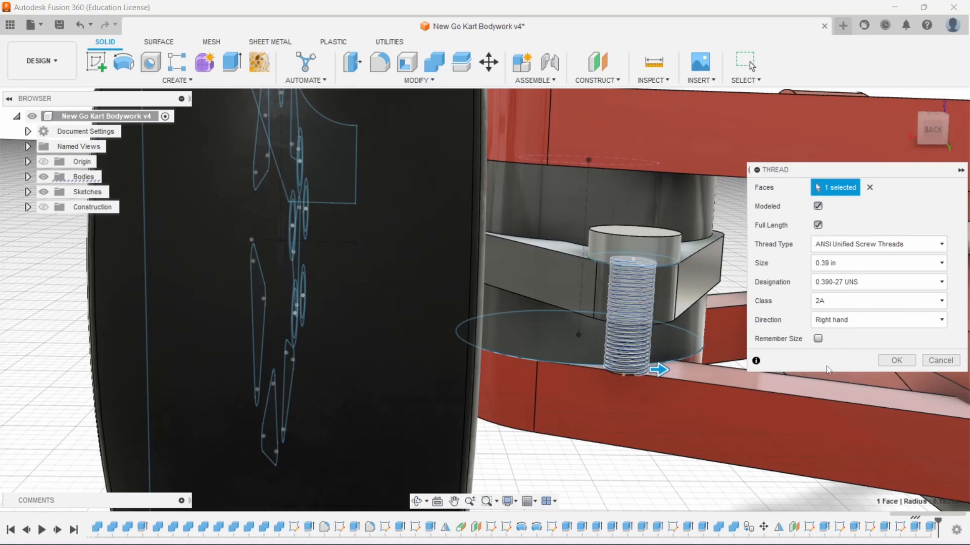
pyautogui.click(889, 361)
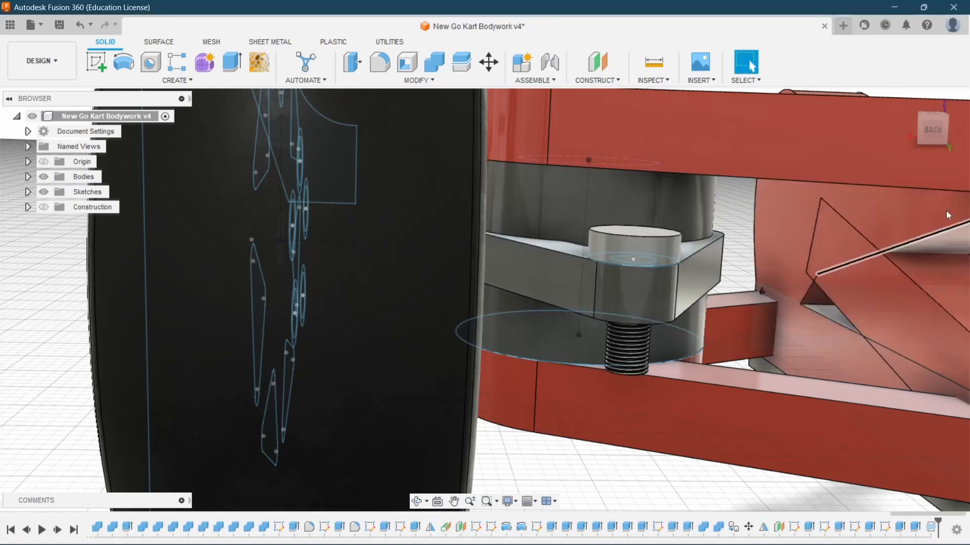
# - Combine the round head and the threaded shaft into one bolt body using Join
pyautogui.moveTo(932, 136); pyautogui.dragTo(938, 98)
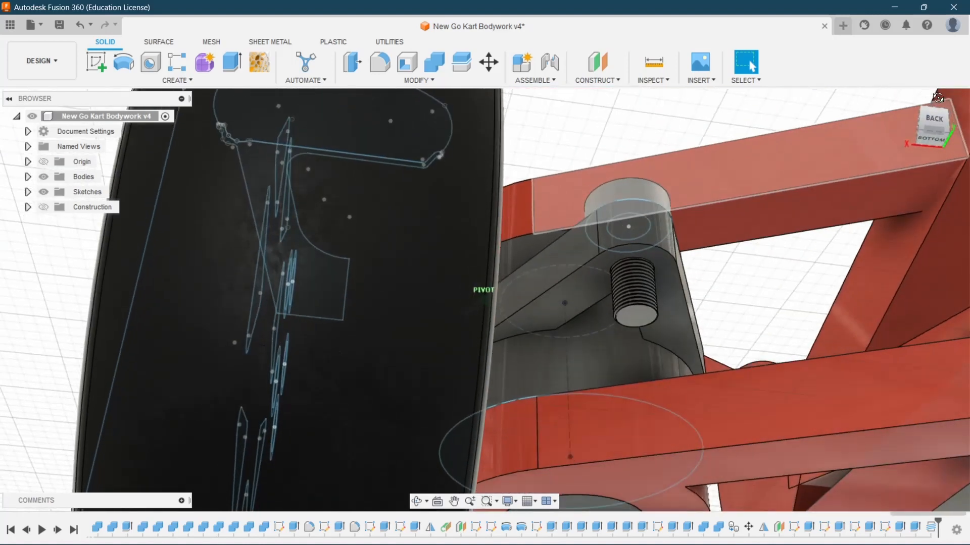
pyautogui.click(931, 119)
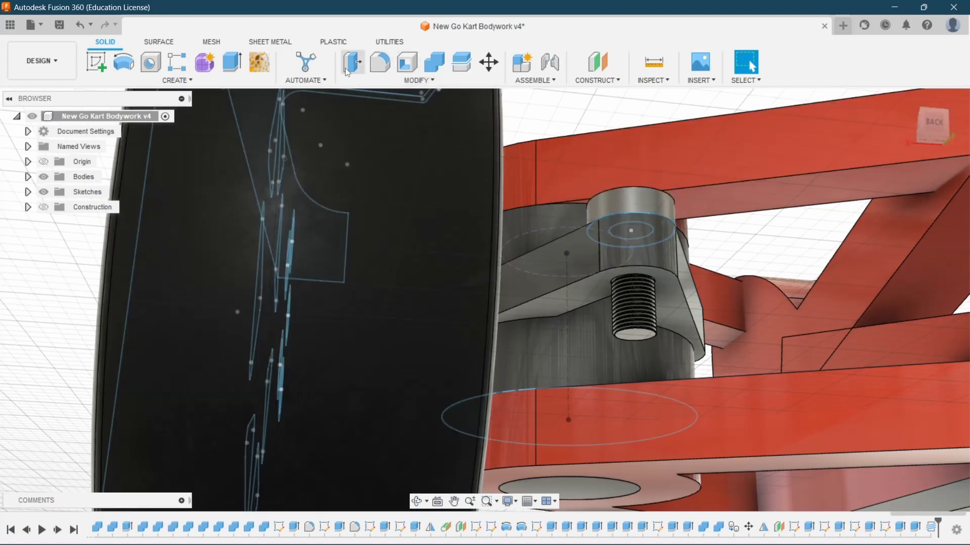
pyautogui.click(433, 63)
pyautogui.click(619, 202)
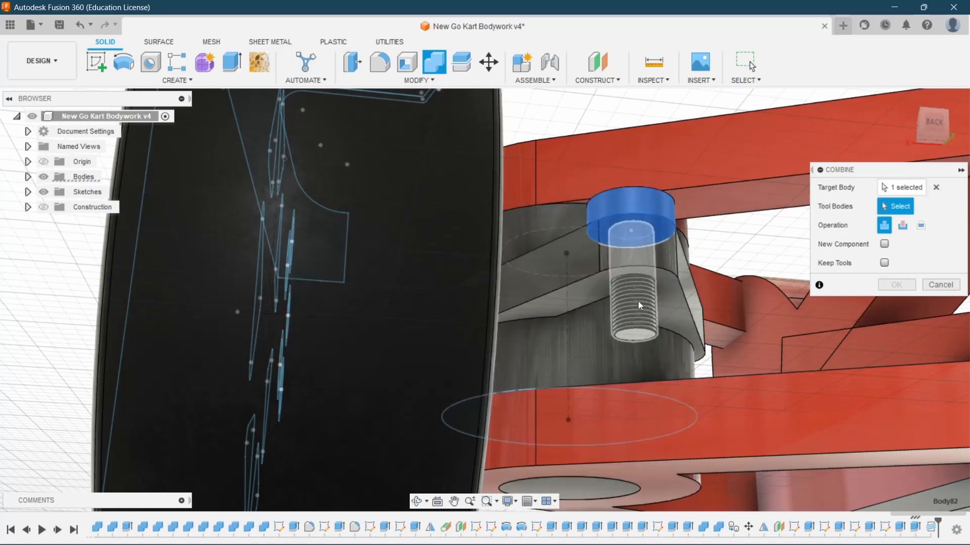
pyautogui.click(643, 327)
pyautogui.click(896, 285)
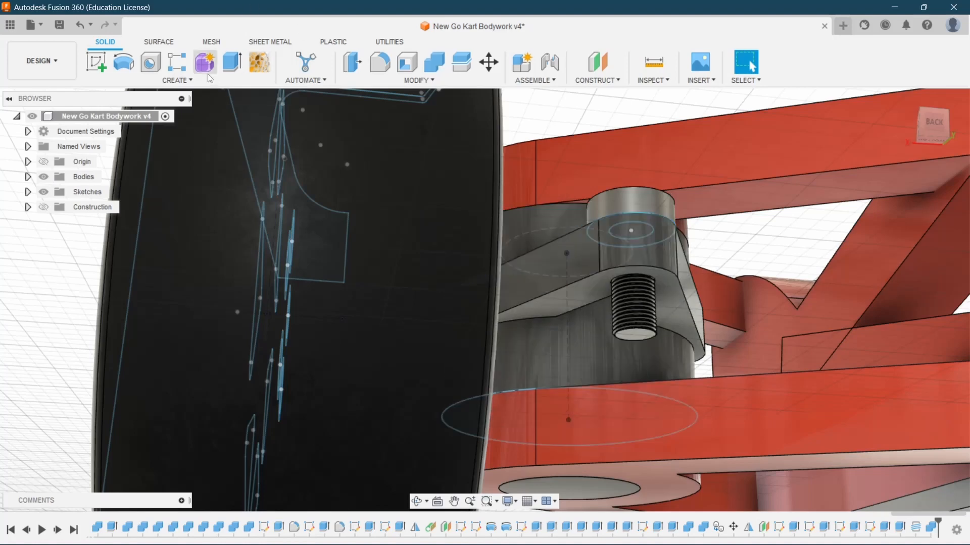
# - Create a new sketch on the underside face of the steering arm around the bolt
pyautogui.click(177, 80)
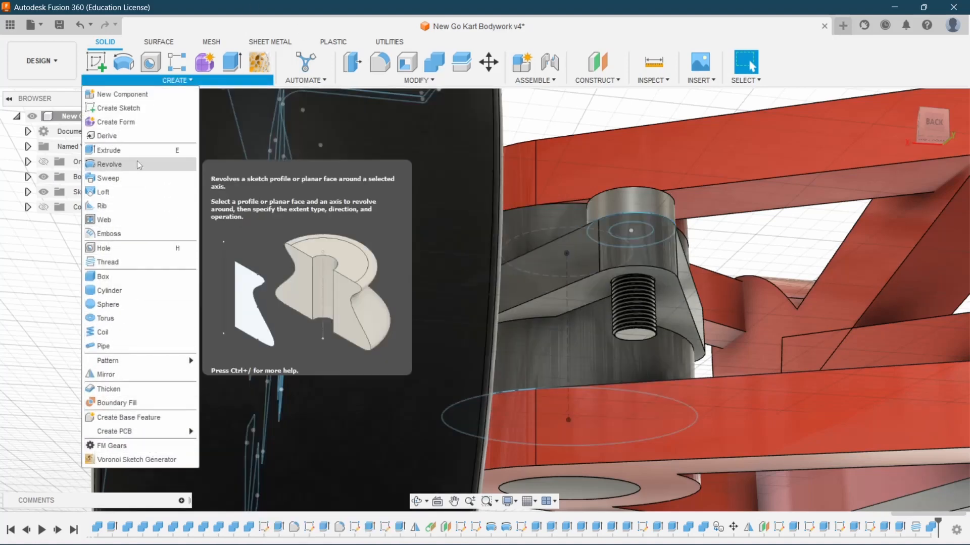
pyautogui.click(121, 108)
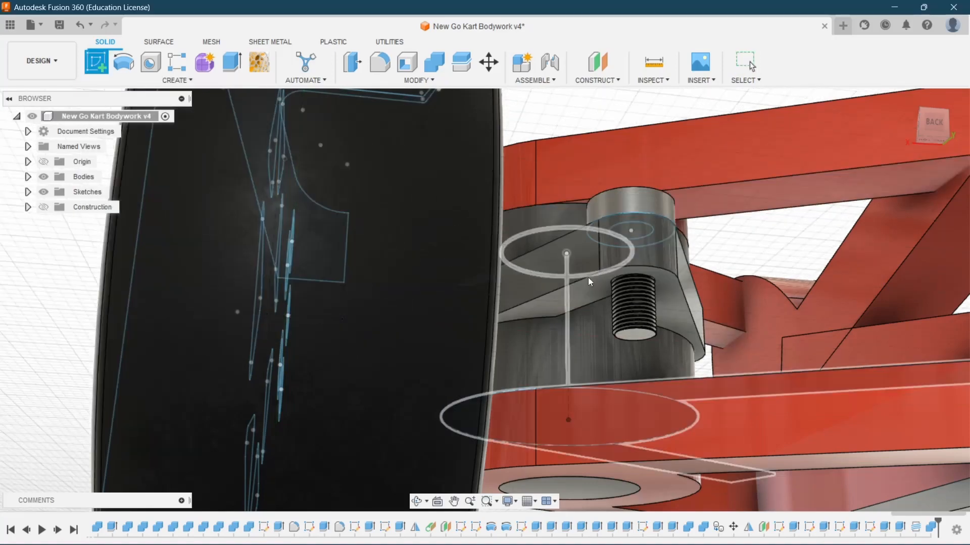
pyautogui.click(593, 283)
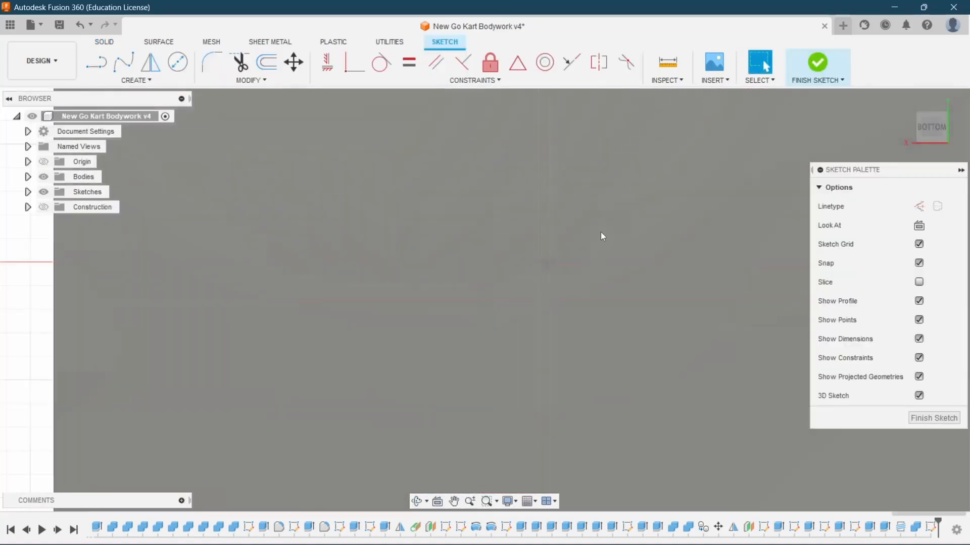
# - With the bodies hidden, sketch a six-sided circumscribed polygon centred on the bolt axis, with a radius of about 0.2 in
pyautogui.scroll(2, 675, 334)
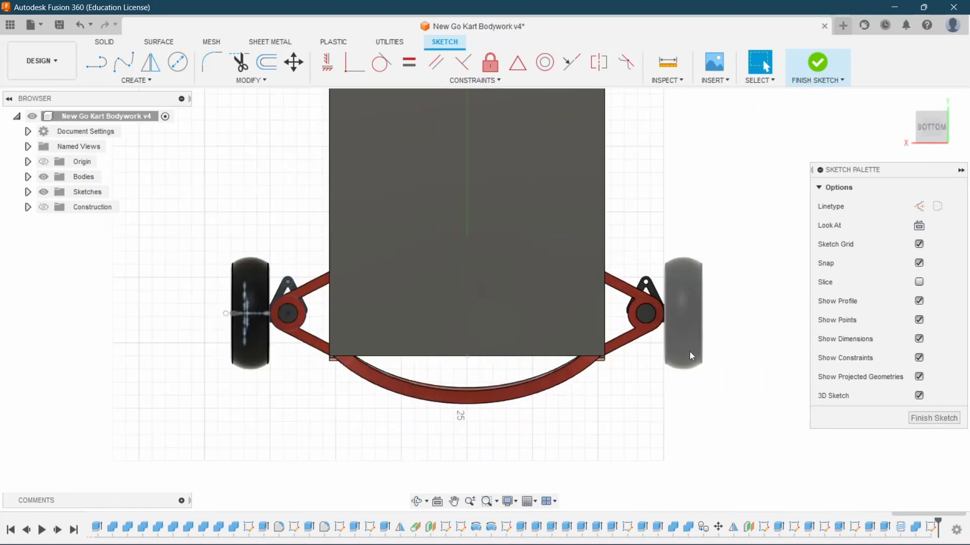
pyautogui.scroll(5, 187, 277)
pyautogui.scroll(2, 295, 264)
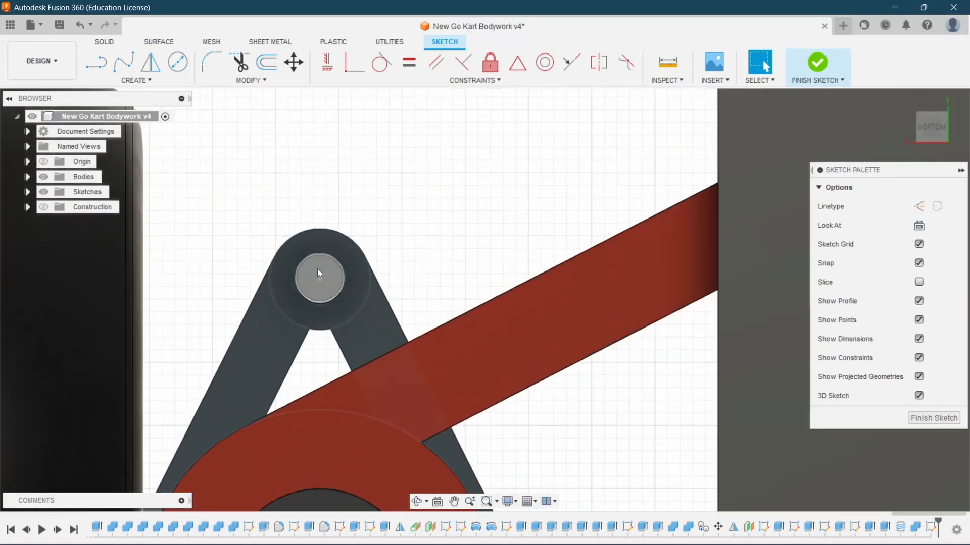
pyautogui.moveTo(923, 135); pyautogui.dragTo(922, 151)
pyautogui.scroll(3, 319, 247)
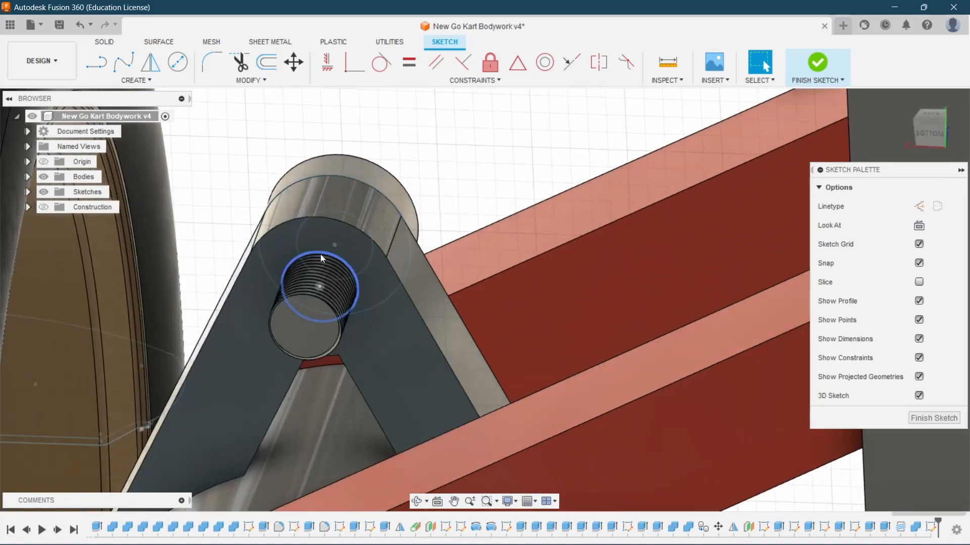
pyautogui.click(320, 254)
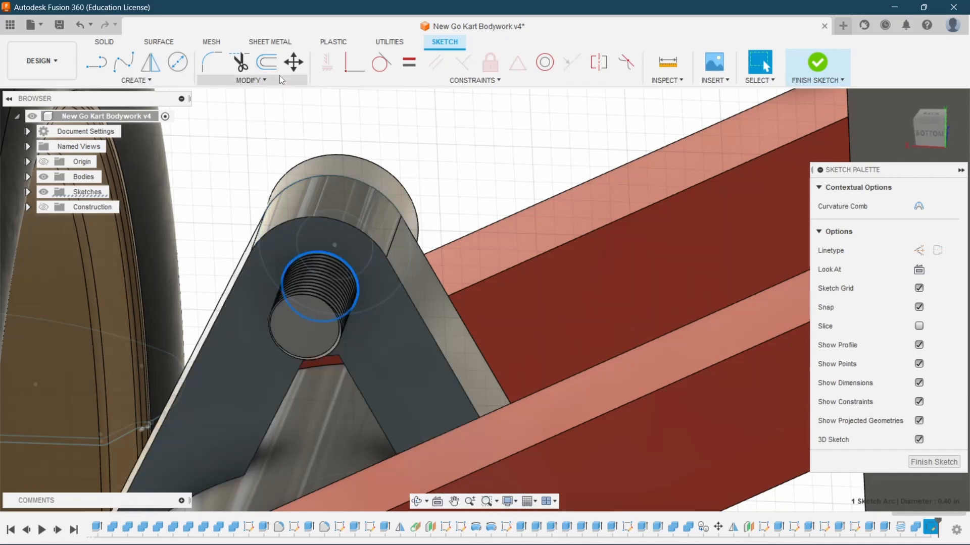
pyautogui.click(160, 79)
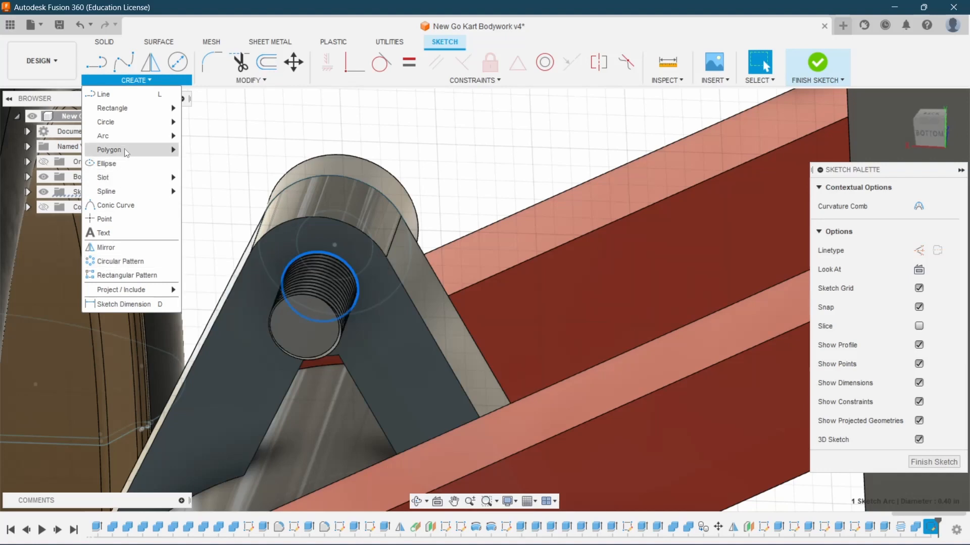
pyautogui.moveTo(152, 150)
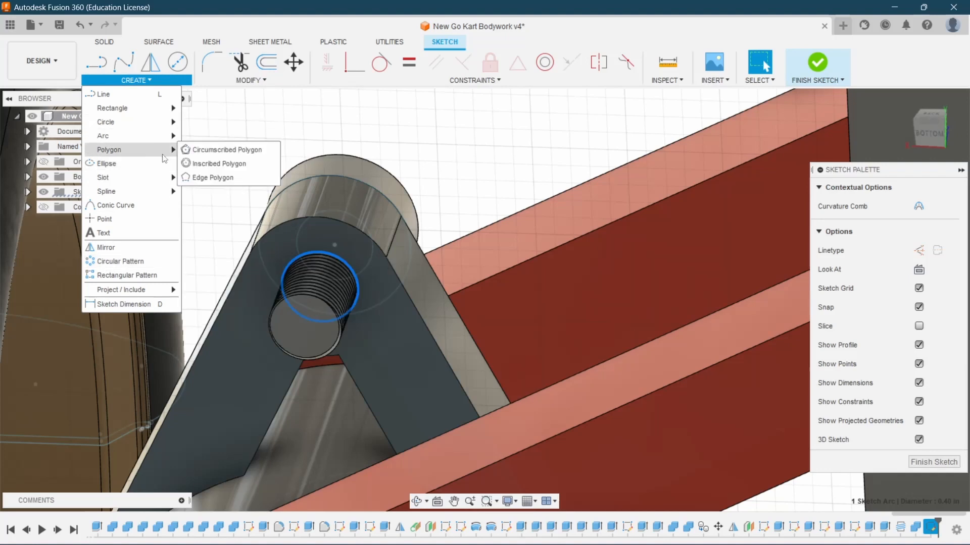
pyautogui.click(224, 154)
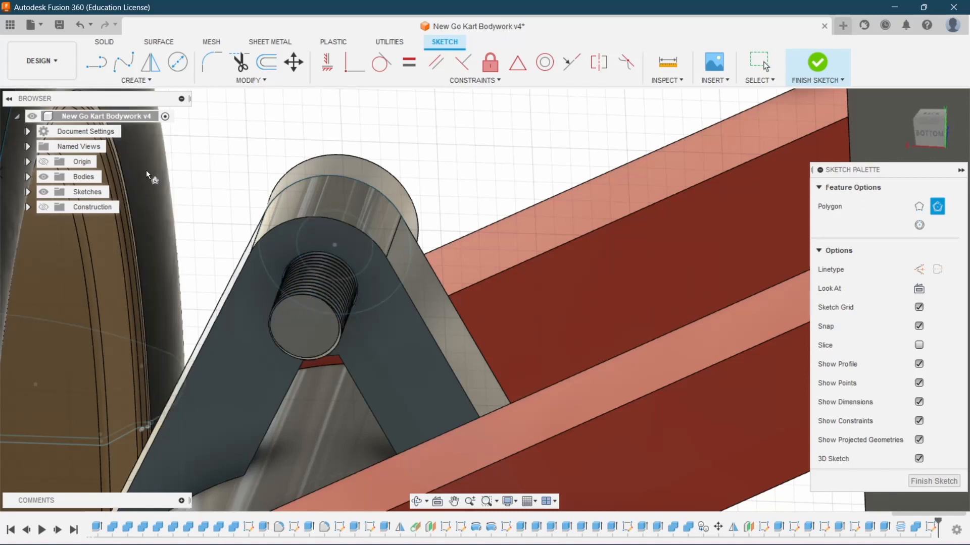
pyautogui.click(43, 177)
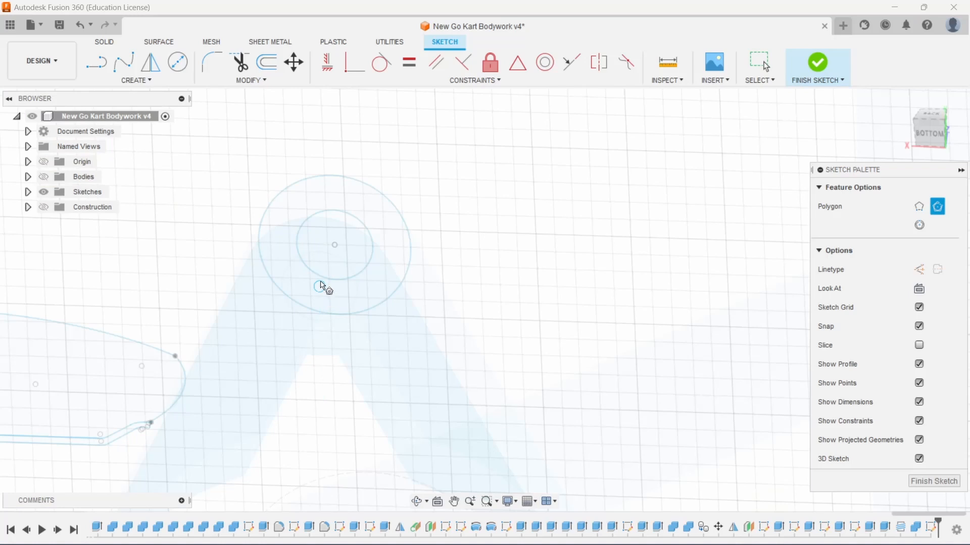
pyautogui.click(321, 286)
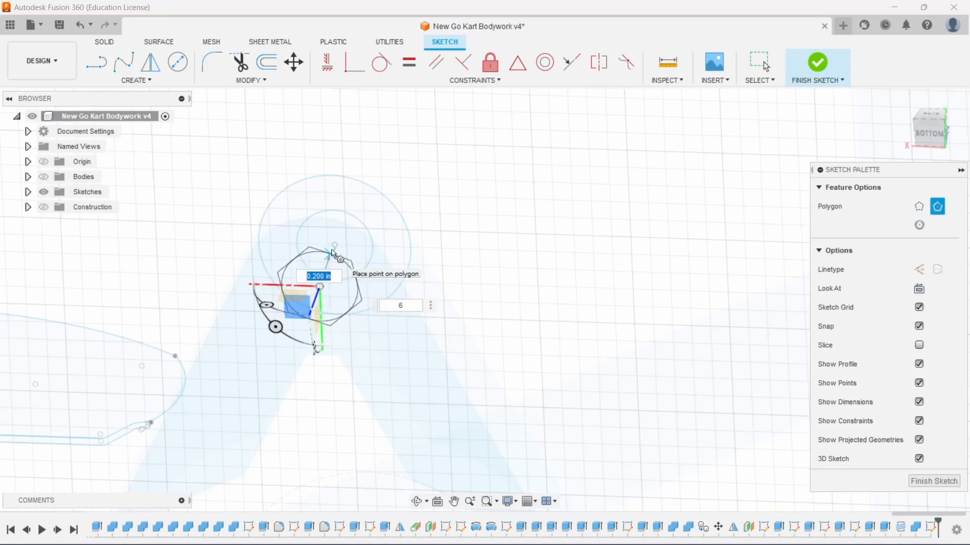
pyautogui.click(332, 253)
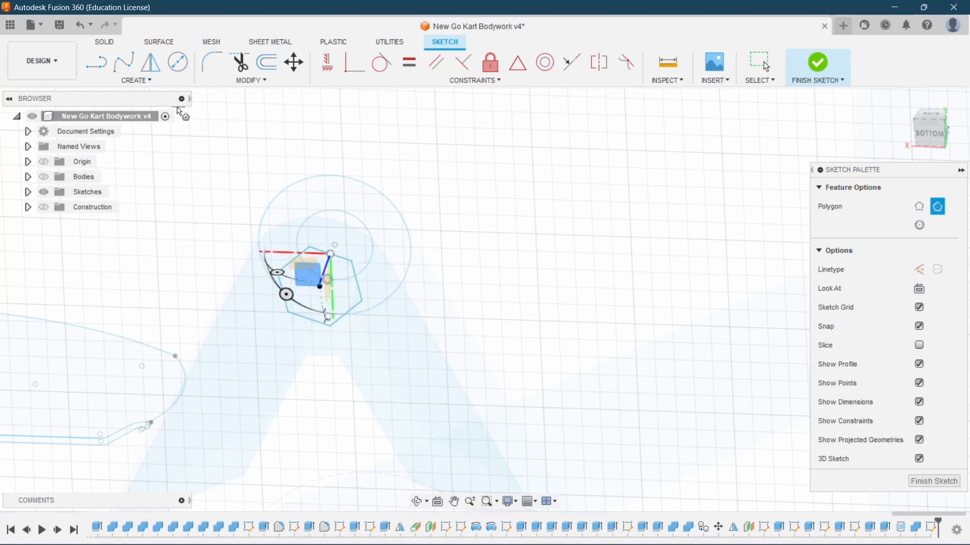
# - Show the bodies again and offset the hexagon outward by 0.07 in around the threaded shaft
pyautogui.click(267, 61)
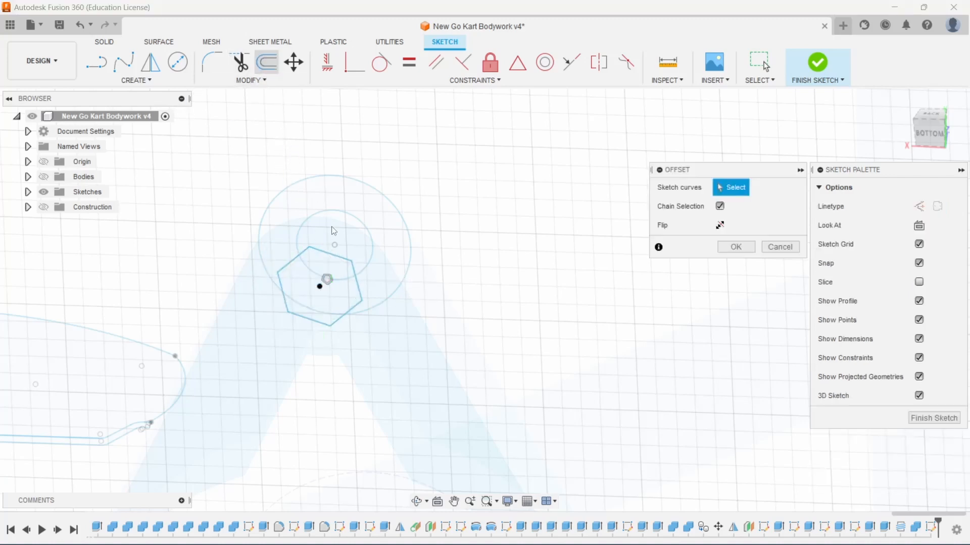
pyautogui.click(342, 258)
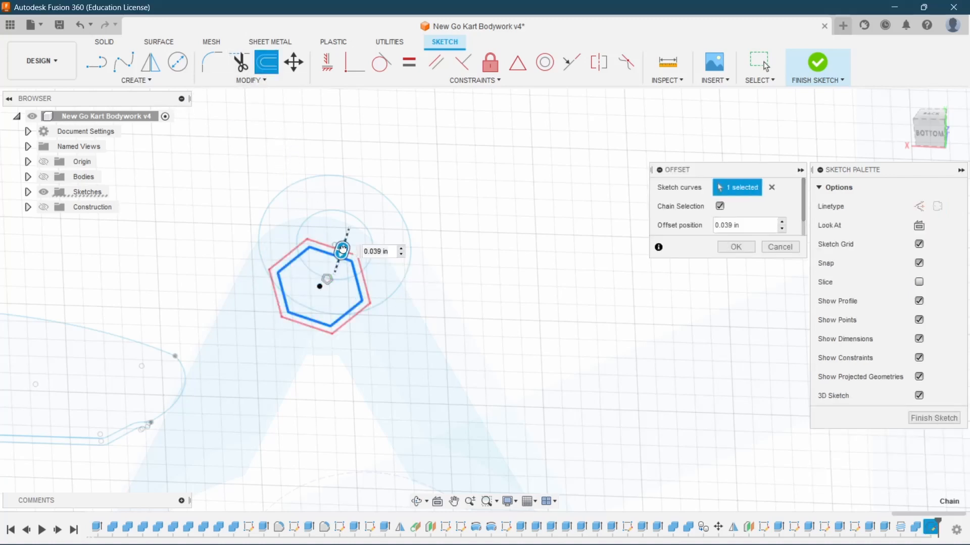
pyautogui.moveTo(342, 248); pyautogui.dragTo(342, 247)
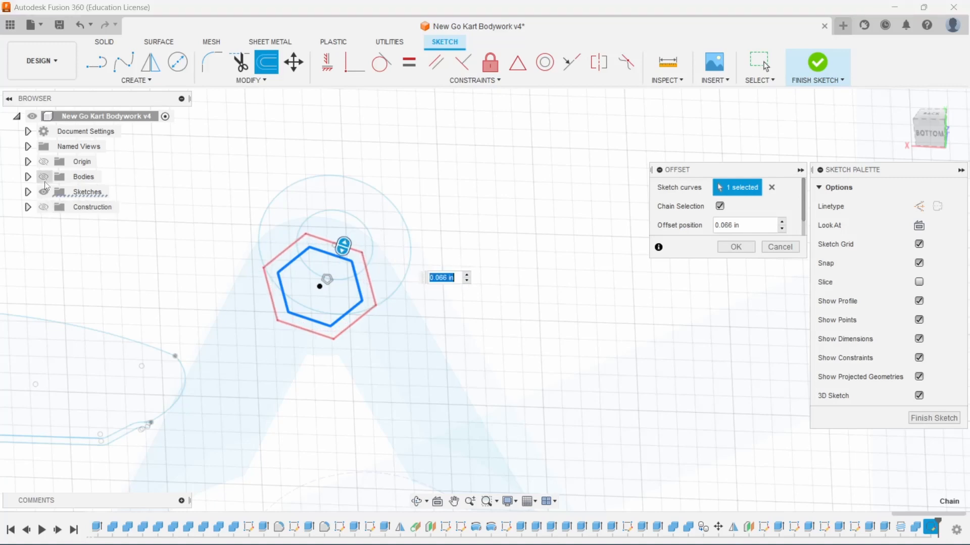
pyautogui.click(43, 177)
pyautogui.scroll(2, 328, 256)
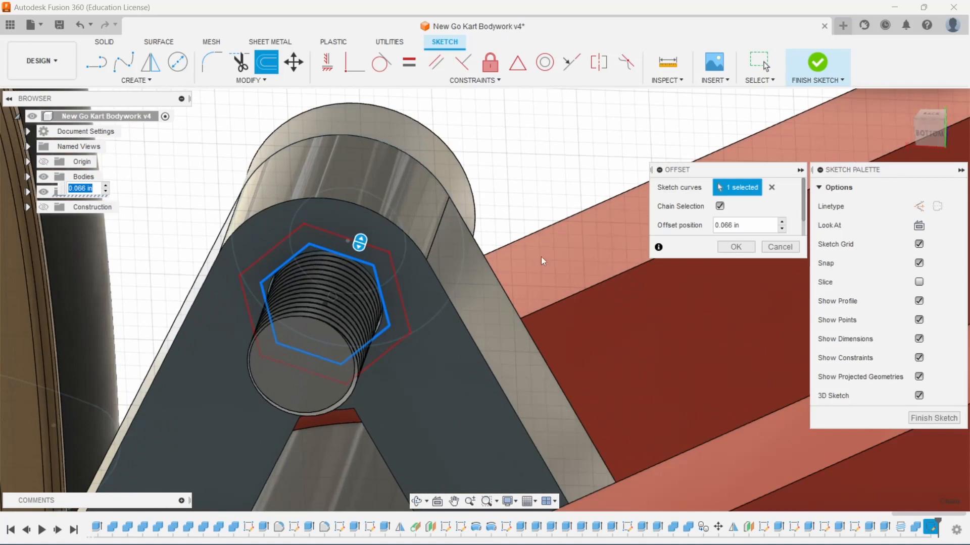
pyautogui.moveTo(360, 245)
pyautogui.mouseDown()
pyautogui.moveTo(363, 231)
pyautogui.moveTo(363, 246)
pyautogui.mouseUp()
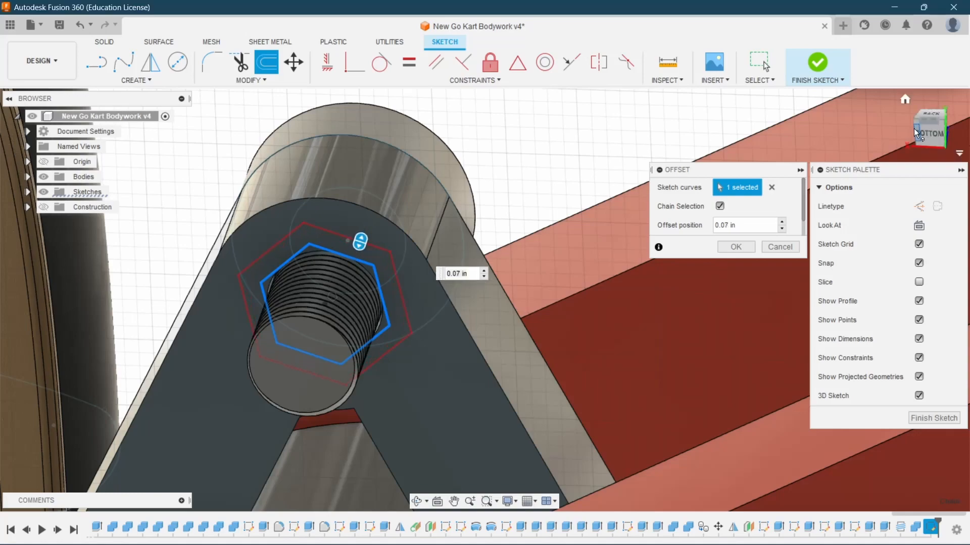
pyautogui.moveTo(928, 138)
pyautogui.mouseDown()
pyautogui.moveTo(921, 154)
pyautogui.moveTo(935, 171)
pyautogui.mouseUp()
pyautogui.click(735, 247)
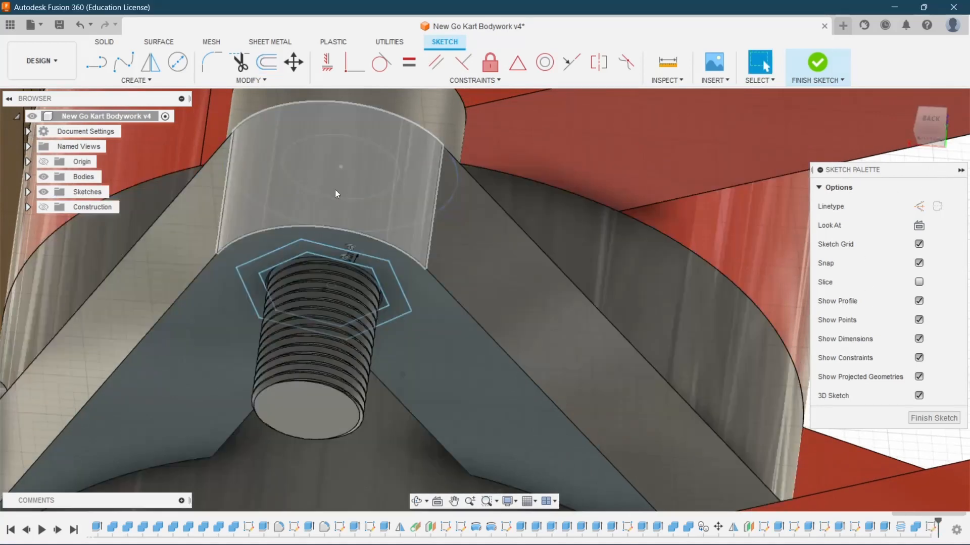
pyautogui.click(115, 49)
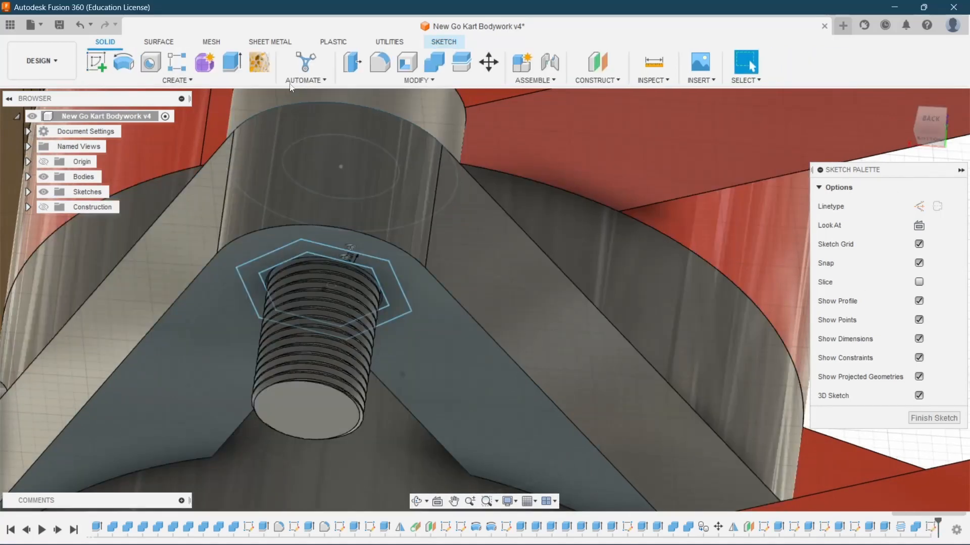
pyautogui.click(231, 62)
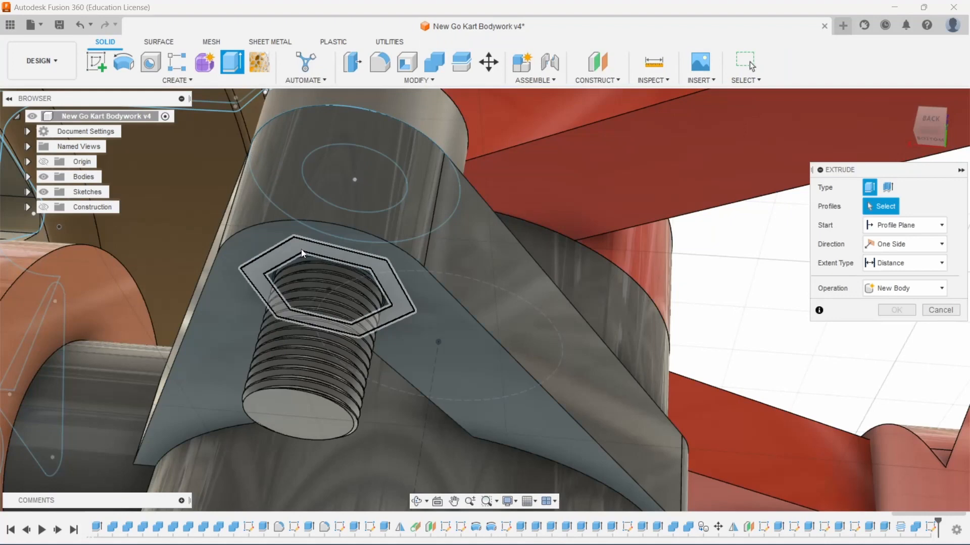
pyautogui.click(302, 254)
pyautogui.moveTo(369, 326); pyautogui.dragTo(348, 364)
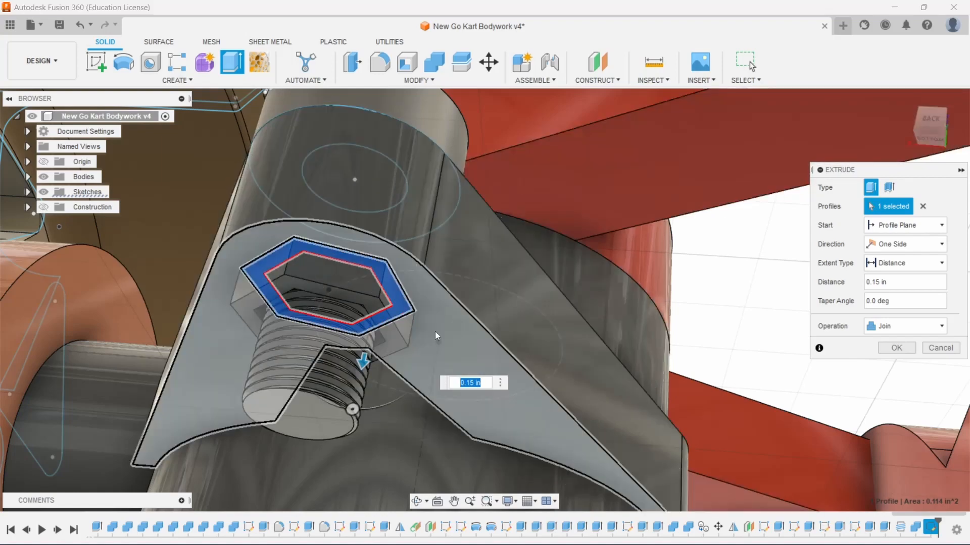
pyautogui.scroll(4, 372, 372)
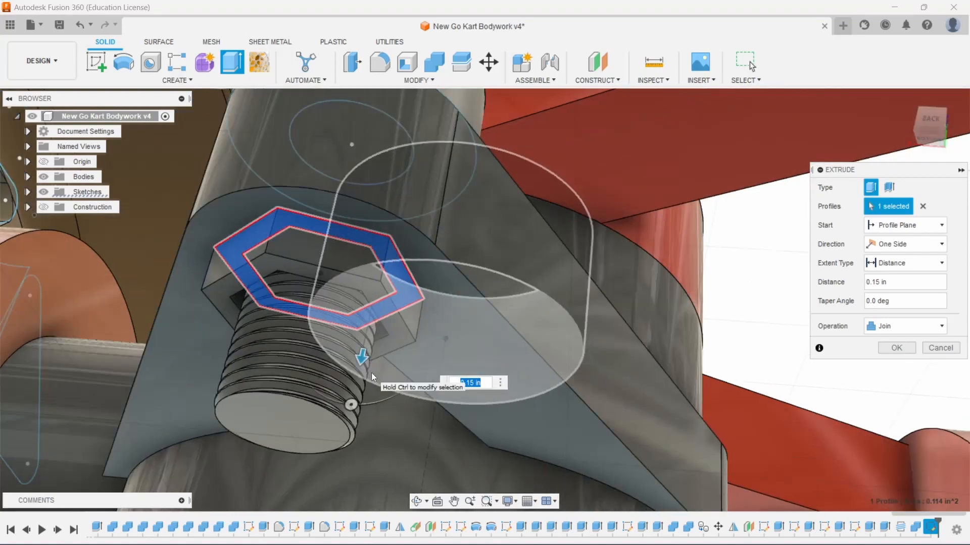
pyautogui.scroll(-4, 504, 261)
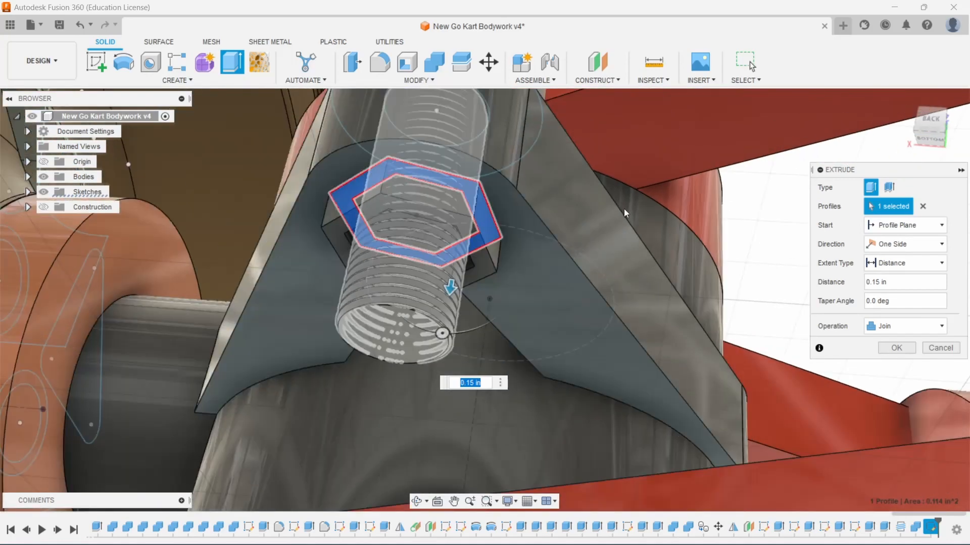
pyautogui.moveTo(929, 136); pyautogui.dragTo(930, 113)
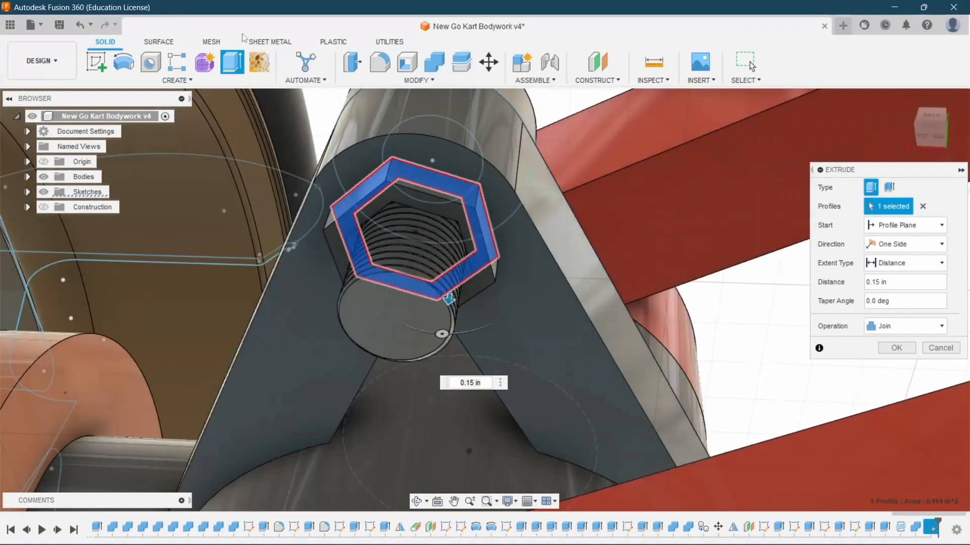
pyautogui.click(79, 28)
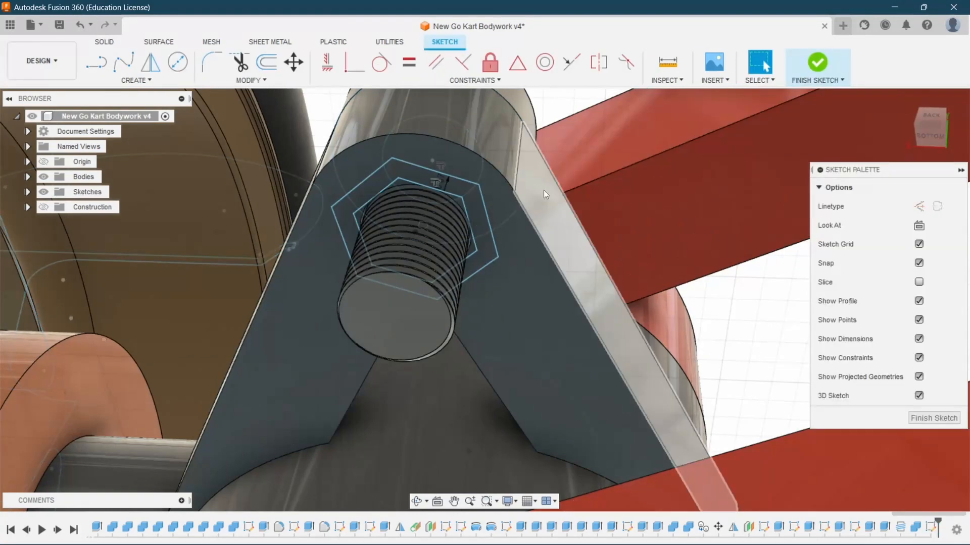
# - Hide the bodies and delete all six sides of the inner hexagon from the sketch
pyautogui.click(44, 179)
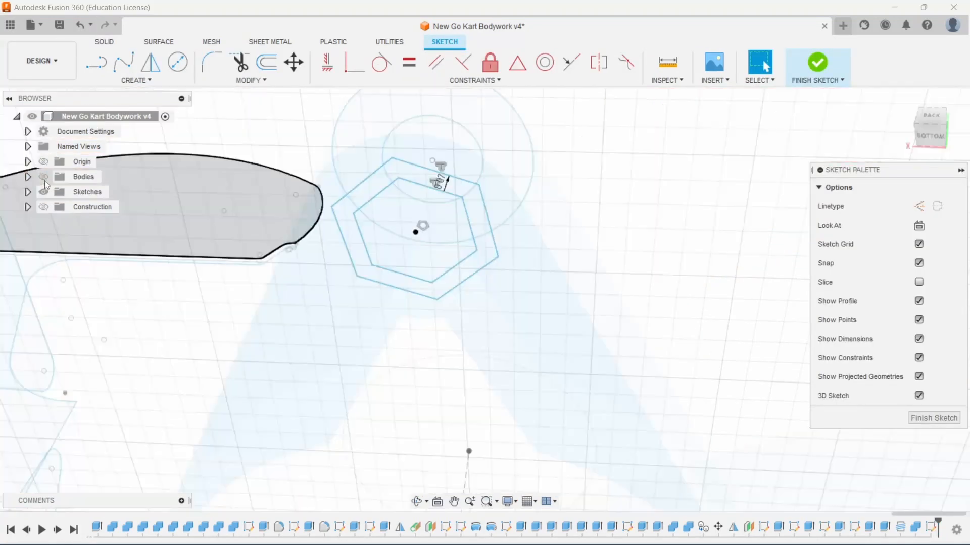
pyautogui.click(453, 199)
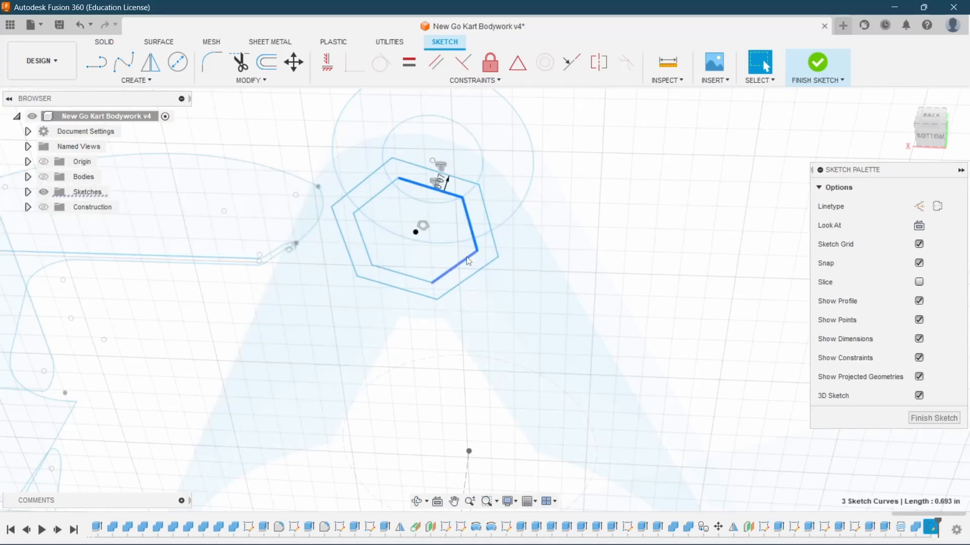
pyautogui.click(365, 247)
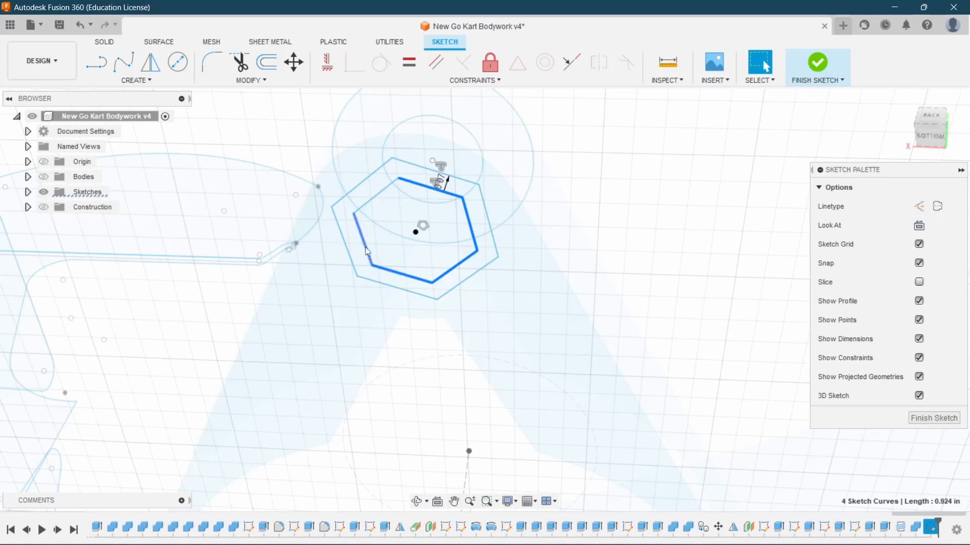
pyautogui.rightClick(368, 204)
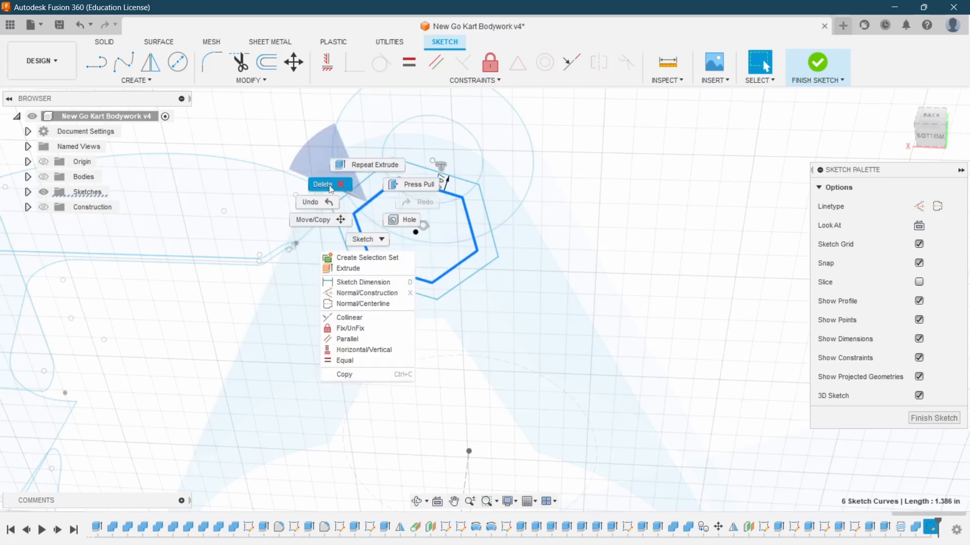
pyautogui.click(328, 184)
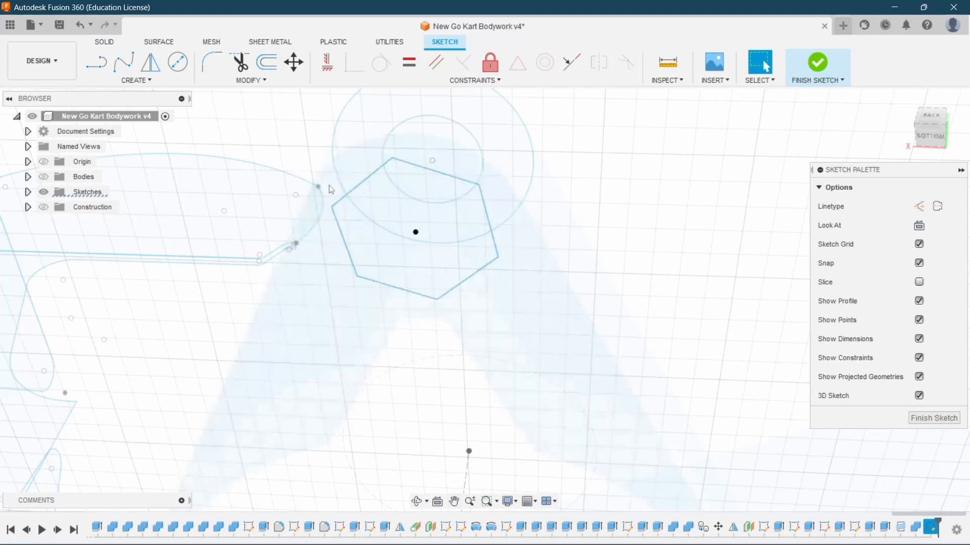
pyautogui.click(182, 66)
pyautogui.click(415, 232)
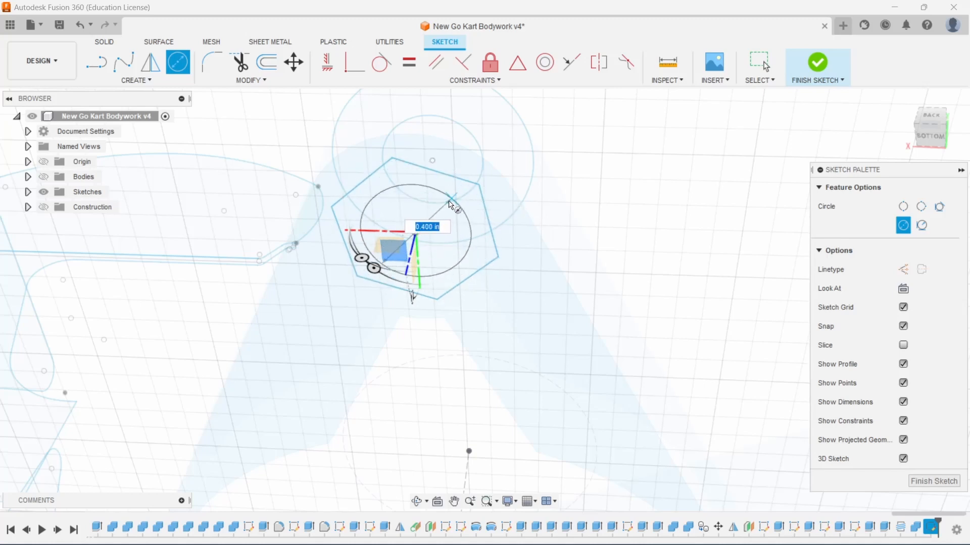
pyautogui.click(444, 179)
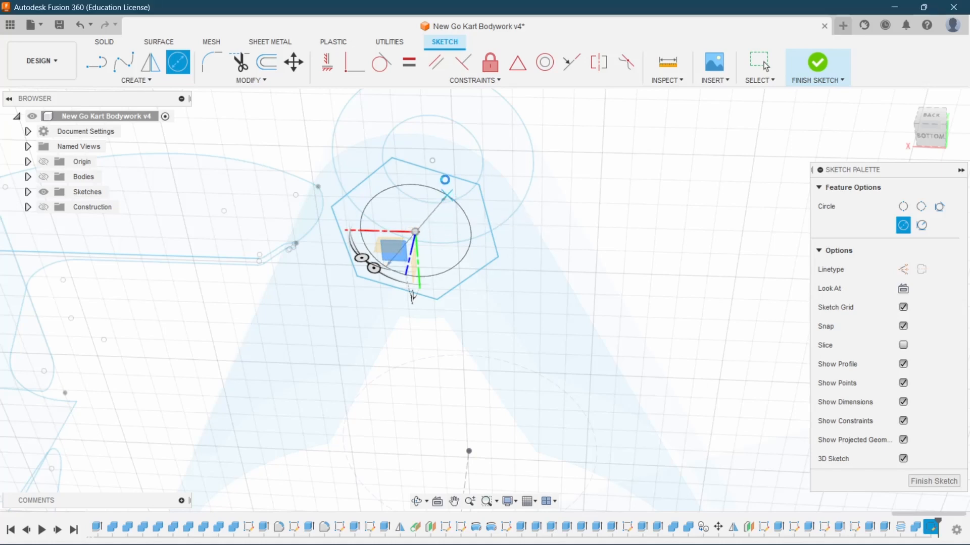
pyautogui.press('Escape')
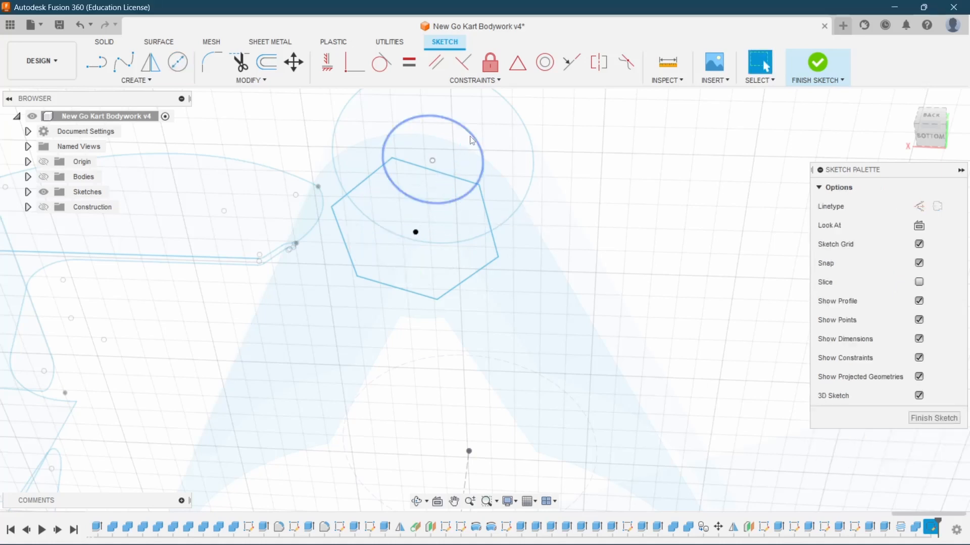
# - Sketch a centre-diameter circle of about 0.4 in inside the remaining hexagon, centred on the bolt axis
pyautogui.click(472, 142)
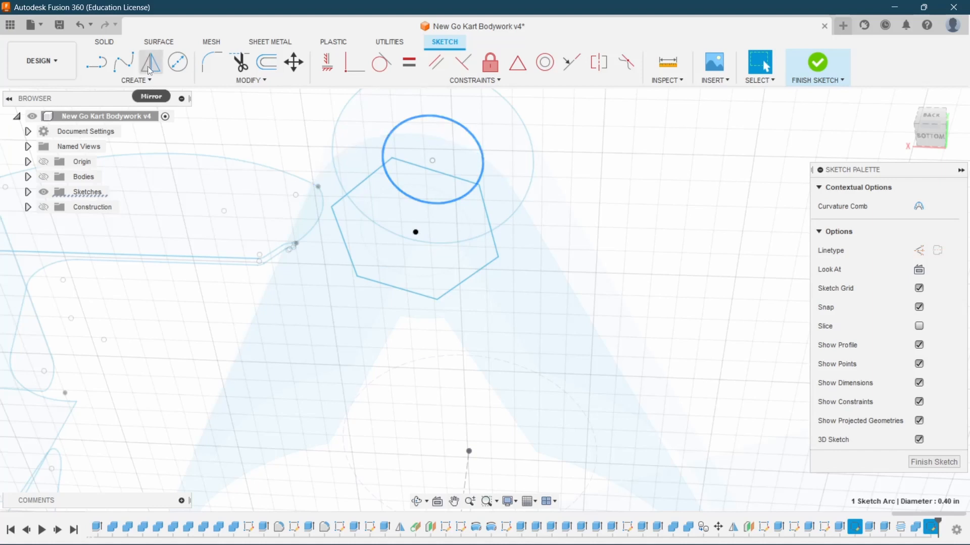
pyautogui.click(177, 61)
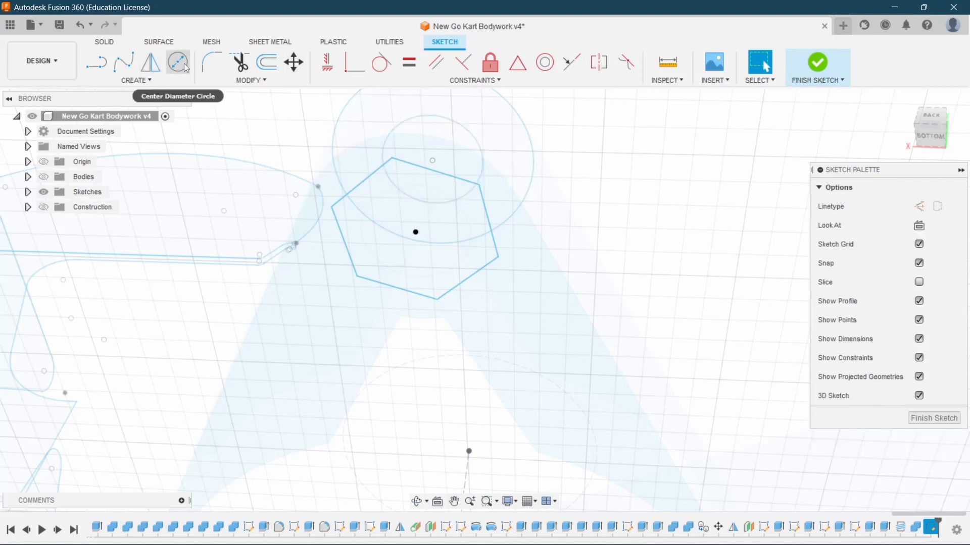
pyautogui.click(416, 233)
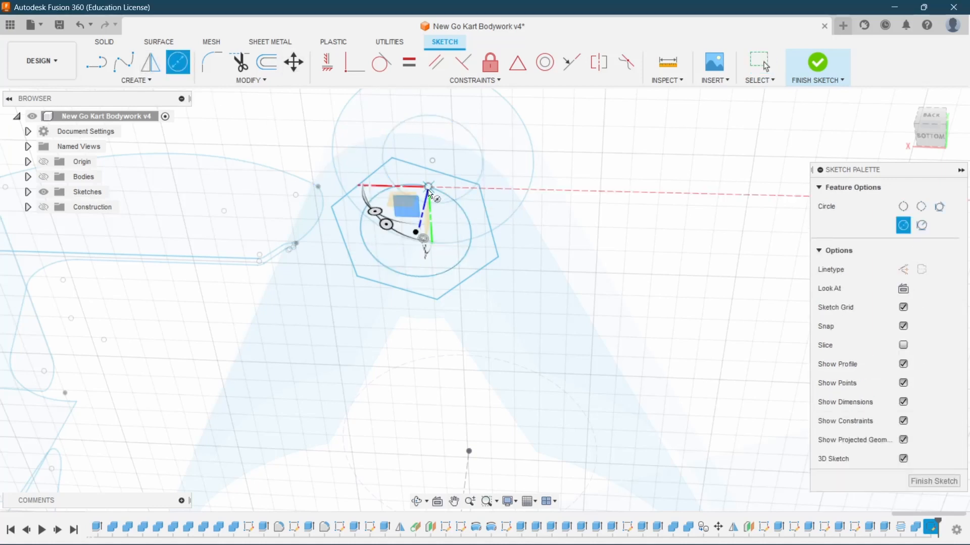
pyautogui.press('Escape')
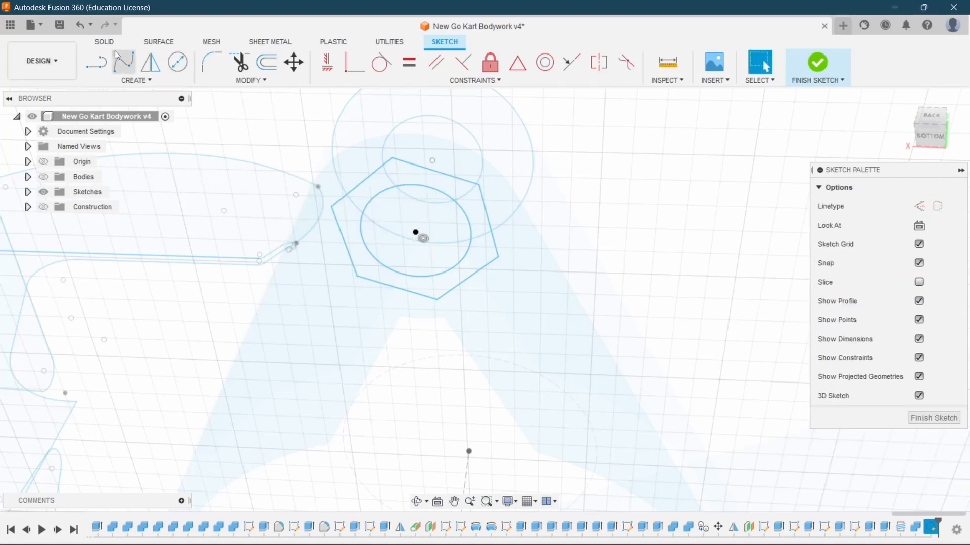
# - Show the bodies again and extrude the ring between the hexagon and the circle 0.20 in as a new body
pyautogui.click(43, 177)
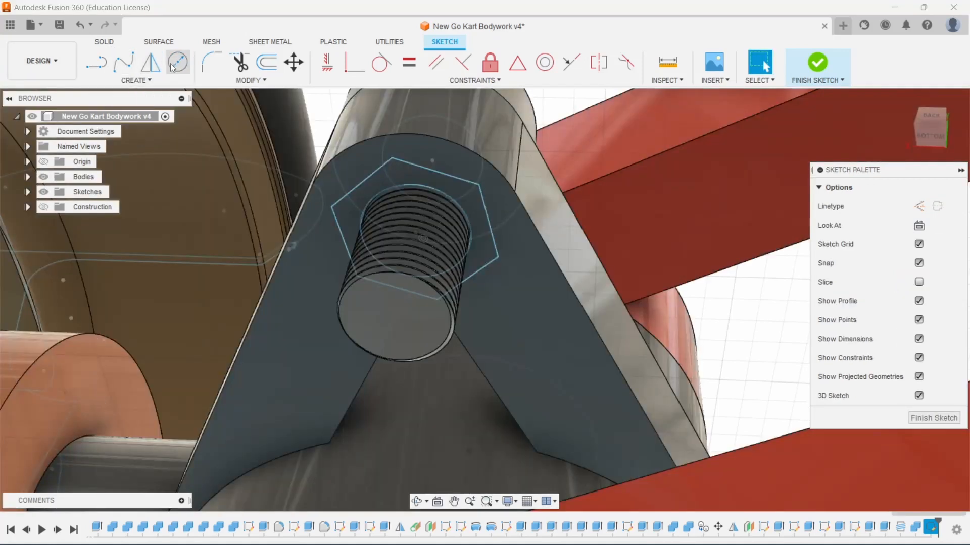
pyautogui.click(102, 43)
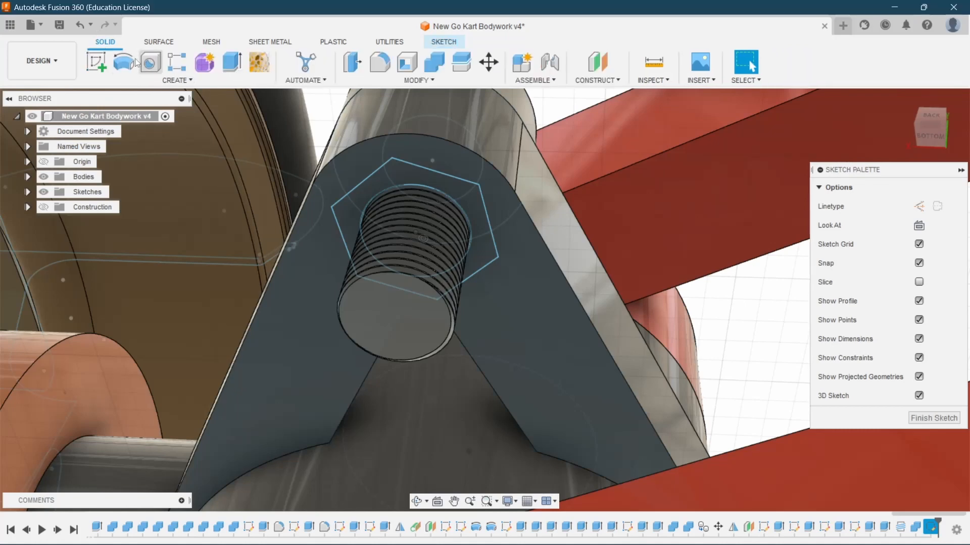
pyautogui.click(230, 60)
pyautogui.click(354, 227)
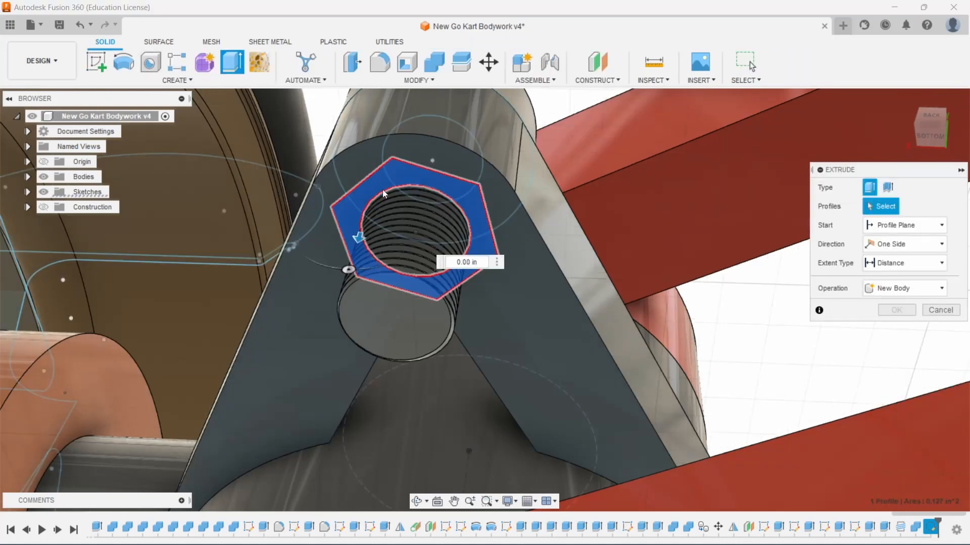
pyautogui.moveTo(357, 237); pyautogui.dragTo(343, 268)
pyautogui.moveTo(924, 147)
pyautogui.mouseDown()
pyautogui.moveTo(930, 184)
pyautogui.moveTo(926, 146)
pyautogui.mouseUp()
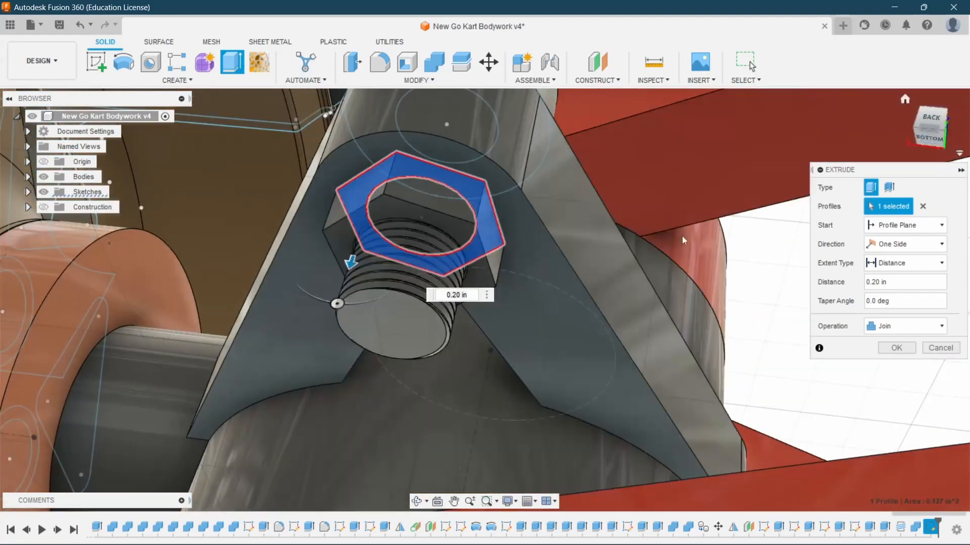
pyautogui.scroll(3, 438, 308)
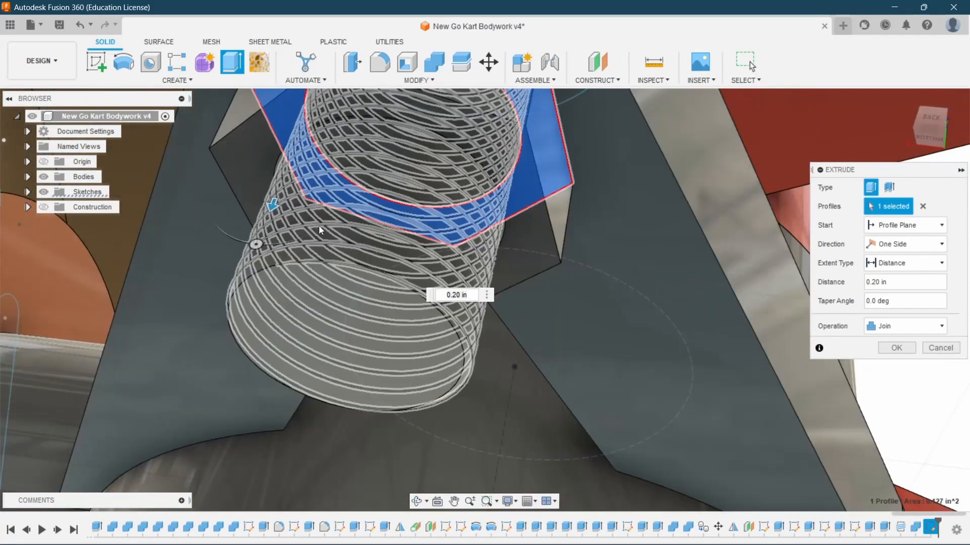
pyautogui.scroll(-2, 360, 228)
pyautogui.scroll(-3, 554, 227)
pyautogui.scroll(2, 529, 214)
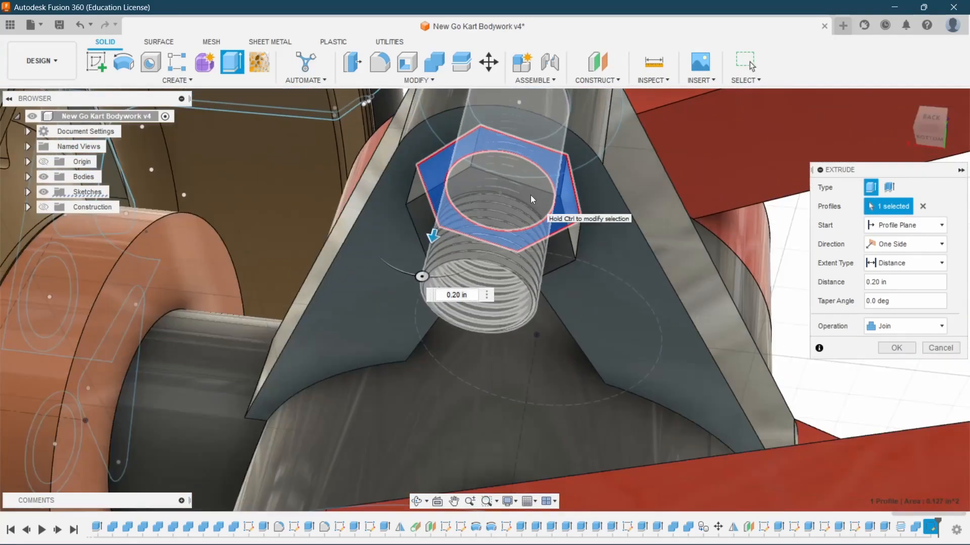
pyautogui.click(904, 326)
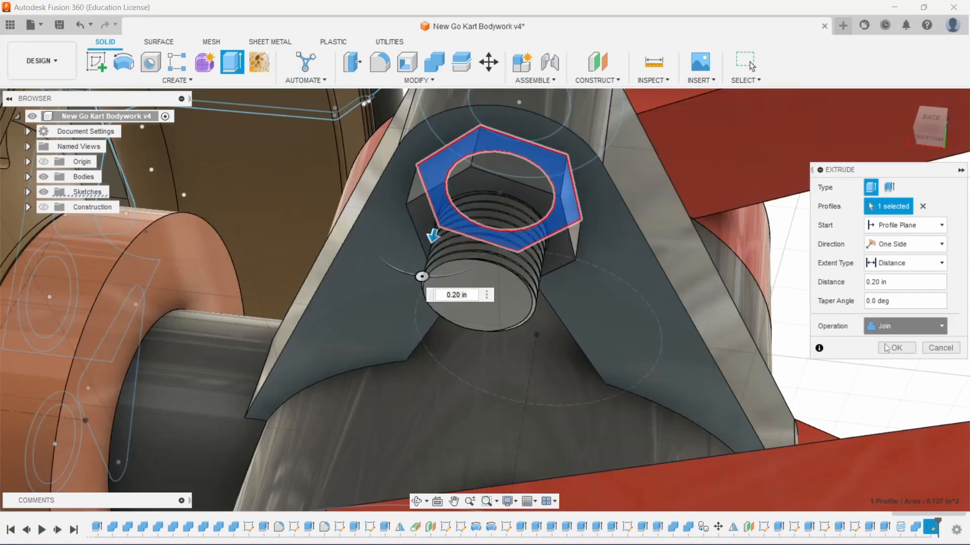
pyautogui.click(894, 386)
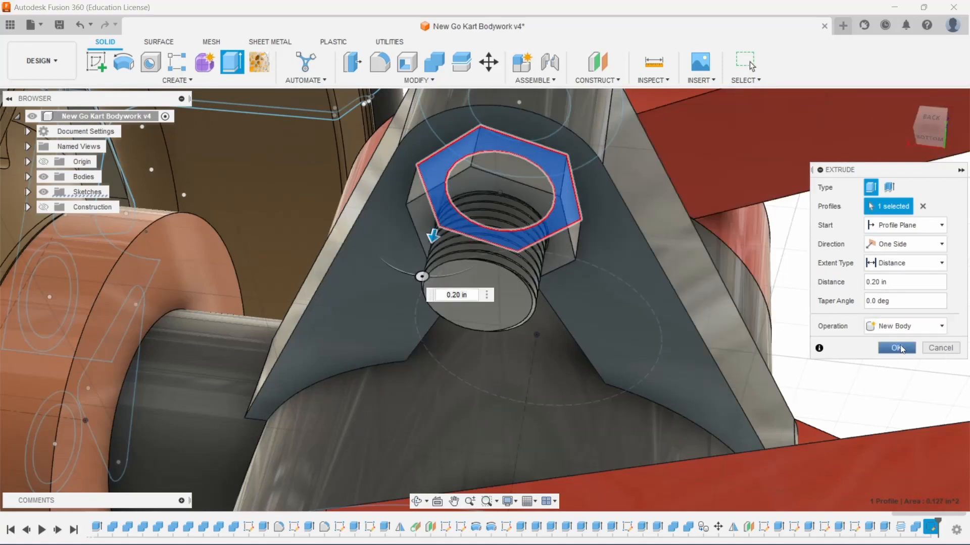
pyautogui.click(897, 348)
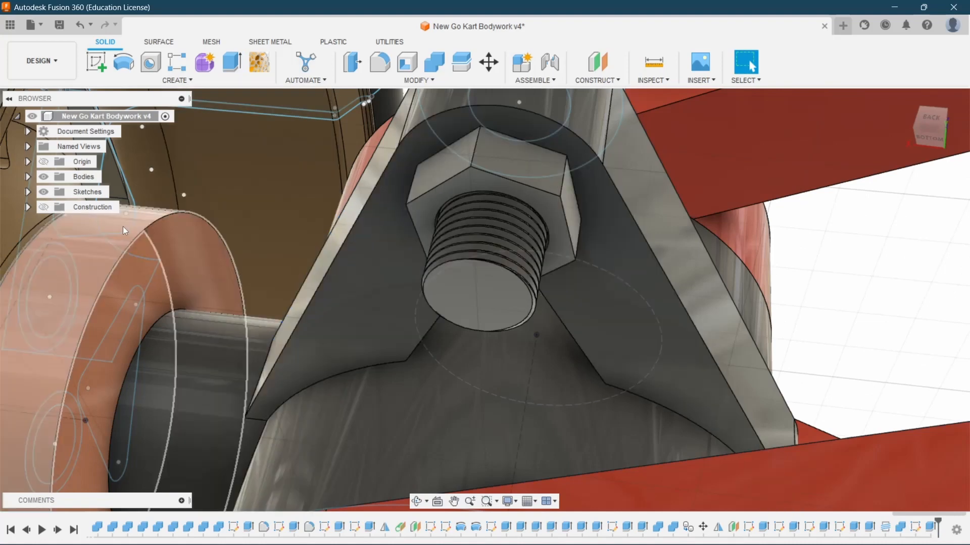
# - Find the threaded bolt among the bodies and hide it to expose the hole of the hex nut
pyautogui.click(27, 192)
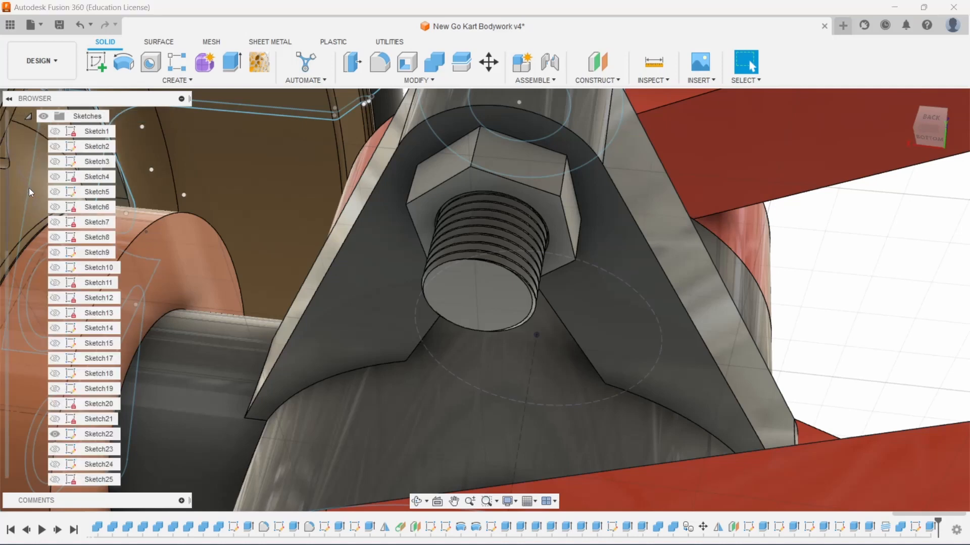
pyautogui.click(30, 117)
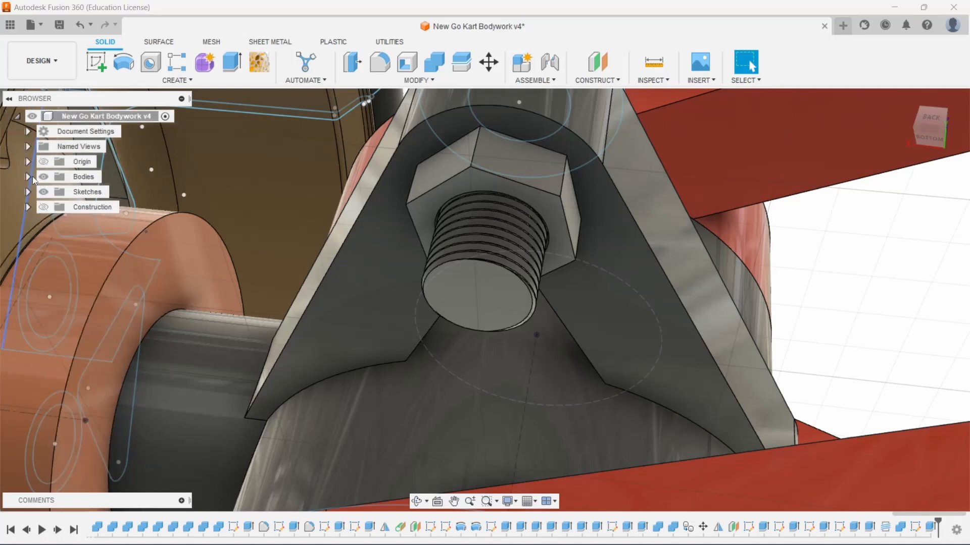
pyautogui.click(31, 177)
pyautogui.scroll(-2, 141, 398)
pyautogui.scroll(-4, 109, 382)
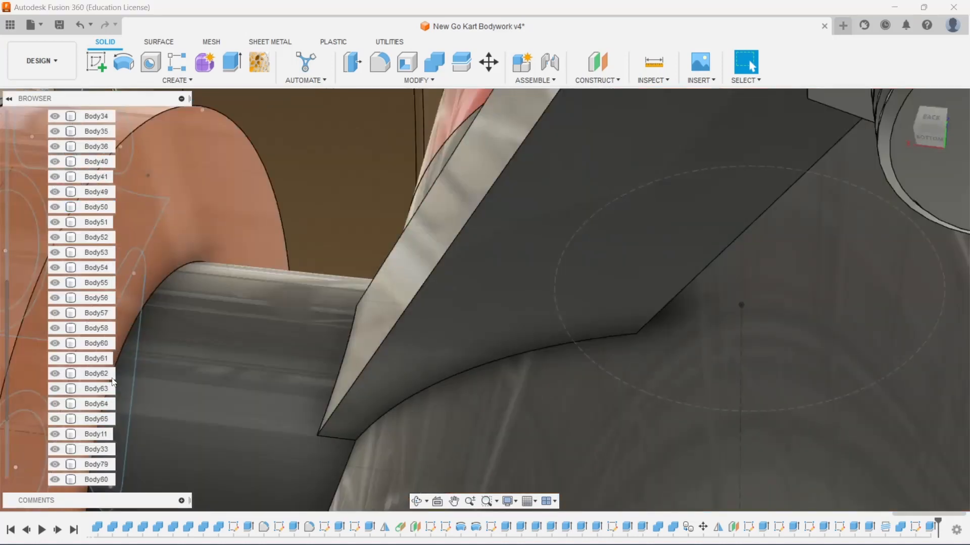
pyautogui.scroll(3, 211, 317)
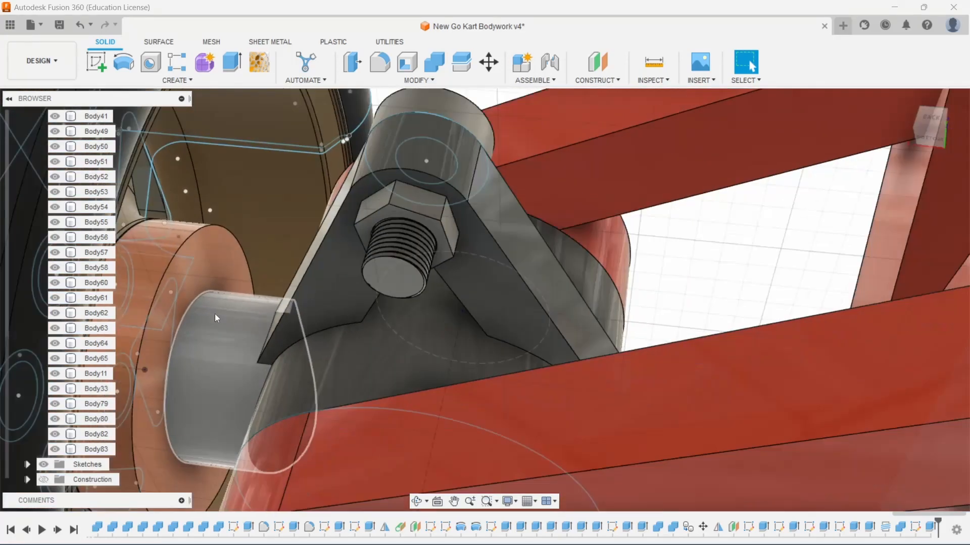
pyautogui.scroll(-1, 146, 365)
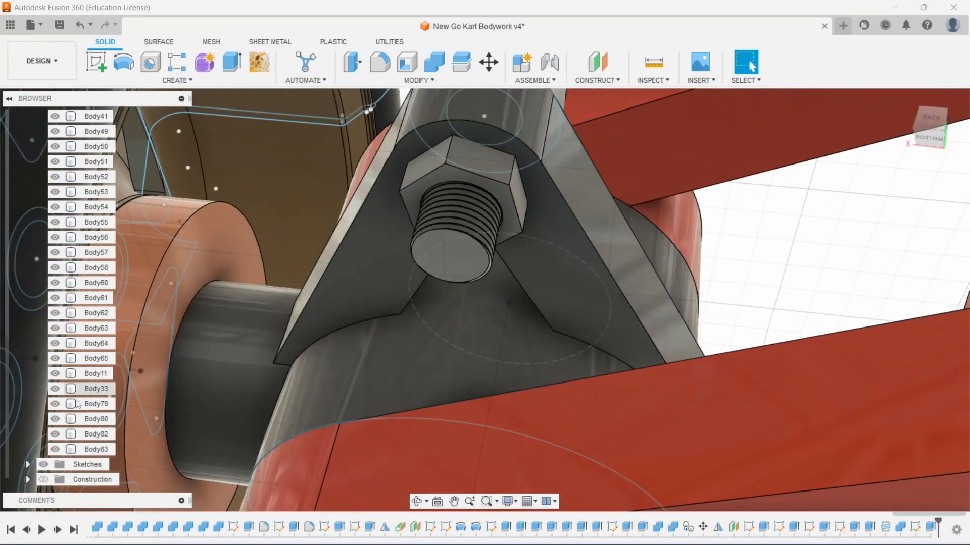
pyautogui.click(71, 449)
pyautogui.click(52, 434)
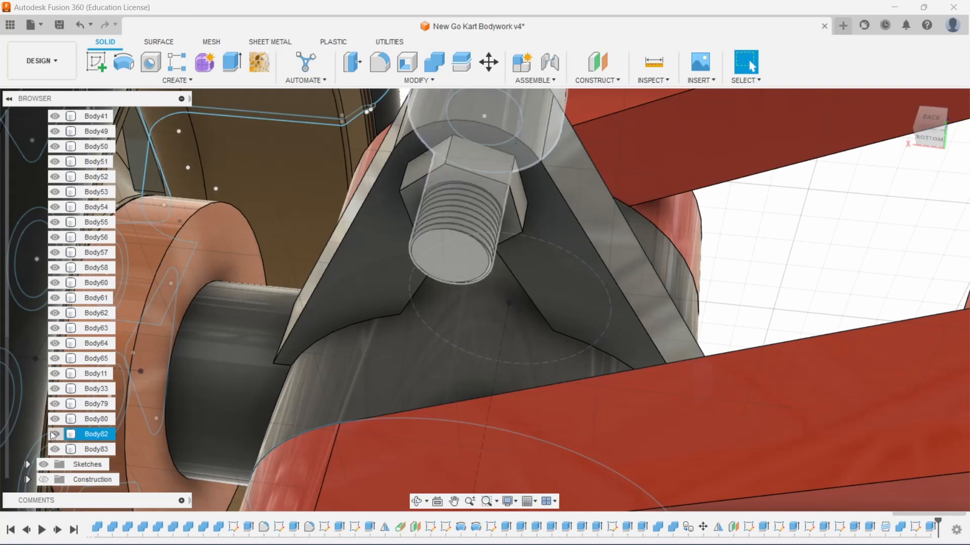
pyautogui.click(54, 434)
pyautogui.scroll(-2, 468, 260)
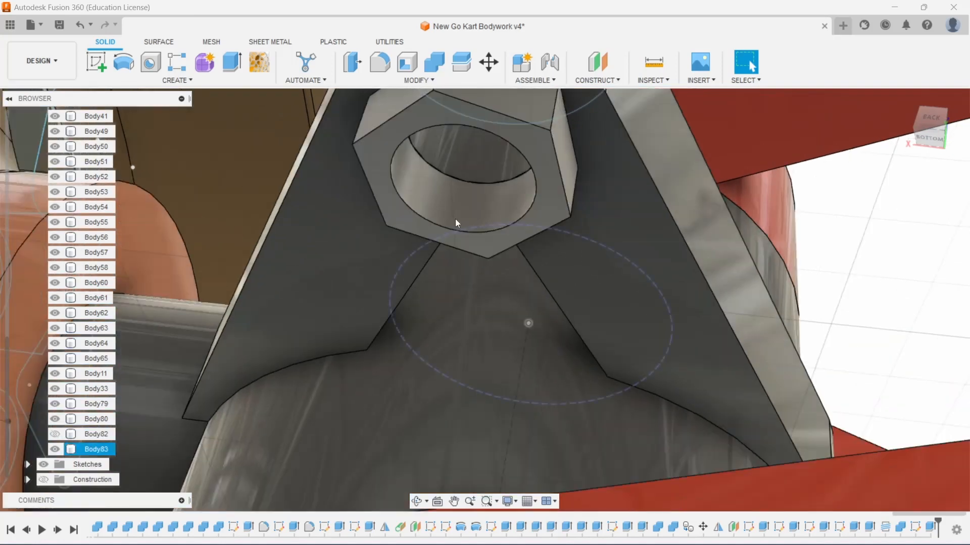
# - Add a modeled, full-length 0.390-27 UNS right-hand thread to the inner face of the nut's hole
pyautogui.click(177, 80)
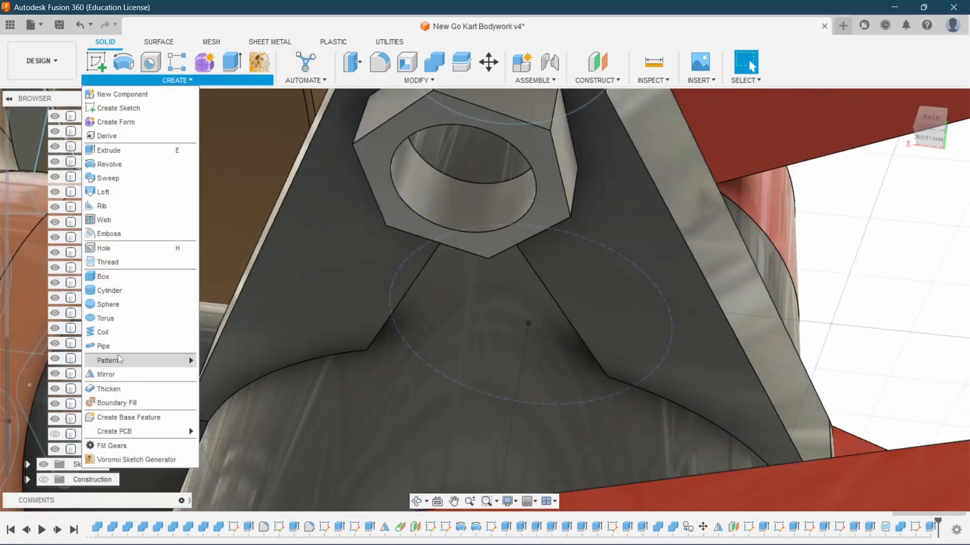
pyautogui.click(133, 264)
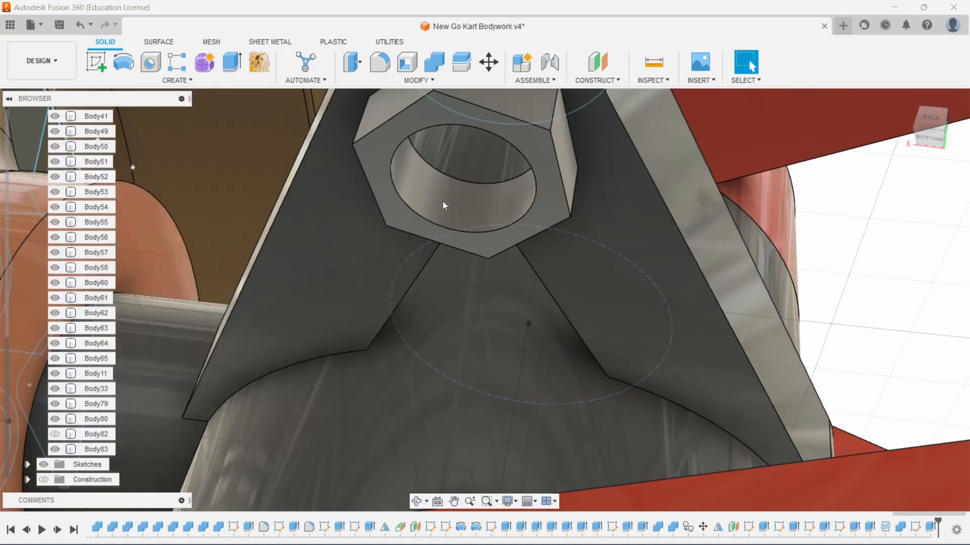
pyautogui.click(427, 203)
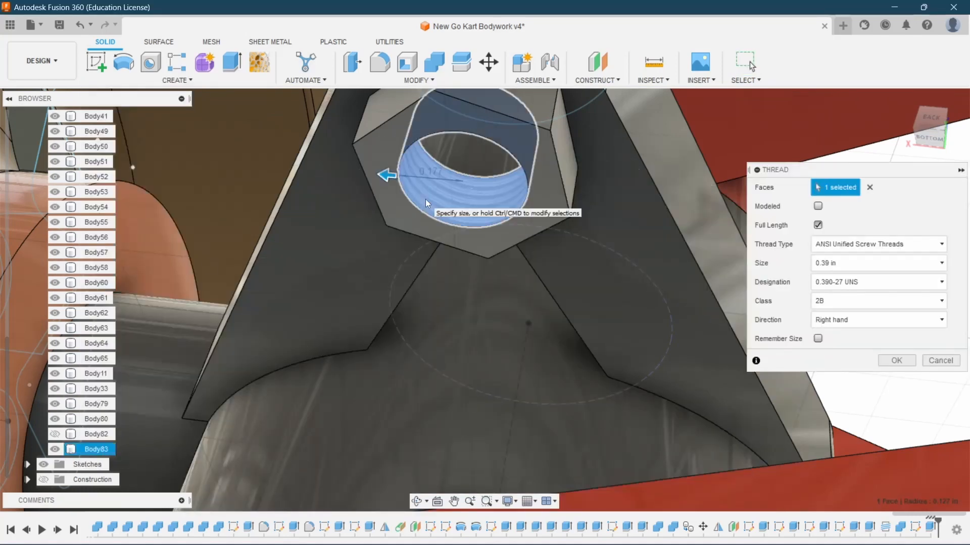
pyautogui.click(819, 207)
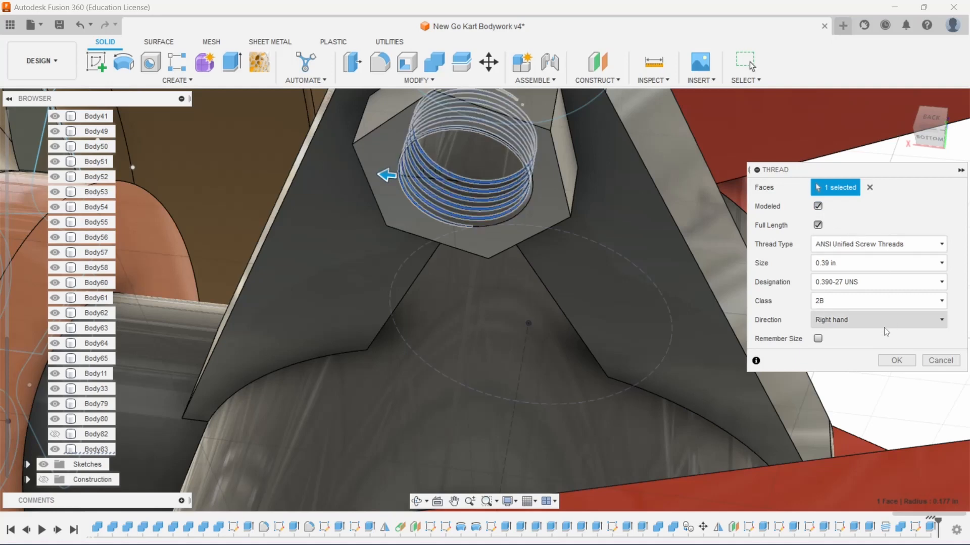
pyautogui.click(891, 360)
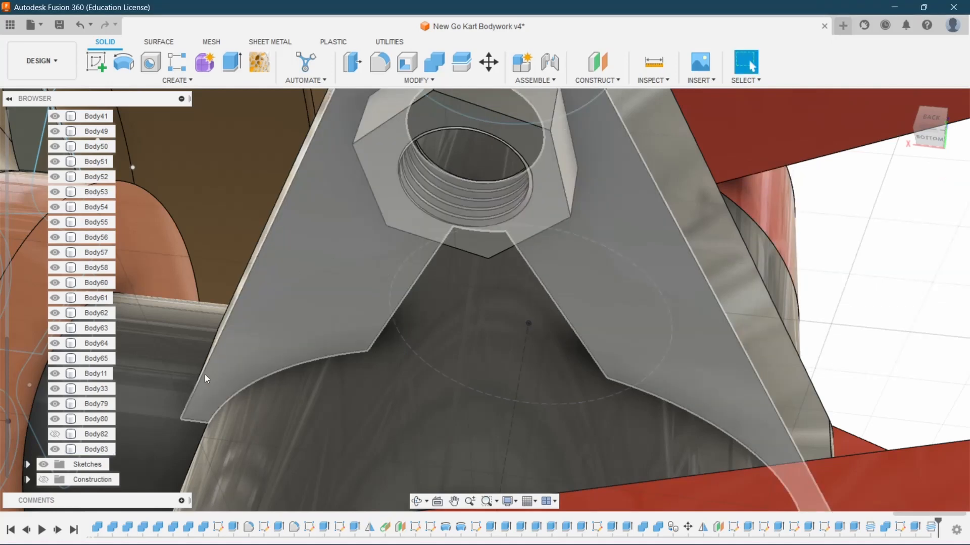
# - Show the threaded bolt body again inside the nut
pyautogui.click(469, 262)
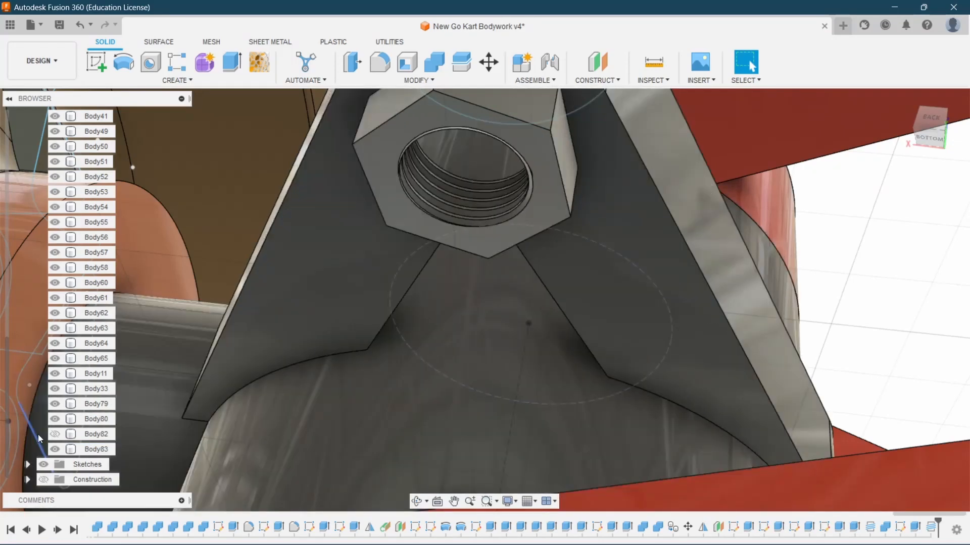
pyautogui.click(53, 435)
pyautogui.scroll(-2, 525, 283)
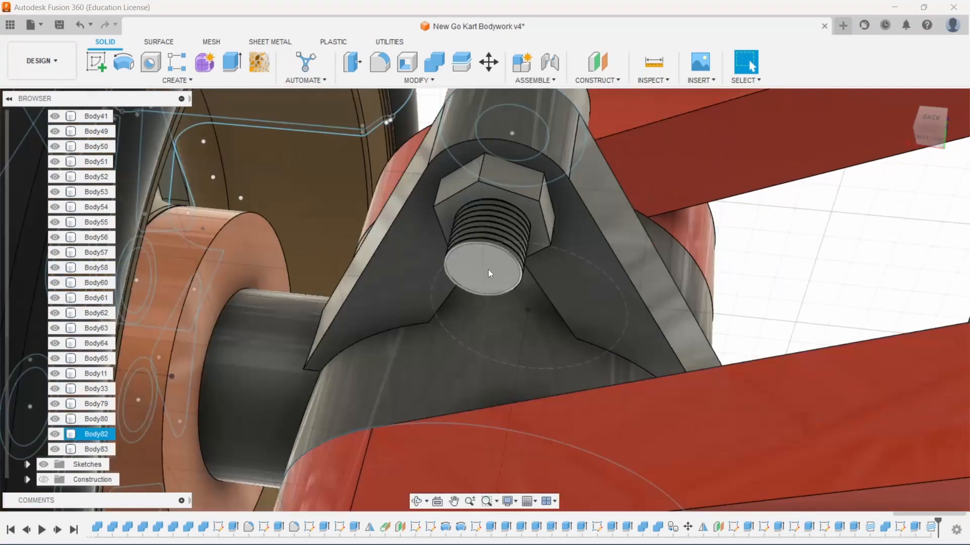
pyautogui.scroll(-3, 490, 272)
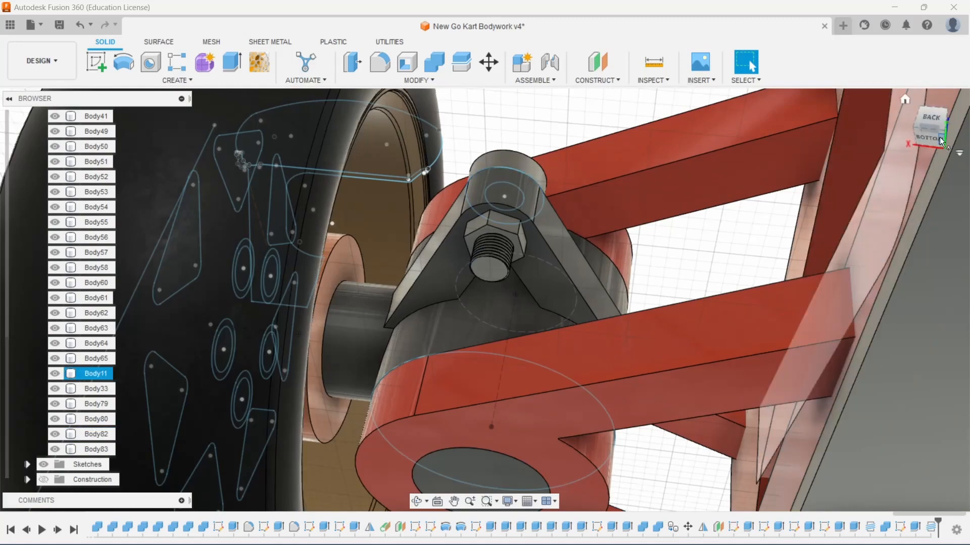
# - Start a new sketch on the top face of the bolt head in the front steering arm
pyautogui.moveTo(939, 138); pyautogui.dragTo(909, 129)
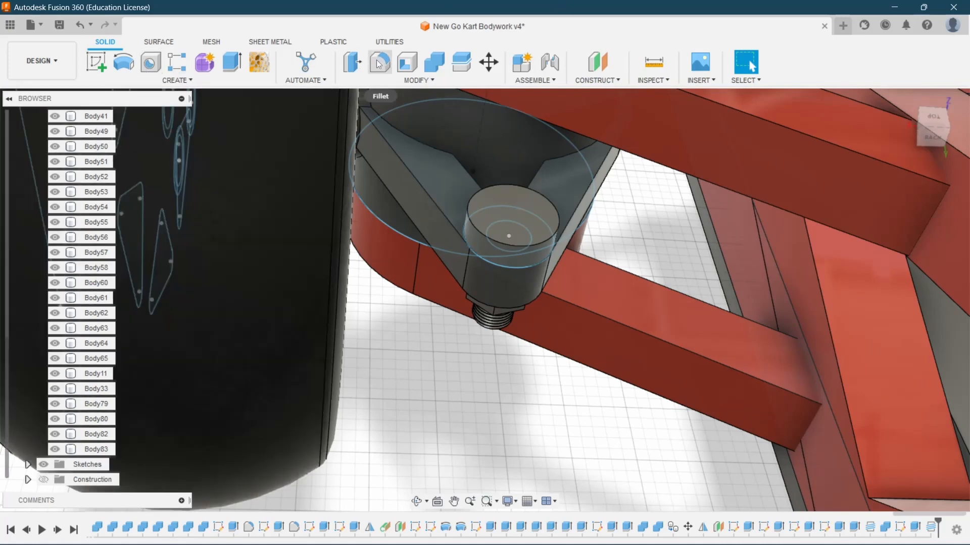
pyautogui.click(265, 112)
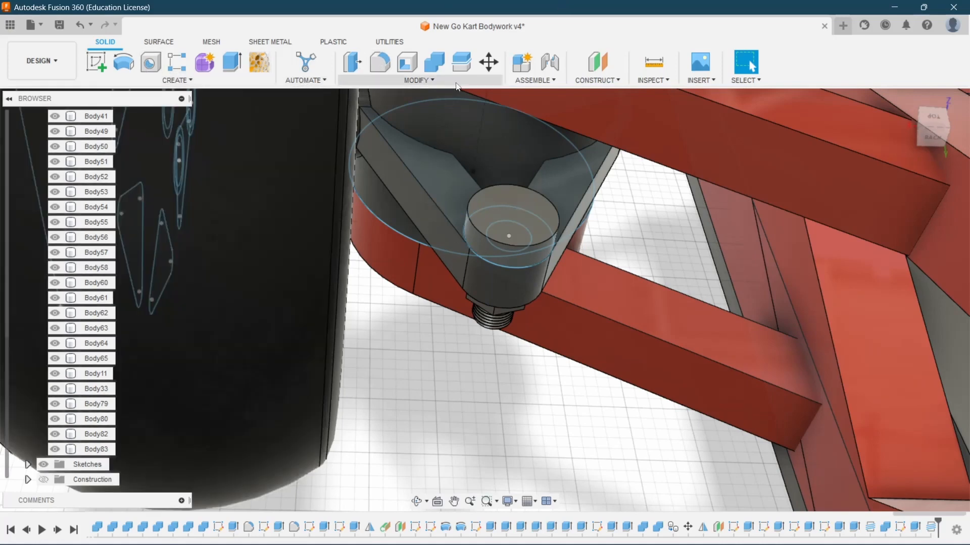
pyautogui.click(144, 82)
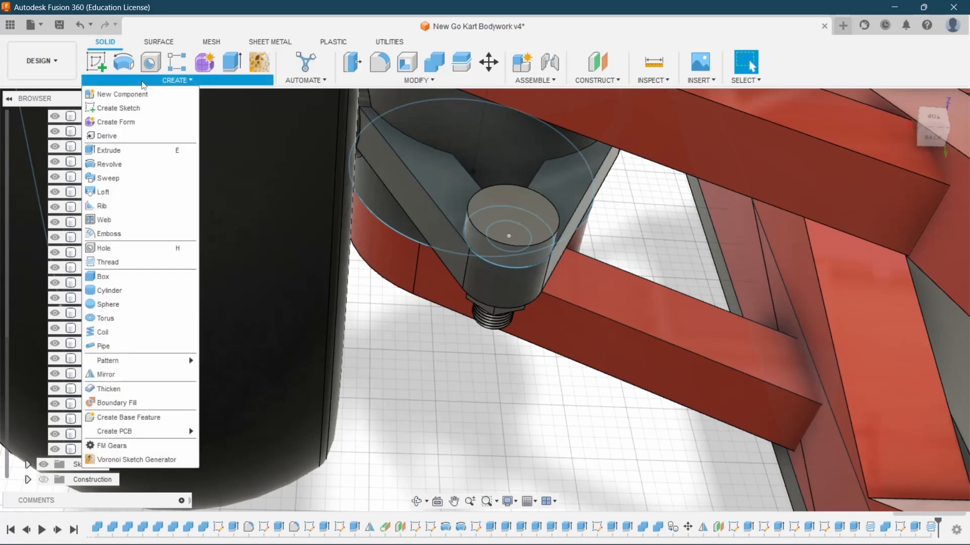
pyautogui.click(99, 66)
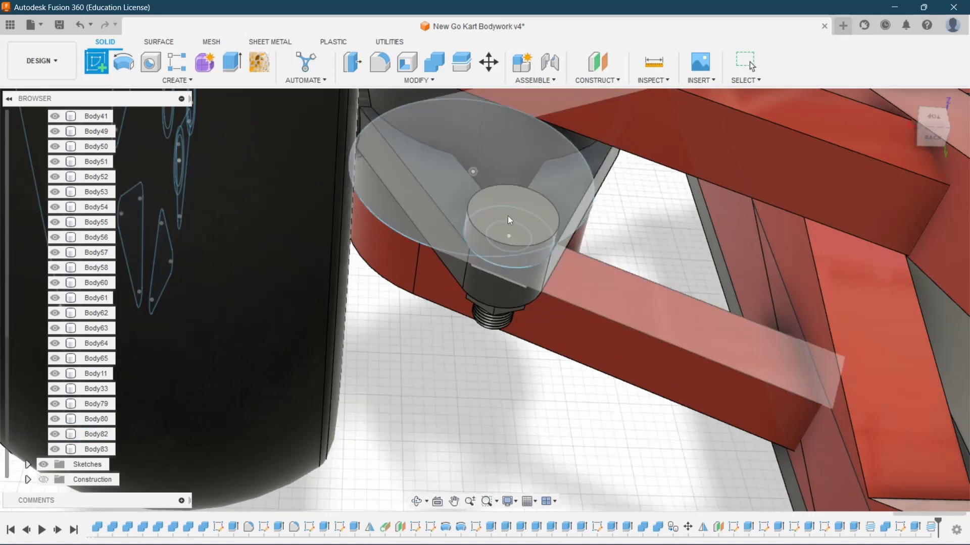
pyautogui.click(537, 205)
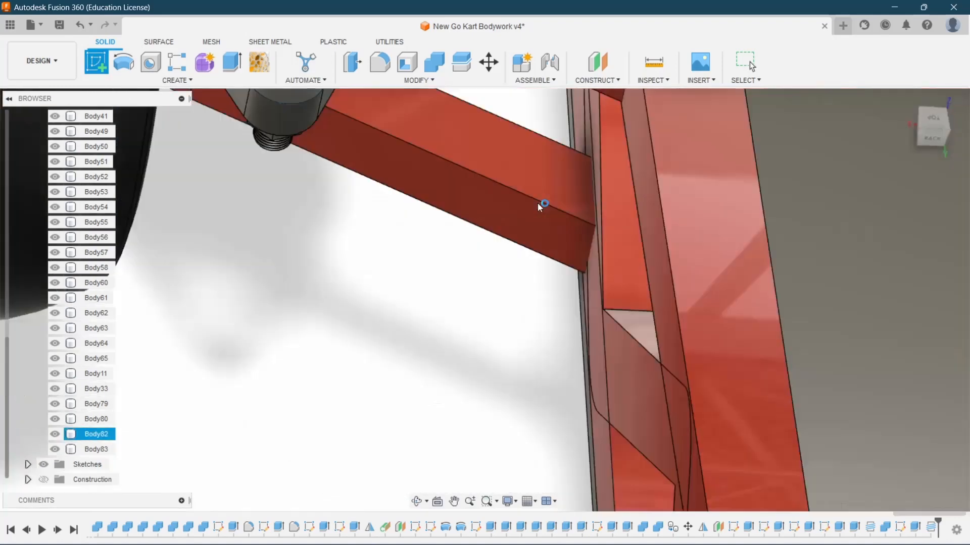
# - Examine the bolt head and its surroundings in the steering arm from above and from behind
pyautogui.scroll(-10, 574, 295)
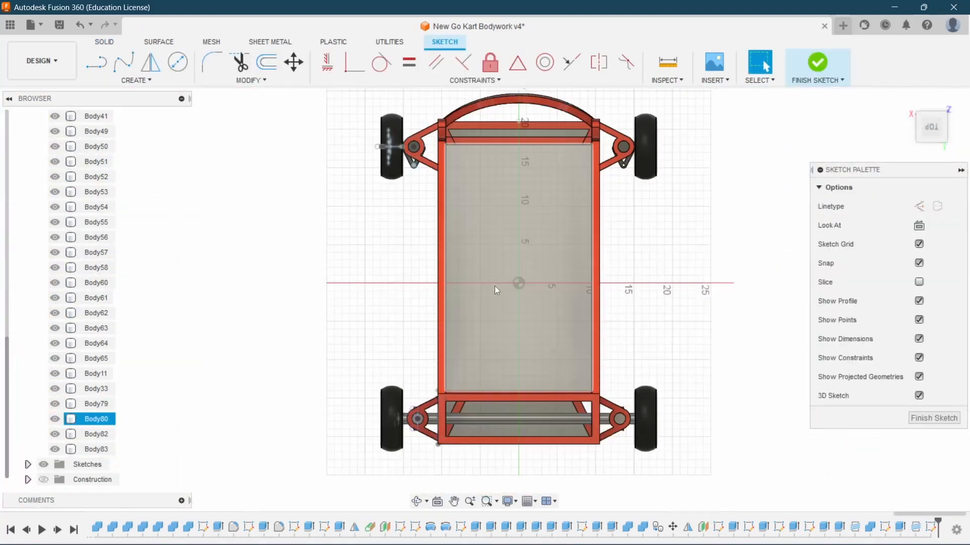
pyautogui.scroll(8, 420, 138)
pyautogui.scroll(5, 420, 138)
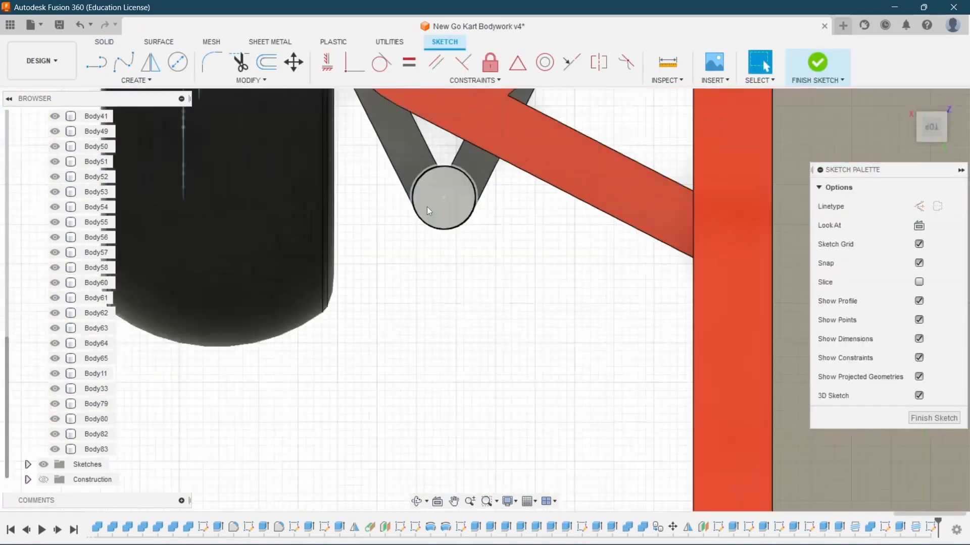
pyautogui.click(578, 170)
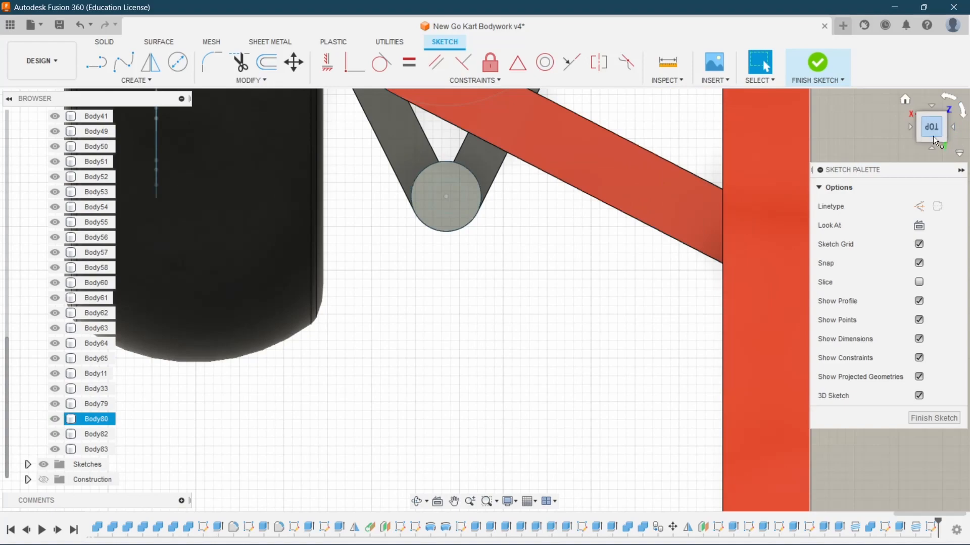
pyautogui.moveTo(932, 136); pyautogui.dragTo(930, 106)
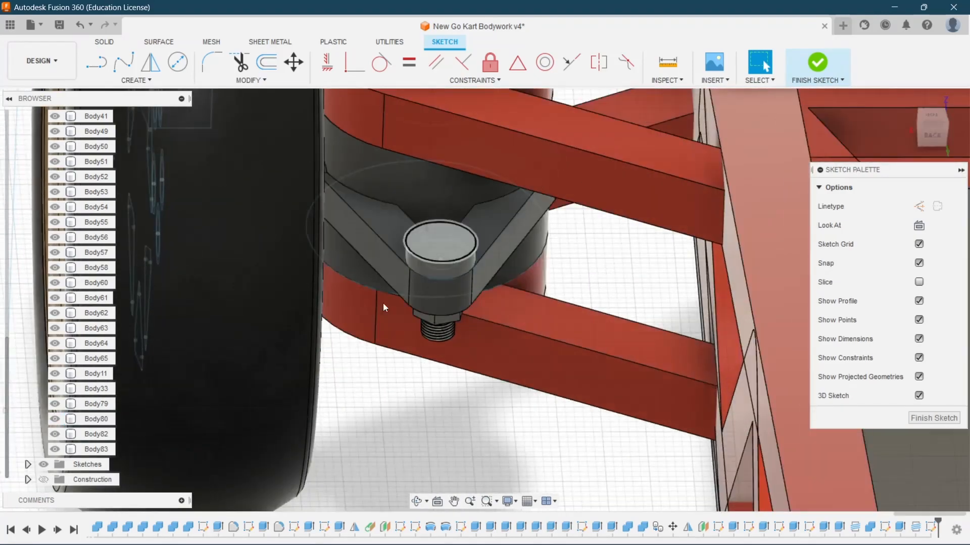
pyautogui.scroll(-5, 454, 320)
pyautogui.scroll(5, 455, 316)
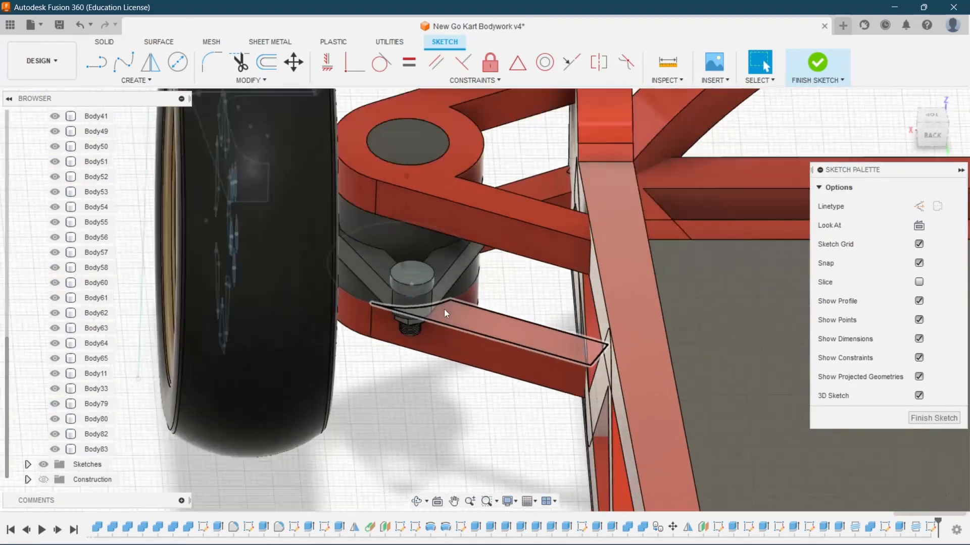
pyautogui.scroll(2, 444, 309)
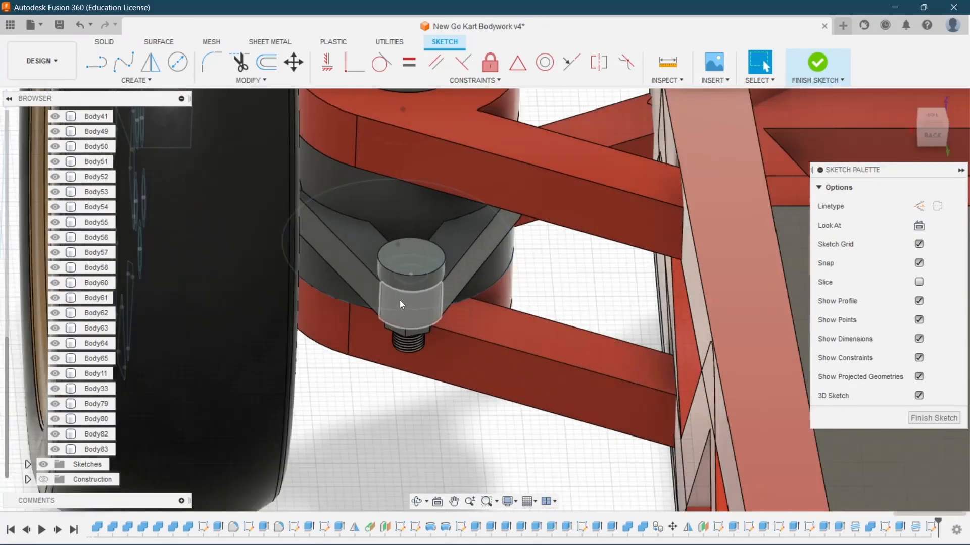
pyautogui.click(96, 61)
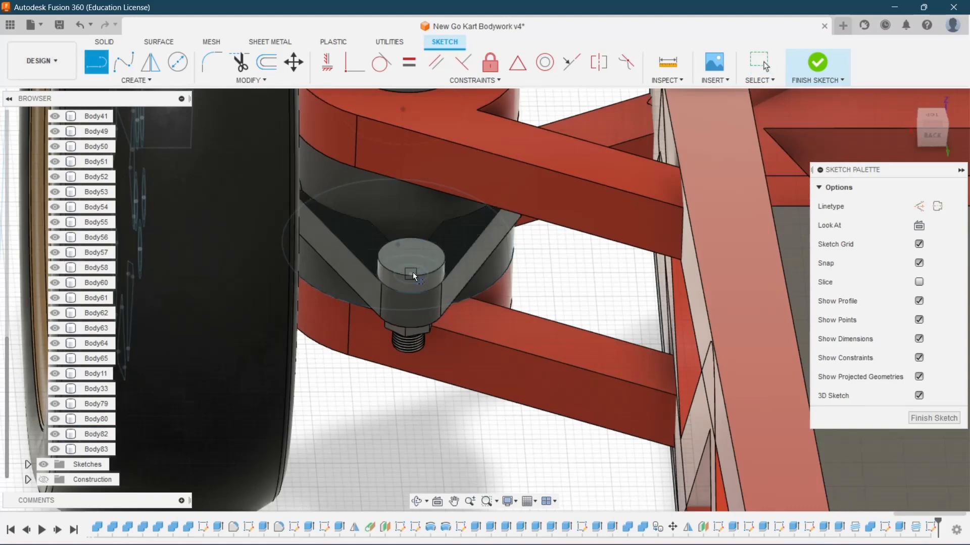
pyautogui.click(419, 268)
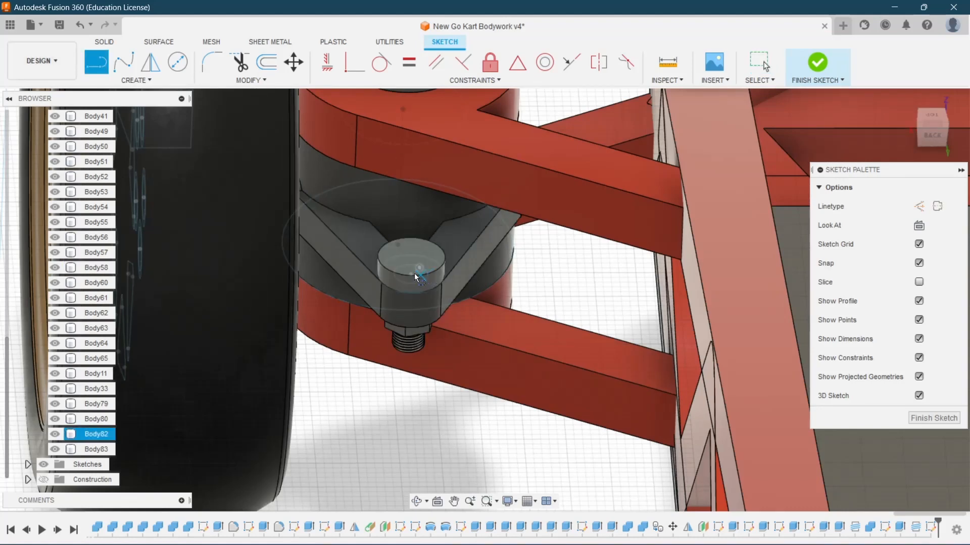
pyautogui.click(410, 275)
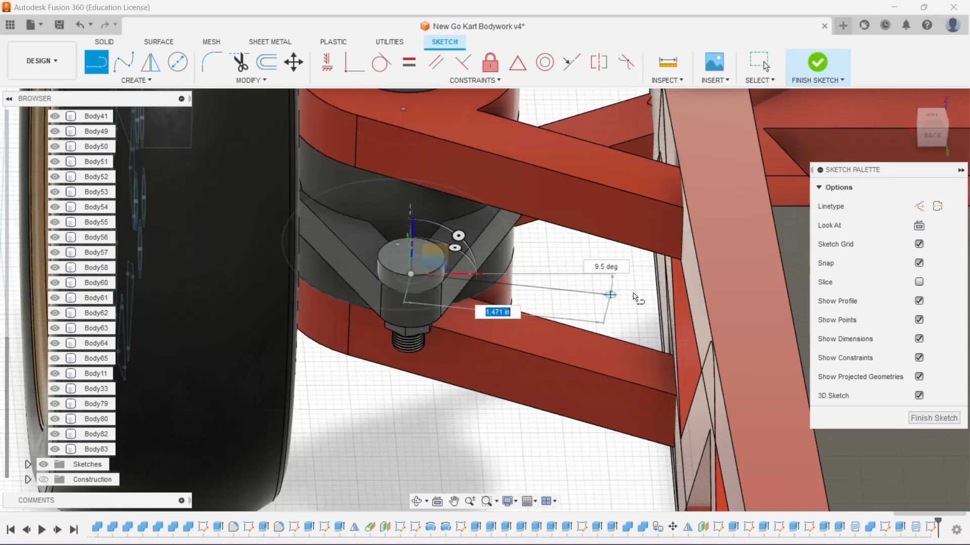
pyautogui.click(932, 116)
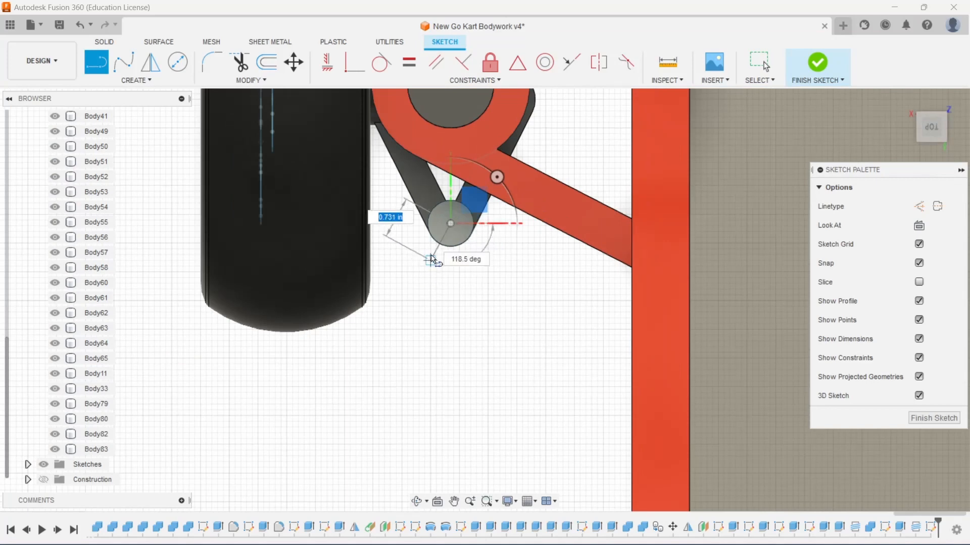
pyautogui.press('Escape')
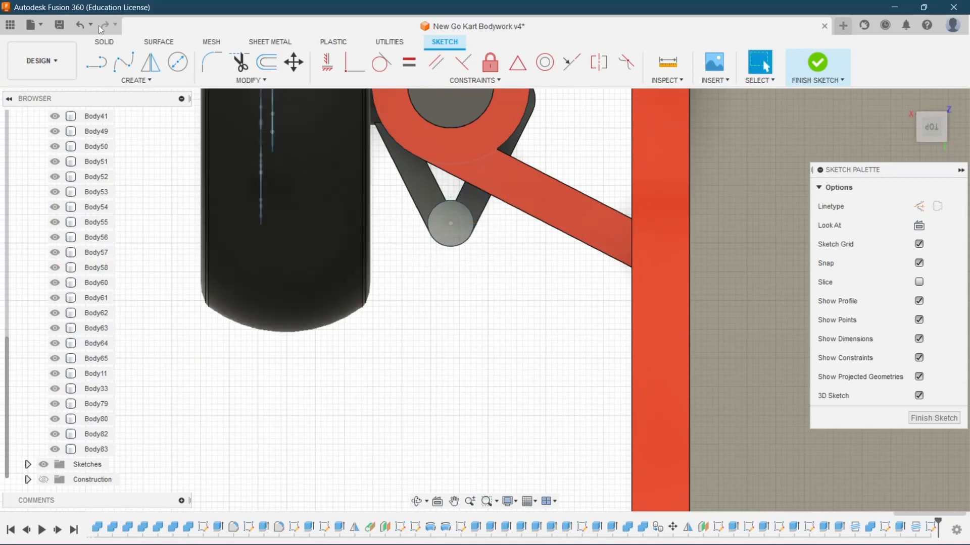
# - Draw a horizontal line from the rear edge of the bolt head to the kart's centre axis
pyautogui.click(91, 63)
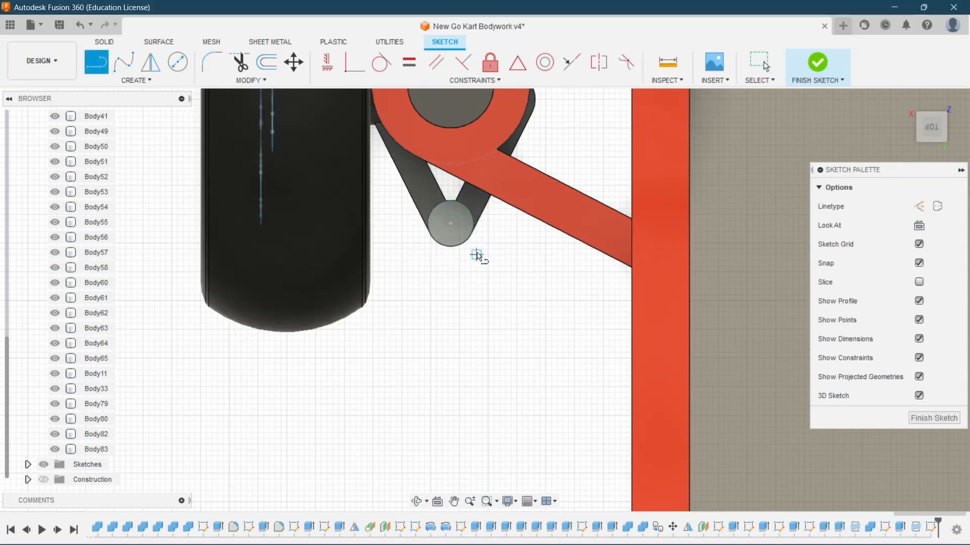
pyautogui.click(450, 247)
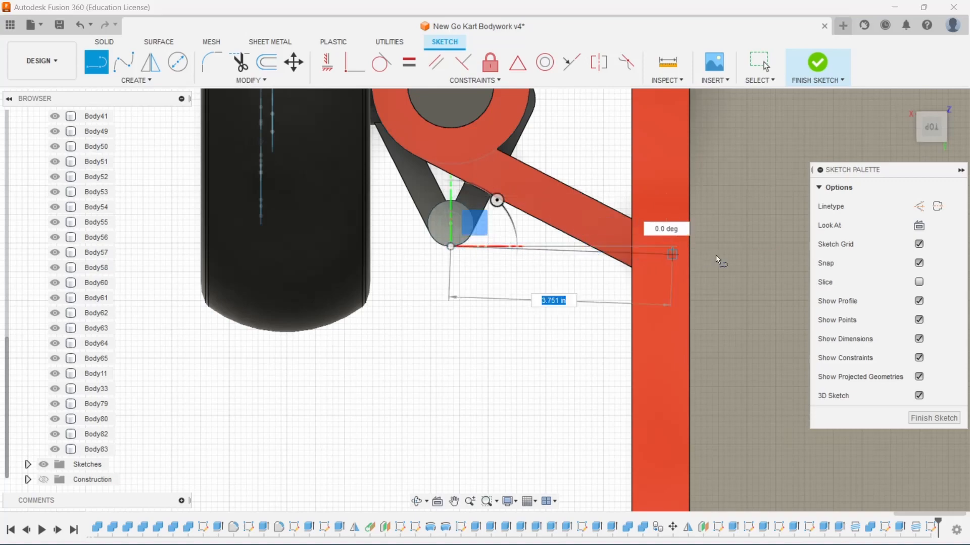
pyautogui.scroll(-6, 732, 252)
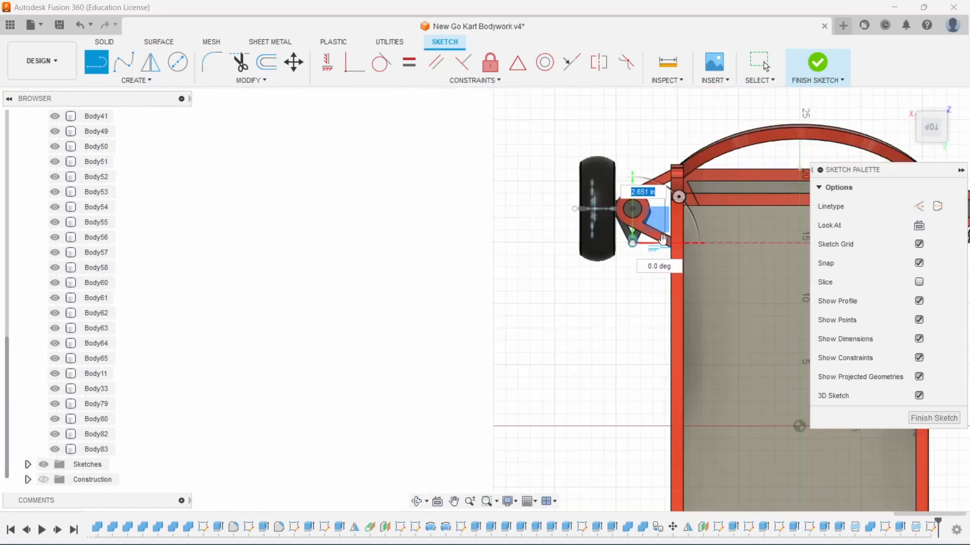
pyautogui.scroll(2, 665, 244)
pyautogui.scroll(-5, 663, 238)
pyautogui.scroll(4, 738, 240)
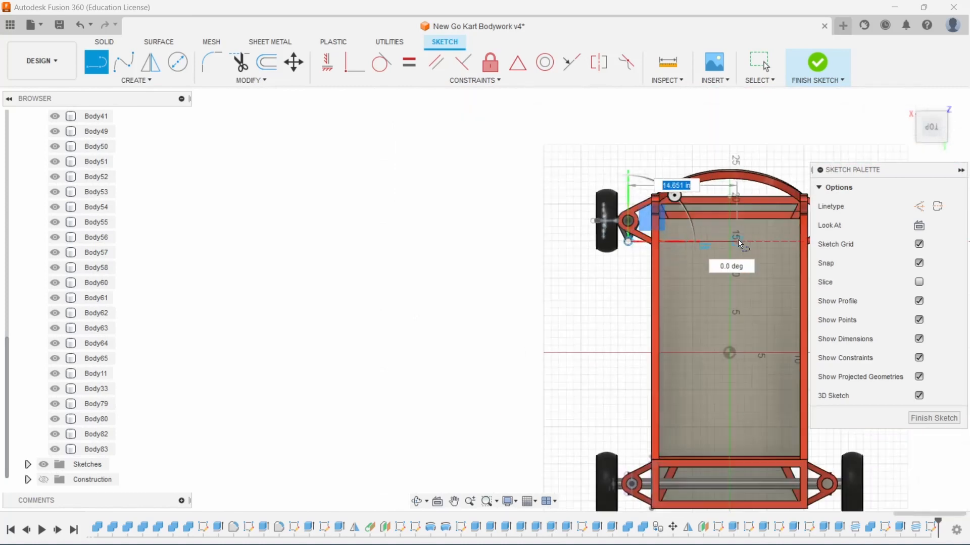
pyautogui.click(719, 243)
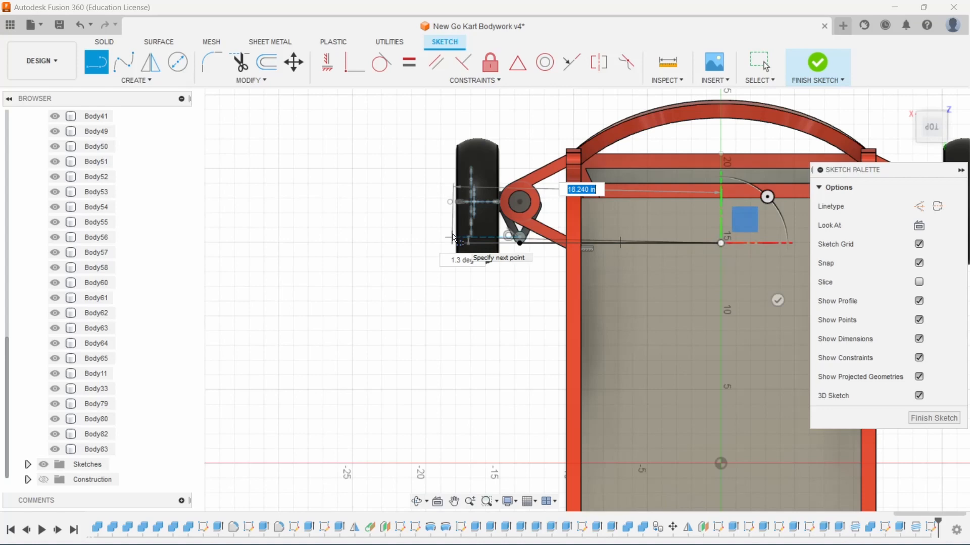
pyautogui.press('Escape')
# - Draw a parallel line about 13.65 in long from the bolt head's front edge to the centre axis, and join the two inner ends
pyautogui.scroll(5, 576, 291)
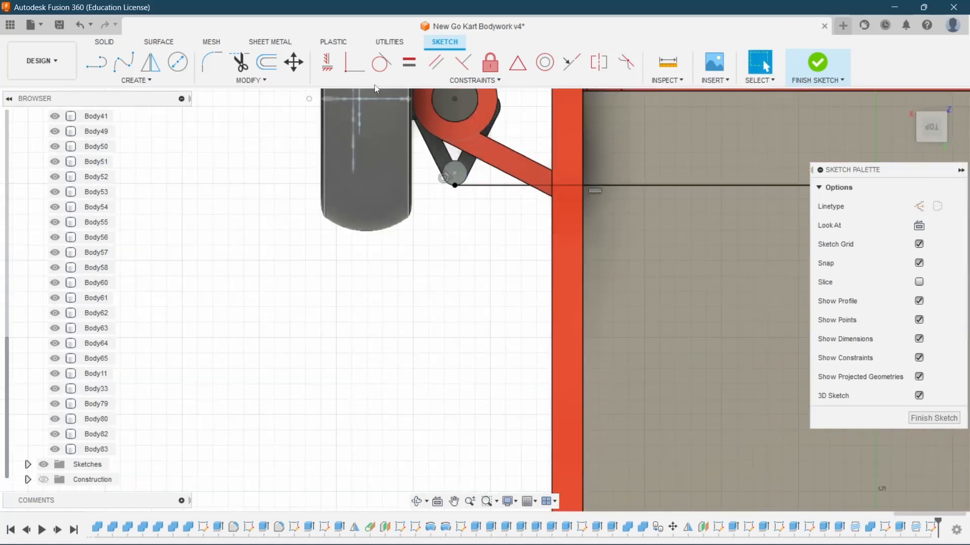
pyautogui.press('l')
pyautogui.scroll(5, 447, 147)
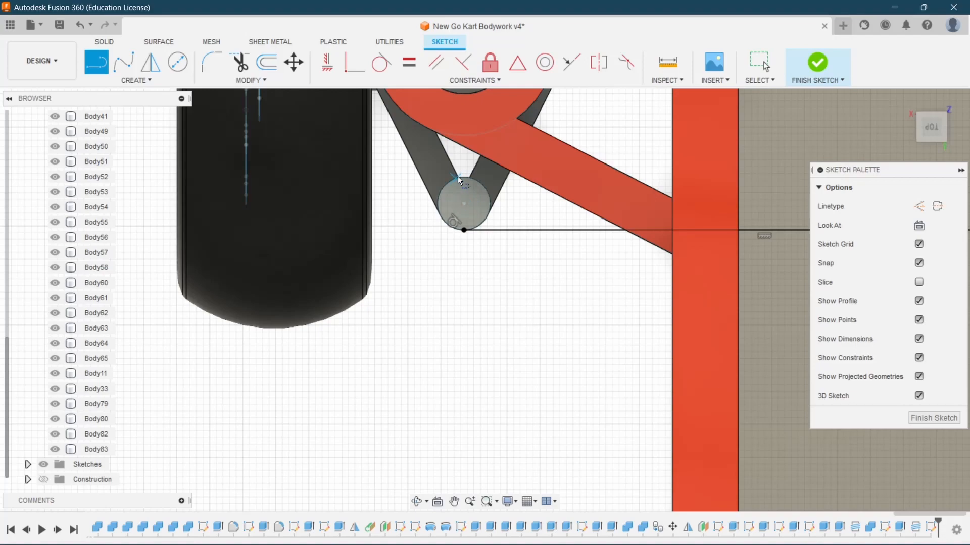
pyautogui.click(465, 177)
pyautogui.scroll(-5, 539, 183)
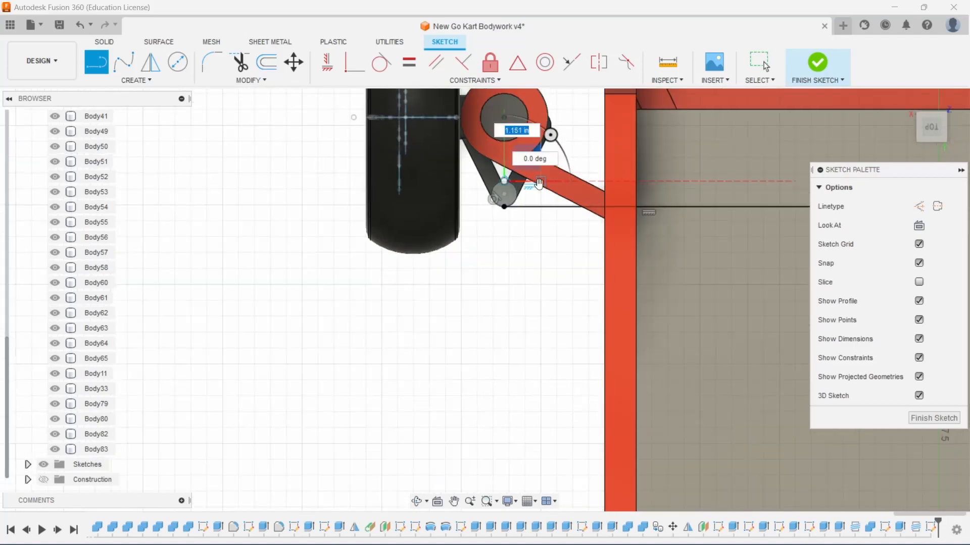
pyautogui.scroll(-10, 670, 180)
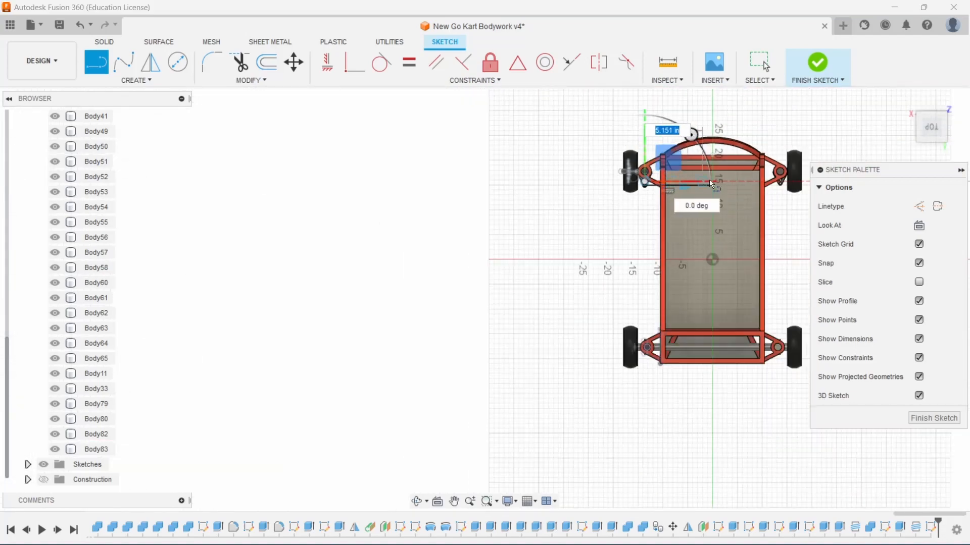
pyautogui.scroll(8, 710, 182)
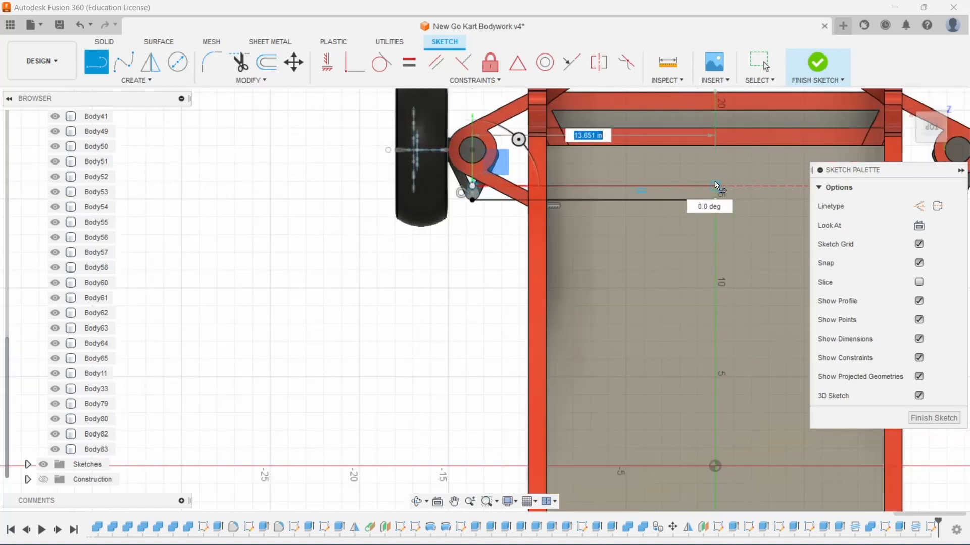
pyautogui.click(714, 182)
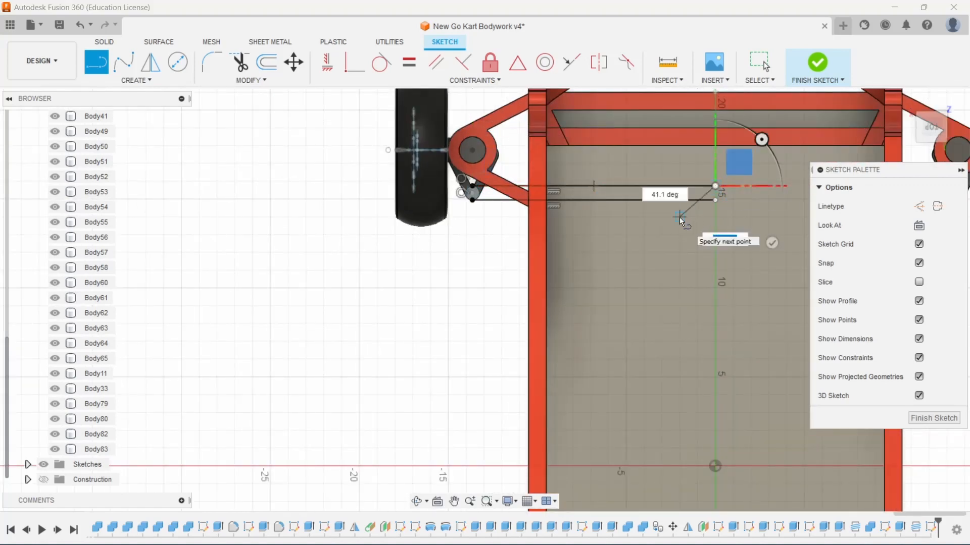
pyautogui.click(715, 201)
pyautogui.press('Escape')
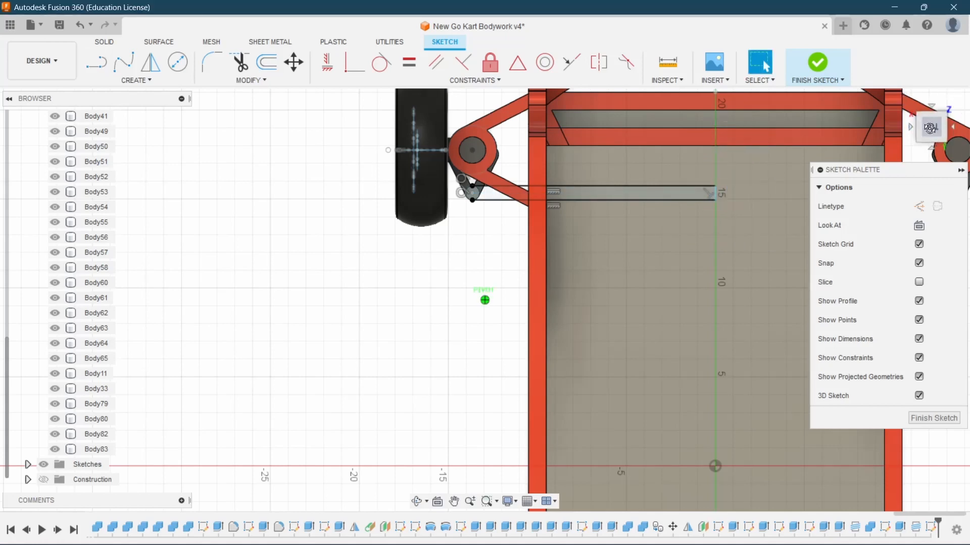
# - Extrude the long strip profile together with the bolt head profile downward by 0.20 in
pyautogui.moveTo(929, 129); pyautogui.dragTo(953, 83)
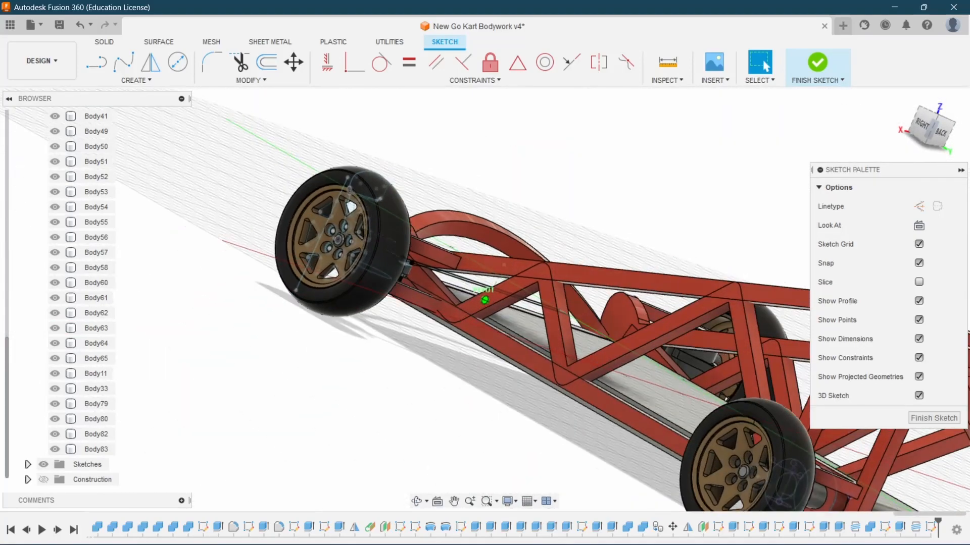
pyautogui.scroll(8, 406, 271)
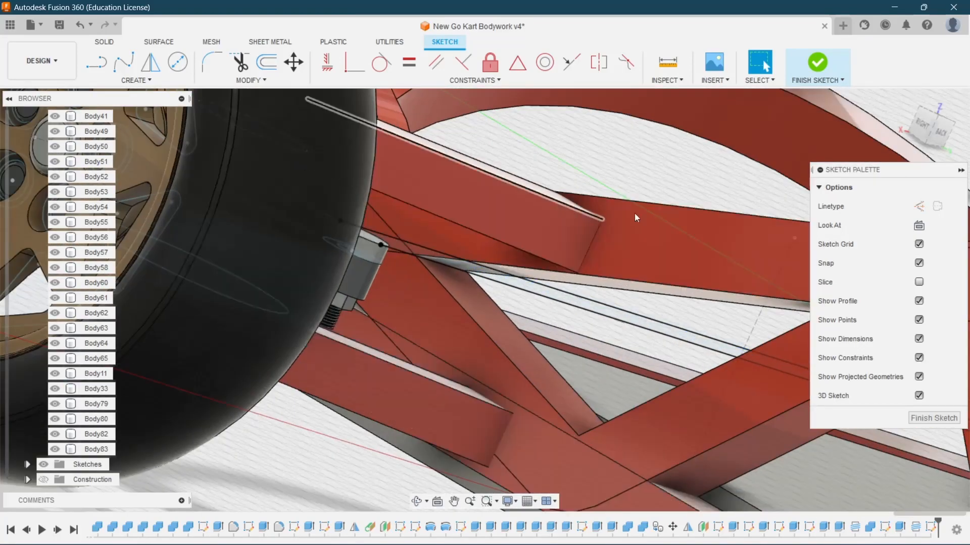
pyautogui.moveTo(922, 132)
pyautogui.mouseDown()
pyautogui.moveTo(910, 146)
pyautogui.moveTo(923, 128)
pyautogui.mouseUp()
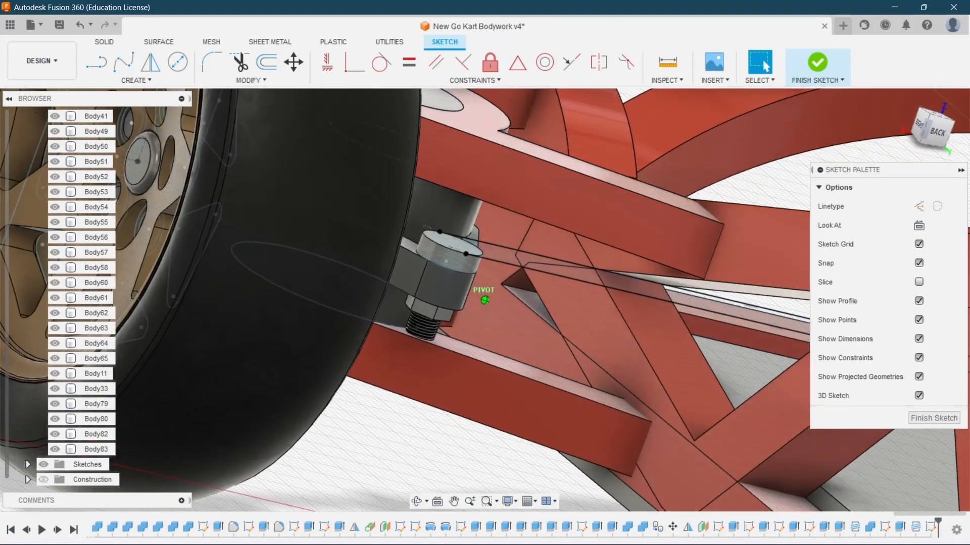
pyautogui.keyDown('shift'); pyautogui.moveTo(454, 202); pyautogui.dragTo(446, 179, button='middle'); pyautogui.keyUp('shift')
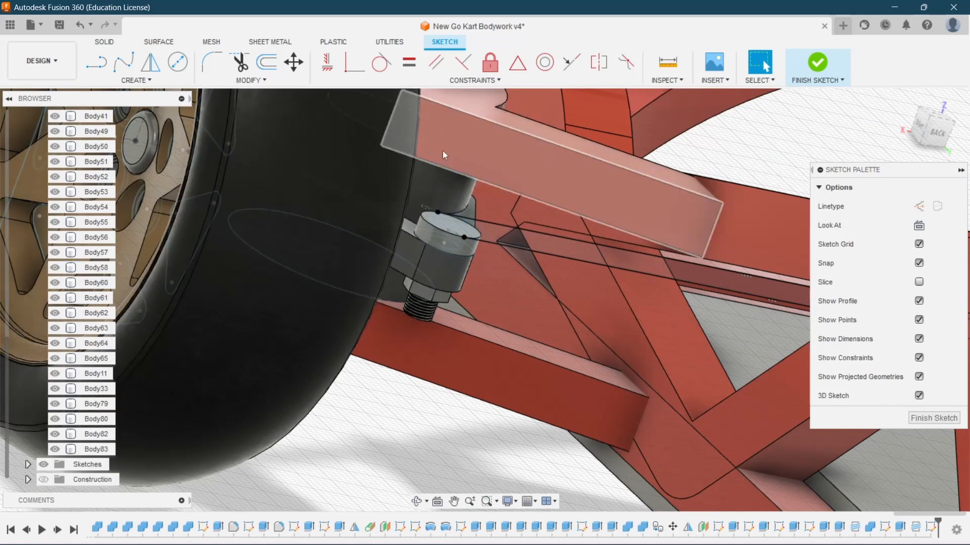
pyautogui.click(106, 42)
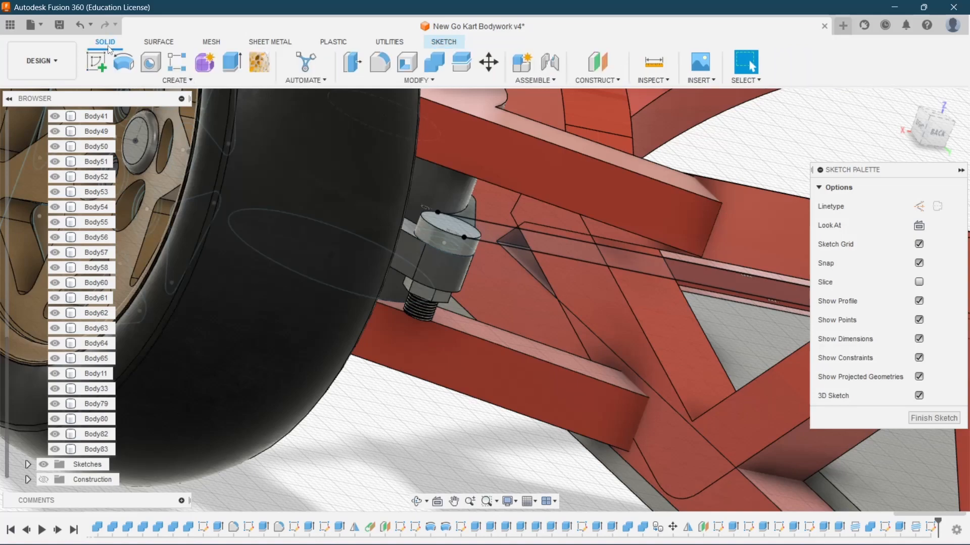
pyautogui.click(233, 64)
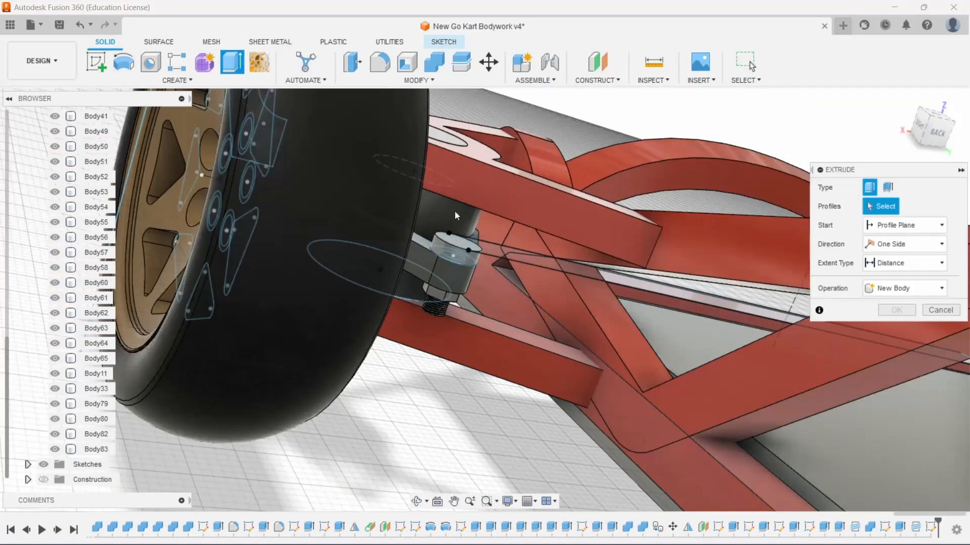
pyautogui.click(494, 246)
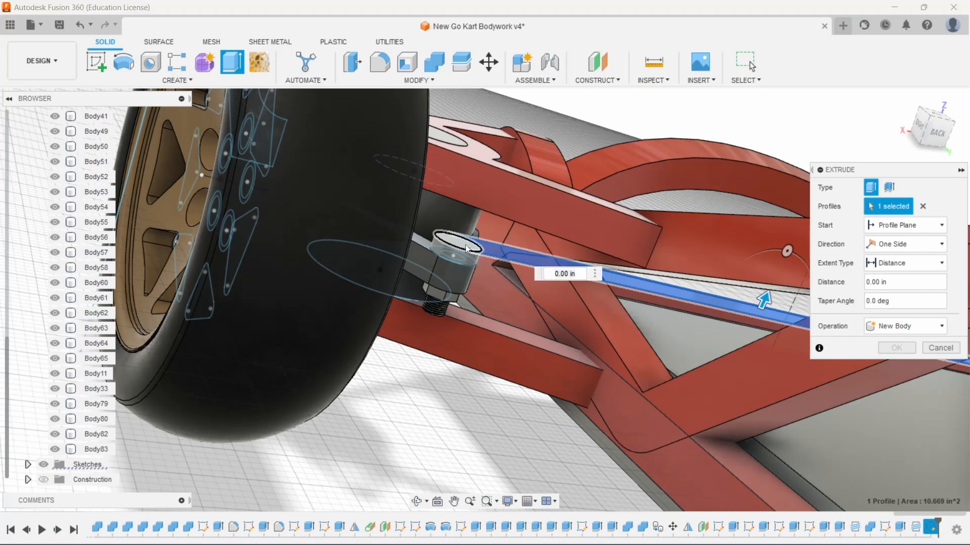
pyautogui.click(470, 249)
pyautogui.moveTo(459, 226); pyautogui.dragTo(461, 244)
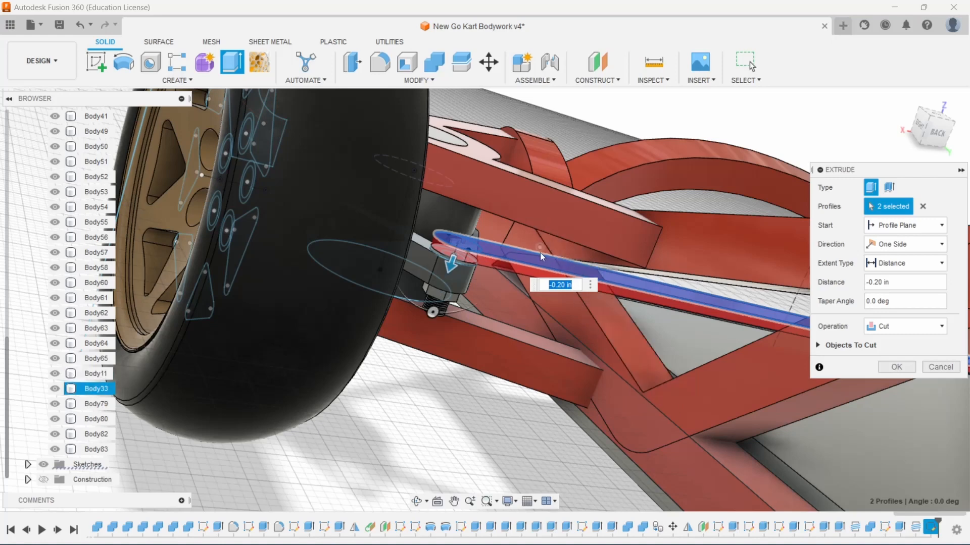
# - Set the extrusion's operation to New Body and remove the bolt head profile from its selection
pyautogui.click(895, 324)
pyautogui.click(886, 349)
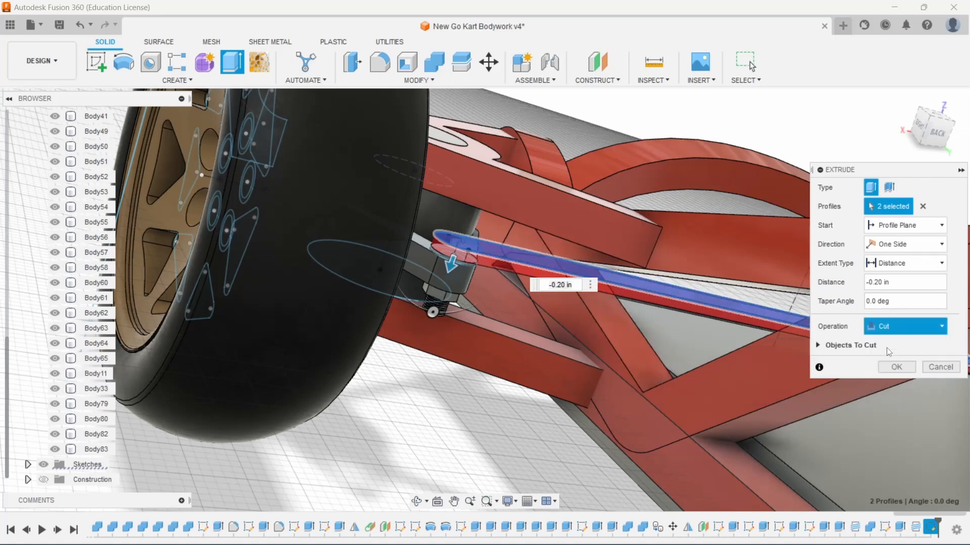
pyautogui.scroll(3, 472, 262)
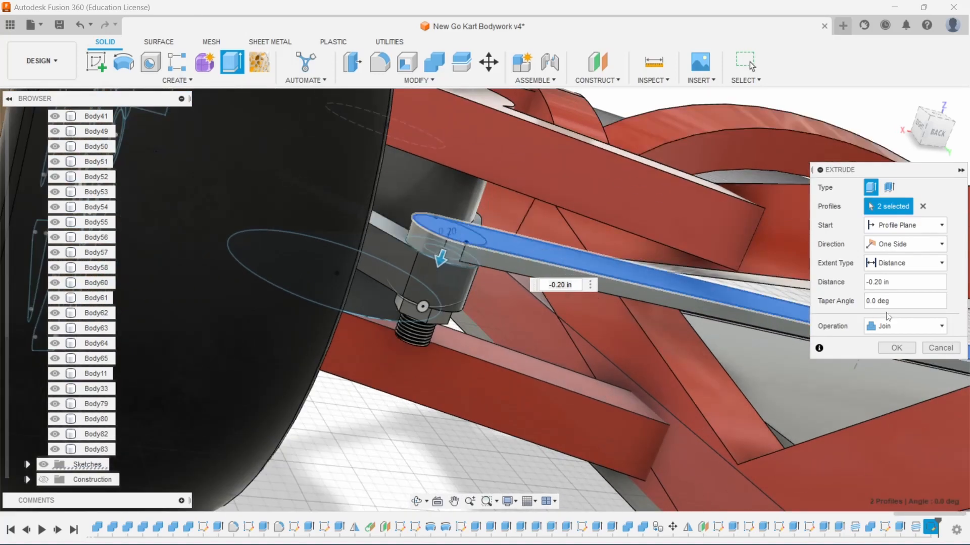
pyautogui.click(891, 324)
pyautogui.click(884, 382)
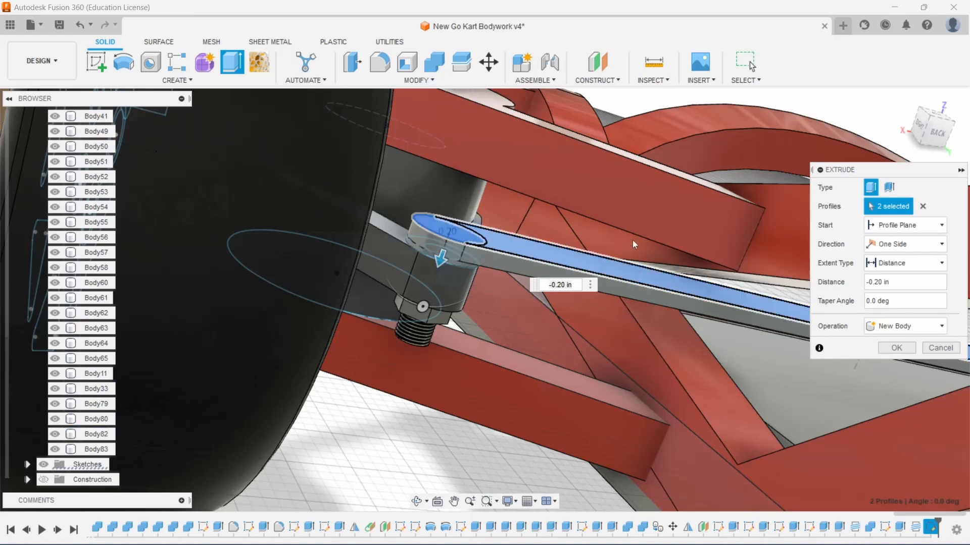
pyautogui.click(441, 226)
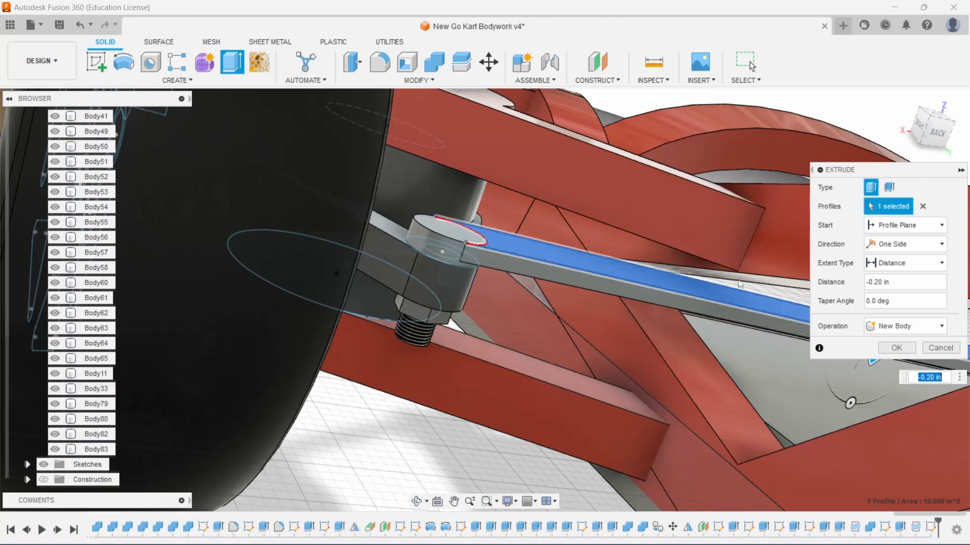
# - Set the tie rod strip's downward extrusion to 0.25 in and complete it as a new body
pyautogui.scroll(-2, 544, 286)
pyautogui.scroll(-3, 781, 353)
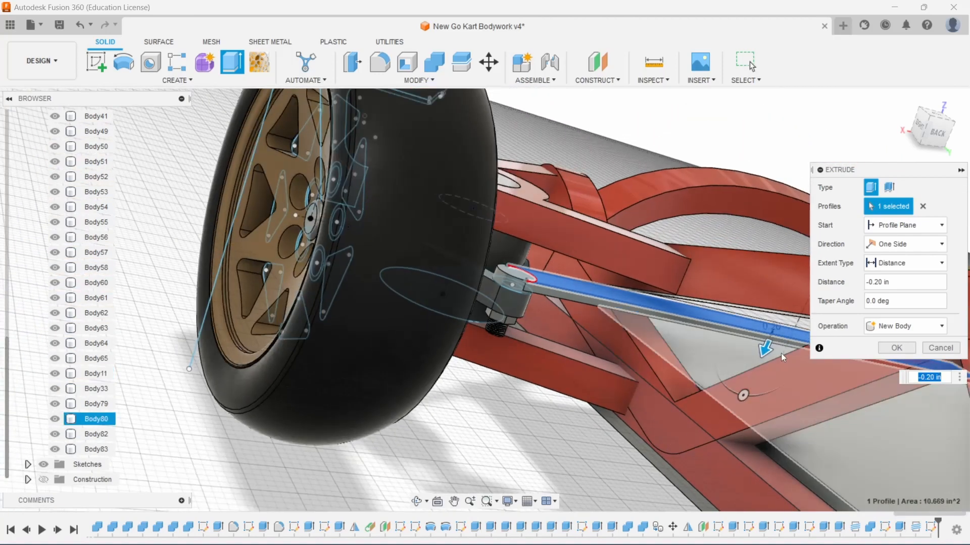
pyautogui.scroll(2, 780, 353)
pyautogui.moveTo(758, 344)
pyautogui.mouseDown()
pyautogui.moveTo(755, 355)
pyautogui.moveTo(759, 347)
pyautogui.mouseUp()
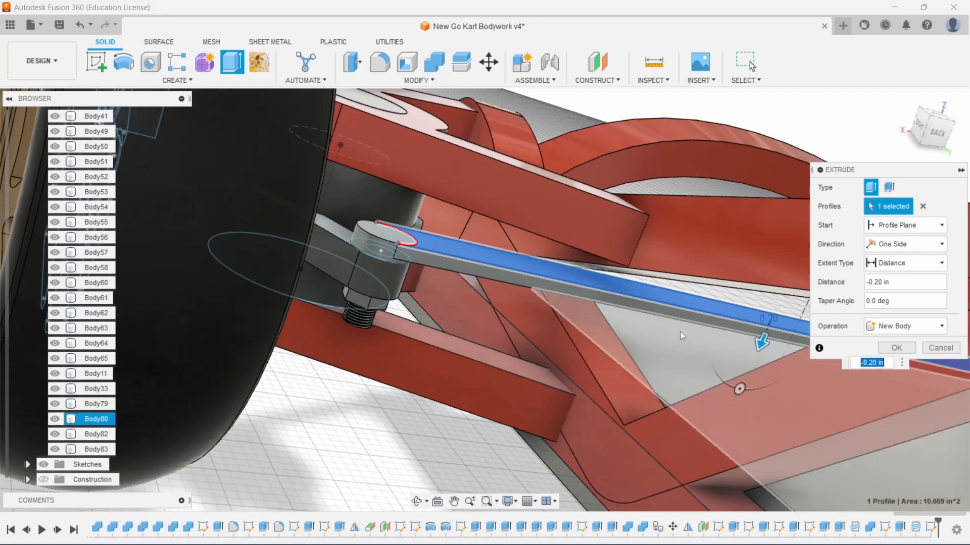
pyautogui.scroll(1, 409, 287)
pyautogui.scroll(1, 344, 235)
pyautogui.scroll(2, 345, 232)
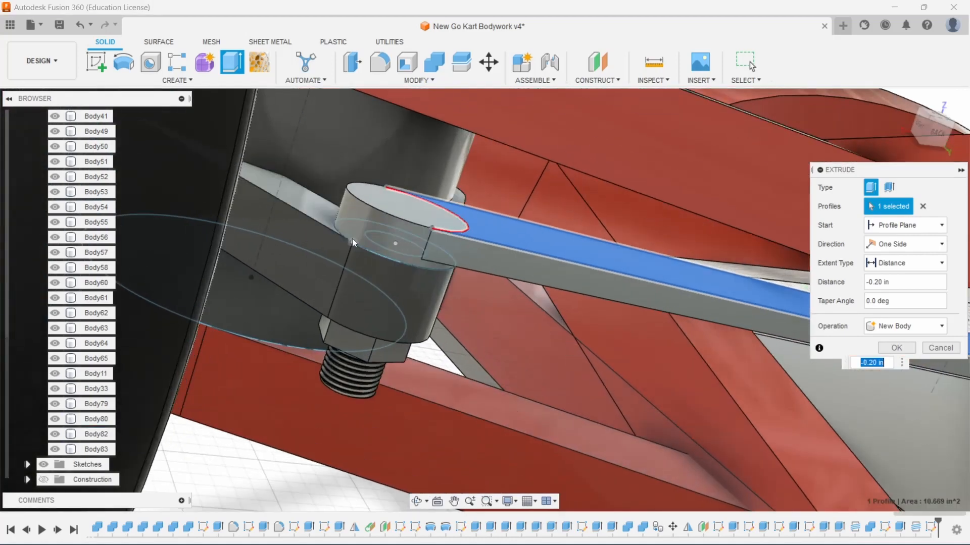
pyautogui.scroll(2, 319, 212)
pyautogui.click(320, 210)
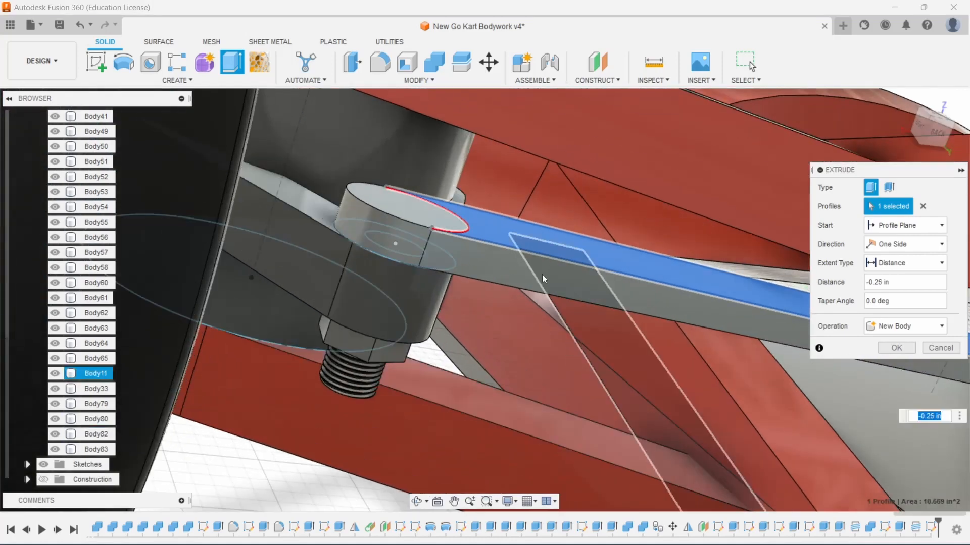
pyautogui.scroll(-2, 480, 266)
pyautogui.scroll(-3, 431, 288)
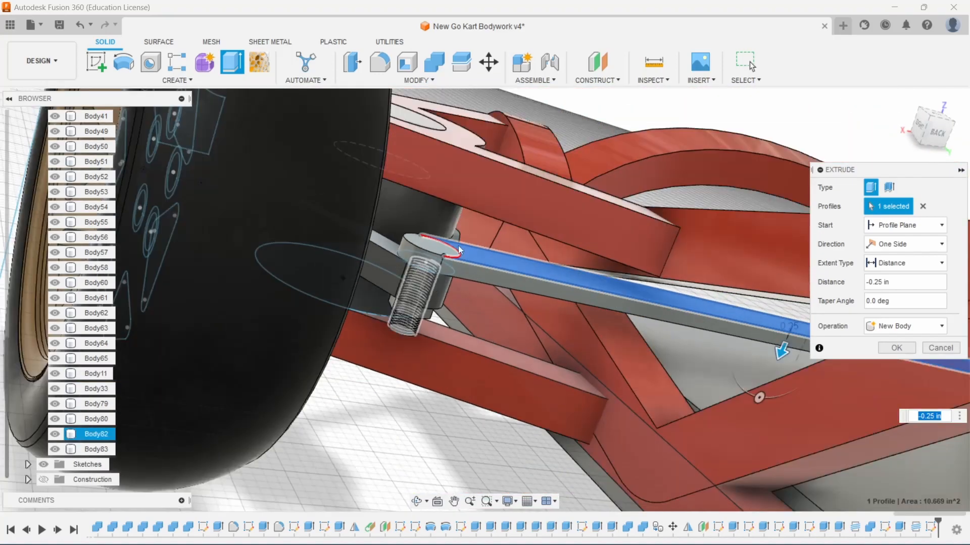
pyautogui.scroll(2, 489, 238)
pyautogui.scroll(-2, 410, 278)
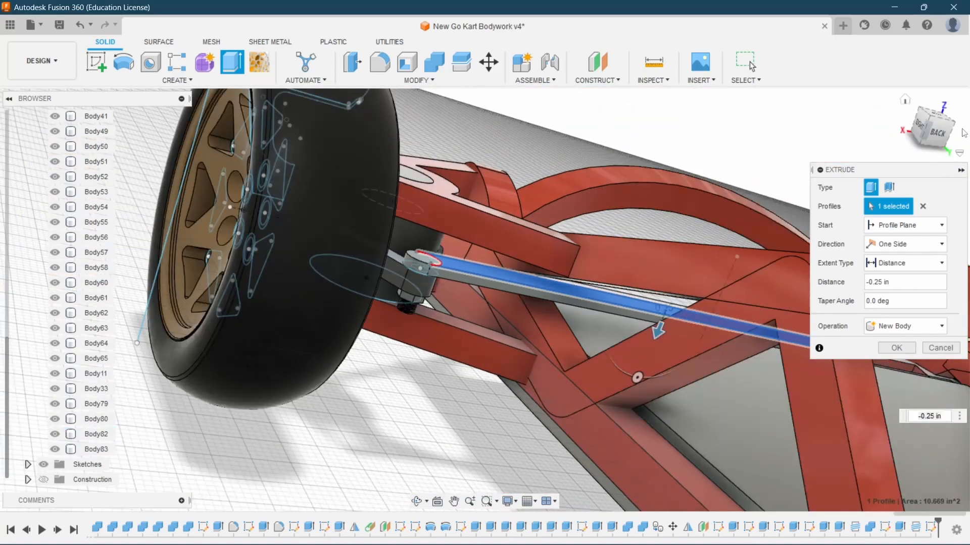
pyautogui.moveTo(920, 129)
pyautogui.mouseDown()
pyautogui.moveTo(938, 126)
pyautogui.moveTo(936, 148)
pyautogui.mouseUp()
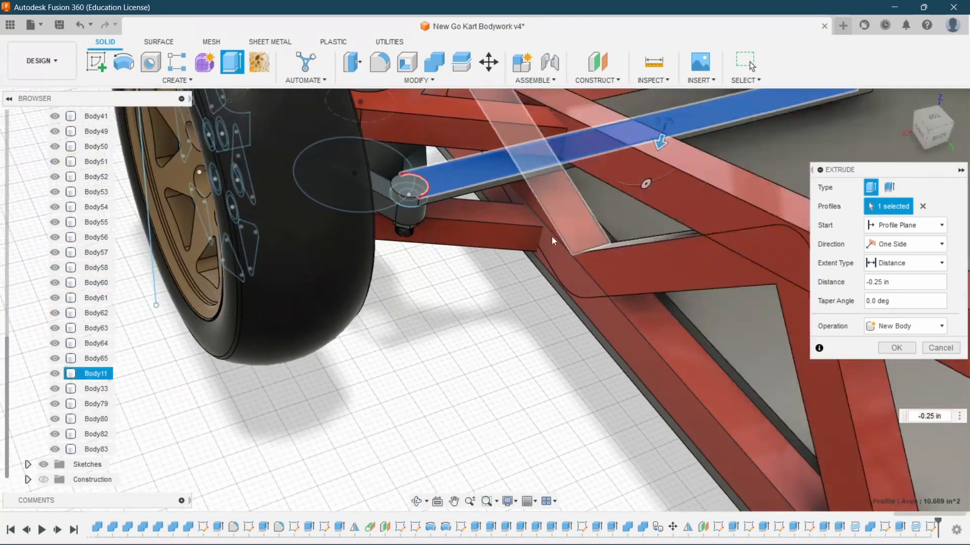
pyautogui.scroll(-3, 499, 362)
pyautogui.scroll(2, 545, 185)
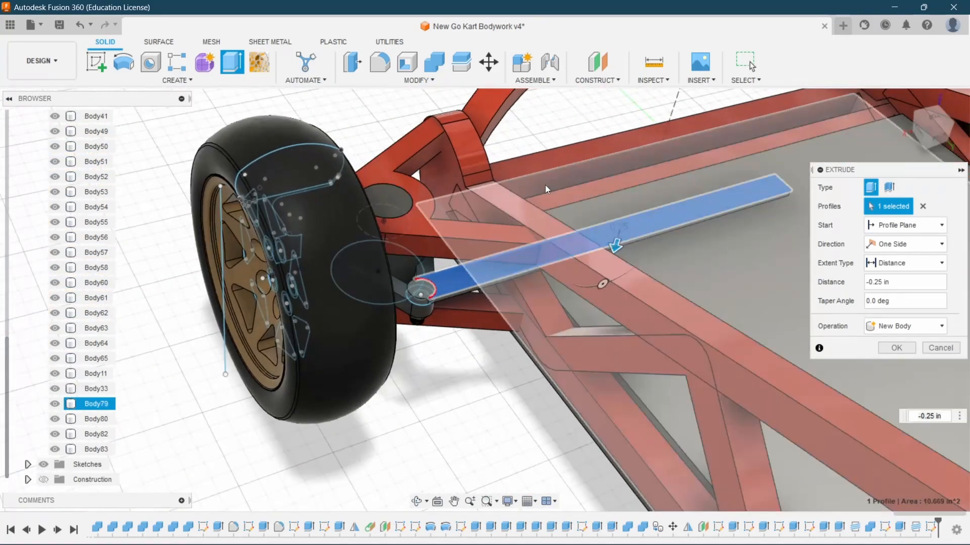
pyautogui.scroll(4, 419, 289)
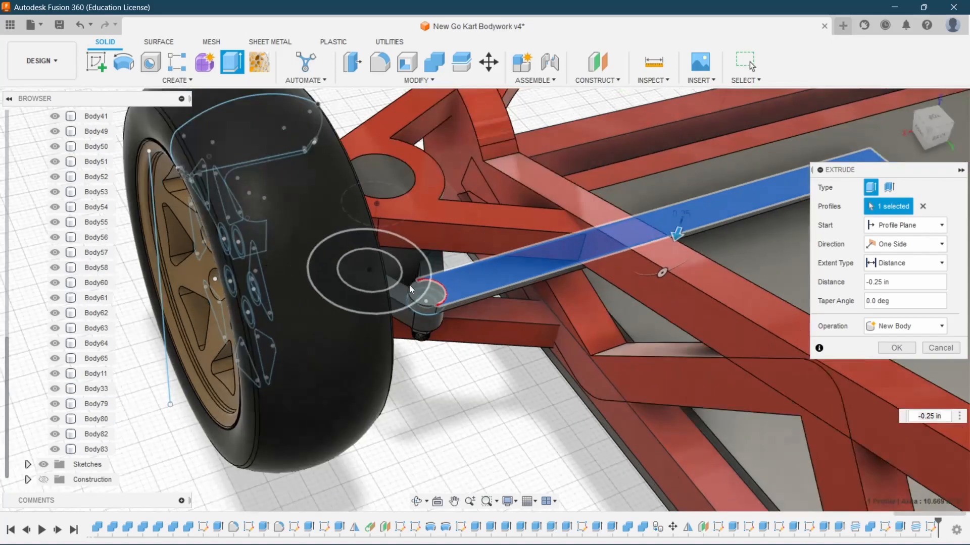
pyautogui.click(896, 348)
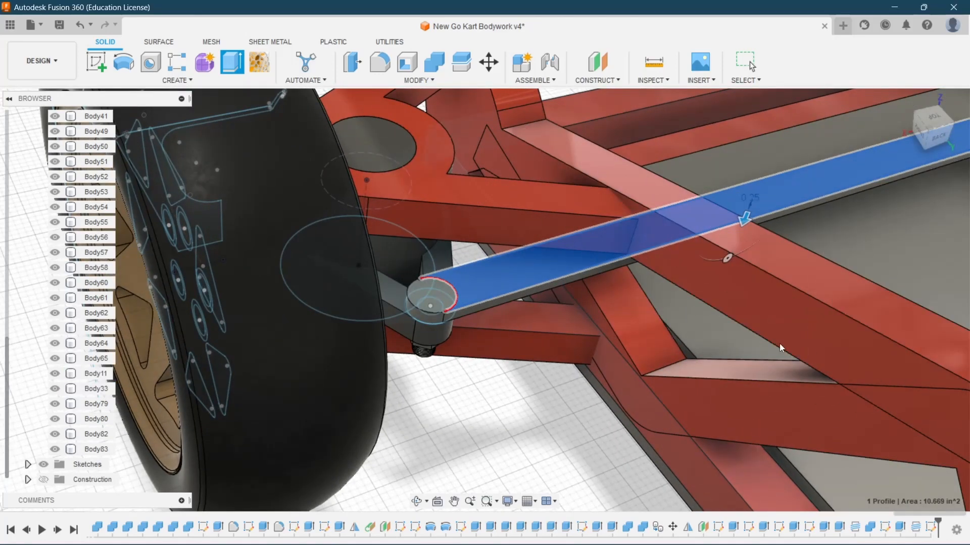
# - Combine the tie rod strip with the steering arm bolt, joining them into one body
pyautogui.click(437, 66)
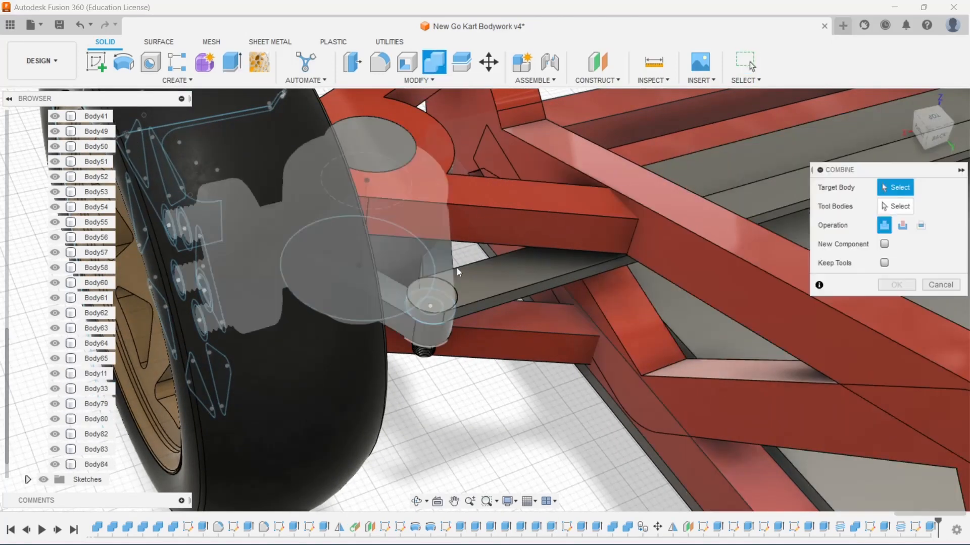
pyautogui.click(480, 291)
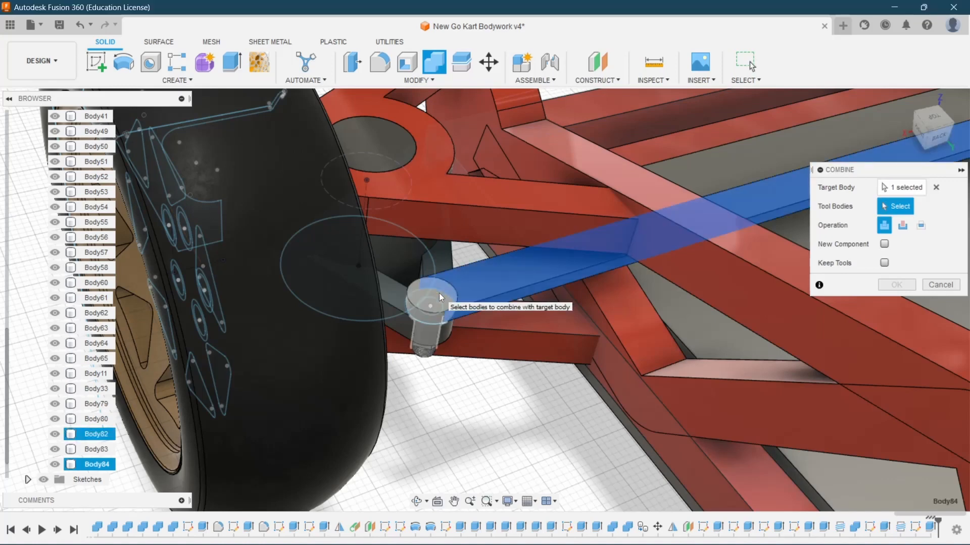
pyautogui.click(439, 293)
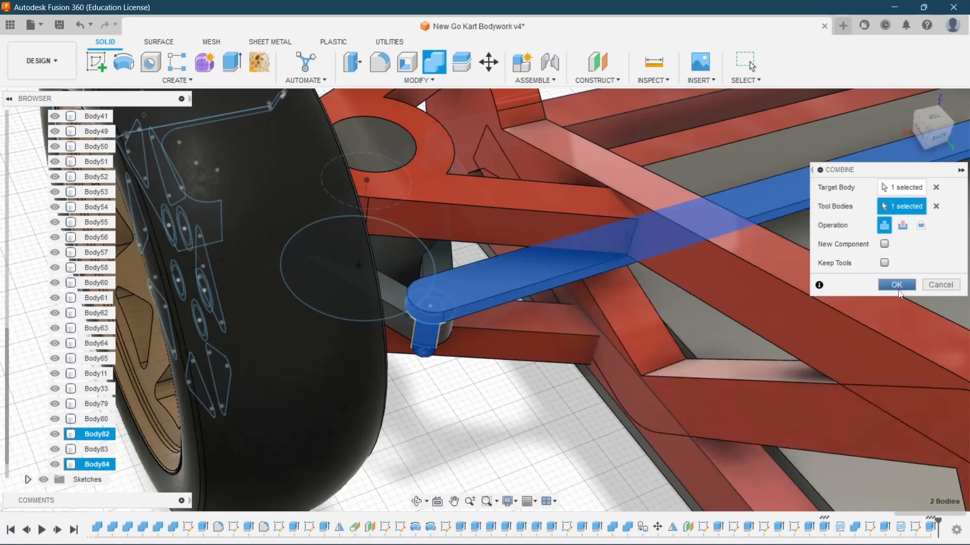
pyautogui.click(897, 286)
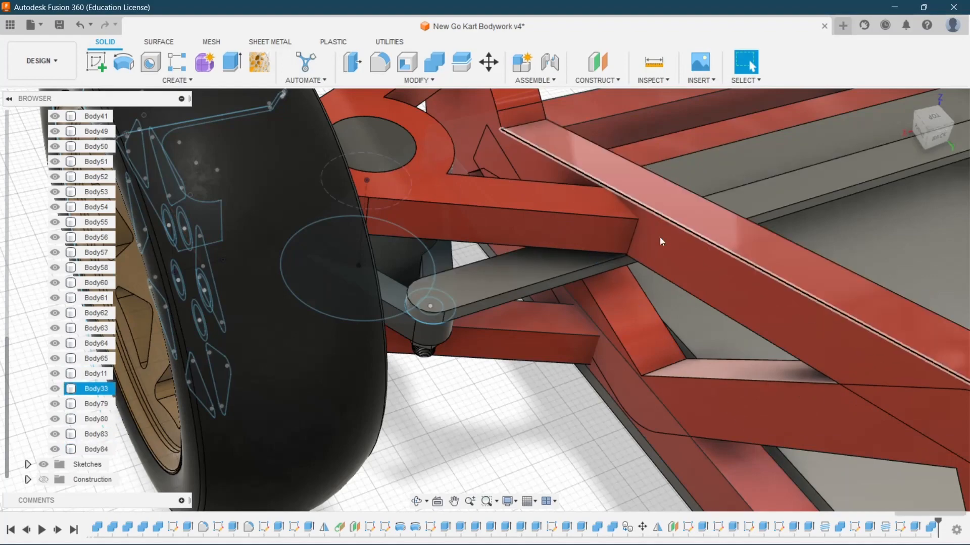
# - Examine how the joined tie rod sits at the front wheel's steering arm and across the front of the chassis
pyautogui.moveTo(935, 129); pyautogui.dragTo(933, 103)
pyautogui.scroll(-3, 595, 281)
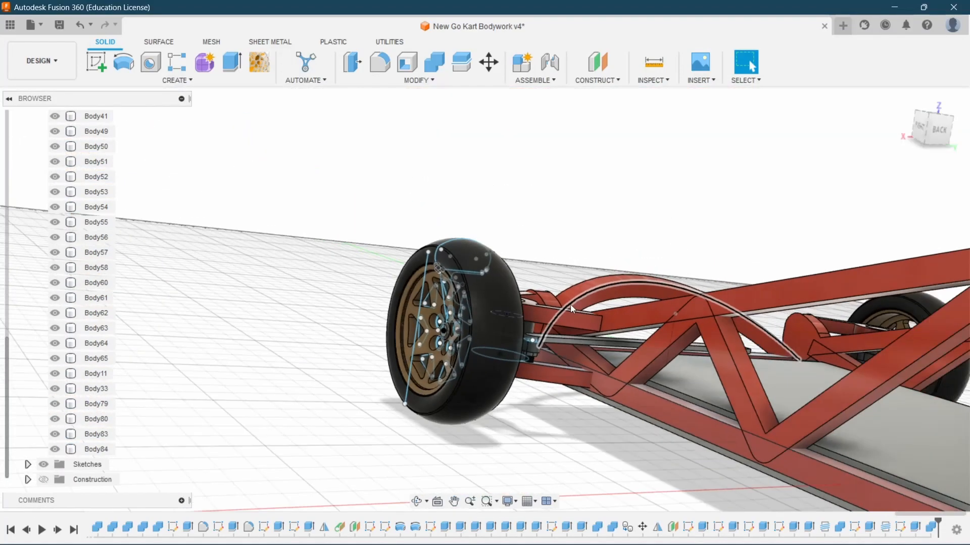
pyautogui.moveTo(949, 129)
pyautogui.mouseDown()
pyautogui.moveTo(940, 157)
pyautogui.moveTo(949, 136)
pyautogui.mouseUp()
pyautogui.rightClick(799, 237)
pyautogui.scroll(10, 682, 278)
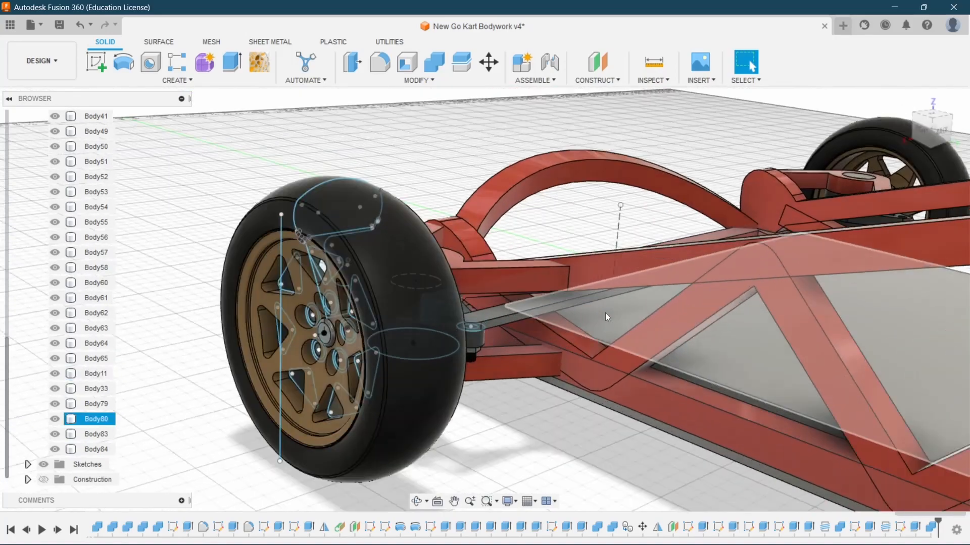
pyautogui.scroll(2, 513, 304)
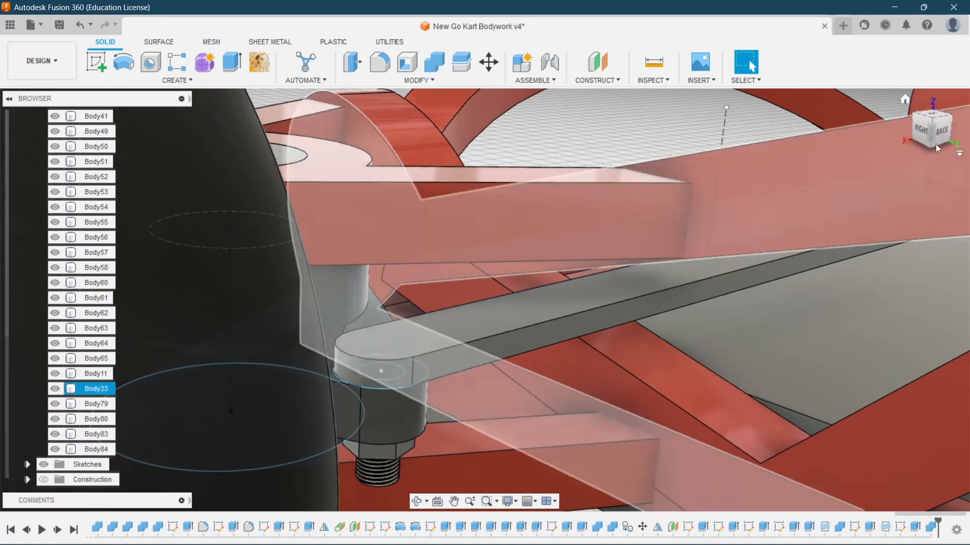
pyautogui.moveTo(935, 144)
pyautogui.mouseDown()
pyautogui.moveTo(950, 110)
pyautogui.moveTo(945, 146)
pyautogui.mouseUp()
pyautogui.scroll(-3, 755, 252)
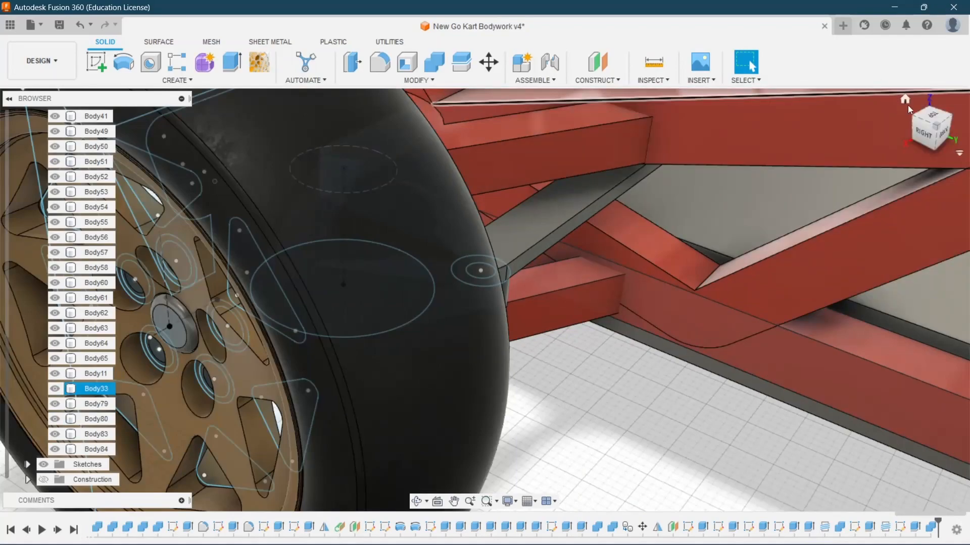
pyautogui.click(908, 103)
pyautogui.scroll(3, 248, 467)
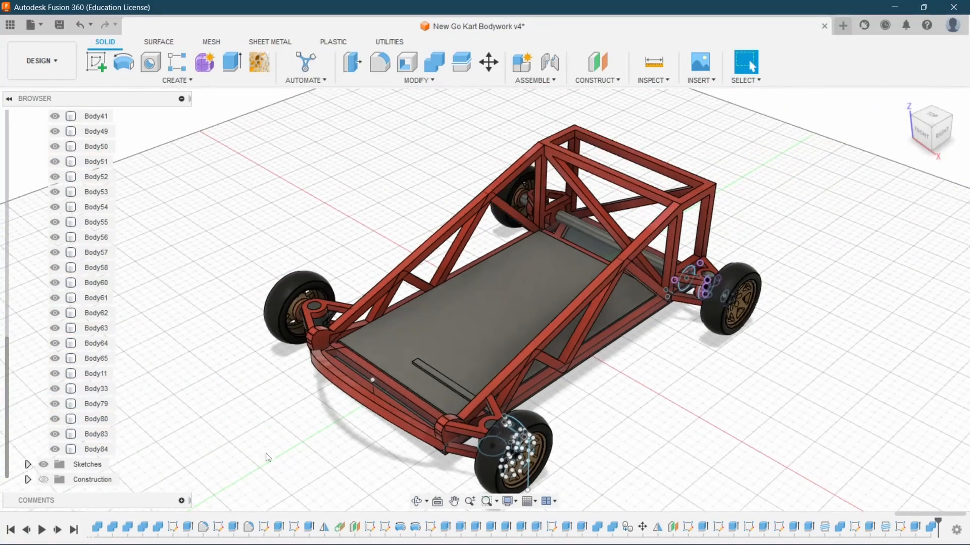
pyautogui.scroll(-3, 499, 393)
pyautogui.scroll(4, 517, 393)
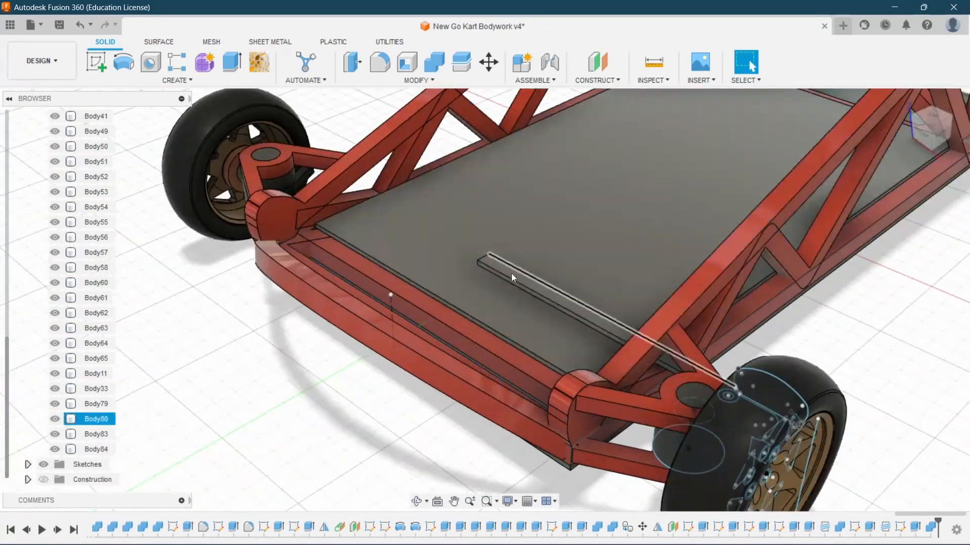
pyautogui.click(447, 147)
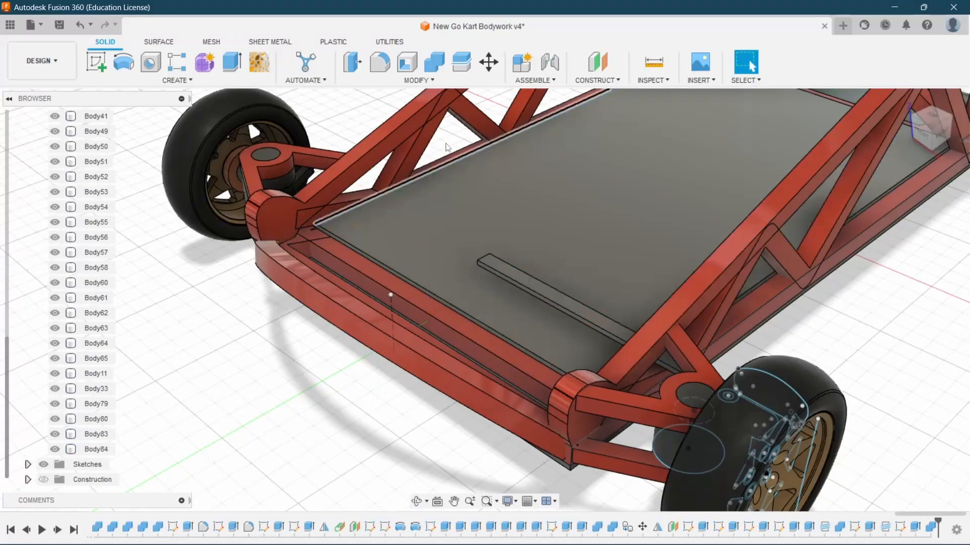
pyautogui.click(489, 277)
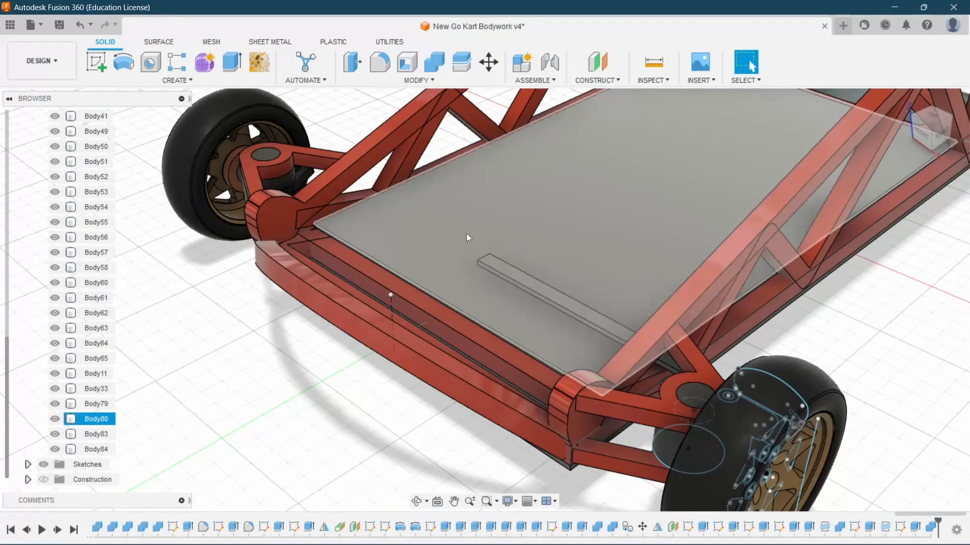
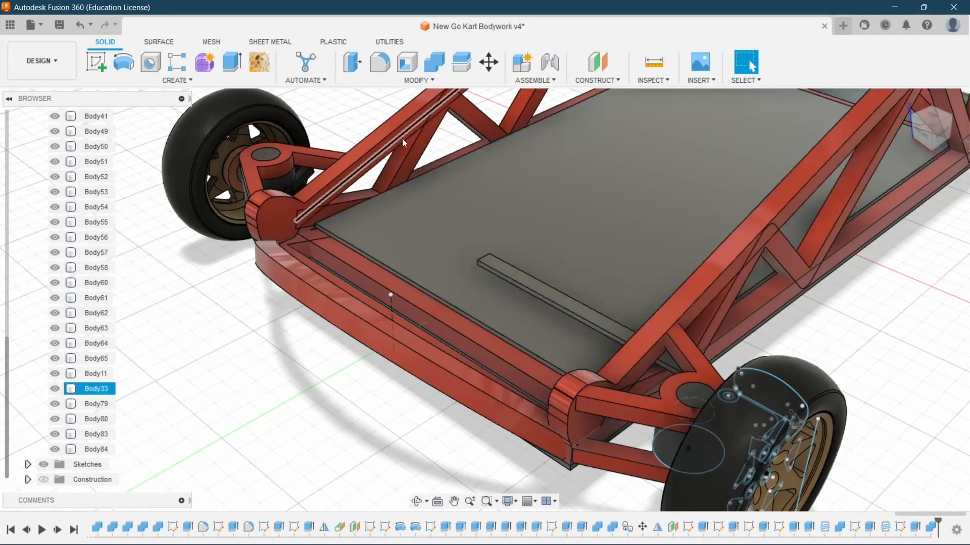
# - Start a new sketch on the top face of the kart's floor panel, near the tie rod's inner end
pyautogui.click(420, 81)
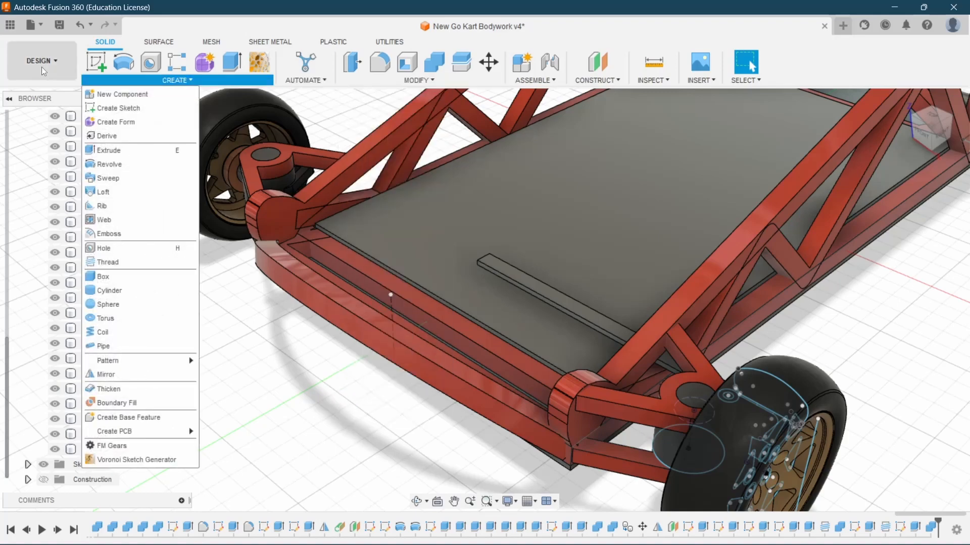
pyautogui.click(97, 64)
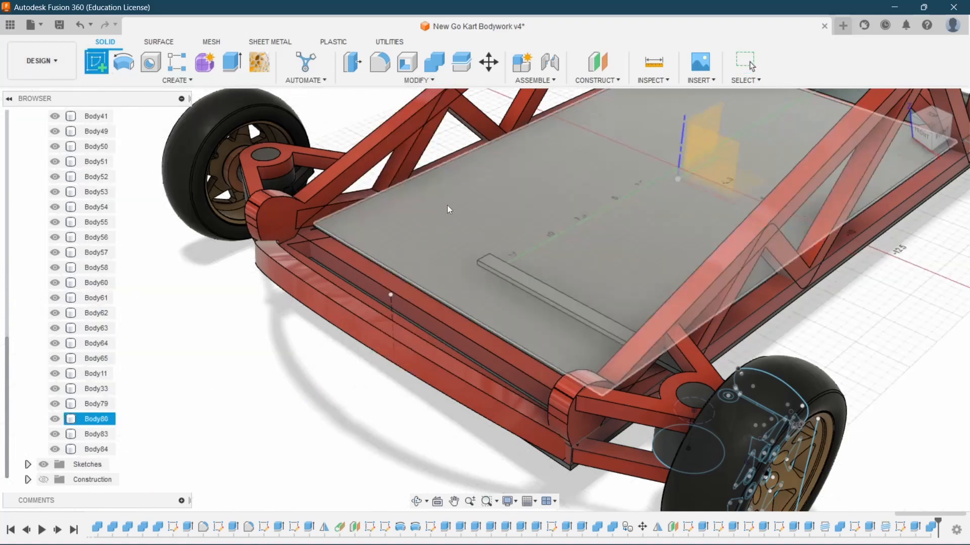
pyautogui.click(432, 215)
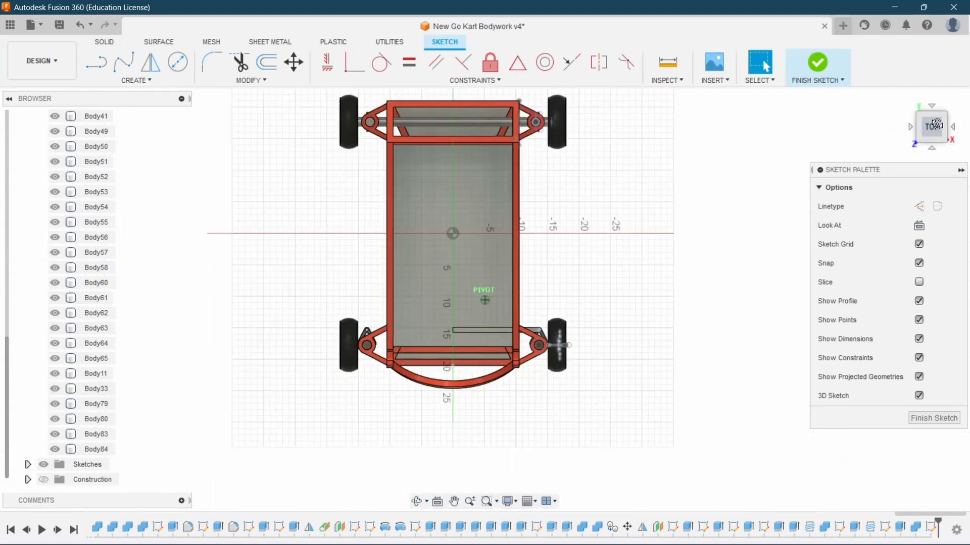
pyautogui.moveTo(937, 123); pyautogui.dragTo(936, 103)
pyautogui.scroll(6, 437, 332)
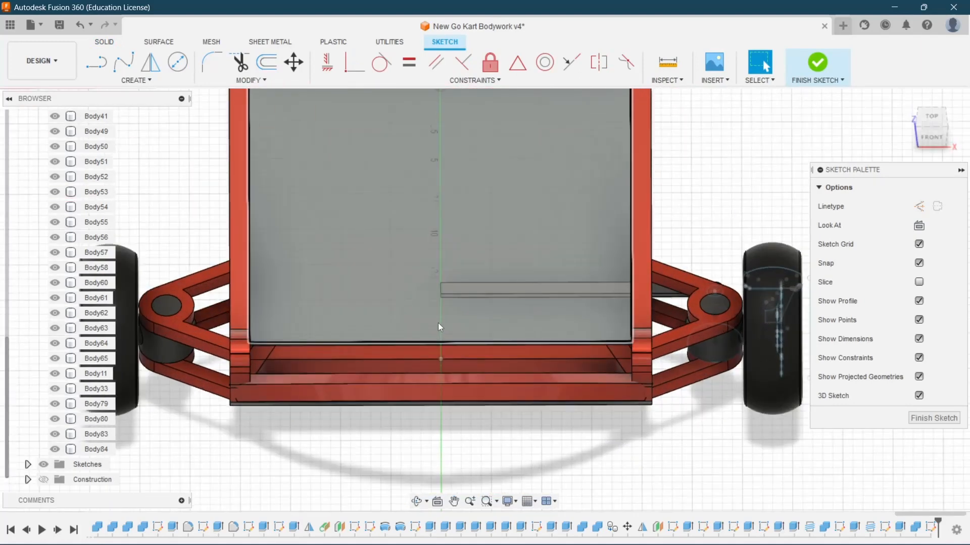
pyautogui.scroll(3, 439, 323)
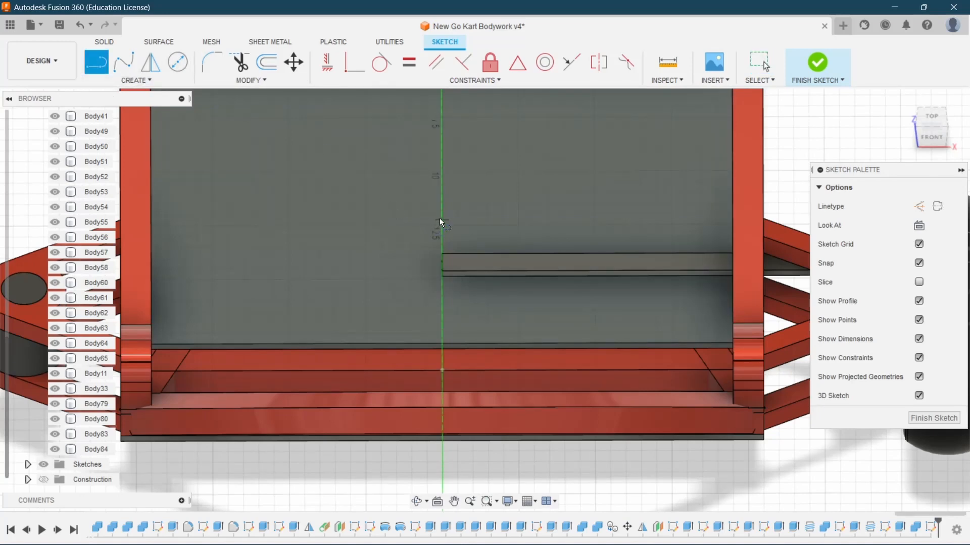
# - Draw a center rectangle about 2.8 in wide and 6 in long, centred on the midpoint of the tie rod's inner end
pyautogui.click(150, 81)
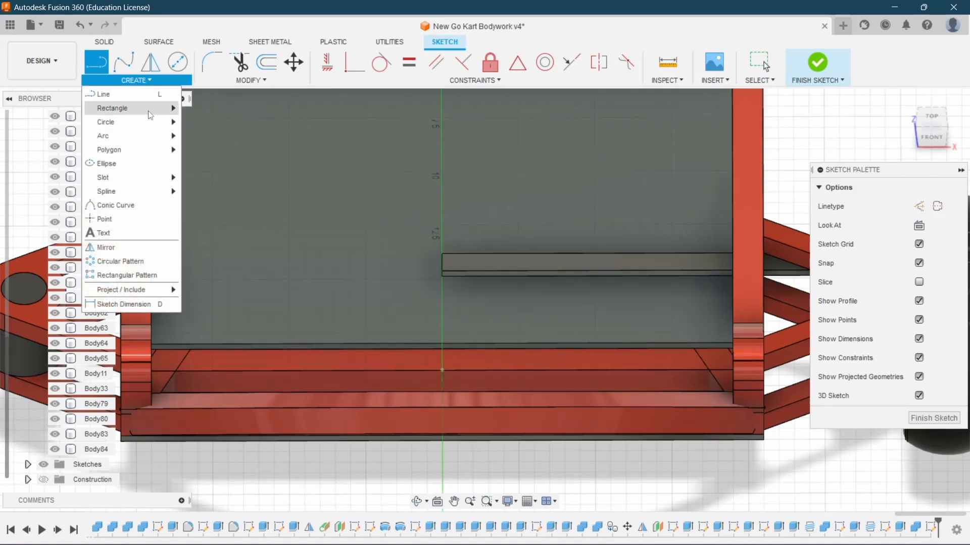
pyautogui.moveTo(151, 109)
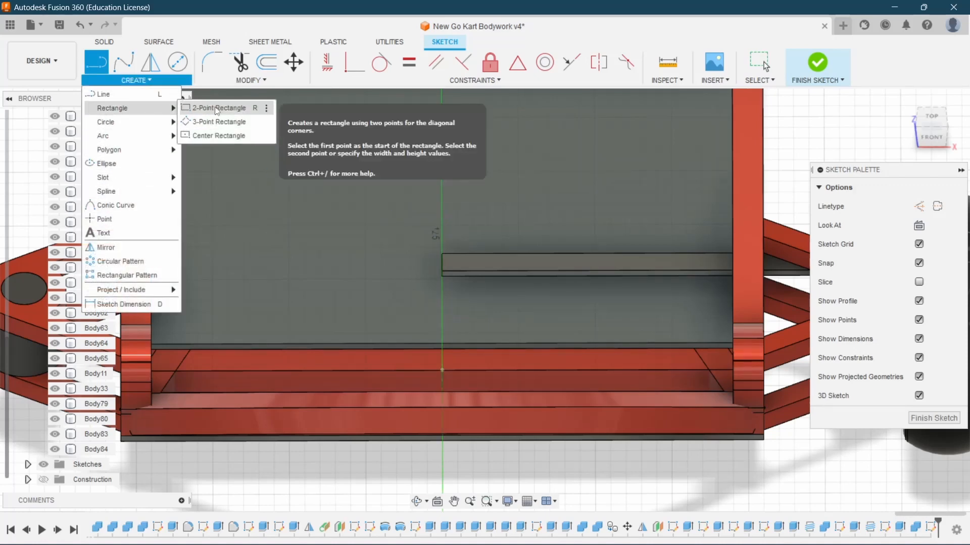
pyautogui.click(218, 135)
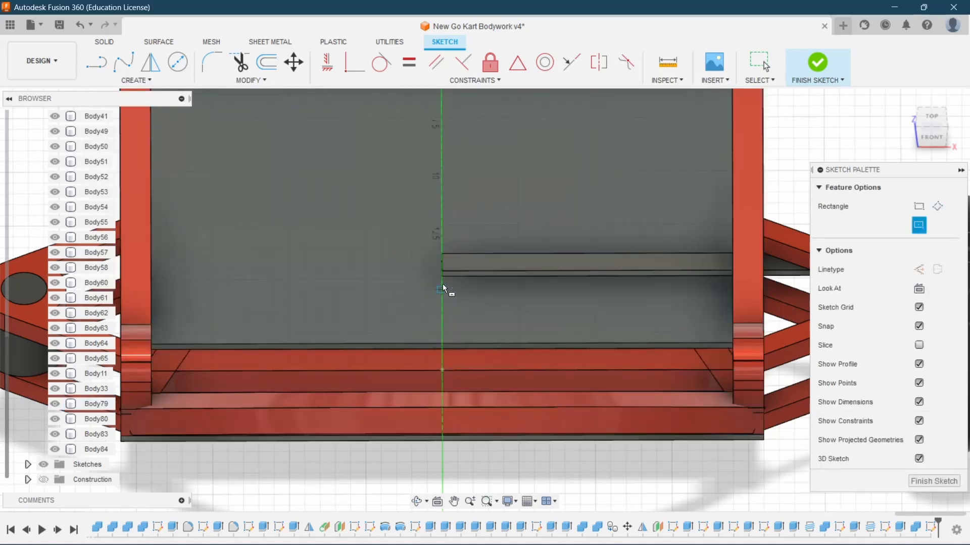
pyautogui.scroll(3, 442, 265)
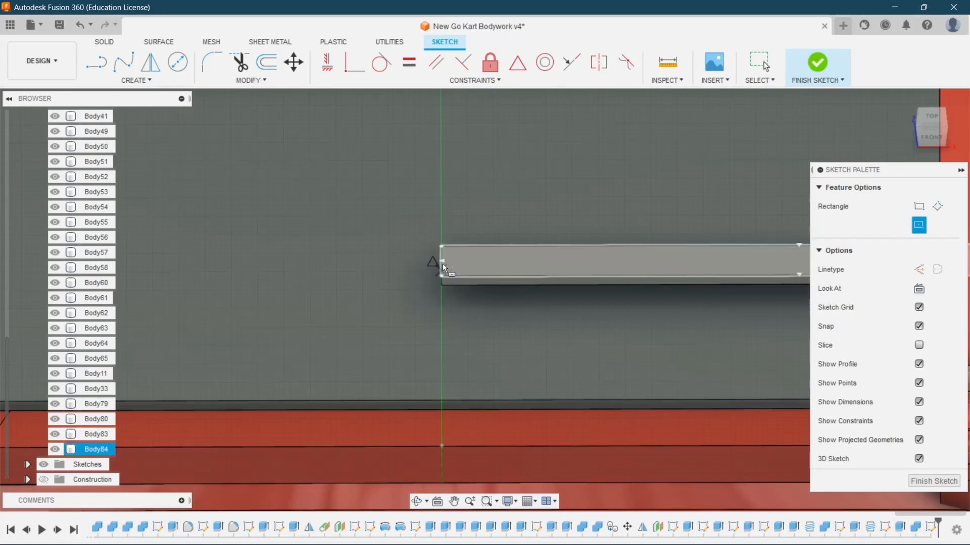
pyautogui.click(444, 265)
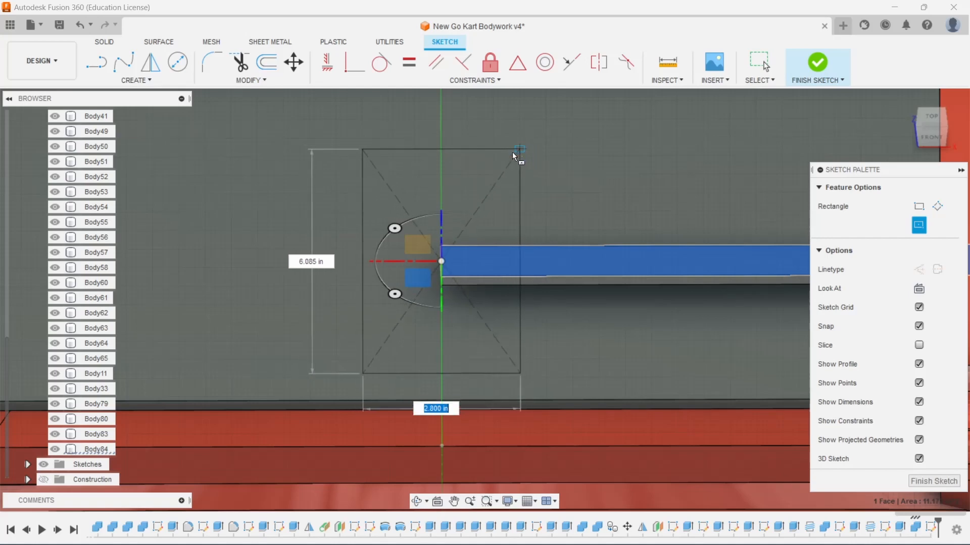
pyautogui.click(515, 155)
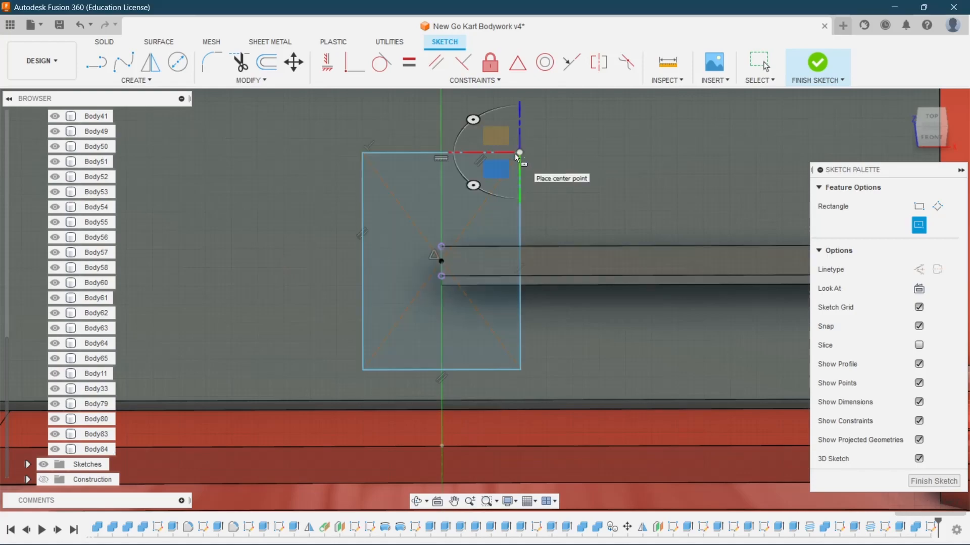
pyautogui.moveTo(934, 131)
pyautogui.mouseDown()
pyautogui.moveTo(936, 109)
pyautogui.moveTo(959, 115)
pyautogui.moveTo(955, 96)
pyautogui.moveTo(935, 134)
pyautogui.mouseUp()
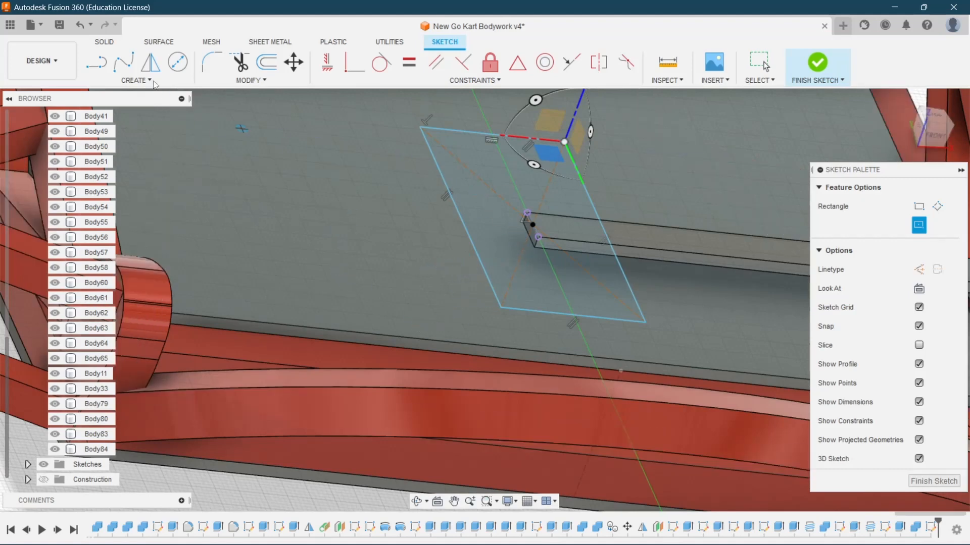
# - Start an extrusion for the center rectangle sketched around the tie rod's inner end on the floor panel
pyautogui.scroll(2, 543, 284)
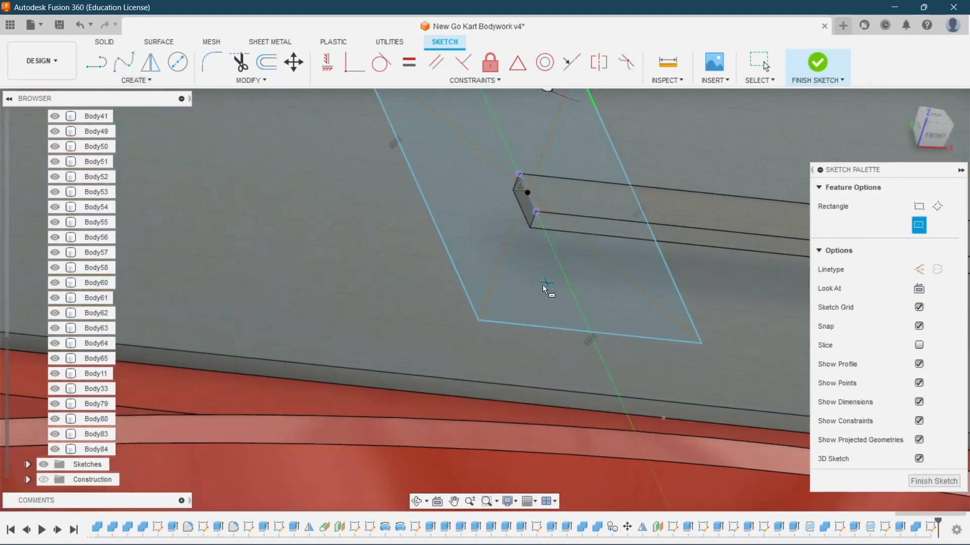
pyautogui.scroll(-3, 535, 190)
pyautogui.scroll(-3, 520, 271)
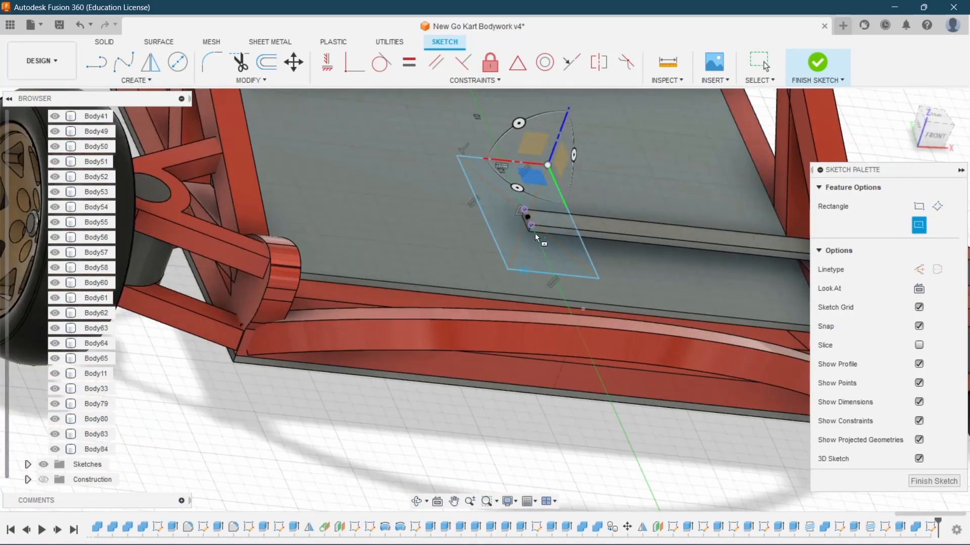
pyautogui.scroll(4, 528, 226)
pyautogui.scroll(-1, 486, 269)
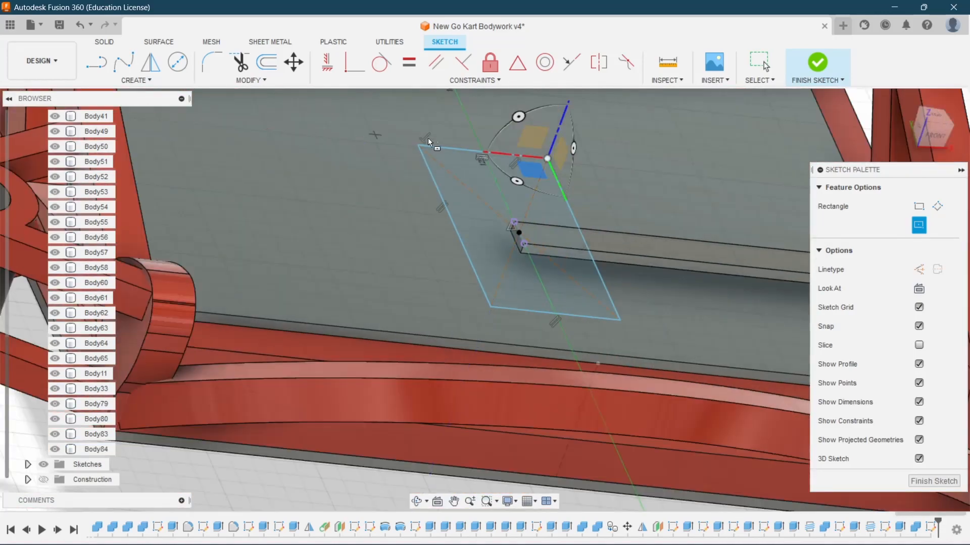
pyautogui.scroll(-3, 453, 200)
pyautogui.scroll(3, 505, 204)
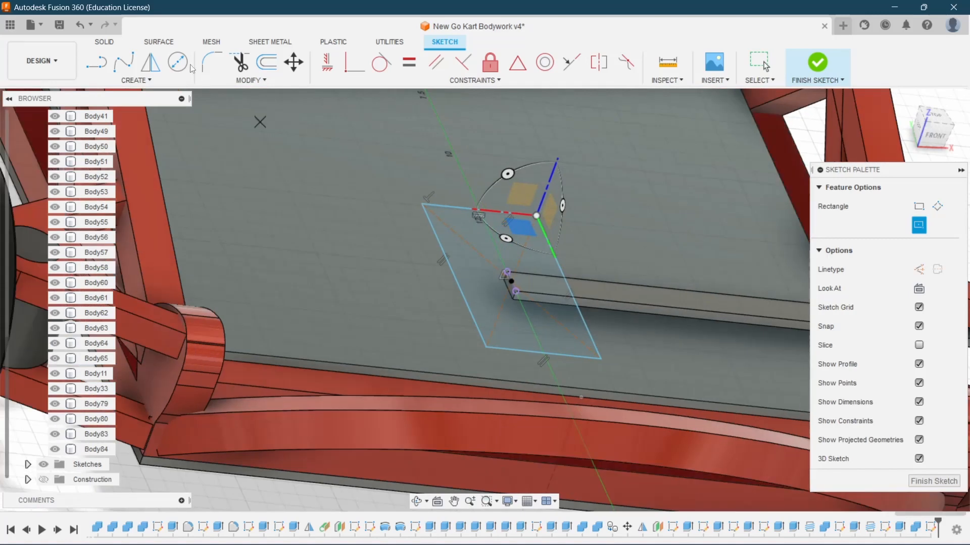
pyautogui.click(107, 43)
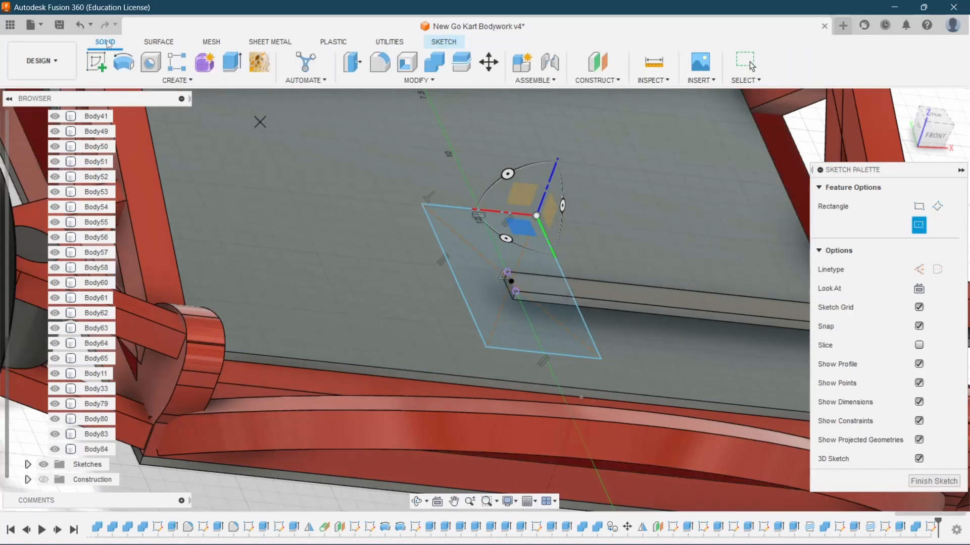
pyautogui.click(232, 63)
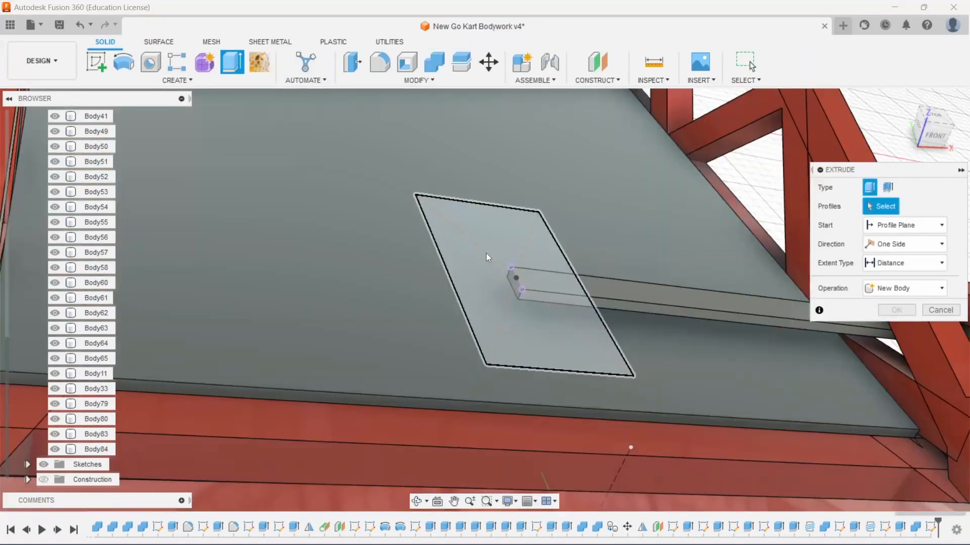
# - Extrude the rectangular profile at the end of the thin bar 1 in and switch the extrusion direction to Two Sides
pyautogui.click(486, 253)
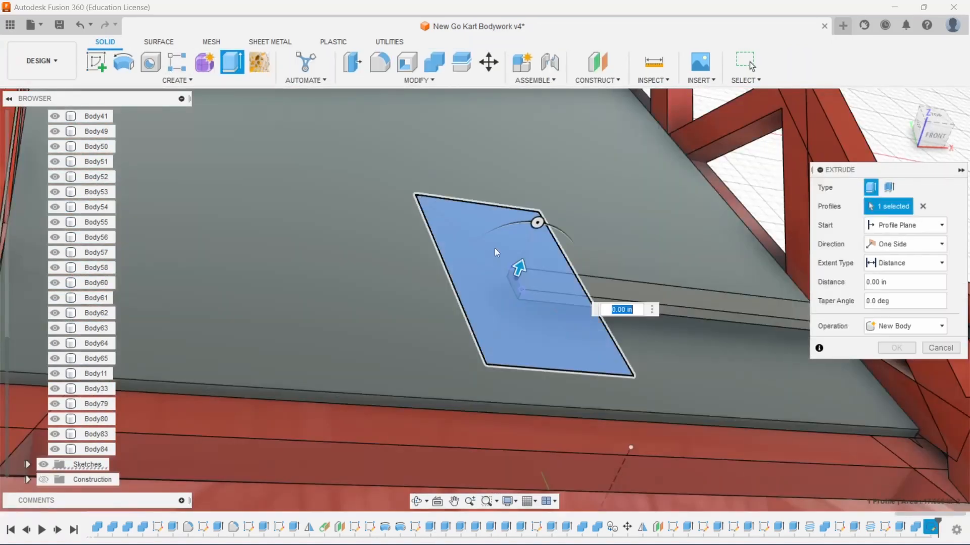
pyautogui.moveTo(519, 268); pyautogui.dragTo(534, 226)
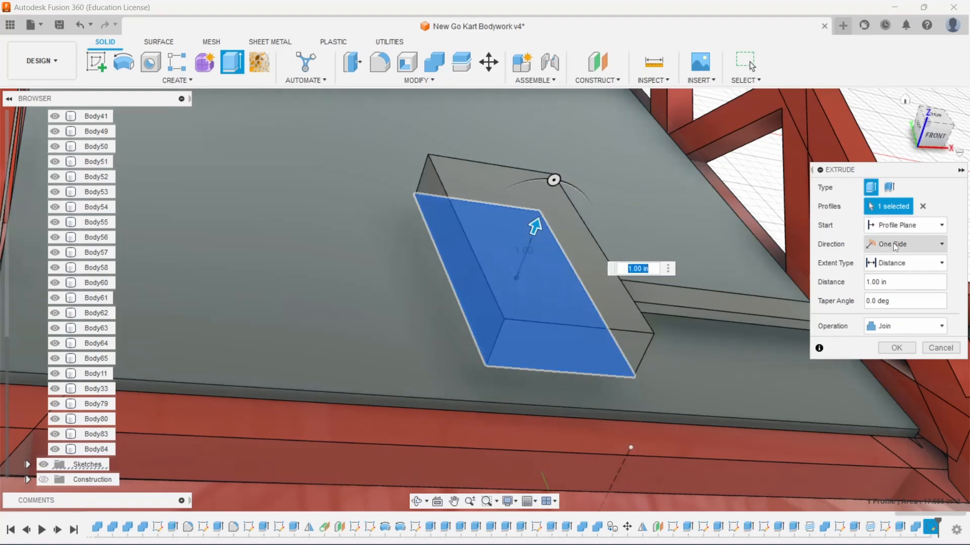
pyautogui.click(892, 246)
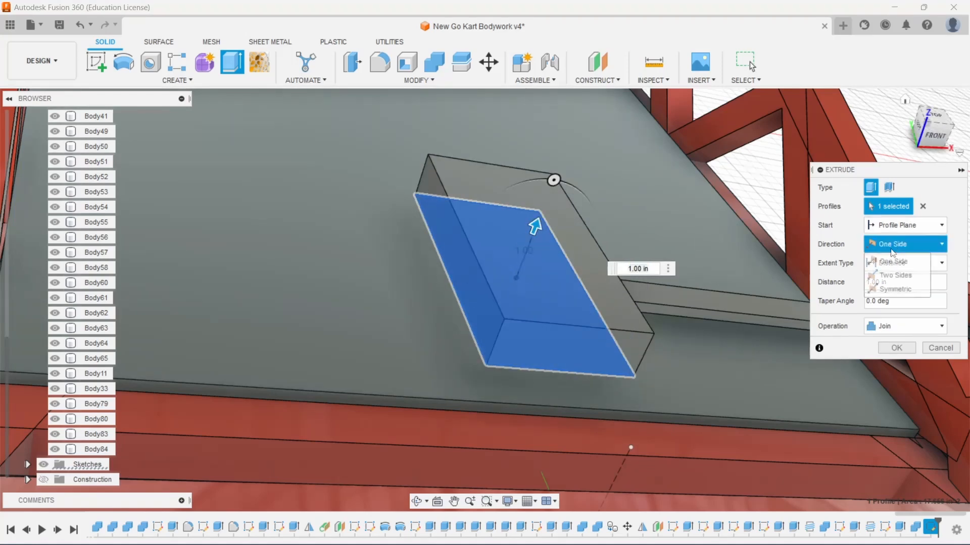
pyautogui.click(882, 277)
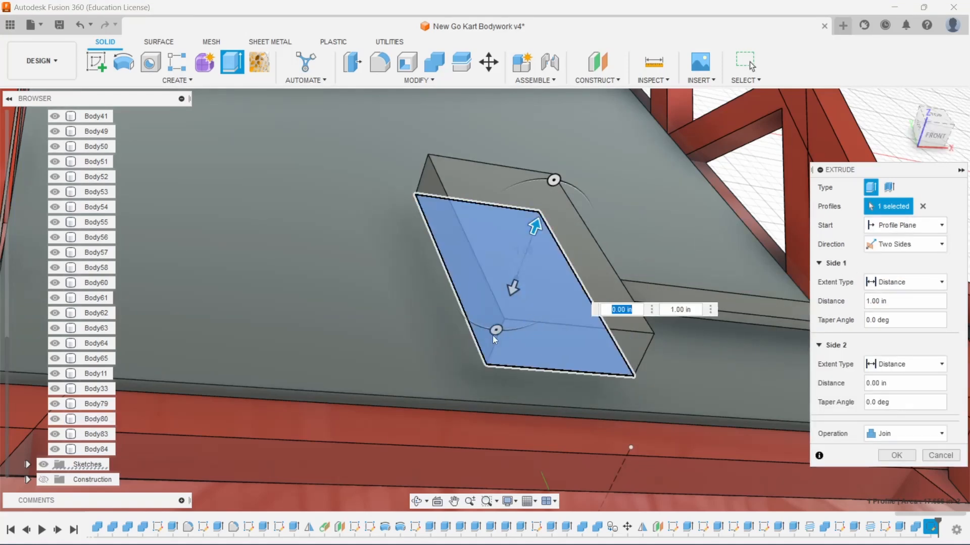
# - Set the second side's extrusion distance to 1.1 in
pyautogui.moveTo(946, 133); pyautogui.dragTo(958, 105)
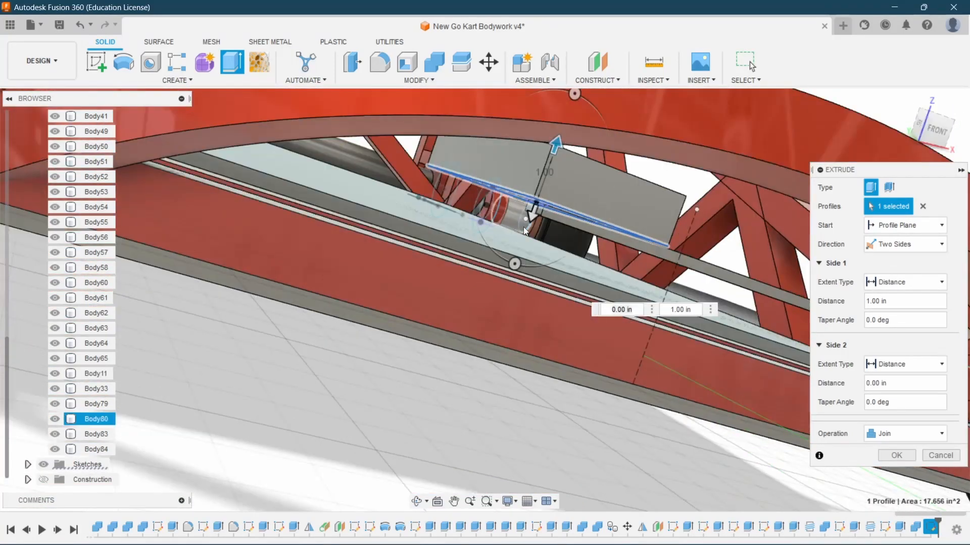
pyautogui.moveTo(531, 218); pyautogui.dragTo(525, 236)
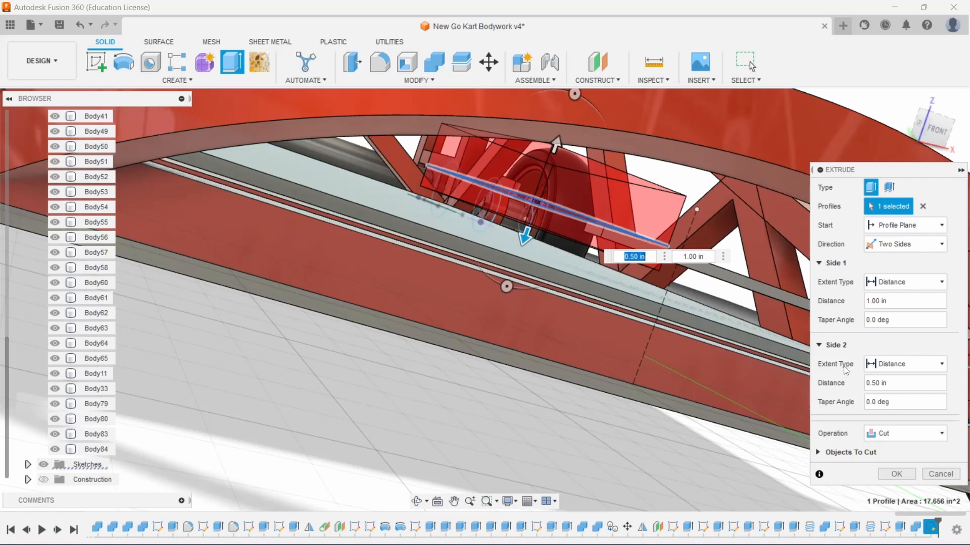
pyautogui.click(873, 439)
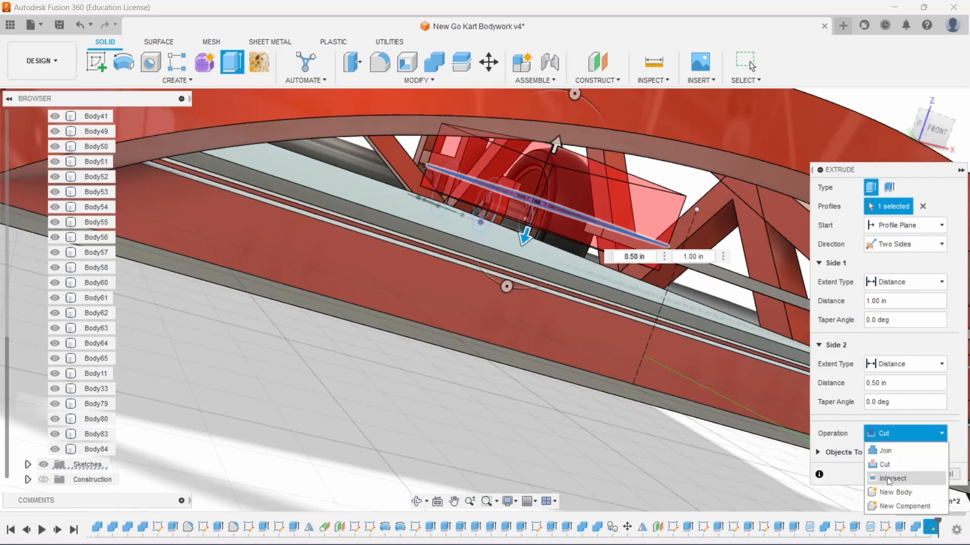
pyautogui.click(888, 451)
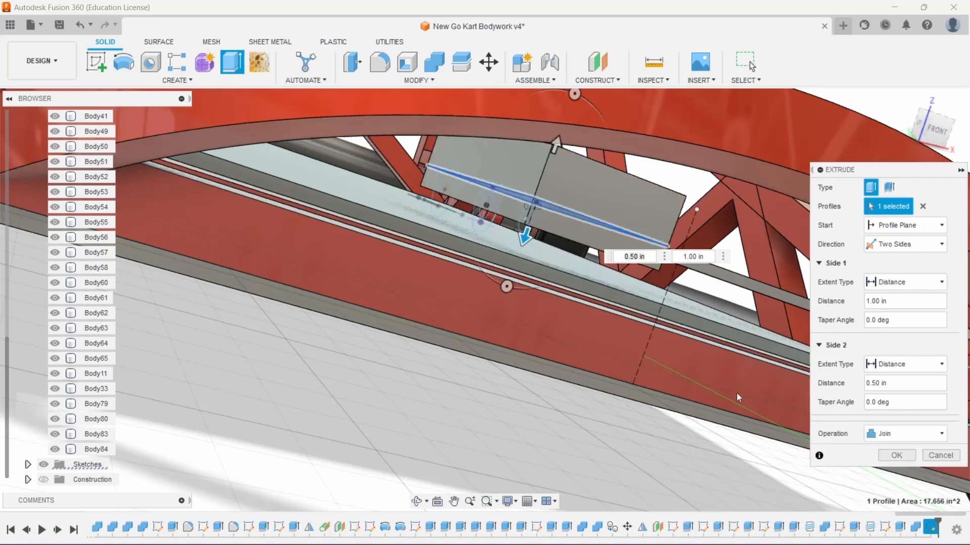
pyautogui.click(525, 243)
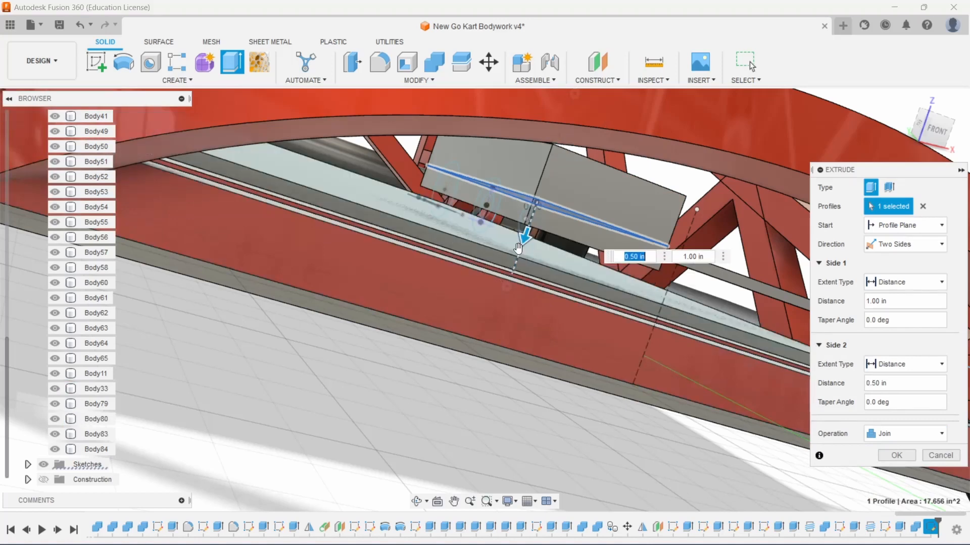
pyautogui.write('1.1')
pyautogui.press('Return')
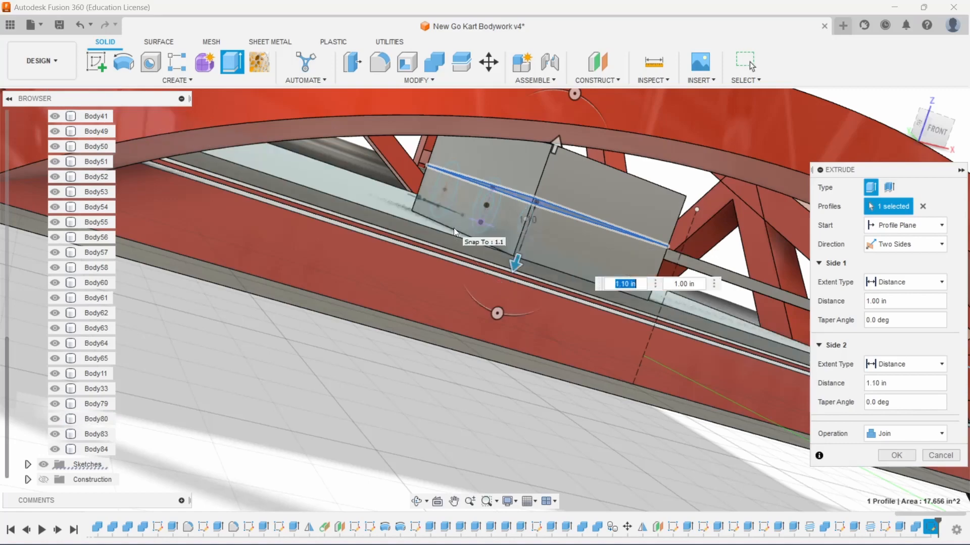
# - Change the extrusion operation to New Body and complete the block
pyautogui.moveTo(941, 128)
pyautogui.mouseDown()
pyautogui.moveTo(931, 156)
pyautogui.moveTo(884, 172)
pyautogui.mouseUp()
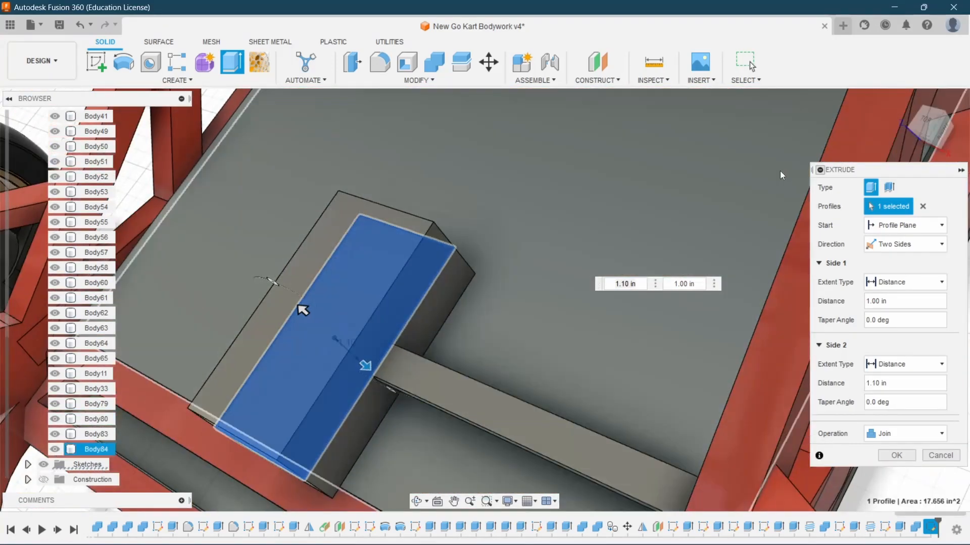
pyautogui.scroll(-3, 727, 197)
pyautogui.scroll(3, 520, 328)
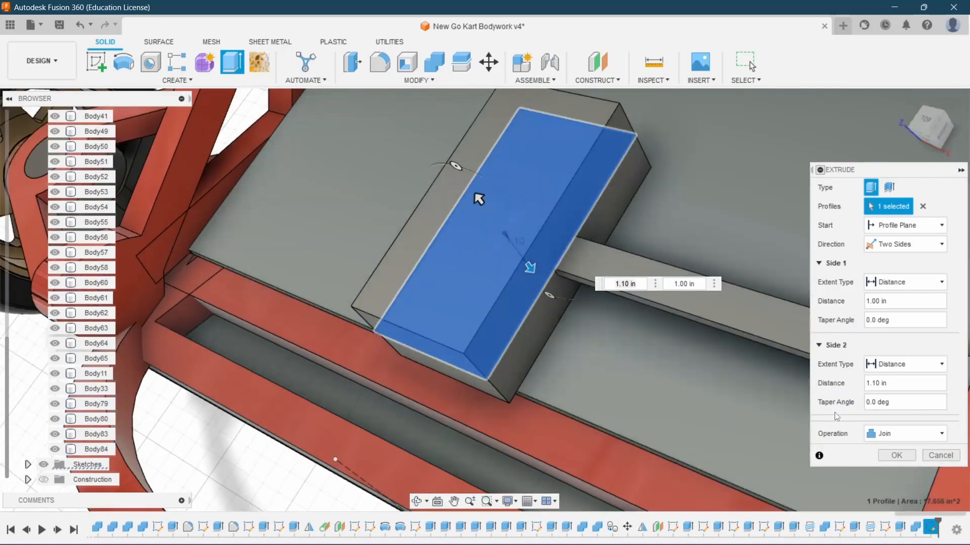
pyautogui.click(909, 435)
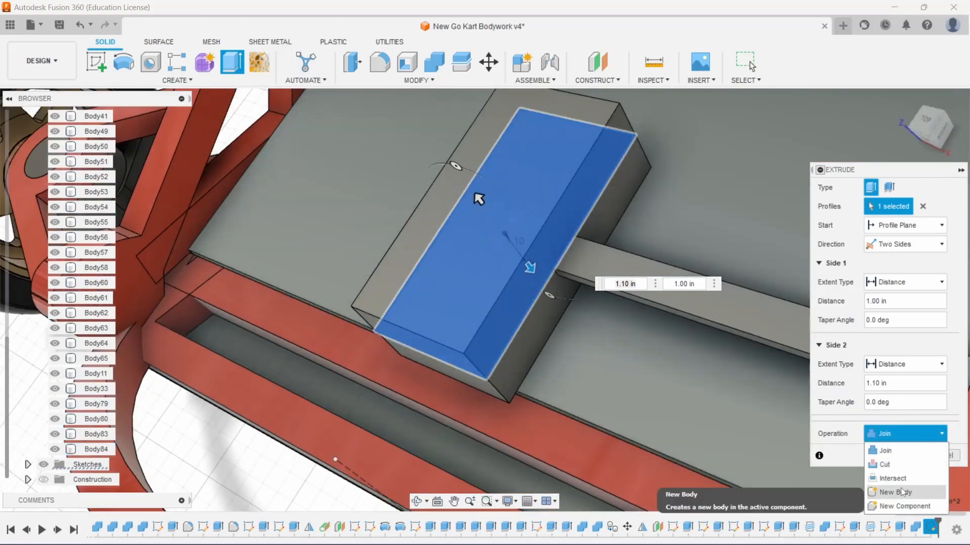
pyautogui.click(901, 488)
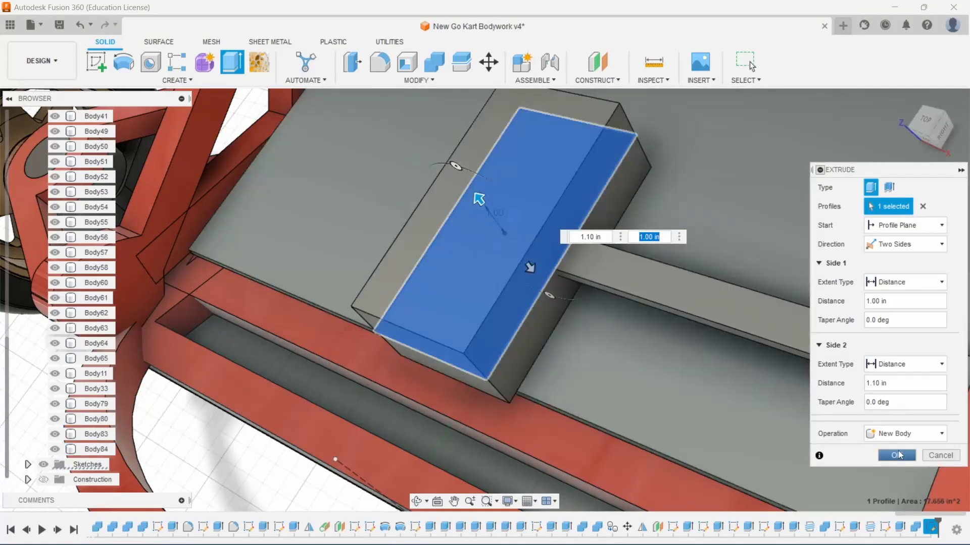
pyautogui.click(897, 456)
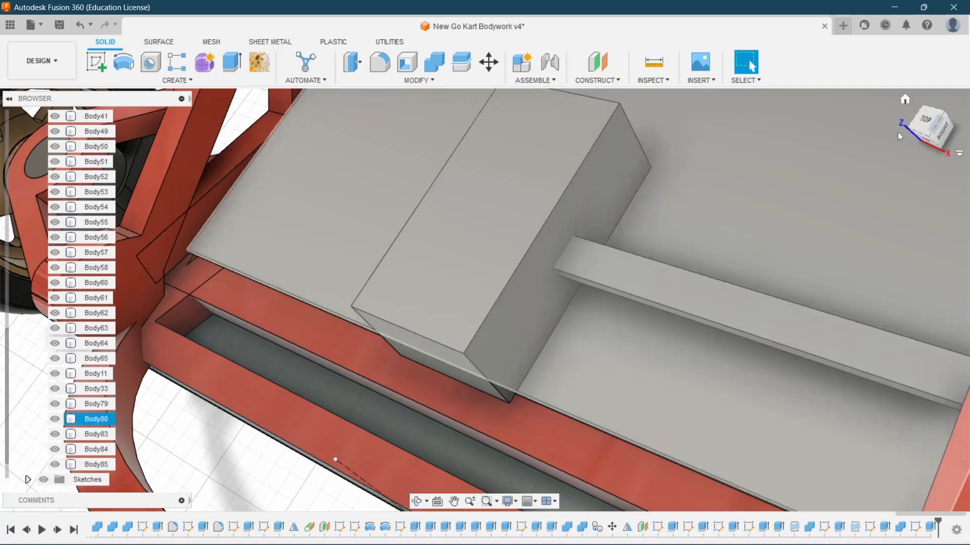
pyautogui.moveTo(933, 128); pyautogui.dragTo(885, 92)
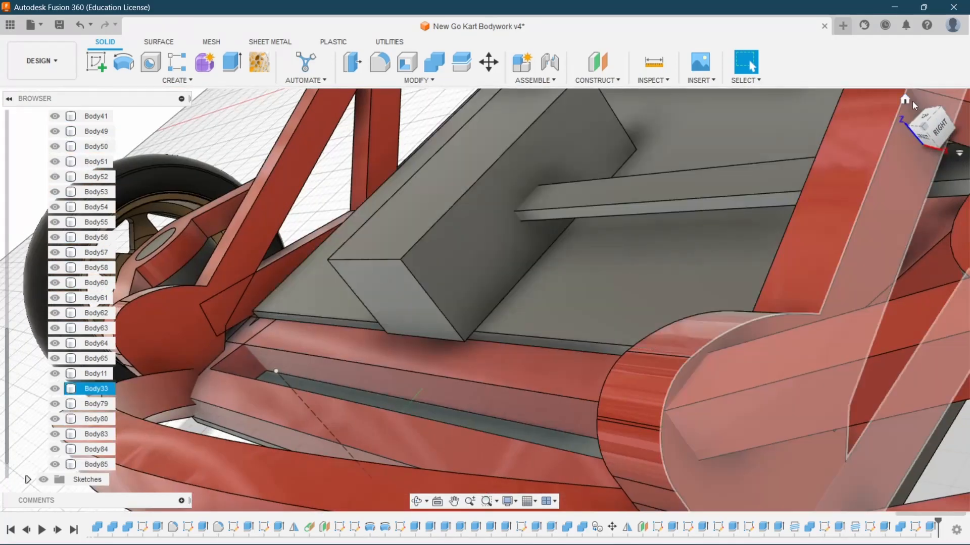
pyautogui.click(905, 100)
pyautogui.scroll(3, 420, 396)
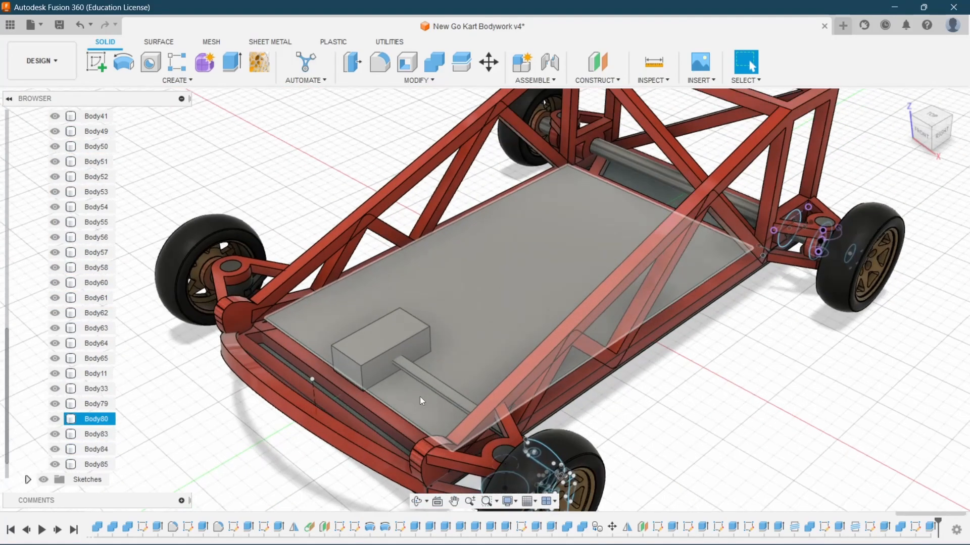
pyautogui.moveTo(940, 134)
pyautogui.mouseDown()
pyautogui.moveTo(930, 149)
pyautogui.moveTo(924, 126)
pyautogui.moveTo(930, 151)
pyautogui.mouseUp()
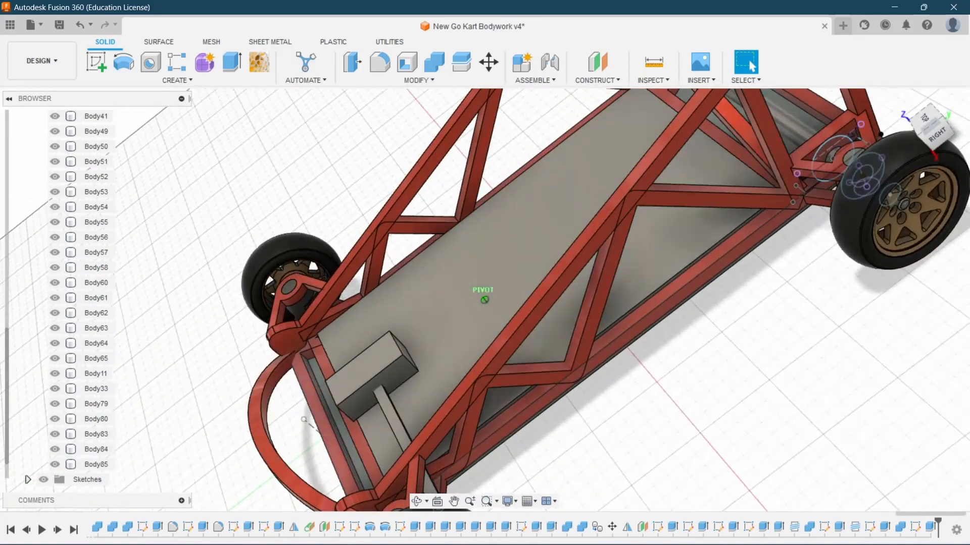
pyautogui.scroll(3, 408, 350)
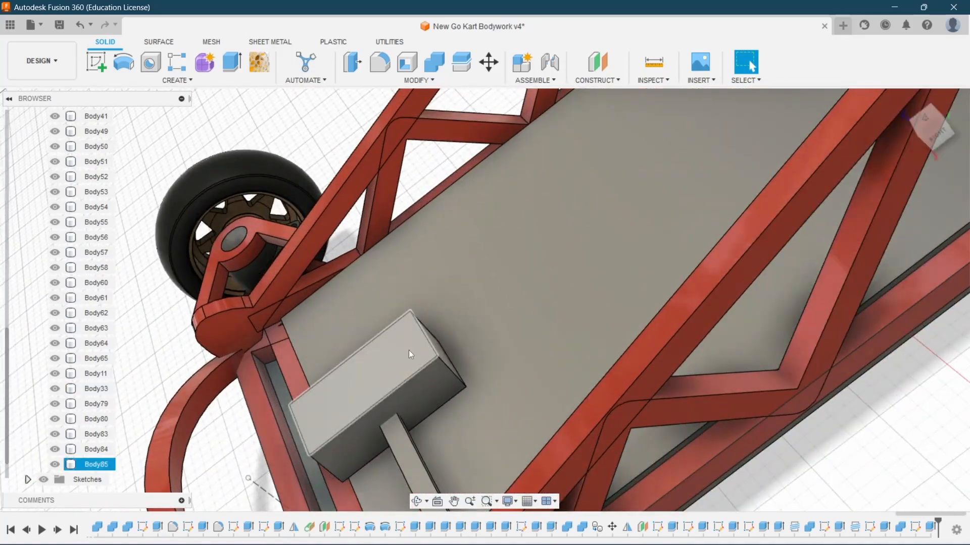
pyautogui.click(352, 62)
pyautogui.scroll(3, 427, 352)
pyautogui.click(445, 349)
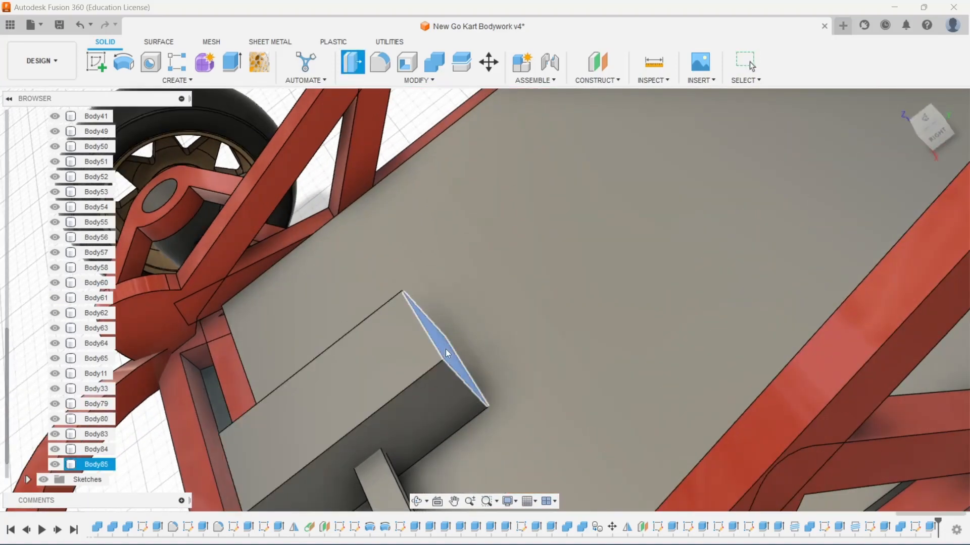
pyautogui.moveTo(449, 345); pyautogui.dragTo(426, 363)
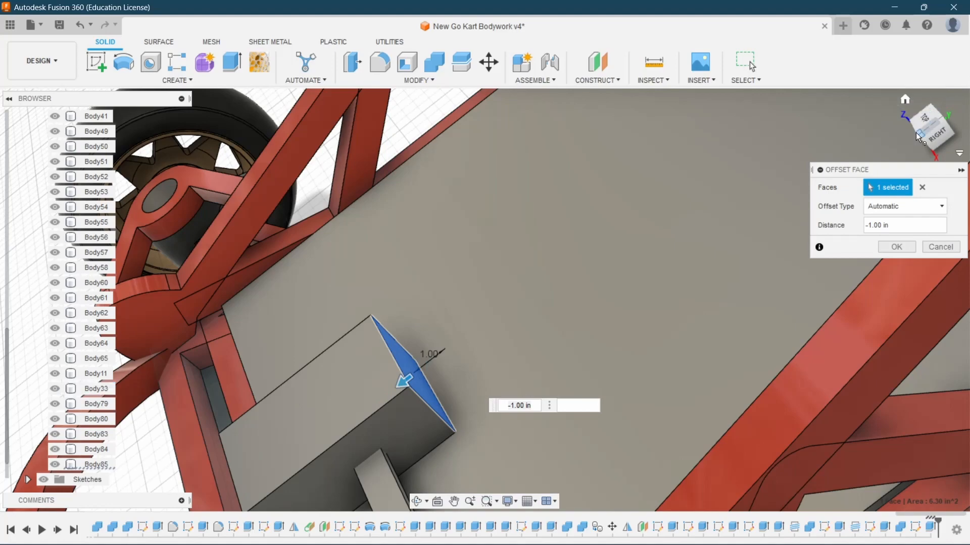
pyautogui.moveTo(927, 120)
pyautogui.mouseDown()
pyautogui.moveTo(911, 121)
pyautogui.moveTo(924, 121)
pyautogui.mouseUp()
pyautogui.scroll(-3, 562, 250)
pyautogui.scroll(3, 390, 404)
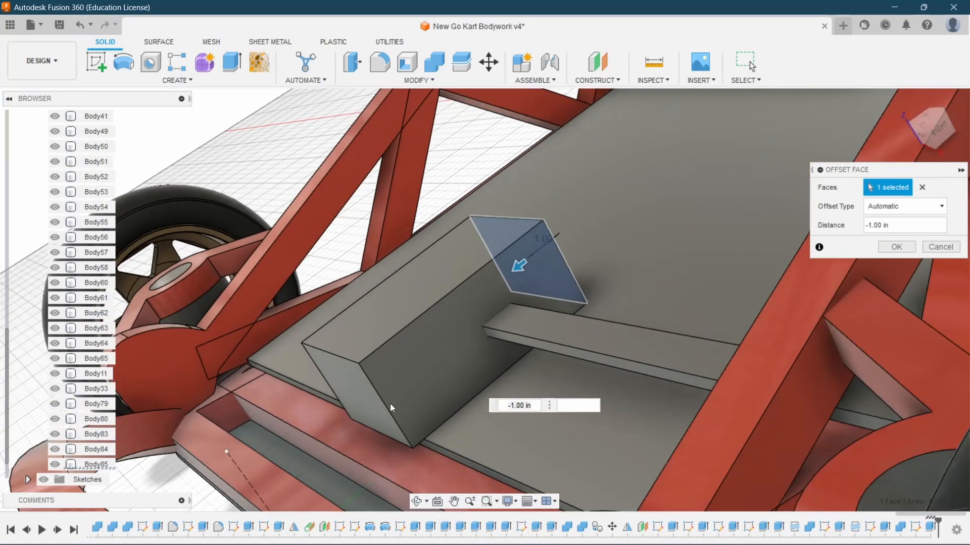
pyautogui.click(379, 407)
pyautogui.moveTo(380, 408); pyautogui.dragTo(524, 288)
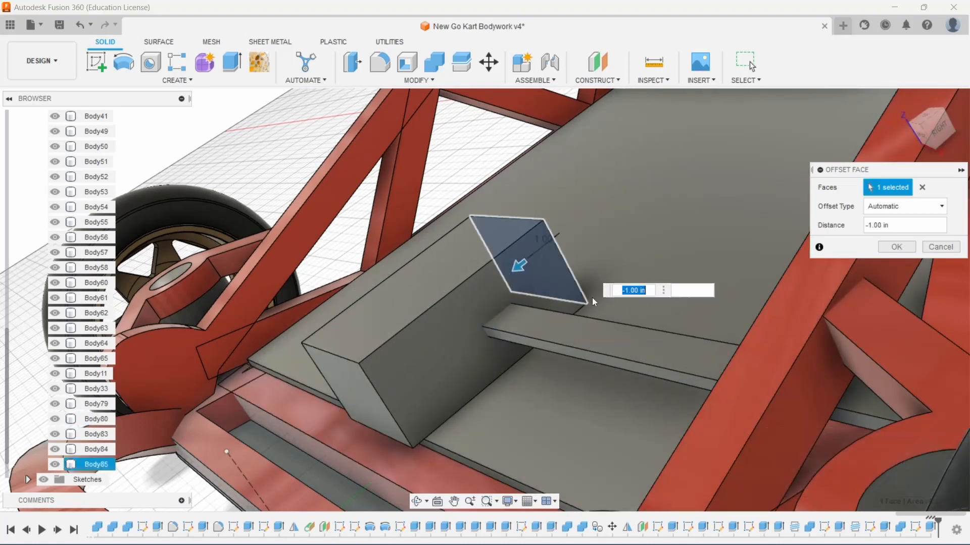
pyautogui.click(937, 247)
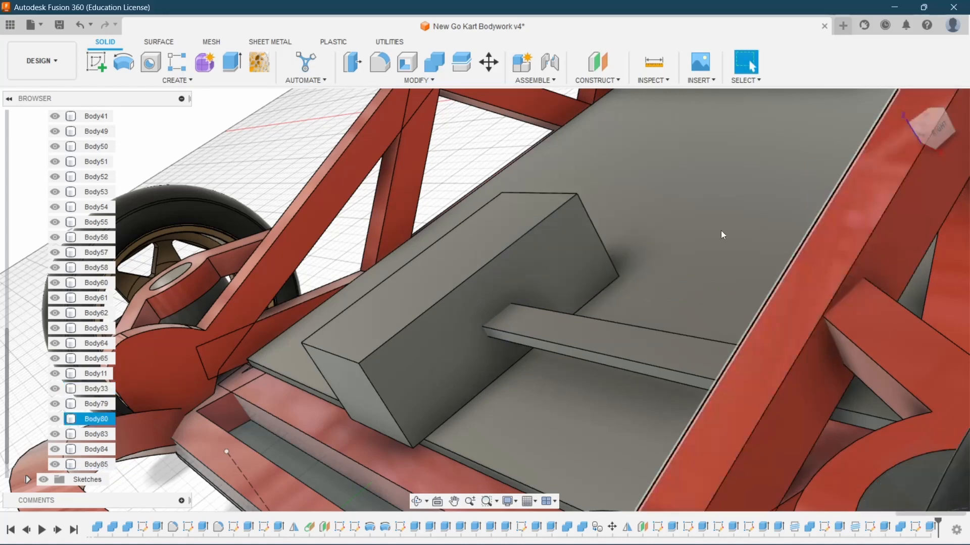
# - Offset the block's end face nearest the front frame rail inward by 1 in with Press Pull
pyautogui.click(364, 68)
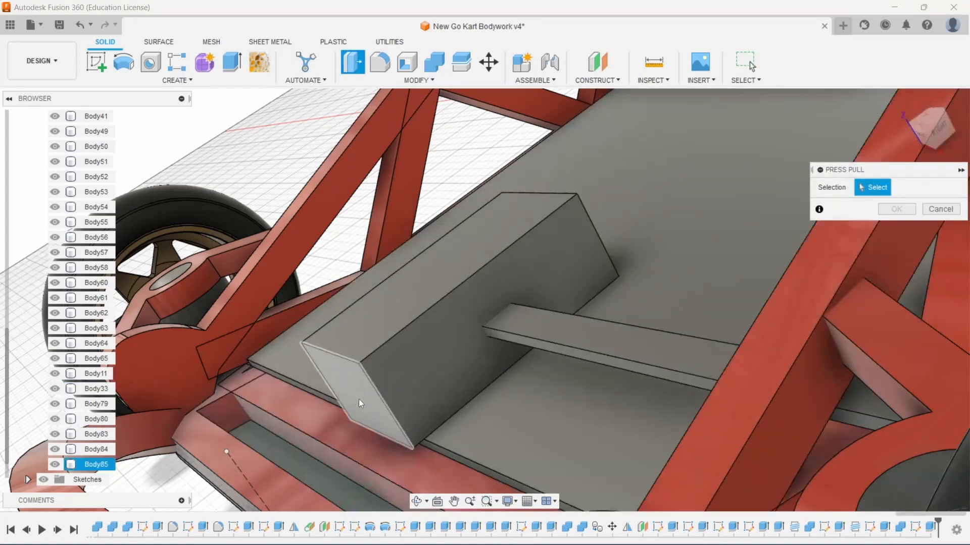
pyautogui.click(357, 403)
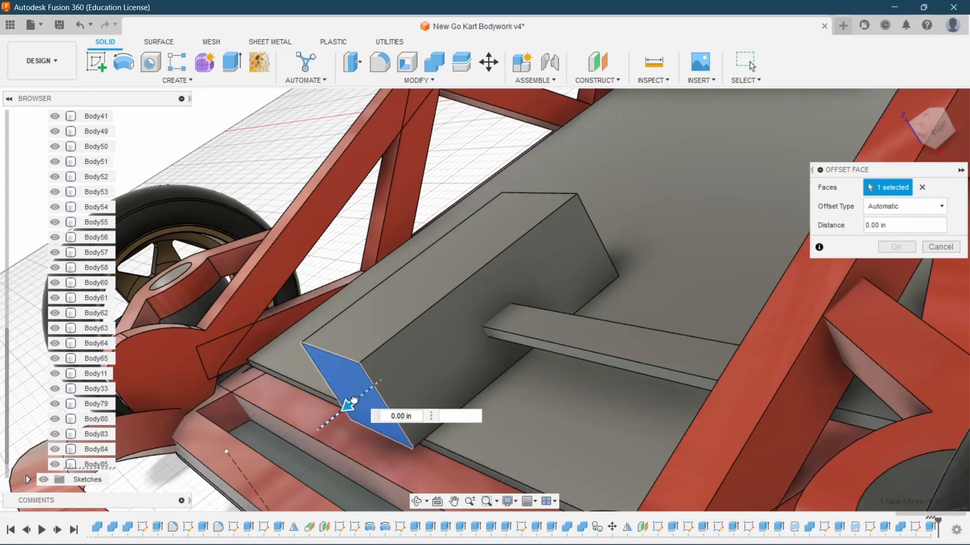
pyautogui.moveTo(348, 402); pyautogui.dragTo(385, 382)
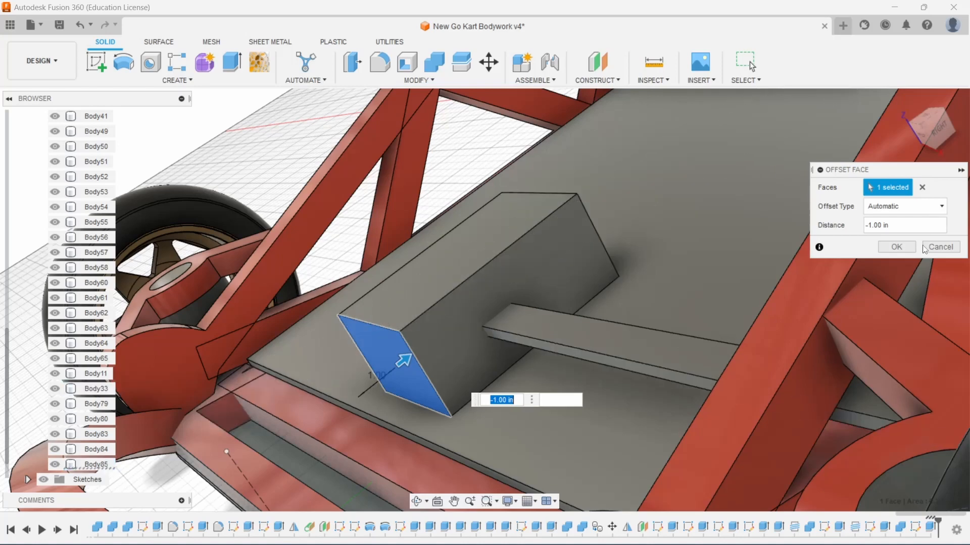
pyautogui.click(908, 253)
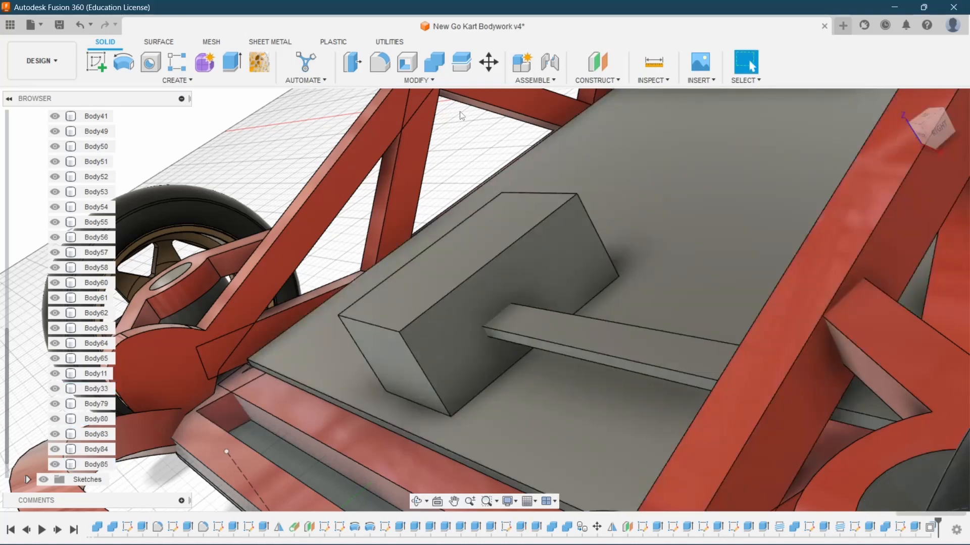
# - Chamfer the edge on the block's shortened end with a 1.5 in equal-distance chamfer
pyautogui.click(421, 80)
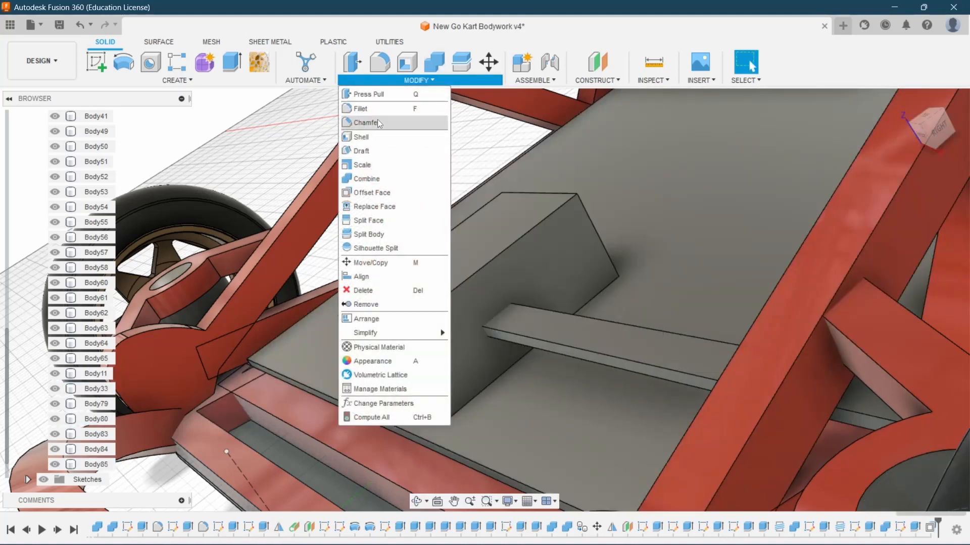
pyautogui.click(373, 322)
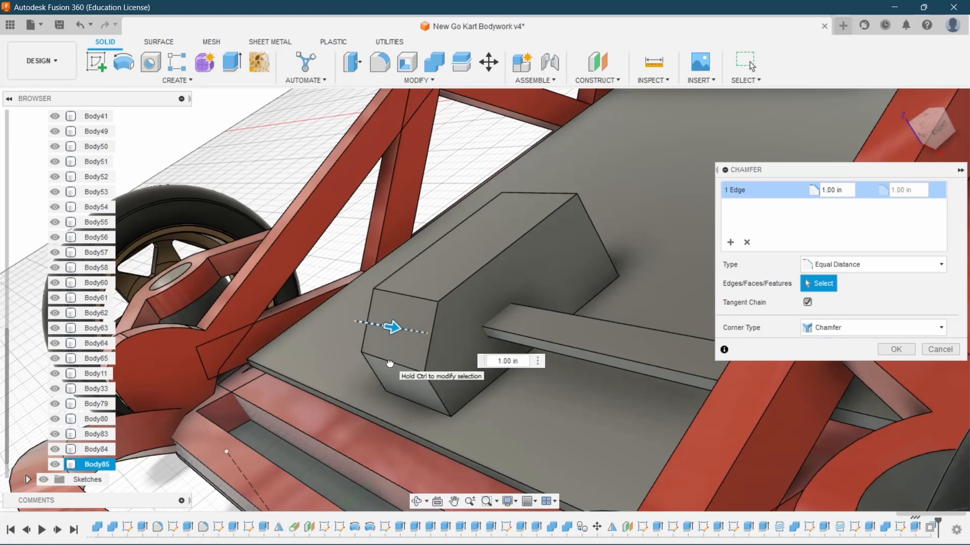
pyautogui.moveTo(390, 364); pyautogui.dragTo(396, 367)
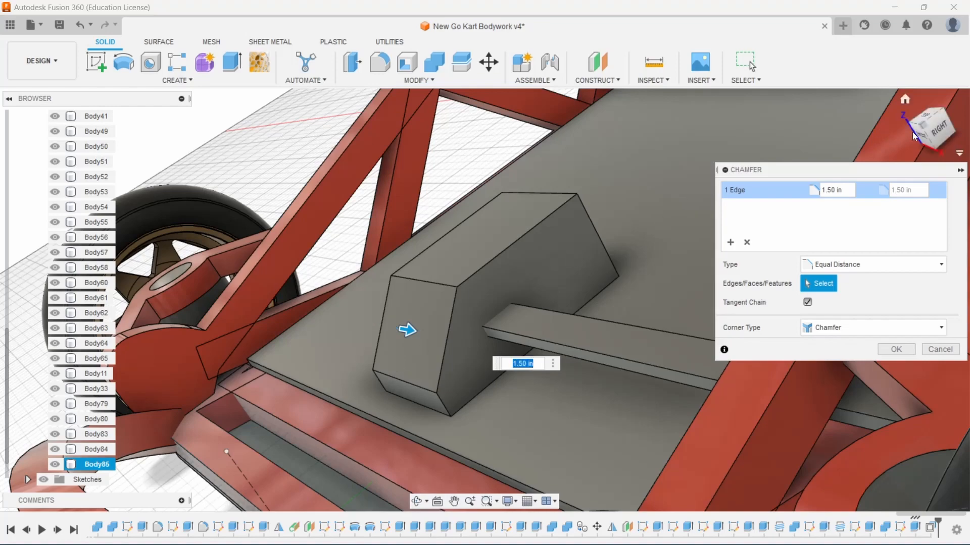
pyautogui.moveTo(924, 126); pyautogui.dragTo(842, 257)
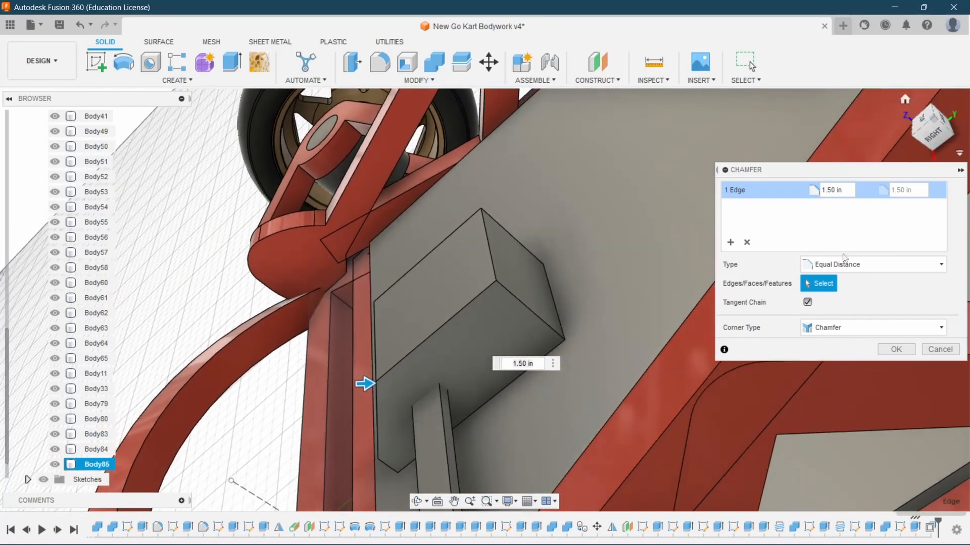
pyautogui.click(896, 349)
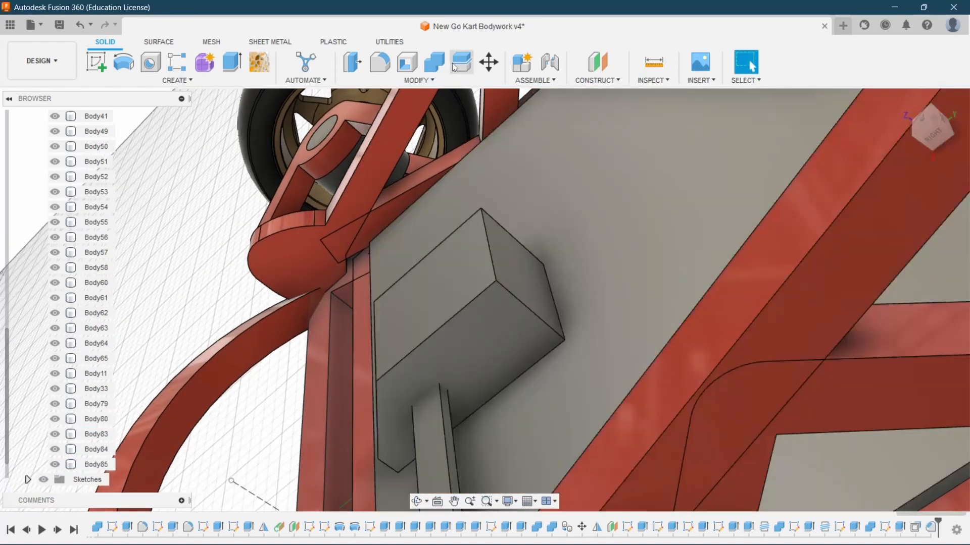
# - Offset the block's end face farthest from the front frame rail inward by 0.5 in with Press Pull
pyautogui.click(355, 62)
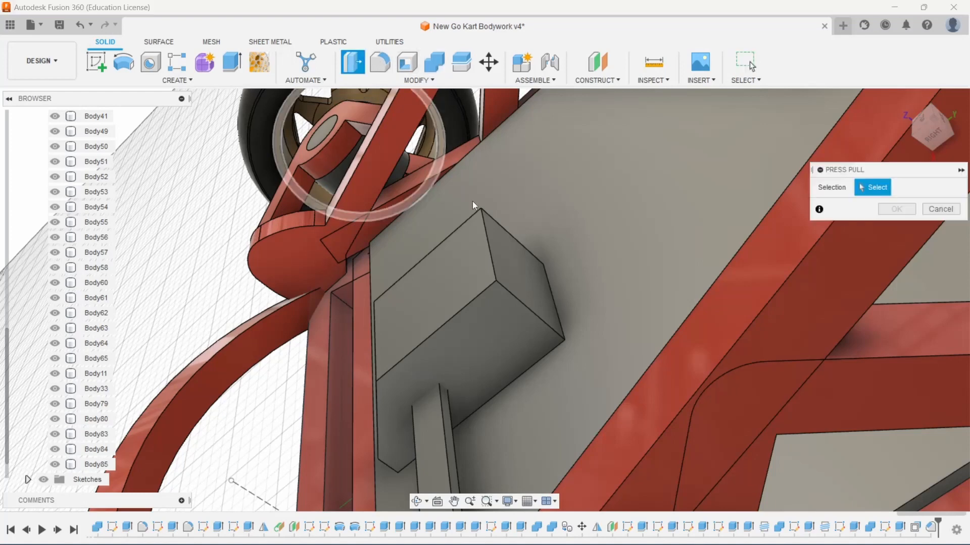
pyautogui.click(525, 280)
pyautogui.moveTo(529, 277); pyautogui.dragTo(499, 303)
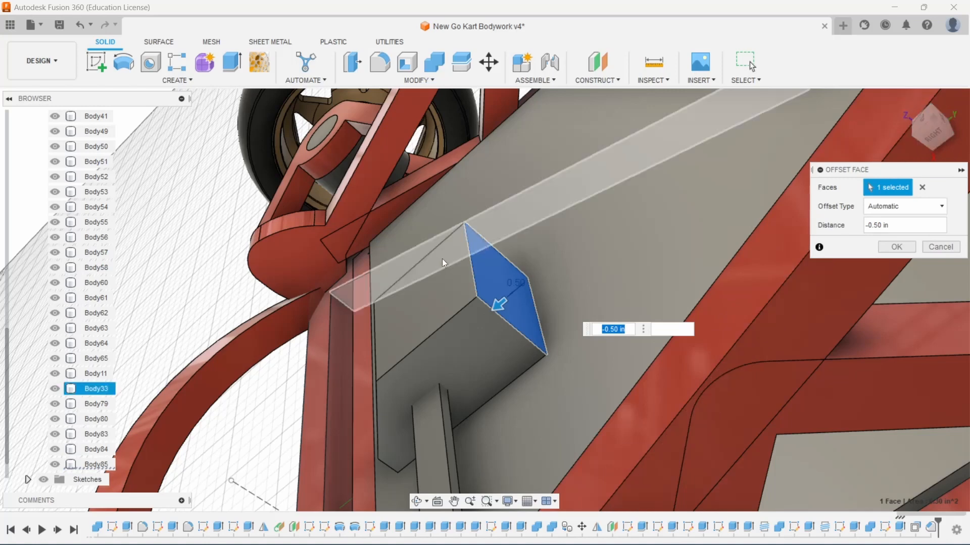
pyautogui.click(889, 253)
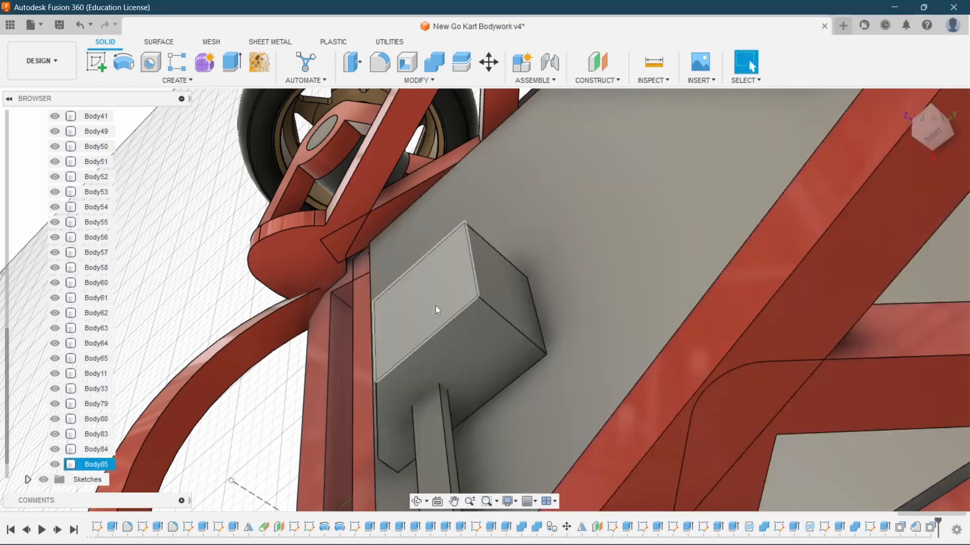
# - Raise the block's top face with Press Pull by setting its distance to 1.2 in
pyautogui.click(356, 71)
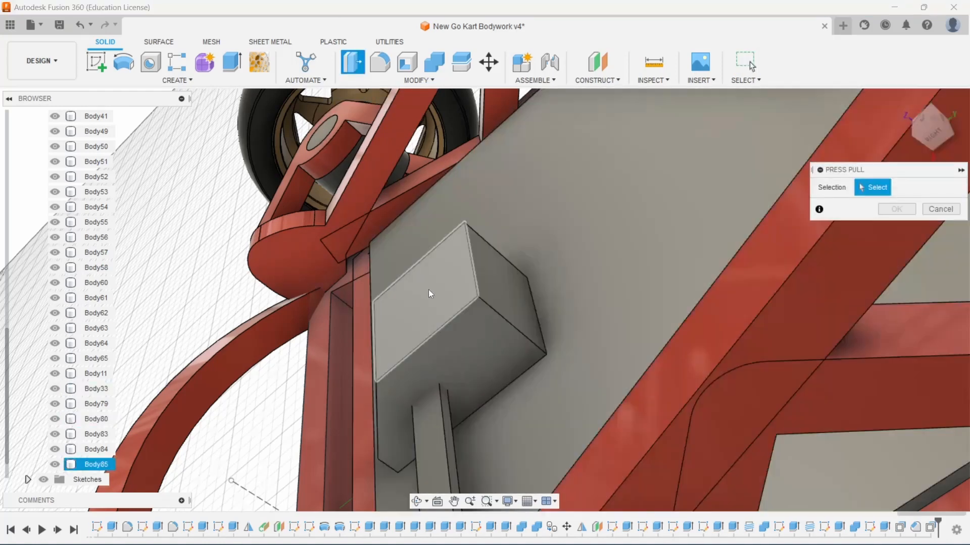
pyautogui.click(425, 290)
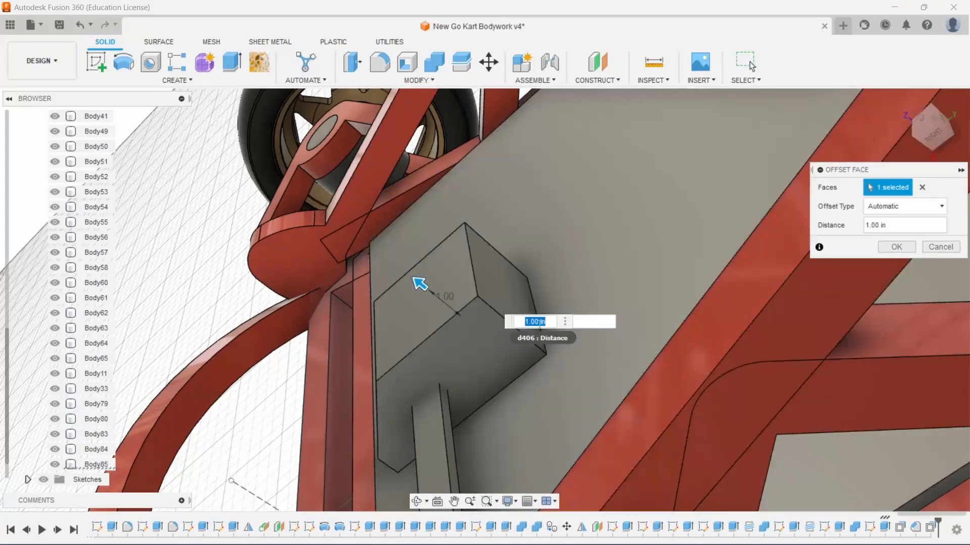
pyautogui.click(535, 321)
pyautogui.write('2')
pyautogui.press('Return')
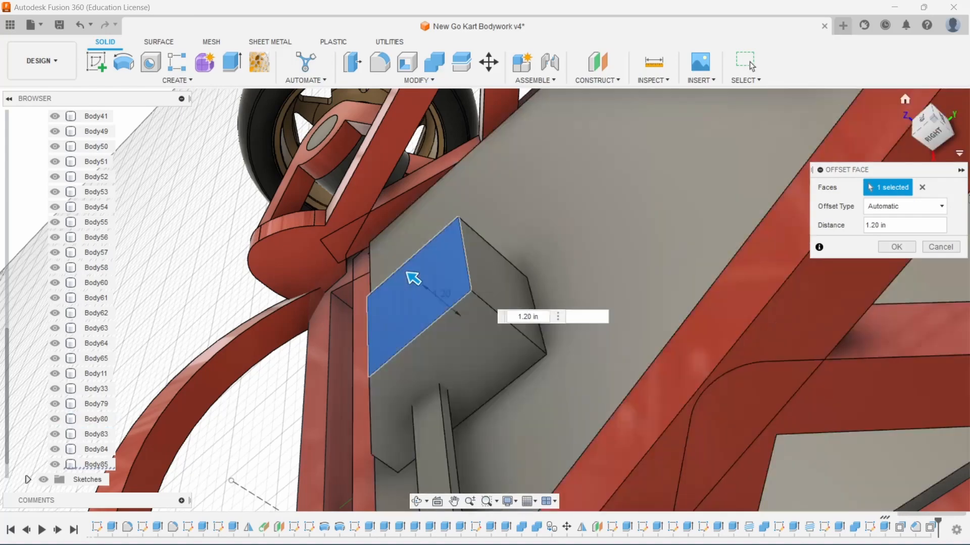
pyautogui.click(895, 247)
pyautogui.click(888, 249)
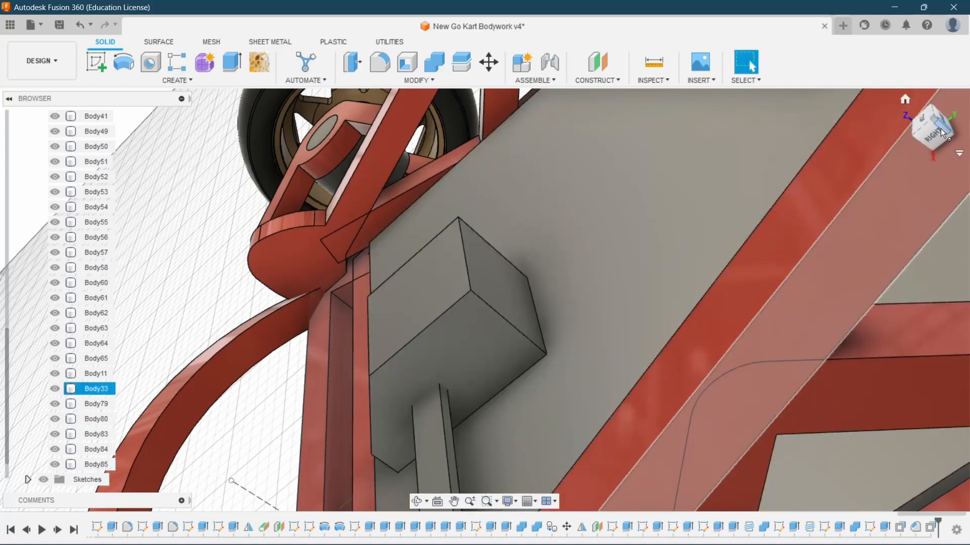
# - Examine the reshaped block from both sides of the kart, checking its proportions and placement on the front floor
pyautogui.moveTo(931, 129); pyautogui.dragTo(795, 196)
pyautogui.scroll(-6, 638, 266)
pyautogui.scroll(3, 675, 255)
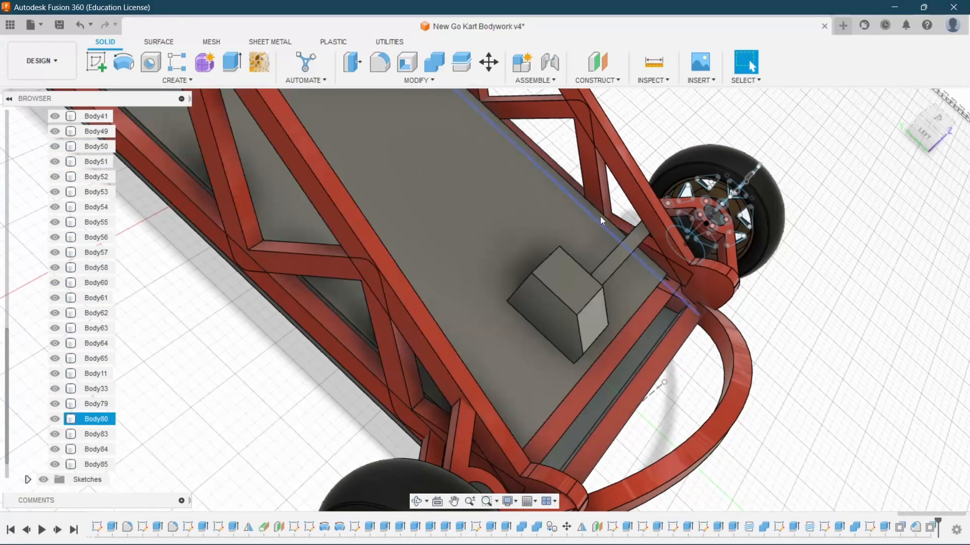
pyautogui.click(596, 268)
pyautogui.scroll(-3, 601, 277)
pyautogui.scroll(3, 604, 280)
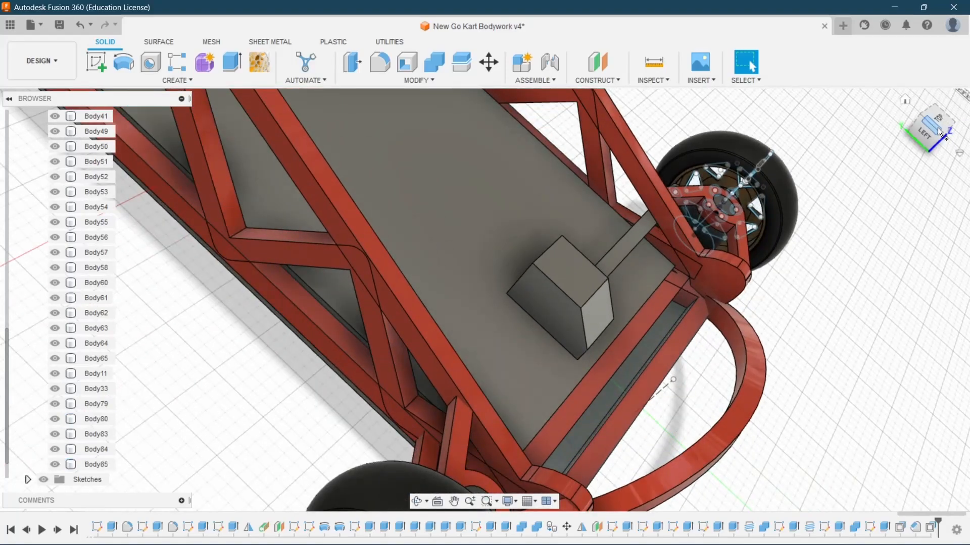
pyautogui.moveTo(938, 128)
pyautogui.mouseDown()
pyautogui.moveTo(924, 109)
pyautogui.moveTo(859, 75)
pyautogui.moveTo(788, 167)
pyautogui.moveTo(727, 212)
pyautogui.moveTo(722, 167)
pyautogui.mouseUp()
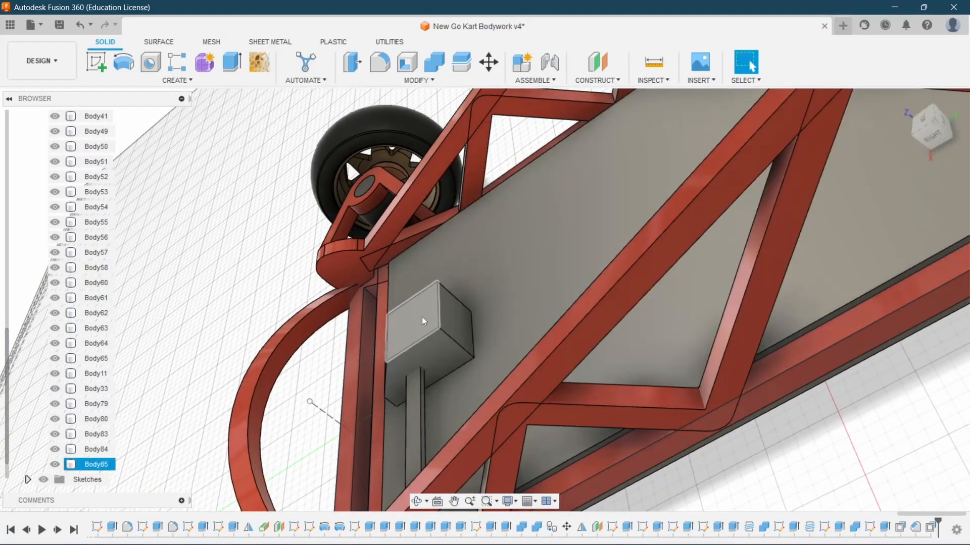
pyautogui.scroll(-5, 423, 316)
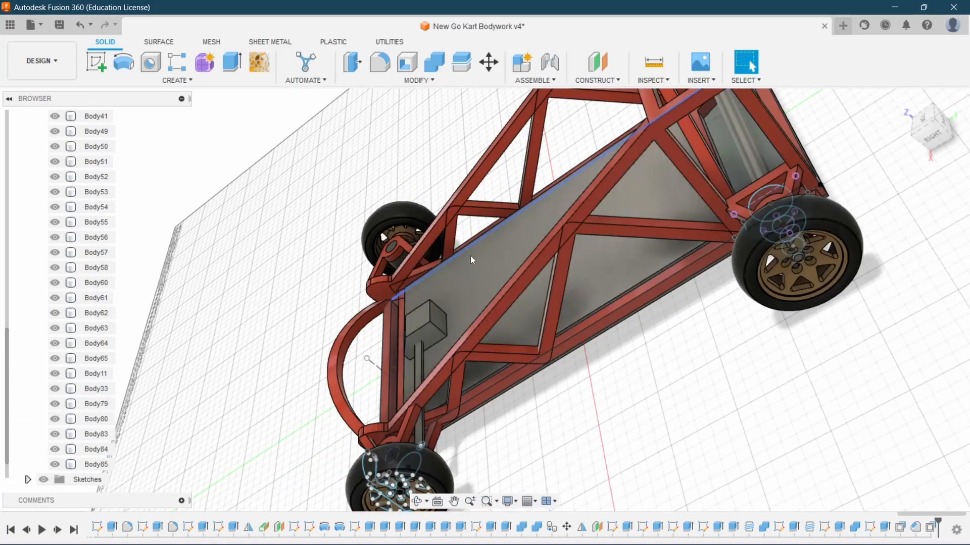
pyautogui.scroll(-1, 407, 331)
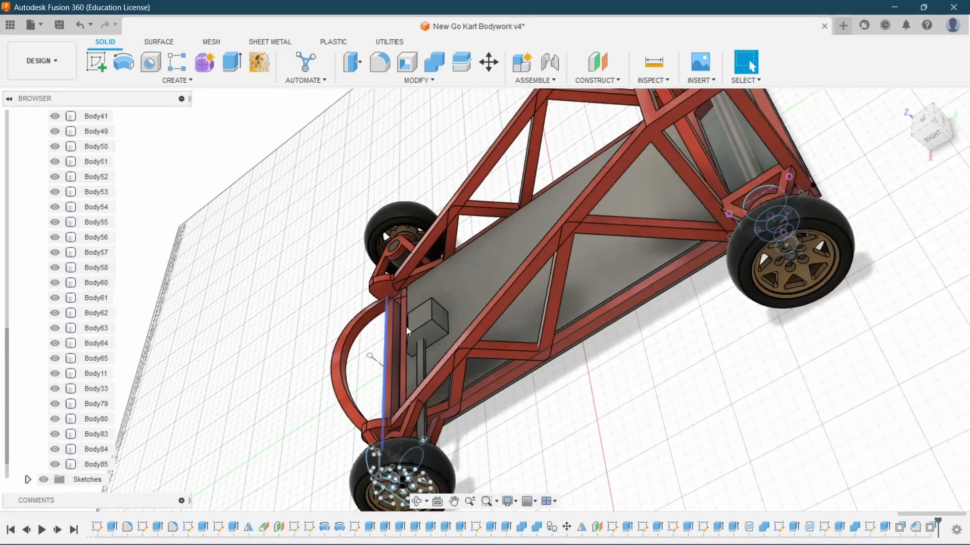
# - Shell the whole block body toward the inside with a 0.2 in wall thickness
pyautogui.scroll(5, 406, 328)
pyautogui.click(407, 66)
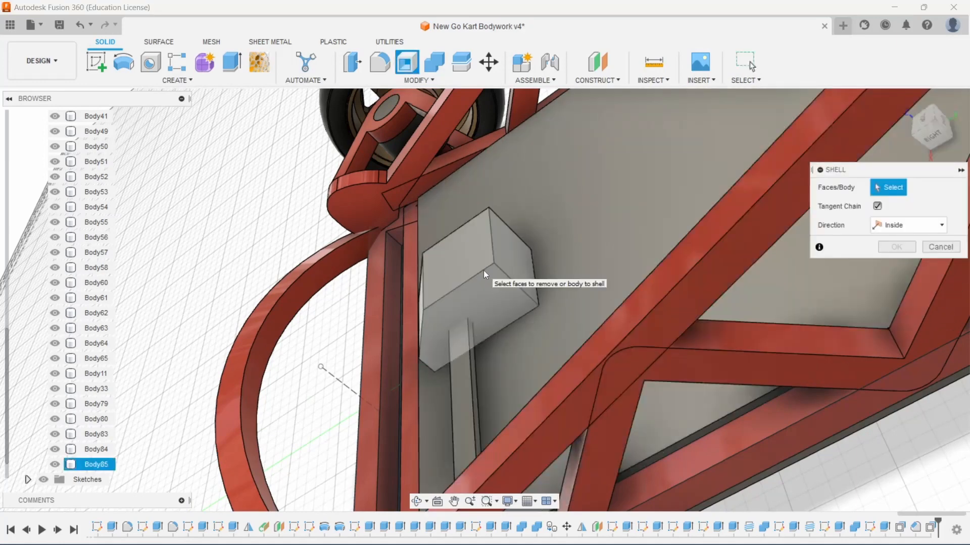
pyautogui.click(483, 271)
pyautogui.scroll(3, 441, 302)
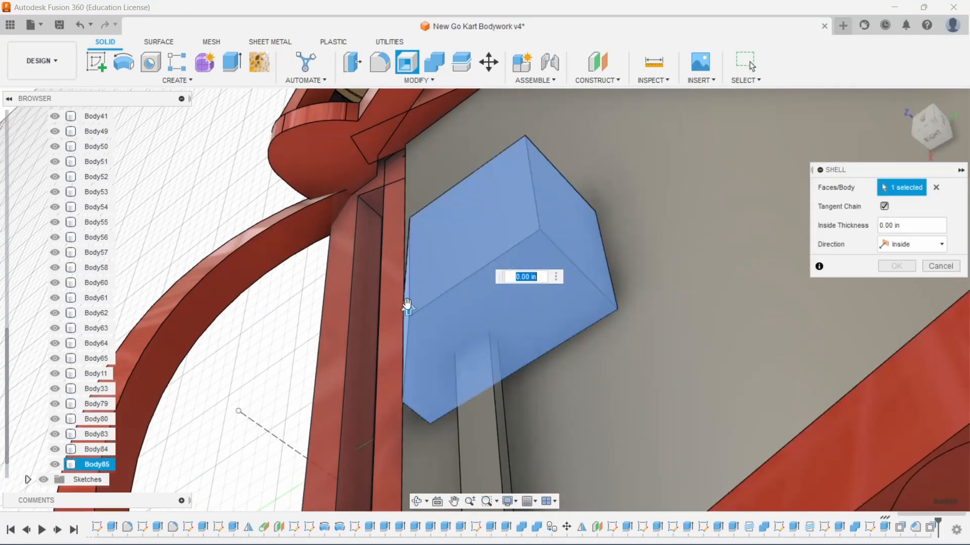
pyautogui.moveTo(409, 299)
pyautogui.mouseDown()
pyautogui.moveTo(410, 290)
pyautogui.moveTo(408, 309)
pyautogui.mouseUp()
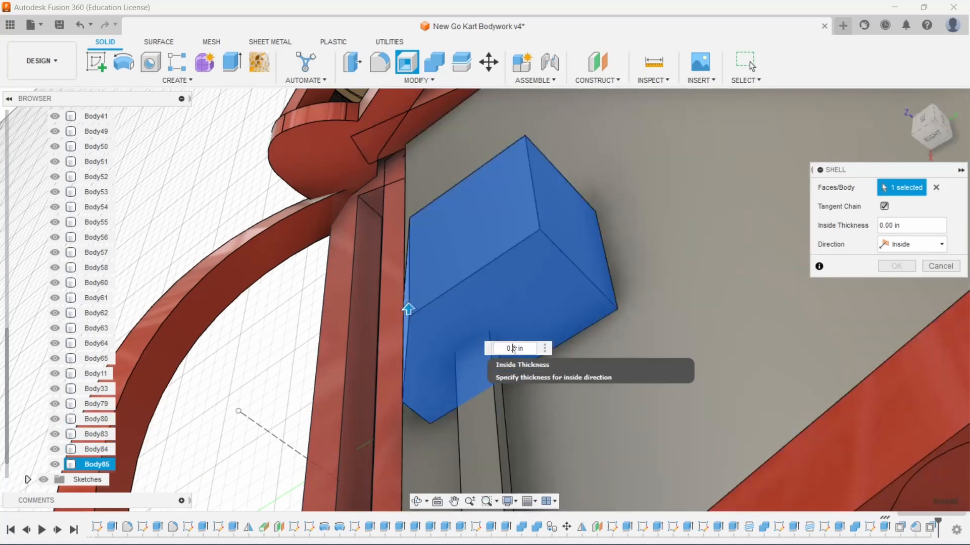
pyautogui.press('Return')
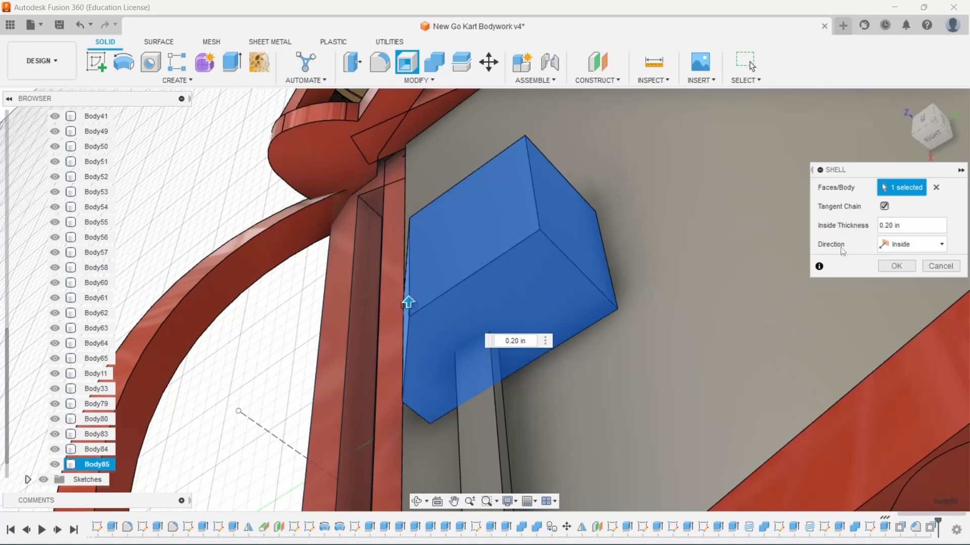
pyautogui.click(884, 267)
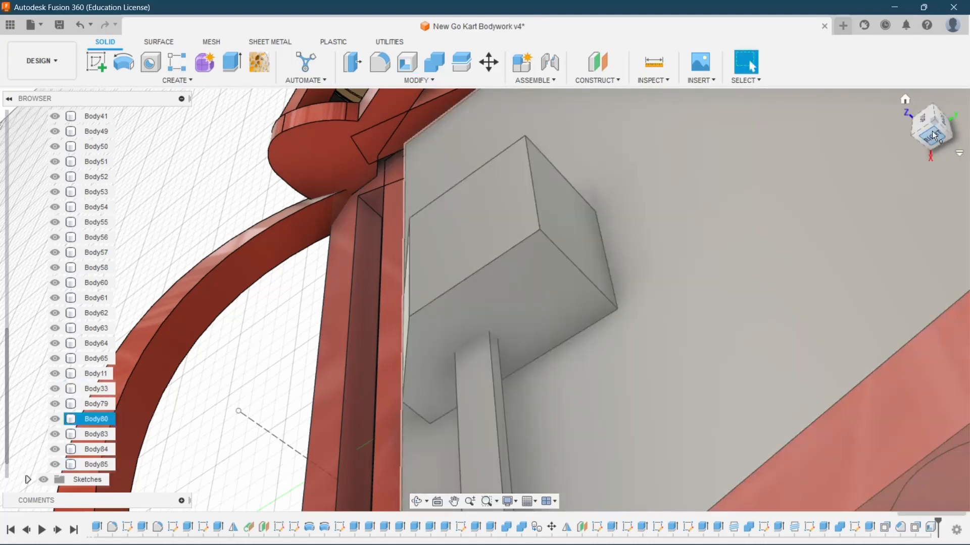
# - Begin a body mirror with the thin bar and the hex nut at its wheel-side end as the objects
pyautogui.moveTo(933, 136); pyautogui.dragTo(931, 133)
pyautogui.scroll(-5, 489, 240)
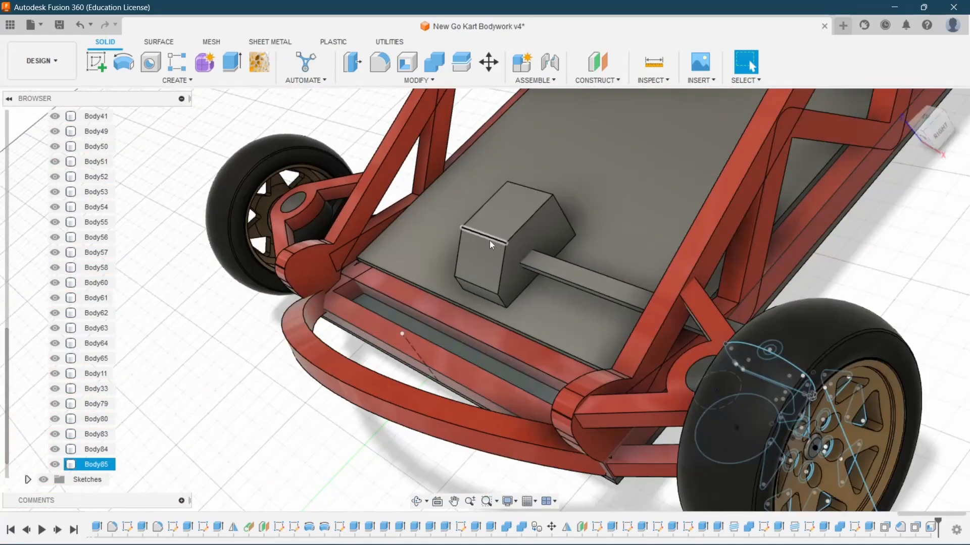
pyautogui.scroll(2, 603, 291)
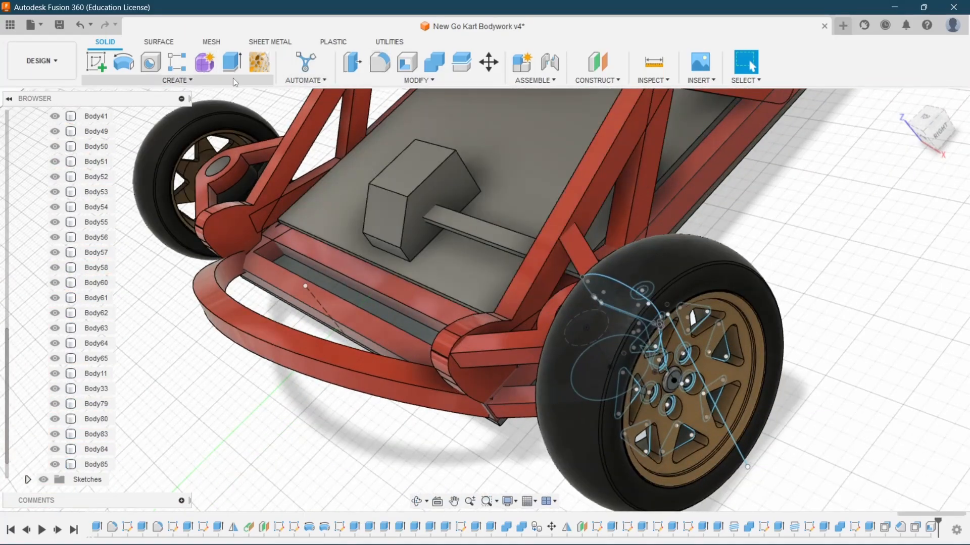
pyautogui.click(176, 80)
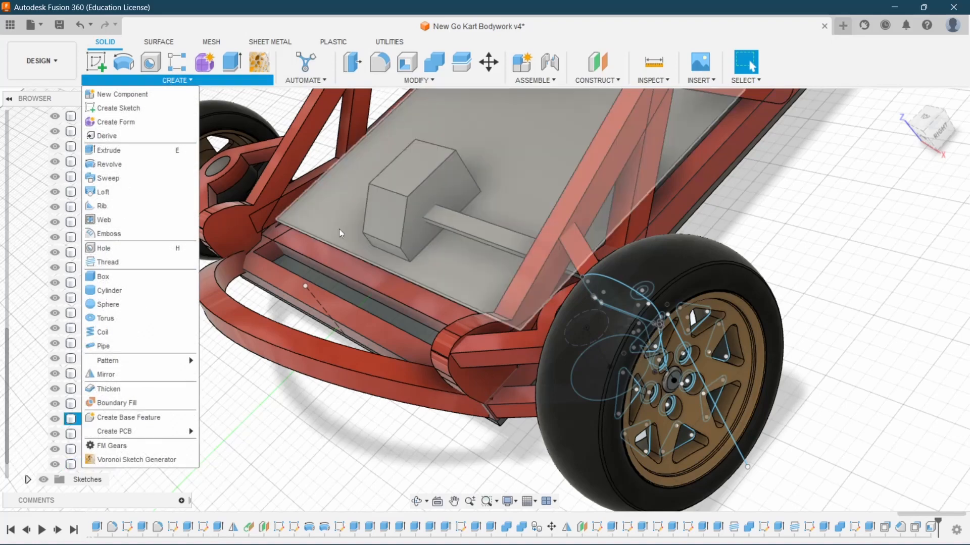
pyautogui.click(132, 374)
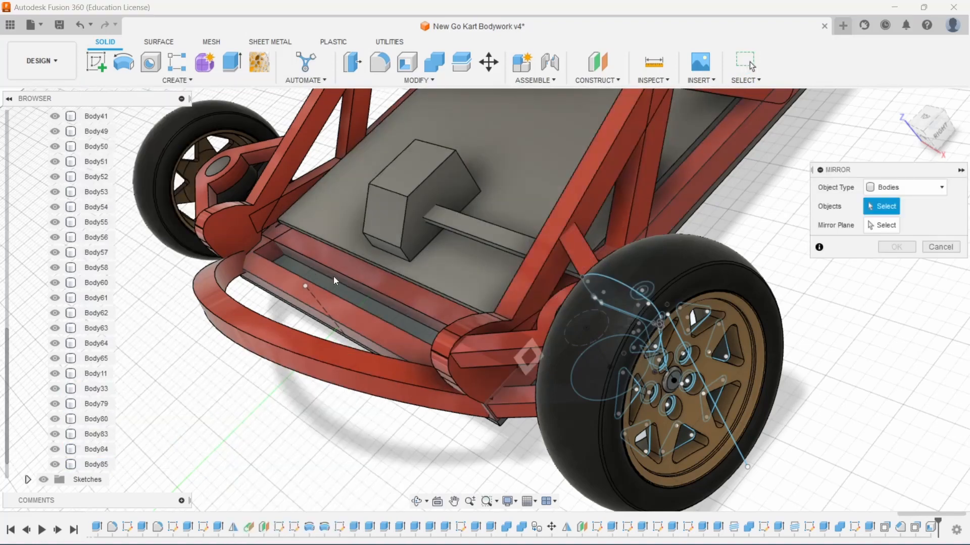
pyautogui.click(467, 228)
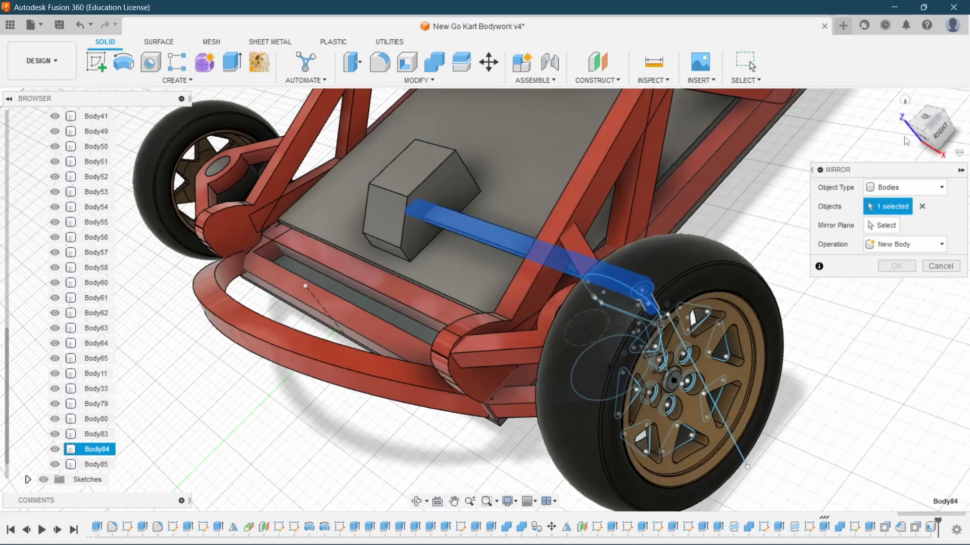
pyautogui.moveTo(922, 140); pyautogui.dragTo(624, 249)
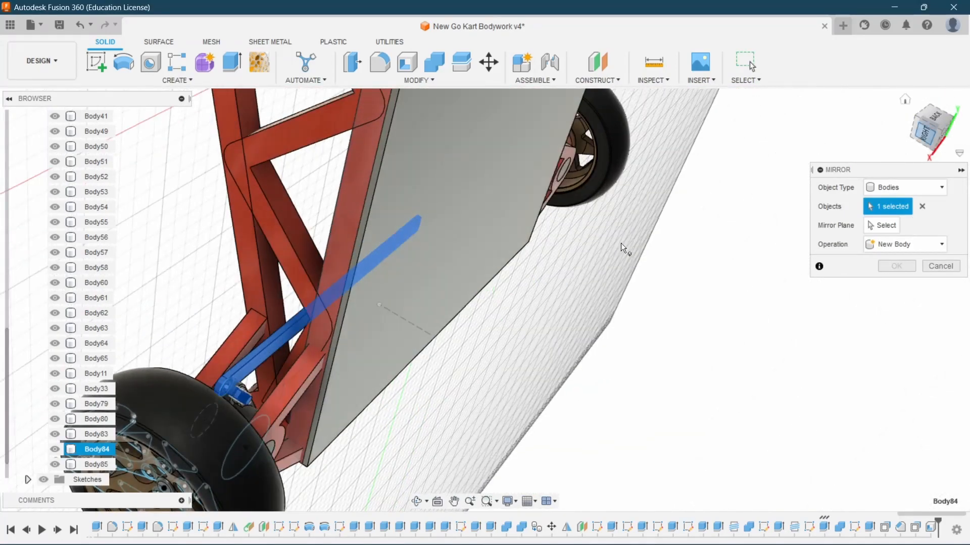
pyautogui.scroll(1, 197, 392)
pyautogui.scroll(3, 264, 391)
pyautogui.scroll(5, 311, 381)
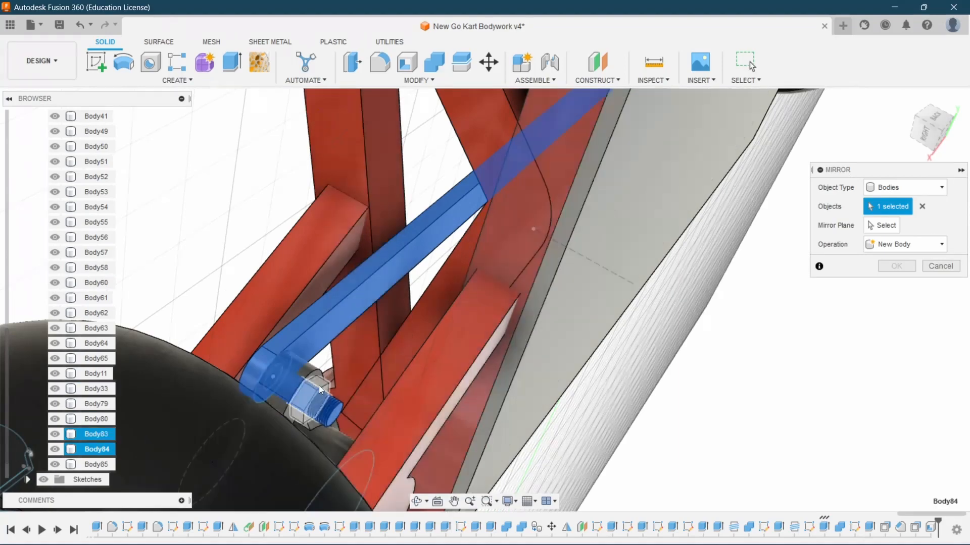
pyautogui.click(334, 374)
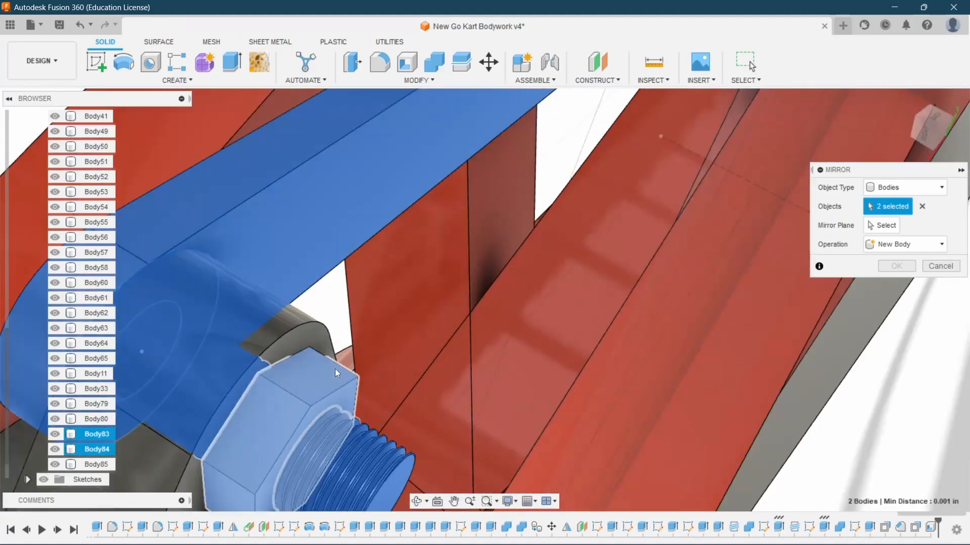
pyautogui.scroll(-8, 408, 336)
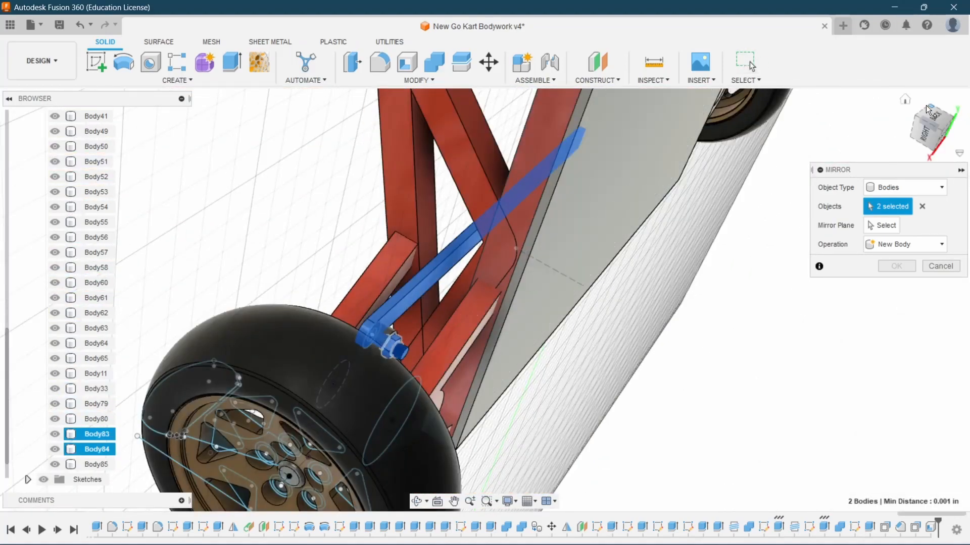
# - Set the mirror plane to the vertical origin plane running lengthwise through the middle of the kart
pyautogui.click(920, 125)
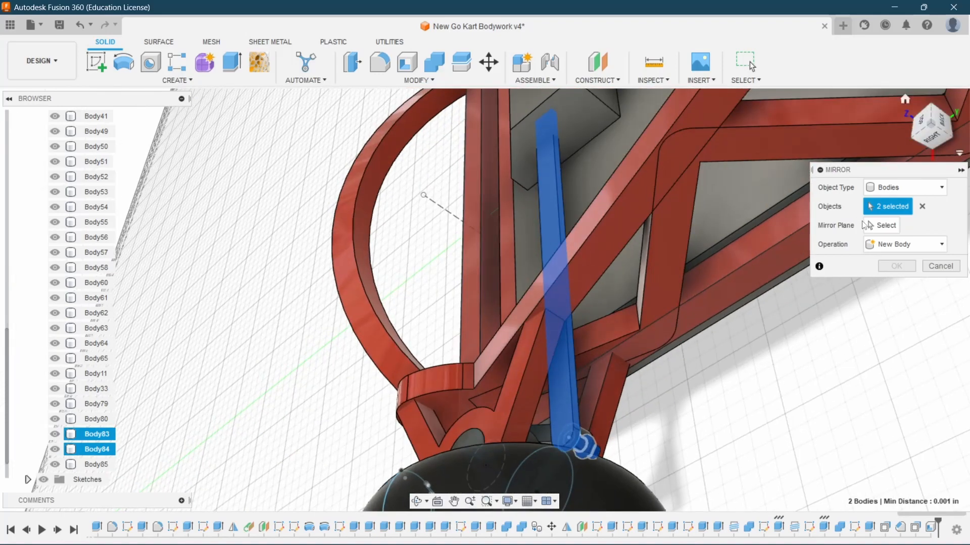
pyautogui.click(881, 225)
pyautogui.scroll(-5, 672, 308)
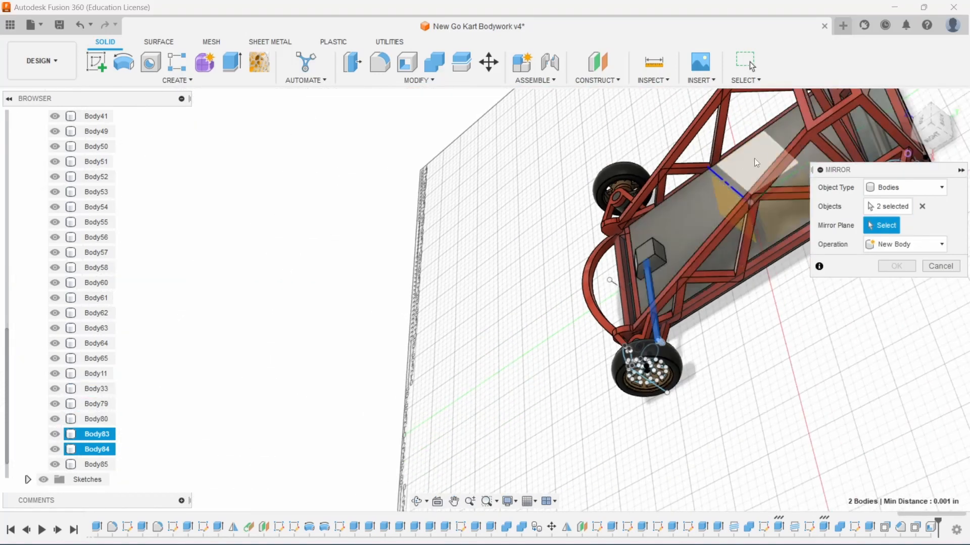
pyautogui.click(744, 176)
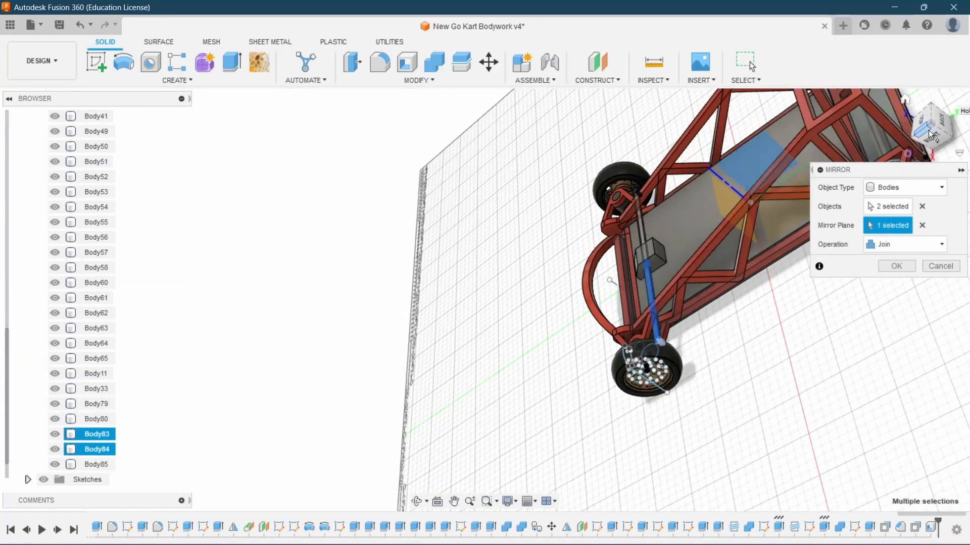
# - Change the mirror operation to New Body and complete the mirrored bar and nut
pyautogui.click(931, 134)
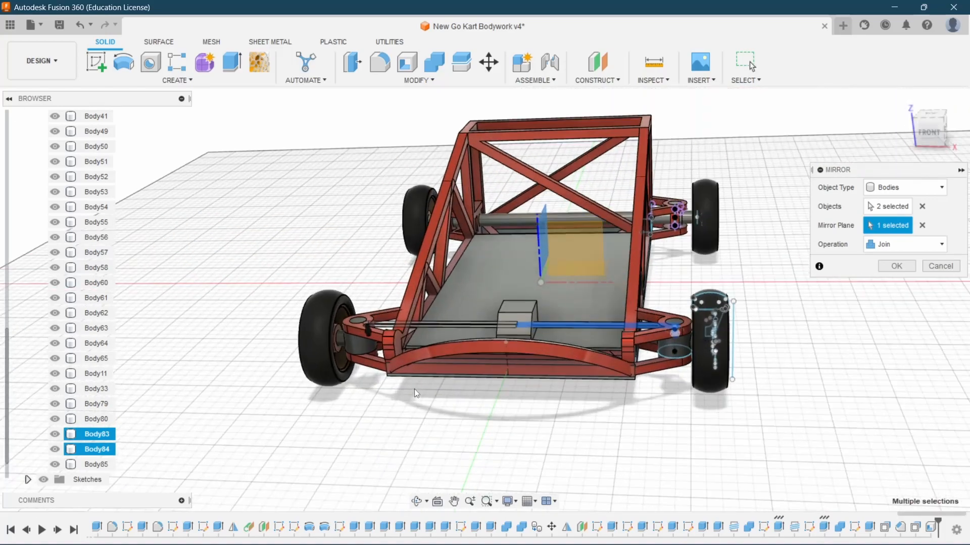
pyautogui.scroll(5, 381, 361)
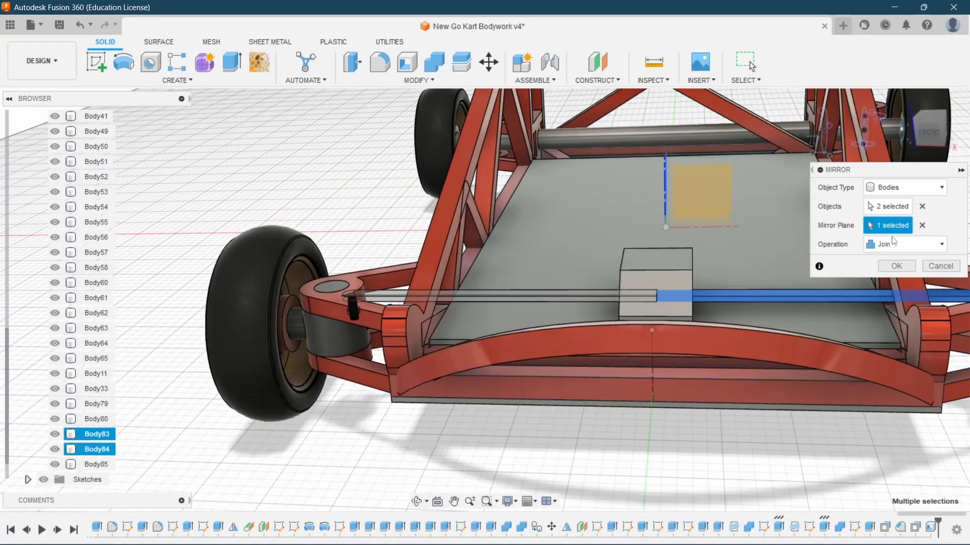
pyautogui.click(895, 244)
pyautogui.click(891, 260)
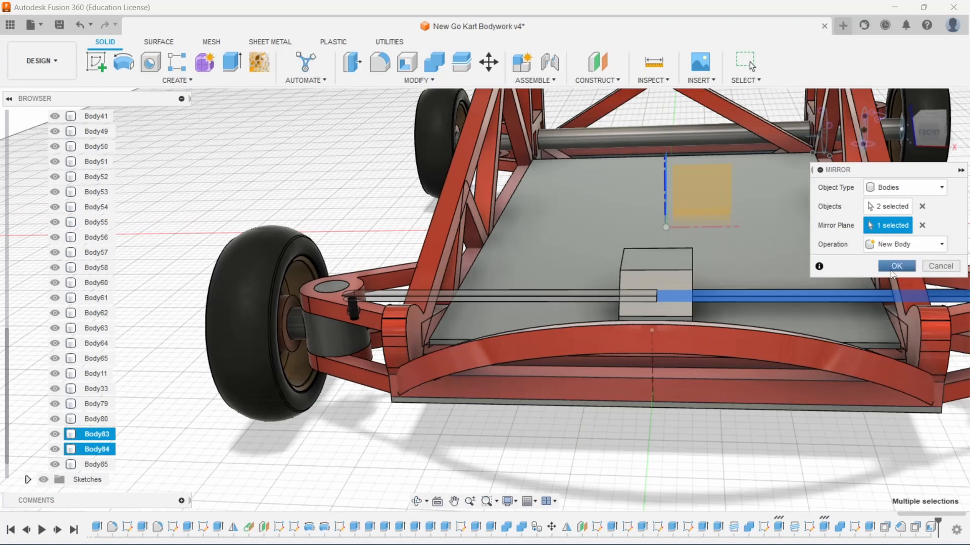
pyautogui.click(892, 244)
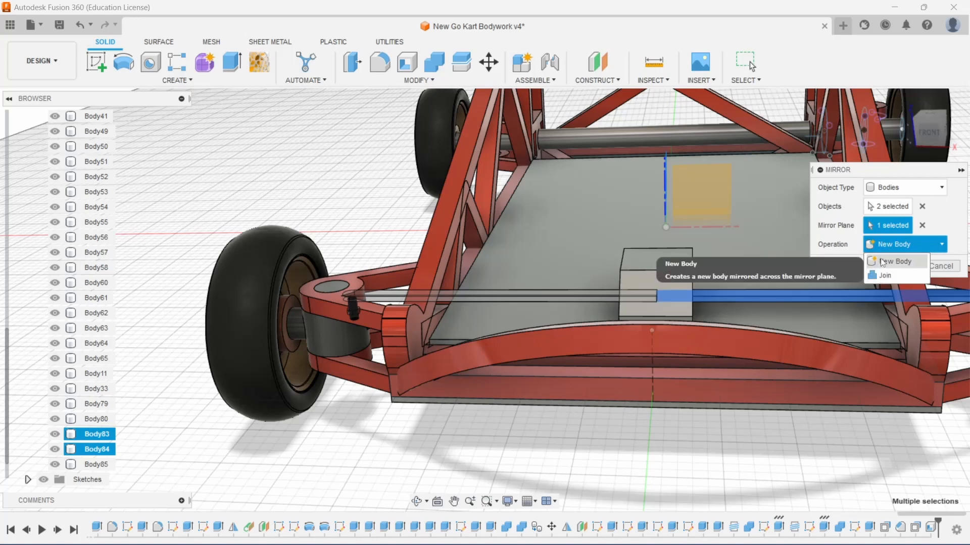
pyautogui.click(896, 267)
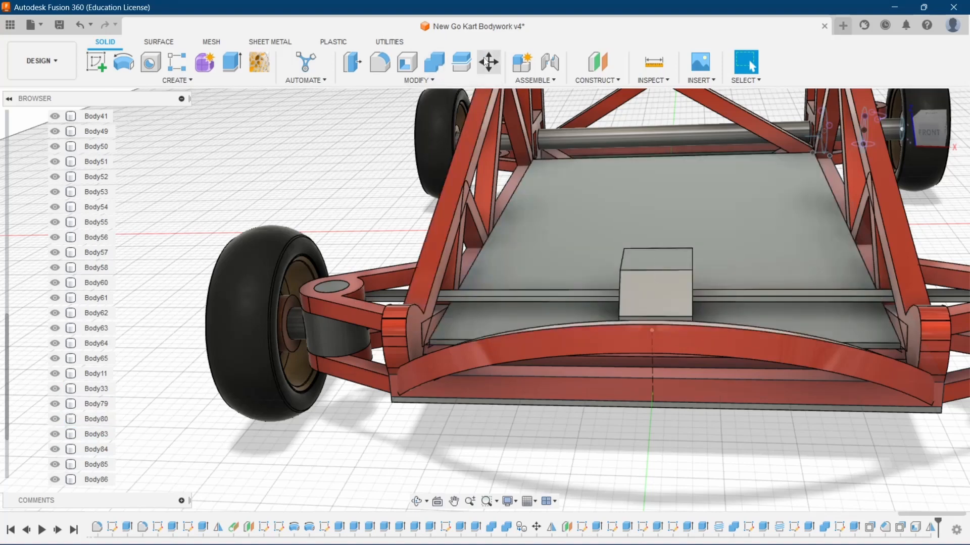
# - Combine the two thin bars on either side of the block into one body with the Join operation
pyautogui.click(438, 62)
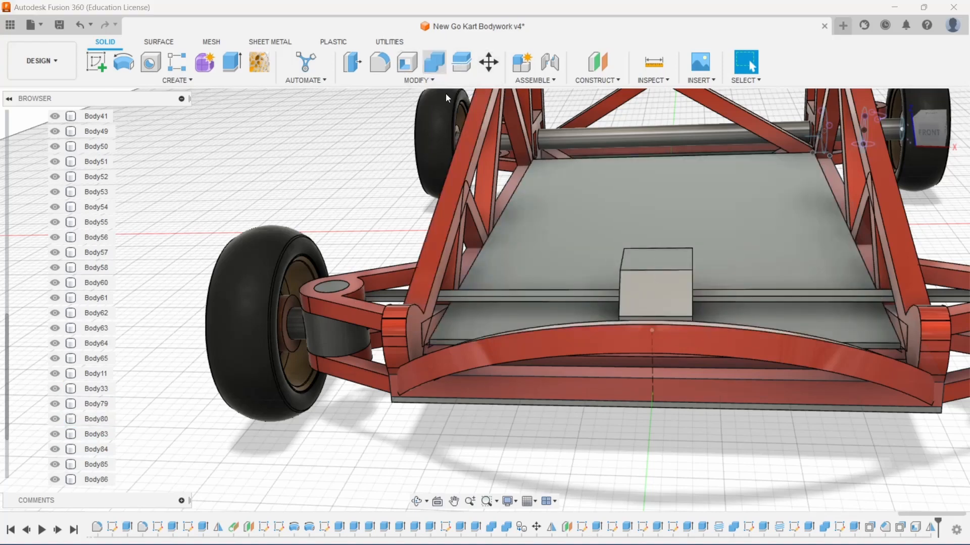
pyautogui.click(538, 299)
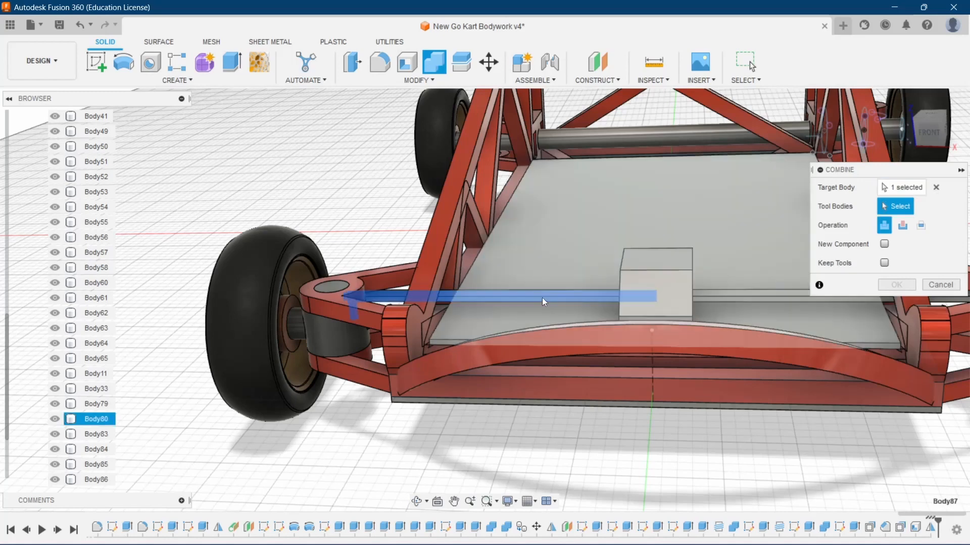
pyautogui.click(713, 296)
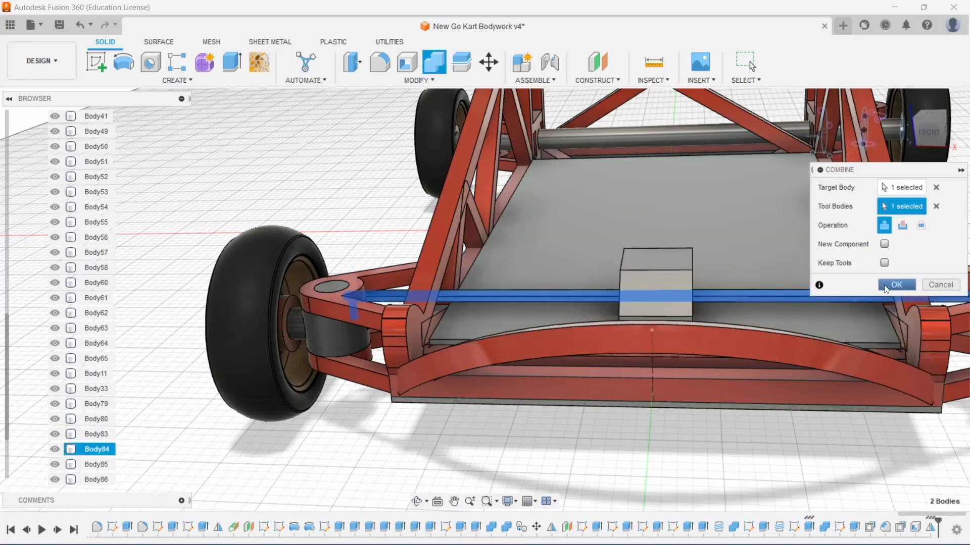
pyautogui.click(885, 286)
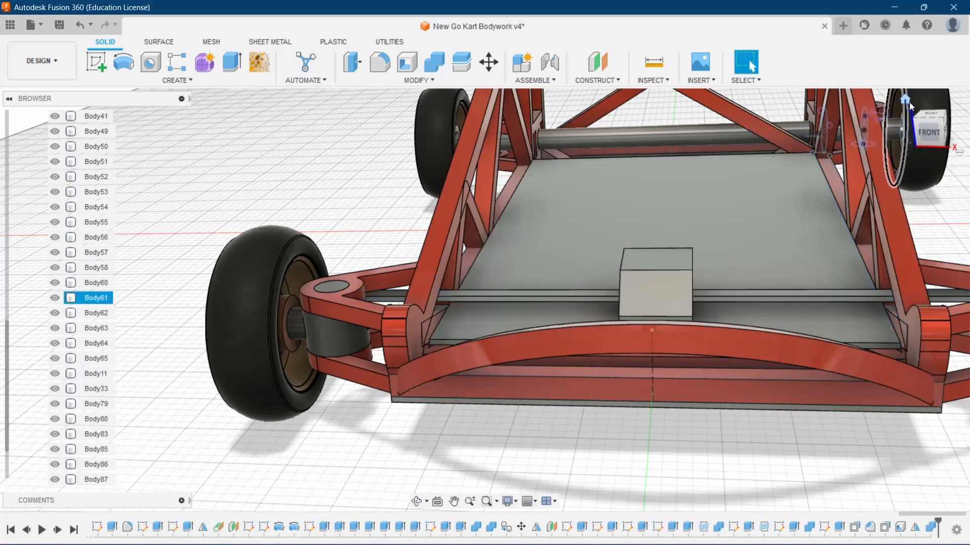
# - Examine the block, the thin bar through it and the front wheel connections from the home view and close up
pyautogui.click(905, 99)
pyautogui.scroll(-5, 584, 386)
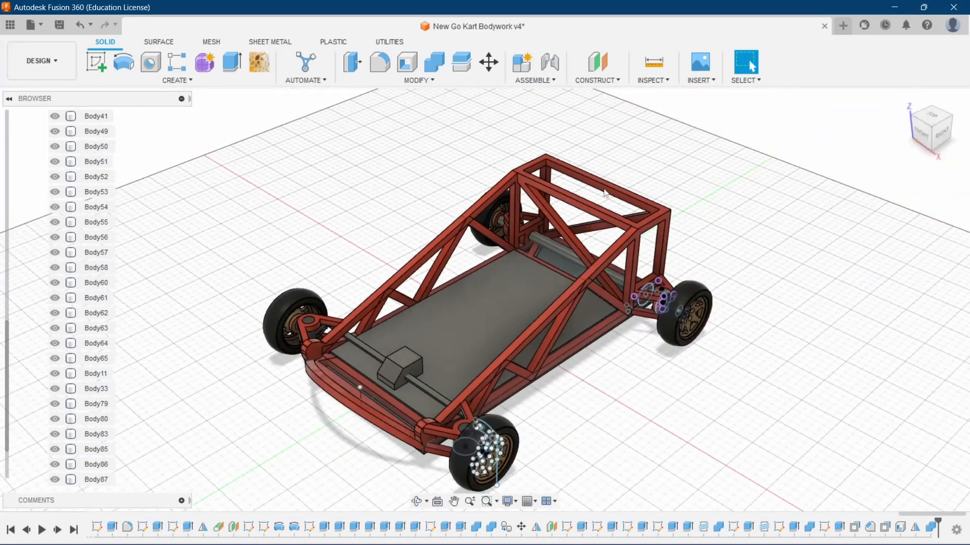
pyautogui.scroll(5, 511, 348)
pyautogui.scroll(3, 509, 344)
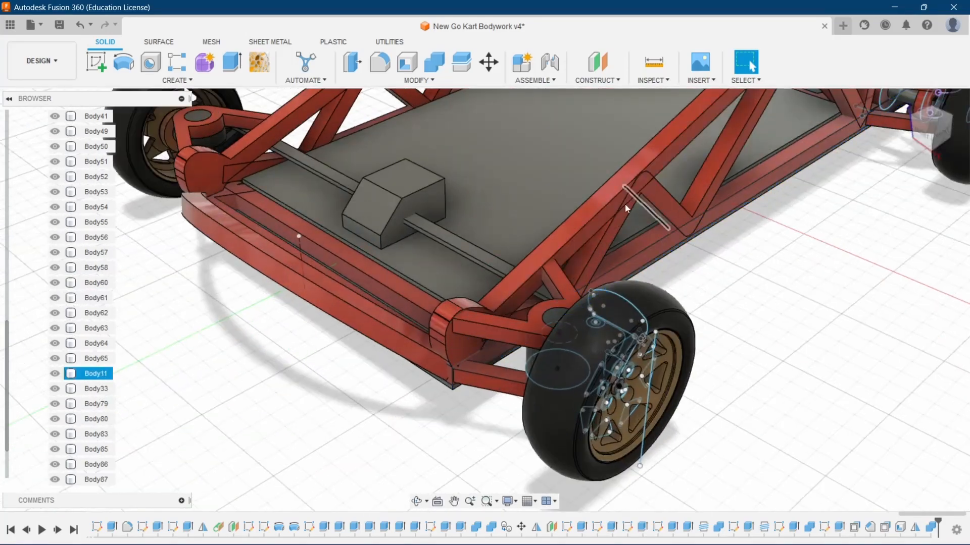
pyautogui.scroll(-2, 589, 198)
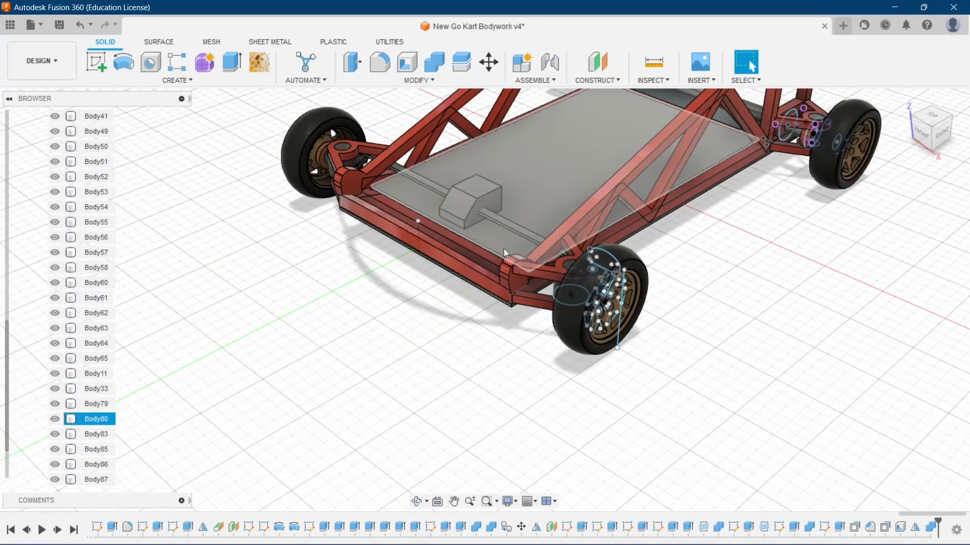
pyautogui.scroll(6, 504, 248)
pyautogui.scroll(-8, 407, 198)
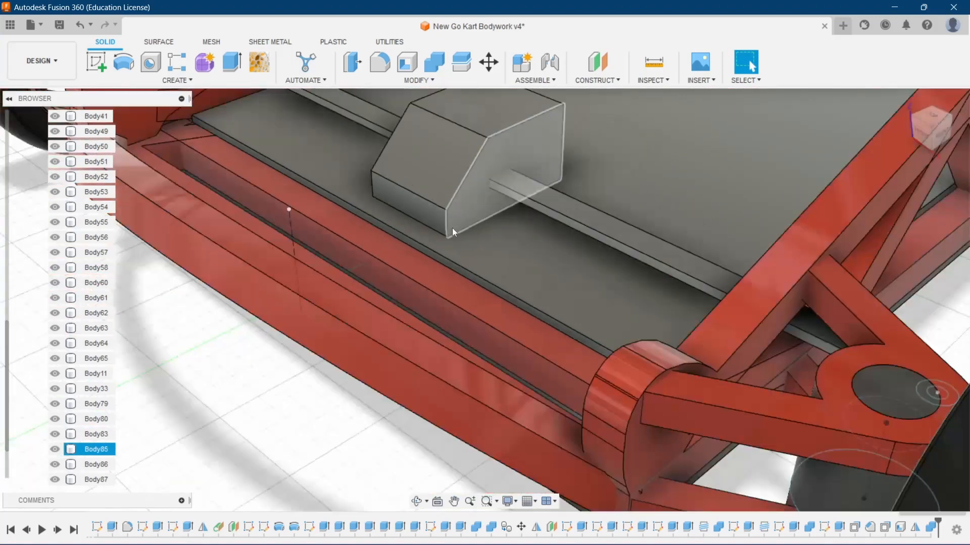
pyautogui.scroll(4, 512, 148)
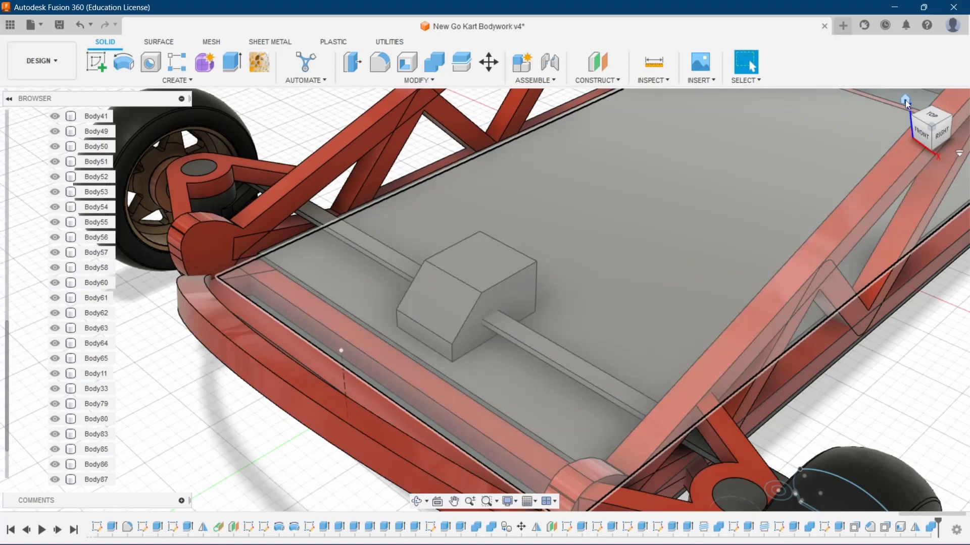
# - Start a new sketch on the rear face of the block on the kart's front floor
pyautogui.click(905, 101)
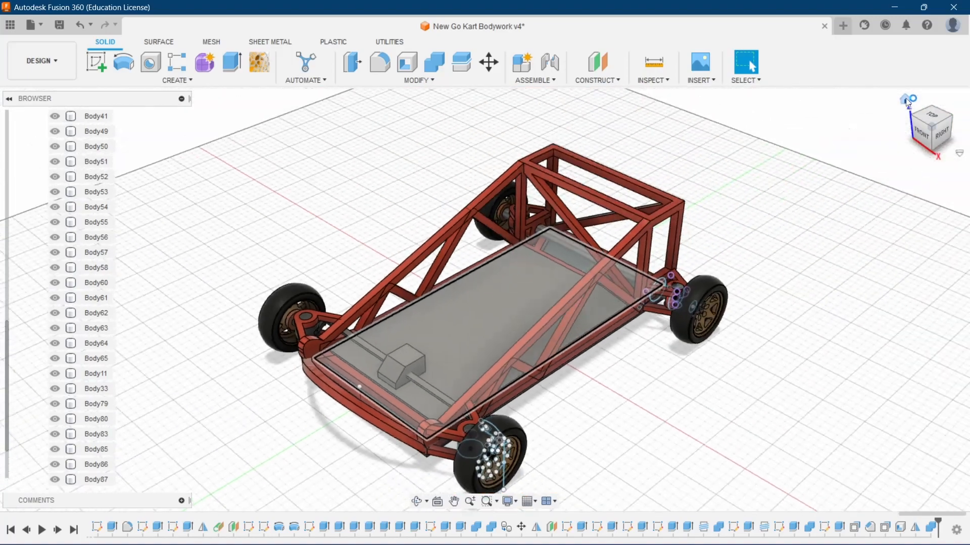
pyautogui.moveTo(924, 134); pyautogui.dragTo(781, 197)
pyautogui.scroll(8, 426, 364)
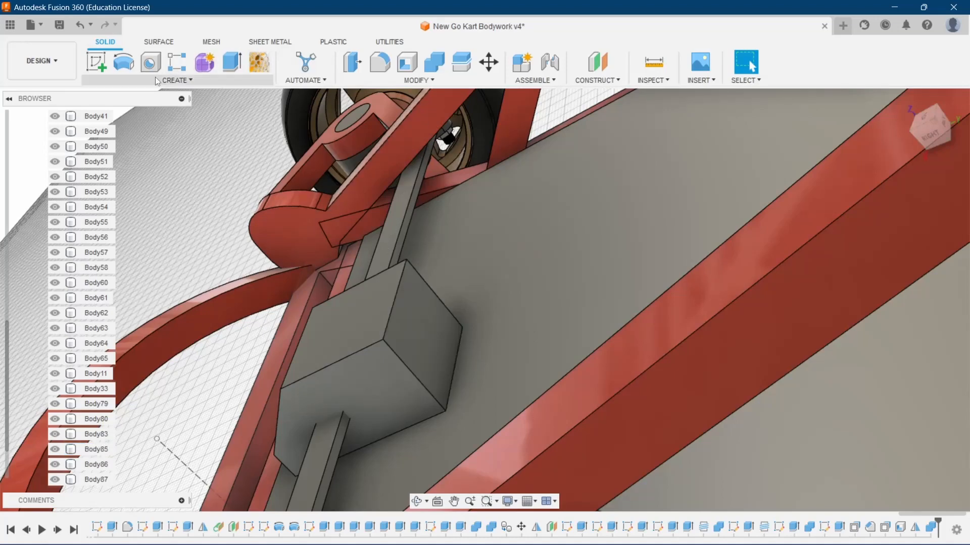
pyautogui.click(98, 71)
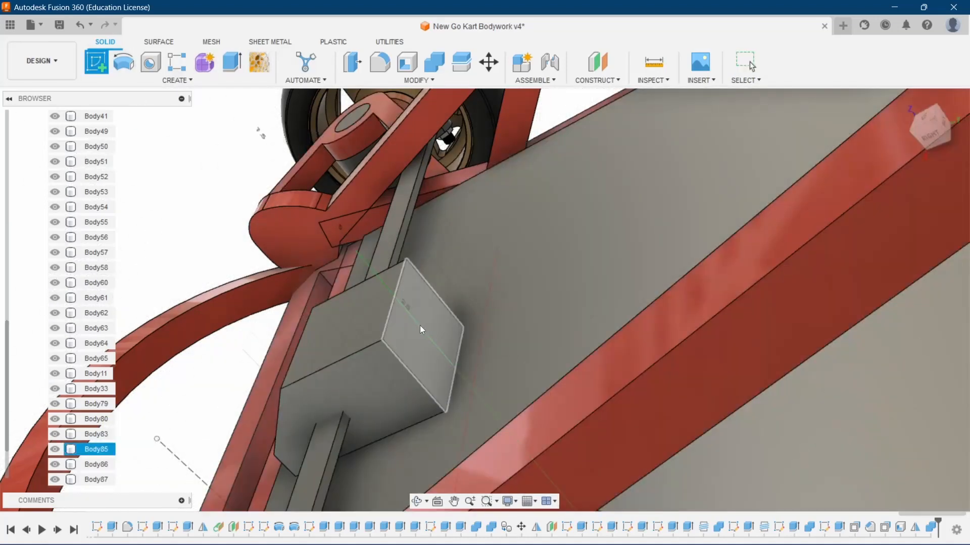
pyautogui.click(420, 325)
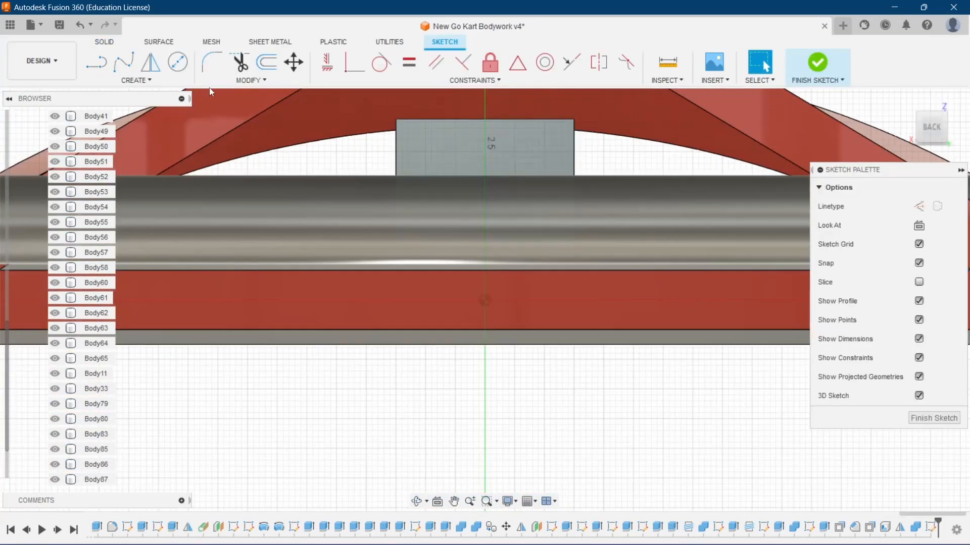
# - Draw a straight horizontal line across the block's rear face, joining the midpoints of its two vertical edges
pyautogui.click(96, 62)
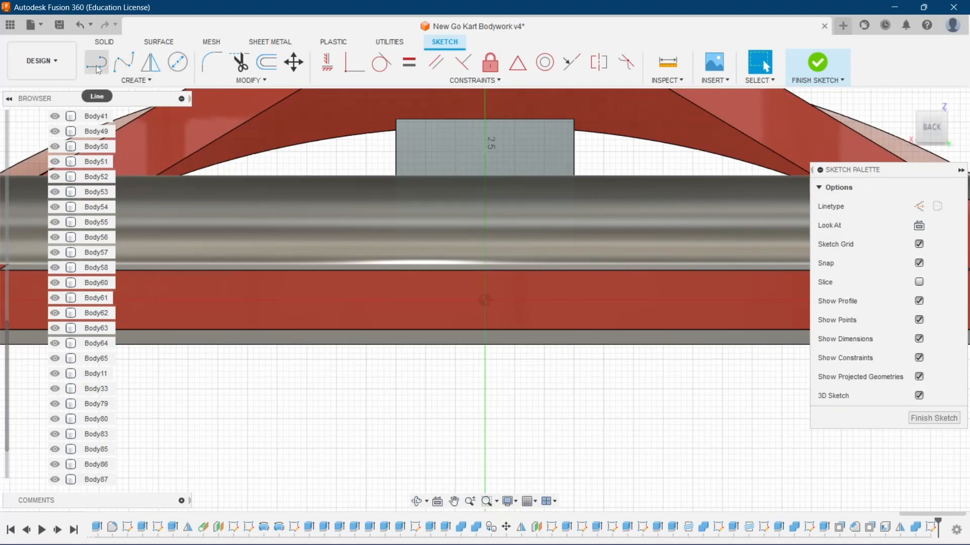
pyautogui.moveTo(925, 136); pyautogui.dragTo(941, 156)
pyautogui.moveTo(930, 133); pyautogui.dragTo(920, 132)
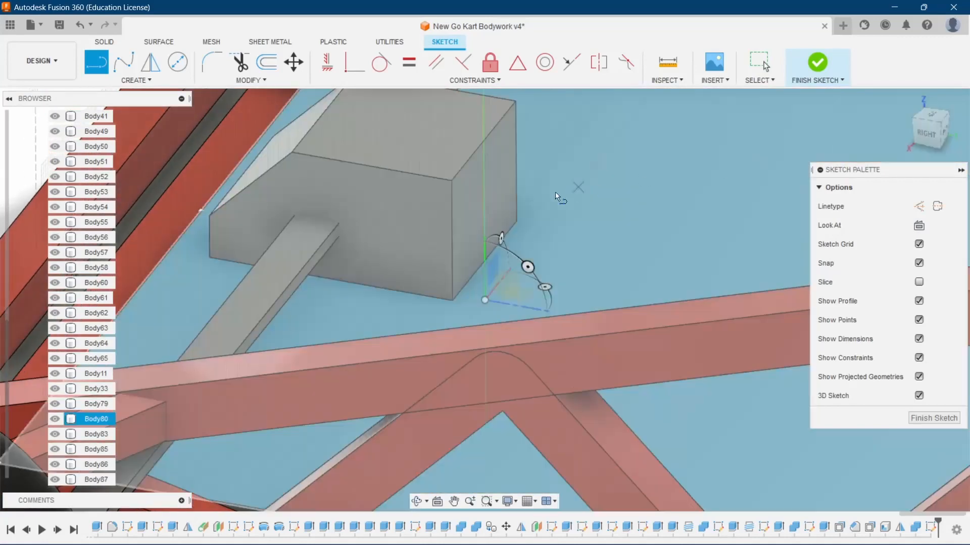
pyautogui.scroll(4, 482, 193)
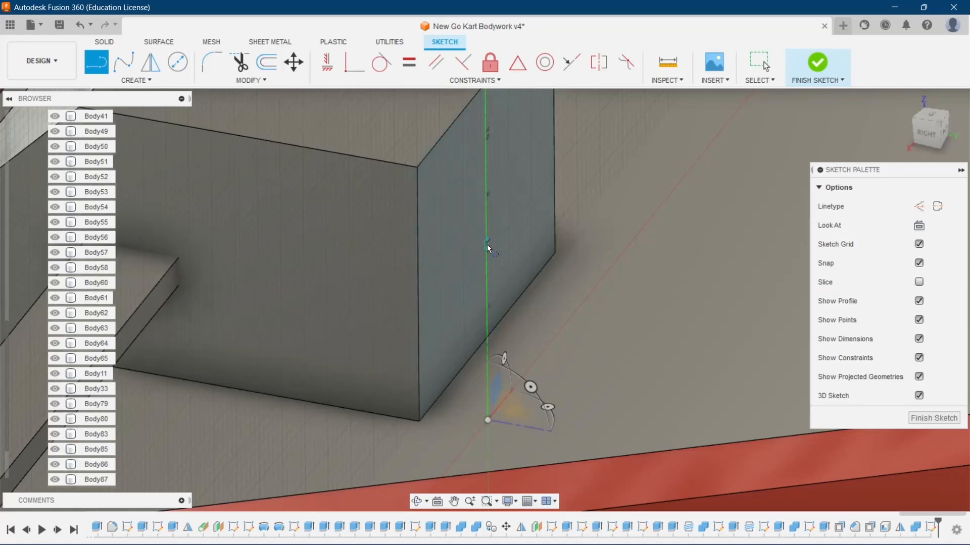
pyautogui.click(416, 292)
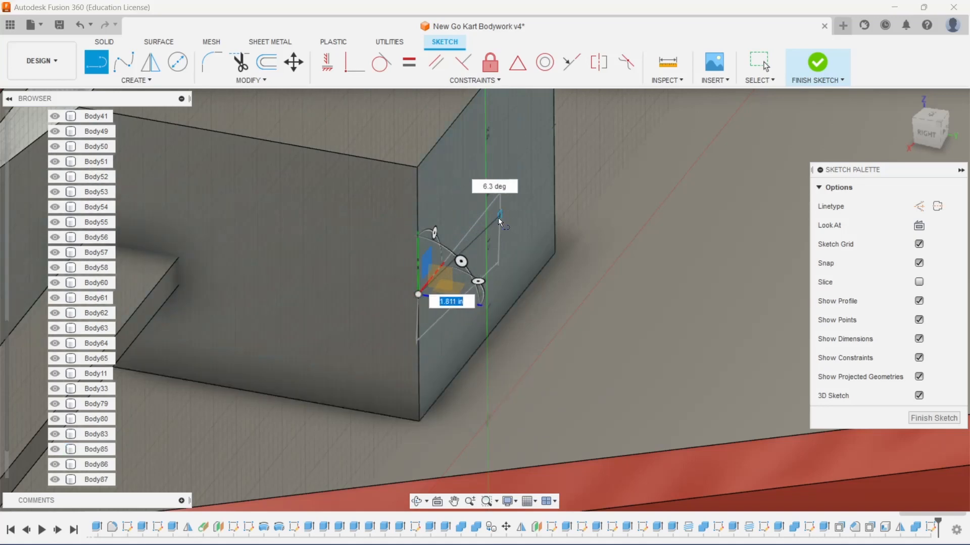
pyautogui.click(554, 126)
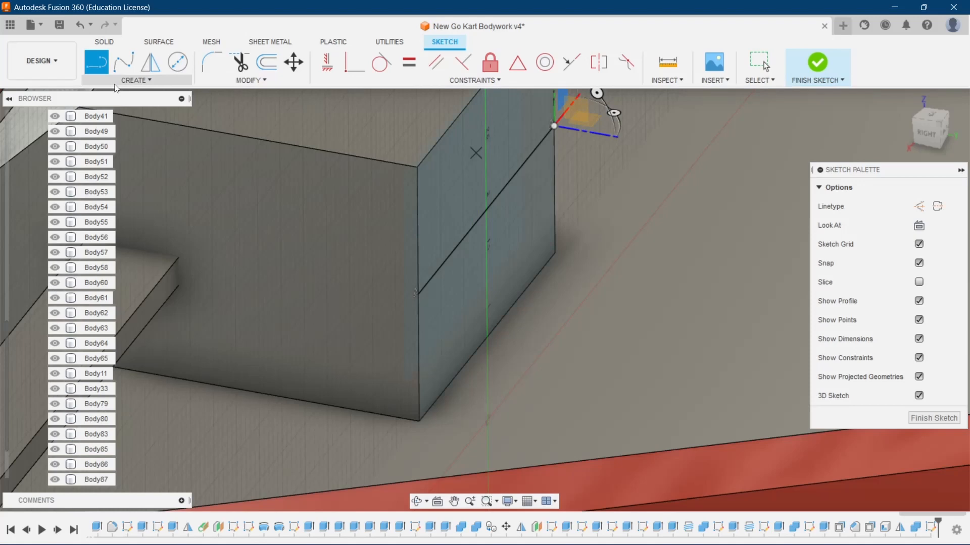
pyautogui.press('Escape')
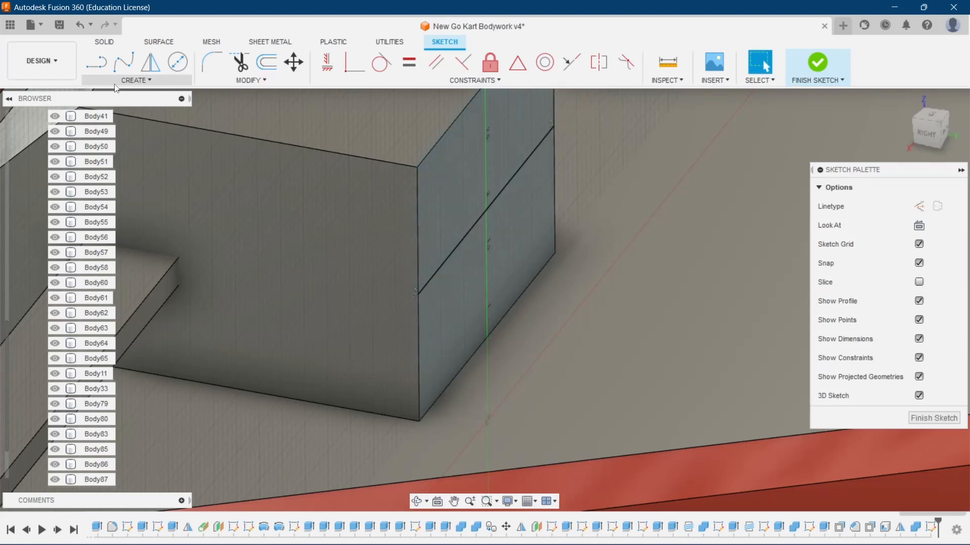
# - Convert the horizontal line across the block's rear face into a construction line and clear the selection
pyautogui.click(508, 185)
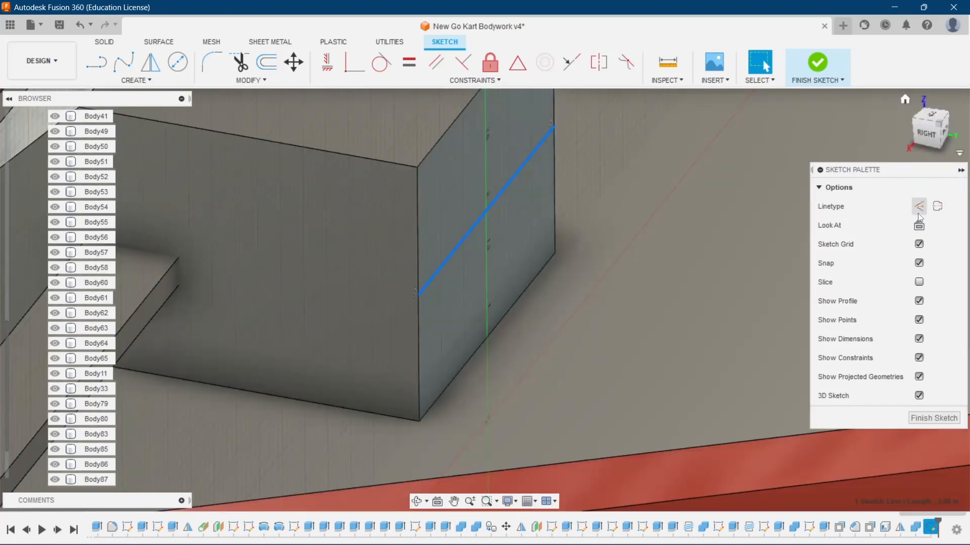
pyautogui.click(918, 213)
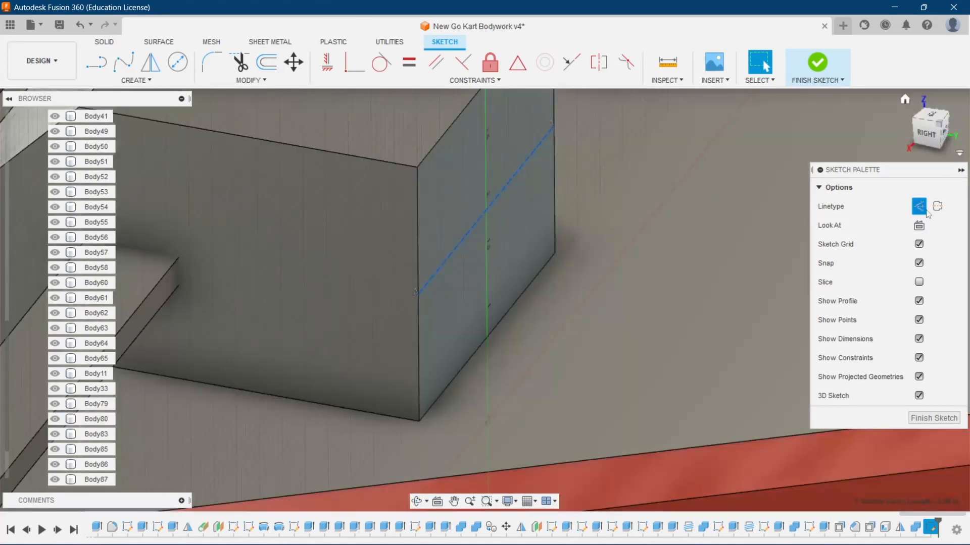
pyautogui.click(918, 207)
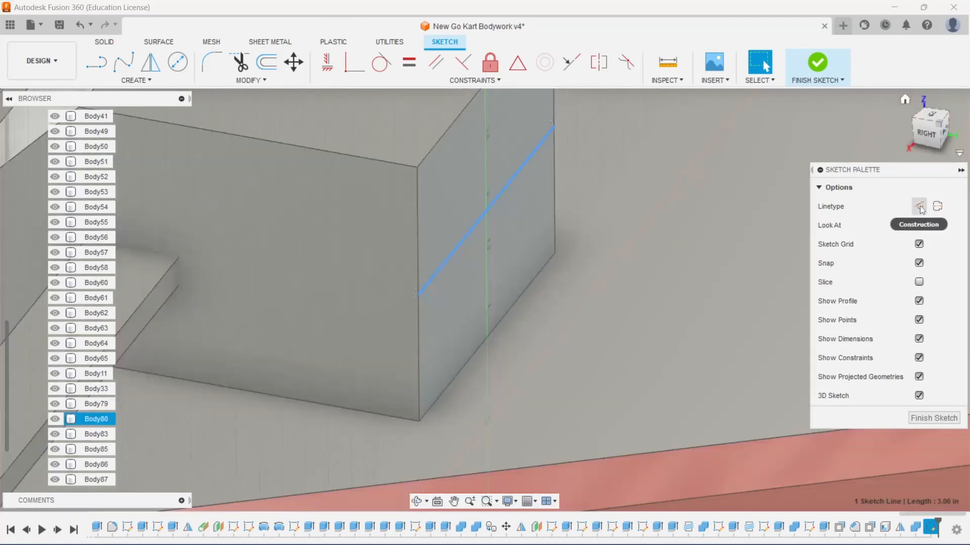
pyautogui.click(733, 226)
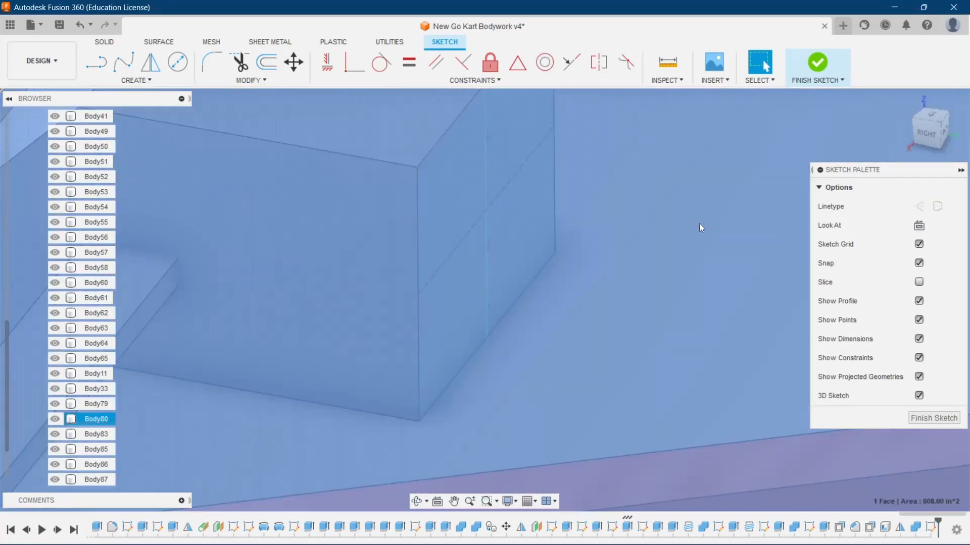
pyautogui.press('Escape')
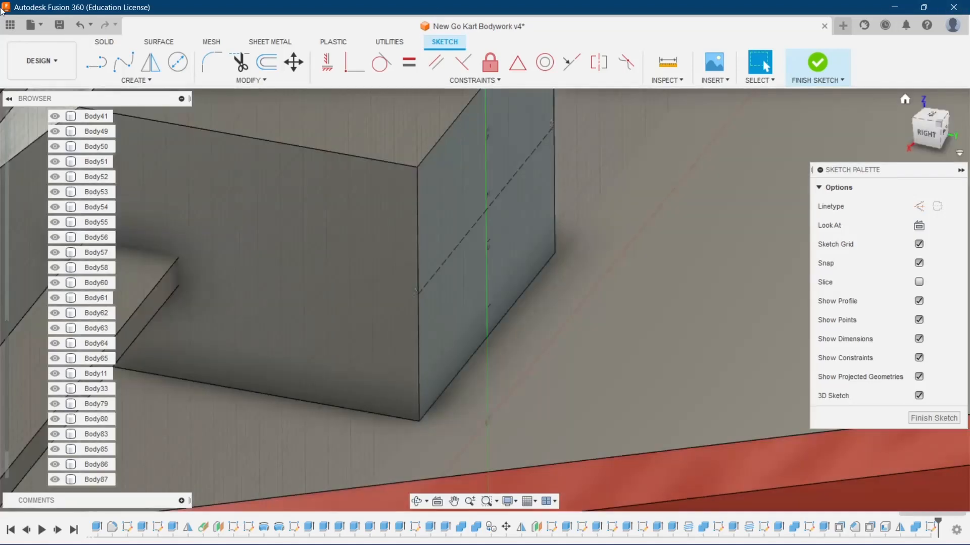
# - Start a line at the construction line's midpoint and switch its drawing plane to the vertical plane running lengthwise along the kart
pyautogui.click(87, 63)
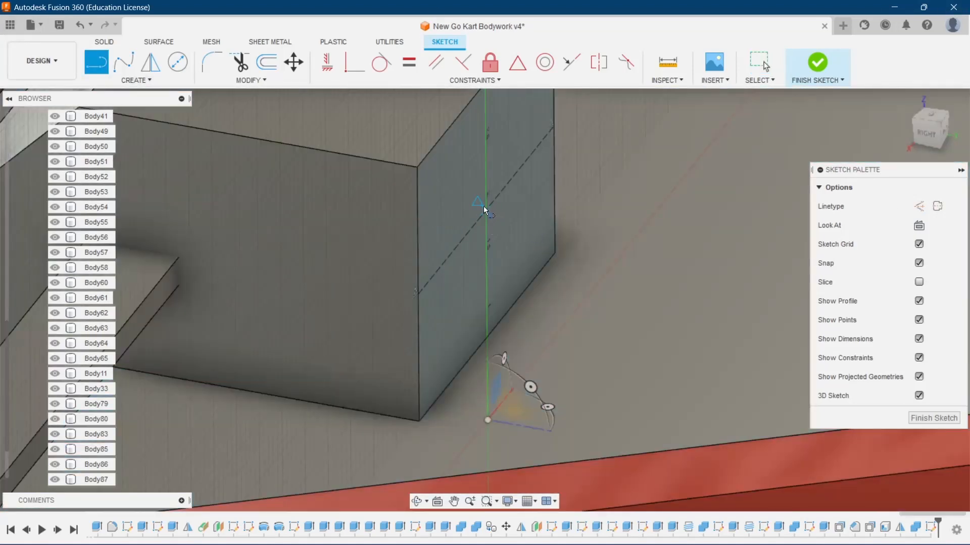
pyautogui.click(483, 206)
pyautogui.click(510, 198)
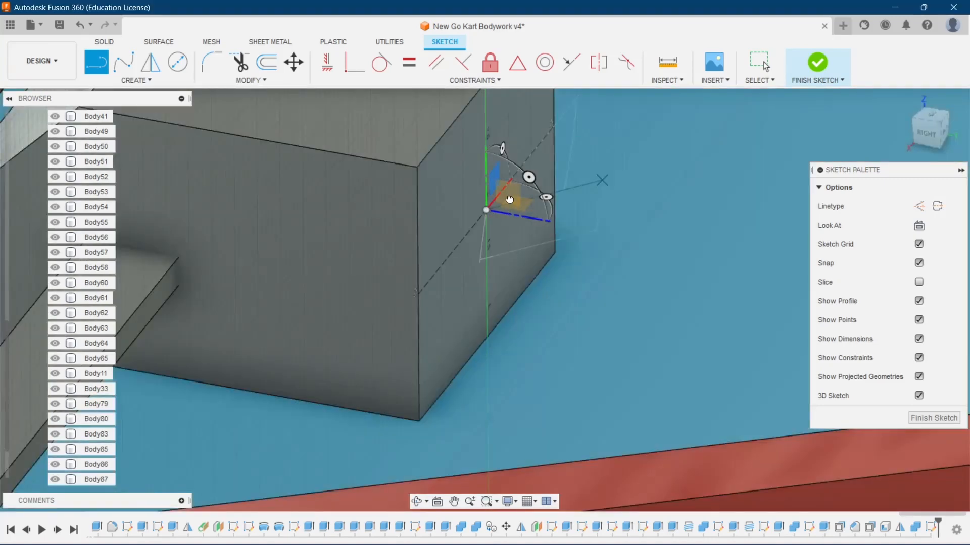
pyautogui.click(512, 194)
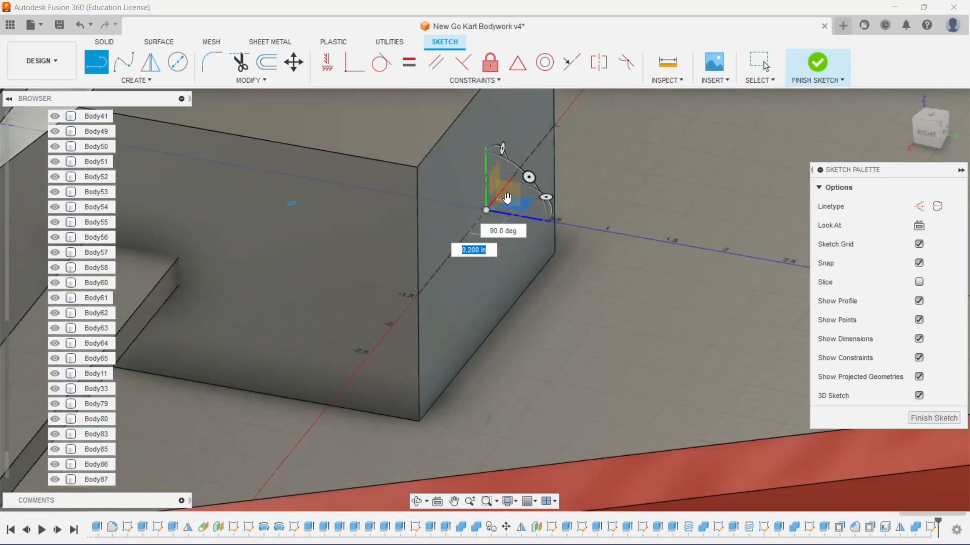
pyautogui.click(507, 197)
pyautogui.click(508, 196)
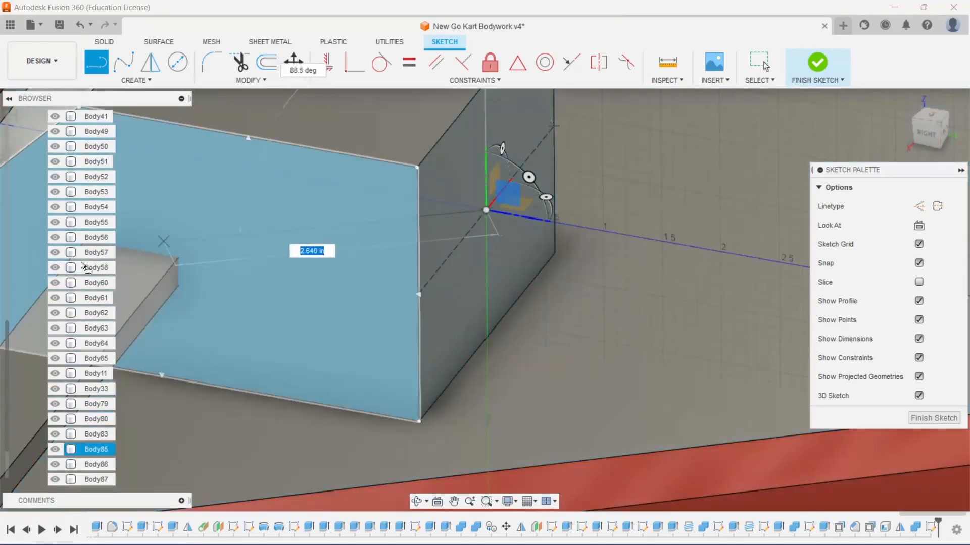
# - Collapse the Bodies folder in the browser while keeping the line in progress
pyautogui.scroll(3, 15, 268)
pyautogui.scroll(5, 12, 280)
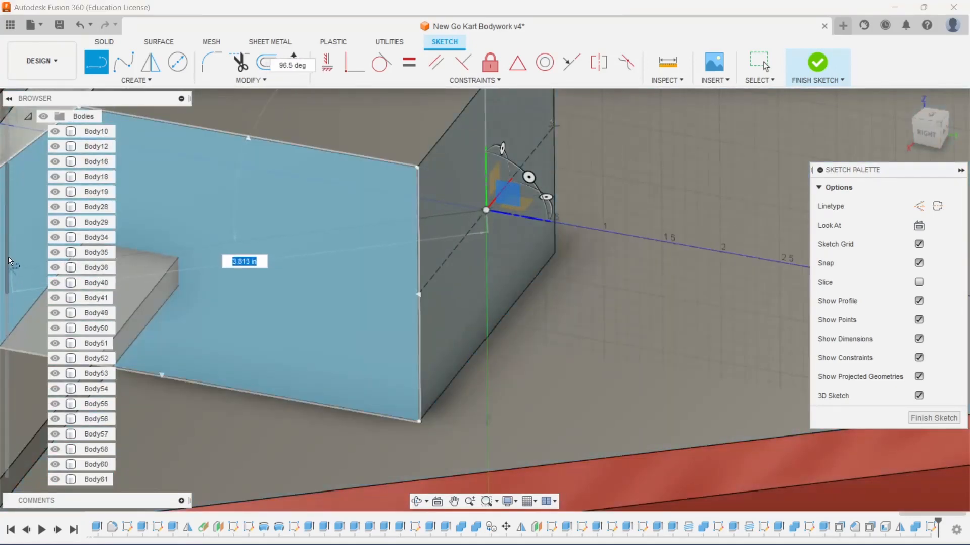
pyautogui.scroll(-2, 1, 224)
pyautogui.scroll(-1, 15, 202)
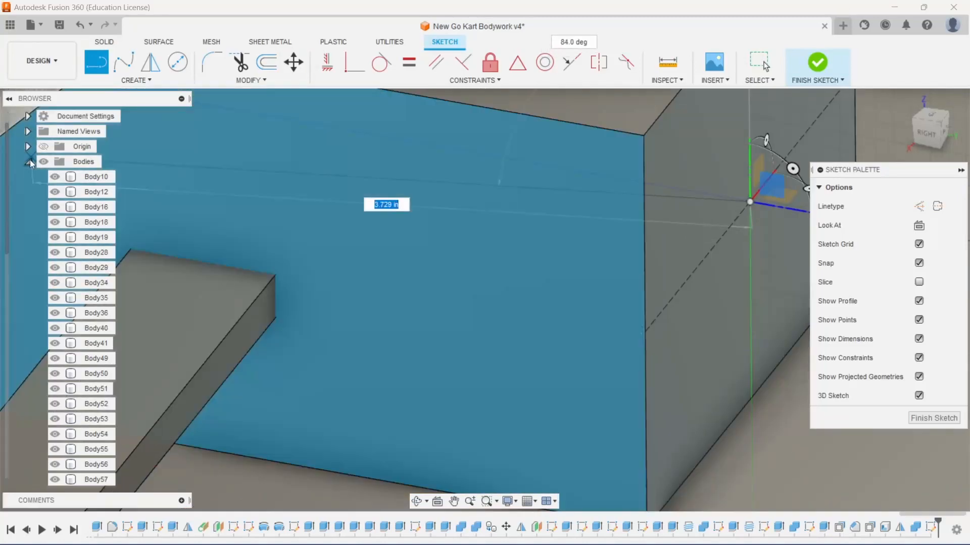
pyautogui.click(28, 161)
pyautogui.scroll(-3, 368, 231)
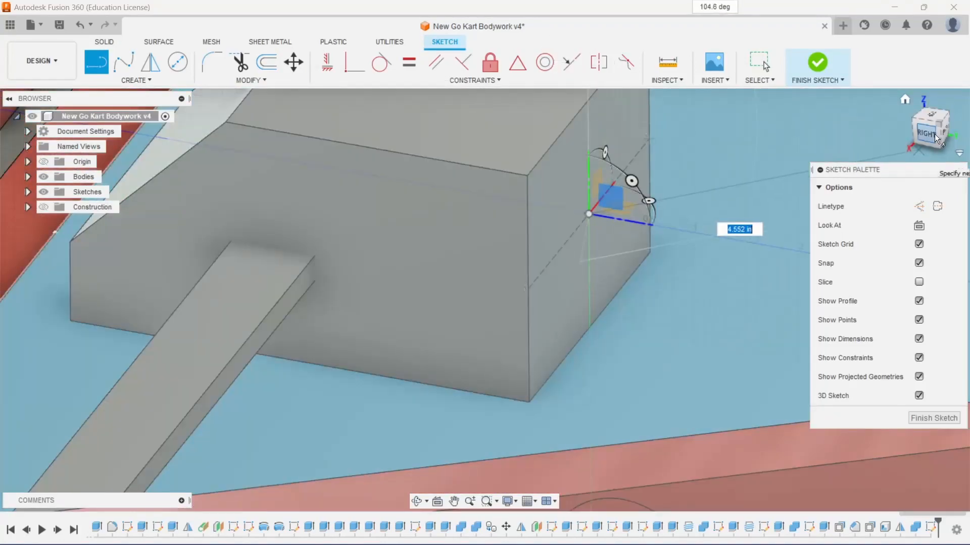
# - View the kart squarely from its right side and preview possible slopes for the line in progress against the frame
pyautogui.click(934, 134)
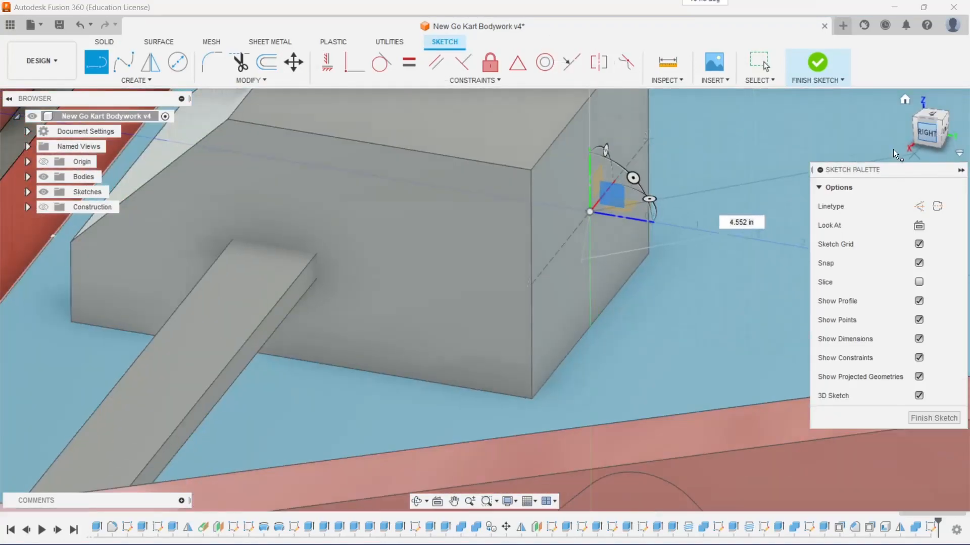
pyautogui.scroll(-5, 535, 250)
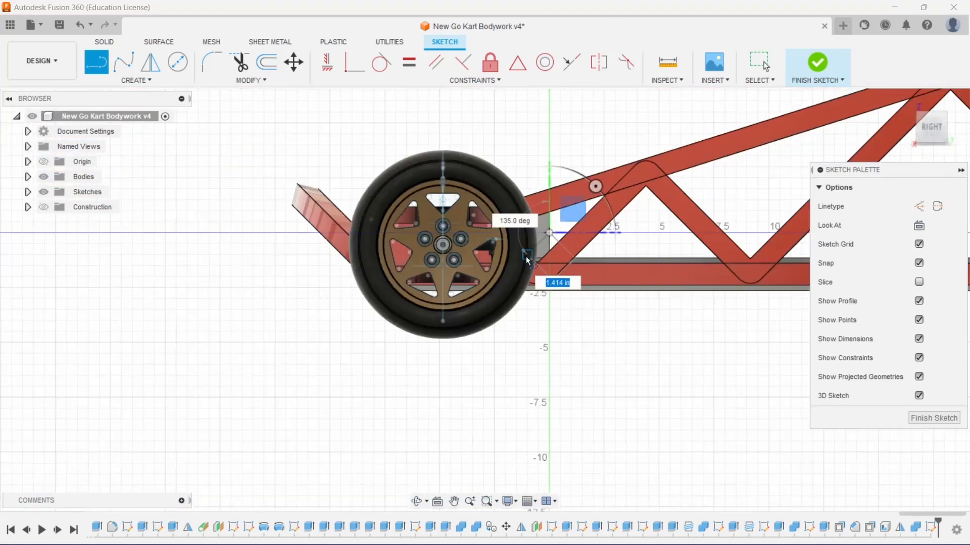
pyautogui.scroll(5, 621, 194)
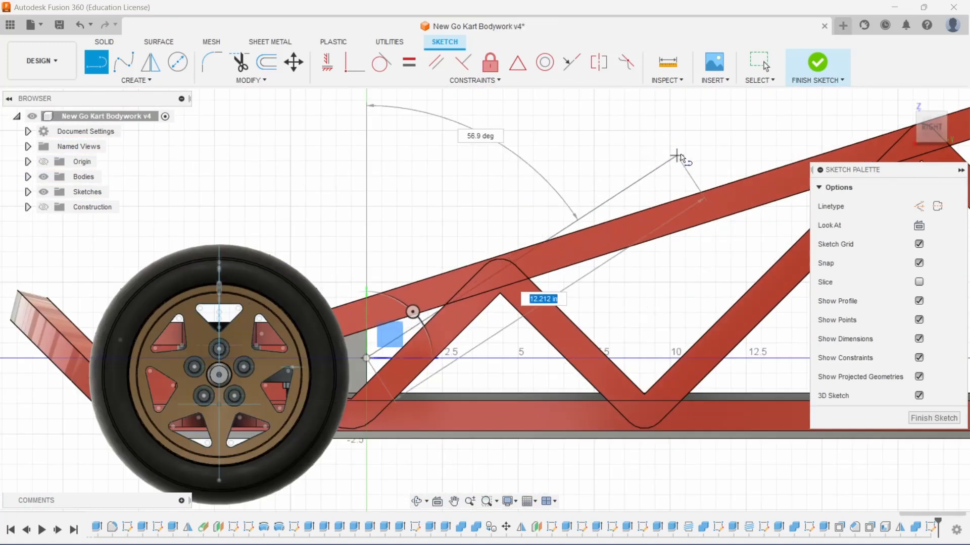
pyautogui.scroll(-4, 682, 156)
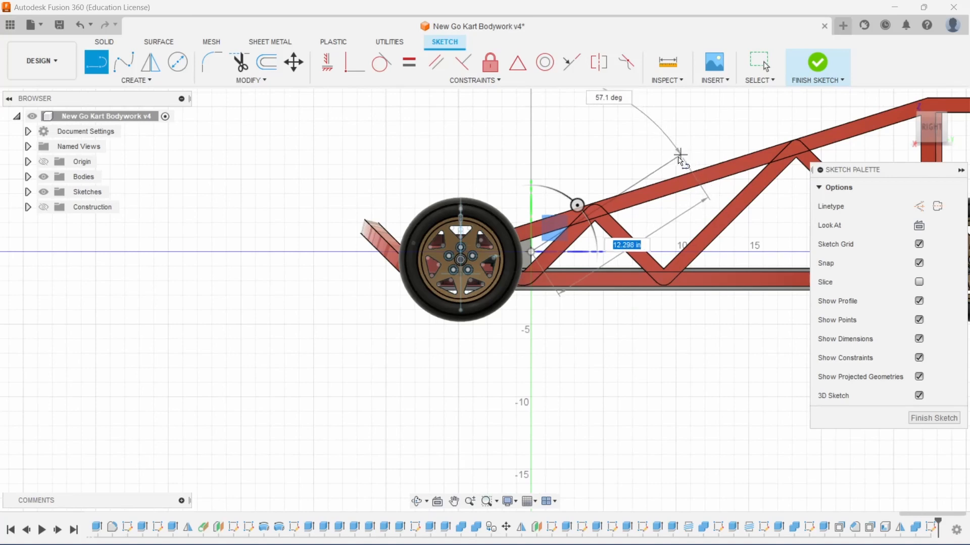
pyautogui.scroll(-2, 665, 166)
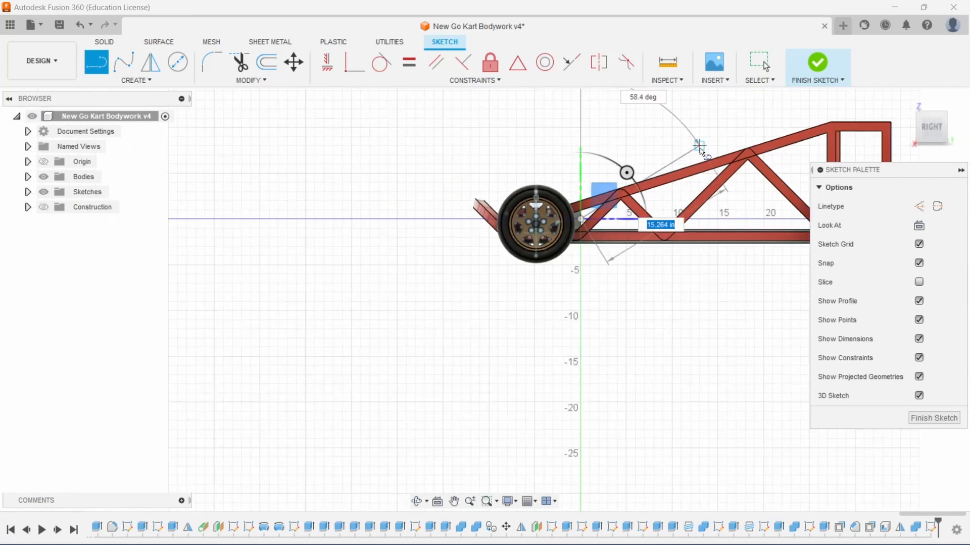
pyautogui.scroll(3, 665, 166)
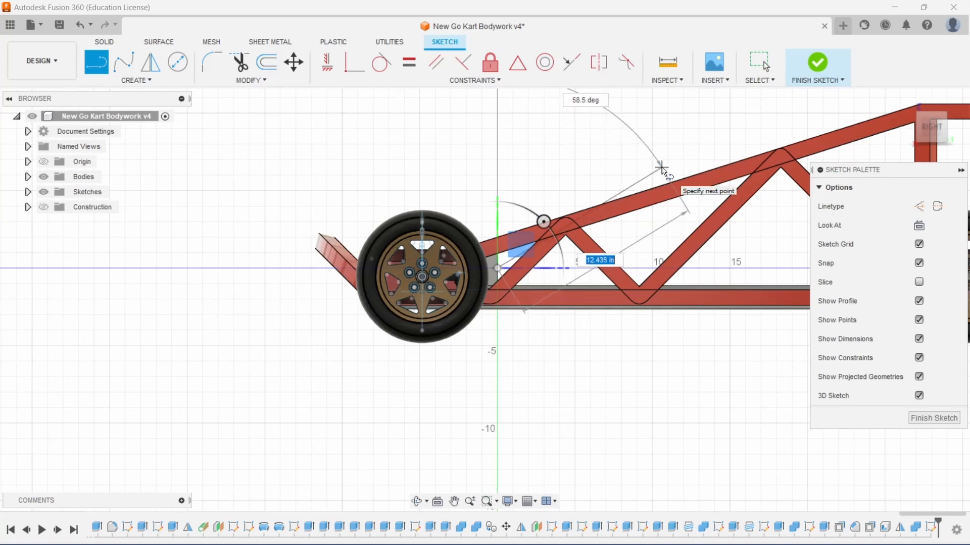
pyautogui.scroll(3, 662, 169)
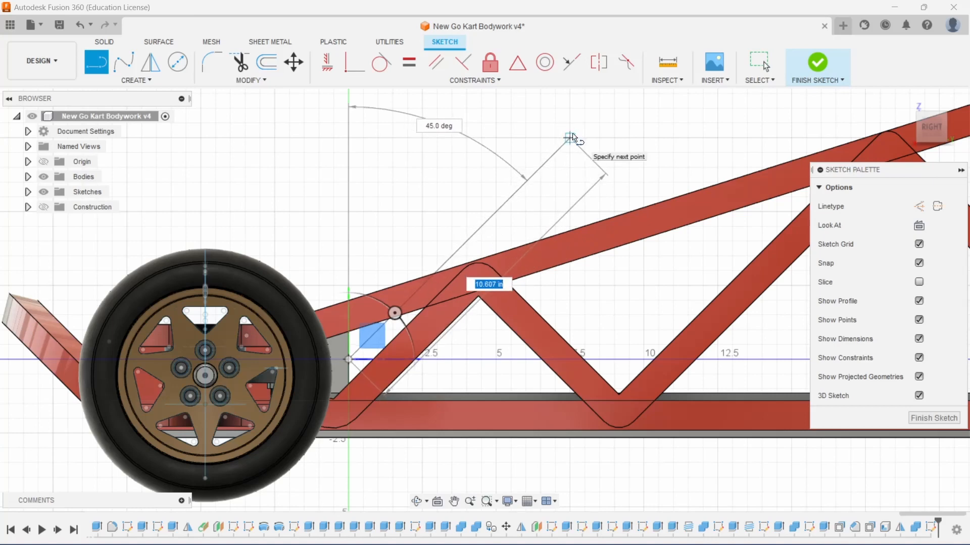
pyautogui.scroll(-5, 572, 137)
pyautogui.scroll(3, 572, 136)
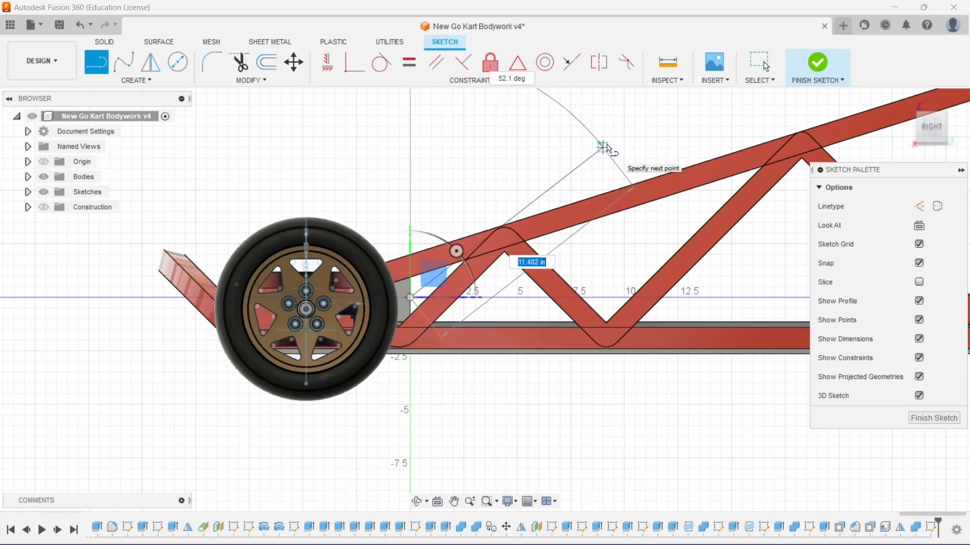
# - Try angles of 59, 50 and 60 degrees from the vertical for the line in progress
pyautogui.press('Tab')
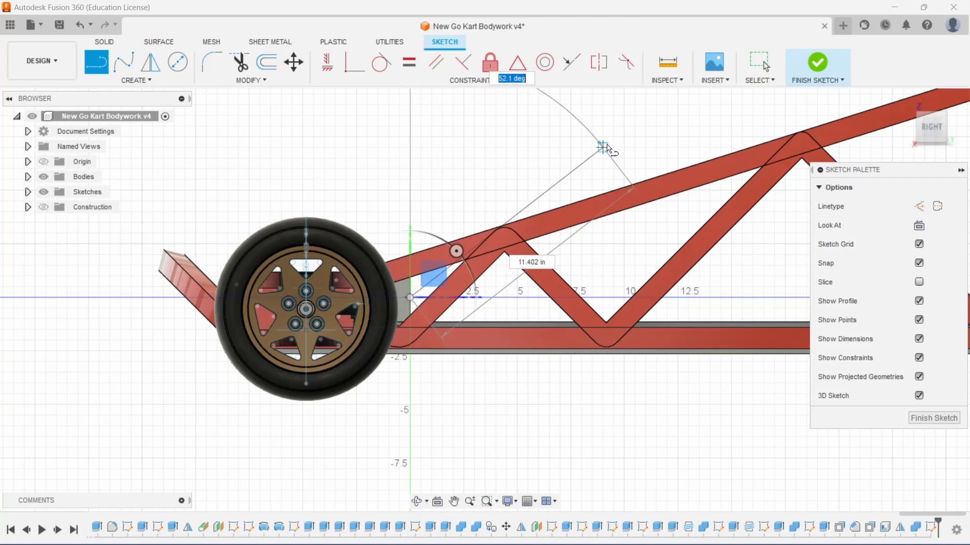
pyautogui.write('59')
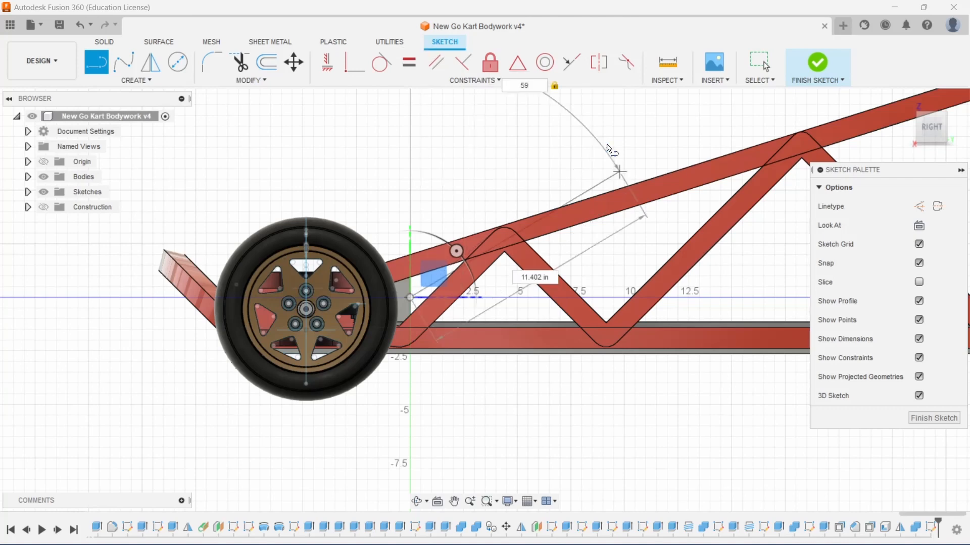
pyautogui.write('0')
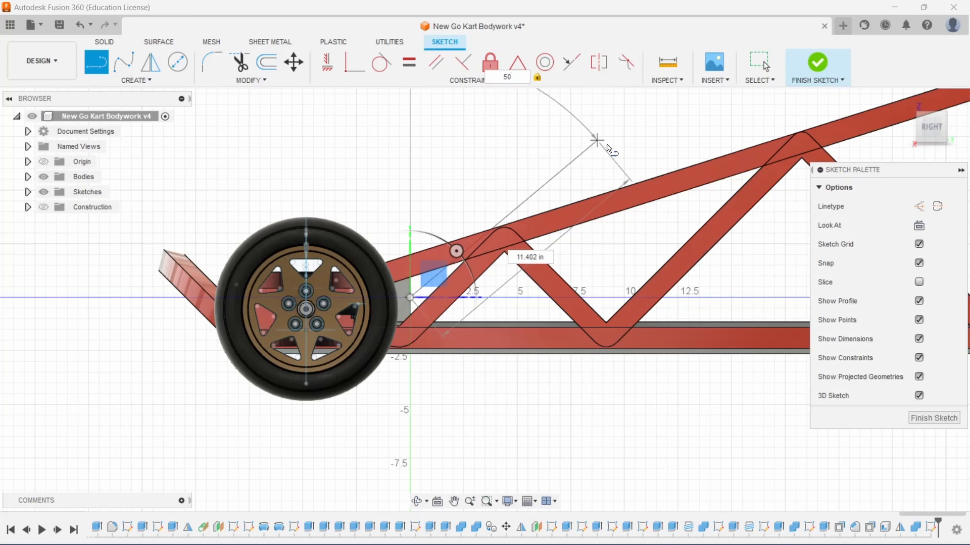
pyautogui.scroll(-5, 607, 146)
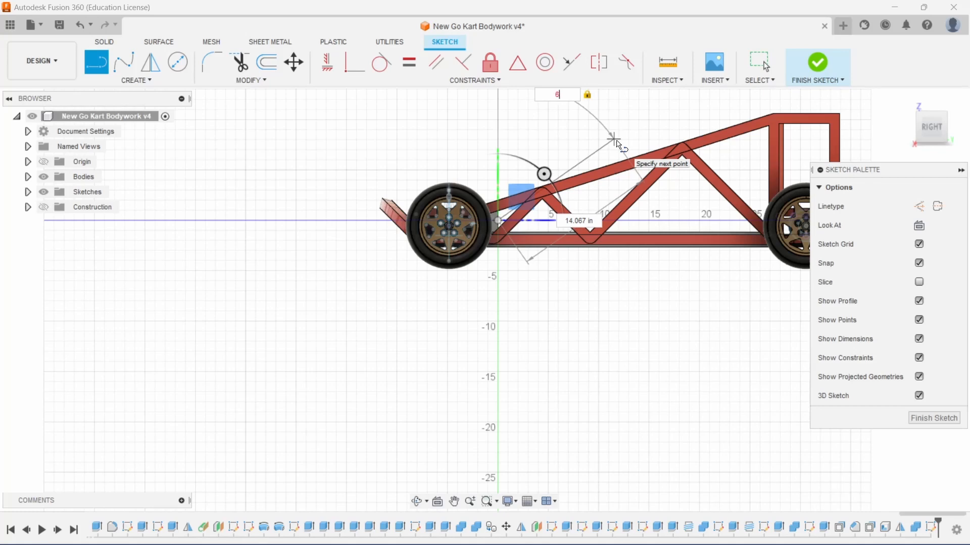
pyautogui.write('0')
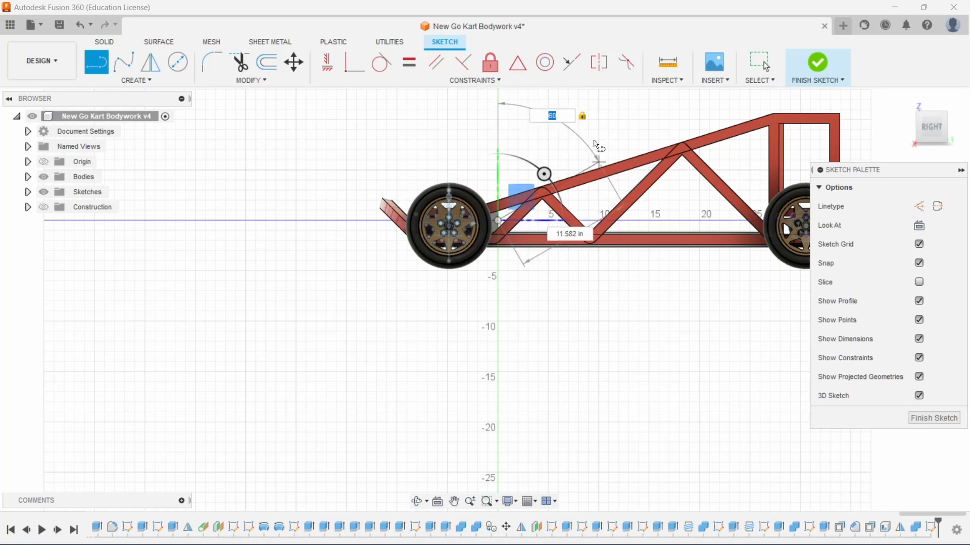
pyautogui.scroll(-2, 617, 141)
pyautogui.scroll(3, 616, 135)
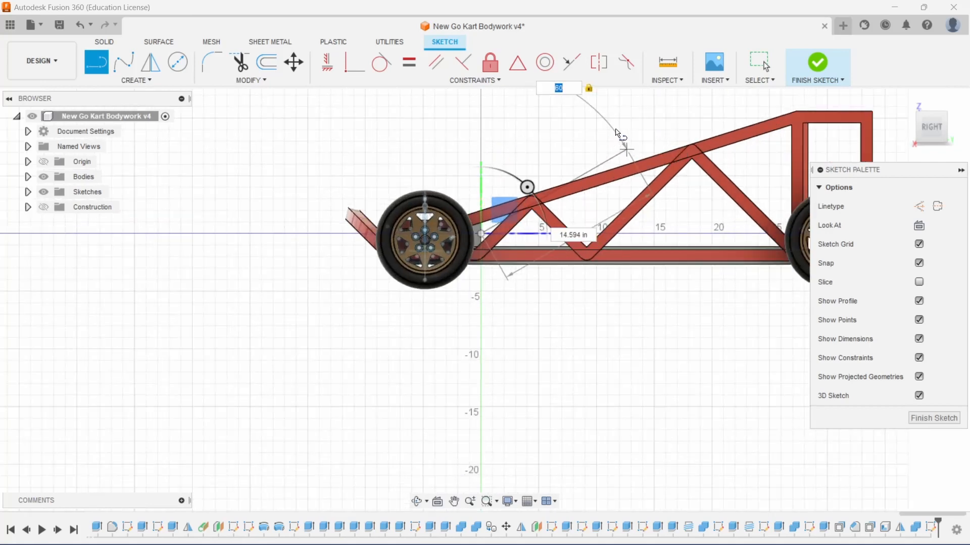
pyautogui.scroll(2, 615, 135)
pyautogui.scroll(-1, 615, 135)
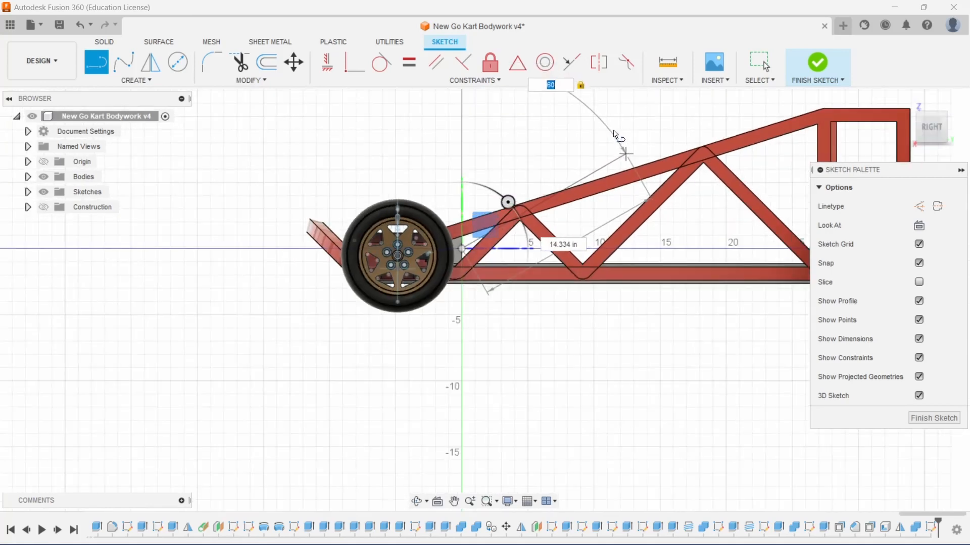
# - Set the line's angle to 57 degrees from the vertical, after trying 58 degrees
pyautogui.write('58')
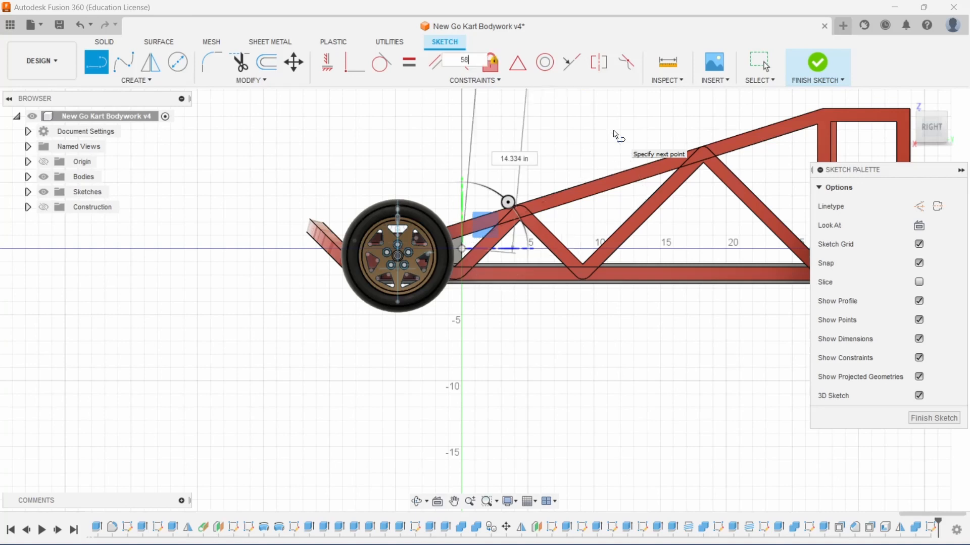
pyautogui.press('Tab')
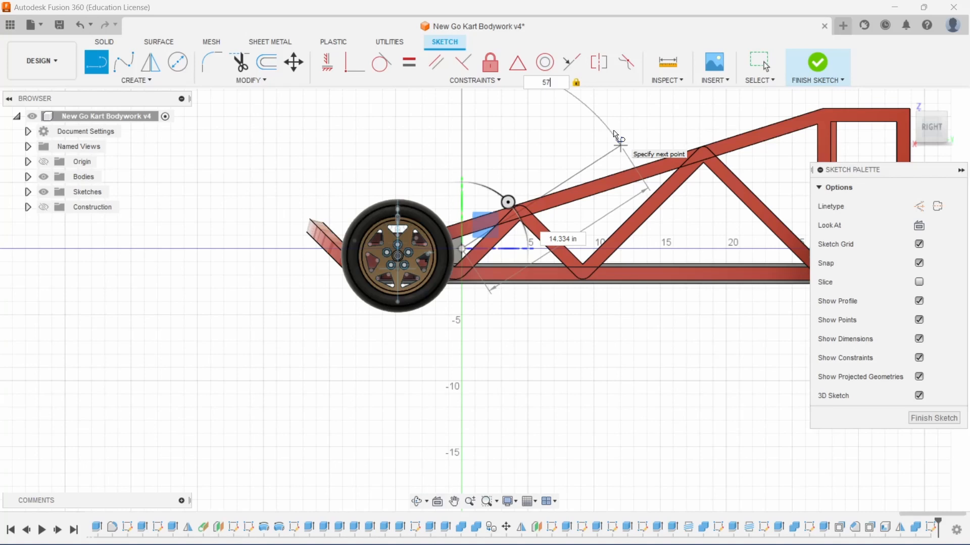
pyautogui.press('Tab')
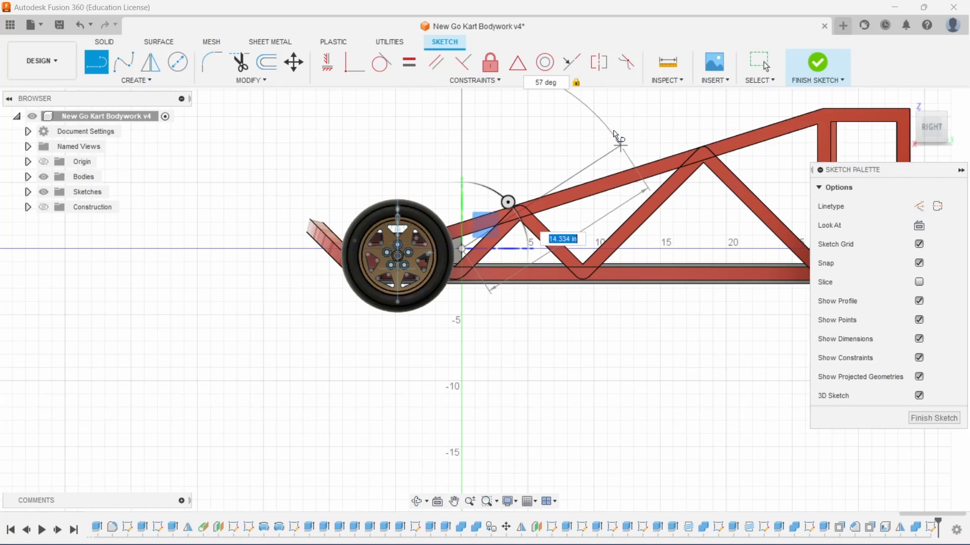
# - Set the line's length to 12.5 in, place it and end the Line command
pyautogui.write('13')
pyautogui.press('Tab')
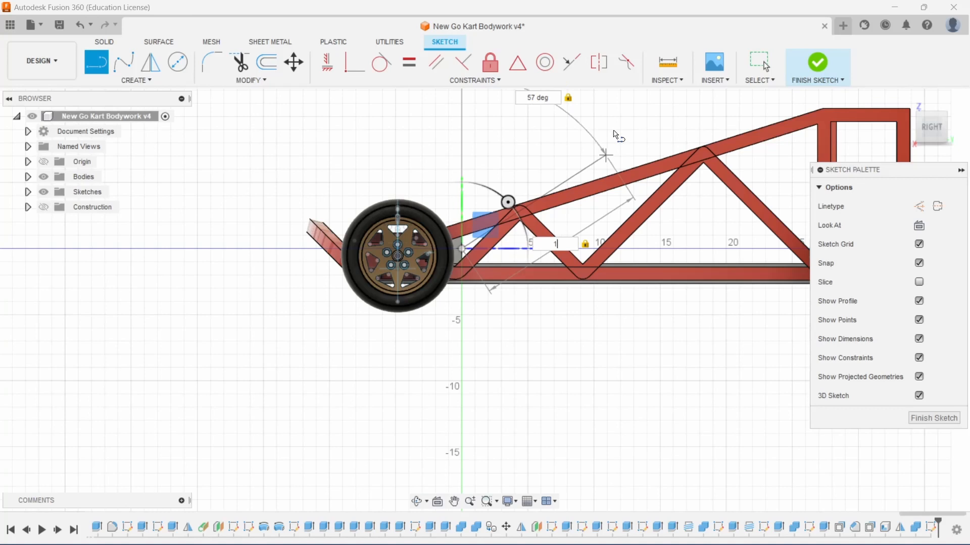
pyautogui.write('2')
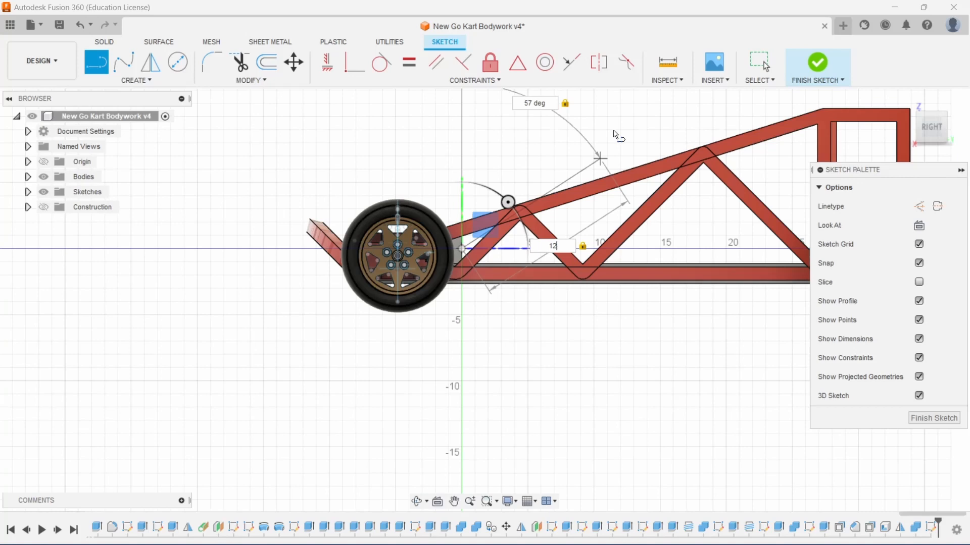
pyautogui.press('BackSpace')
pyautogui.write('3')
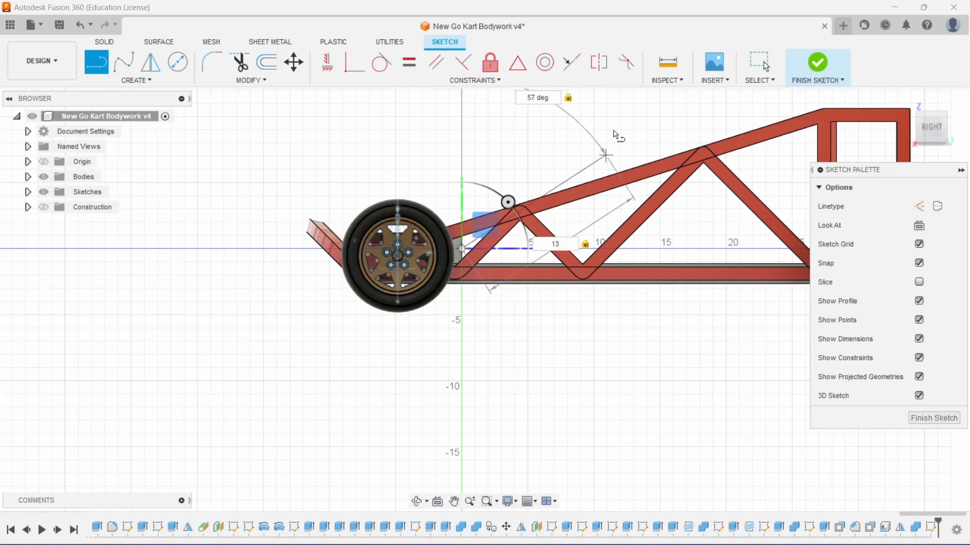
pyautogui.write('00')
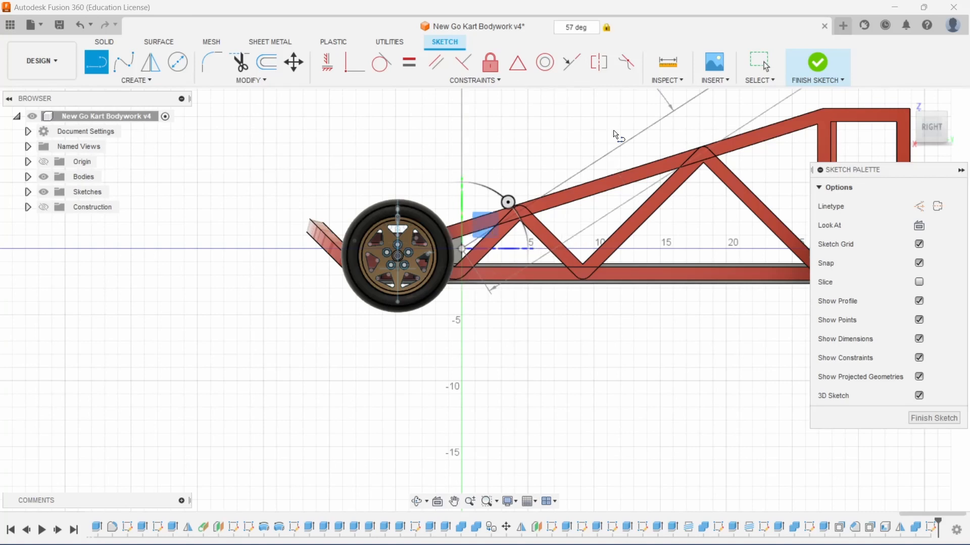
pyautogui.press('BackSpace')
pyautogui.press('BackSpace')
pyautogui.write('2')
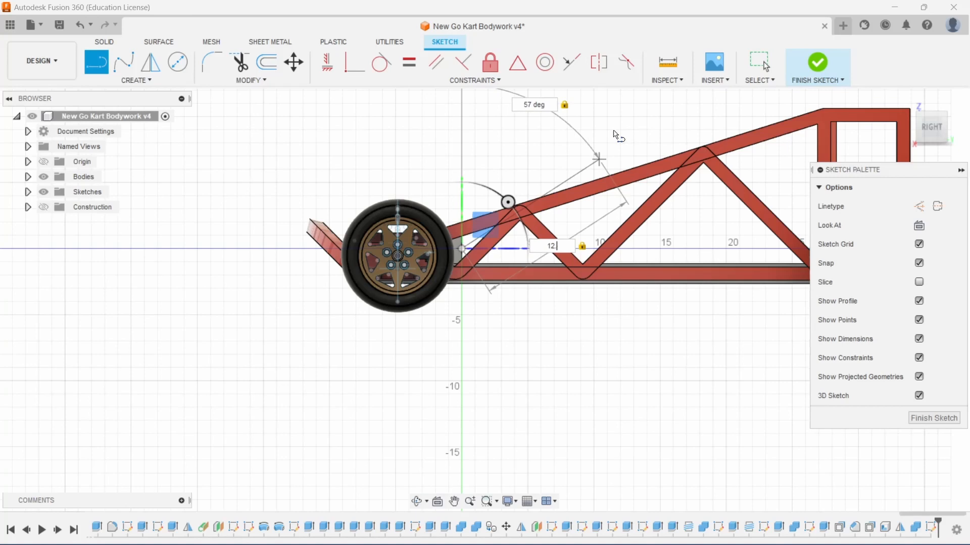
pyautogui.write('.5')
pyautogui.press('Return')
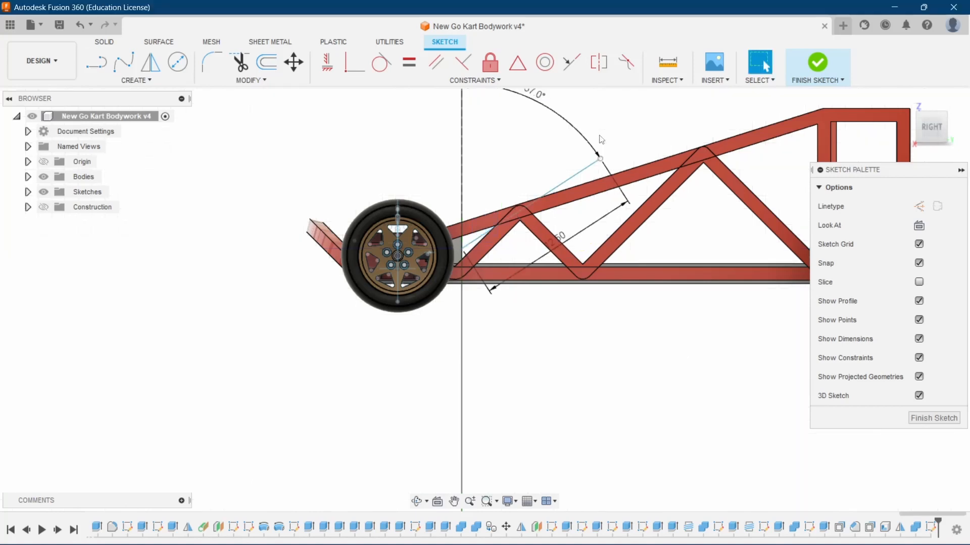
pyautogui.press('Escape')
# - Draw a 1 in diameter circle on the block's rear face, centred on the angled line's starting point
pyautogui.moveTo(949, 149)
pyautogui.mouseDown()
pyautogui.moveTo(889, 177)
pyautogui.moveTo(934, 149)
pyautogui.mouseUp()
pyautogui.keyDown('shift'); pyautogui.moveTo(510, 197); pyautogui.dragTo(538, 212, button='middle'); pyautogui.keyUp('shift')
pyautogui.scroll(-3, 538, 211)
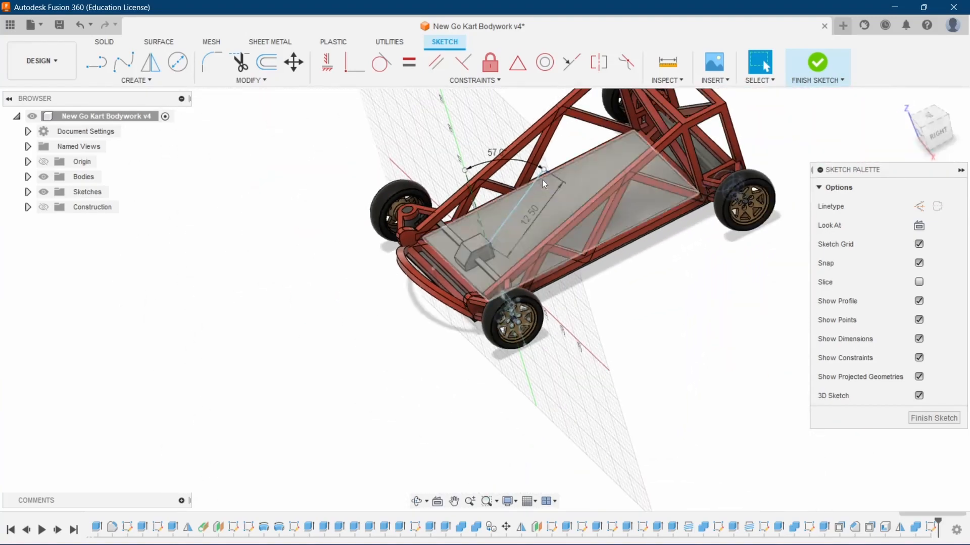
pyautogui.scroll(3, 549, 149)
pyautogui.scroll(4, 520, 228)
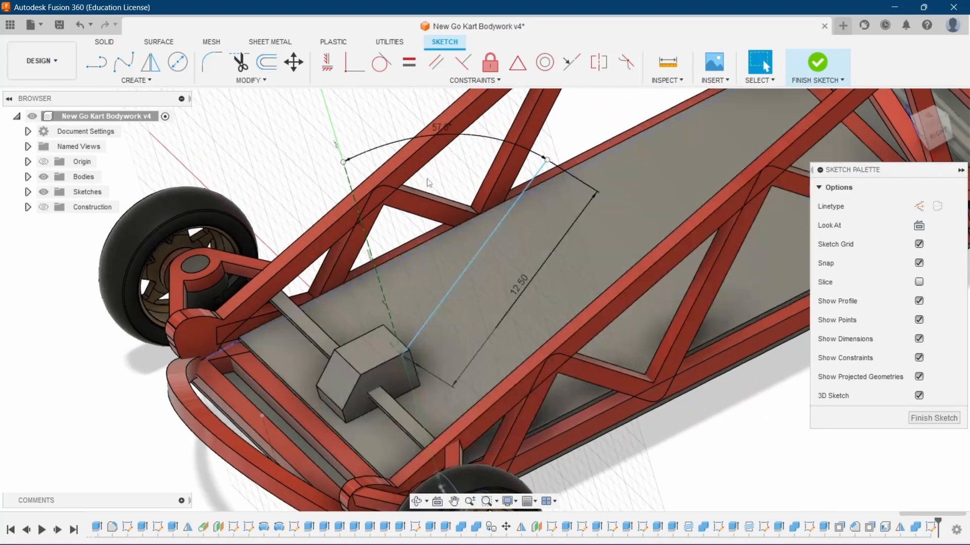
pyautogui.scroll(-3, 429, 257)
pyautogui.scroll(3, 485, 296)
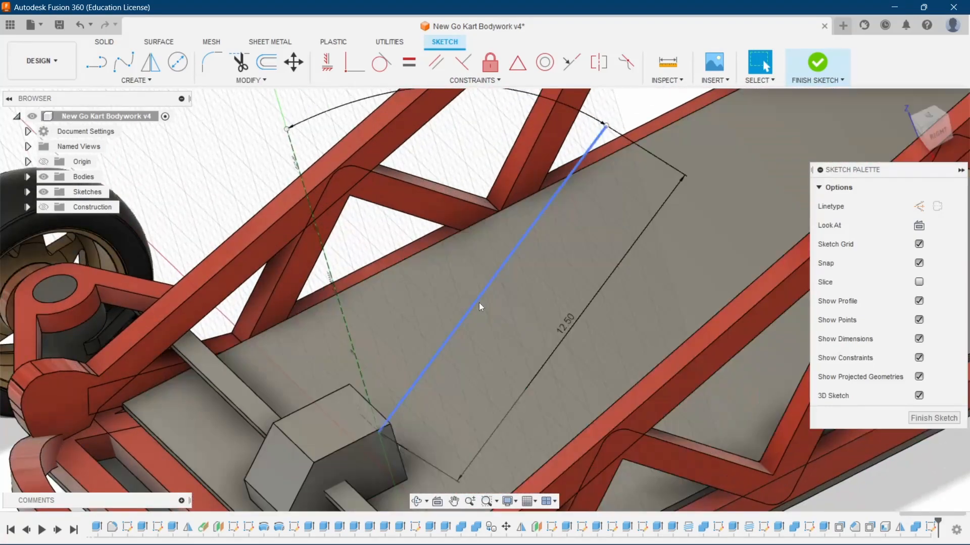
pyautogui.click(139, 84)
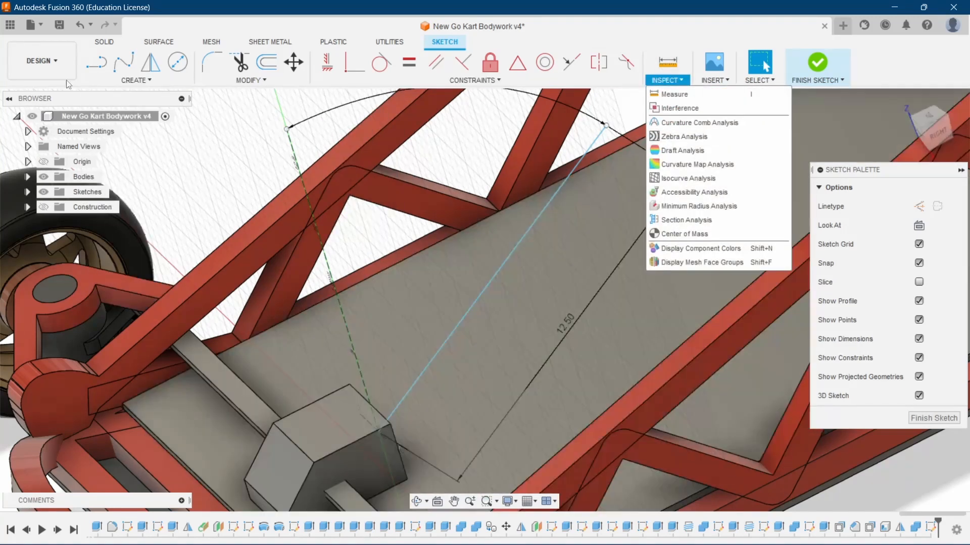
pyautogui.click(178, 64)
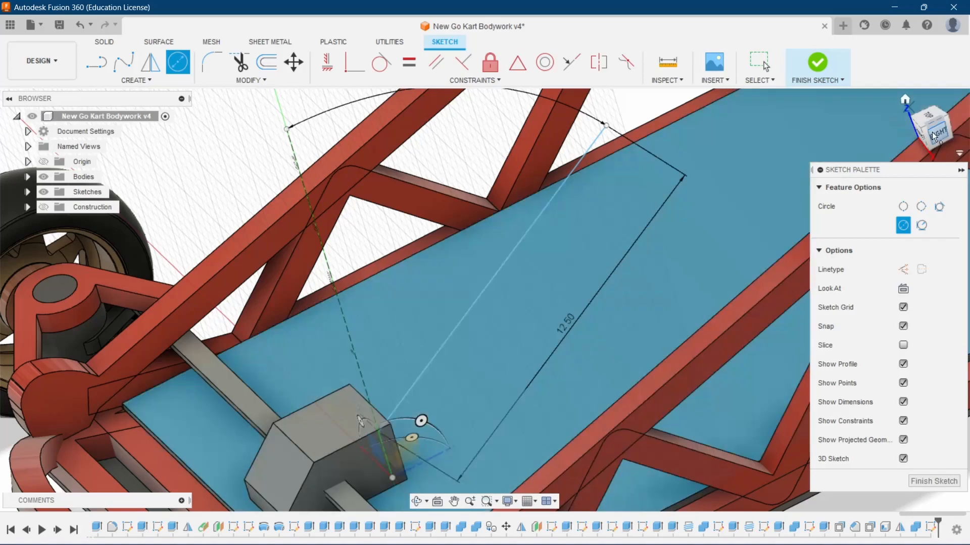
pyautogui.moveTo(932, 132); pyautogui.dragTo(913, 135)
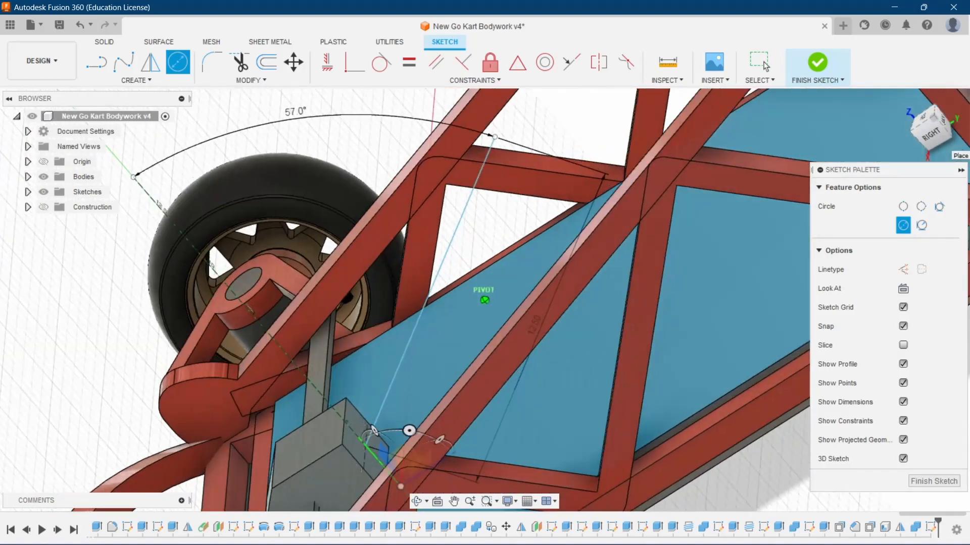
pyautogui.scroll(5, 364, 451)
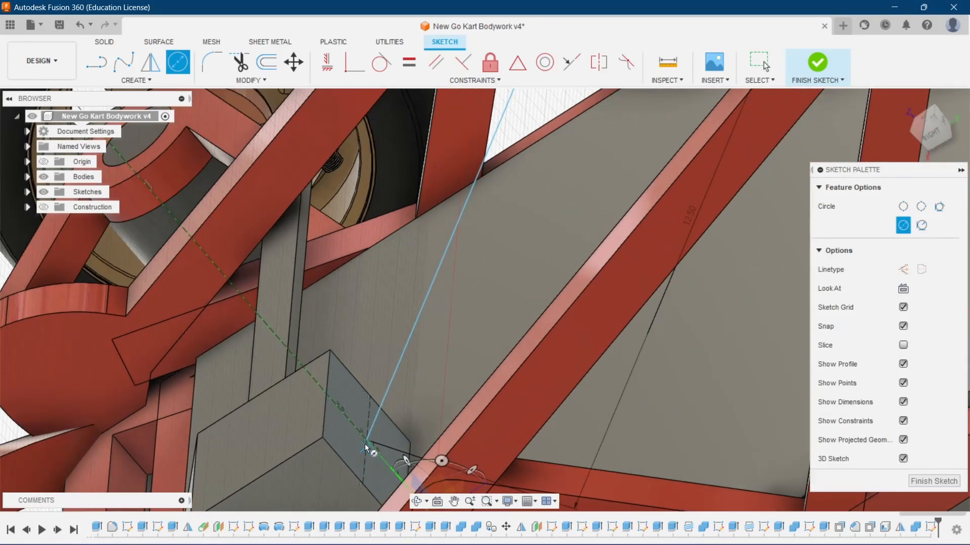
pyautogui.click(365, 440)
pyautogui.scroll(3, 357, 420)
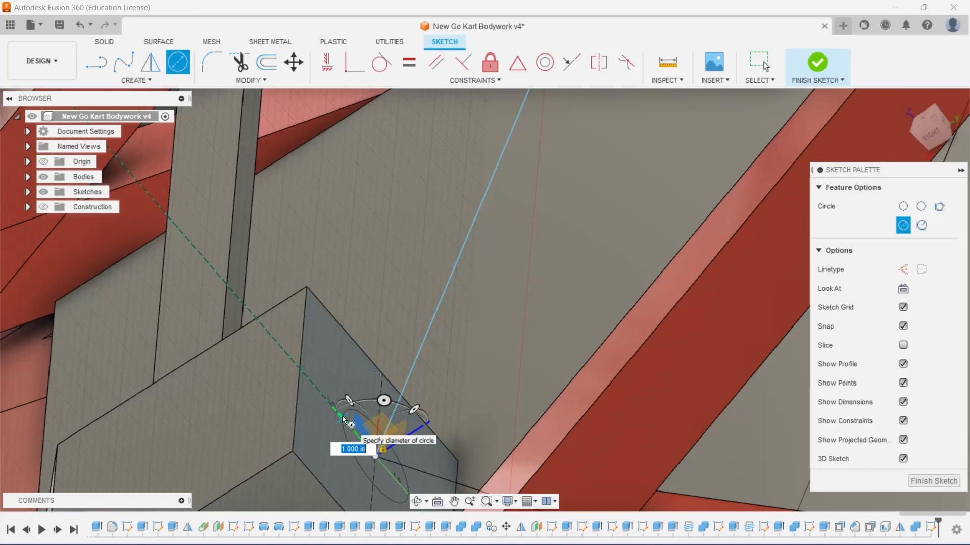
pyautogui.click(343, 416)
pyautogui.press('Escape')
# - Run a Pipe along the angled steering-column line with a circular section and set its section size to 1 in
pyautogui.scroll(-3, 380, 316)
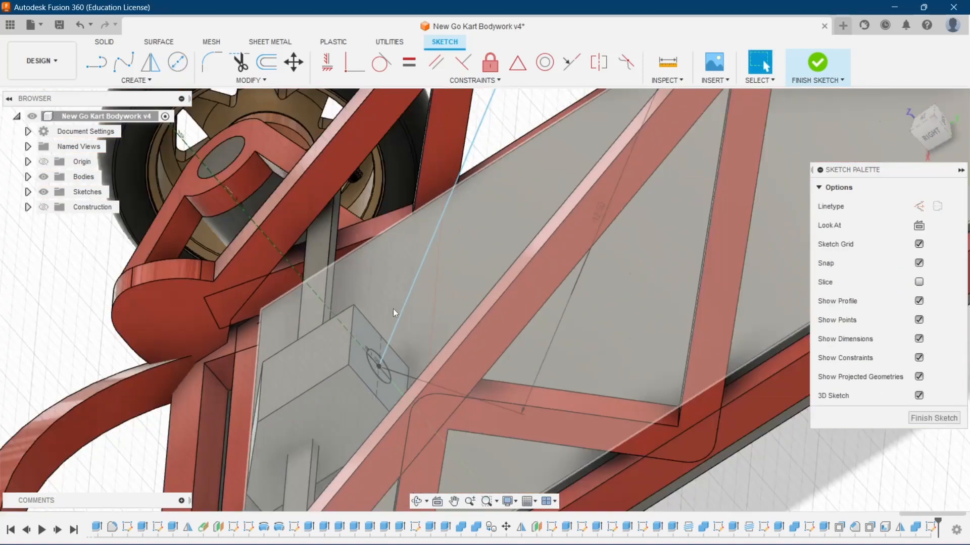
pyautogui.scroll(-2, 394, 312)
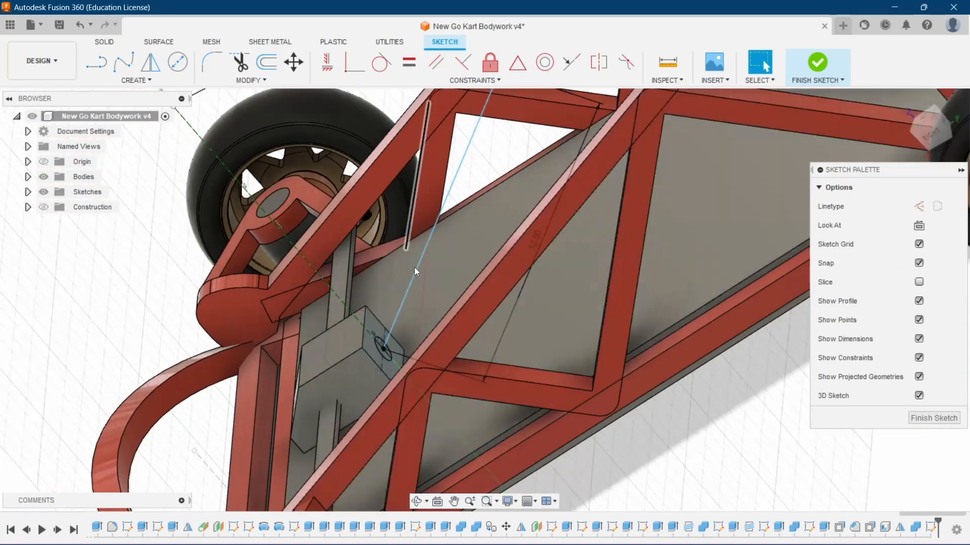
pyautogui.click(104, 41)
pyautogui.click(177, 80)
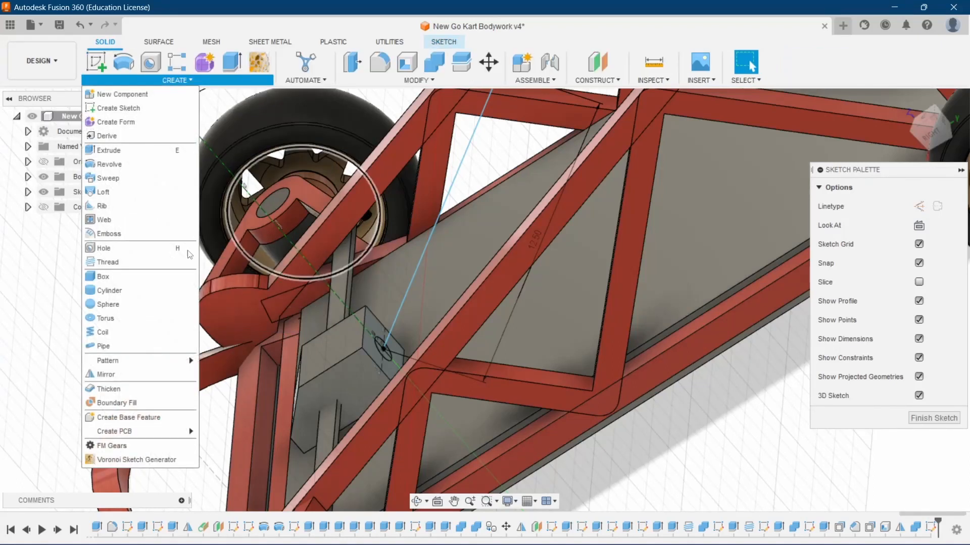
pyautogui.click(145, 346)
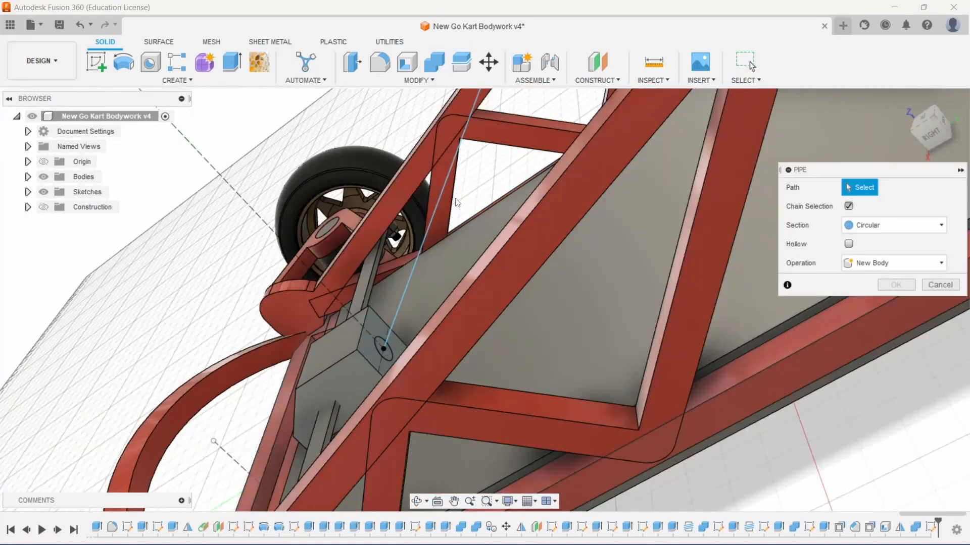
pyautogui.click(445, 181)
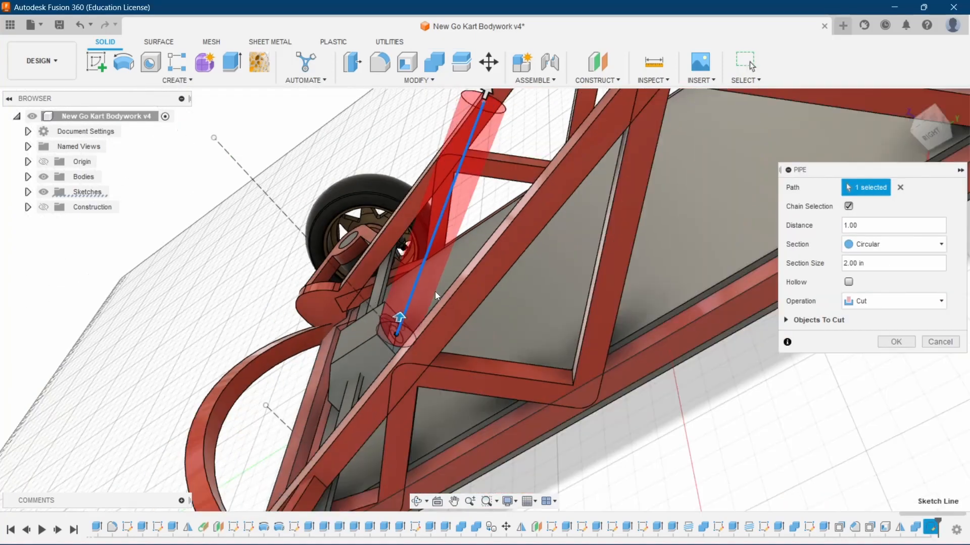
pyautogui.scroll(-2, 435, 291)
pyautogui.scroll(3, 422, 285)
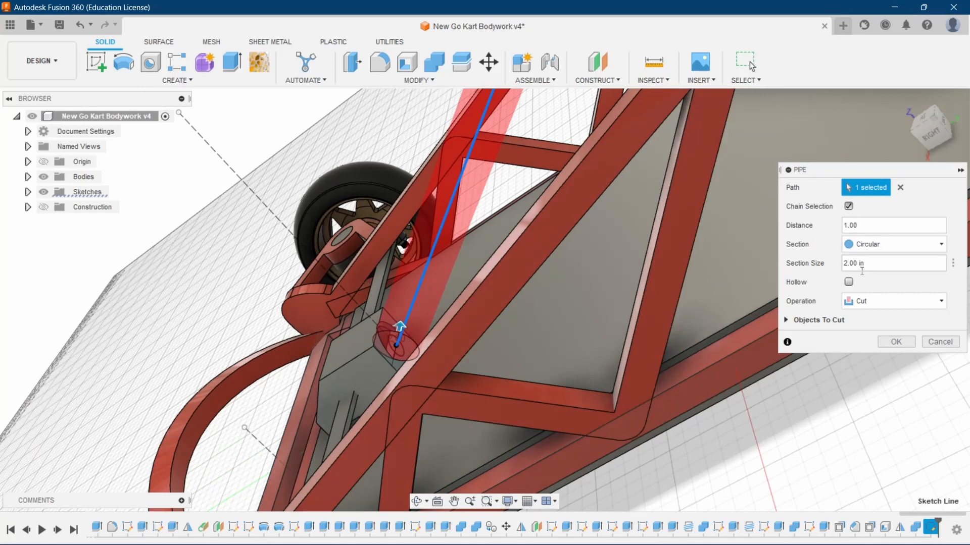
pyautogui.click(857, 263)
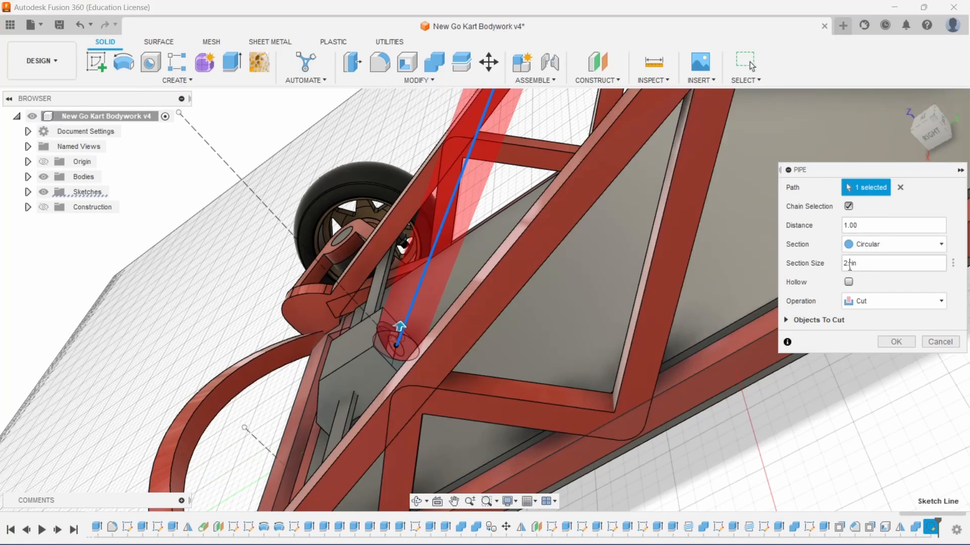
pyautogui.press('BackSpace')
pyautogui.write('1')
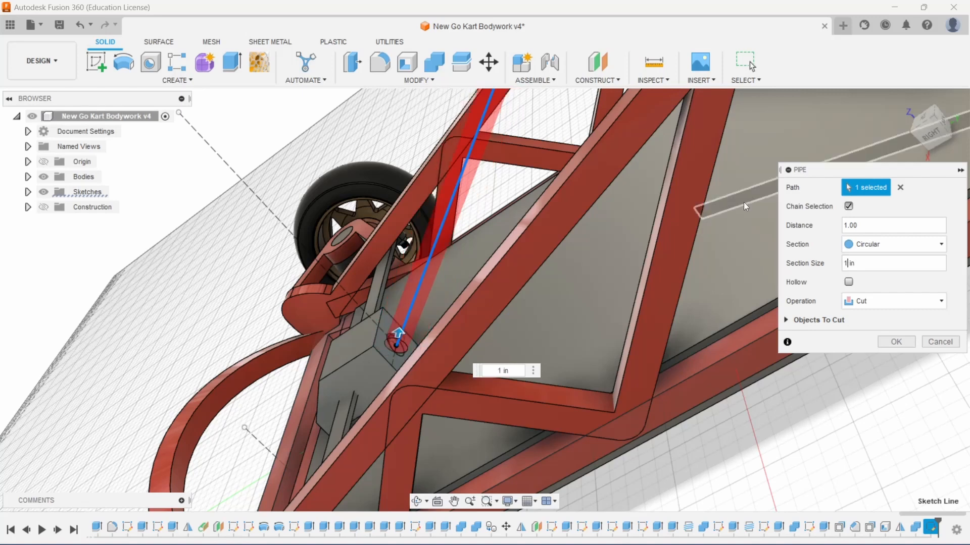
# - Set the pipe's operation to New Body and create the steering column
pyautogui.scroll(5, 386, 351)
pyautogui.scroll(5, 348, 351)
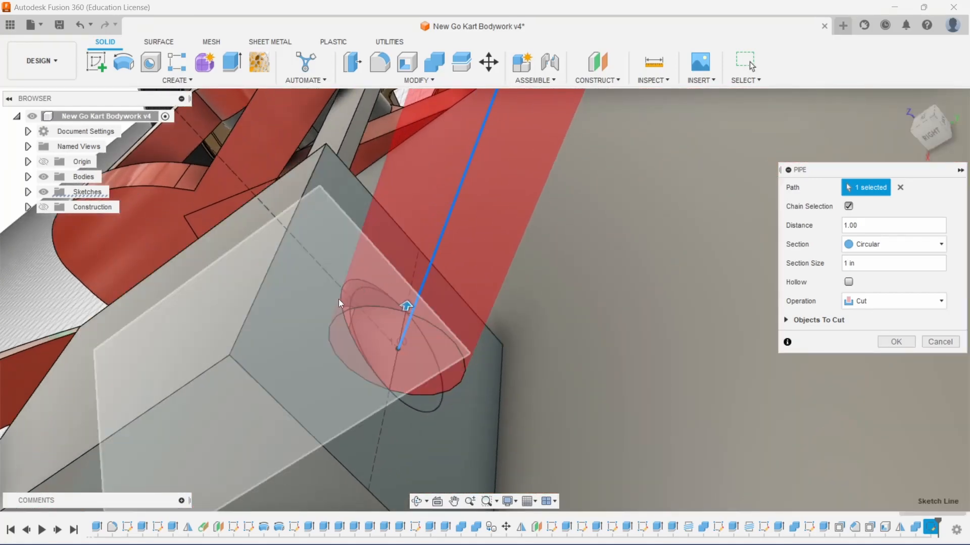
pyautogui.scroll(-3, 381, 348)
pyautogui.click(891, 301)
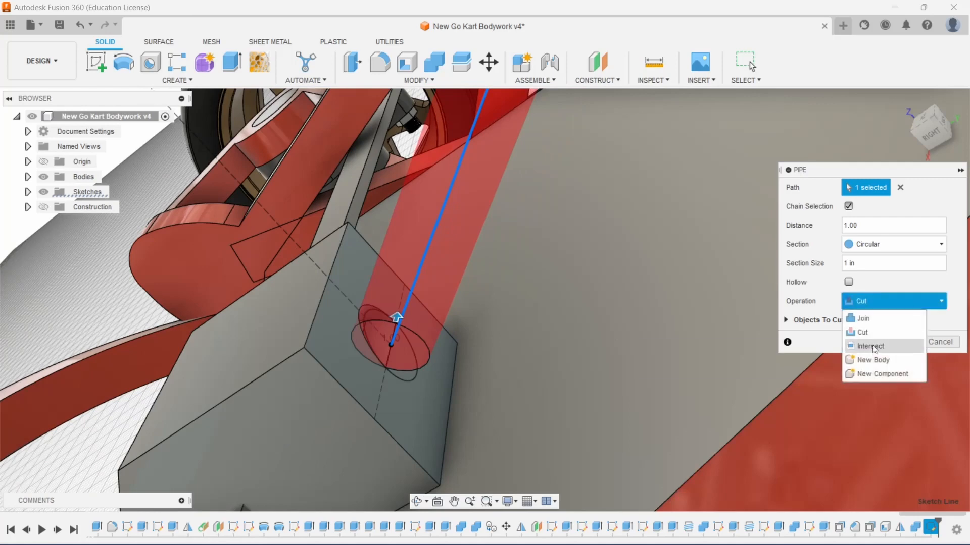
pyautogui.click(874, 354)
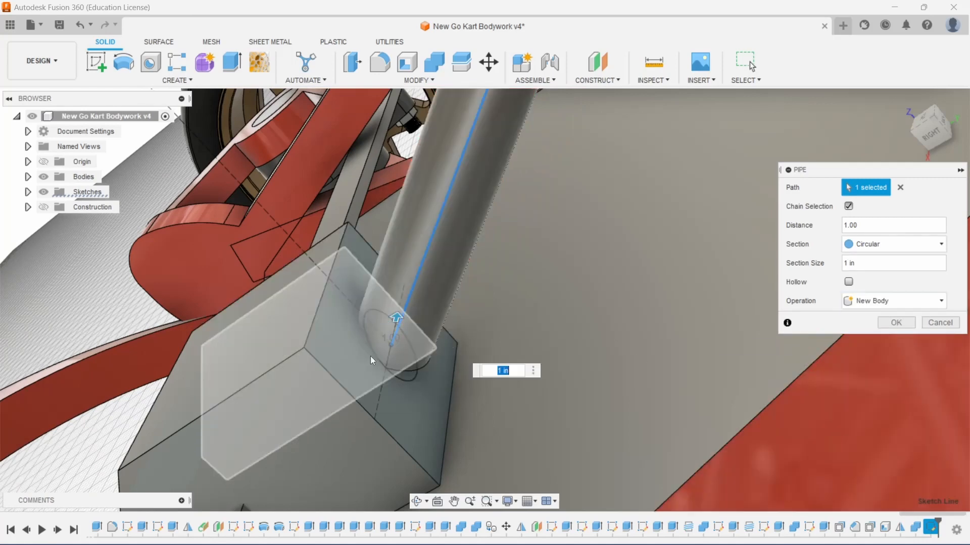
pyautogui.scroll(3, 402, 389)
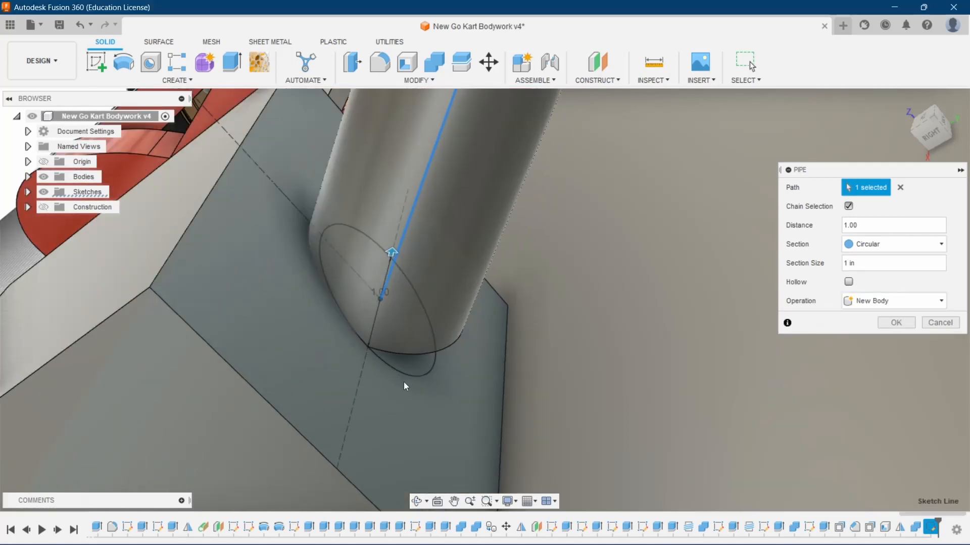
pyautogui.moveTo(928, 130); pyautogui.dragTo(939, 102)
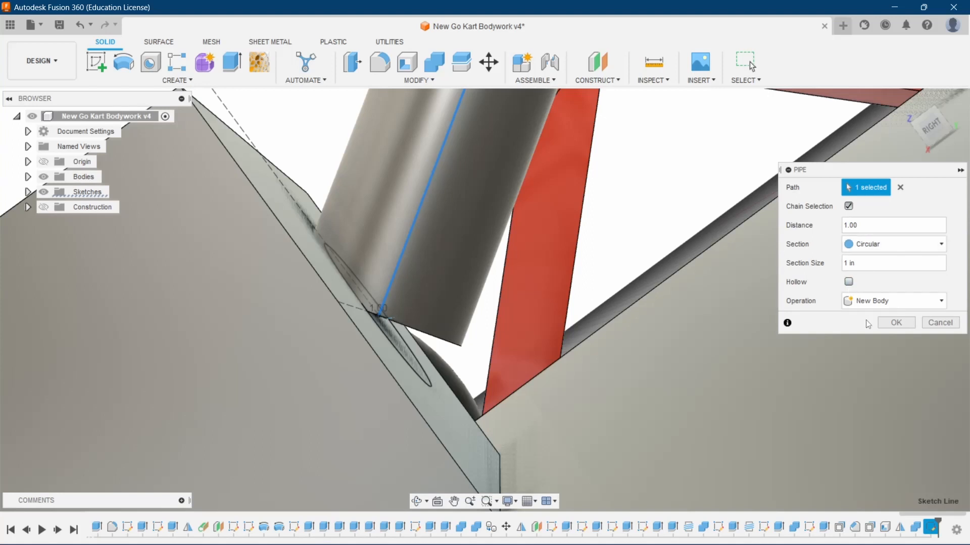
pyautogui.click(897, 323)
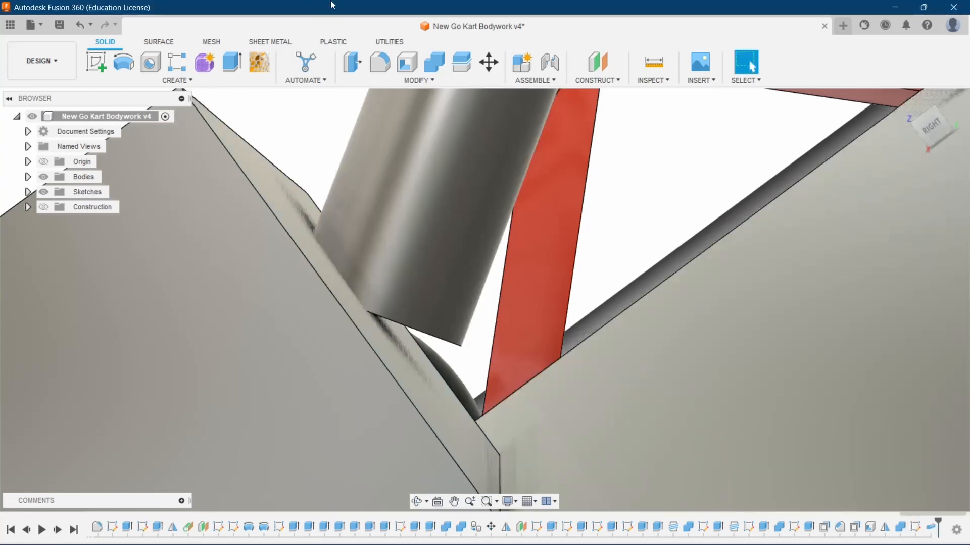
# - Show Sketch61, which holds the angled line and the circle on the block's rear face
pyautogui.click(28, 192)
pyautogui.scroll(-5, 41, 278)
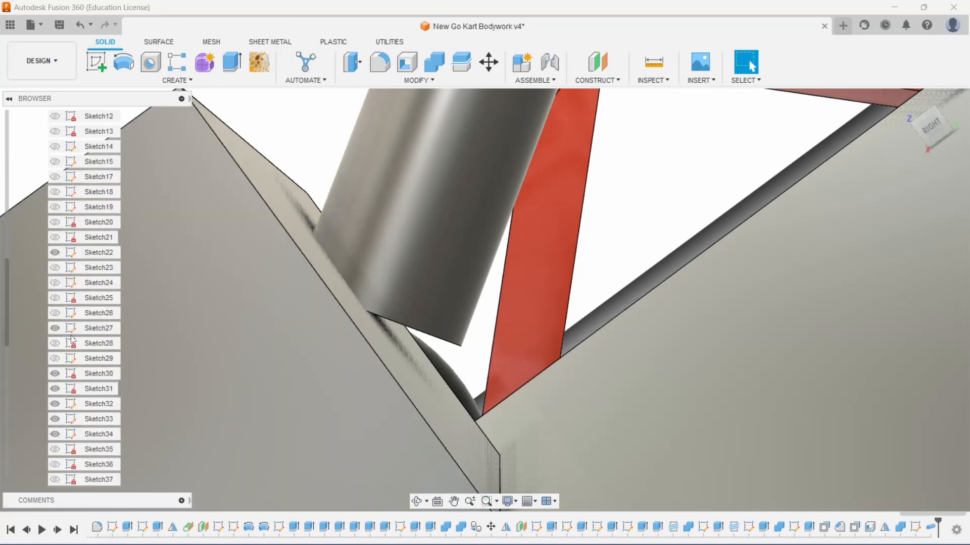
pyautogui.scroll(-5, 72, 341)
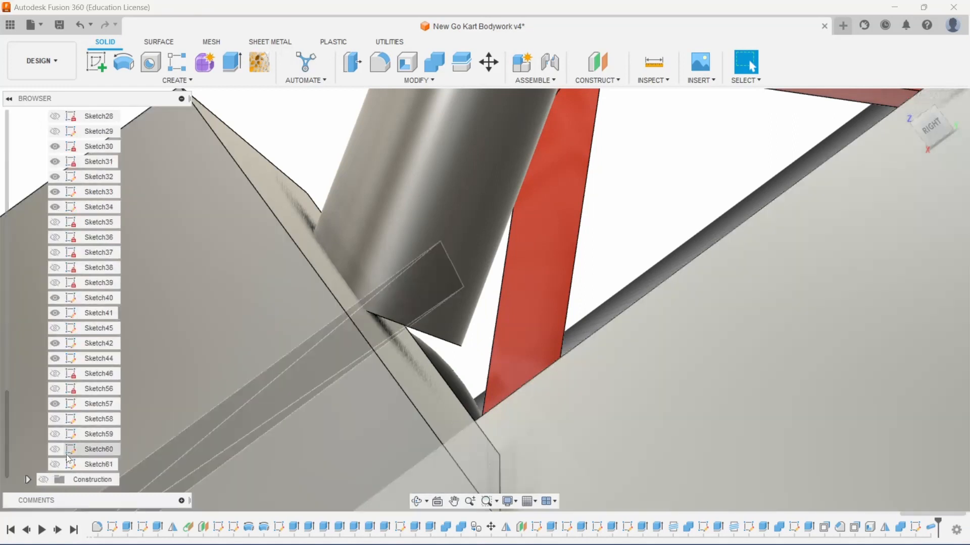
pyautogui.click(53, 464)
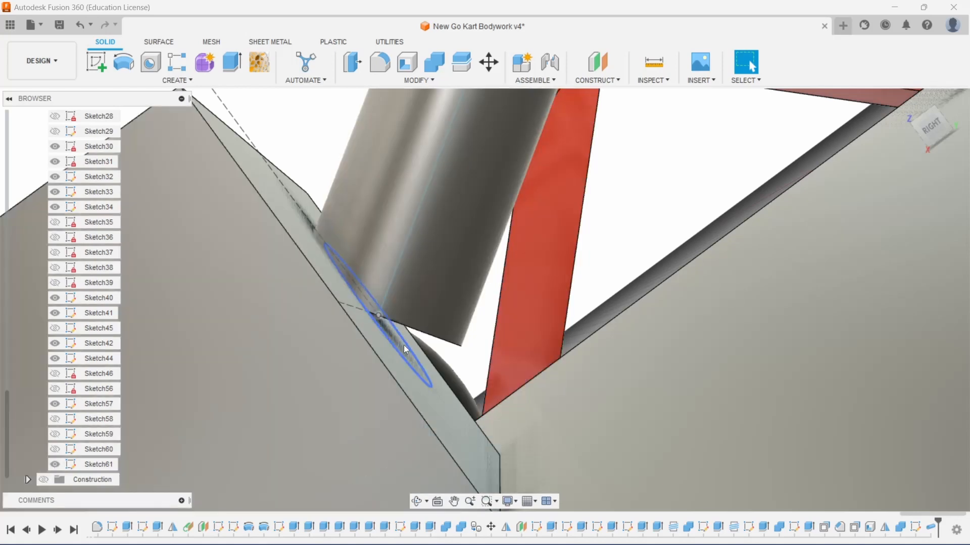
# - Edit that sketch, set the diameter of the circle on the block's rear face to 1.5 in and finish the sketch
pyautogui.click(916, 528)
pyautogui.rightClick(916, 530)
pyautogui.click(870, 399)
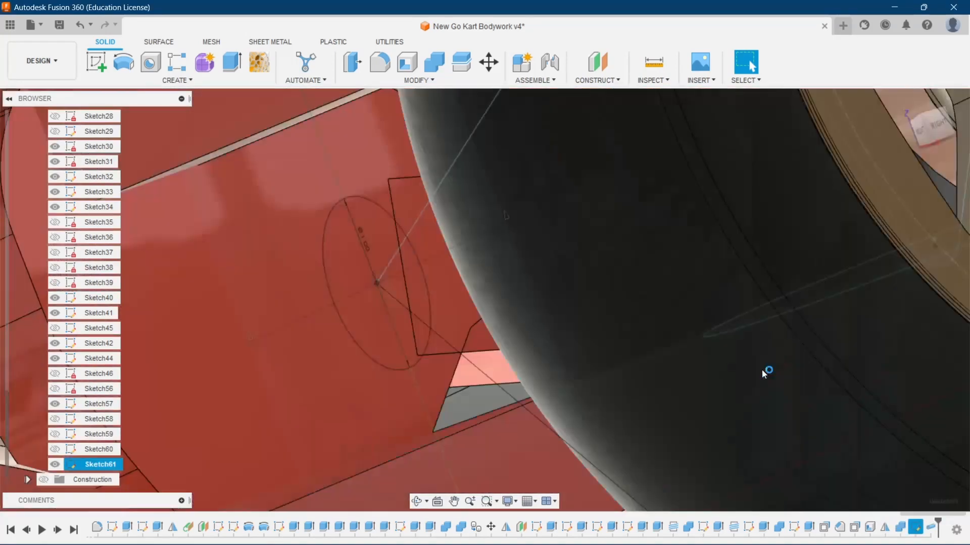
pyautogui.doubleClick(455, 199)
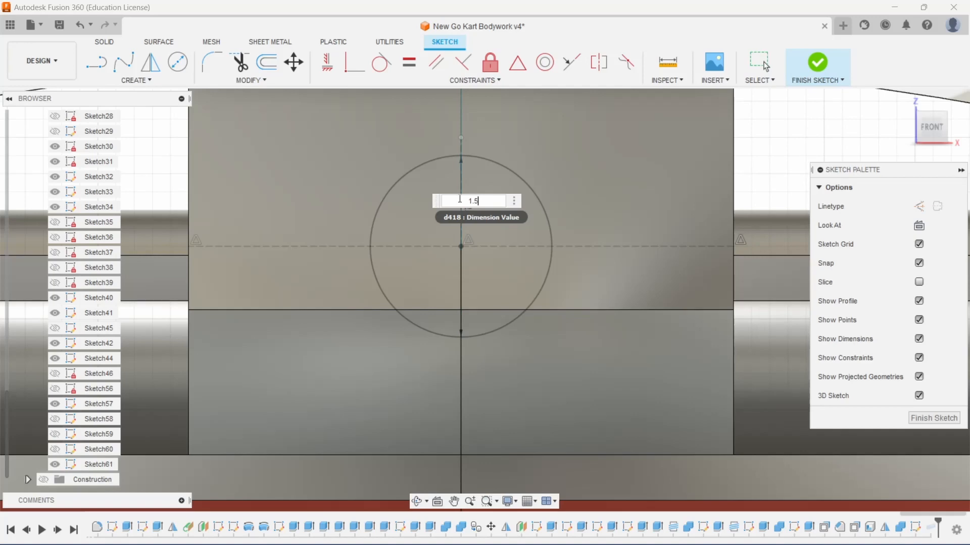
pyautogui.write('1.5')
pyautogui.press('Return')
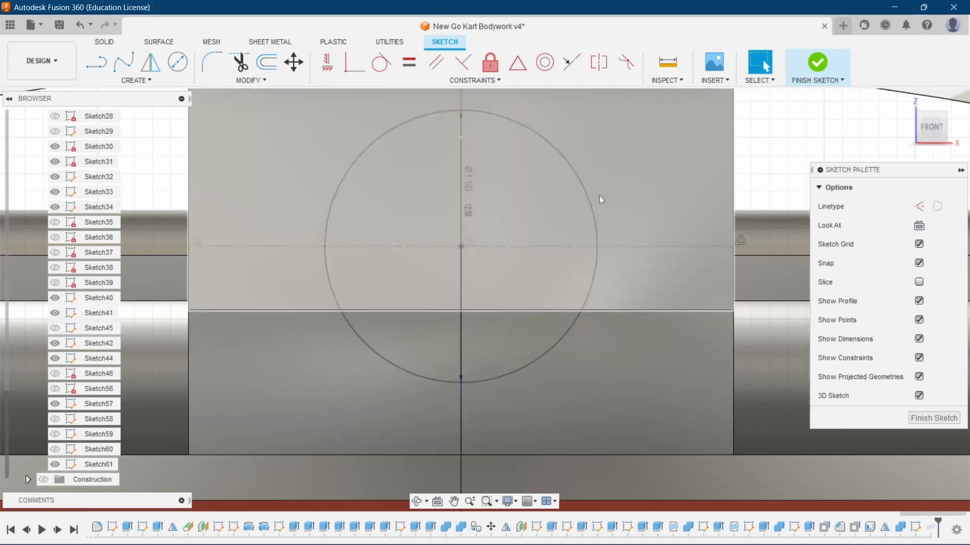
pyautogui.click(815, 63)
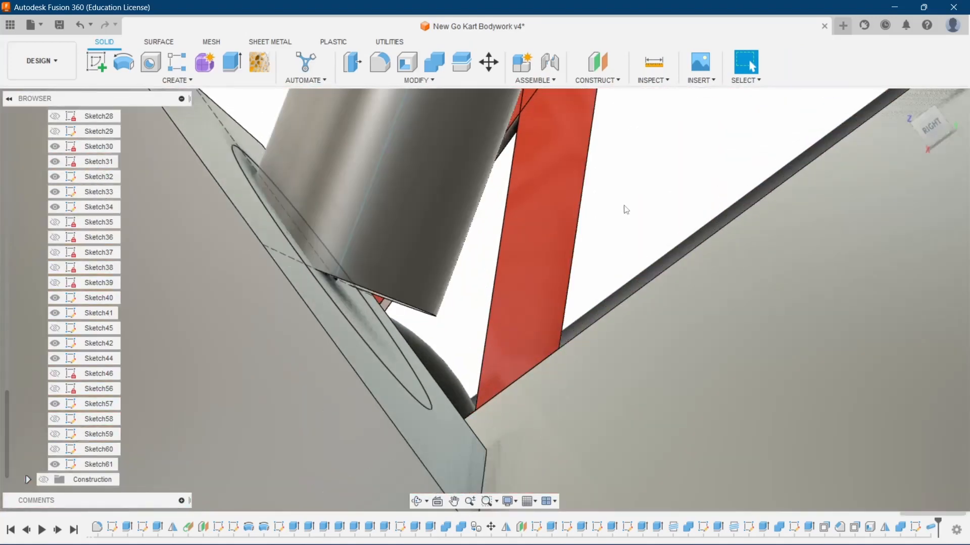
# - Extrude the pipe's lower end face about 0.45 in into the block as a new body
pyautogui.moveTo(925, 125)
pyautogui.mouseDown()
pyautogui.moveTo(909, 126)
pyautogui.moveTo(924, 126)
pyautogui.moveTo(911, 129)
pyautogui.moveTo(922, 113)
pyautogui.moveTo(935, 122)
pyautogui.moveTo(924, 113)
pyautogui.moveTo(926, 126)
pyautogui.mouseUp()
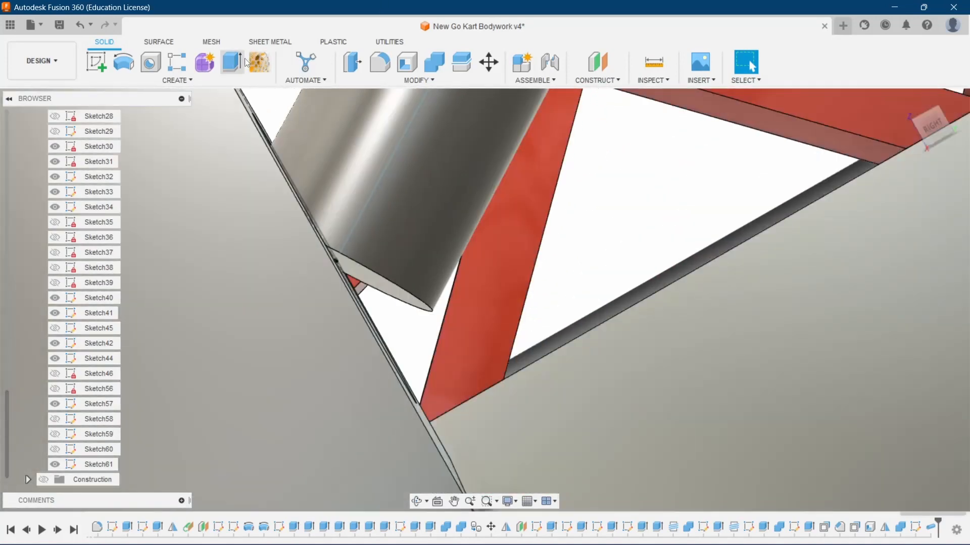
pyautogui.click(232, 62)
pyautogui.click(383, 299)
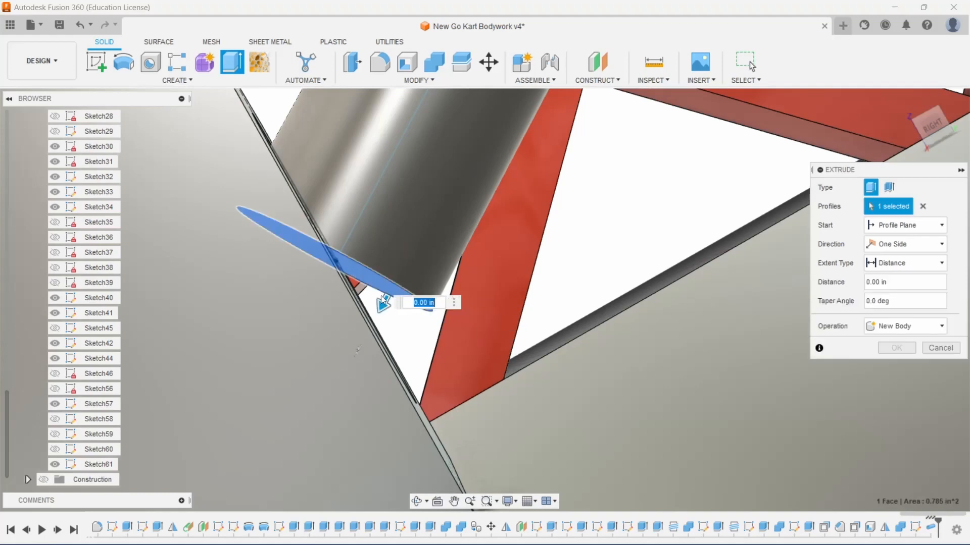
pyautogui.moveTo(381, 299); pyautogui.dragTo(304, 370)
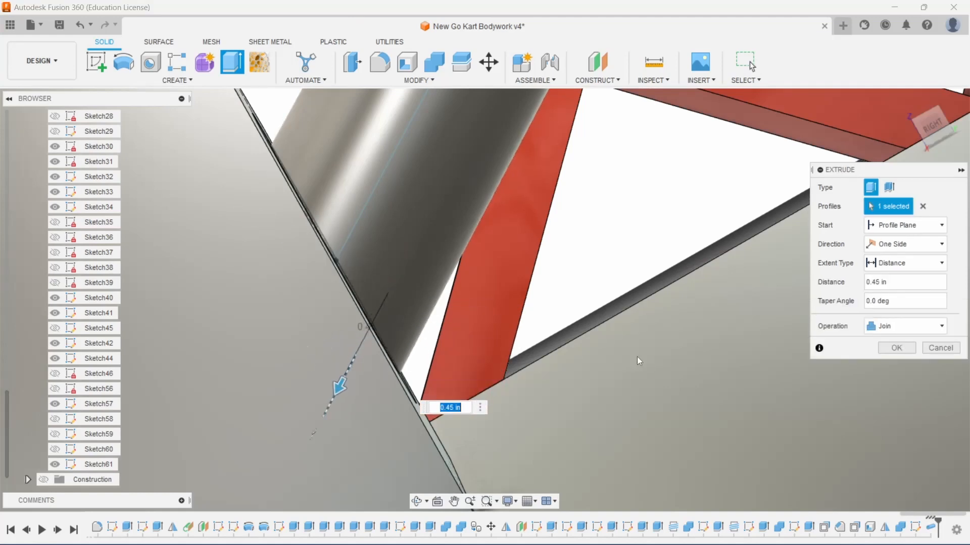
pyautogui.click(883, 323)
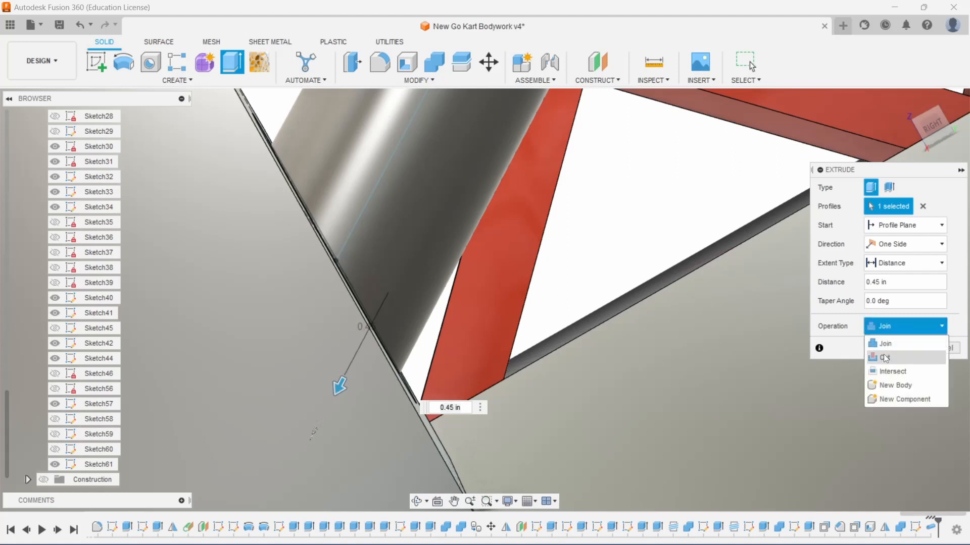
pyautogui.click(886, 378)
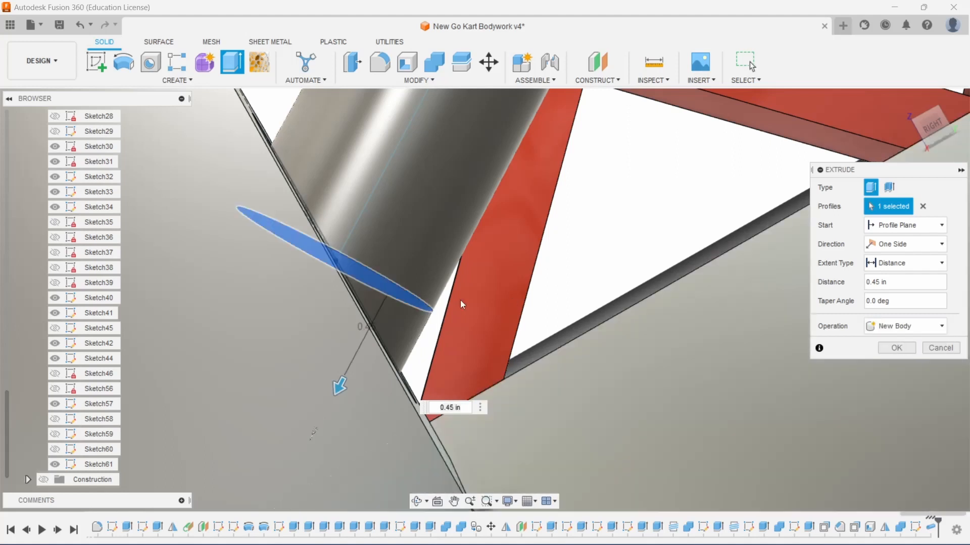
pyautogui.click(894, 348)
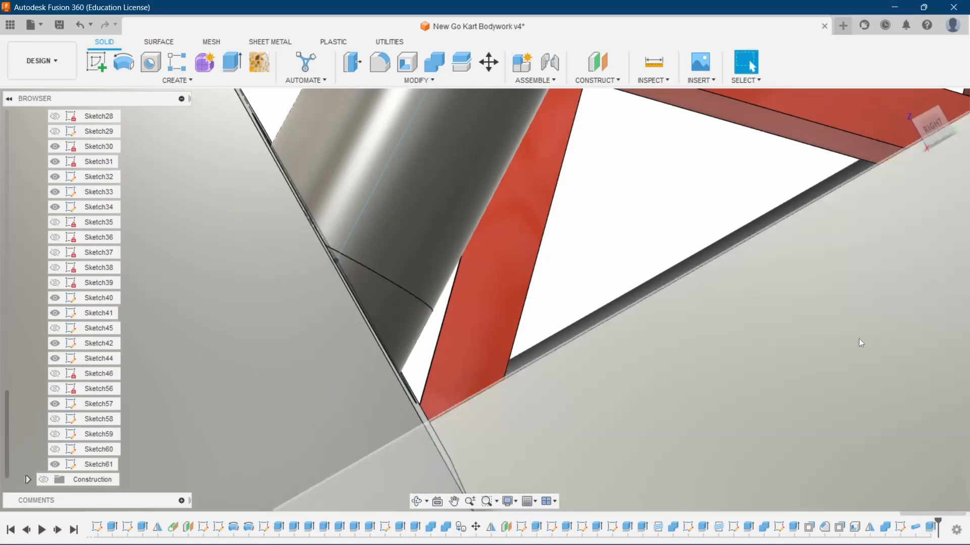
# - Combine the steering-column pipe with its extruded lower end using the Join operation
pyautogui.click(436, 69)
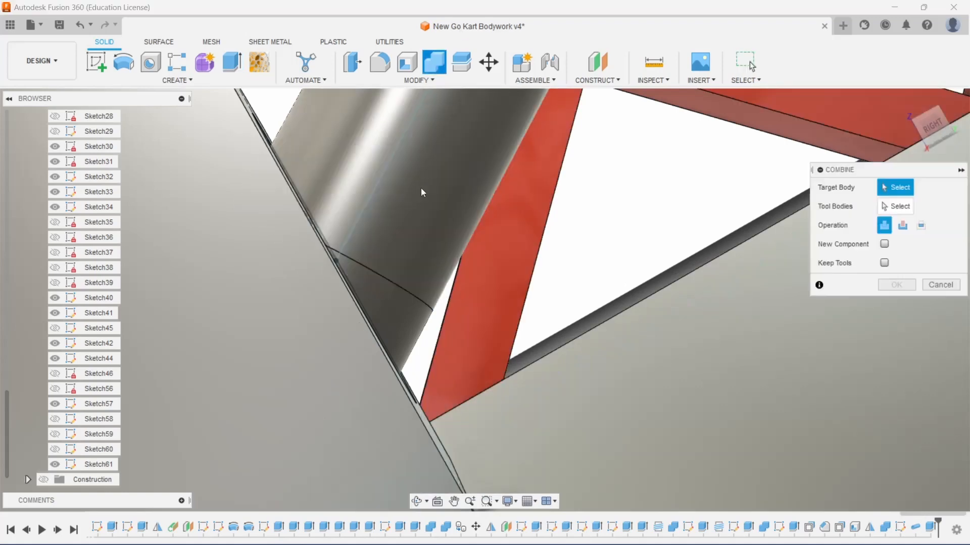
pyautogui.click(416, 206)
pyautogui.click(402, 324)
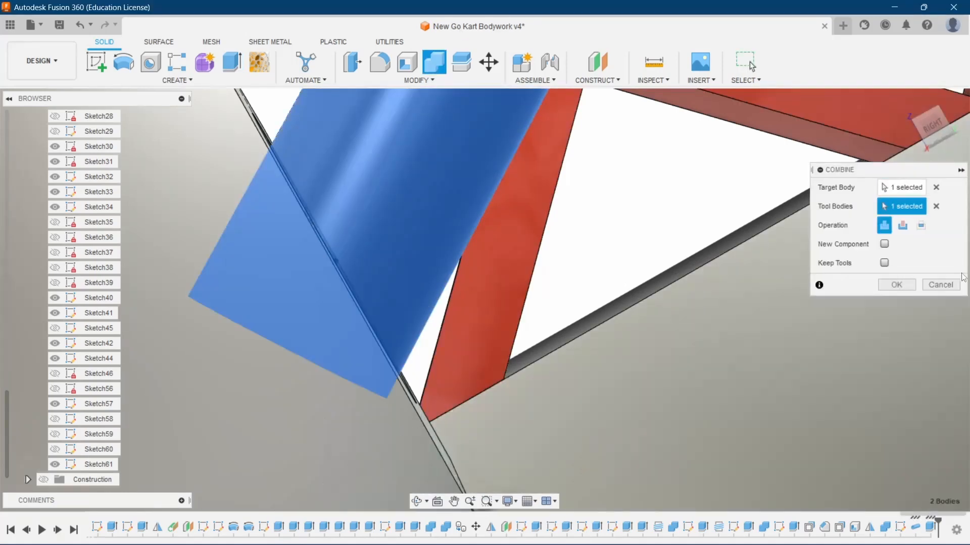
pyautogui.click(897, 285)
# - Extrude the 1.5 in circle on the block's rear face 0.40 in outward around the pipe with a 20 deg taper as a new body
pyautogui.scroll(-5, 567, 275)
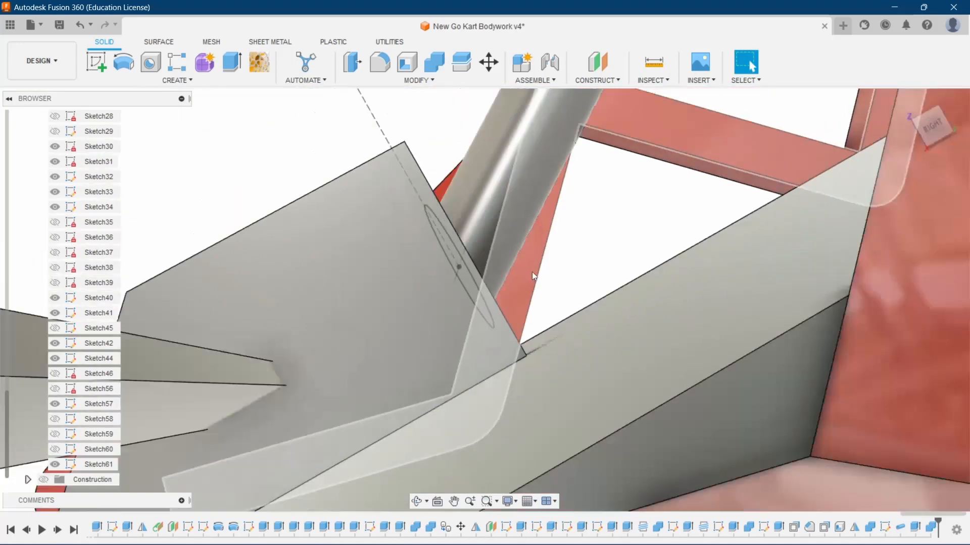
pyautogui.scroll(-3, 499, 221)
pyautogui.moveTo(932, 133); pyautogui.dragTo(919, 144)
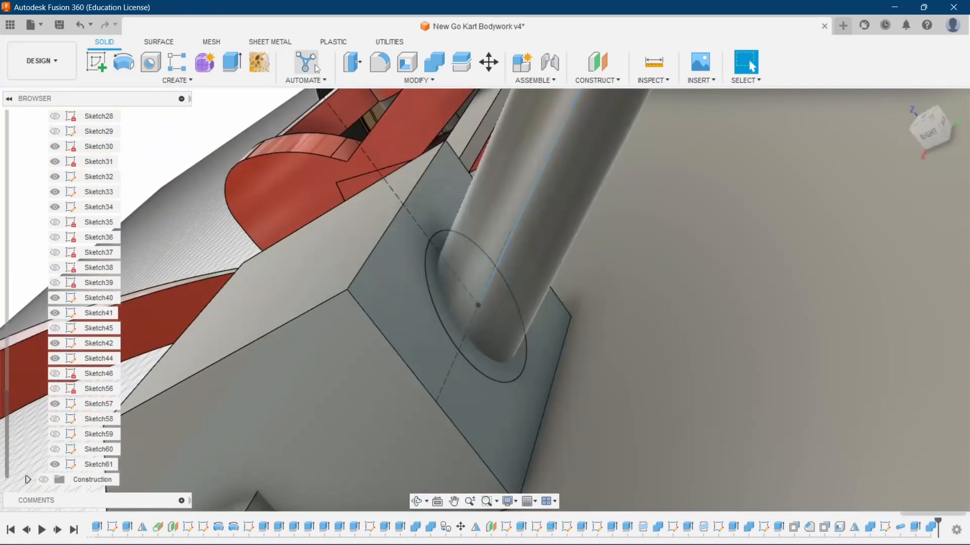
pyautogui.click(232, 61)
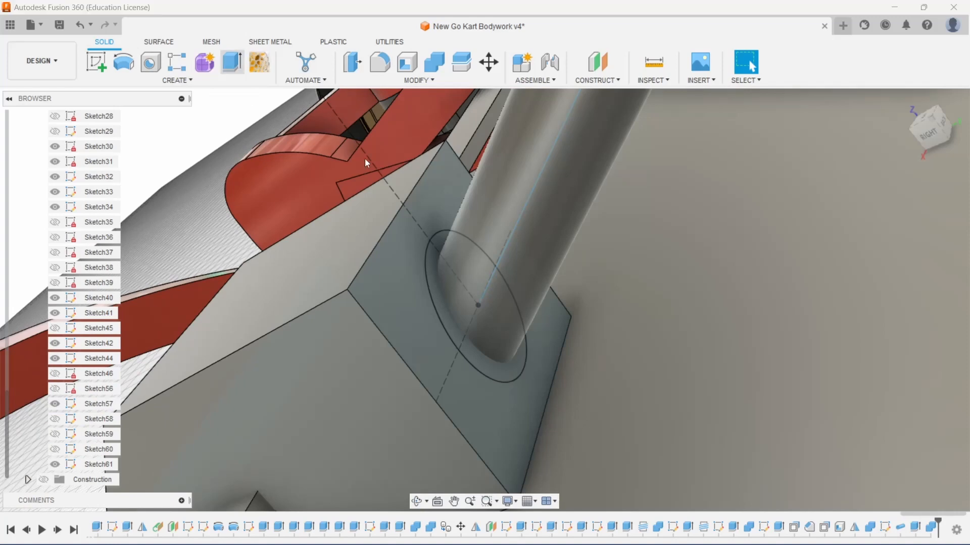
pyautogui.click(454, 330)
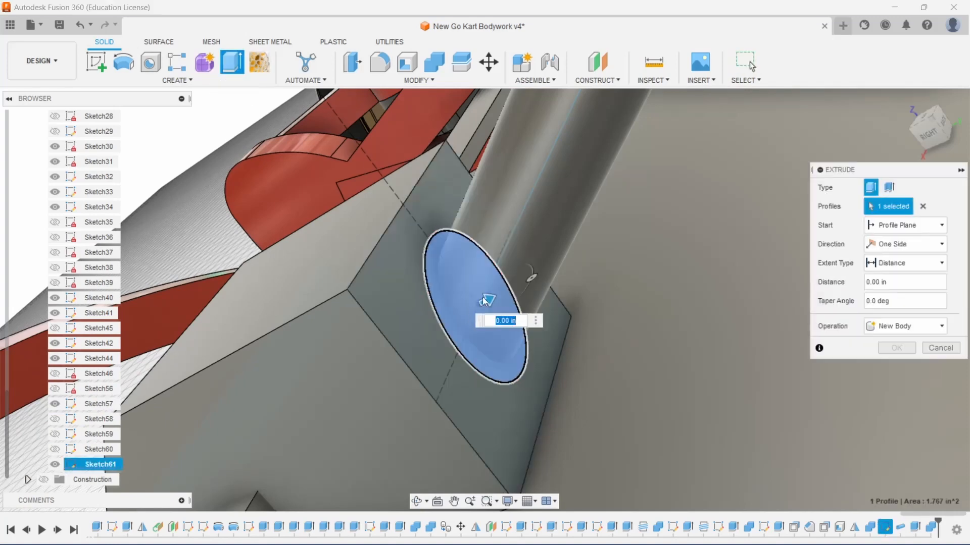
pyautogui.moveTo(488, 301); pyautogui.dragTo(523, 281)
pyautogui.click(904, 326)
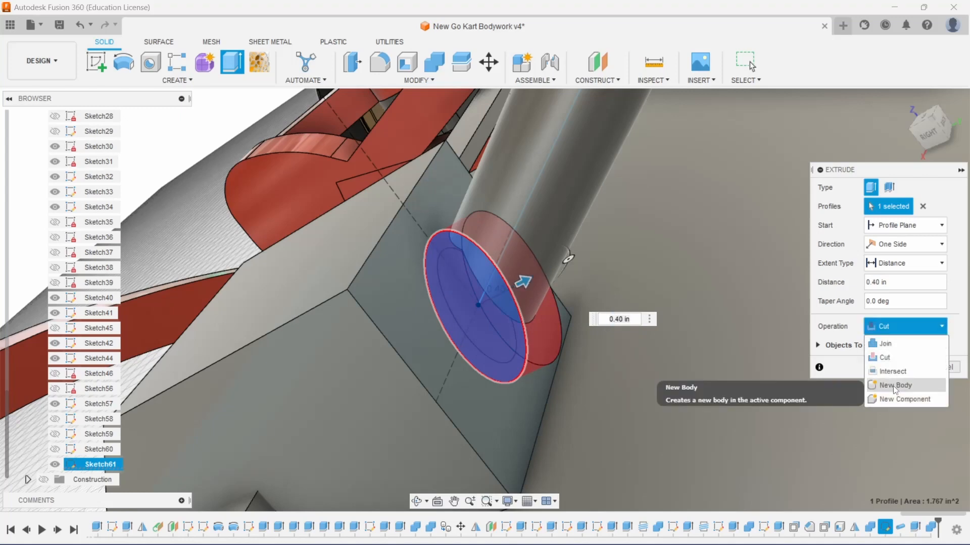
pyautogui.click(889, 381)
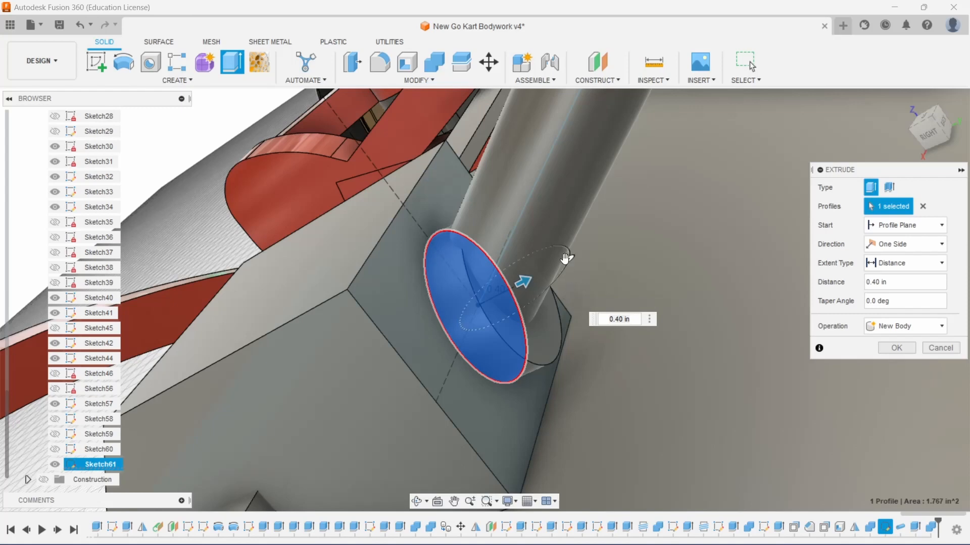
pyautogui.moveTo(565, 258); pyautogui.dragTo(565, 271)
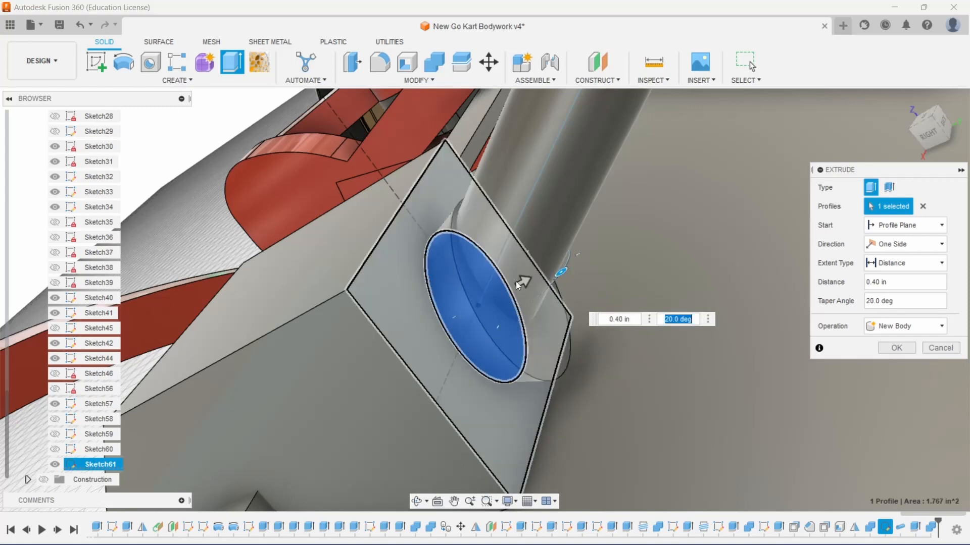
pyautogui.moveTo(522, 277); pyautogui.dragTo(523, 284)
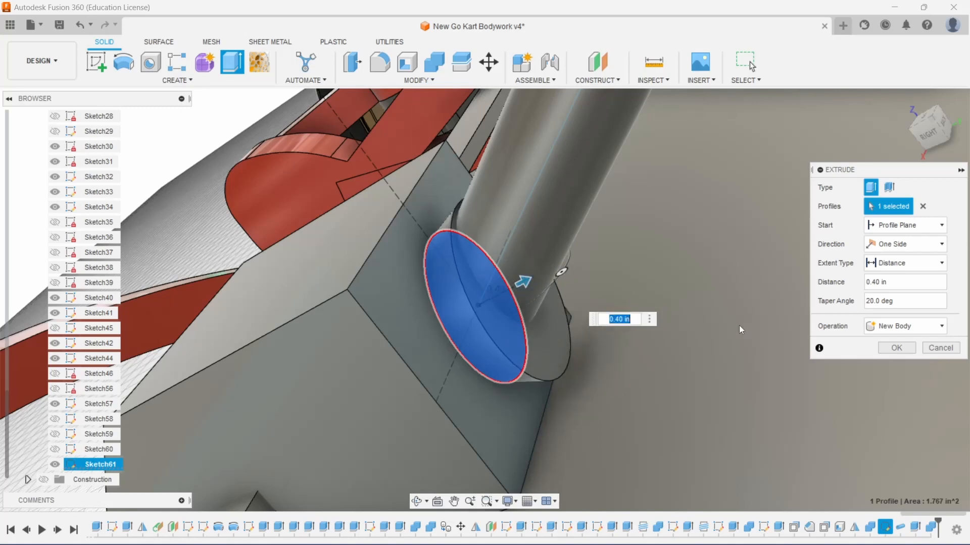
pyautogui.click(896, 348)
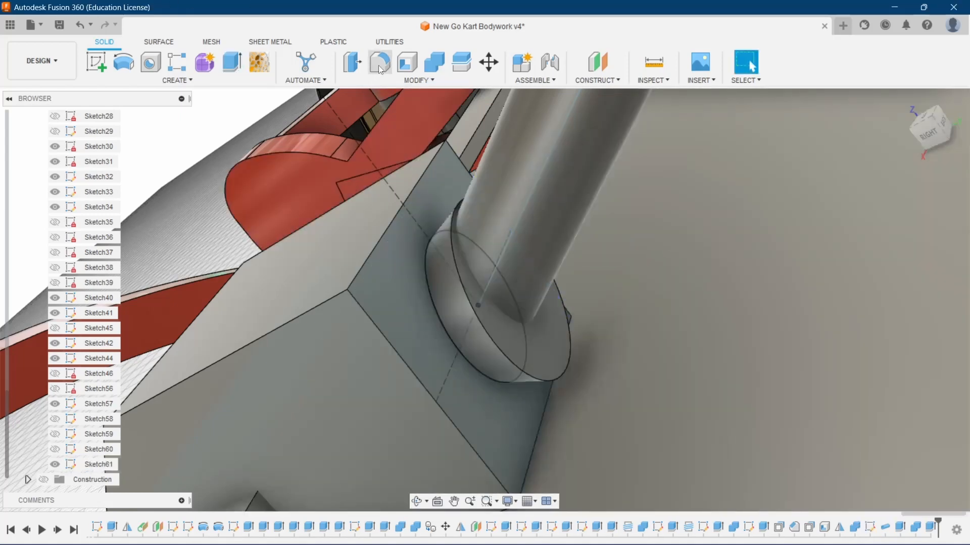
# - Fillet the outer edge of the tapered collar around the steering column's base with a 0.45 in radius
pyautogui.click(380, 63)
pyautogui.click(534, 376)
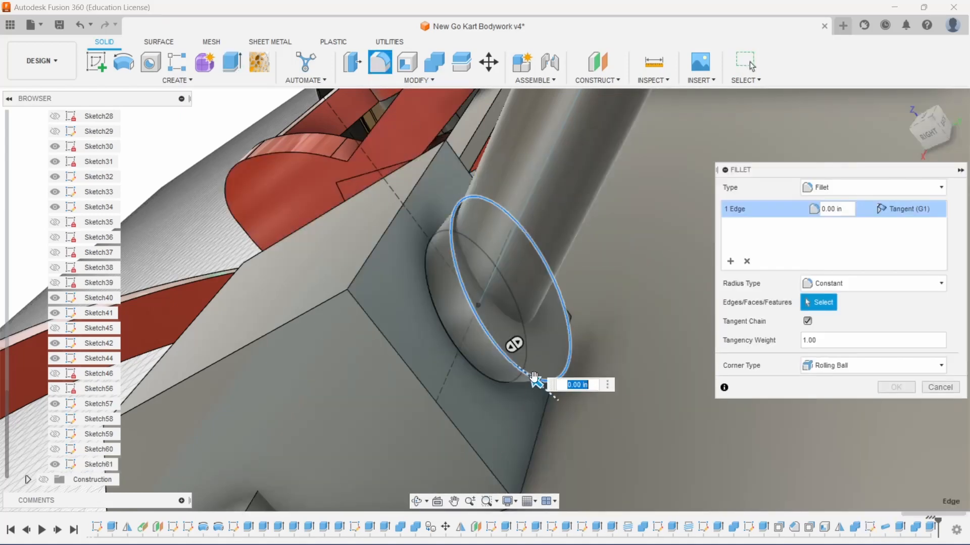
pyautogui.moveTo(533, 376); pyautogui.dragTo(514, 360)
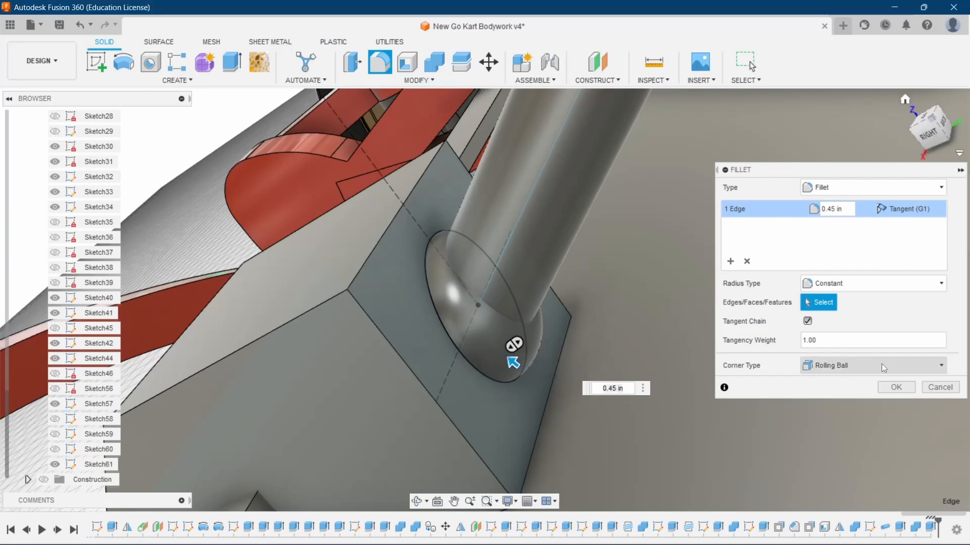
pyautogui.click(896, 387)
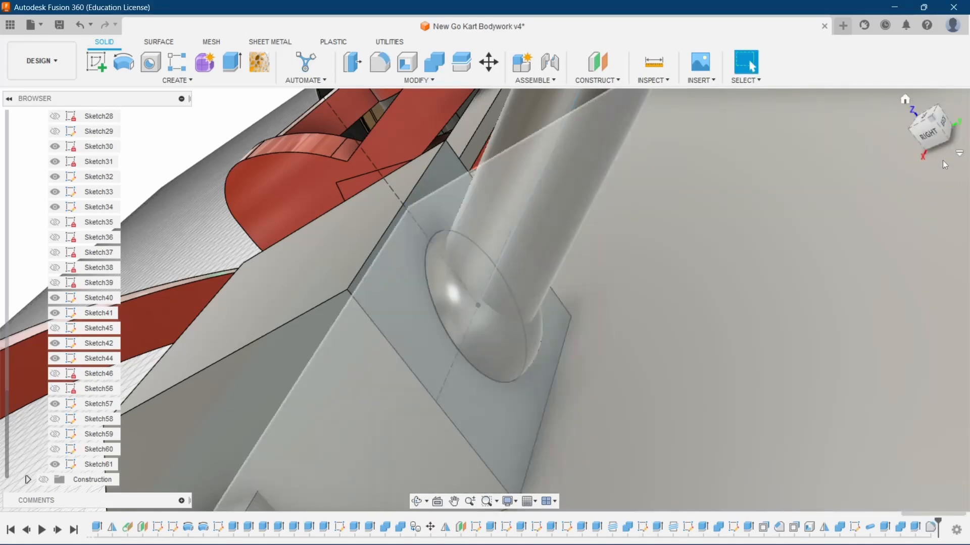
# - Examine the rounded collar and the steering column's position relative to the block and frame from several angles
pyautogui.moveTo(929, 129)
pyautogui.mouseDown()
pyautogui.moveTo(949, 161)
pyautogui.moveTo(899, 177)
pyautogui.moveTo(946, 154)
pyautogui.moveTo(943, 132)
pyautogui.mouseUp()
pyautogui.scroll(-10, 664, 301)
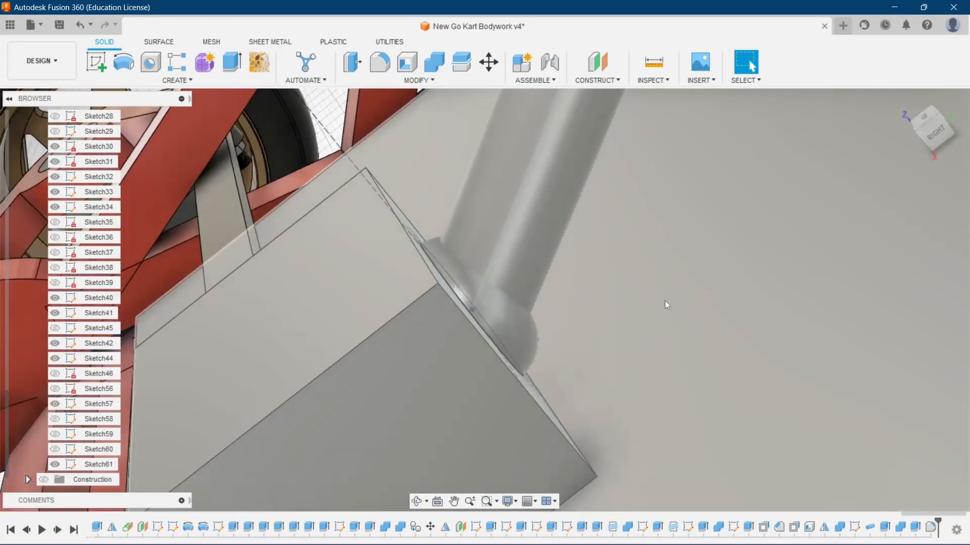
pyautogui.scroll(-3, 557, 303)
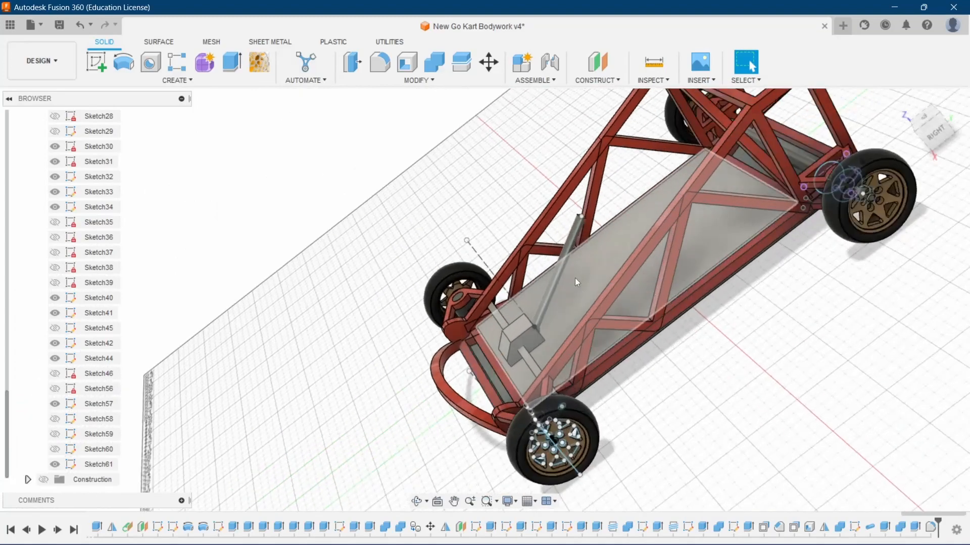
pyautogui.scroll(12, 531, 338)
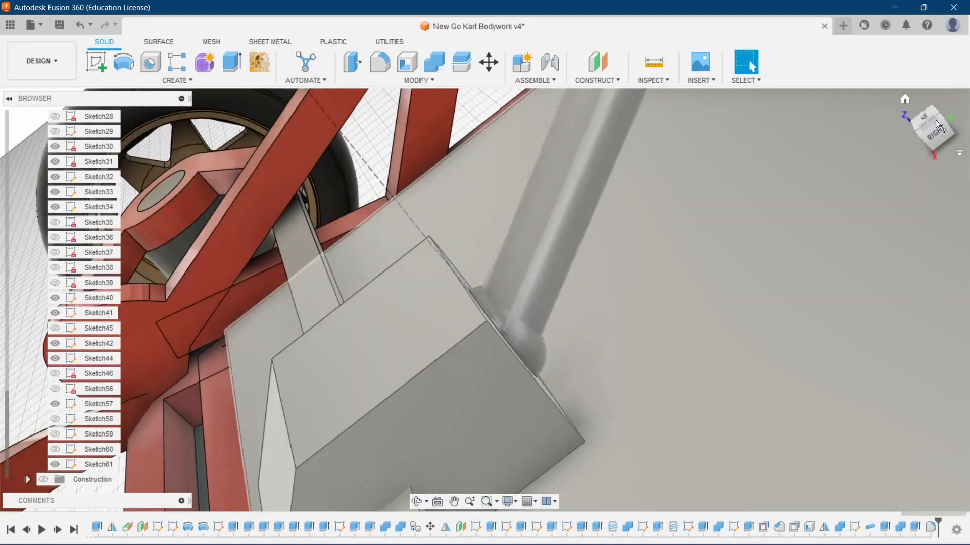
pyautogui.moveTo(928, 133); pyautogui.dragTo(915, 138)
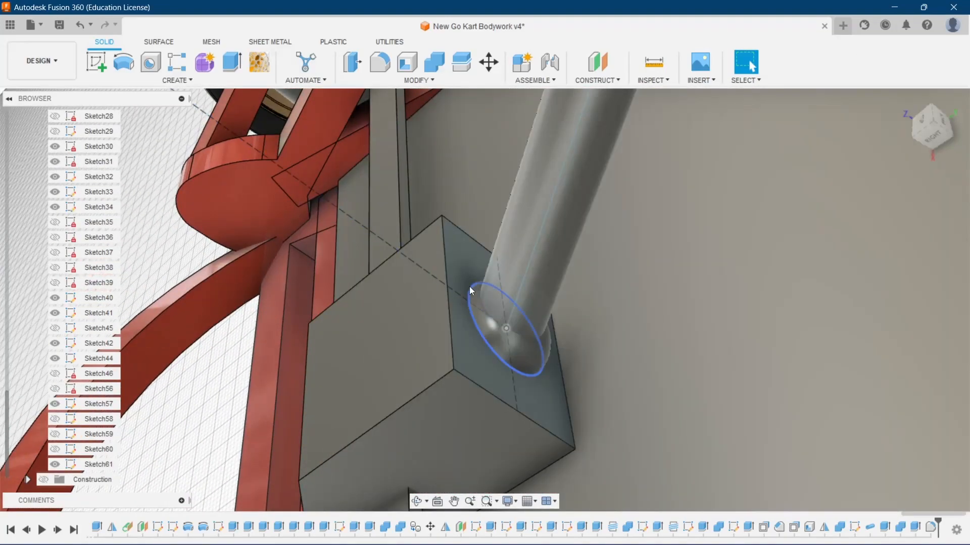
pyautogui.scroll(-4, 469, 287)
pyautogui.scroll(3, 492, 301)
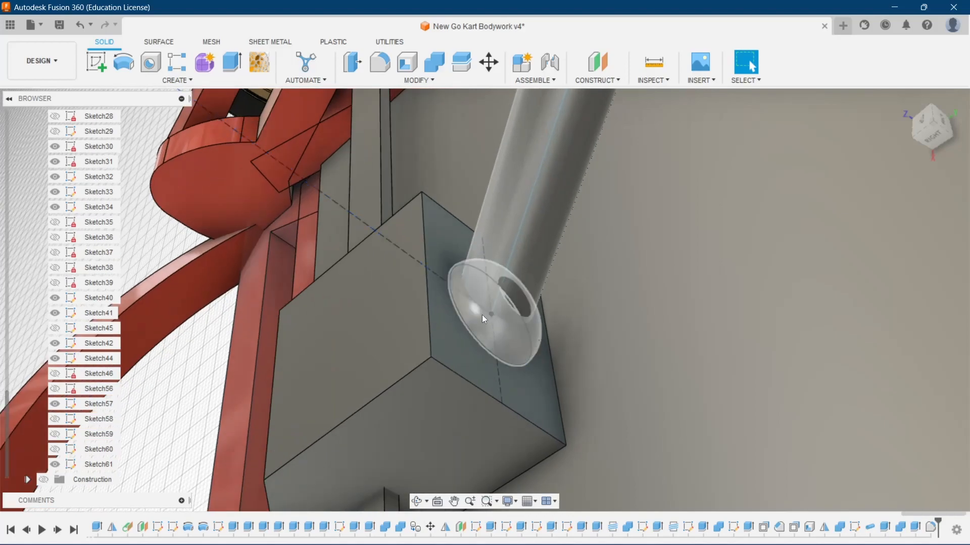
pyautogui.scroll(-8, 513, 305)
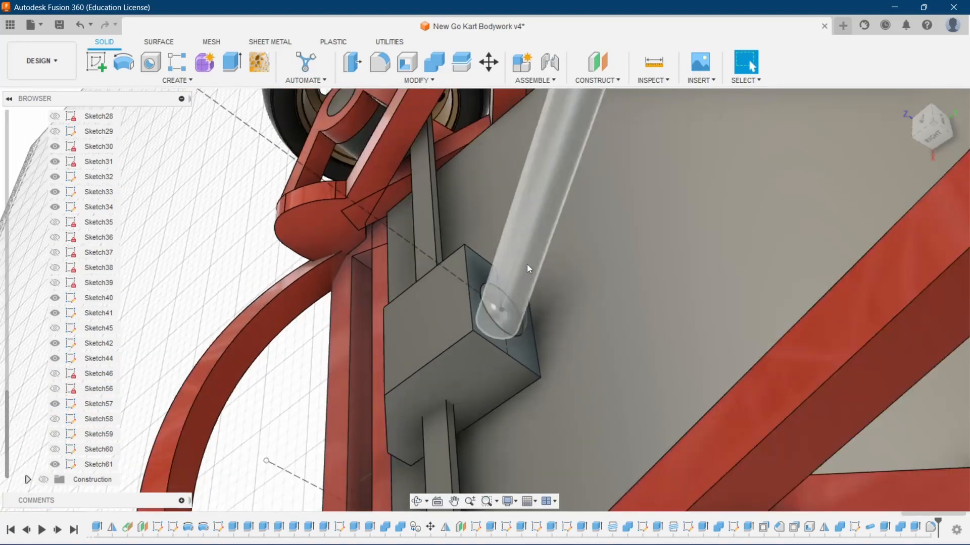
pyautogui.scroll(6, 572, 188)
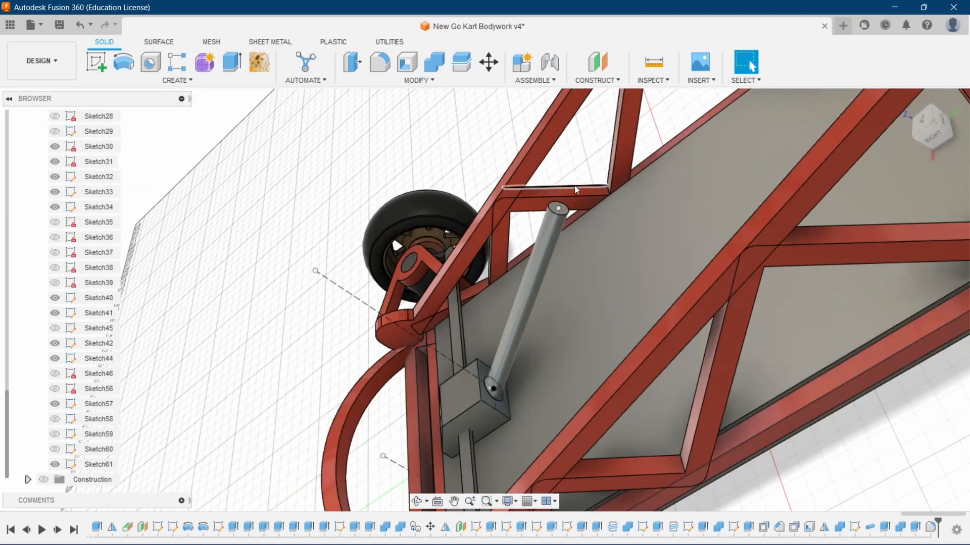
pyautogui.scroll(2, 555, 220)
pyautogui.scroll(-3, 555, 221)
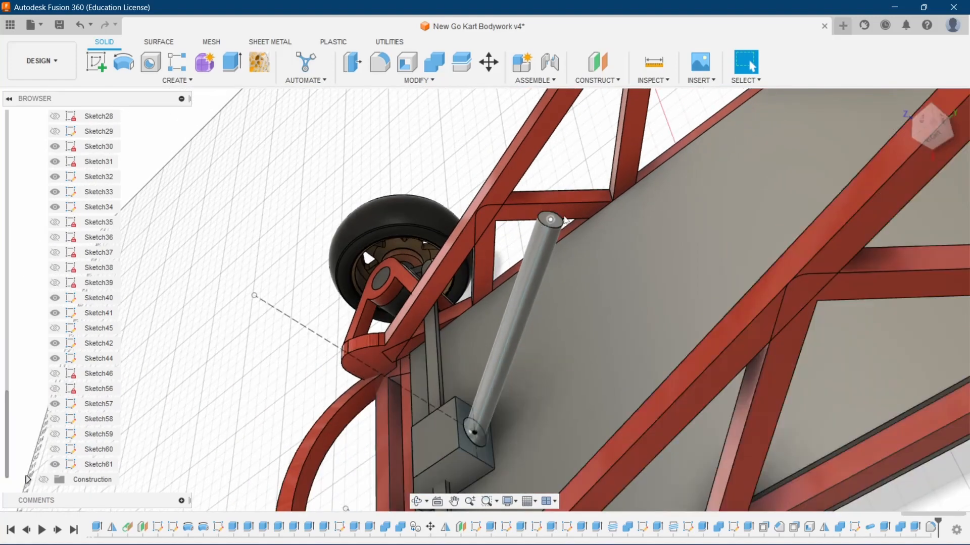
pyautogui.scroll(-5, 564, 220)
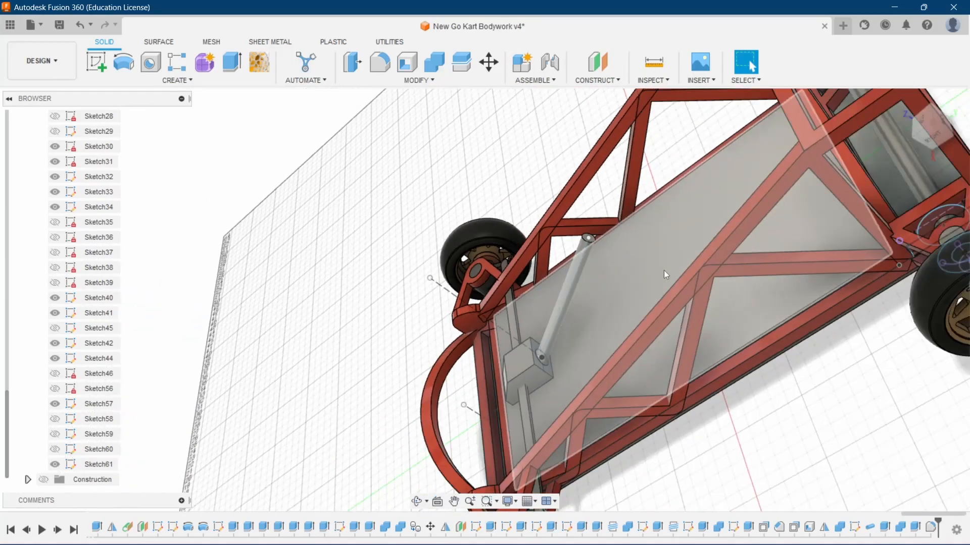
pyautogui.scroll(4, 664, 270)
pyautogui.scroll(-3, 717, 303)
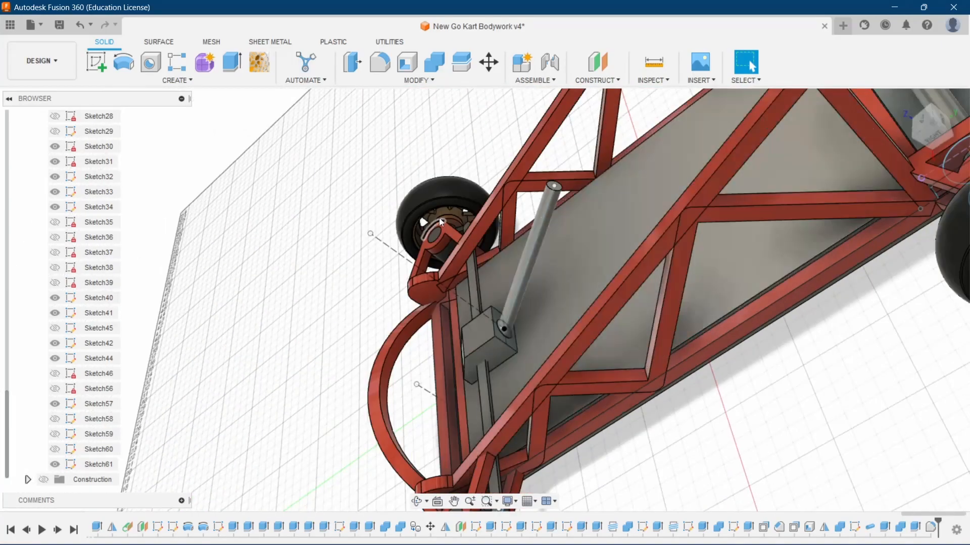
pyautogui.scroll(2, 441, 222)
pyautogui.scroll(-2, 620, 222)
# - Start a new sketch on the upper end face of the steering-column pipe
pyautogui.scroll(4, 623, 185)
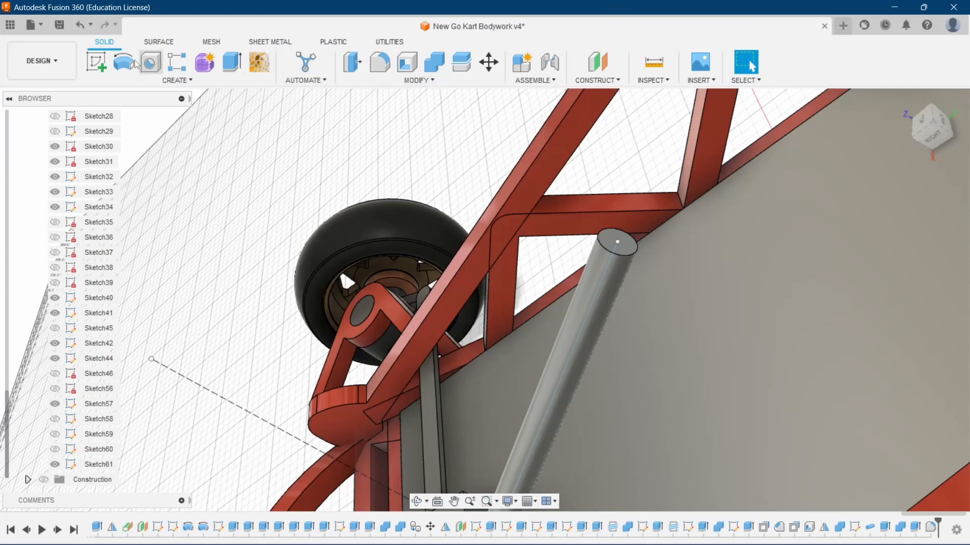
pyautogui.click(87, 65)
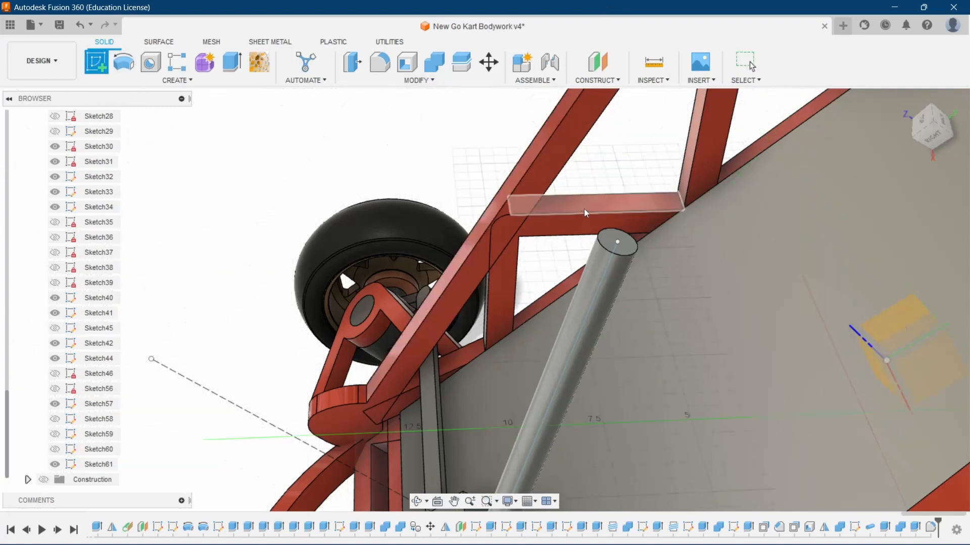
pyautogui.click(611, 236)
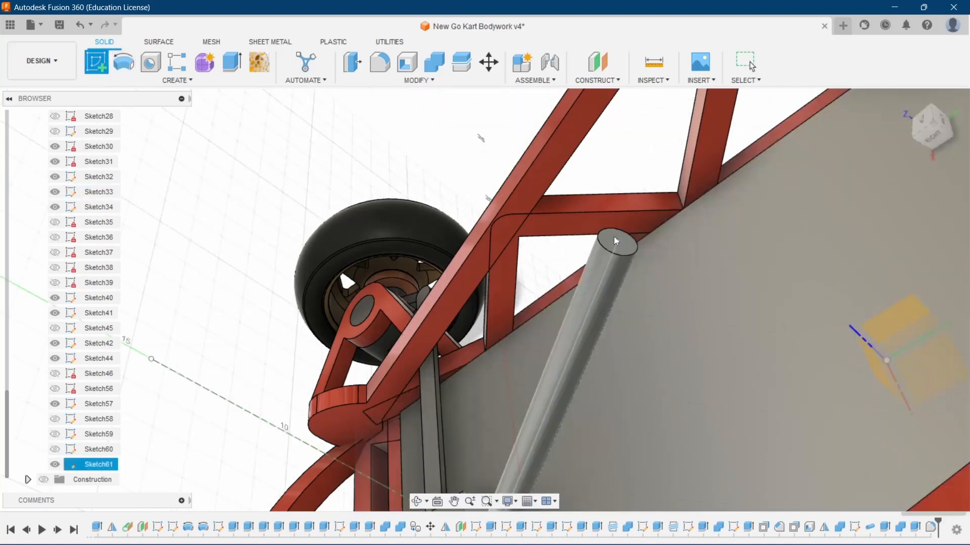
pyautogui.click(614, 235)
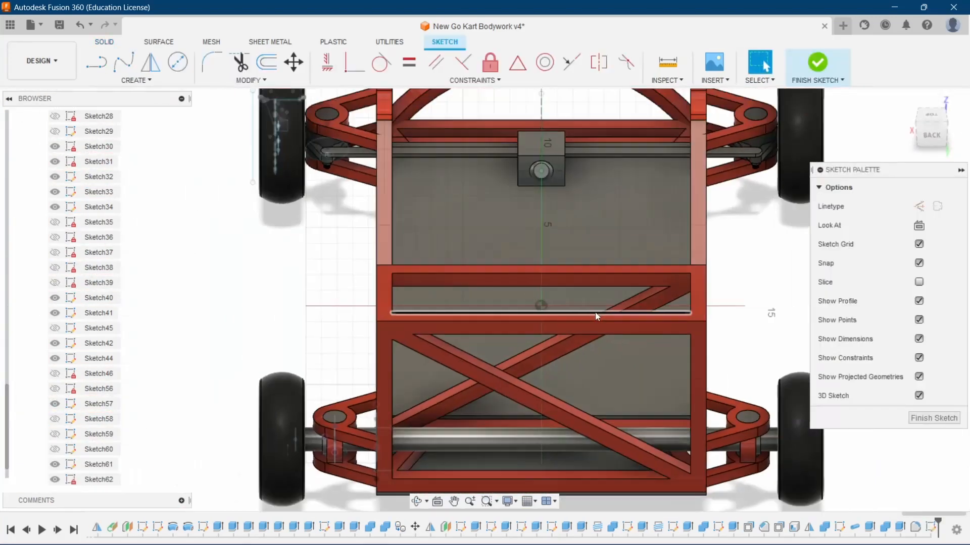
pyautogui.scroll(3, 543, 143)
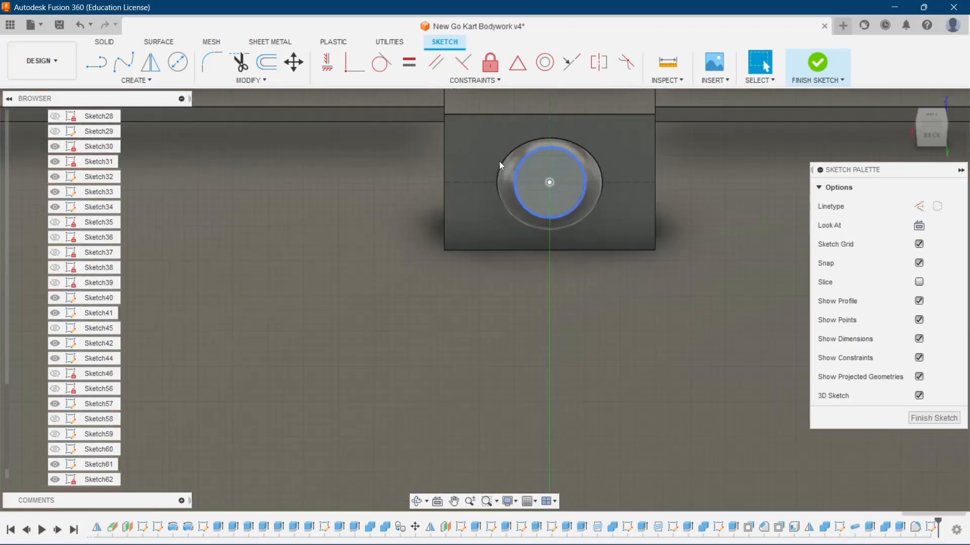
pyautogui.click(932, 130)
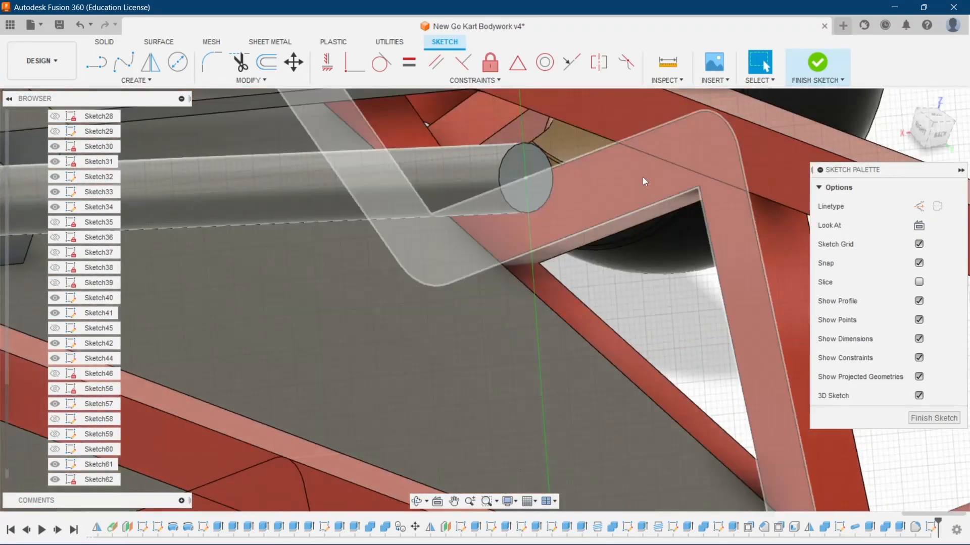
# - Draw a 1.7 in diameter circle centred on the pipe's upper end face
pyautogui.click(178, 62)
pyautogui.click(526, 178)
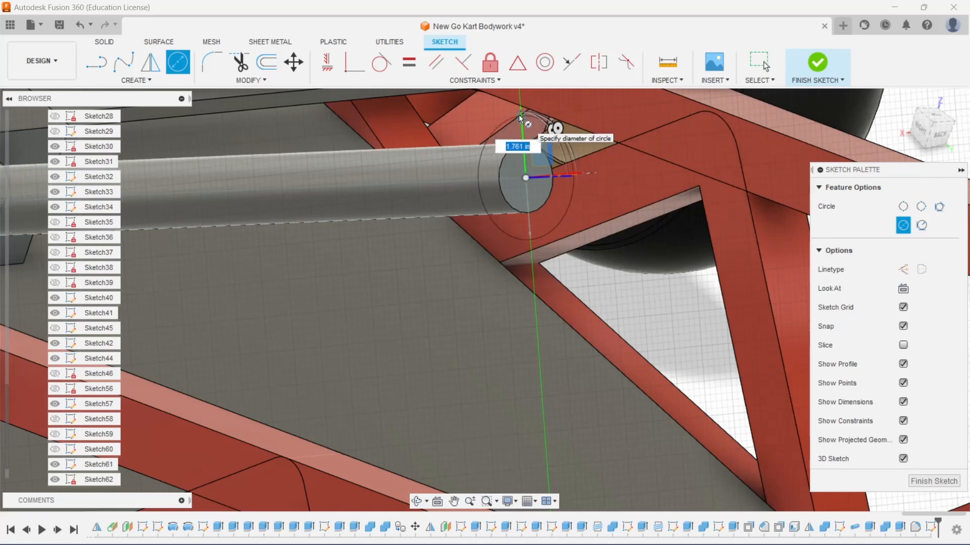
pyautogui.write('1.5')
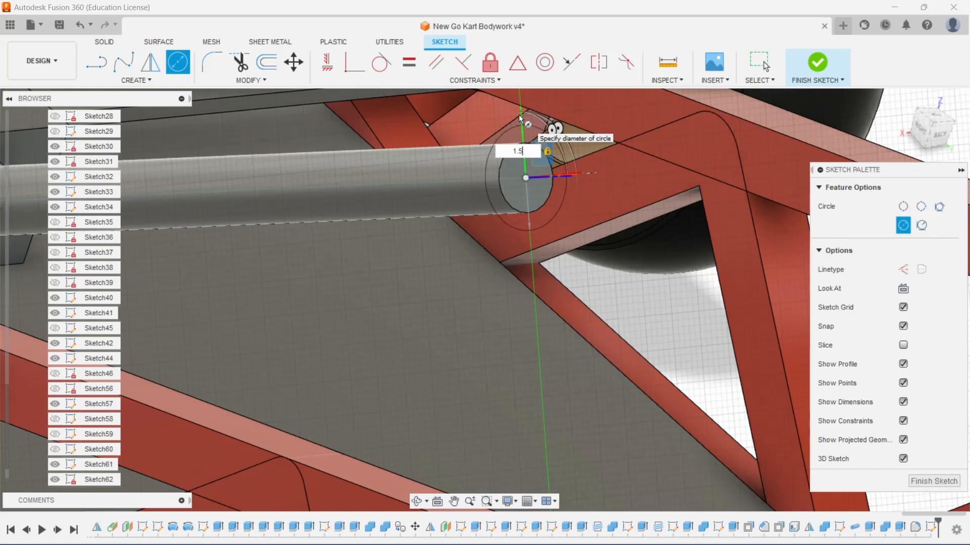
pyautogui.press('BackSpace')
pyautogui.write('7')
pyautogui.press('Return')
pyautogui.press('Escape')
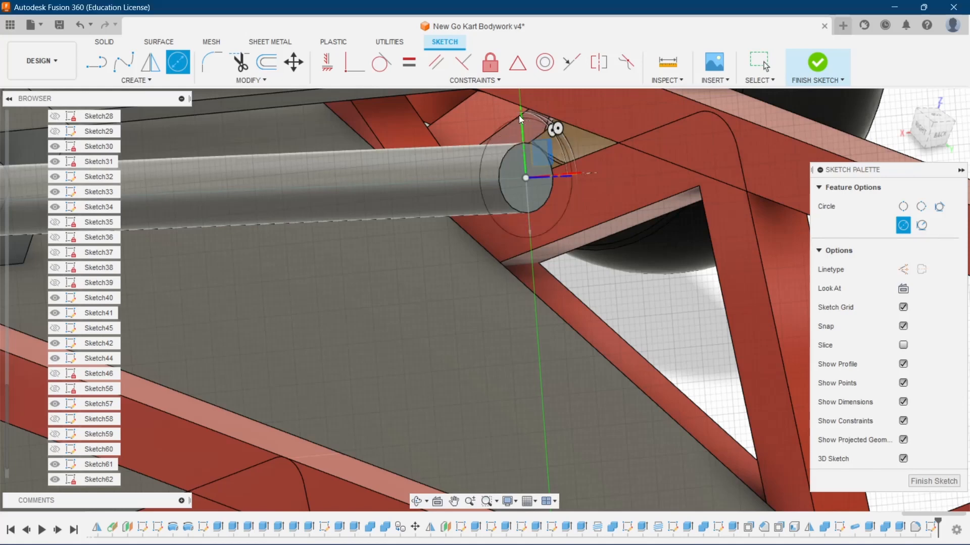
pyautogui.scroll(-4, 507, 257)
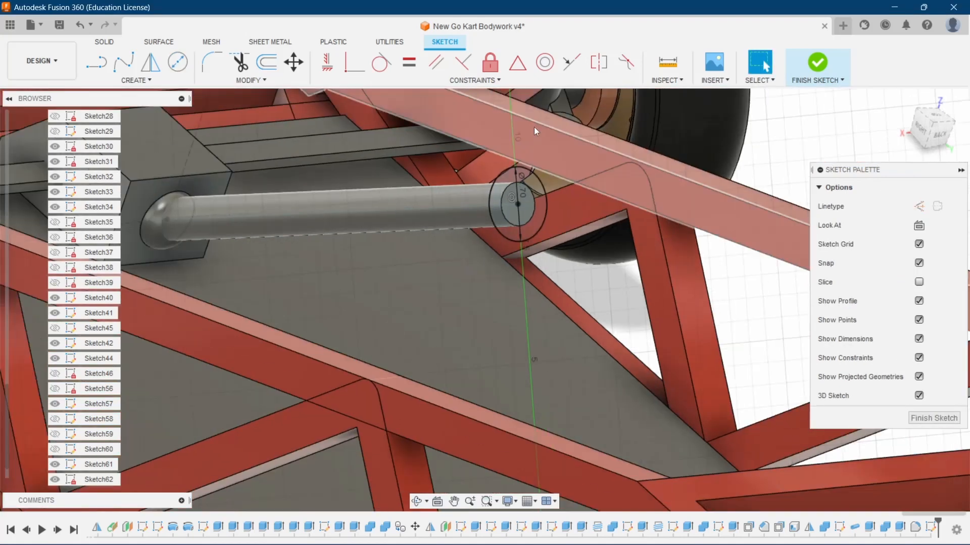
pyautogui.scroll(1, 535, 126)
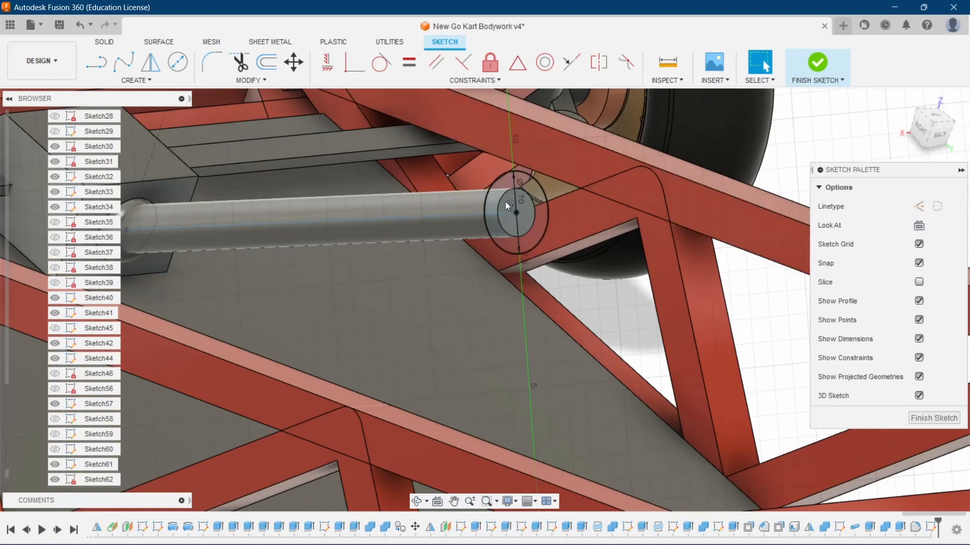
pyautogui.scroll(-3, 505, 201)
pyautogui.scroll(2, 583, 191)
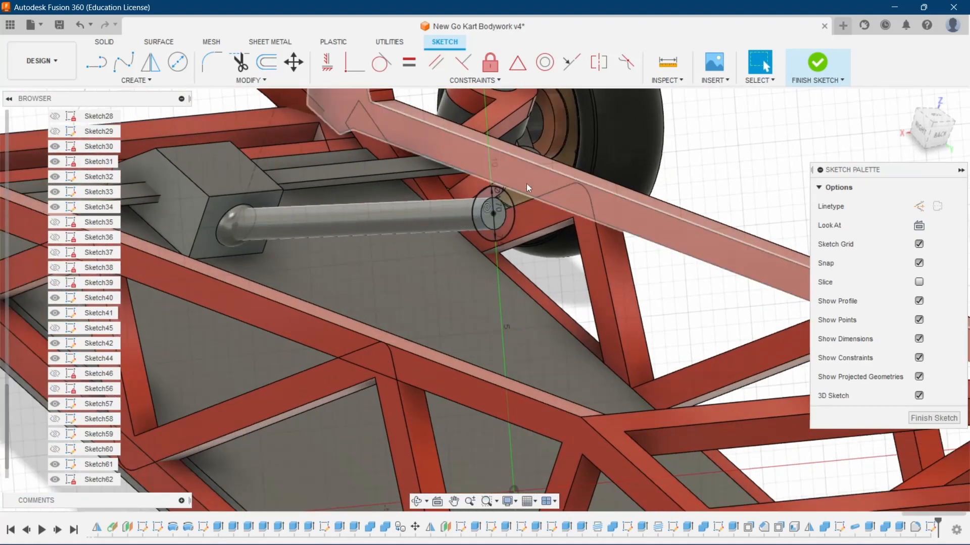
pyautogui.scroll(2, 465, 176)
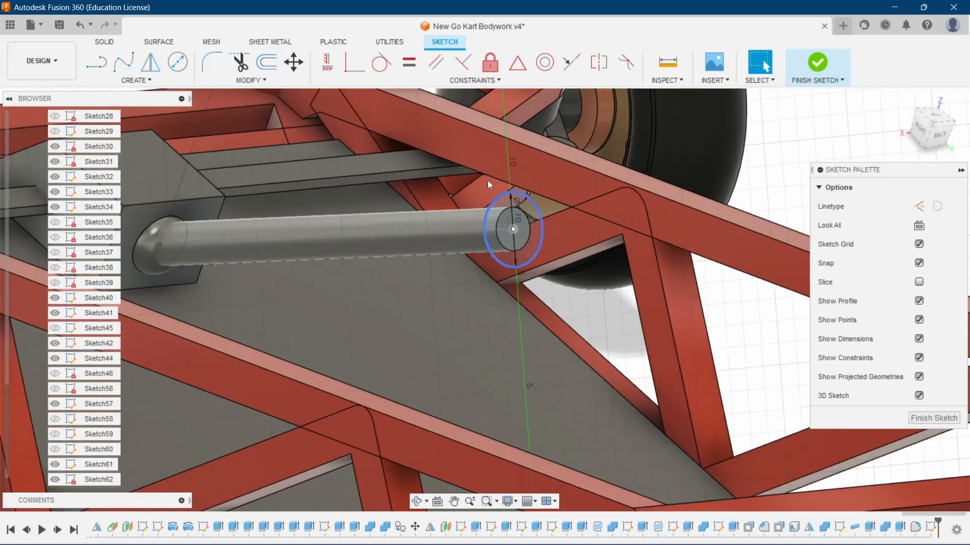
# - Extrude the full 1.7 in circle at the steering column's upper end by 0.7 in as a new body
pyautogui.click(108, 43)
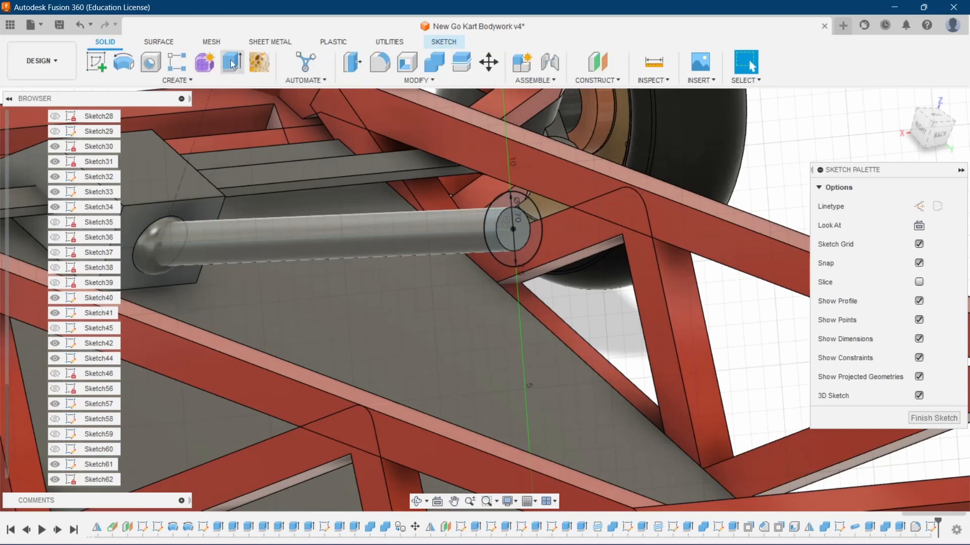
pyautogui.click(232, 63)
pyautogui.click(533, 217)
pyautogui.click(520, 230)
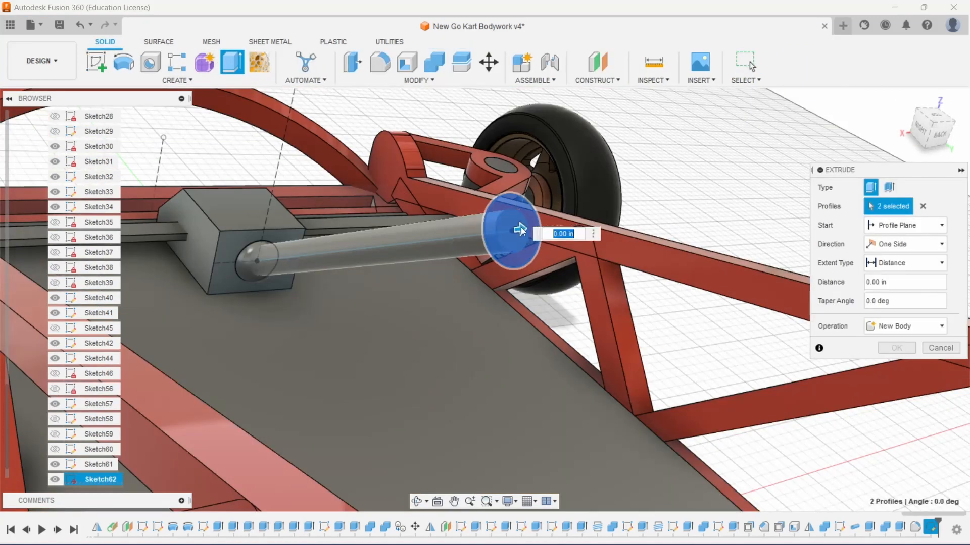
pyautogui.moveTo(520, 230); pyautogui.dragTo(536, 232)
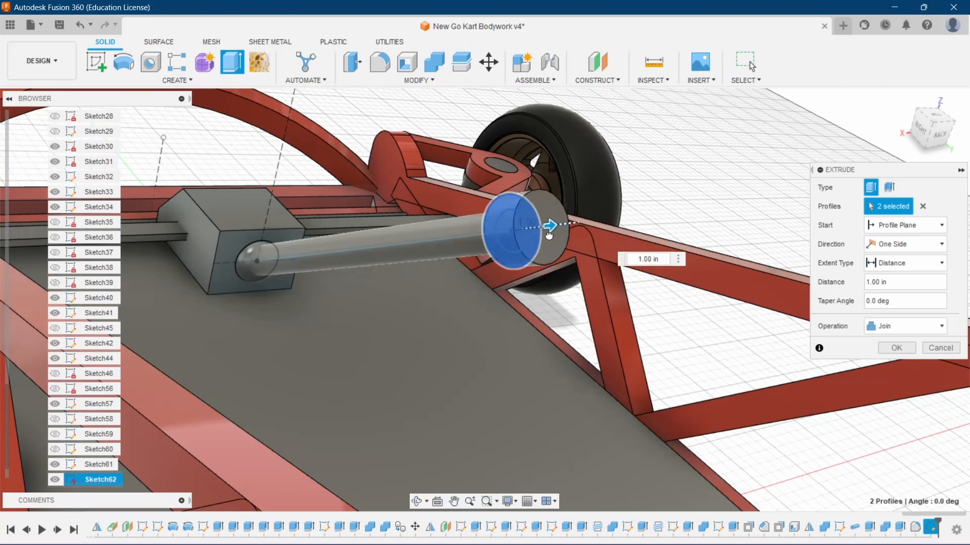
pyautogui.moveTo(541, 235); pyautogui.dragTo(550, 241)
pyautogui.write('.7')
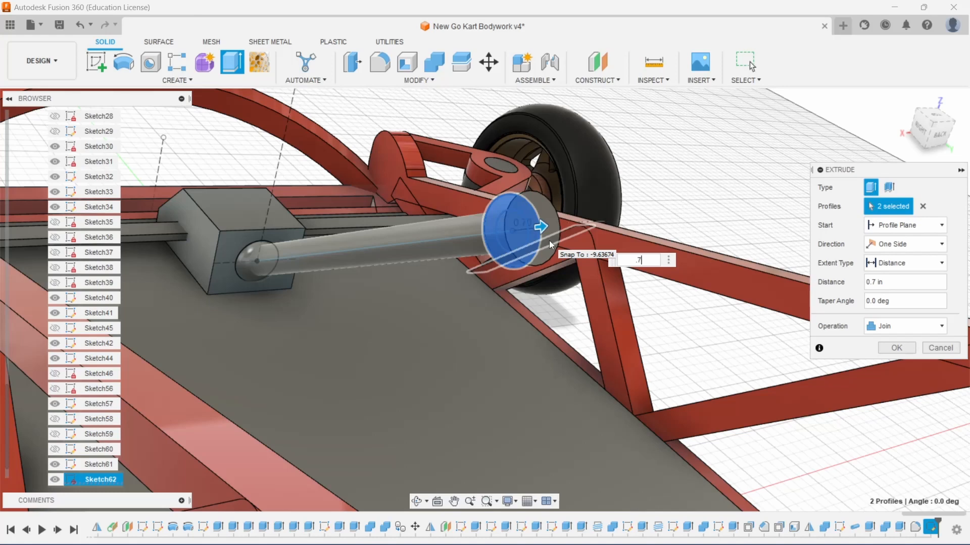
pyautogui.click(915, 330)
pyautogui.click(893, 385)
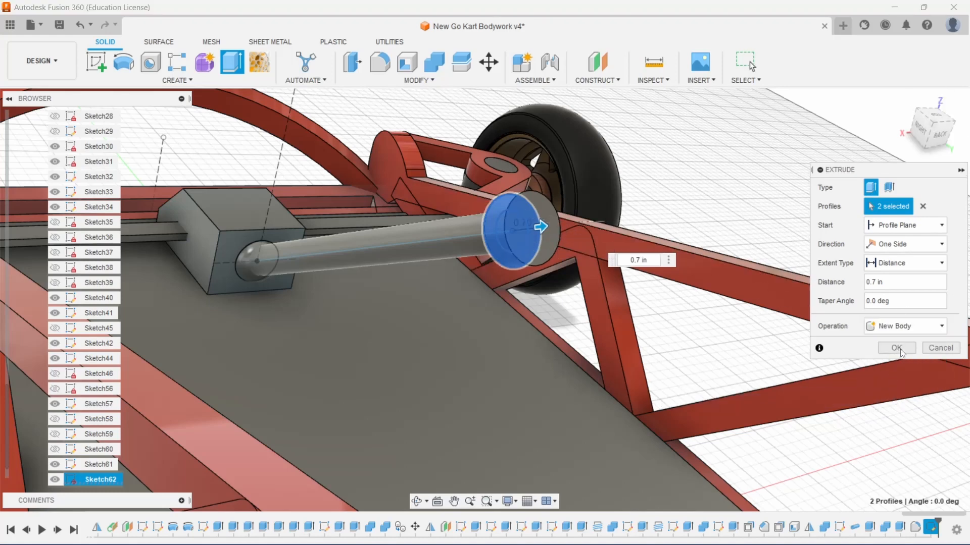
pyautogui.click(900, 350)
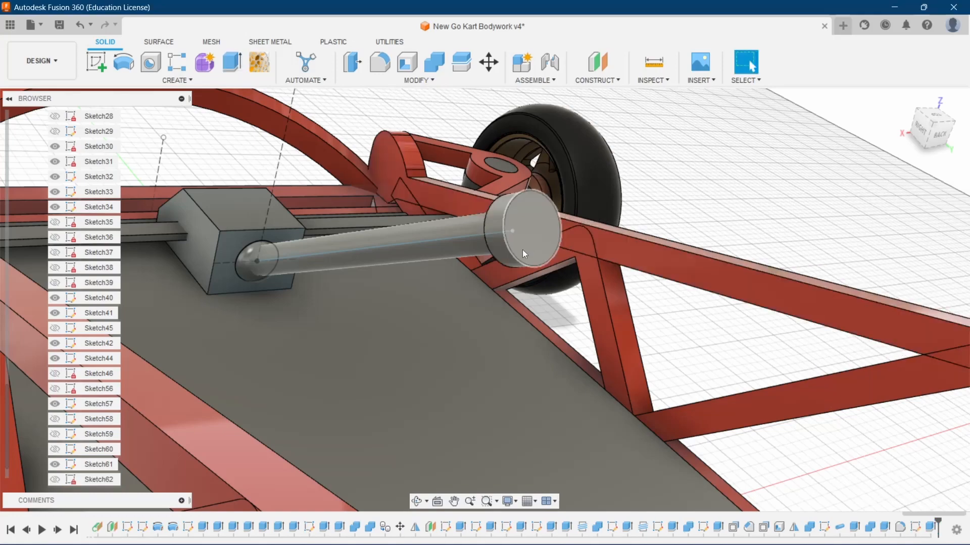
# - Start a new sketch on the outer face of the disc at the steering column's upper end
pyautogui.scroll(-3, 522, 250)
pyautogui.scroll(-3, 548, 202)
pyautogui.scroll(4, 541, 226)
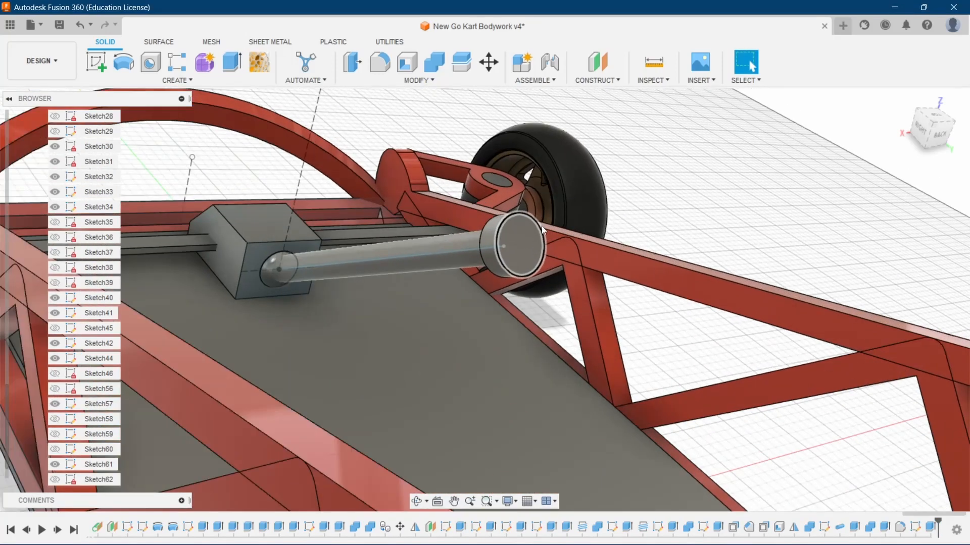
pyautogui.scroll(2, 543, 230)
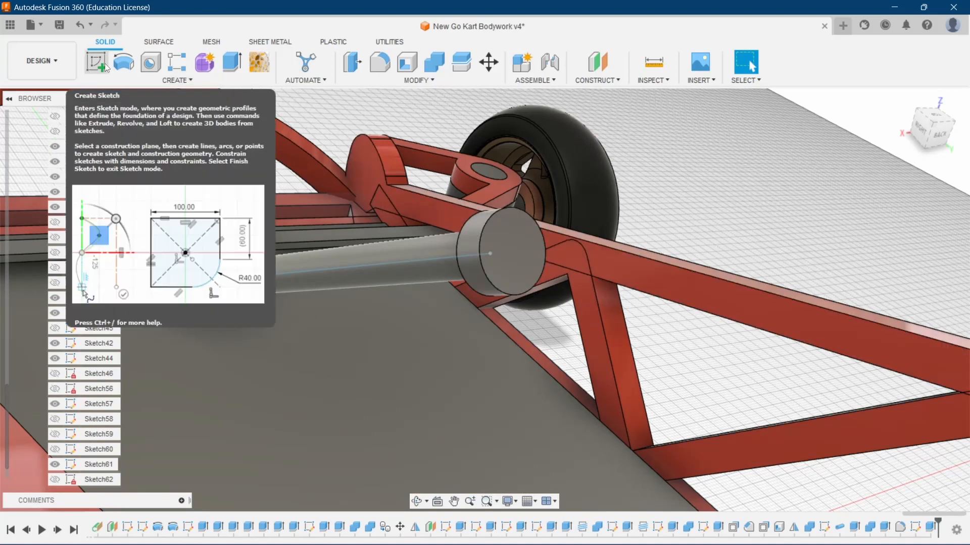
pyautogui.click(97, 75)
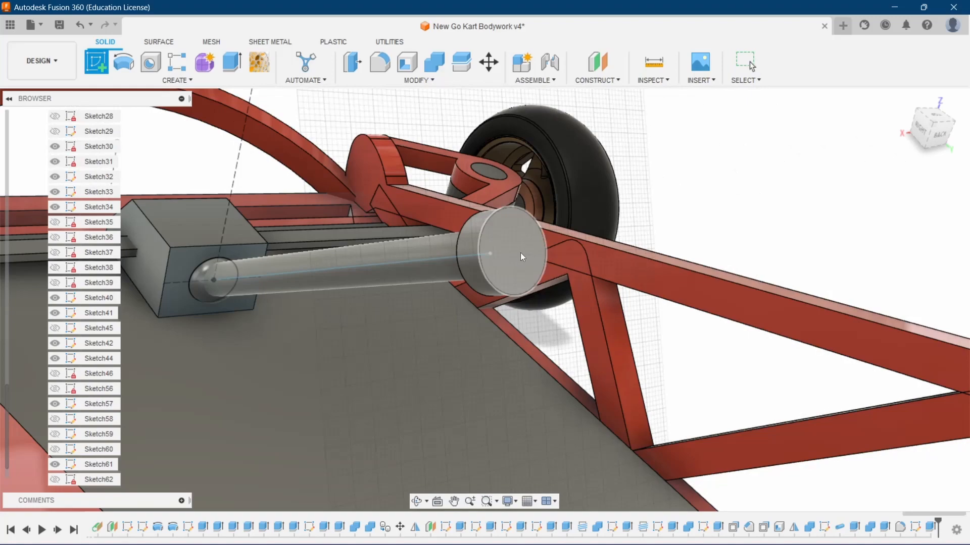
pyautogui.click(521, 254)
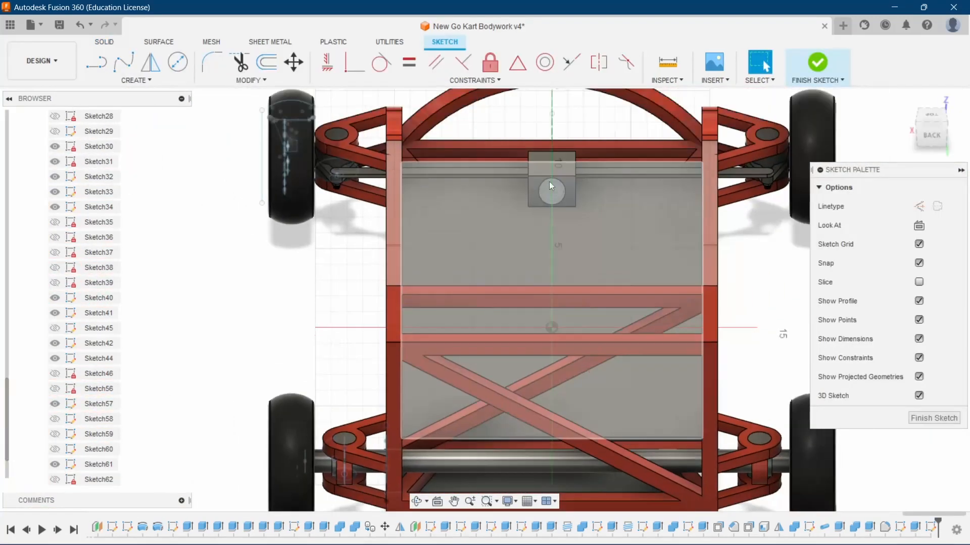
# - Draw a centre rectangle 8.8 in wide and 4 in high, centred on the disc's face
pyautogui.click(135, 80)
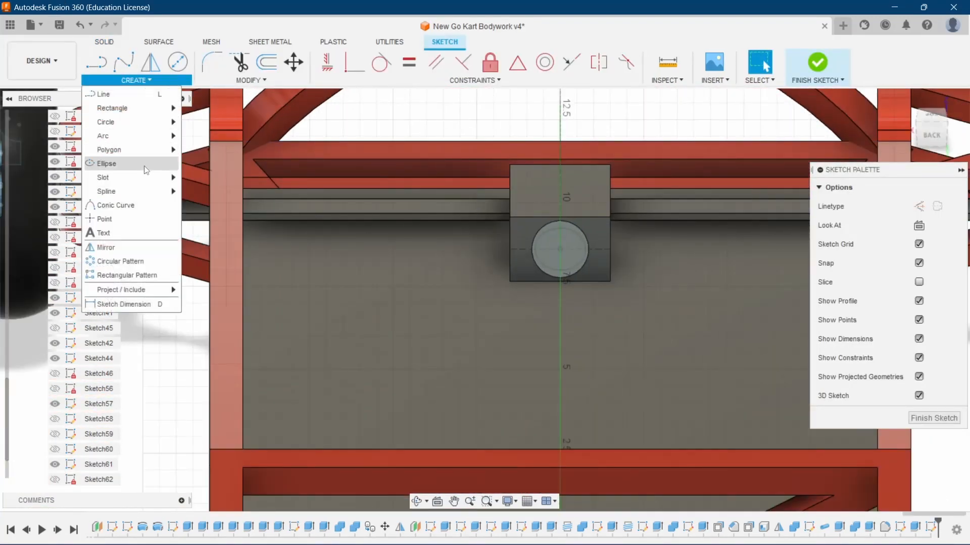
pyautogui.moveTo(156, 108)
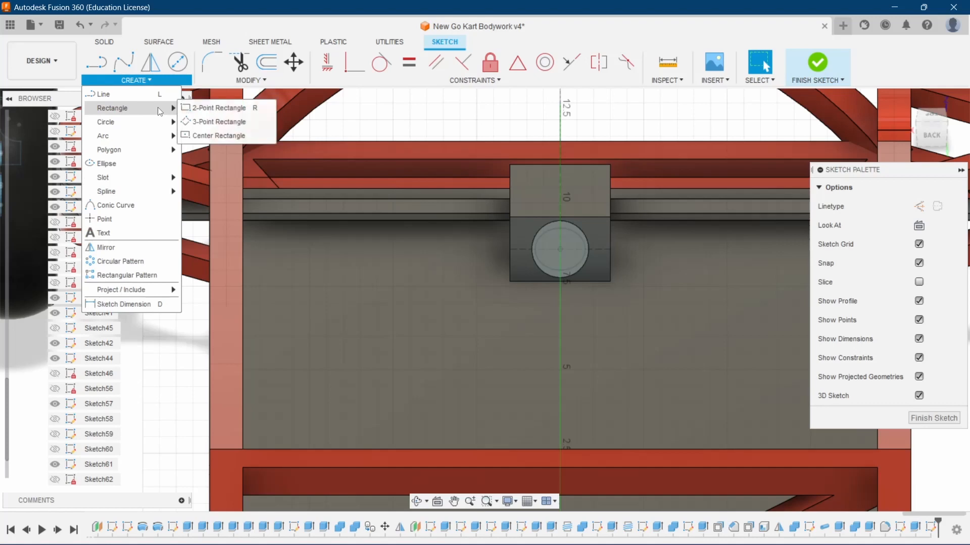
pyautogui.click(208, 134)
pyautogui.scroll(3, 565, 252)
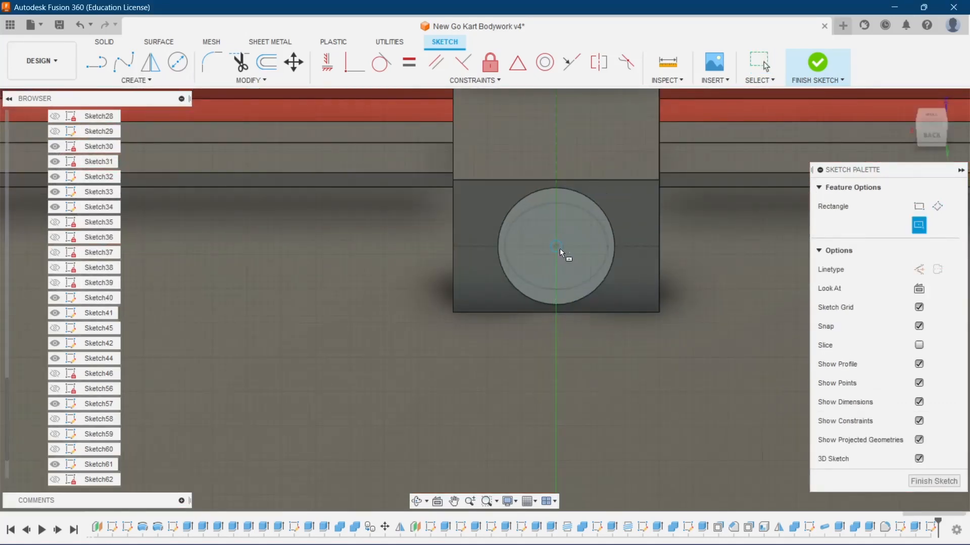
pyautogui.click(559, 248)
pyautogui.click(926, 129)
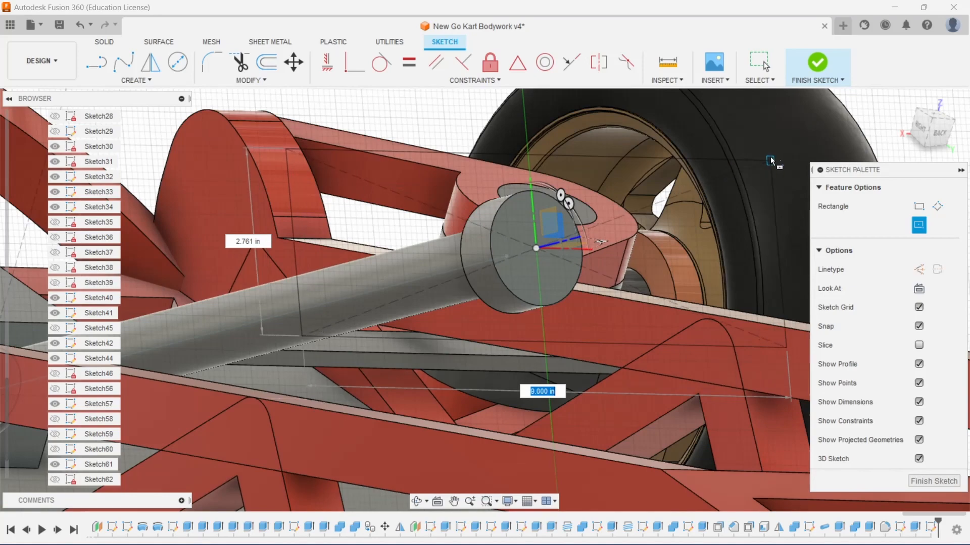
pyautogui.scroll(-4, 757, 168)
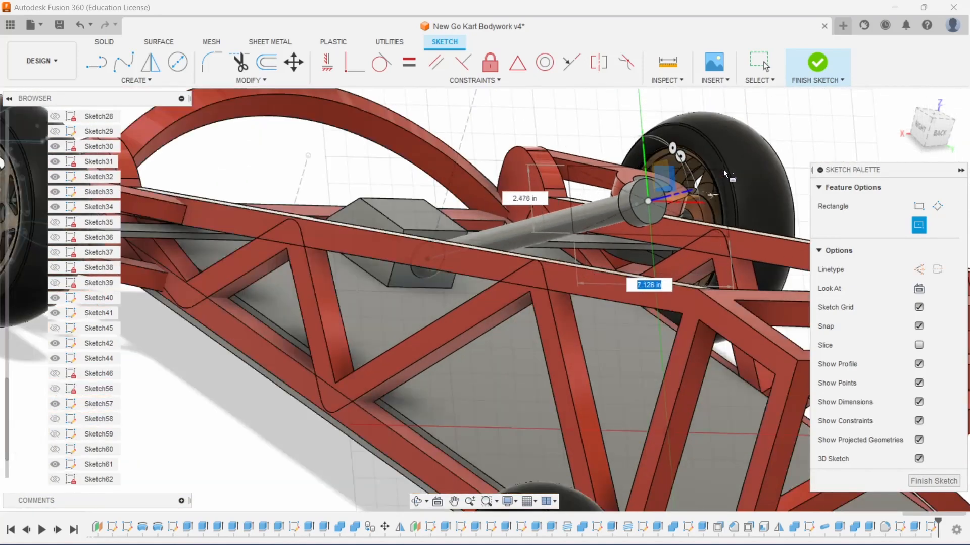
pyautogui.scroll(3, 723, 169)
pyautogui.scroll(3, 747, 162)
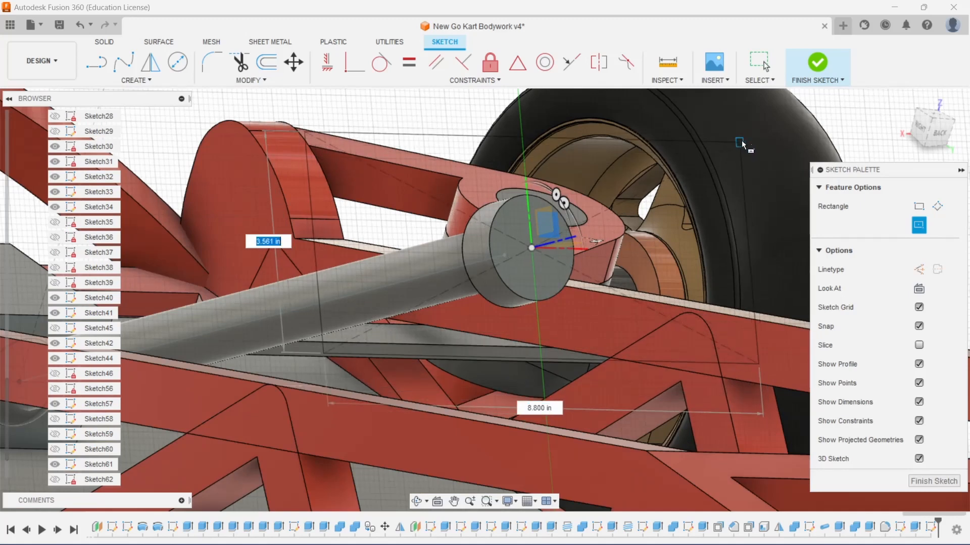
pyautogui.press('Tab')
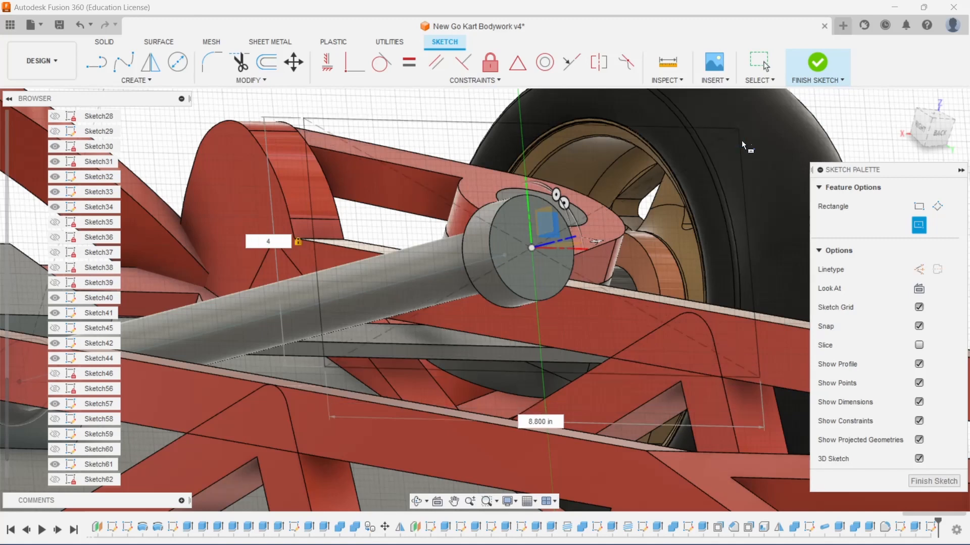
pyautogui.press('Tab')
pyautogui.scroll(-10, 742, 145)
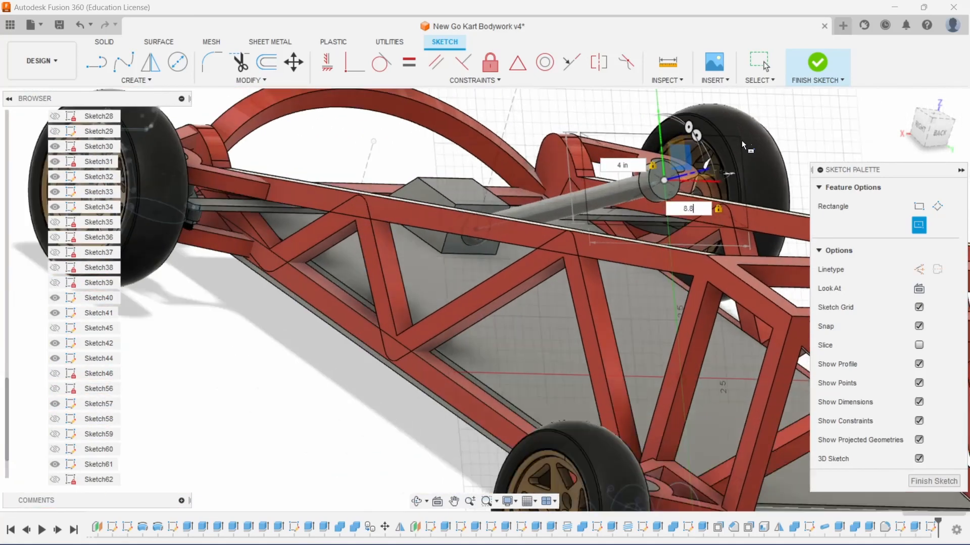
pyautogui.scroll(2, 742, 145)
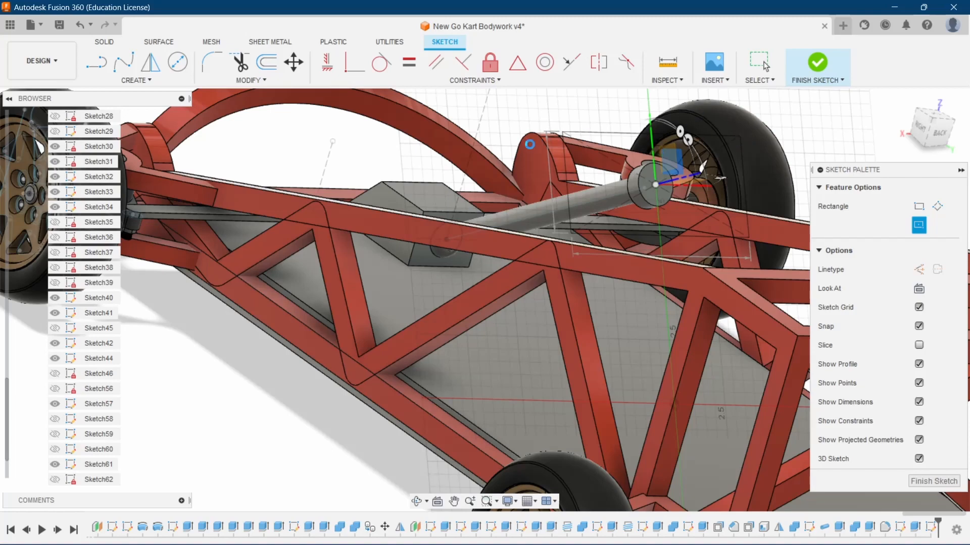
pyautogui.press('Escape')
# - Draw construction lines from the rectangle's centre to the midpoints of both short sides
pyautogui.scroll(-4, 495, 155)
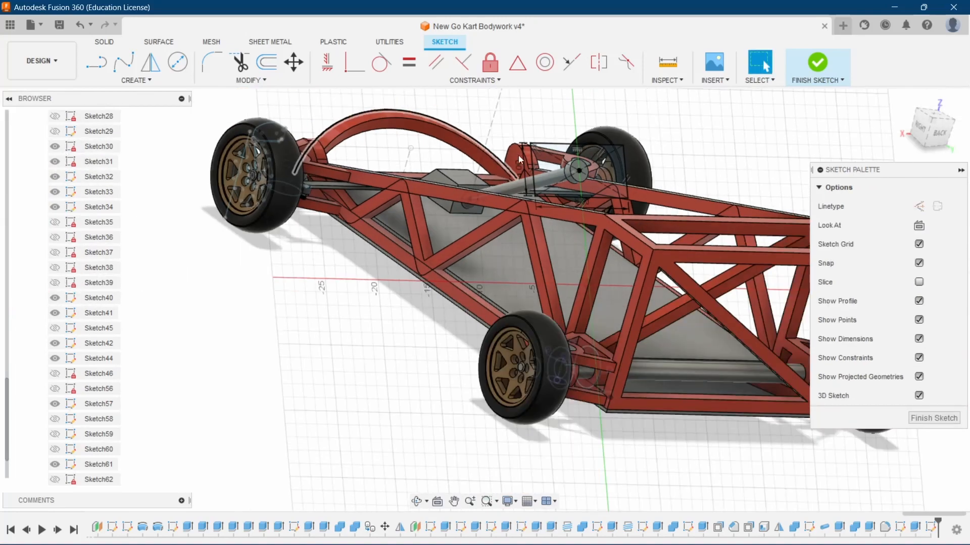
pyautogui.moveTo(924, 126); pyautogui.dragTo(884, 144)
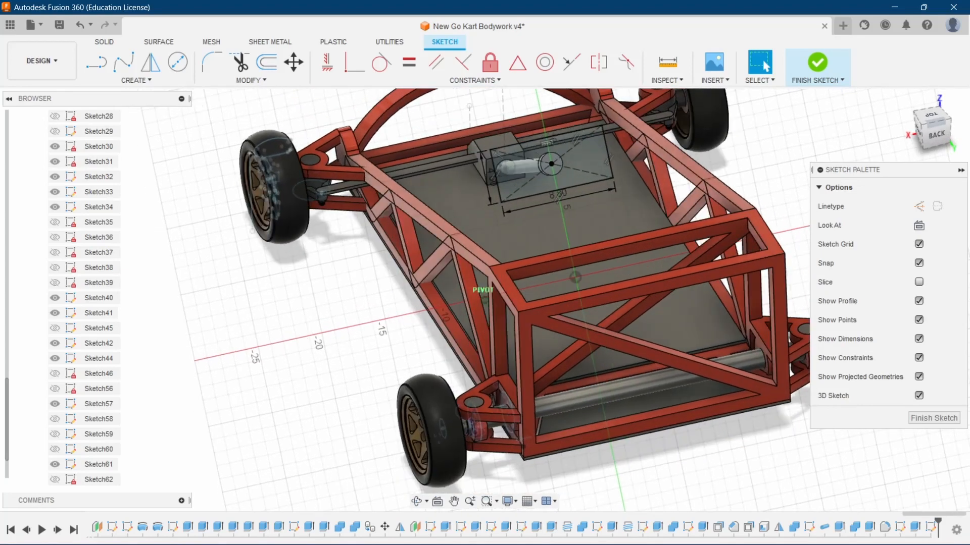
pyautogui.scroll(6, 537, 139)
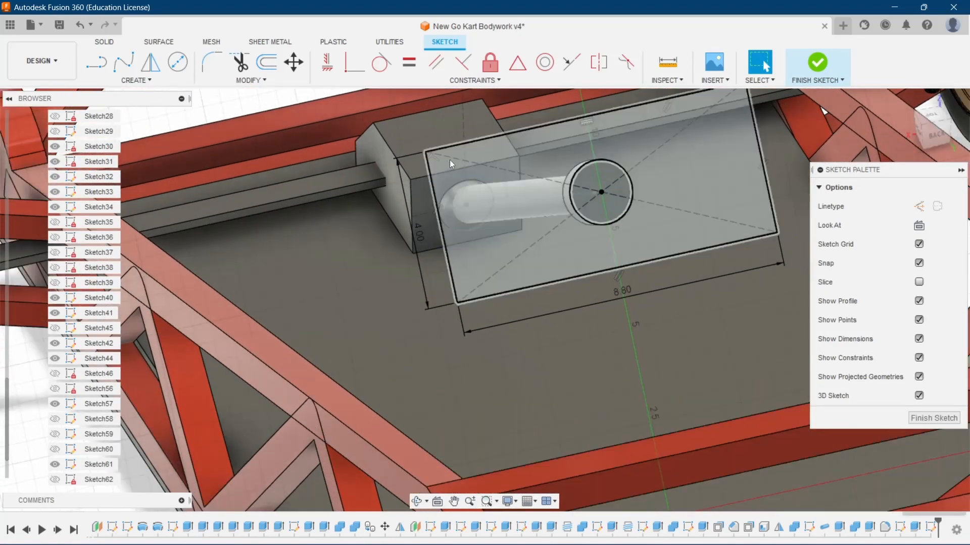
pyautogui.scroll(-5, 543, 229)
pyautogui.scroll(6, 559, 193)
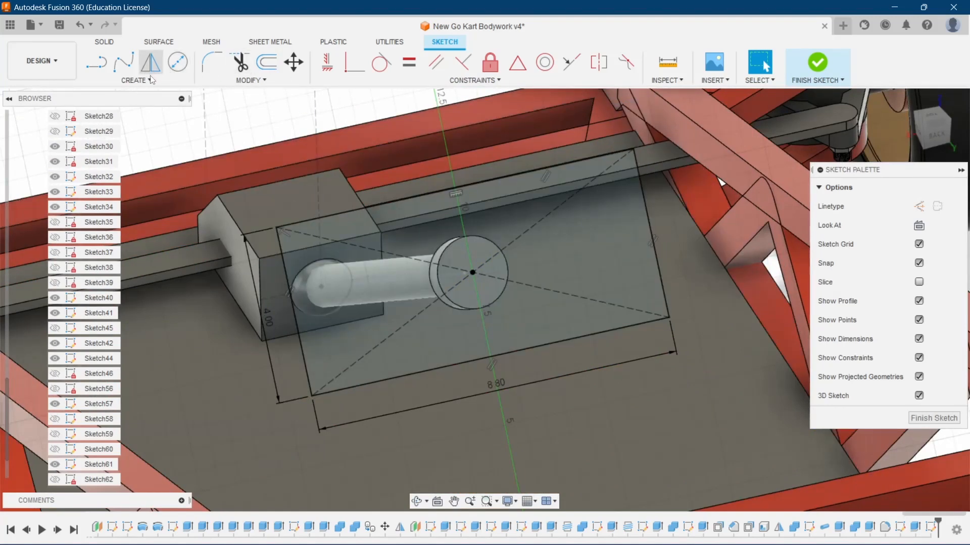
pyautogui.click(103, 69)
pyautogui.click(920, 206)
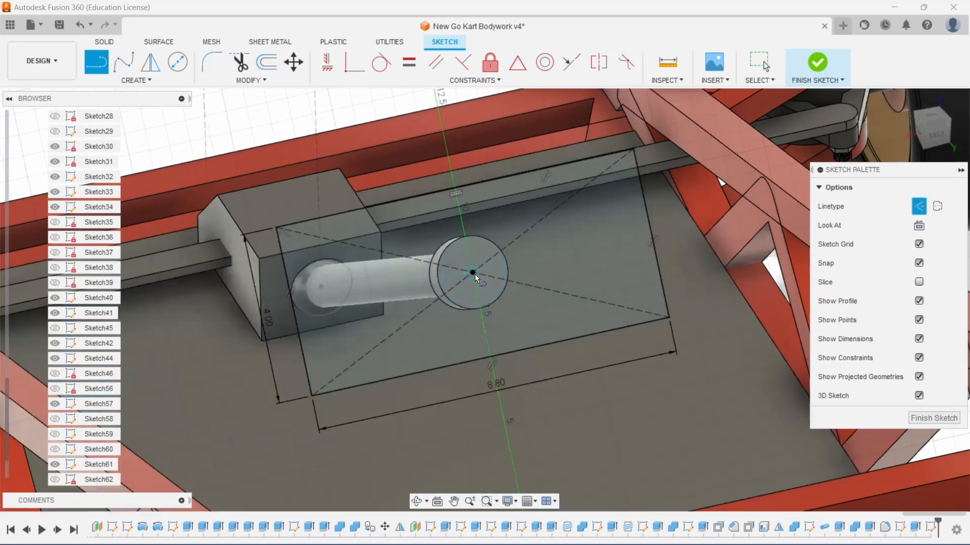
pyautogui.click(474, 274)
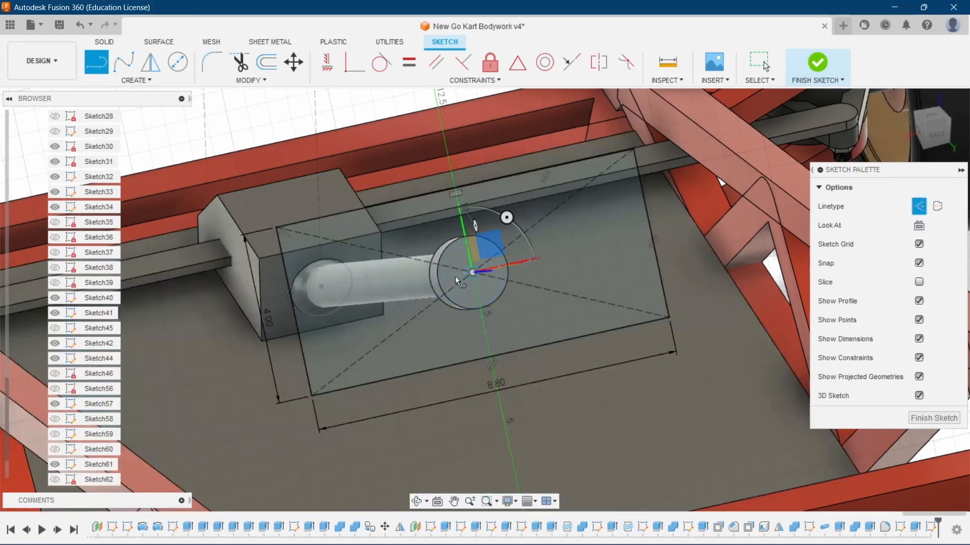
pyautogui.click(294, 313)
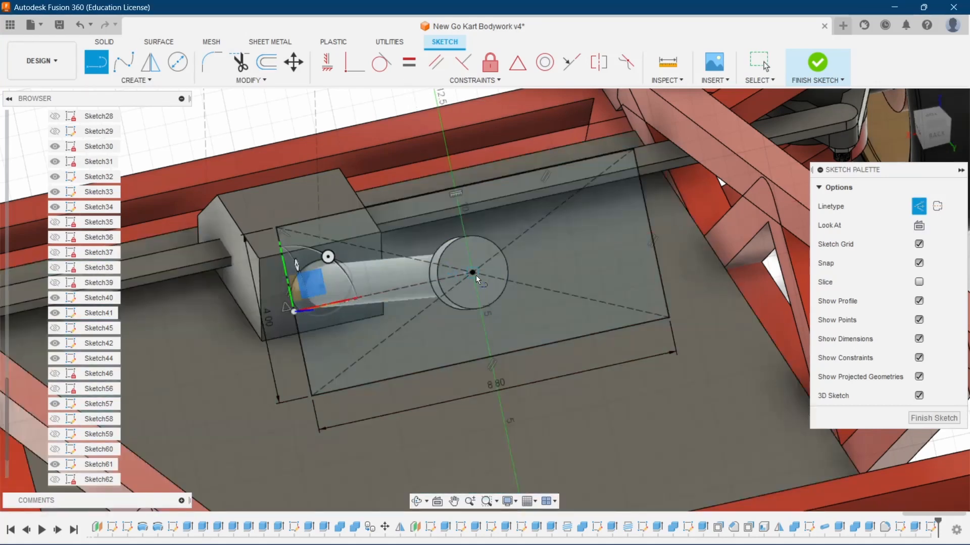
pyautogui.click(476, 275)
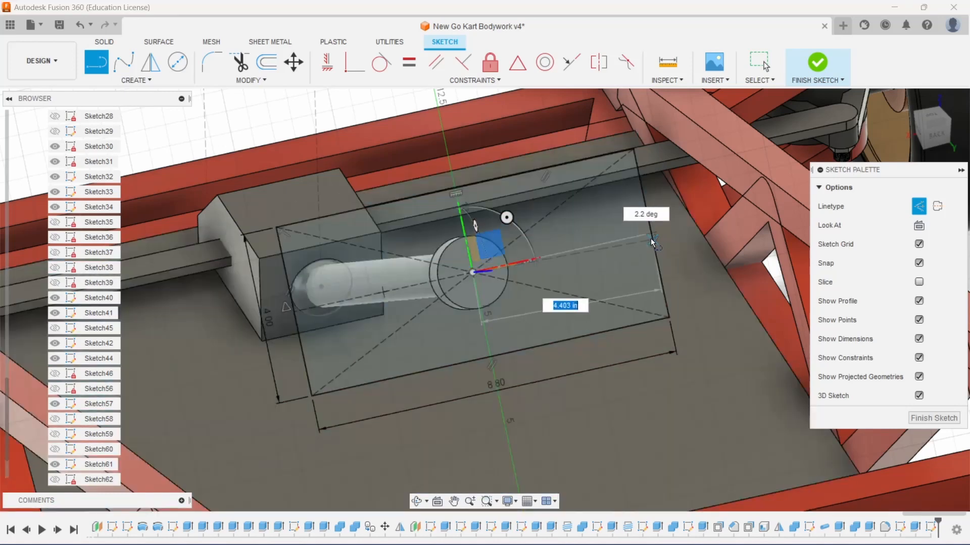
pyautogui.doubleClick(651, 234)
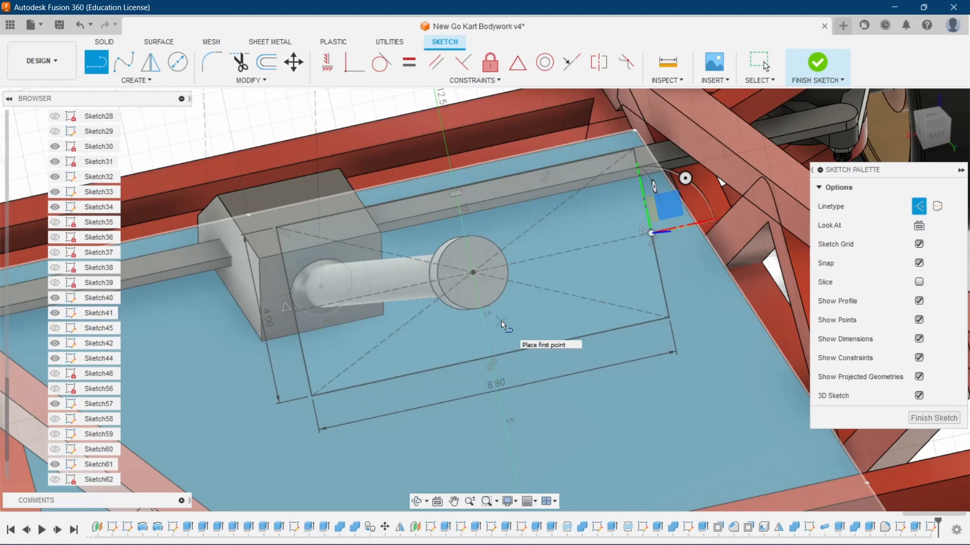
pyautogui.press('Escape')
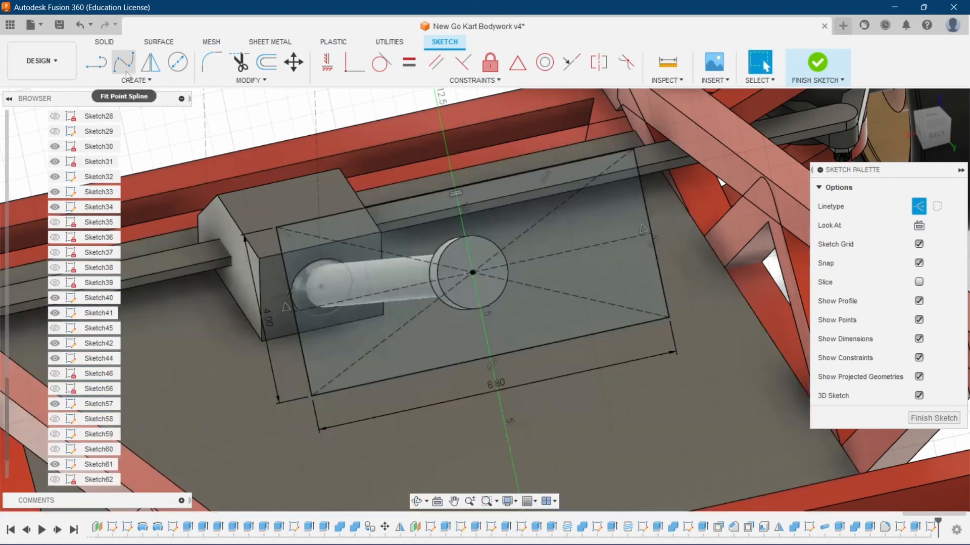
pyautogui.click(132, 79)
pyautogui.moveTo(151, 108)
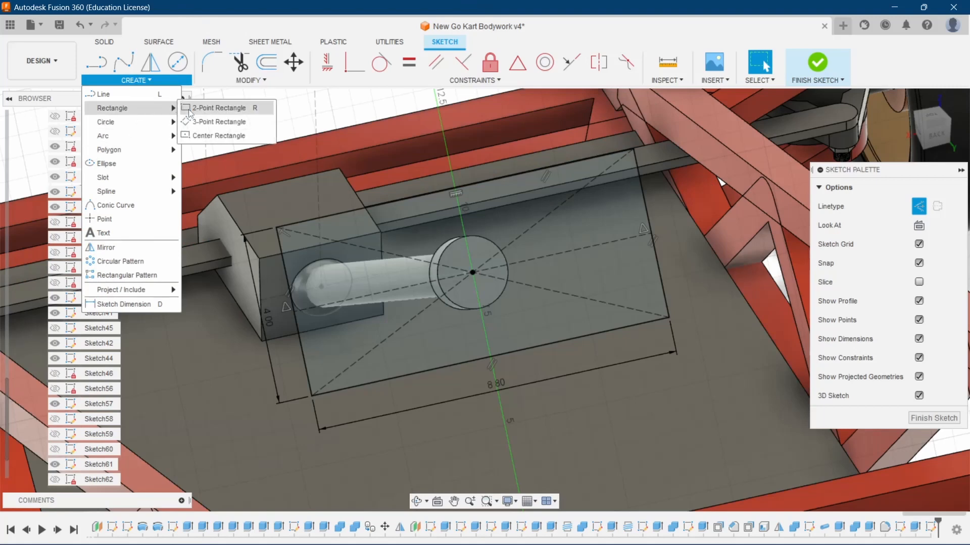
pyautogui.click(196, 135)
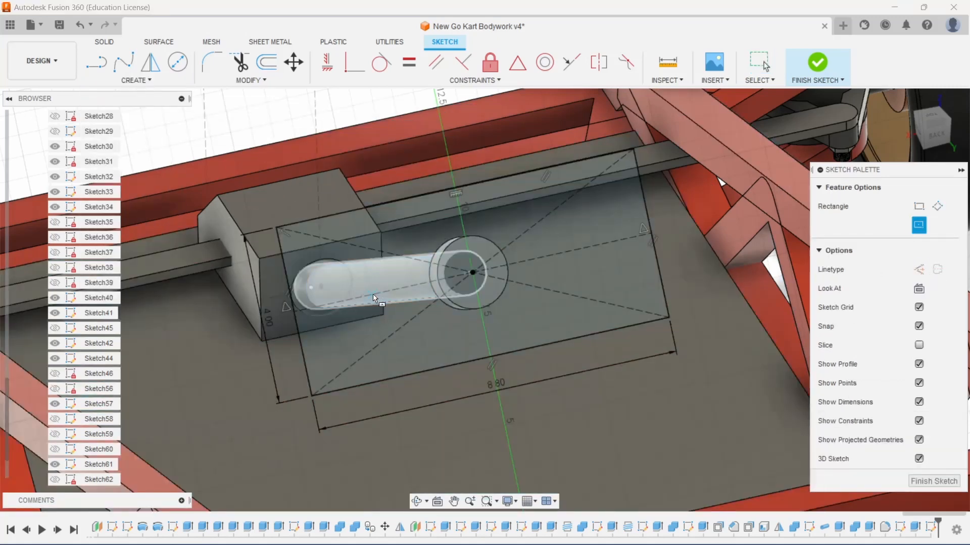
pyautogui.click(388, 292)
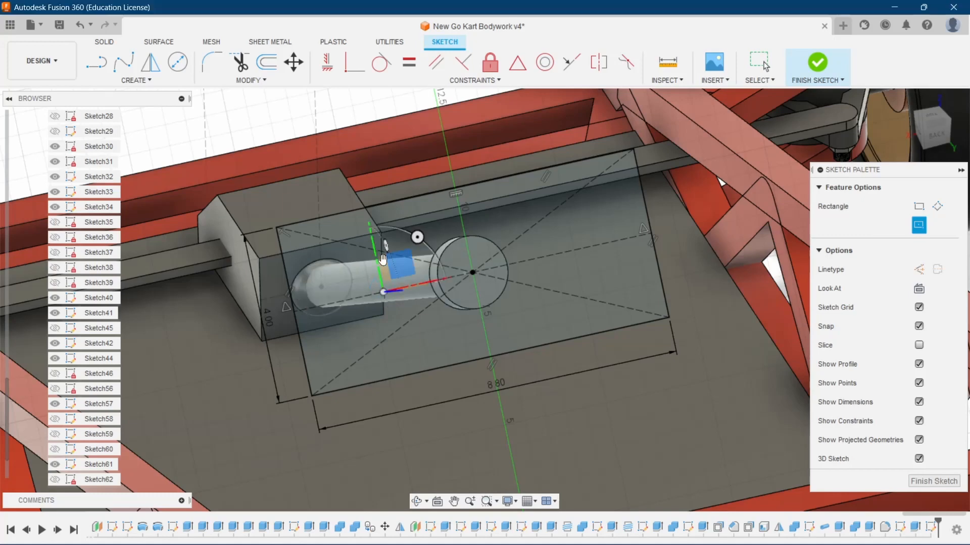
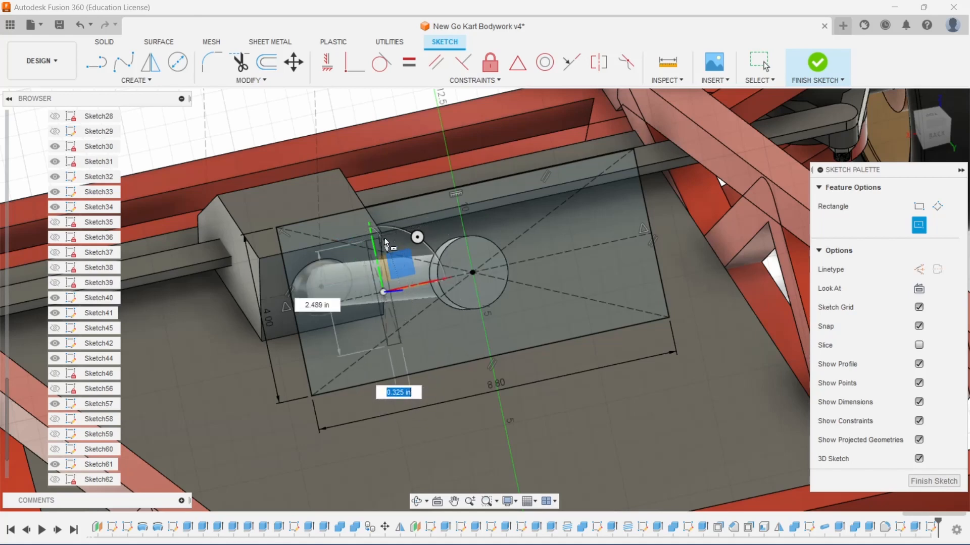
pyautogui.press('Escape')
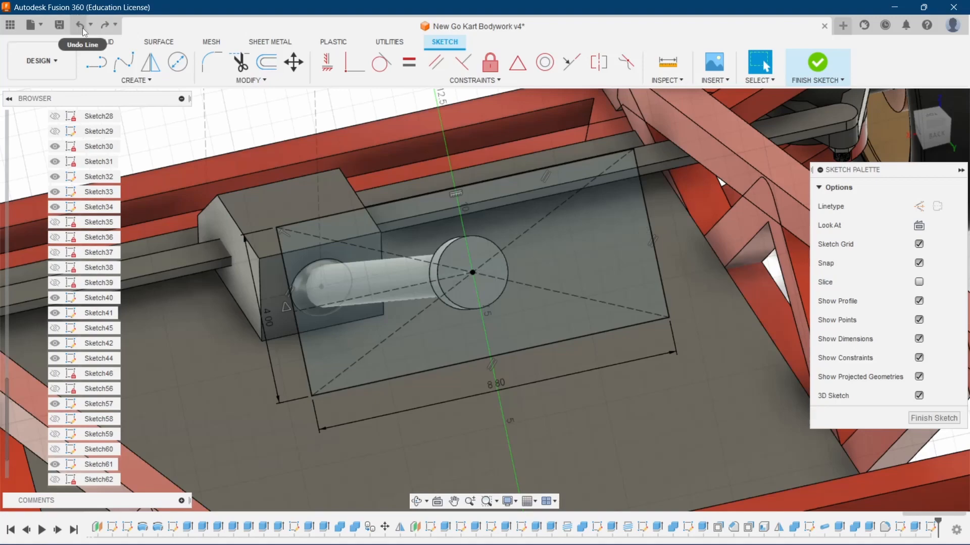
# - Undo the construction lines, the rectangle and the sketch on the disc's face
pyautogui.click(83, 29)
pyautogui.click(83, 28)
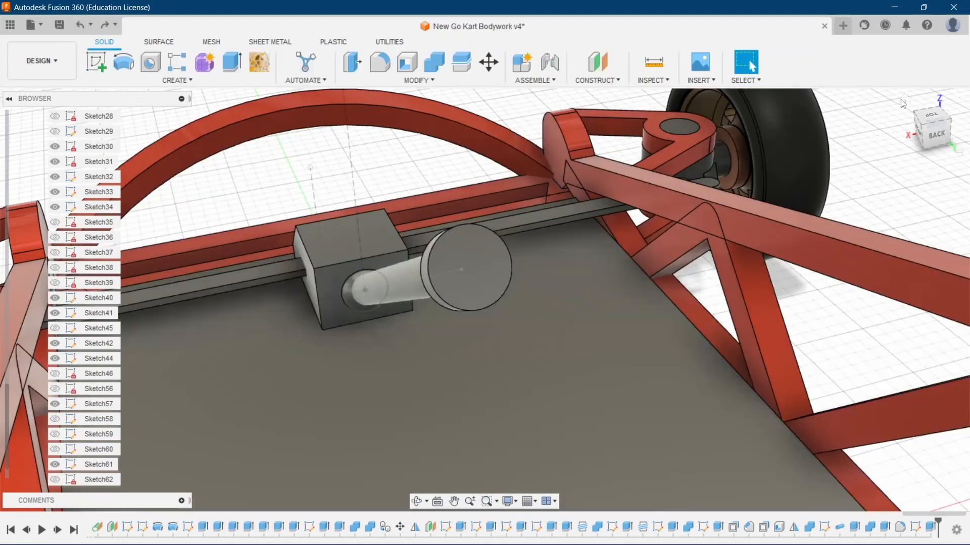
pyautogui.keyDown('shift'); pyautogui.moveTo(481, 283); pyautogui.dragTo(747, 202, button='middle'); pyautogui.keyUp('shift')
pyautogui.scroll(3, 529, 230)
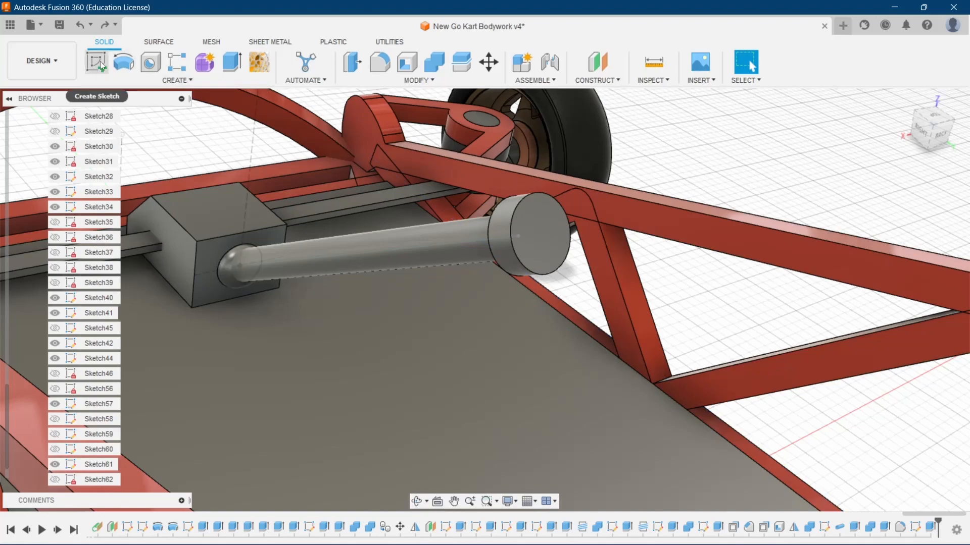
pyautogui.scroll(-3, 511, 218)
pyautogui.scroll(5, 509, 211)
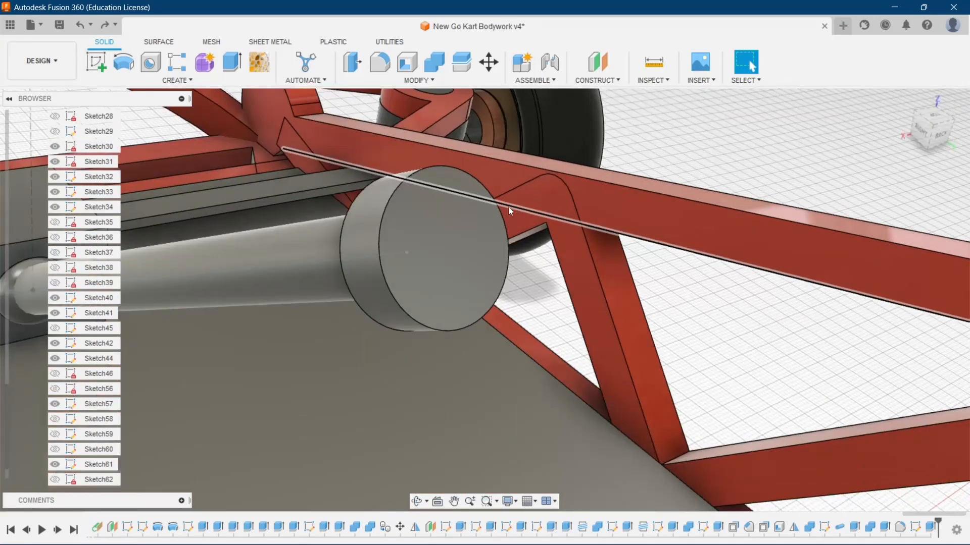
pyautogui.scroll(-3, 493, 221)
pyautogui.scroll(1, 483, 221)
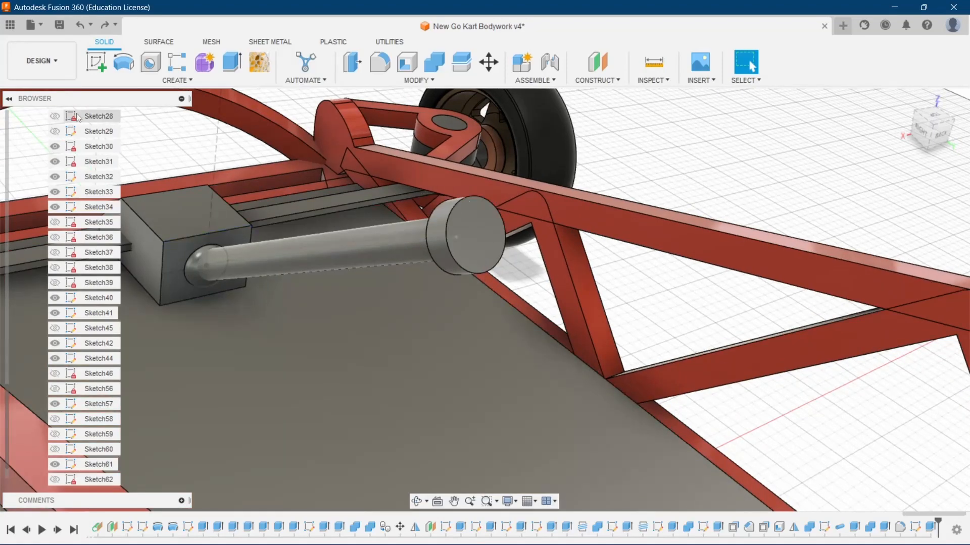
pyautogui.click(97, 63)
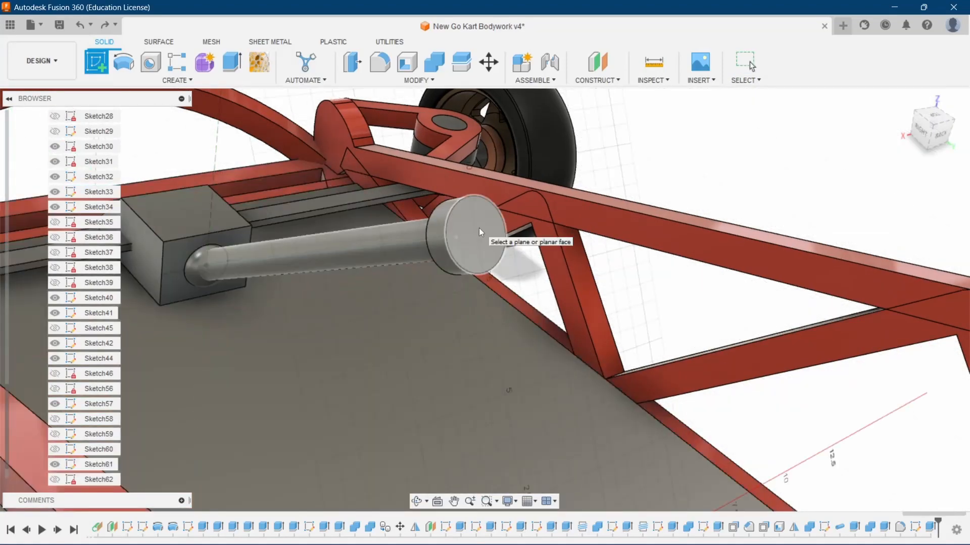
pyautogui.click(481, 233)
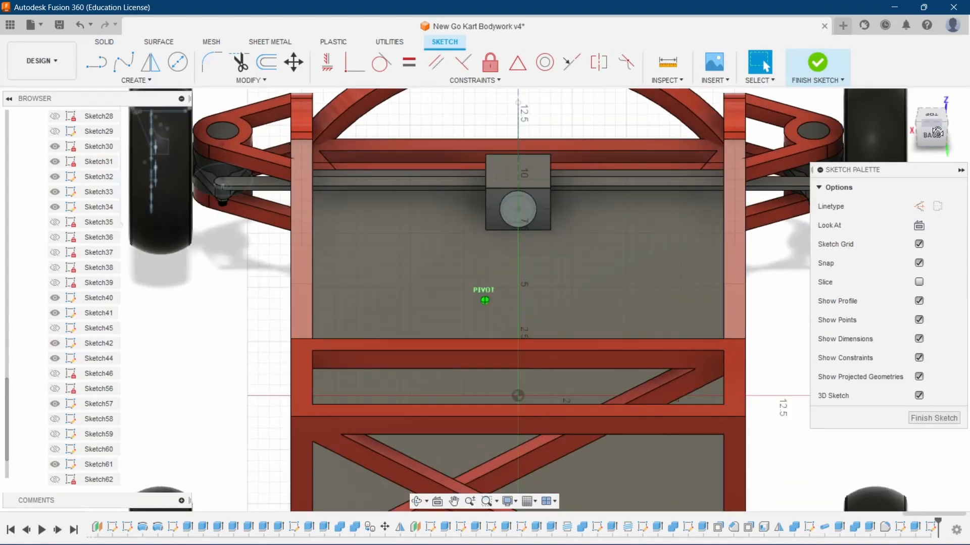
pyautogui.moveTo(937, 132)
pyautogui.mouseDown()
pyautogui.moveTo(960, 122)
pyautogui.moveTo(931, 139)
pyautogui.mouseUp()
pyautogui.scroll(3, 492, 186)
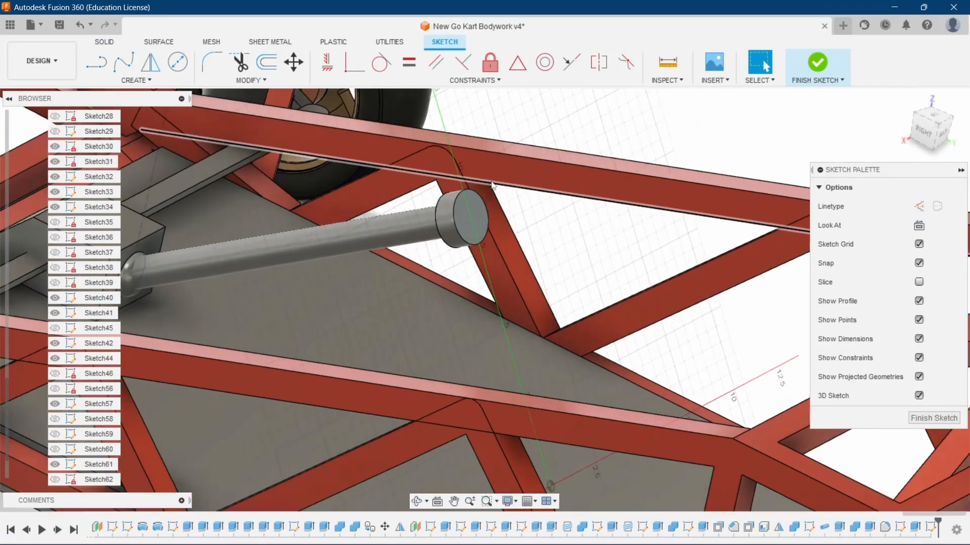
pyautogui.scroll(2, 492, 185)
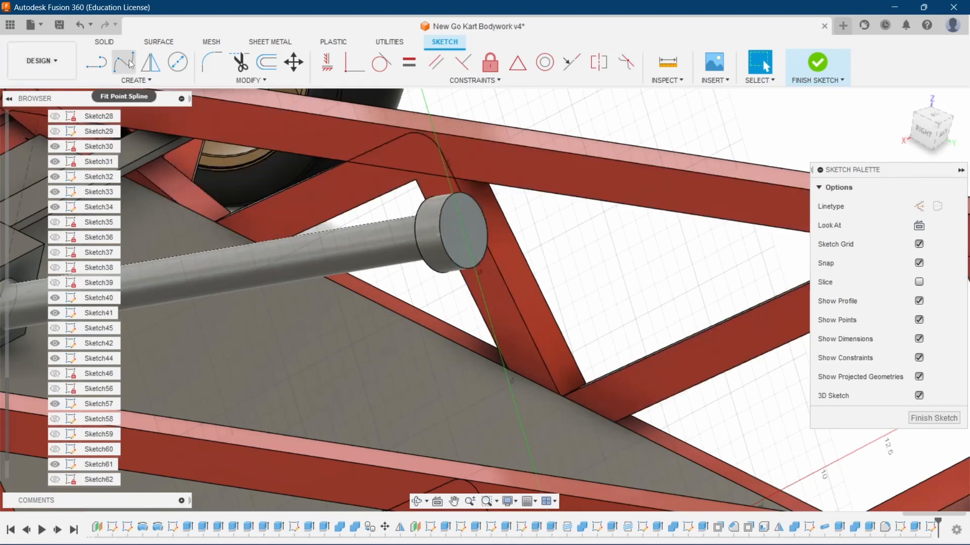
pyautogui.click(77, 25)
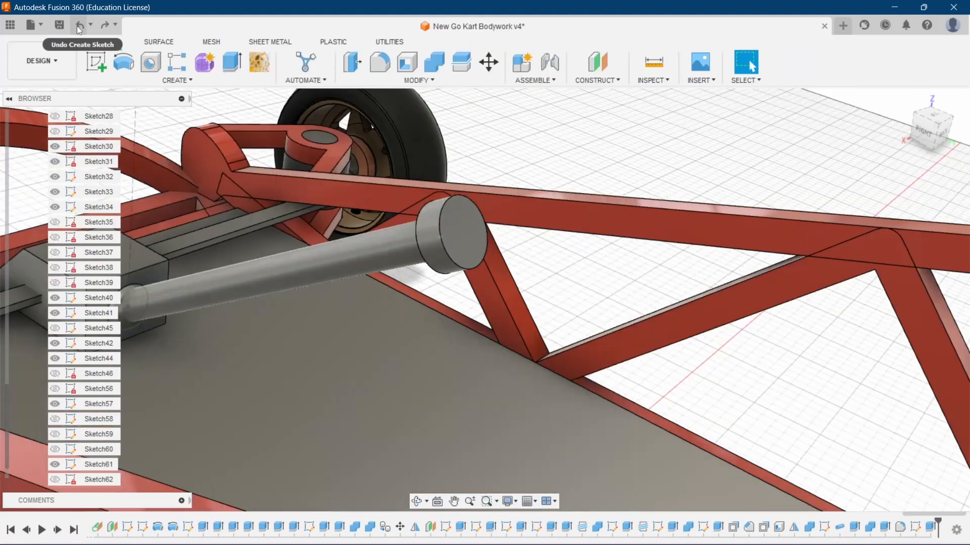
# - Edit the sketch of the steering column's end disc and set the circle's diameter to 2 in
pyautogui.rightClick(915, 527)
pyautogui.click(883, 394)
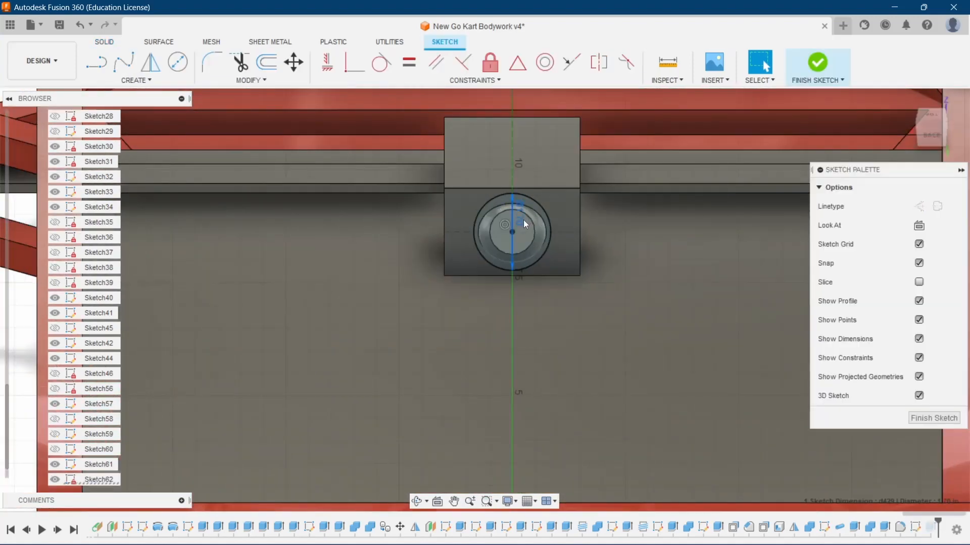
pyautogui.doubleClick(523, 221)
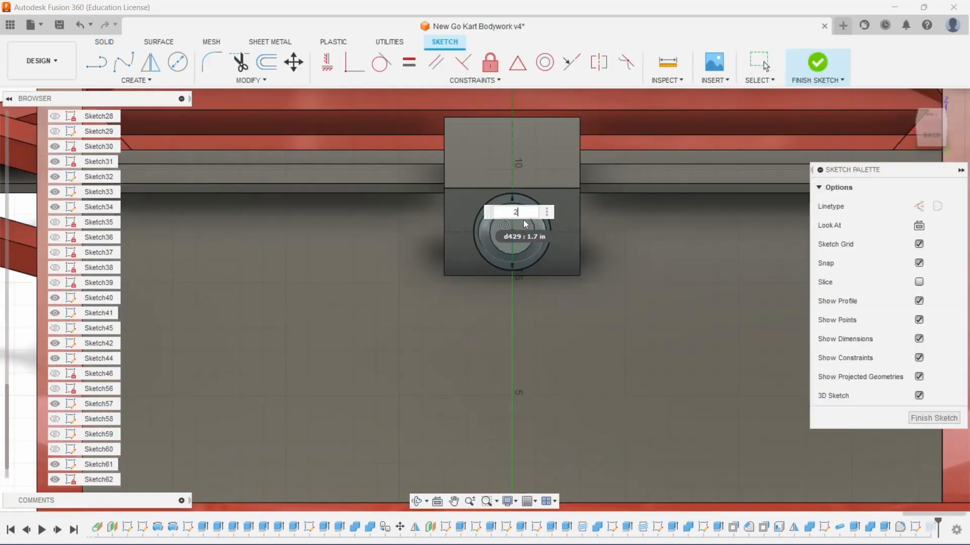
pyautogui.press('Return')
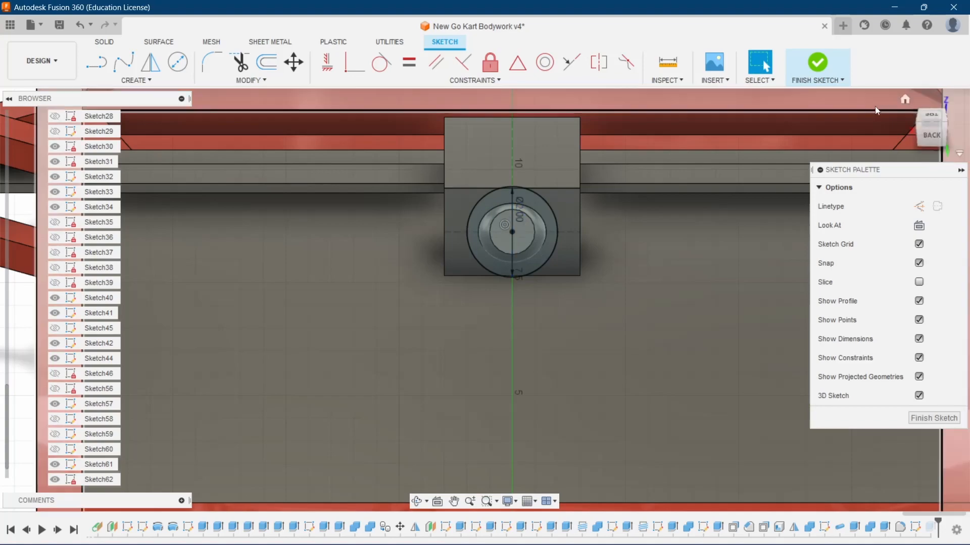
pyautogui.click(817, 61)
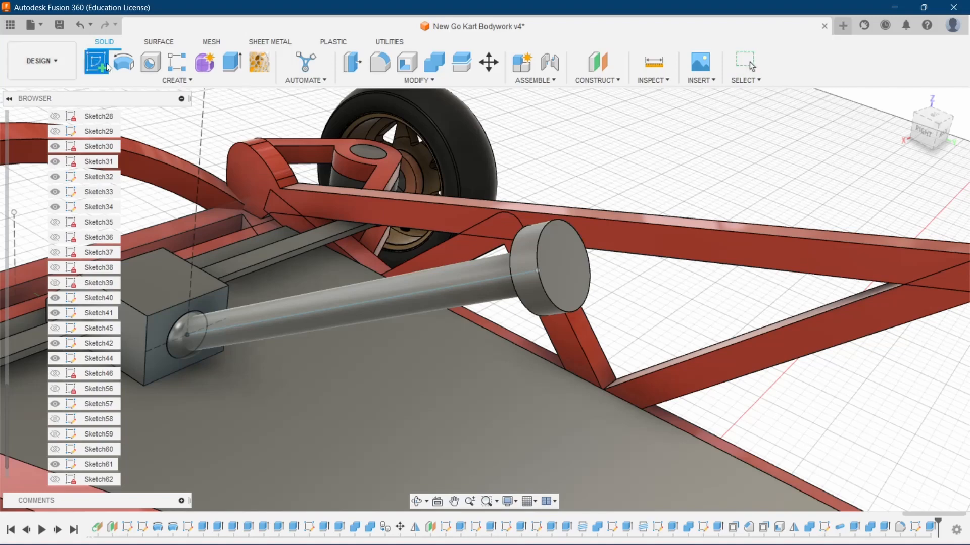
# - Start a new sketch on the outer face of the enlarged disc and switch the linetype to construction
pyautogui.click(107, 66)
pyautogui.click(556, 265)
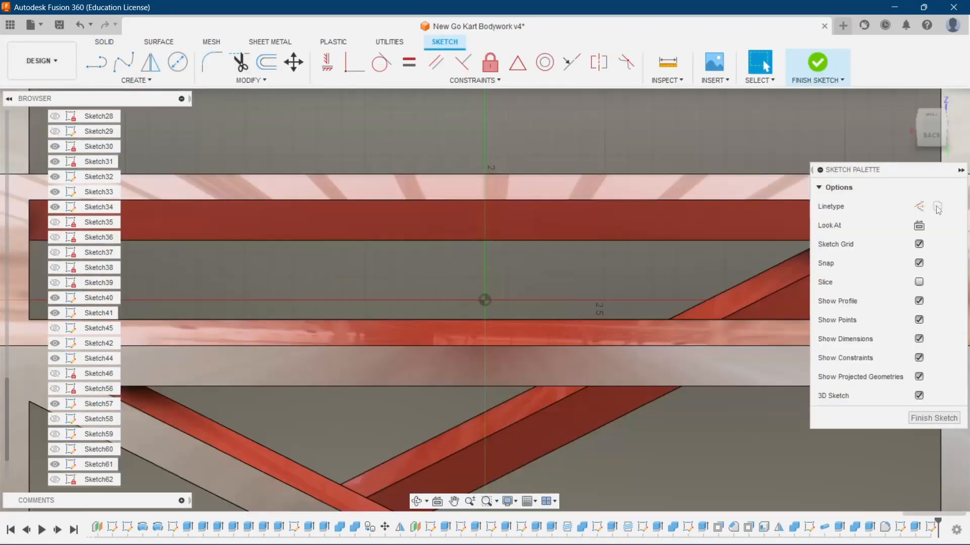
pyautogui.click(921, 207)
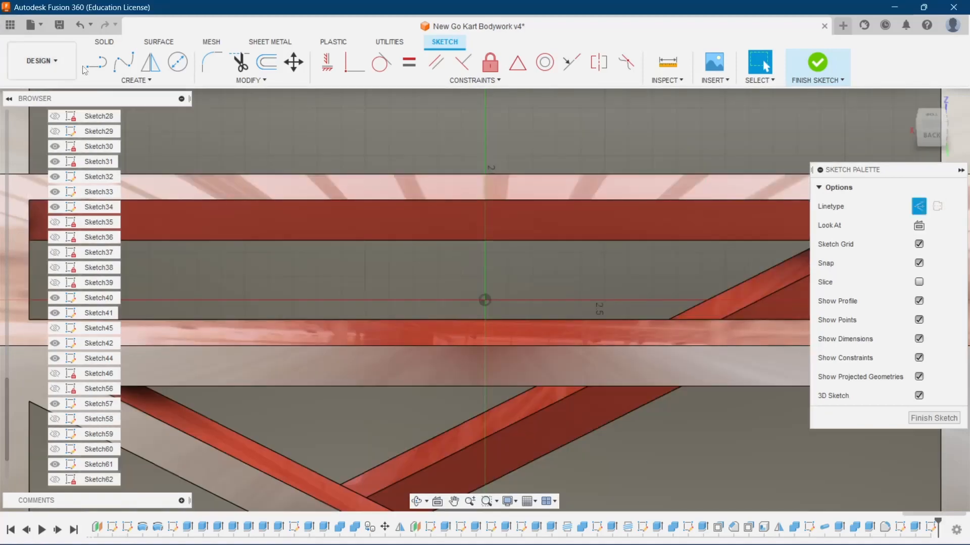
# - Draw a 2 in construction line from the centre of the disc's face outward, perpendicular to the face and in line with the column
pyautogui.moveTo(917, 119); pyautogui.dragTo(943, 134)
pyautogui.scroll(-4, 496, 350)
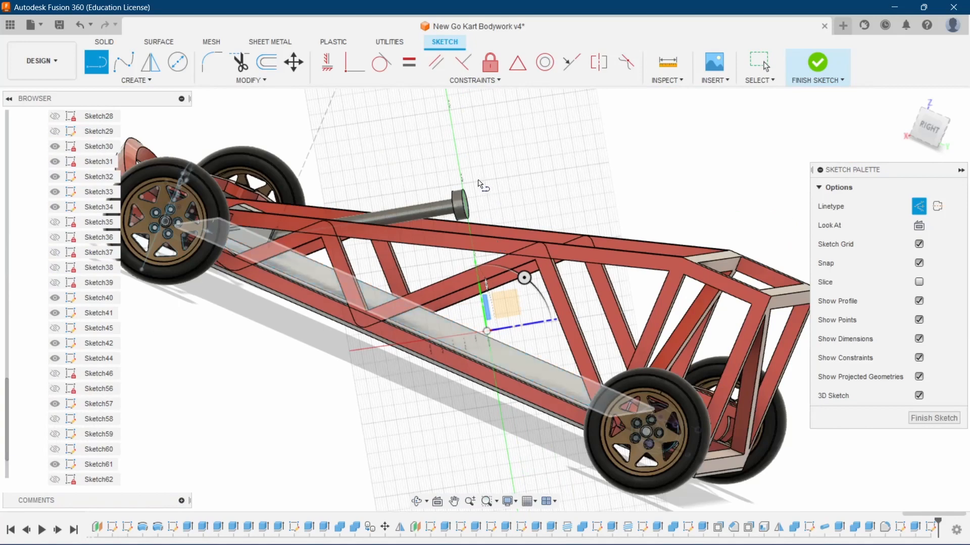
pyautogui.scroll(8, 477, 234)
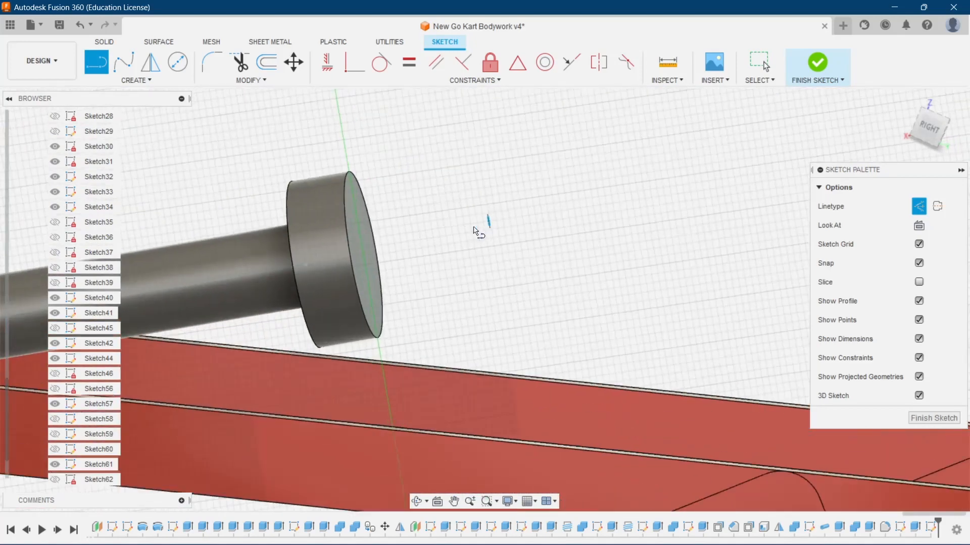
pyautogui.click(363, 253)
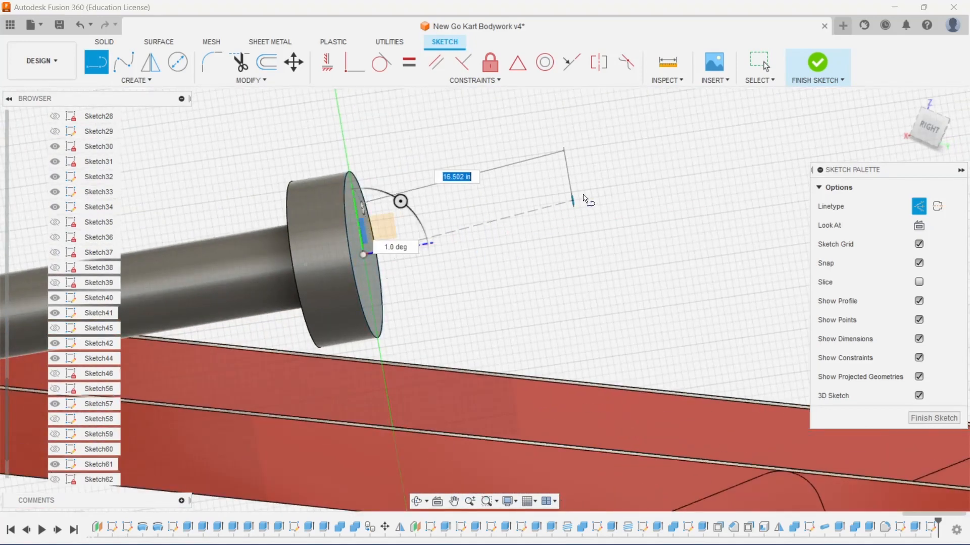
pyautogui.scroll(-3, 618, 220)
pyautogui.scroll(-3, 618, 218)
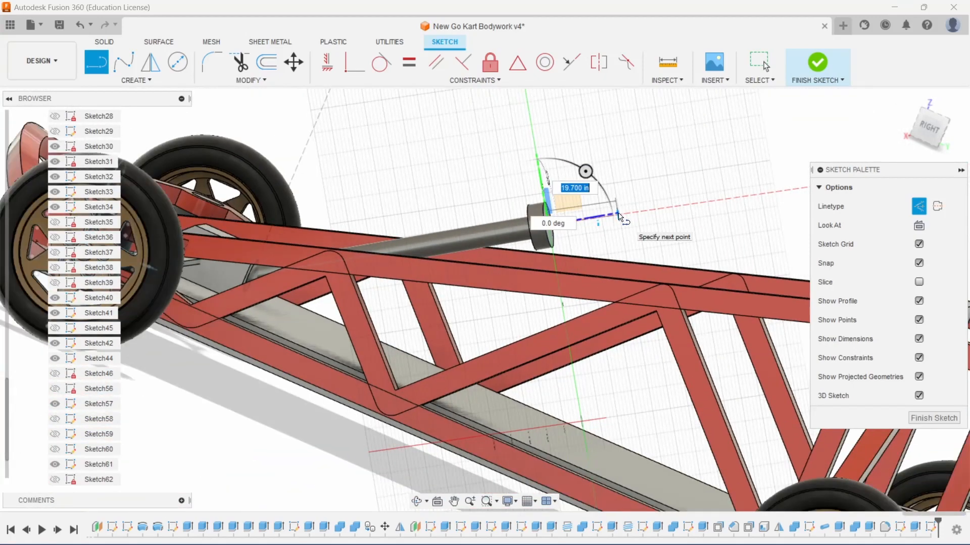
pyautogui.scroll(3, 604, 217)
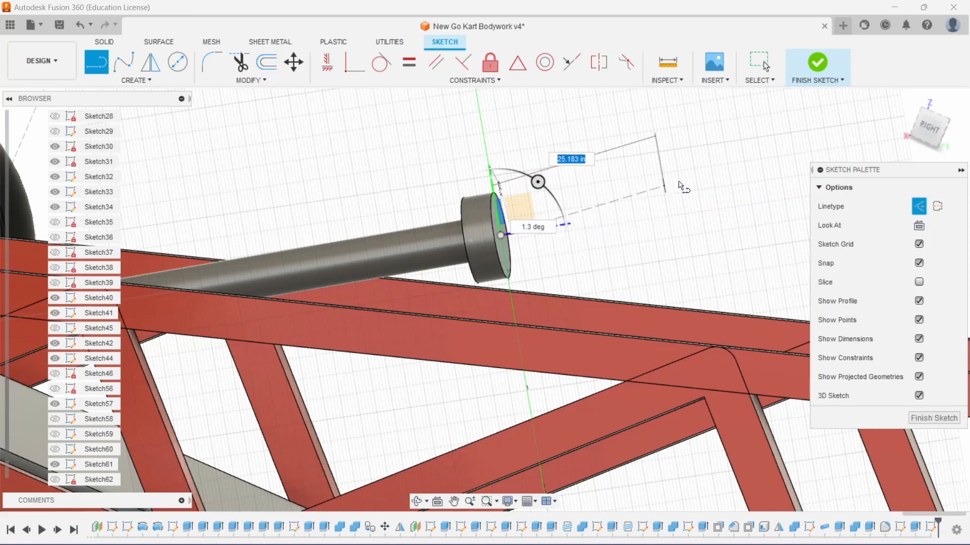
pyautogui.scroll(-5, 652, 217)
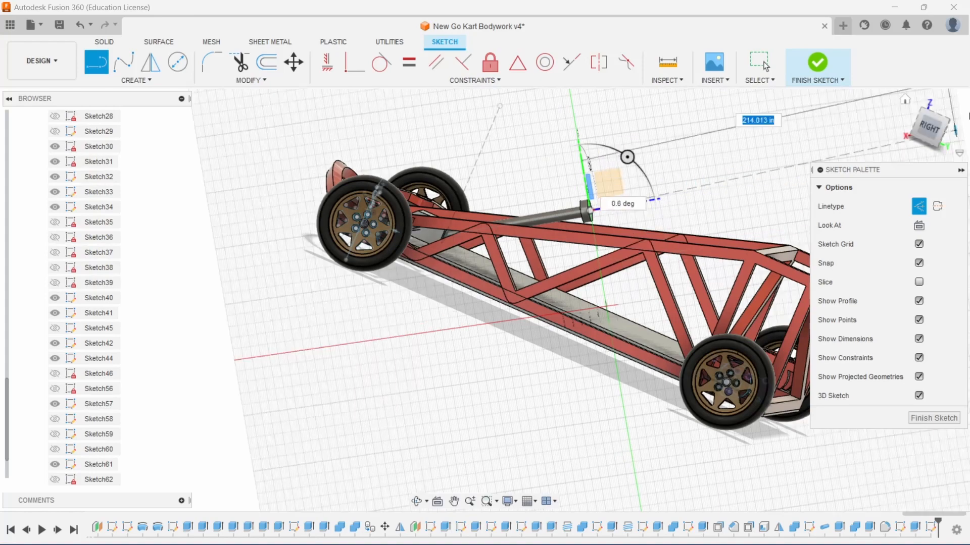
pyautogui.click(920, 128)
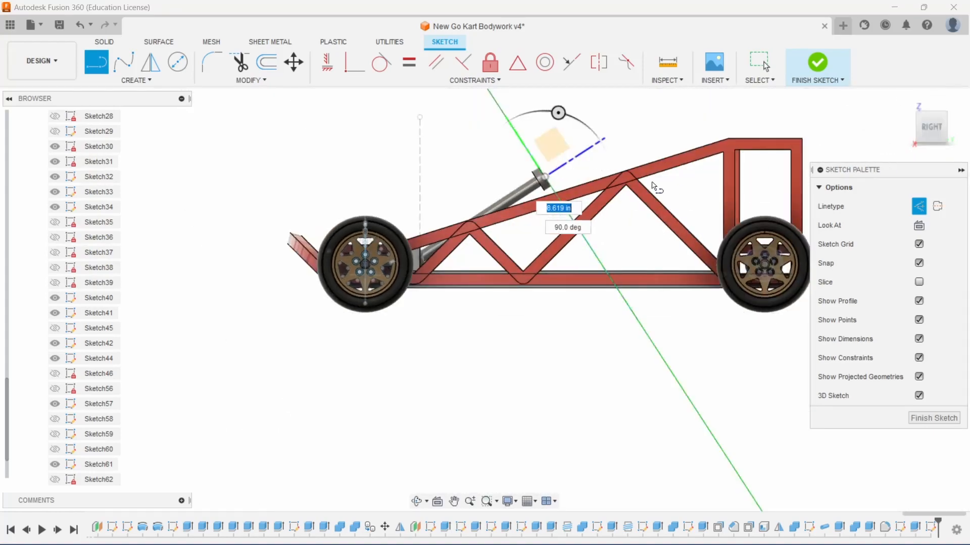
pyautogui.scroll(3, 621, 134)
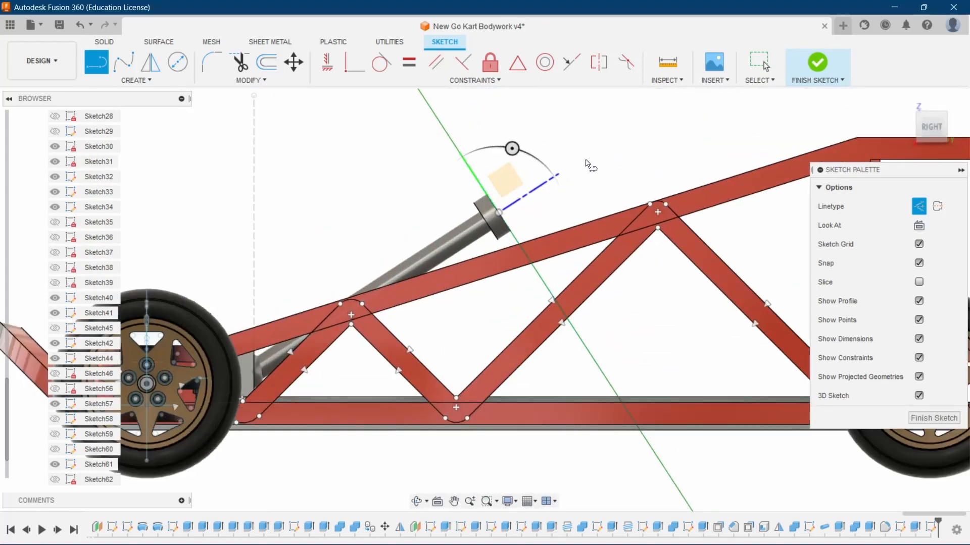
pyautogui.click(514, 178)
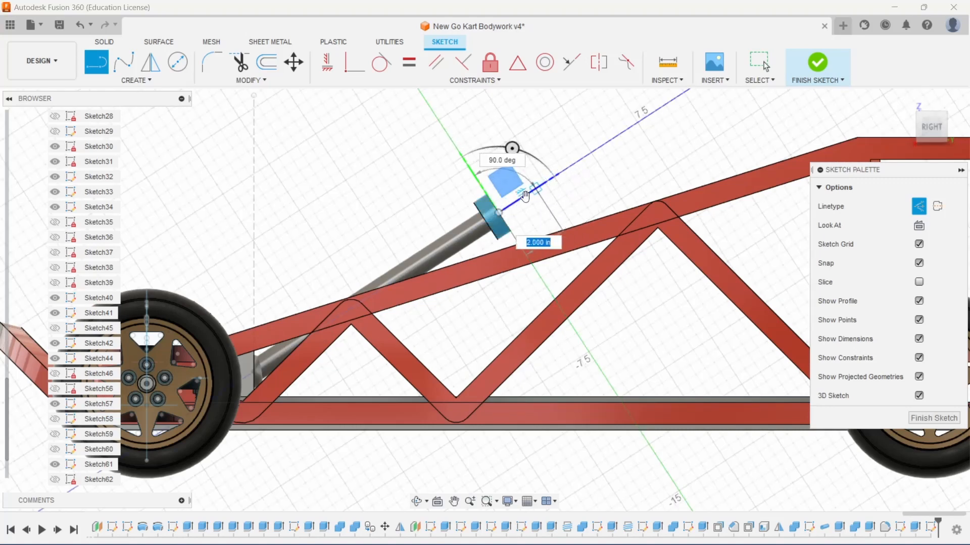
pyautogui.scroll(-2, 525, 195)
pyautogui.scroll(2, 526, 196)
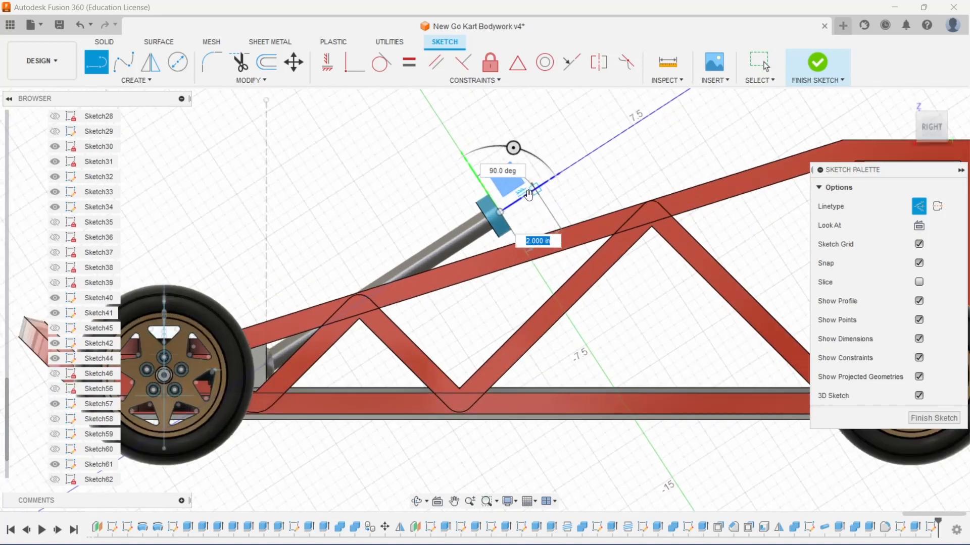
pyautogui.scroll(2, 525, 196)
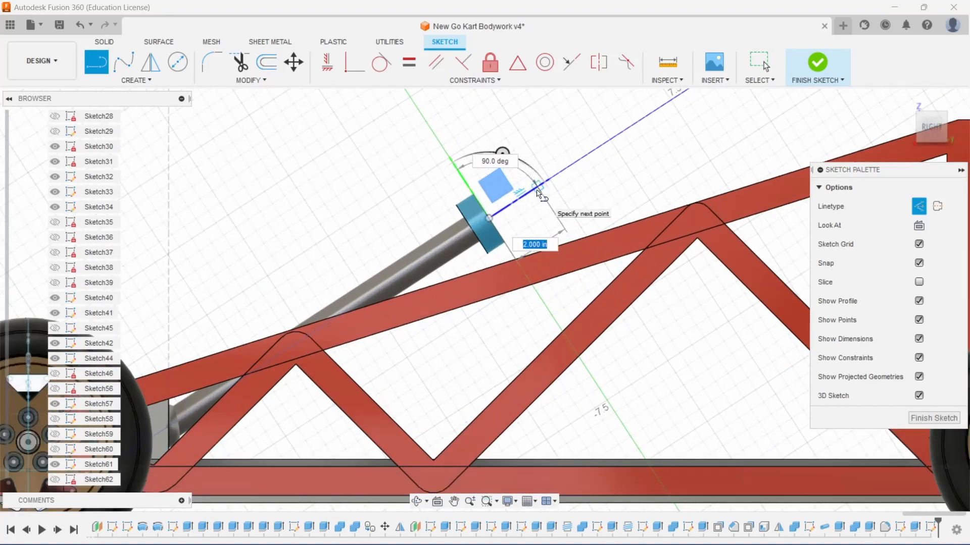
pyautogui.click(537, 188)
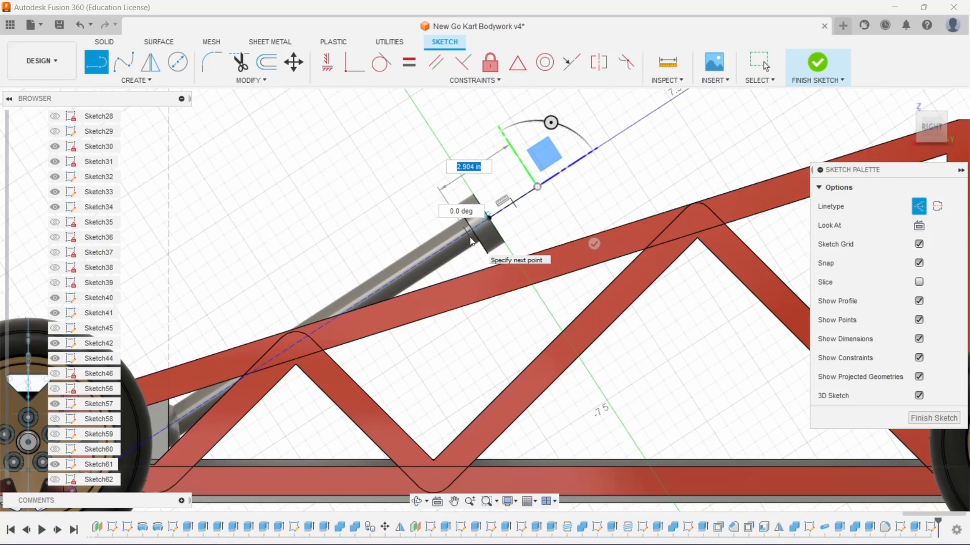
pyautogui.press('Escape')
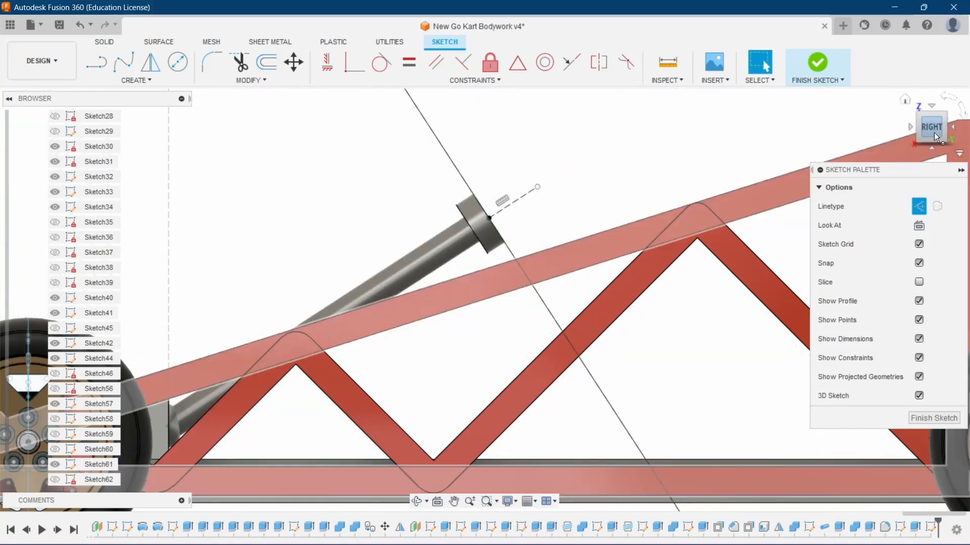
# - Draw a 7 in diameter circle in normal linetype, centred on the free end of the construction line and parallel to the disc's face
pyautogui.moveTo(934, 133); pyautogui.dragTo(746, 143)
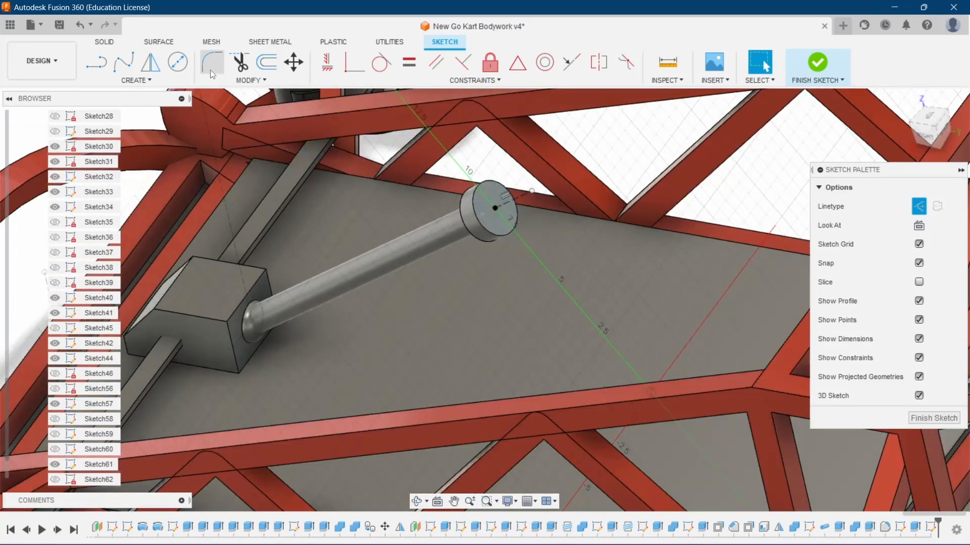
pyautogui.click(177, 62)
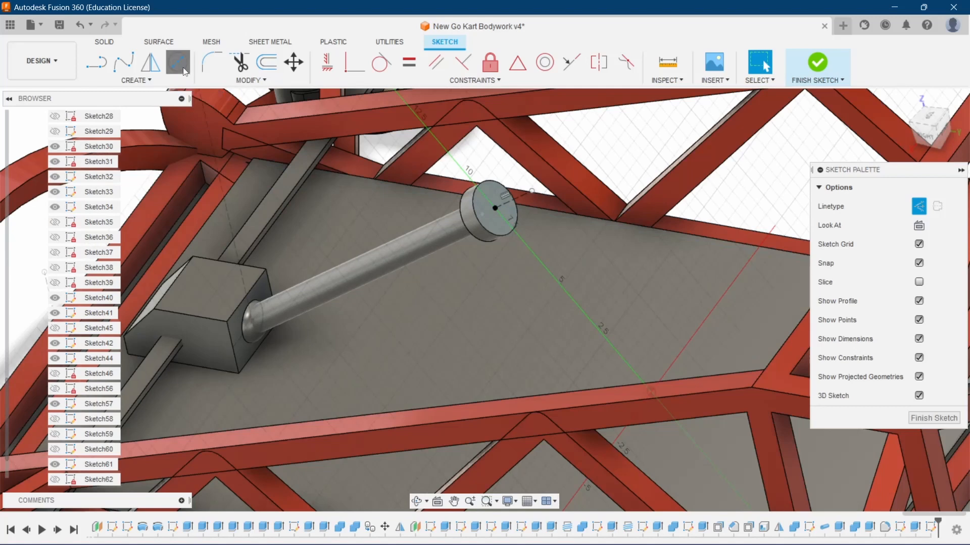
pyautogui.click(531, 191)
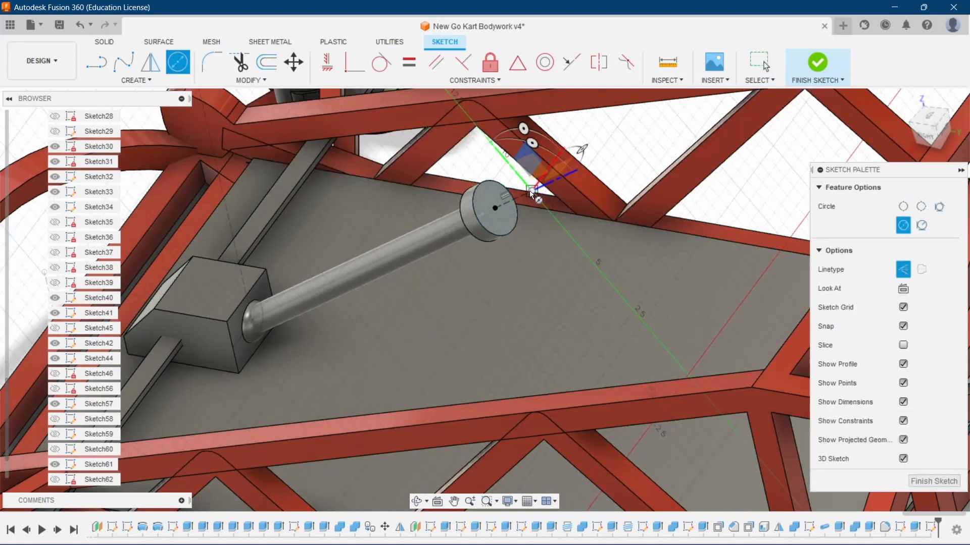
pyautogui.click(903, 269)
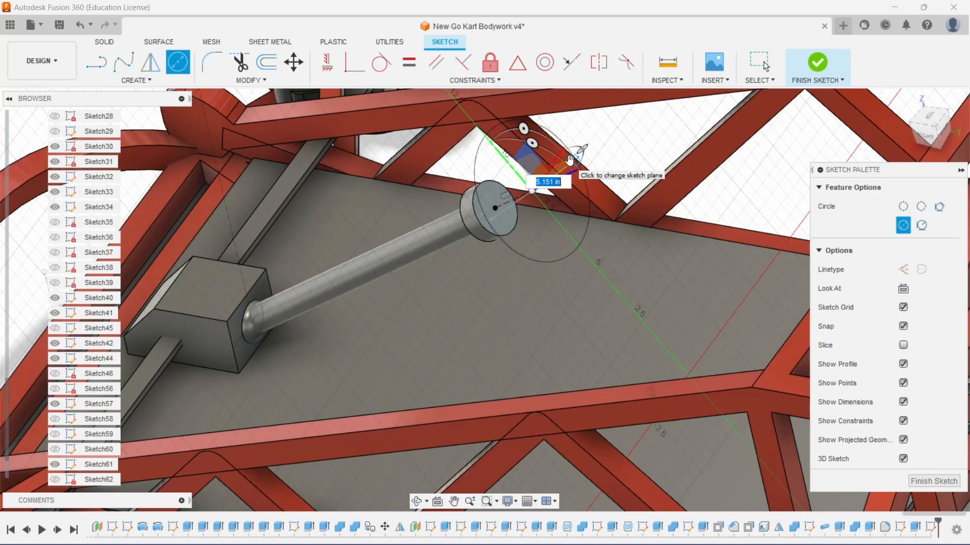
pyautogui.press('Tab')
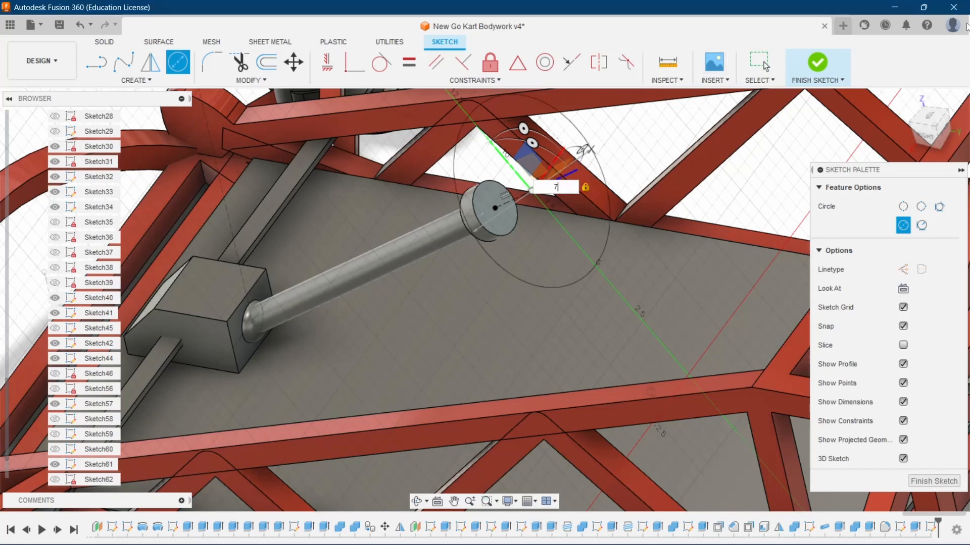
pyautogui.click(914, 125)
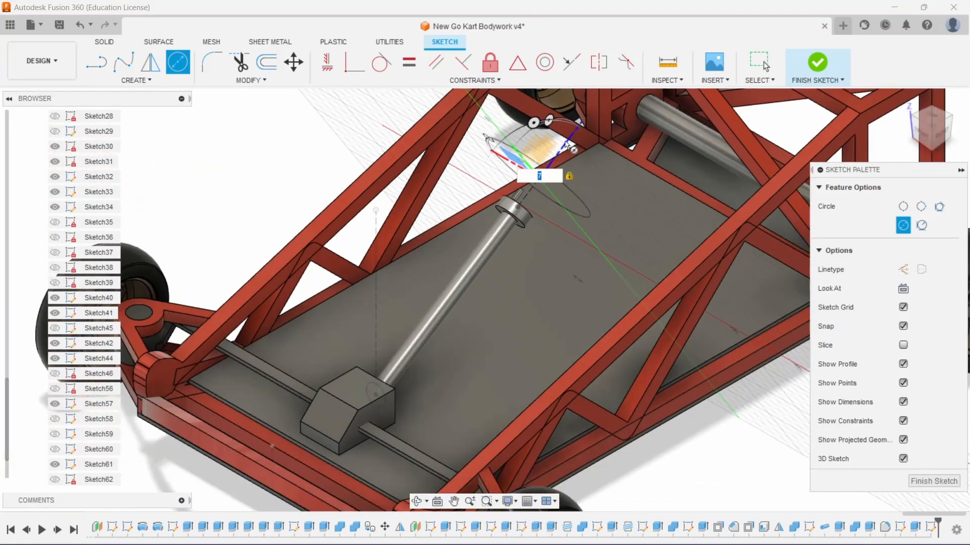
pyautogui.scroll(-5, 587, 195)
pyautogui.scroll(6, 639, 192)
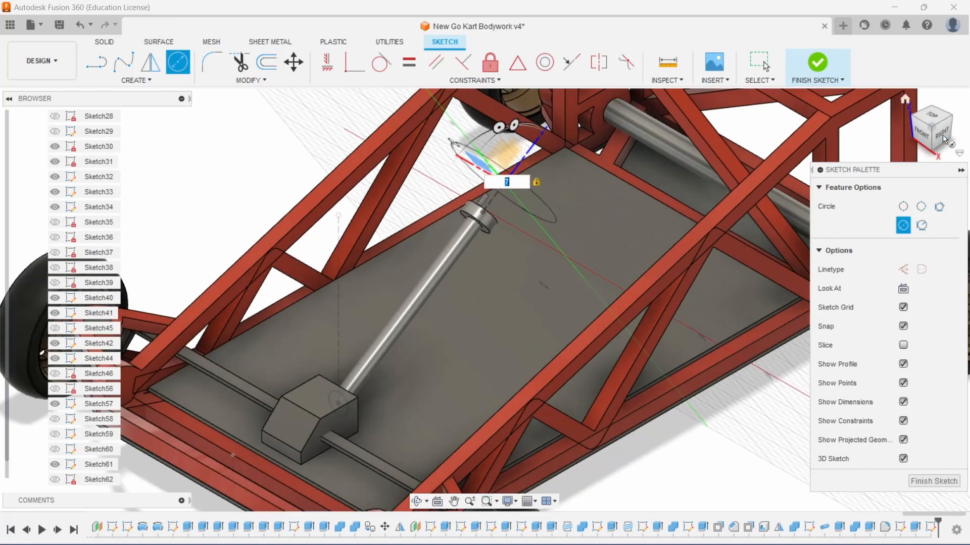
pyautogui.keyDown('shift'); pyautogui.moveTo(484, 300); pyautogui.dragTo(591, 226, button='middle'); pyautogui.keyUp('shift')
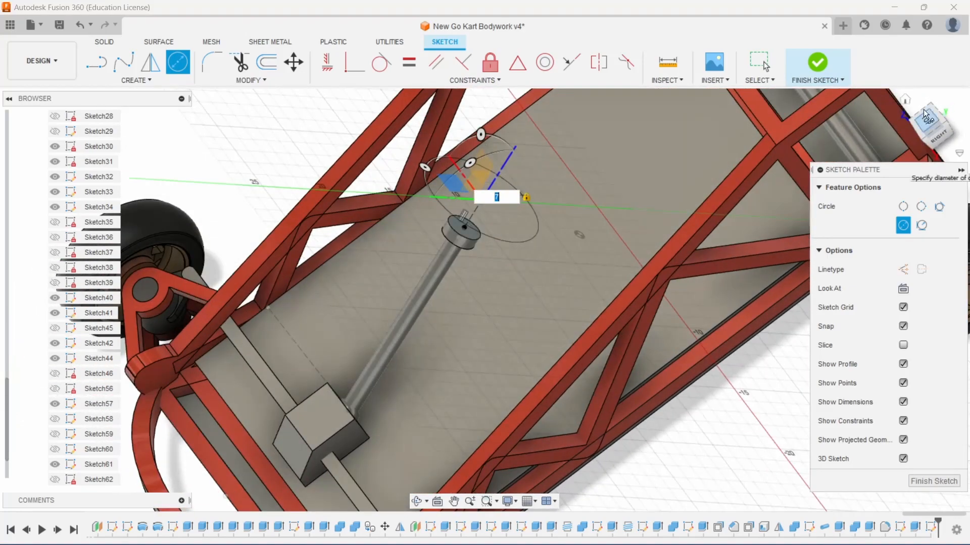
pyautogui.click(906, 99)
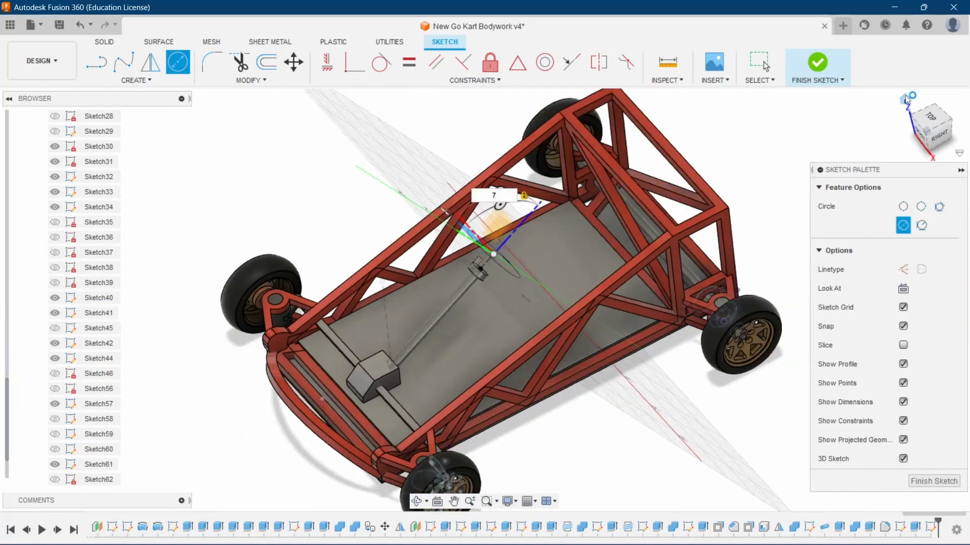
pyautogui.scroll(4, 544, 273)
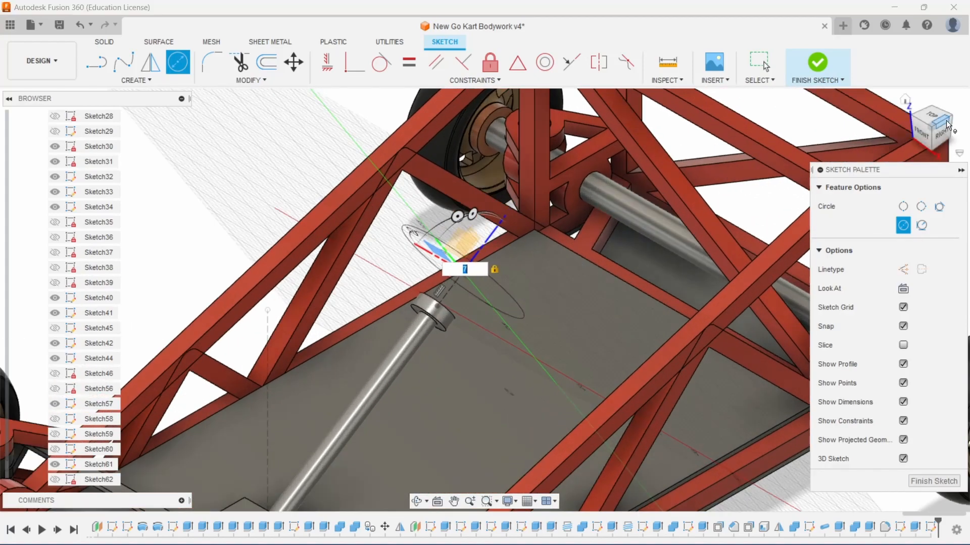
pyautogui.click(946, 123)
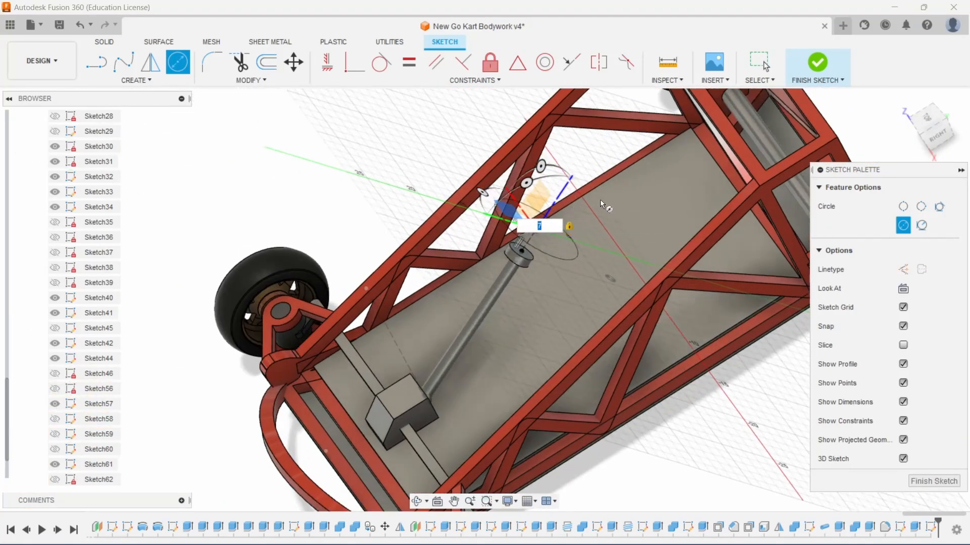
pyautogui.scroll(3, 562, 208)
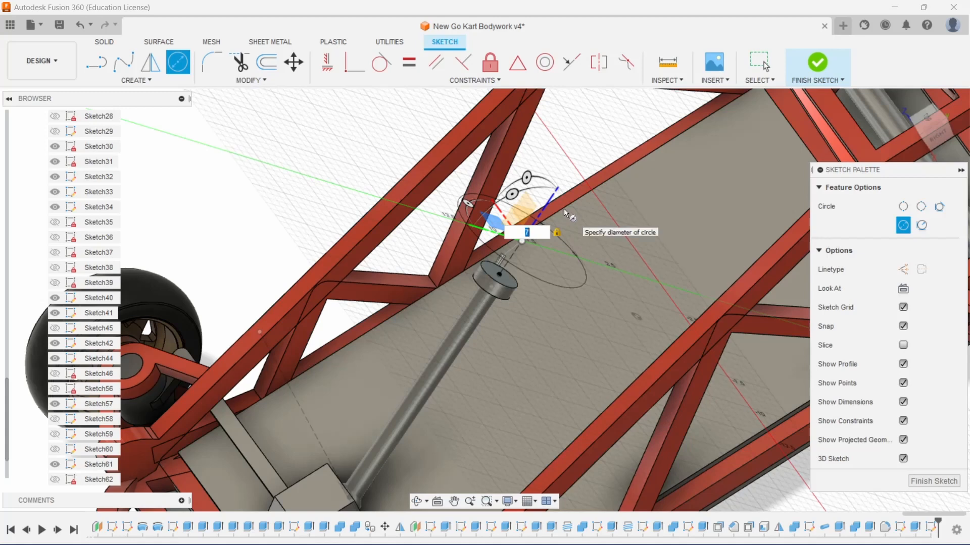
pyautogui.press('Return')
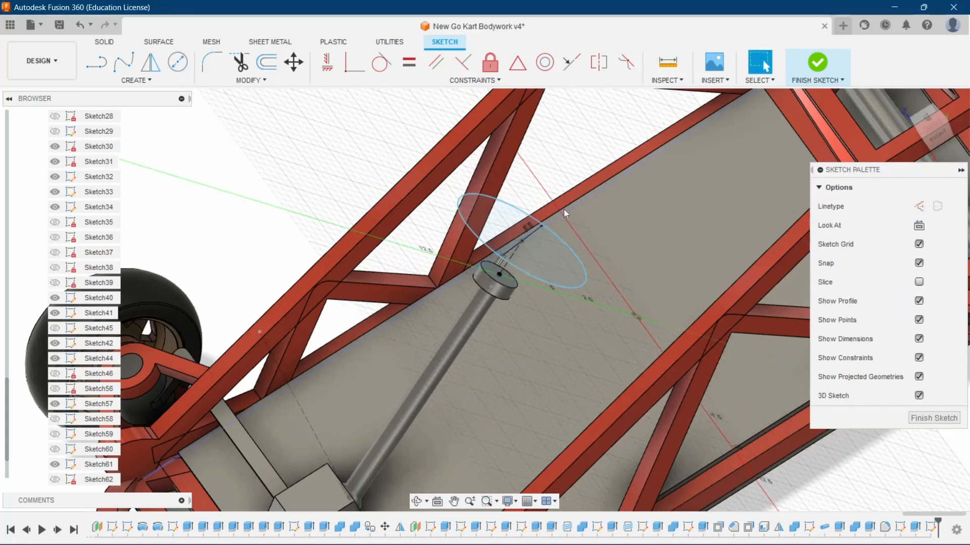
# - Examine the size and position of the steering wheel circle relative to the kart's frame from several angles
pyautogui.scroll(-3, 578, 111)
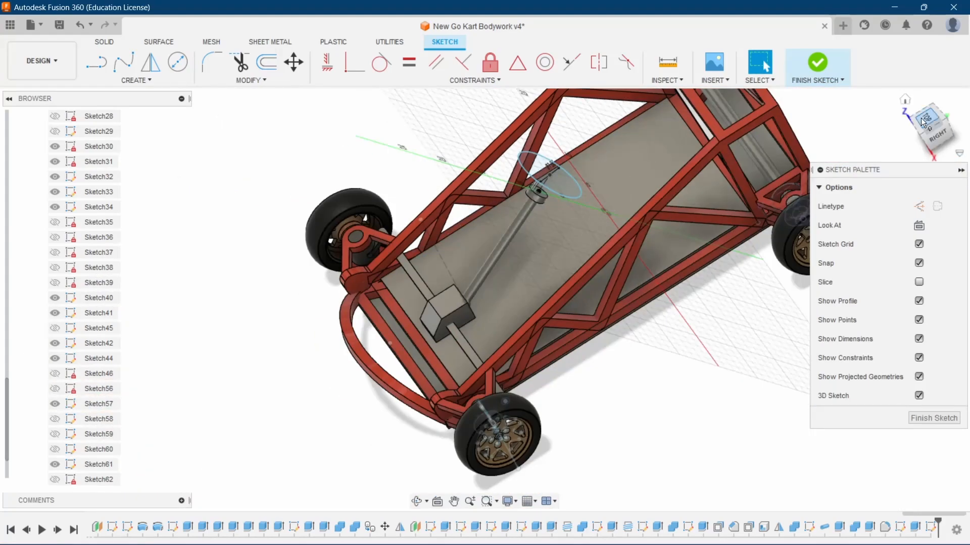
pyautogui.moveTo(920, 117); pyautogui.dragTo(920, 97)
pyautogui.scroll(2, 533, 255)
pyautogui.moveTo(908, 536)
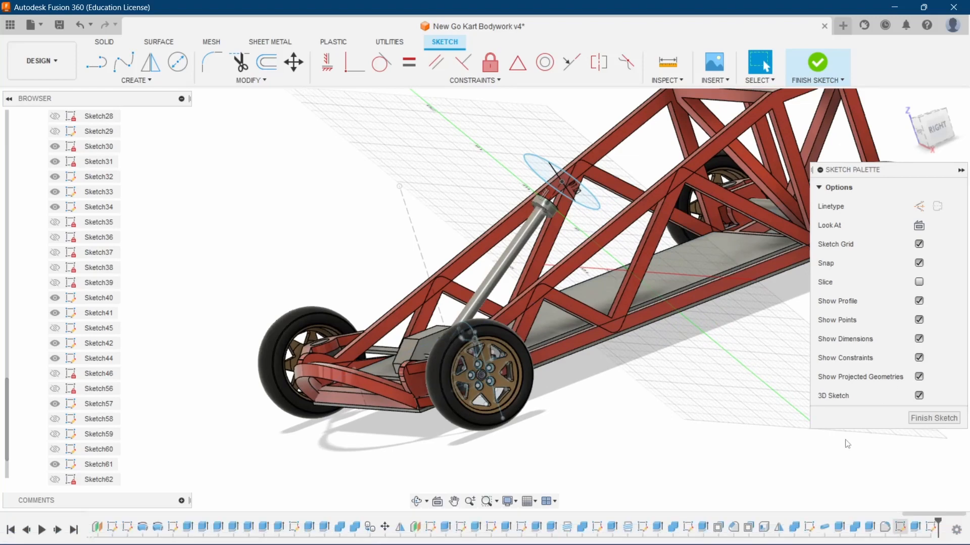
pyautogui.scroll(2, 617, 170)
pyautogui.moveTo(931, 131); pyautogui.dragTo(884, 135)
pyautogui.scroll(-3, 425, 190)
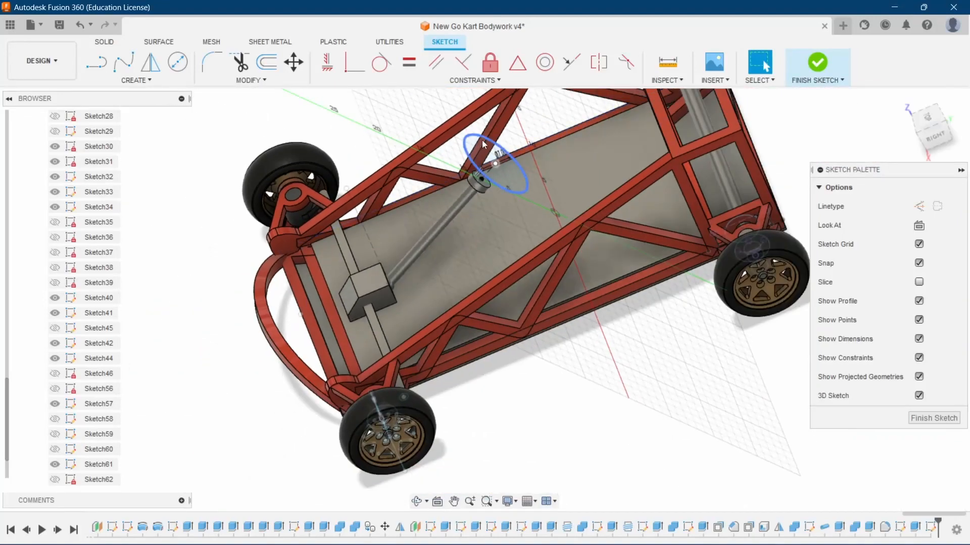
pyautogui.scroll(6, 484, 161)
pyautogui.click(455, 210)
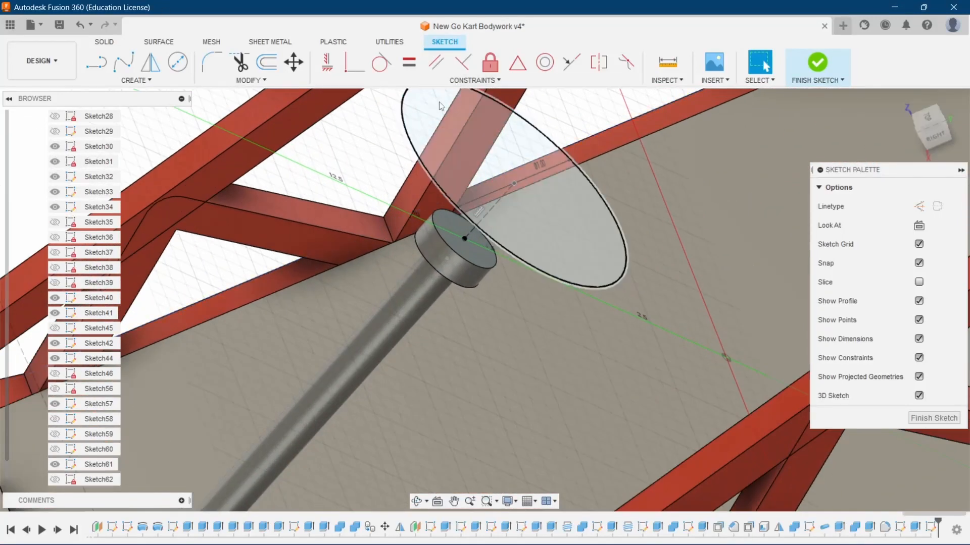
pyautogui.press('o')
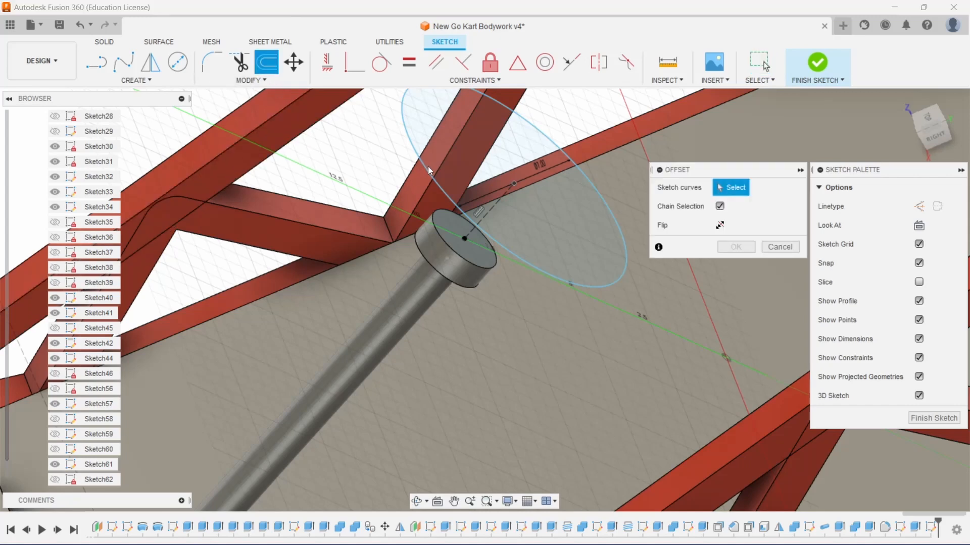
pyautogui.click(262, 68)
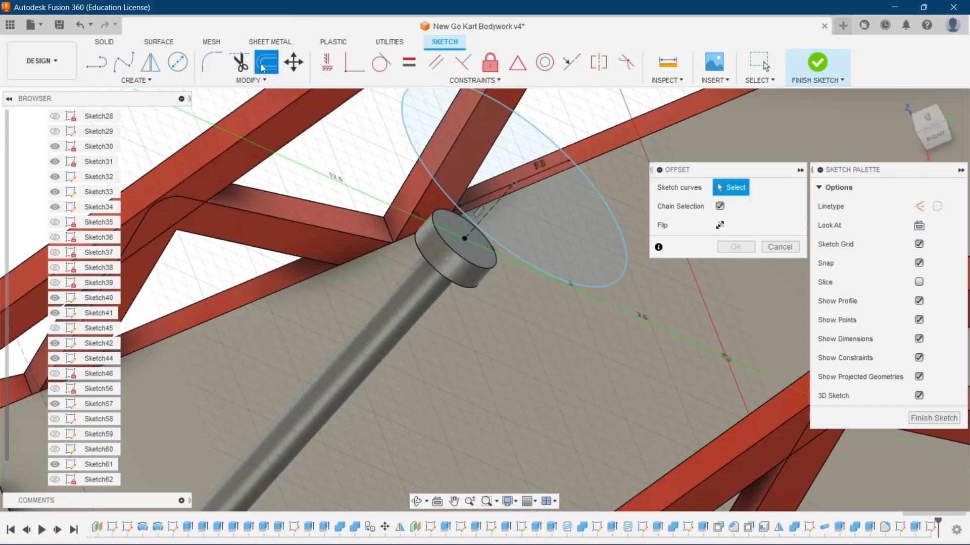
pyautogui.click(940, 138)
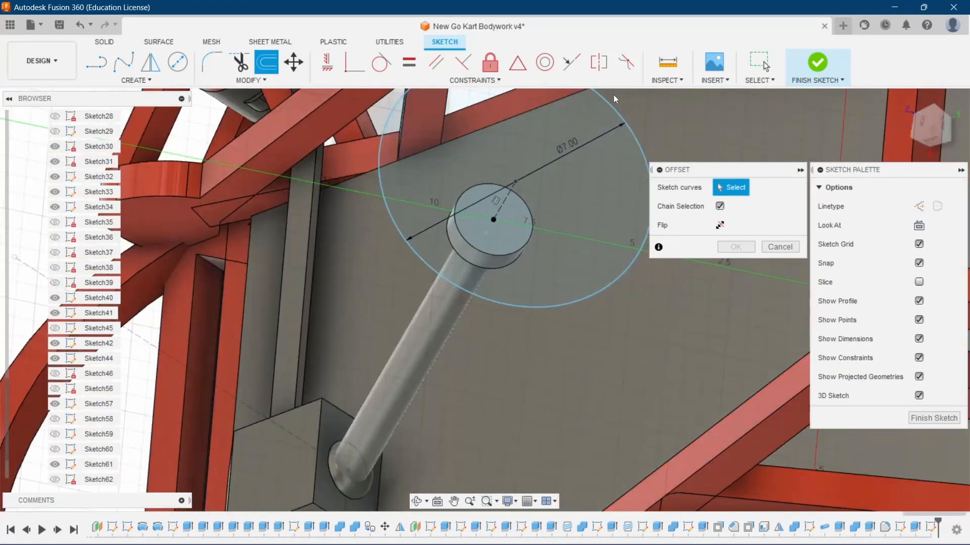
pyautogui.click(773, 248)
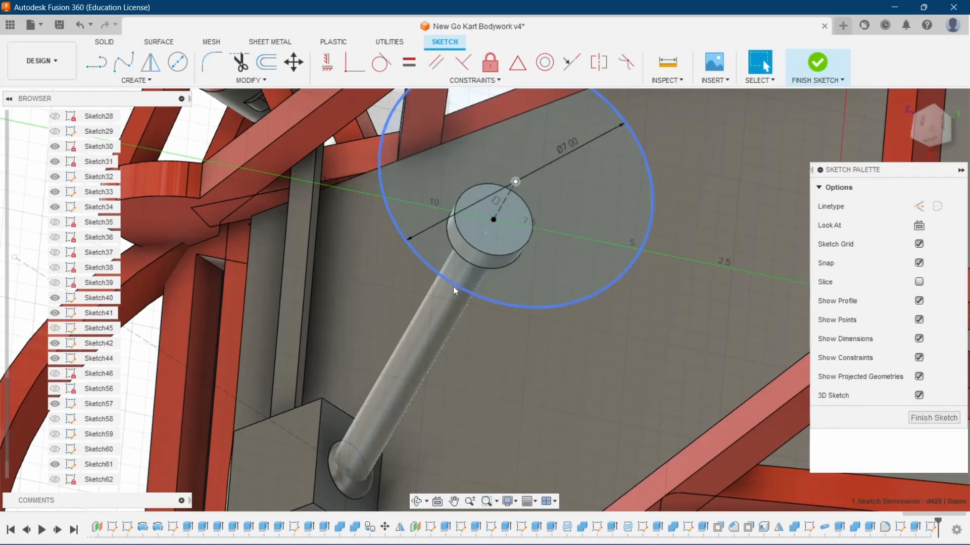
pyautogui.click(268, 65)
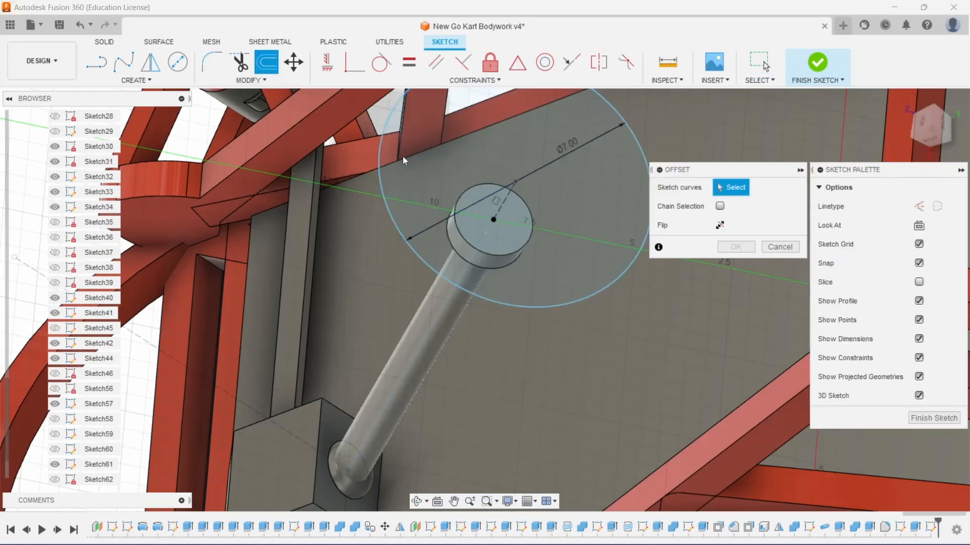
pyautogui.click(796, 247)
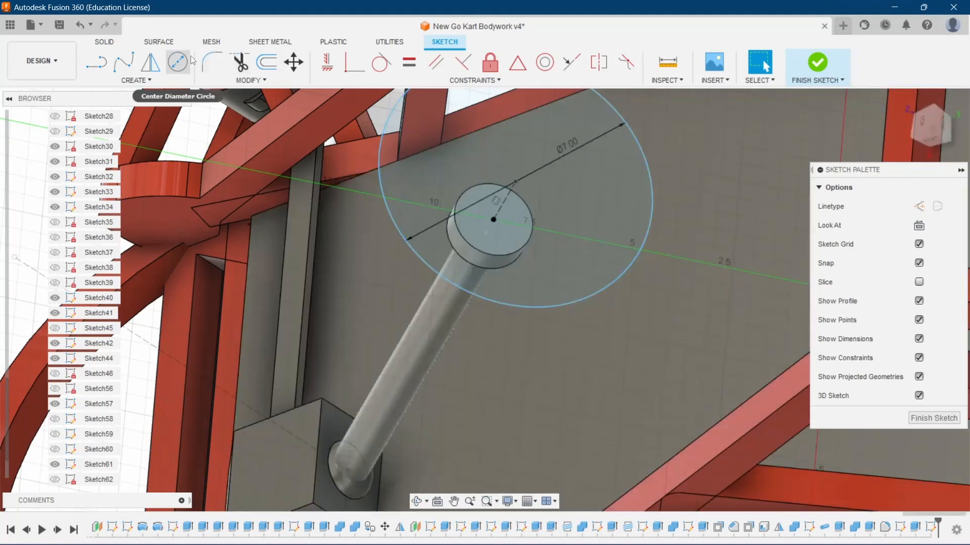
# - Draw a concentric 5.5 in diameter circle inside the 7 in circle, centred on the construction line's free end
pyautogui.click(180, 62)
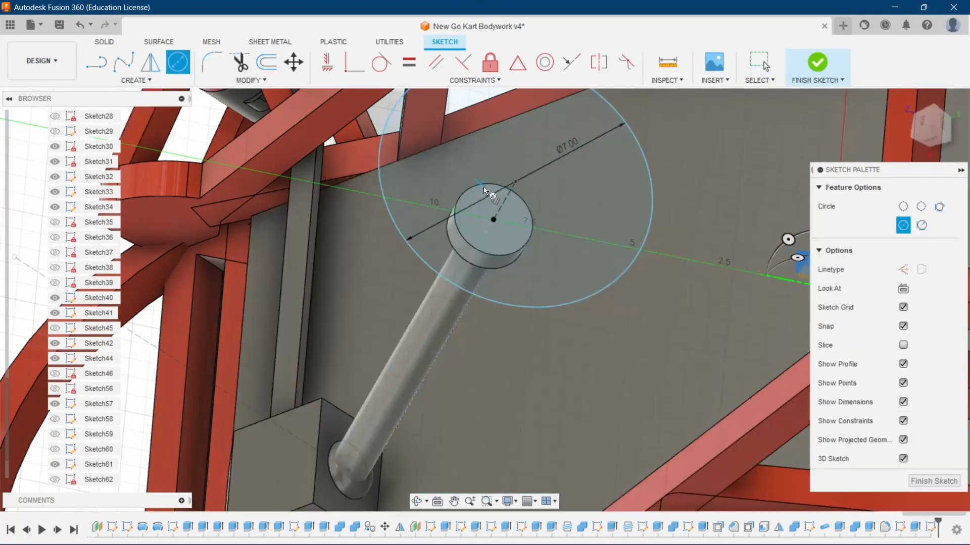
pyautogui.click(516, 182)
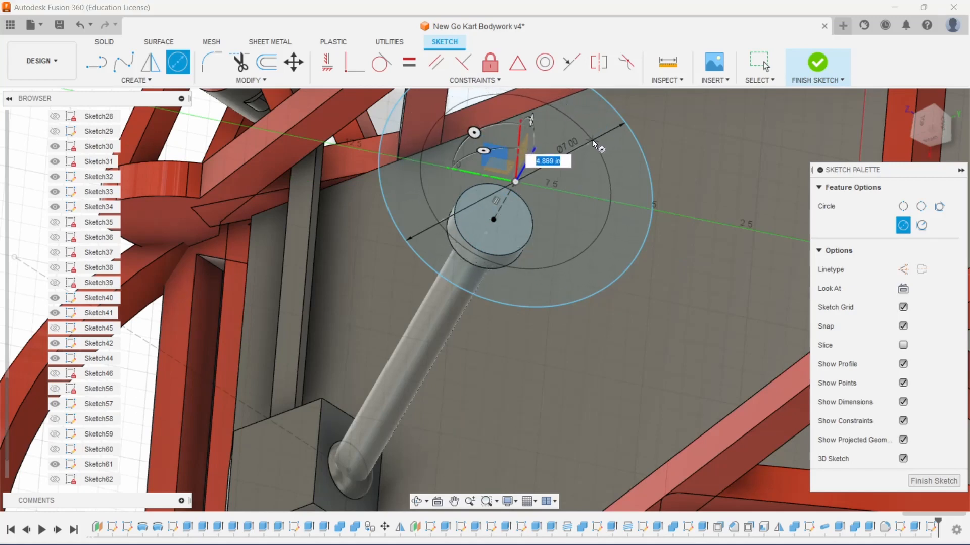
pyautogui.write('6')
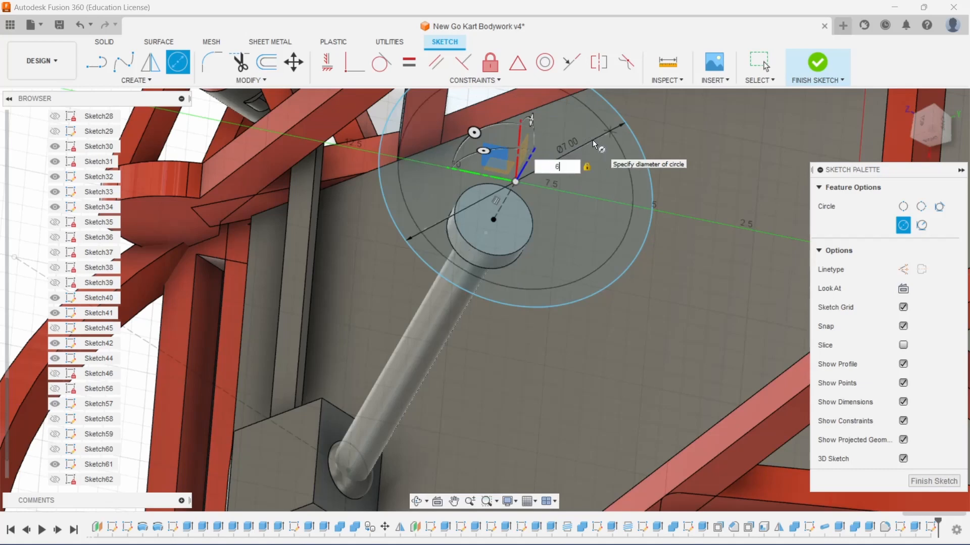
pyautogui.press('BackSpace')
pyautogui.write('5.5')
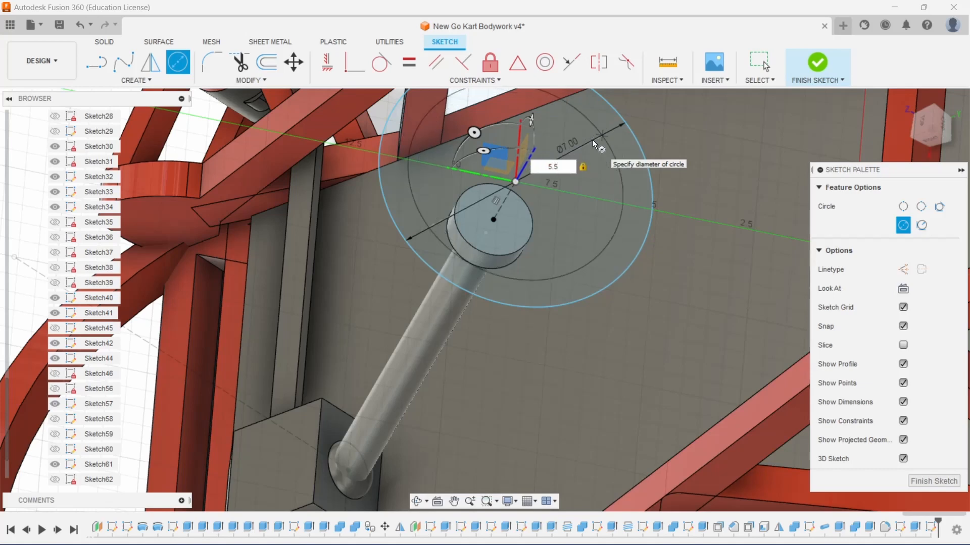
pyautogui.press('Return')
pyautogui.press('Escape')
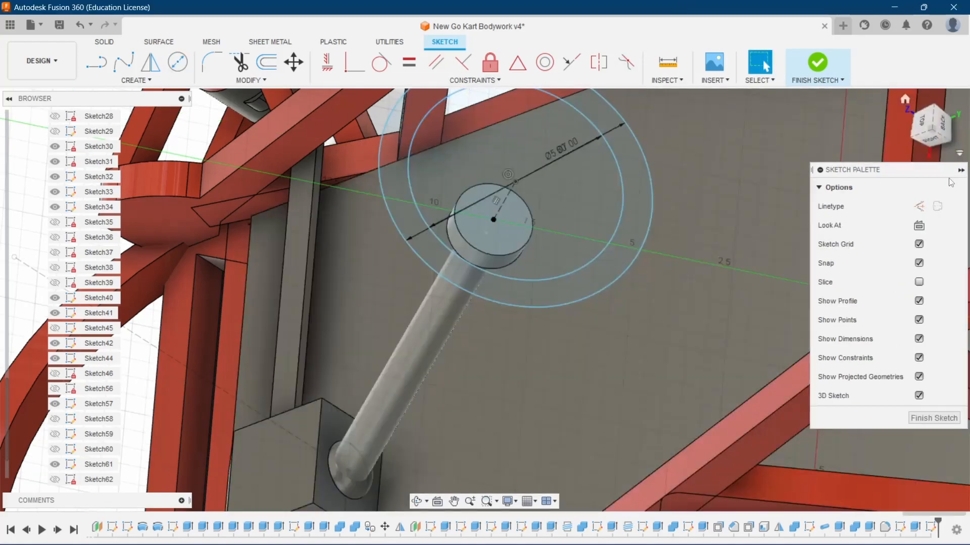
# - Extrude the ring between the two circles 0.7 in away from the disc as a new body
pyautogui.moveTo(931, 140); pyautogui.dragTo(940, 109)
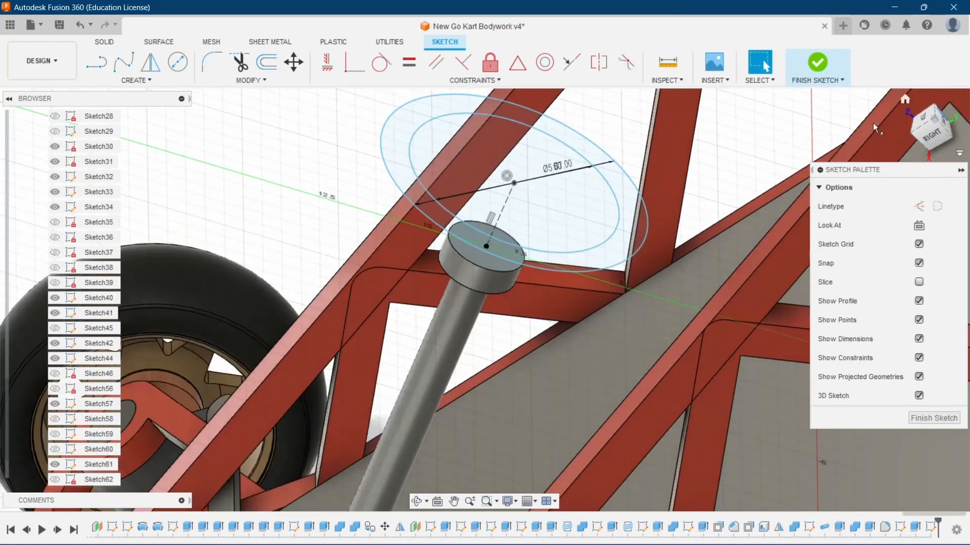
pyautogui.click(105, 42)
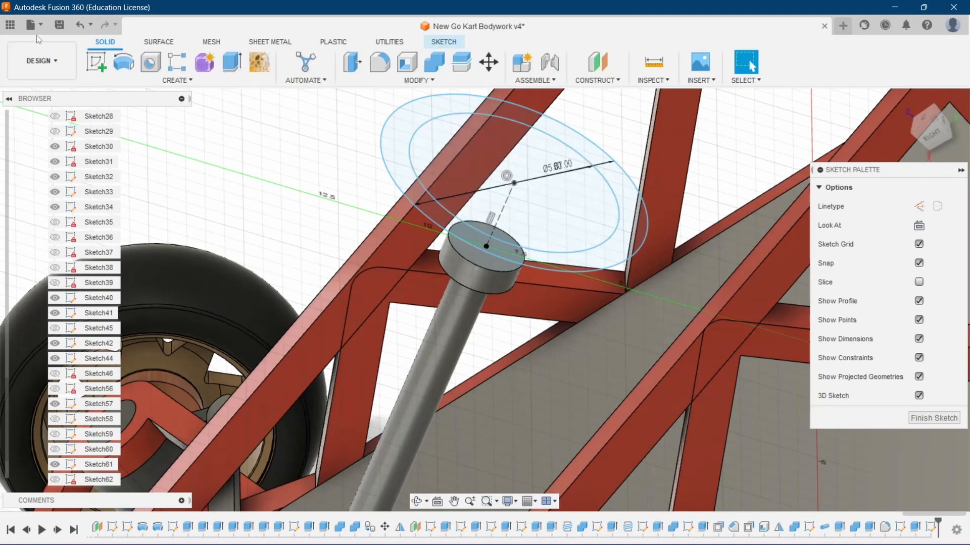
pyautogui.click(228, 61)
pyautogui.click(414, 180)
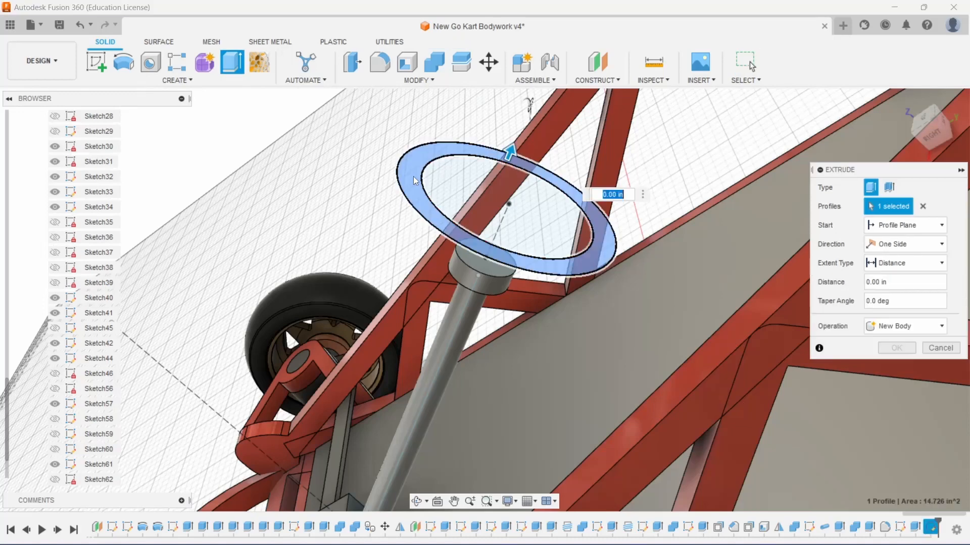
pyautogui.moveTo(509, 152); pyautogui.dragTo(520, 123)
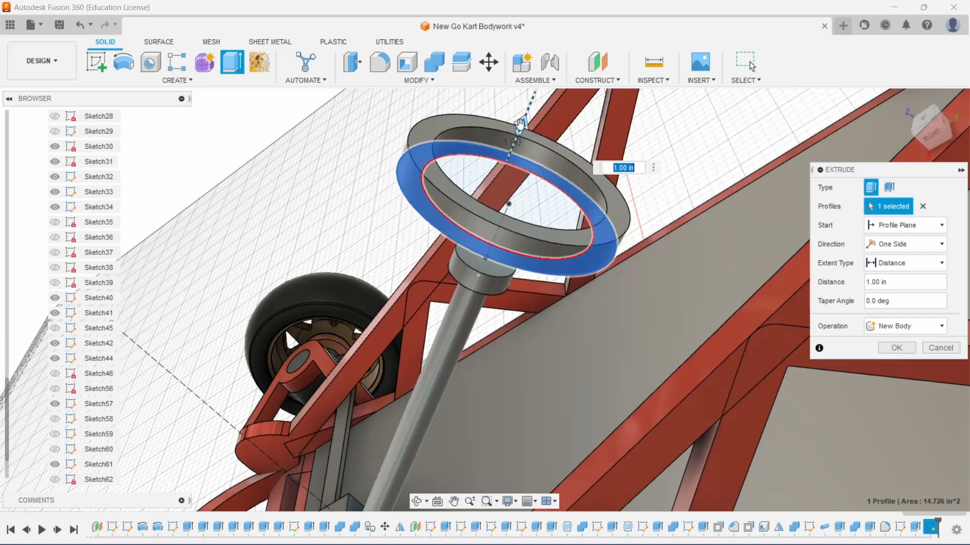
pyautogui.moveTo(936, 123)
pyautogui.mouseDown()
pyautogui.moveTo(909, 137)
pyautogui.moveTo(931, 126)
pyautogui.mouseUp()
pyautogui.keyDown('shift'); pyautogui.moveTo(485, 300); pyautogui.dragTo(678, 167, button='middle'); pyautogui.keyUp('shift')
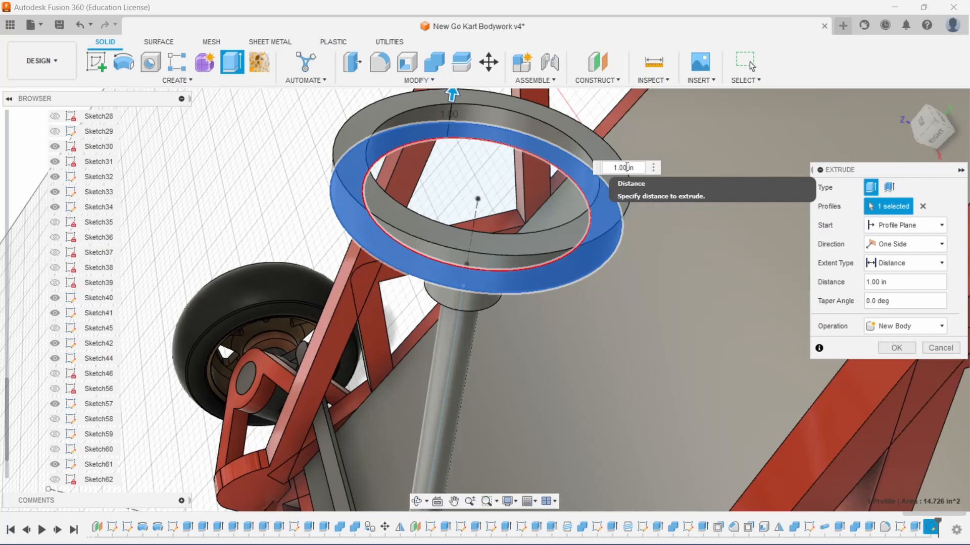
pyautogui.write('.7')
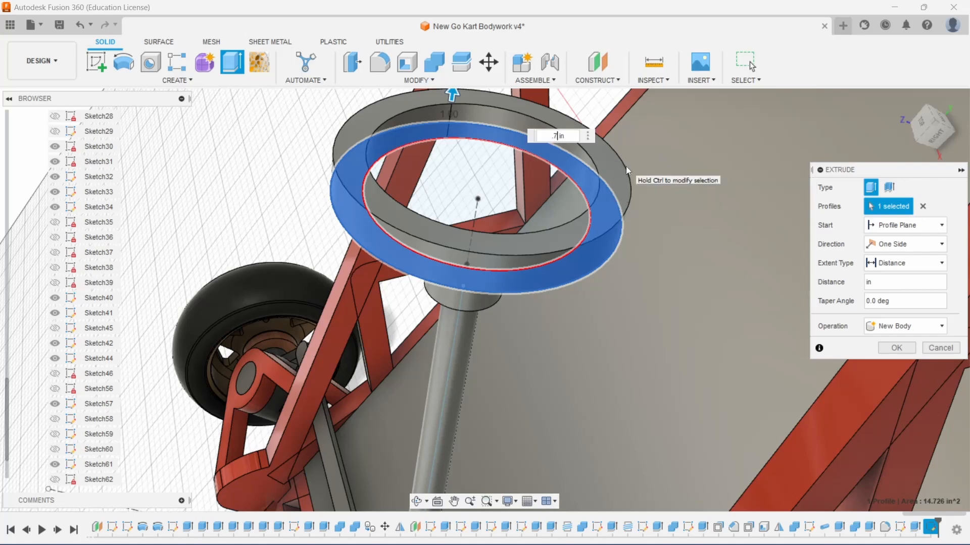
pyautogui.press('Return')
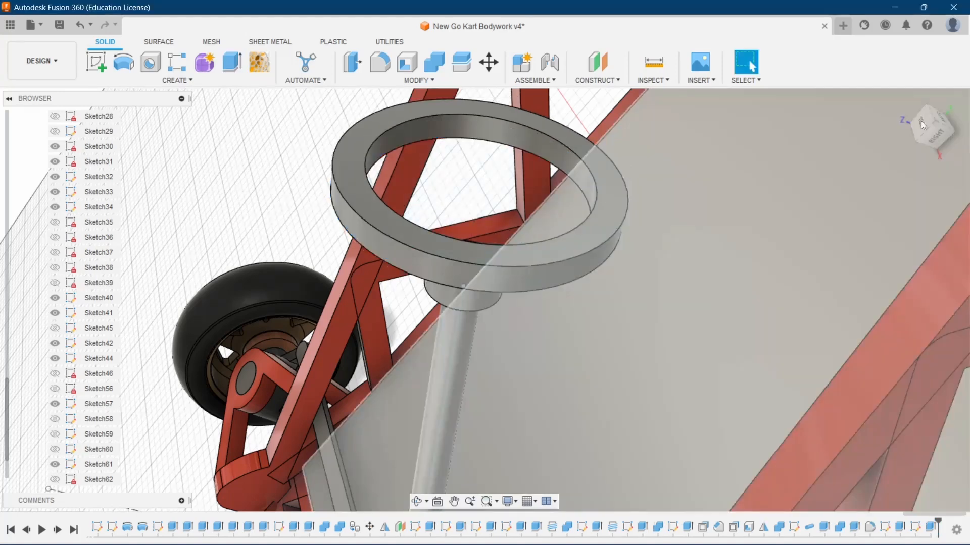
# - Create a new sketch on the face of the steering column's disc hub that faces the steering wheel ring
pyautogui.moveTo(920, 123); pyautogui.dragTo(632, 262)
pyautogui.scroll(3, 457, 313)
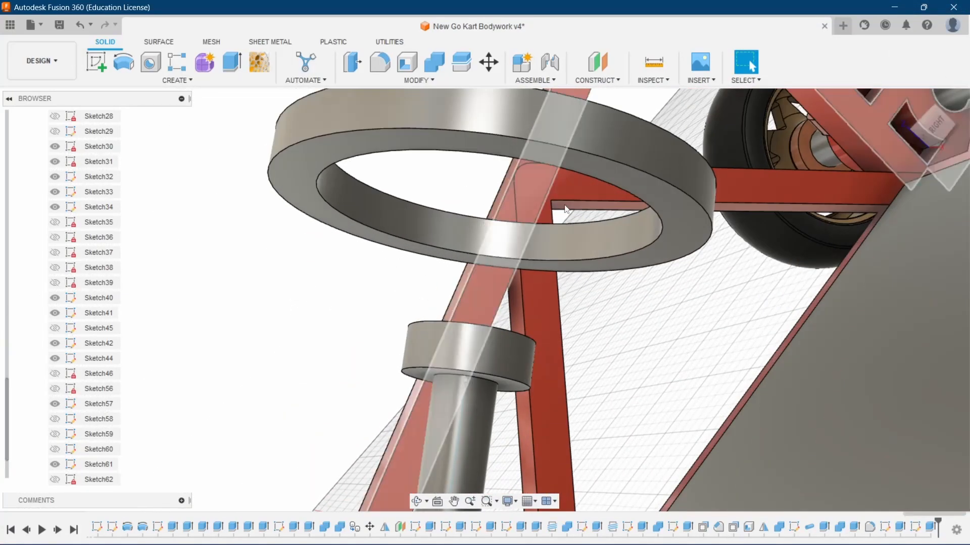
pyautogui.click(94, 70)
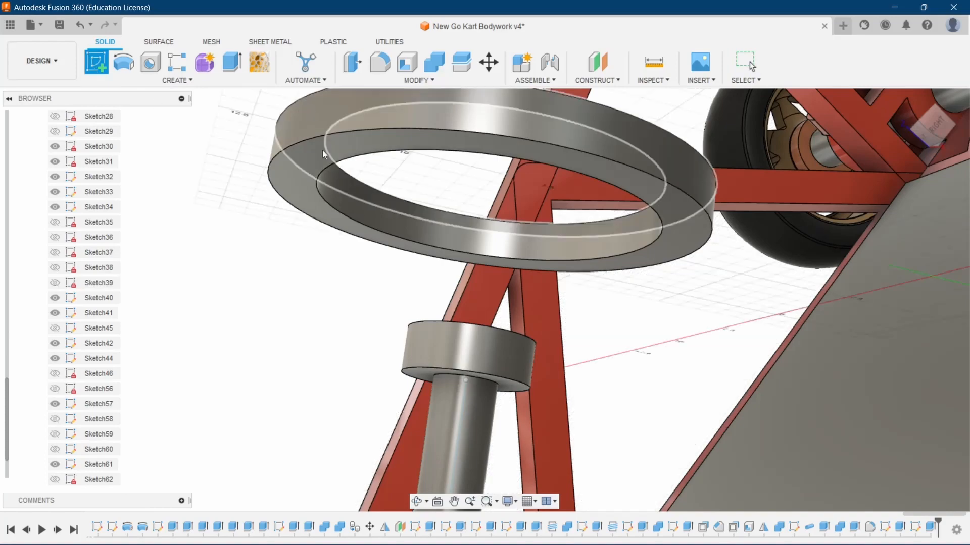
pyautogui.moveTo(924, 126); pyautogui.dragTo(897, 194)
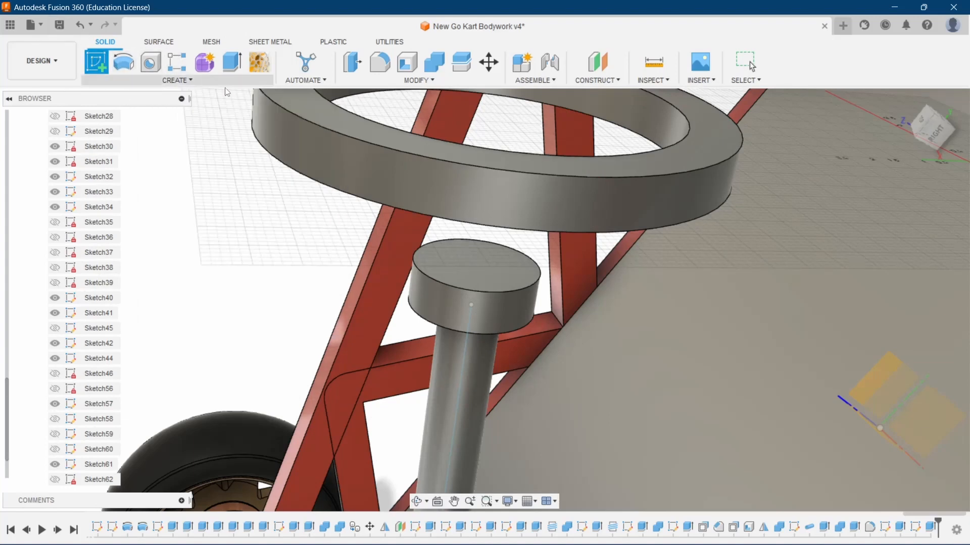
pyautogui.click(448, 271)
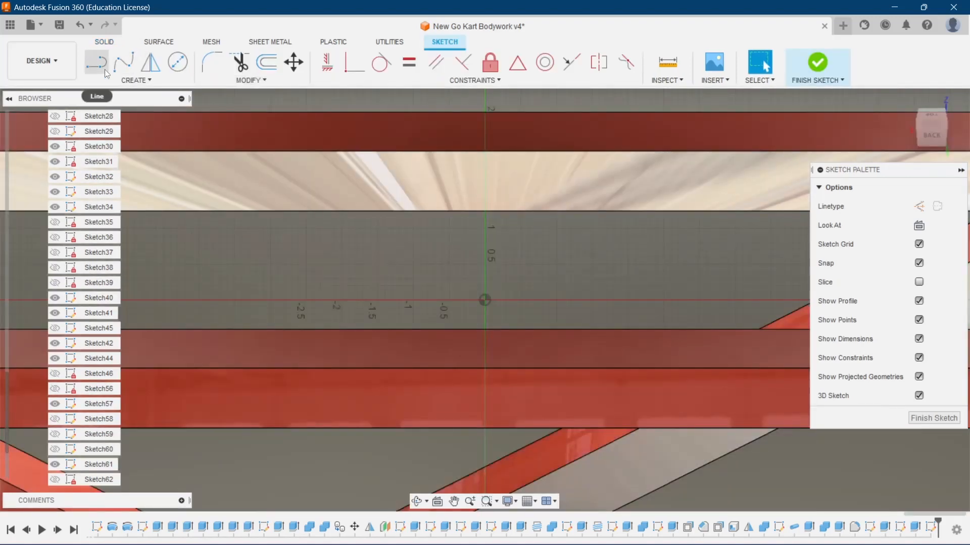
# - Start the Line tool and examine the gap between the disc hub and the steering wheel ring from the back and side
pyautogui.click(105, 70)
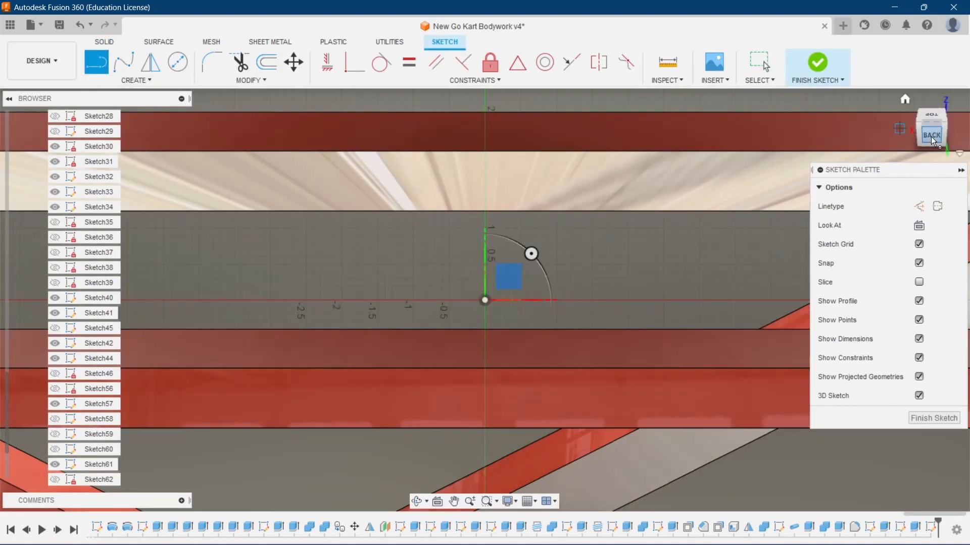
pyautogui.click(948, 120)
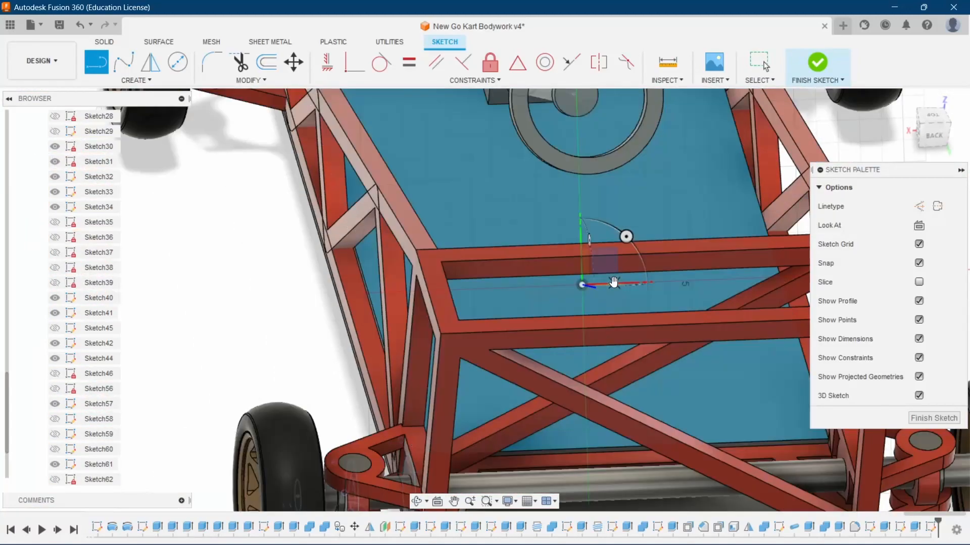
pyautogui.scroll(5, 592, 183)
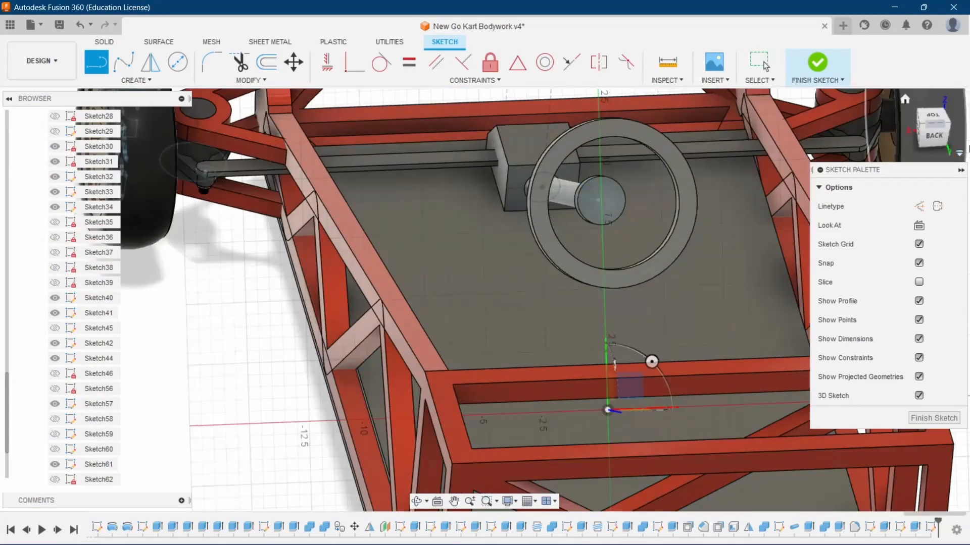
pyautogui.click(919, 142)
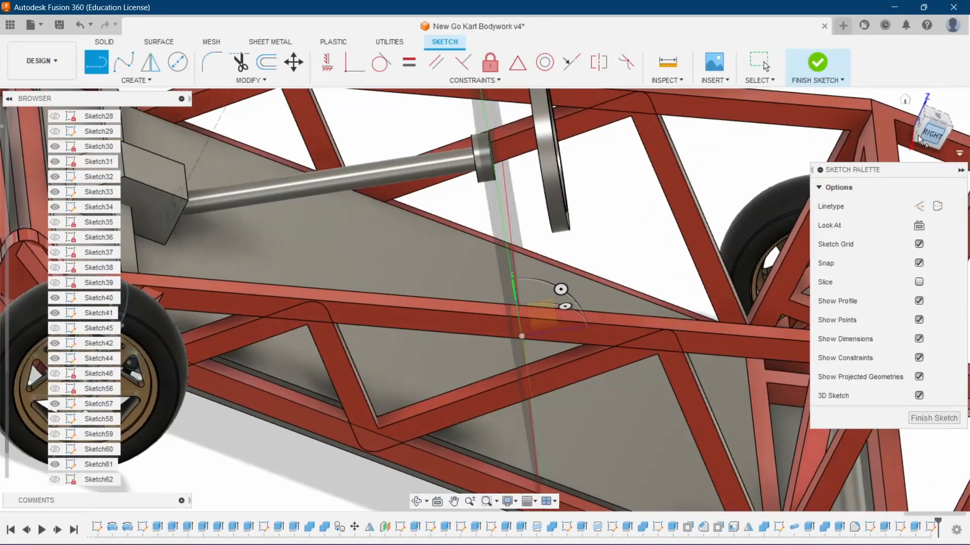
pyautogui.scroll(10, 514, 158)
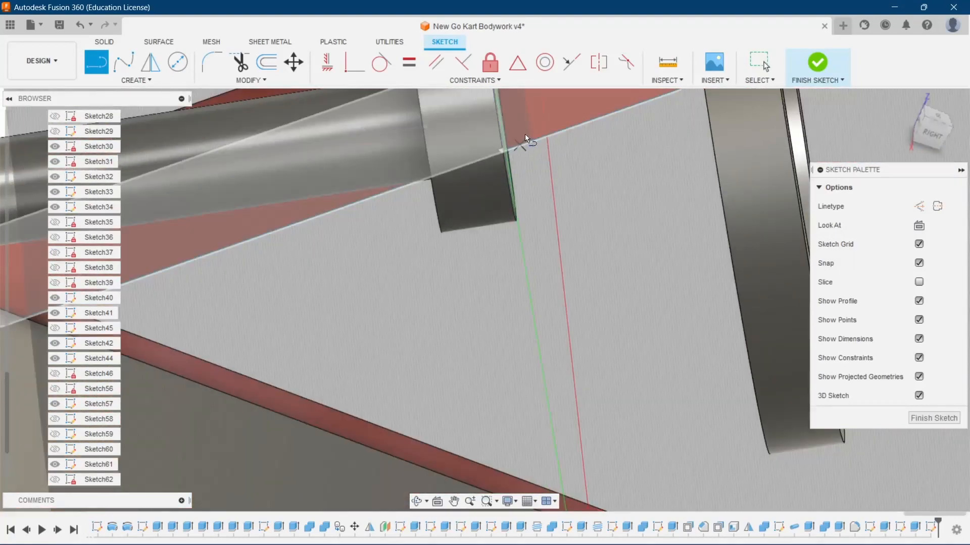
pyautogui.scroll(-10, 505, 160)
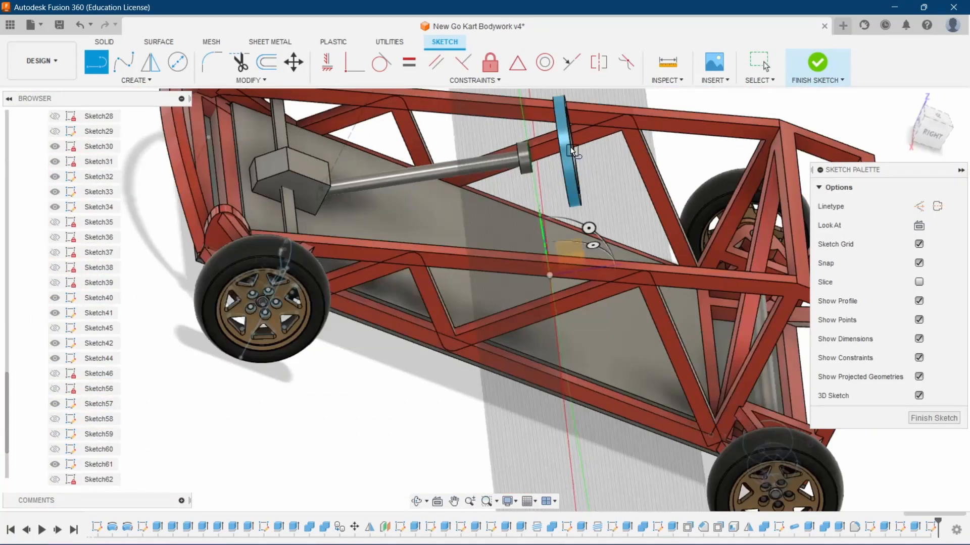
pyautogui.scroll(4, 573, 157)
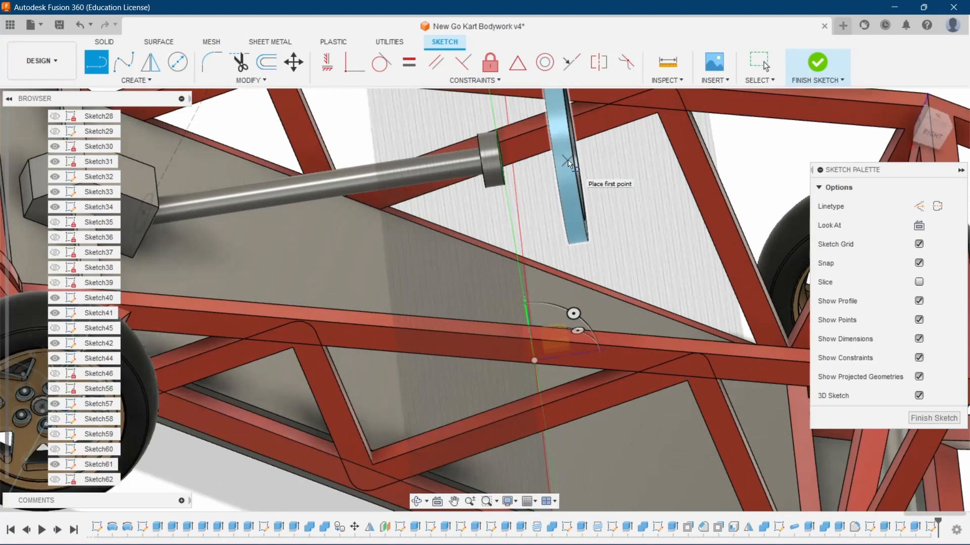
# - Reopen the steering wheel ring's sketch for editing and set the outer circle's diameter to 6 in
pyautogui.press('Escape')
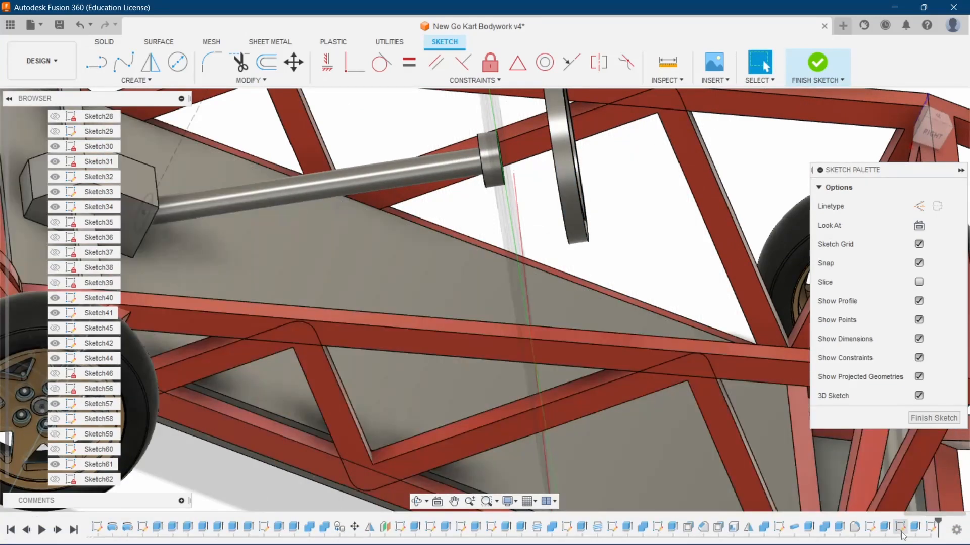
pyautogui.click(900, 528)
pyautogui.rightClick(902, 535)
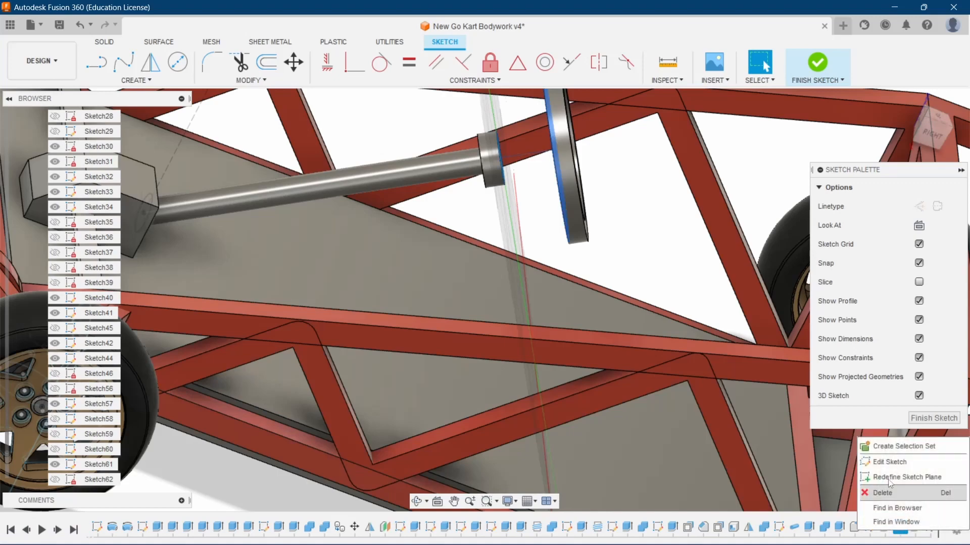
pyautogui.click(882, 462)
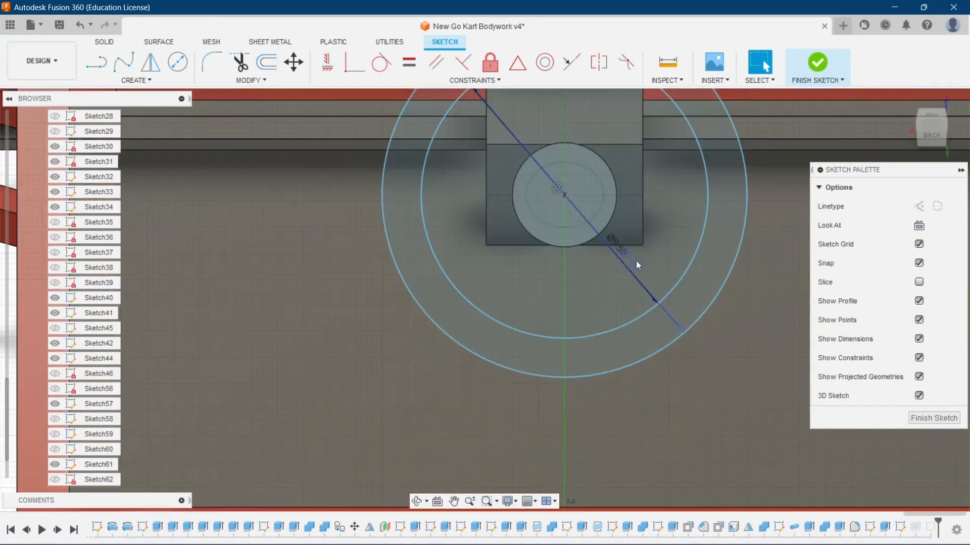
pyautogui.doubleClick(636, 261)
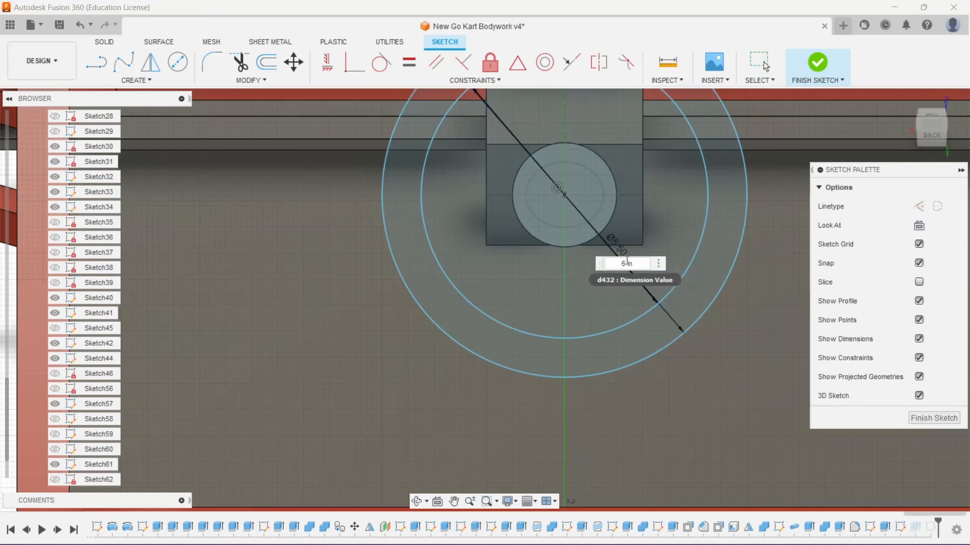
pyautogui.press('Return')
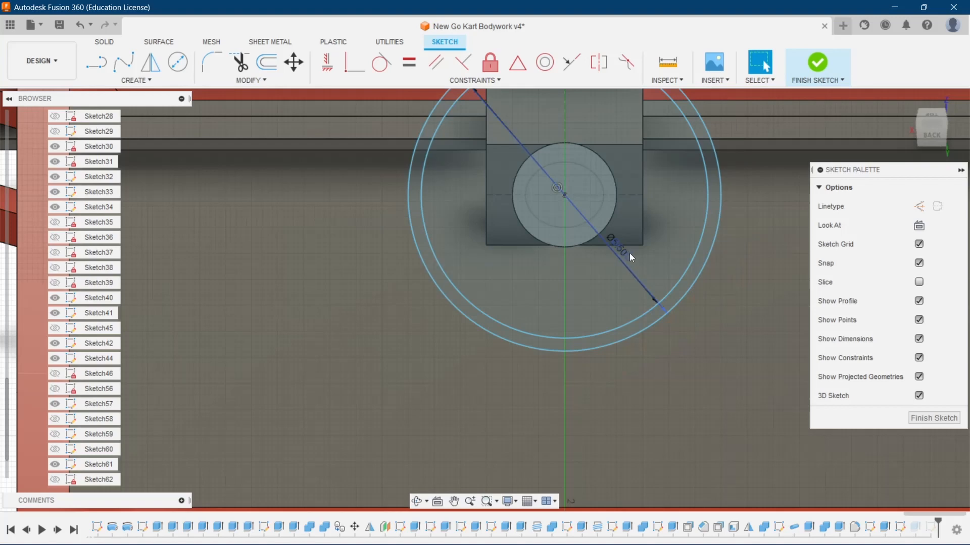
# - Set the inner circle's diameter to 4.5 in and finish the ring sketch
pyautogui.scroll(4, 629, 253)
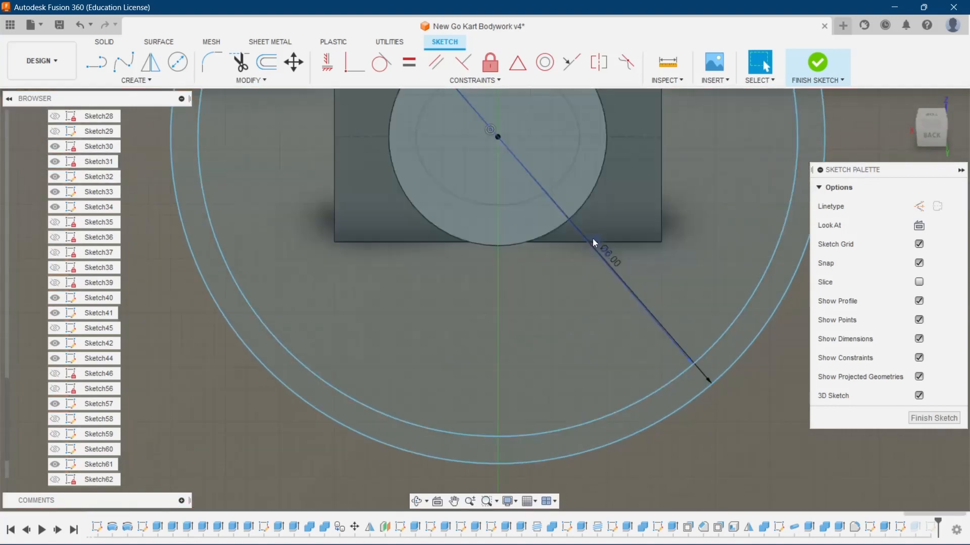
pyautogui.doubleClick(592, 241)
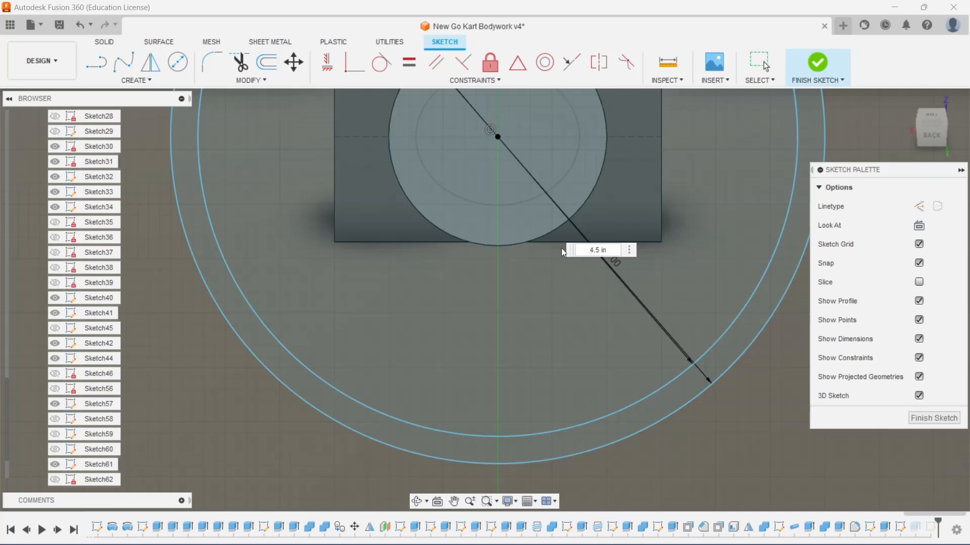
pyautogui.press('Return')
pyautogui.scroll(-8, 594, 246)
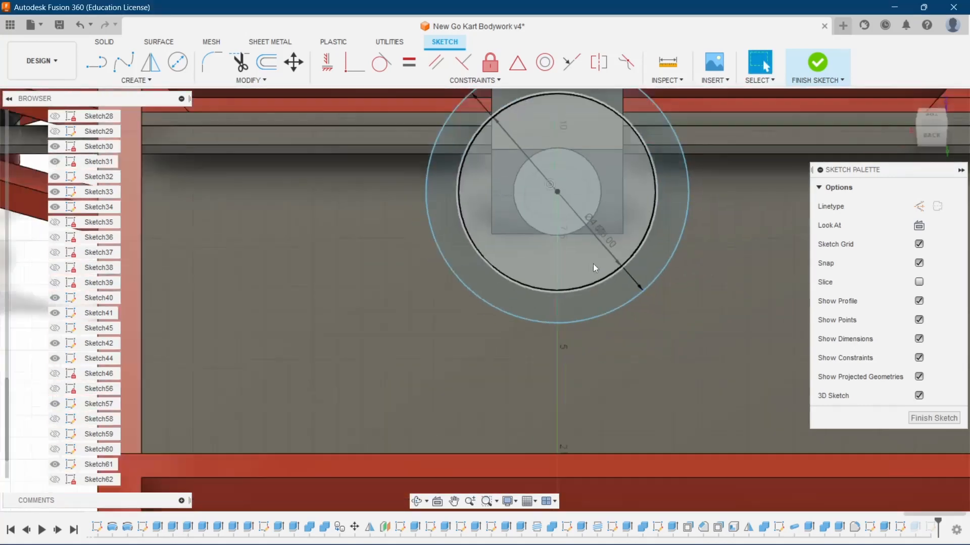
pyautogui.click(818, 60)
# - Create a new sketch on the flat end face of the steering column hub, facing the wheel ring
pyautogui.keyDown('shift'); pyautogui.moveTo(444, 223); pyautogui.dragTo(658, 134, button='middle'); pyautogui.keyUp('shift')
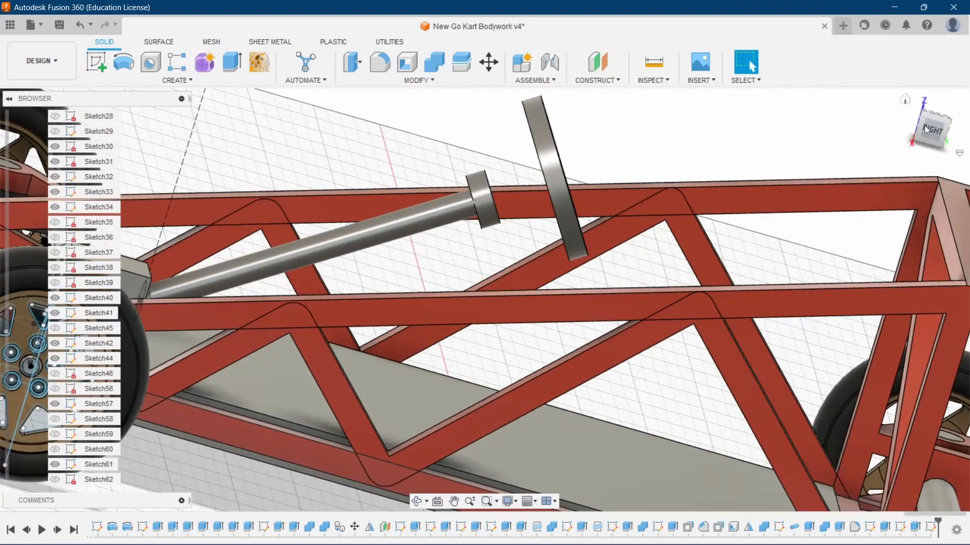
pyautogui.scroll(-3, 616, 254)
pyautogui.moveTo(931, 125)
pyautogui.mouseDown()
pyautogui.moveTo(896, 149)
pyautogui.moveTo(925, 131)
pyautogui.mouseUp()
pyautogui.scroll(3, 587, 220)
pyautogui.scroll(2, 480, 208)
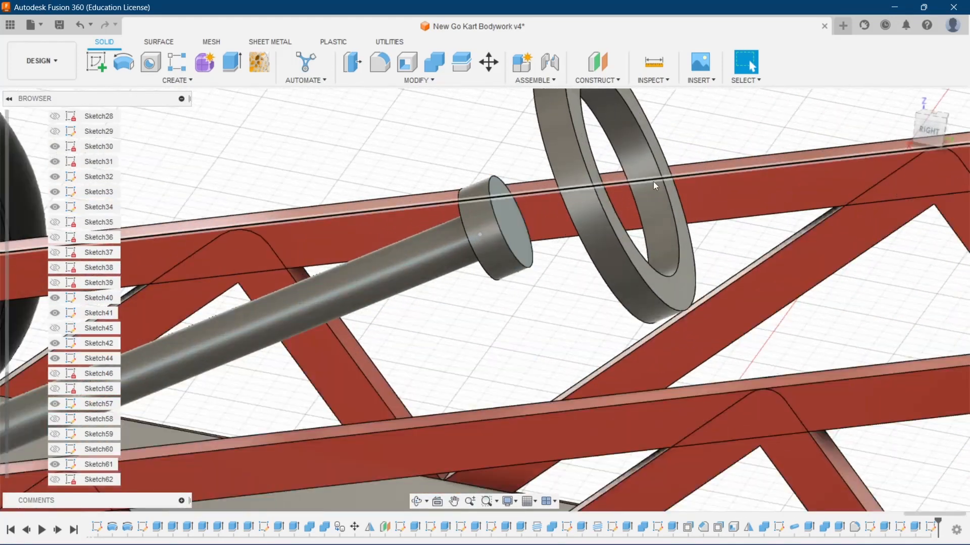
pyautogui.click(105, 64)
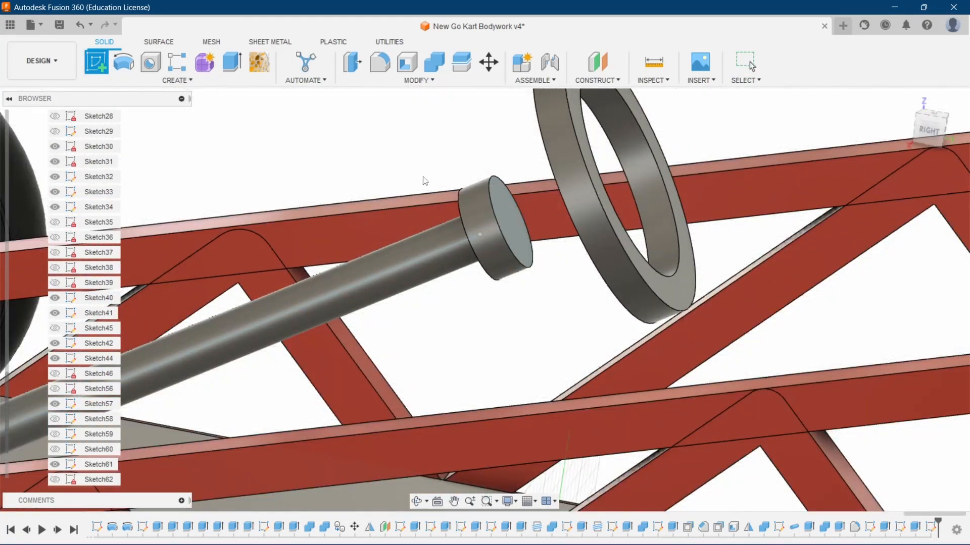
pyautogui.click(504, 210)
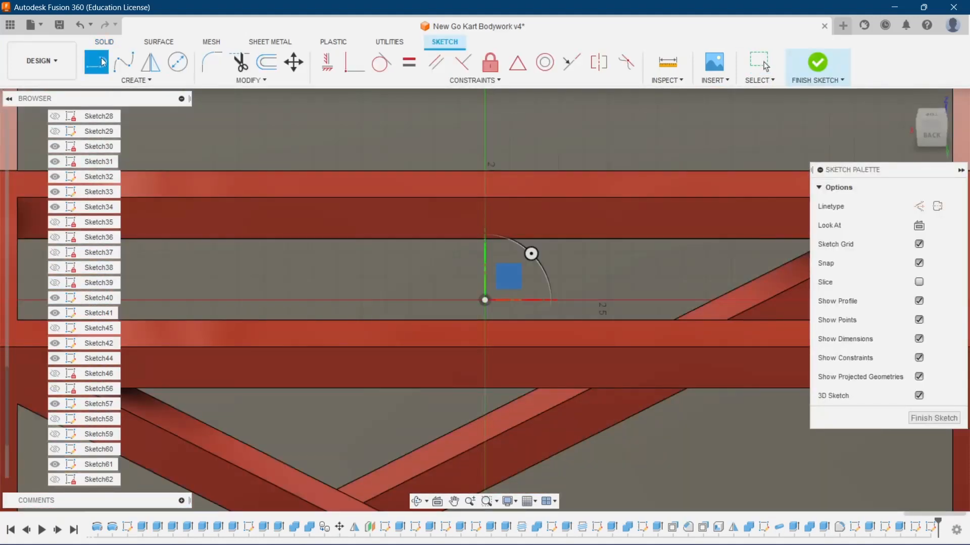
# - Start a 3D line at the side edge point of the hub's face, on a plane perpendicular to that face
pyautogui.moveTo(925, 134); pyautogui.dragTo(476, 382)
pyautogui.scroll(-3, 505, 352)
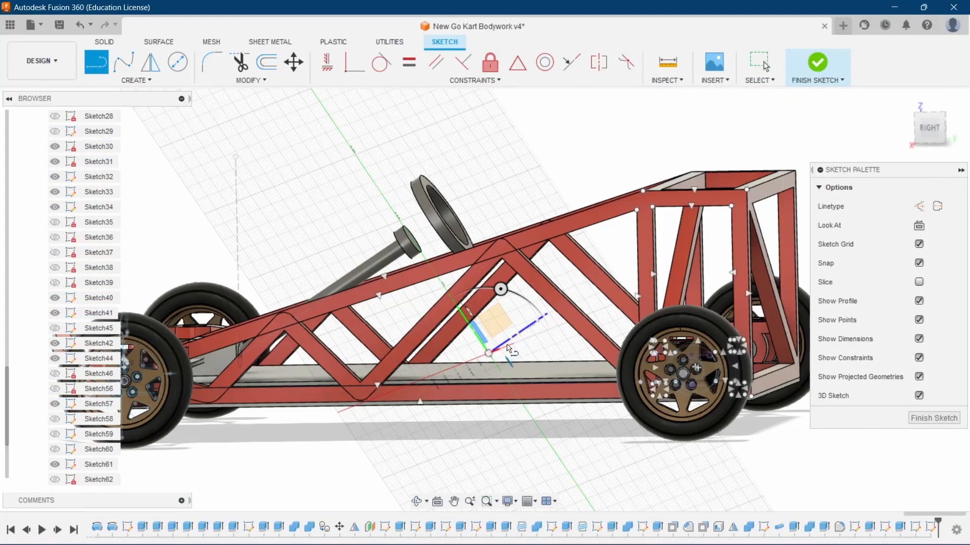
pyautogui.scroll(7, 420, 198)
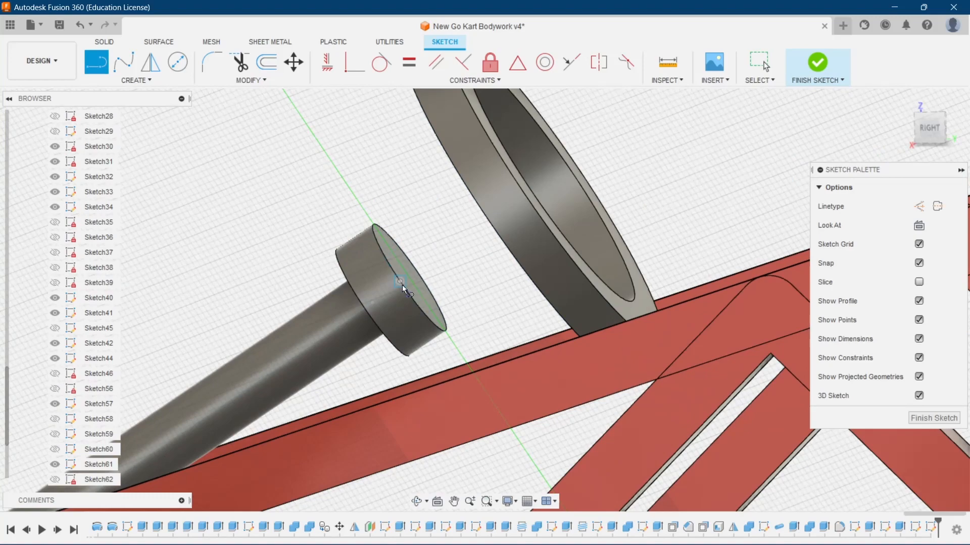
pyautogui.click(402, 287)
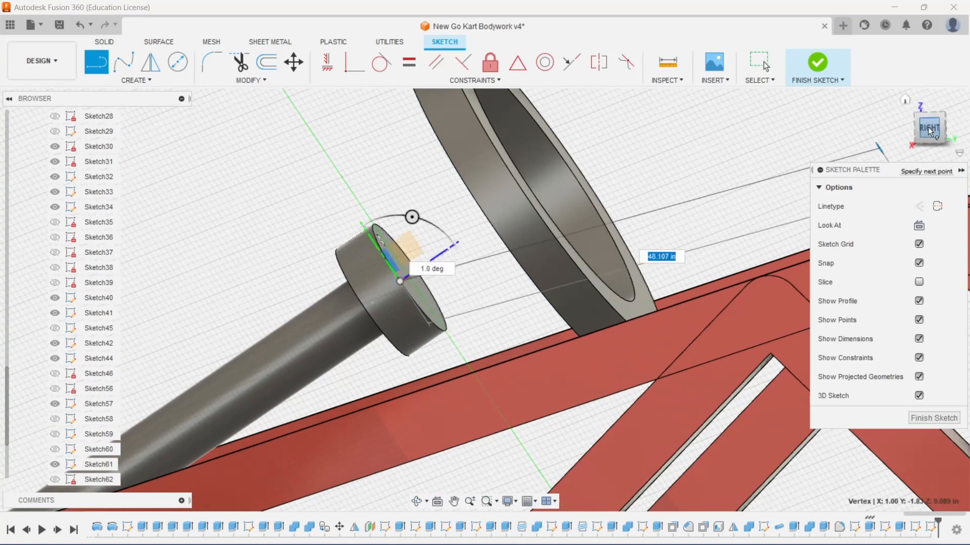
pyautogui.moveTo(928, 128)
pyautogui.mouseDown()
pyautogui.moveTo(920, 150)
pyautogui.moveTo(927, 126)
pyautogui.moveTo(922, 136)
pyautogui.mouseUp()
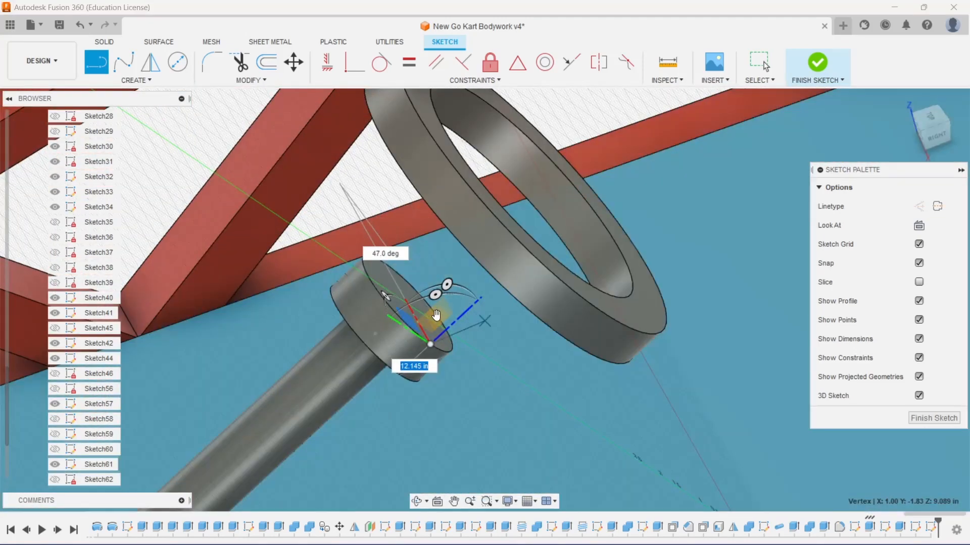
pyautogui.click(437, 315)
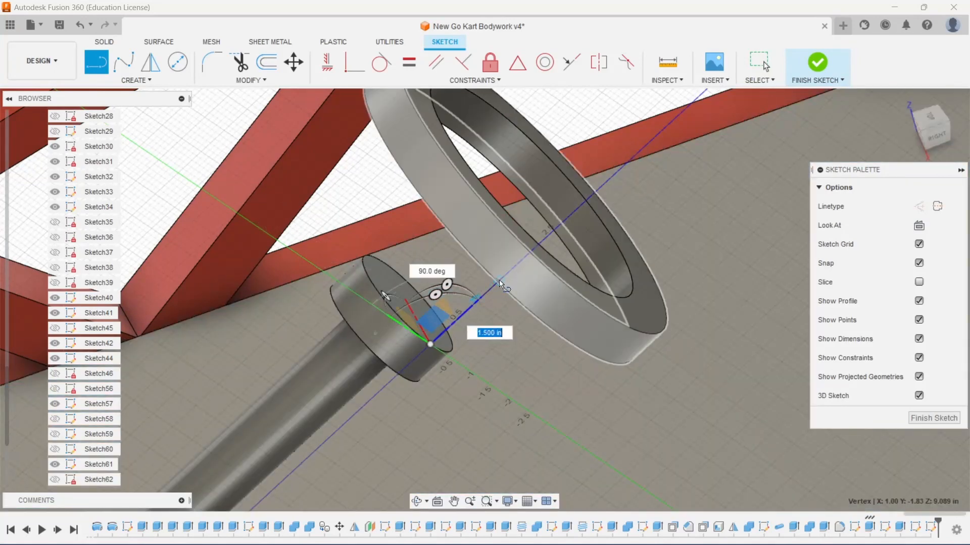
# - Try to extend the line from the hub's edge perpendicular to its face, ending at the steering wheel ring
pyautogui.scroll(3, 497, 280)
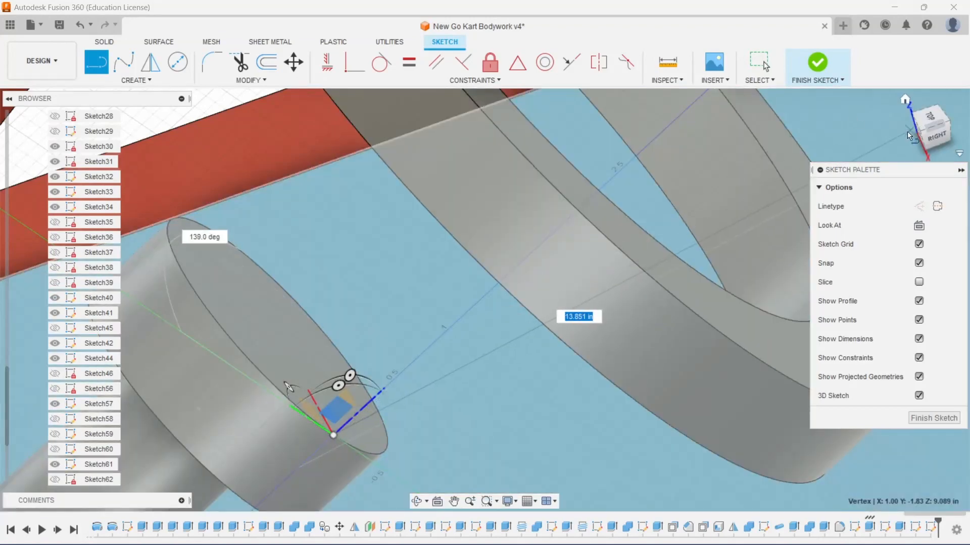
pyautogui.moveTo(936, 128)
pyautogui.mouseDown()
pyautogui.moveTo(954, 121)
pyautogui.moveTo(835, 158)
pyautogui.mouseUp()
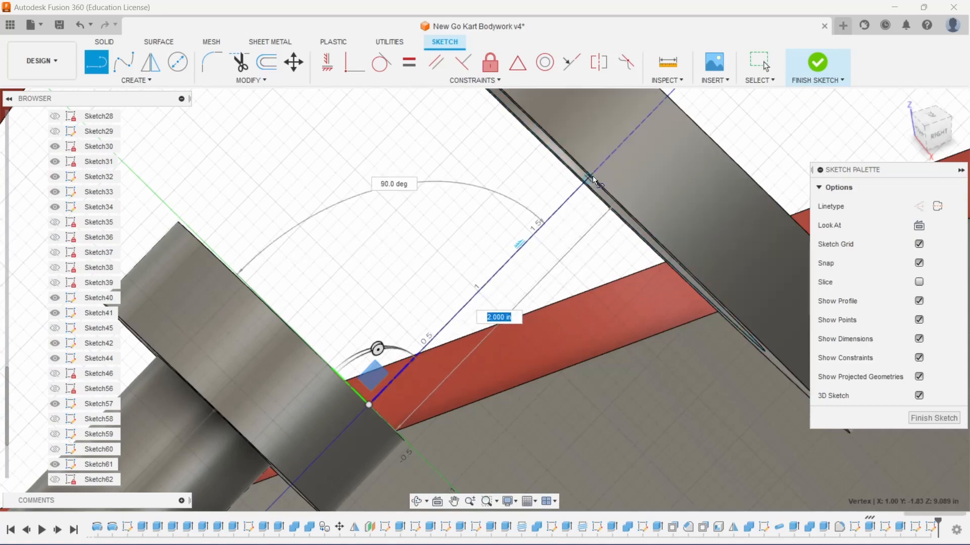
pyautogui.scroll(5, 590, 176)
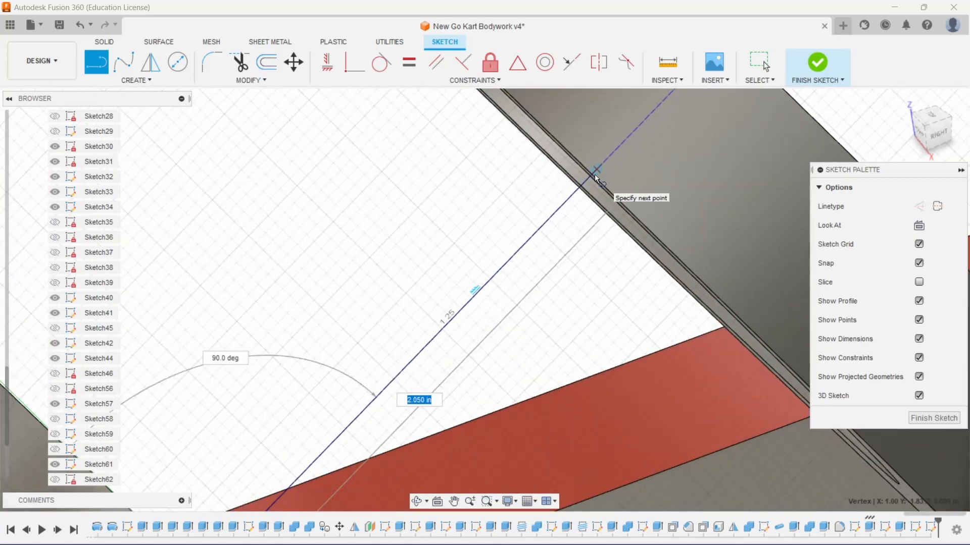
pyautogui.click(590, 175)
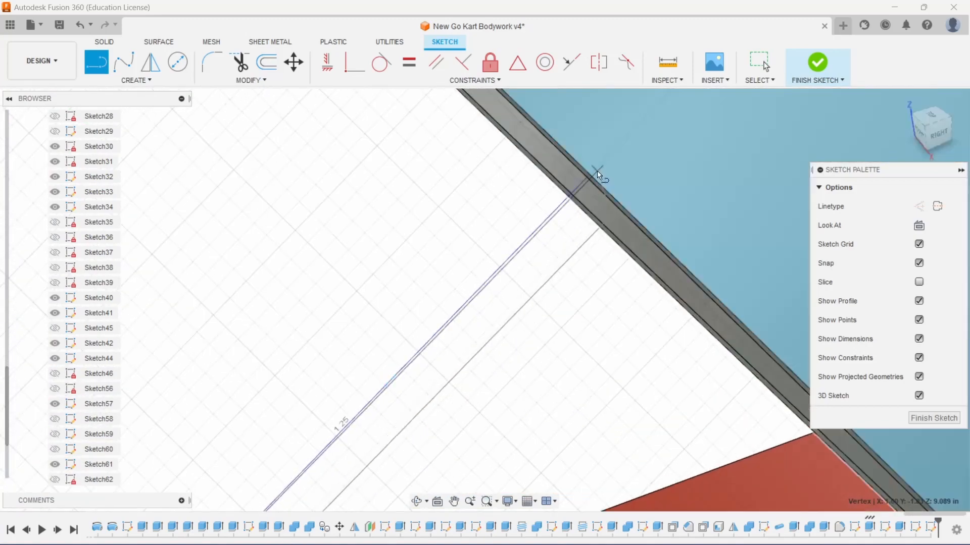
pyautogui.click(932, 126)
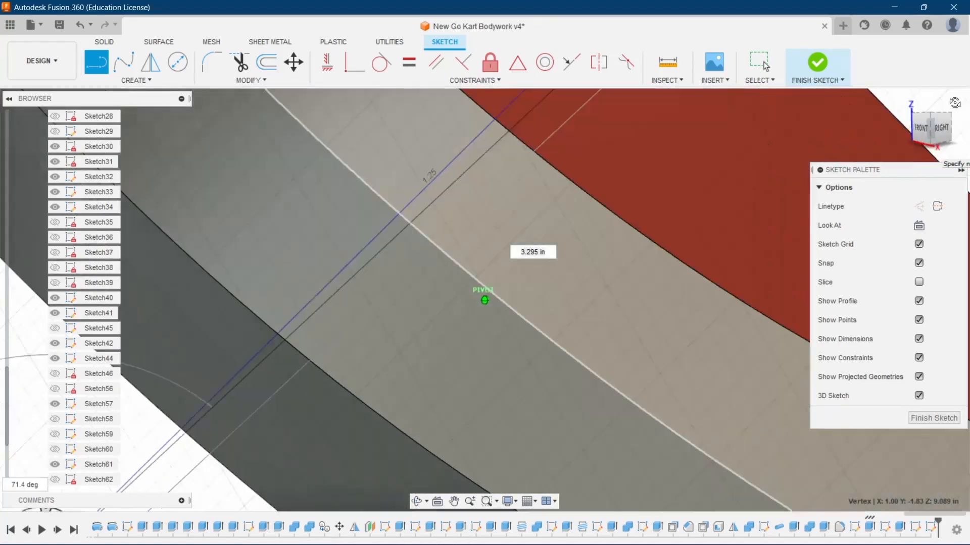
pyautogui.scroll(-8, 502, 174)
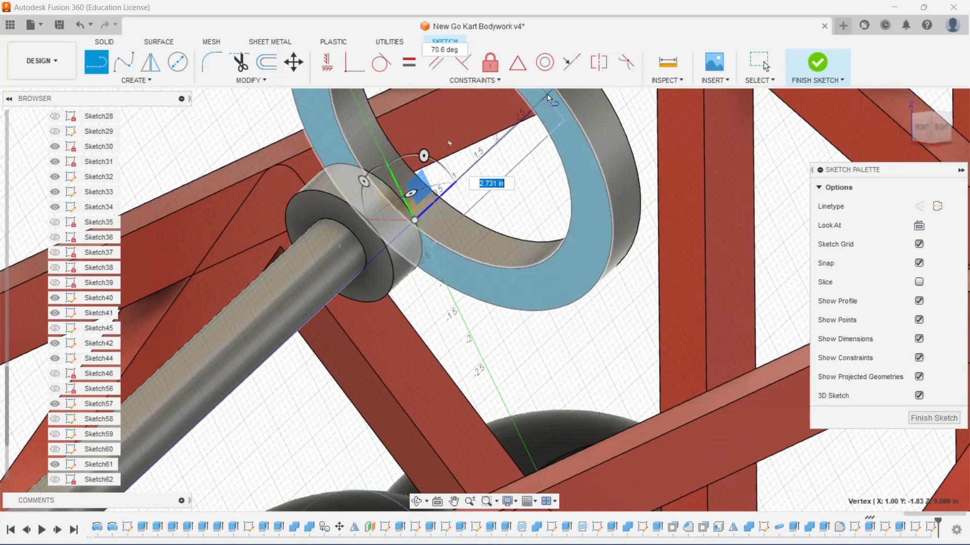
pyautogui.scroll(3, 547, 95)
pyautogui.scroll(-4, 526, 161)
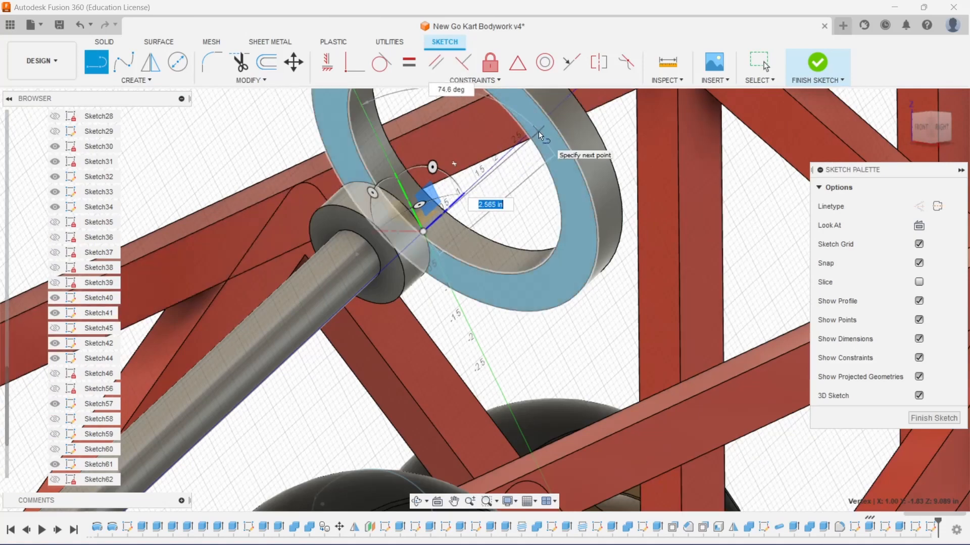
pyautogui.scroll(2, 539, 132)
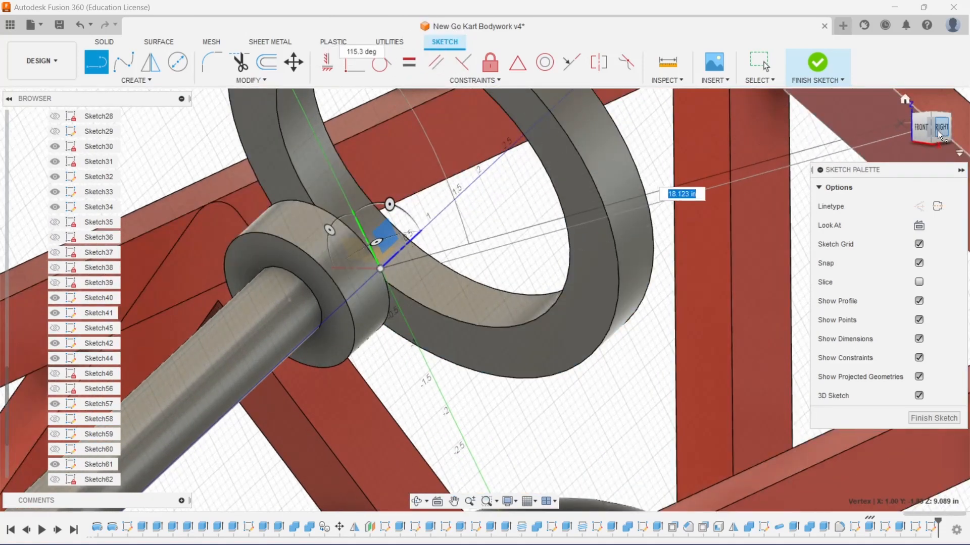
pyautogui.moveTo(937, 130); pyautogui.dragTo(895, 145)
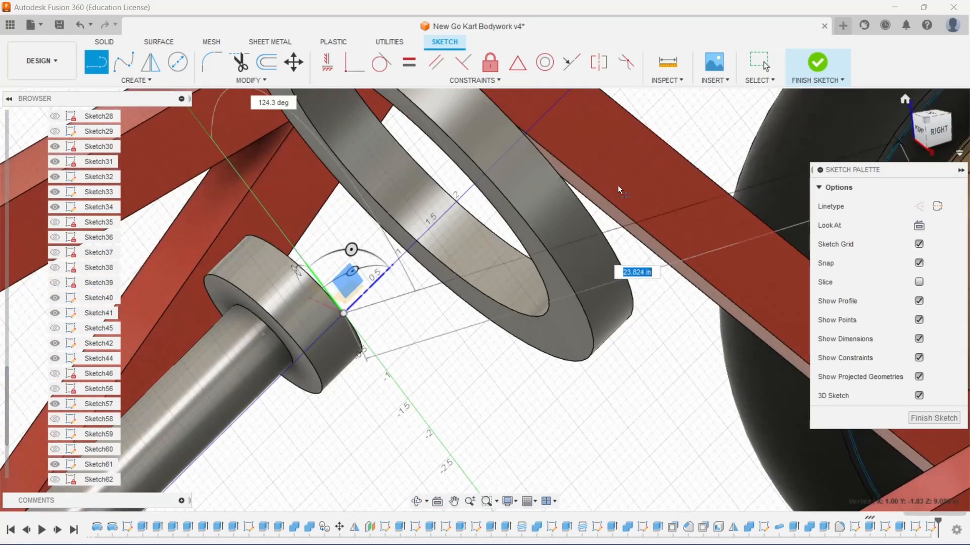
pyautogui.click(483, 173)
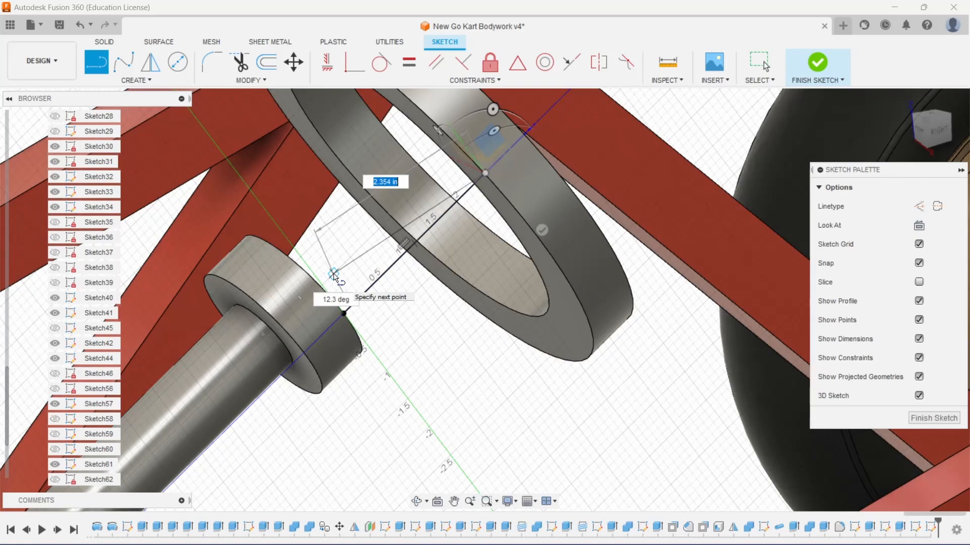
pyautogui.press('Escape')
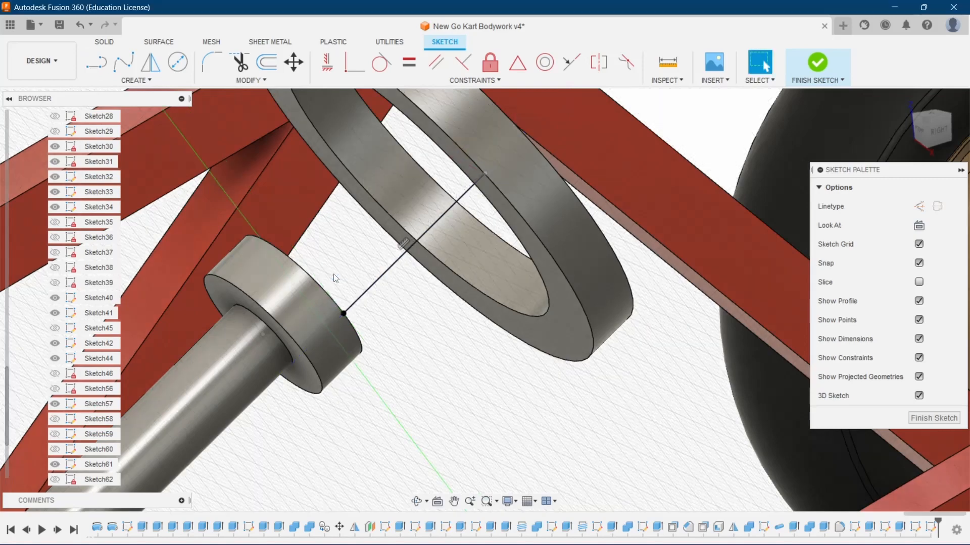
pyautogui.scroll(5, 481, 175)
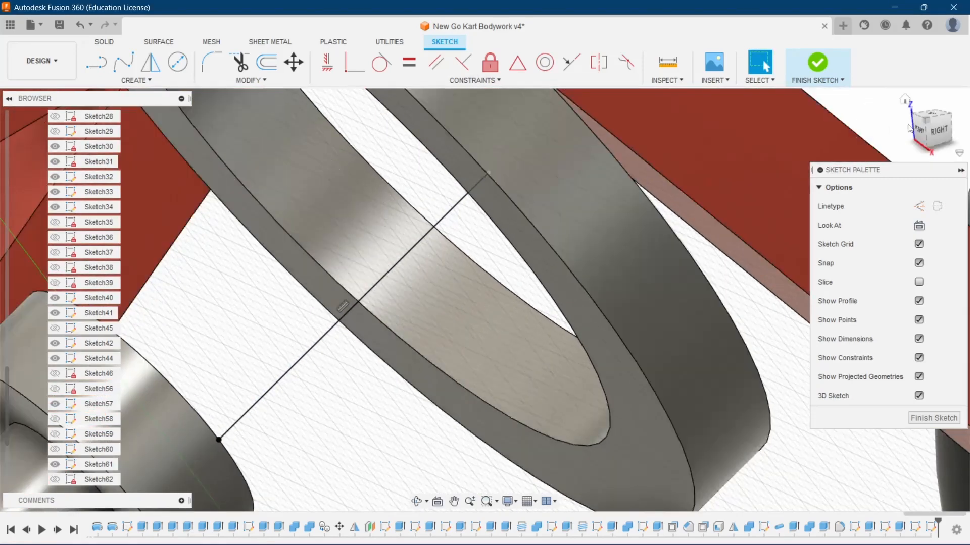
pyautogui.moveTo(930, 130); pyautogui.dragTo(913, 141)
pyautogui.scroll(-3, 676, 143)
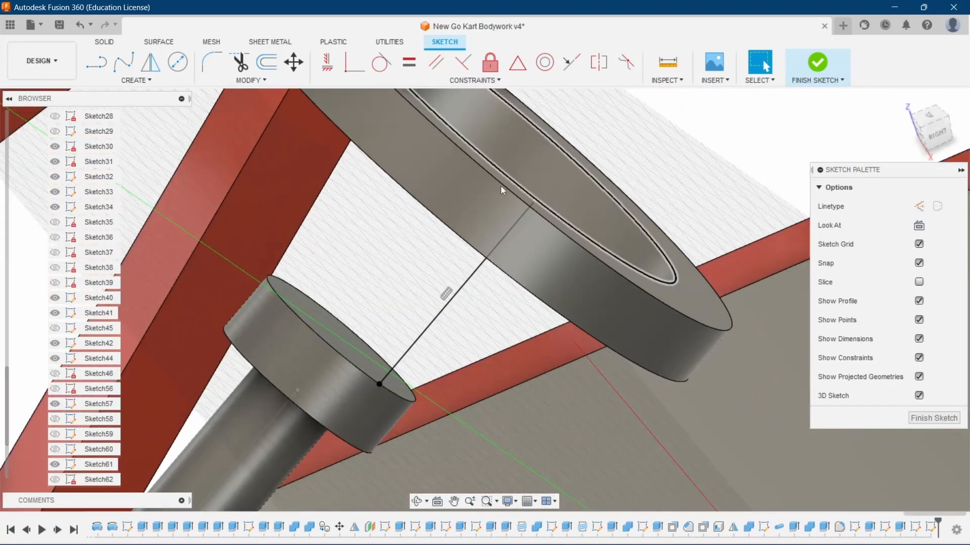
pyautogui.click(97, 63)
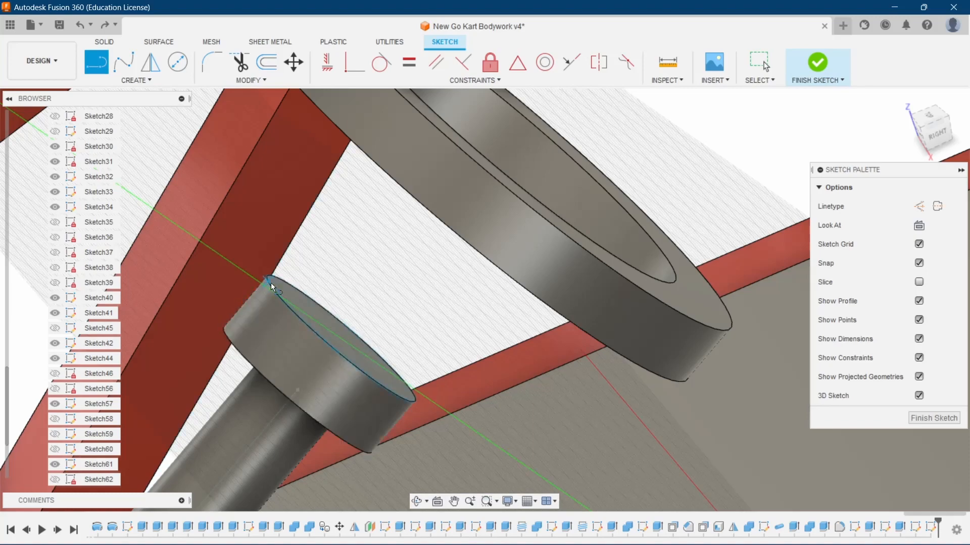
pyautogui.click(932, 133)
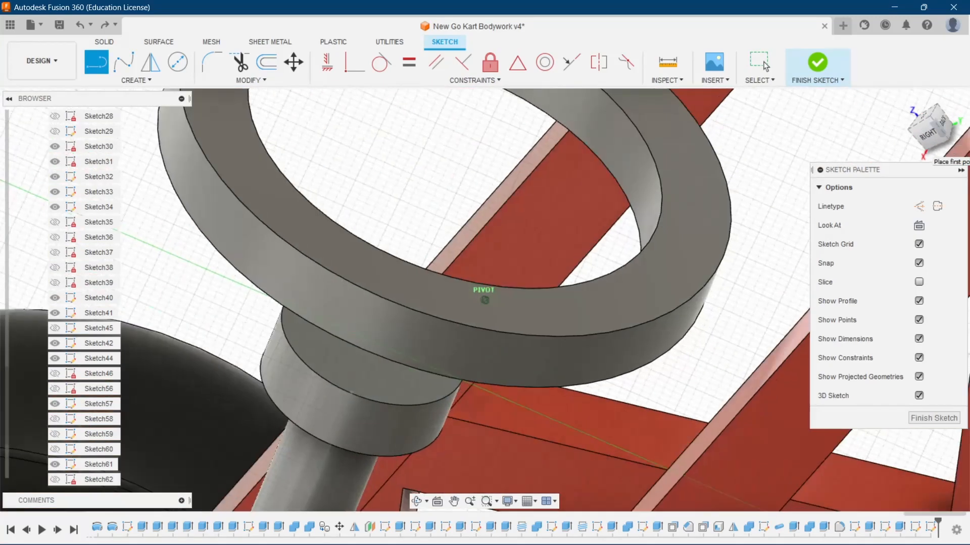
pyautogui.scroll(-2, 303, 297)
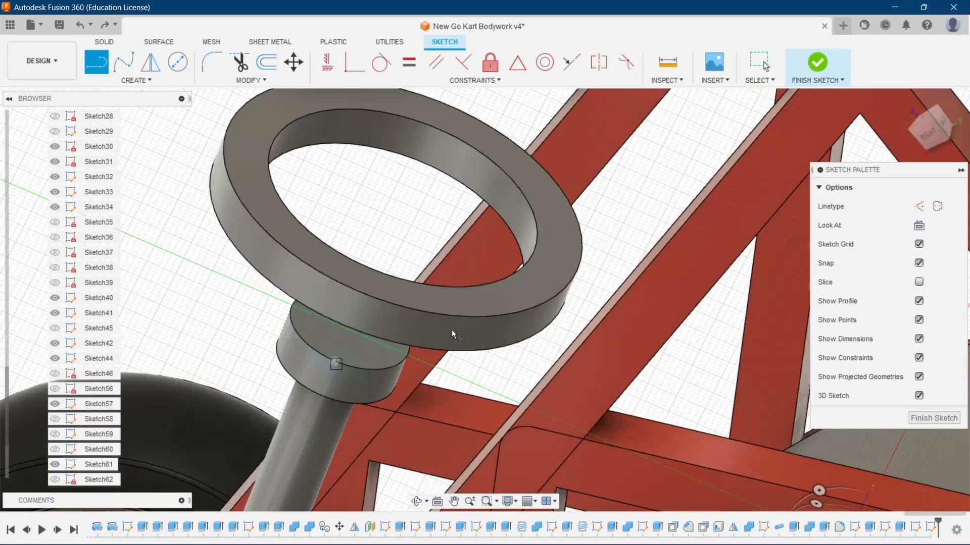
pyautogui.click(919, 207)
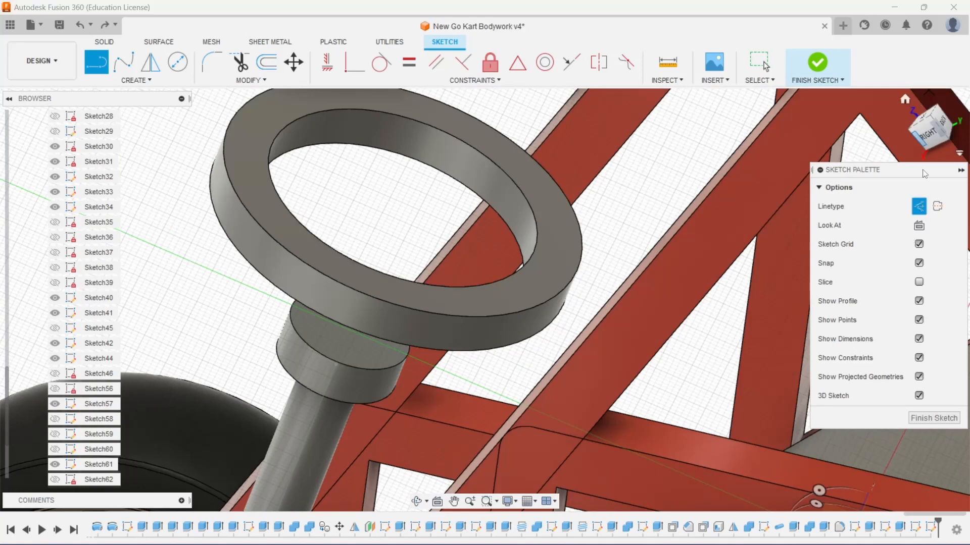
pyautogui.click(925, 125)
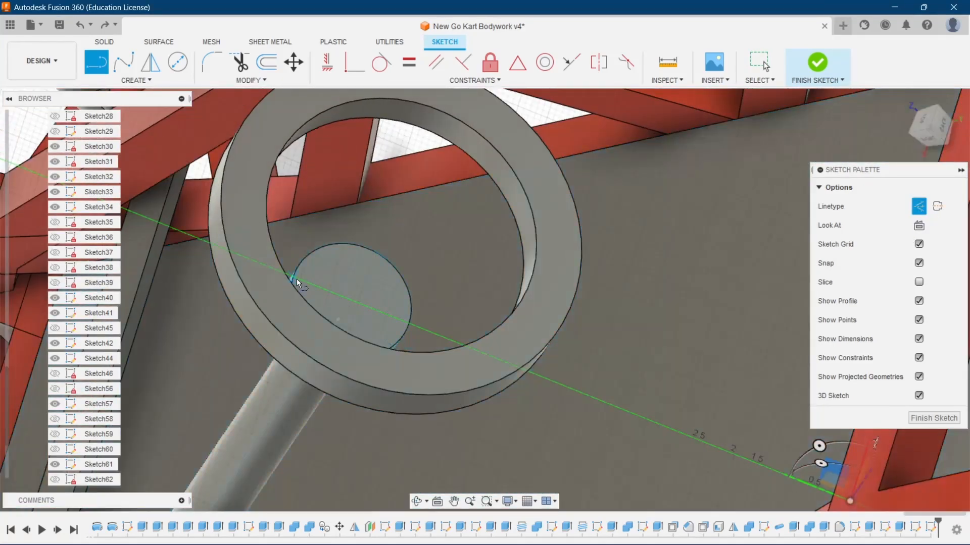
pyautogui.click(293, 277)
pyautogui.press('Escape')
# - Draw a 3D line about 3.36 in long from the hub face's edge point to the outer edge of the wheel ring's far face
pyautogui.click(410, 323)
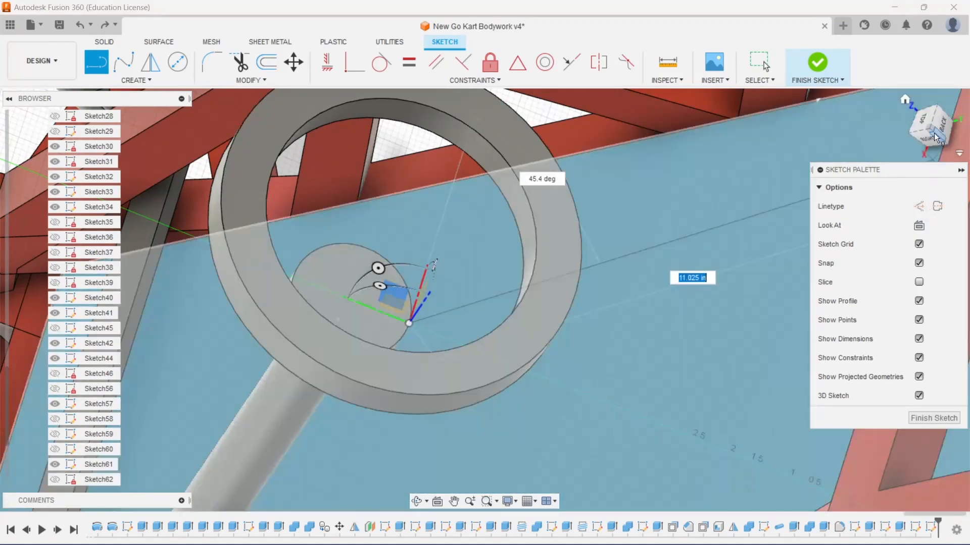
pyautogui.keyDown('shift'); pyautogui.moveTo(581, 227); pyautogui.dragTo(555, 301, button='middle'); pyautogui.keyUp('shift')
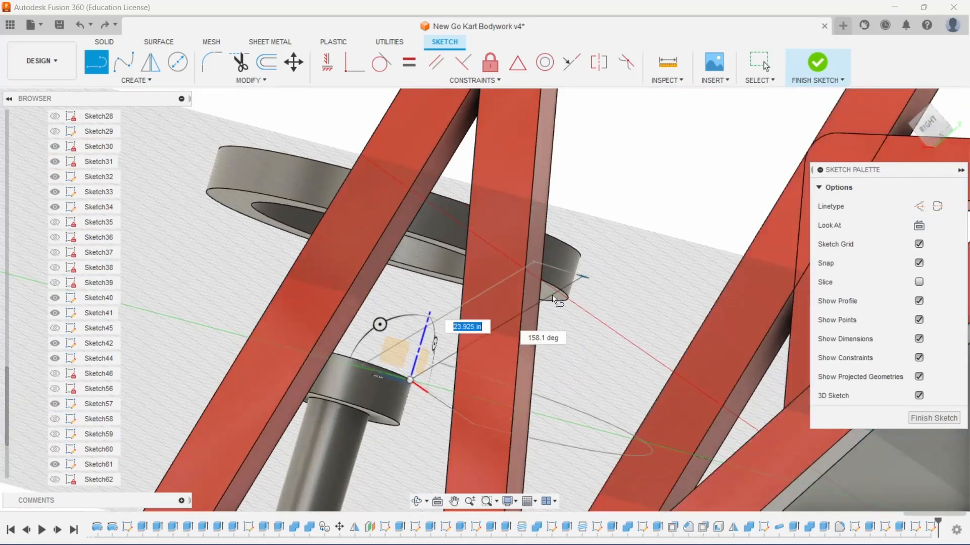
pyautogui.click(931, 134)
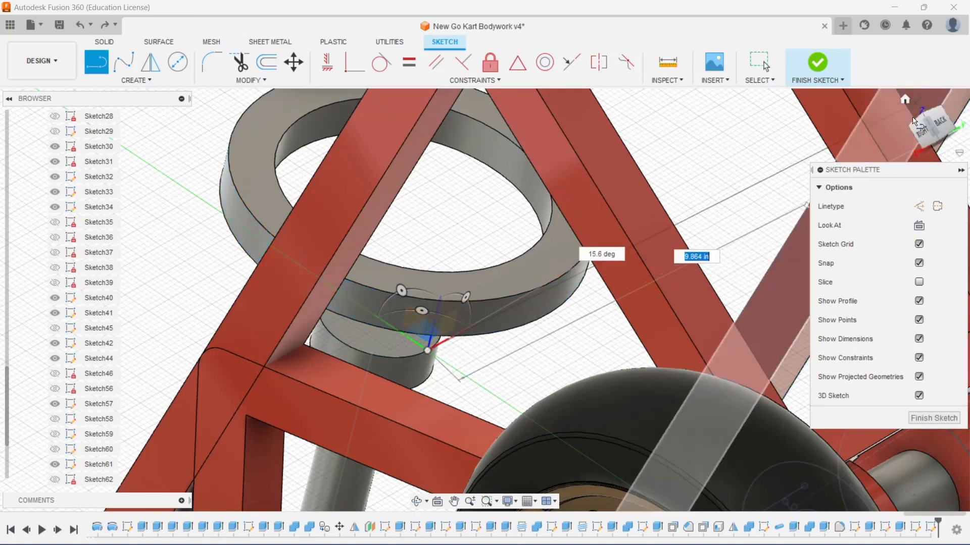
pyautogui.click(929, 120)
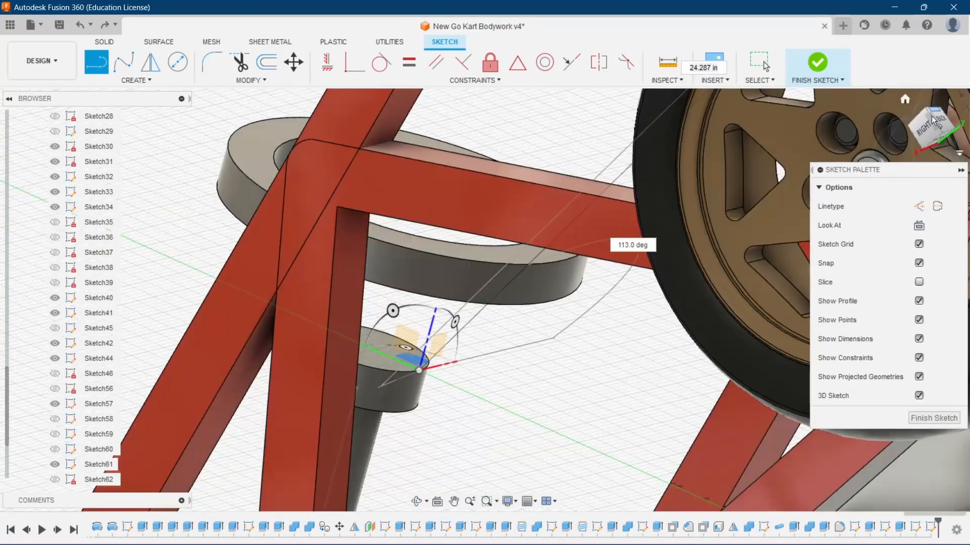
pyautogui.click(414, 337)
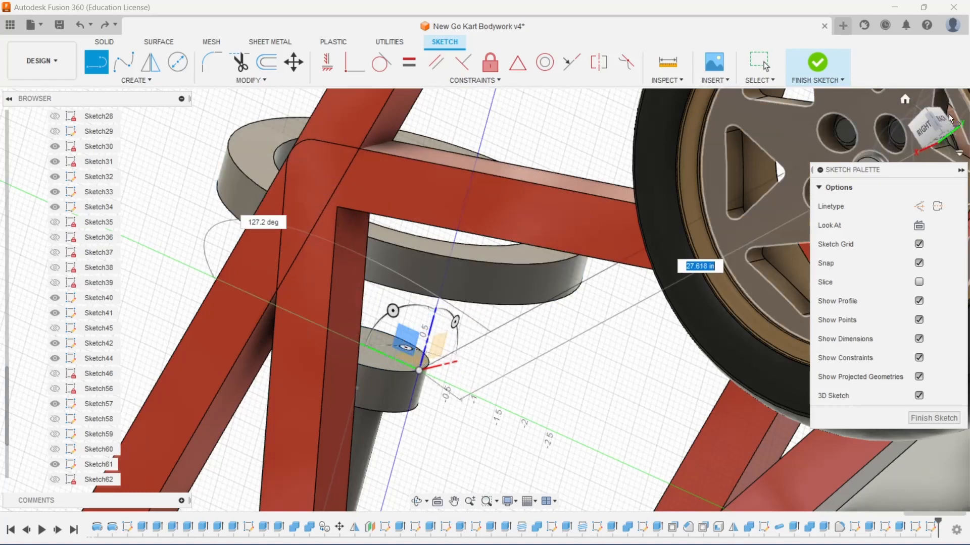
pyautogui.moveTo(943, 126)
pyautogui.mouseDown()
pyautogui.moveTo(902, 164)
pyautogui.moveTo(883, 151)
pyautogui.moveTo(942, 130)
pyautogui.moveTo(833, 217)
pyautogui.mouseUp()
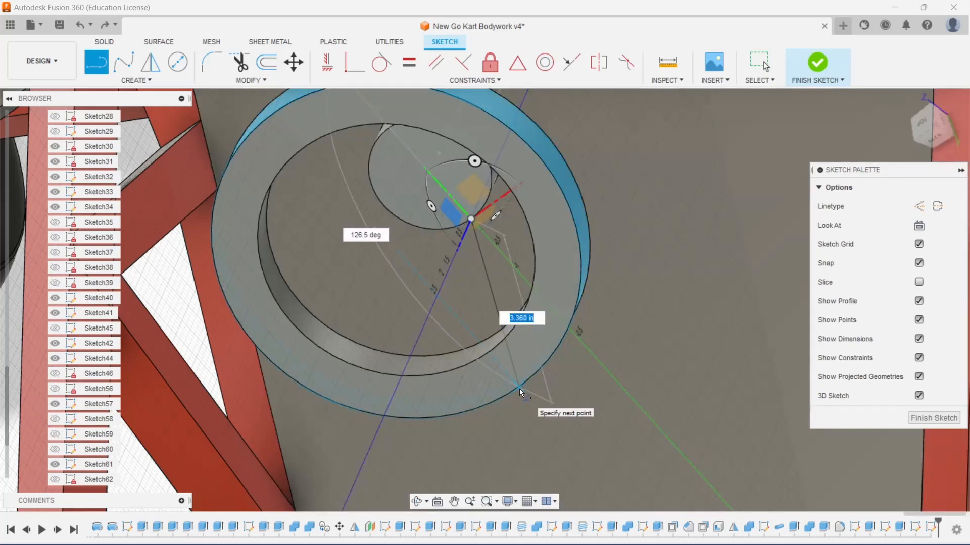
pyautogui.click(519, 389)
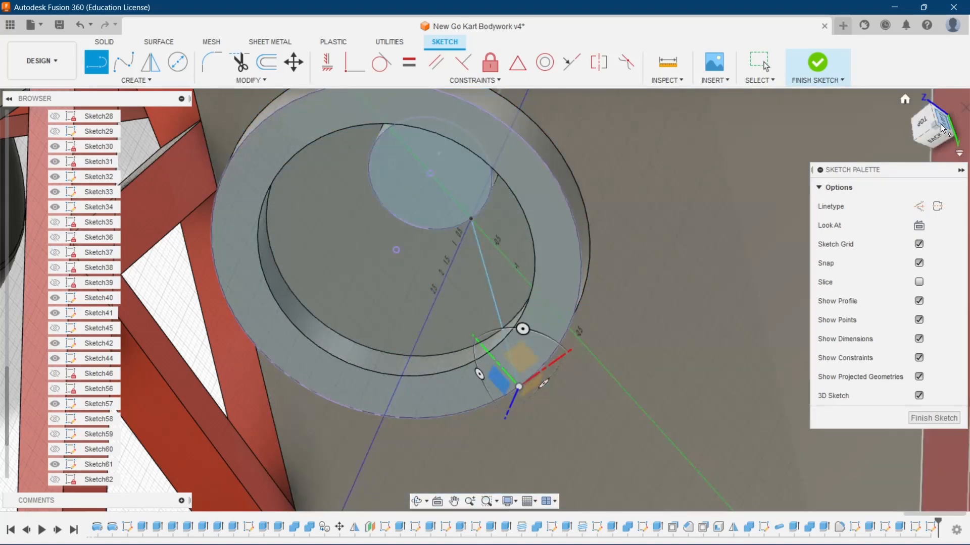
# - Examine from several angles how the new line runs between the steering column hub and the wheel ring
pyautogui.moveTo(940, 123)
pyautogui.mouseDown()
pyautogui.moveTo(858, 151)
pyautogui.moveTo(813, 187)
pyautogui.moveTo(934, 127)
pyautogui.moveTo(913, 78)
pyautogui.mouseUp()
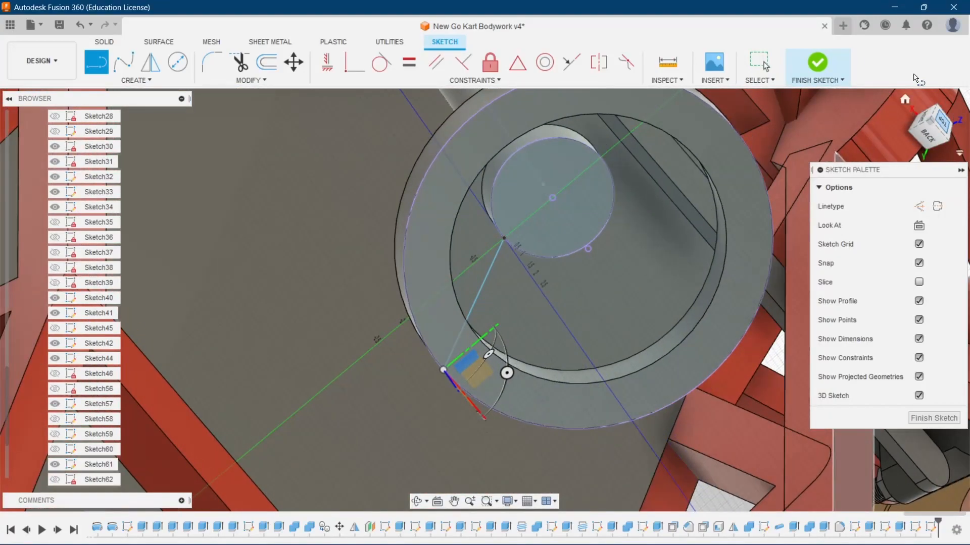
pyautogui.click(908, 103)
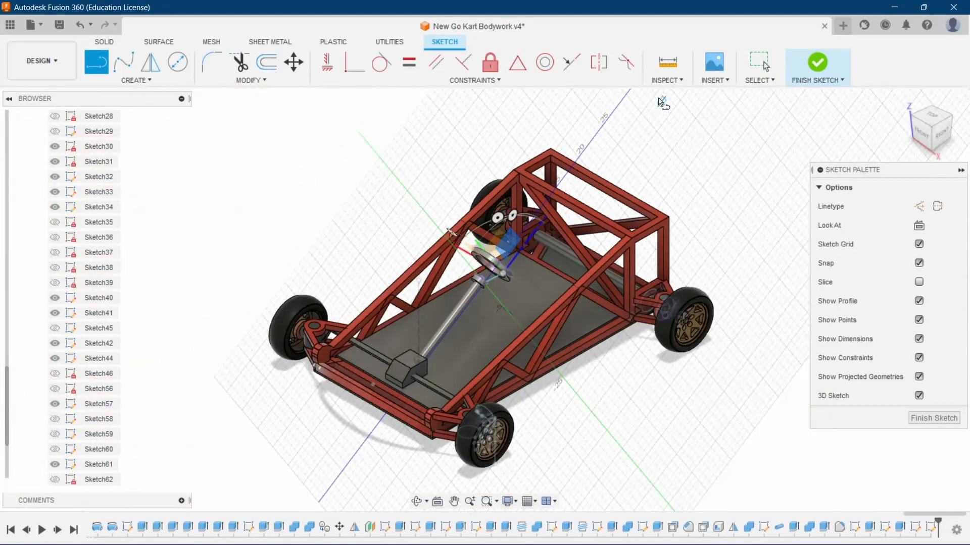
pyautogui.scroll(4, 531, 279)
pyautogui.scroll(5, 436, 292)
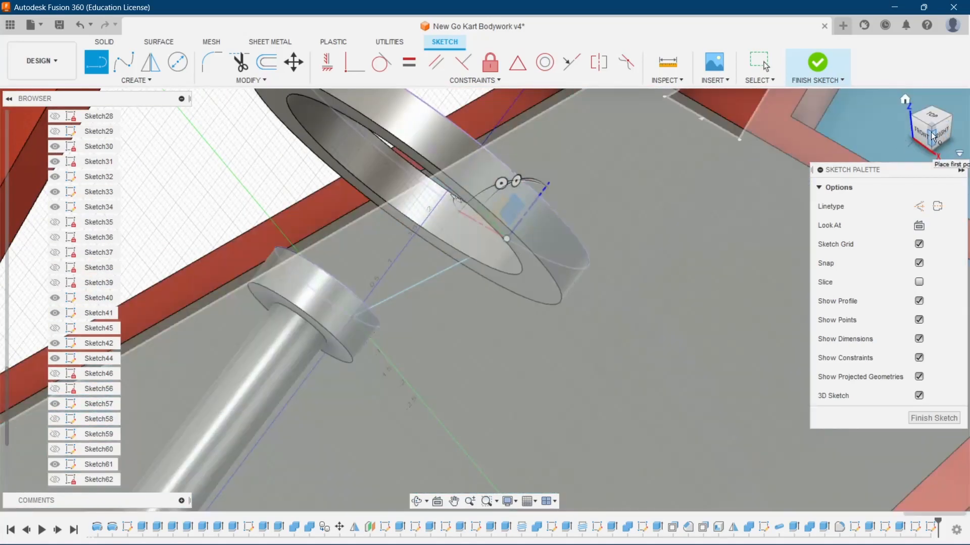
pyautogui.click(932, 135)
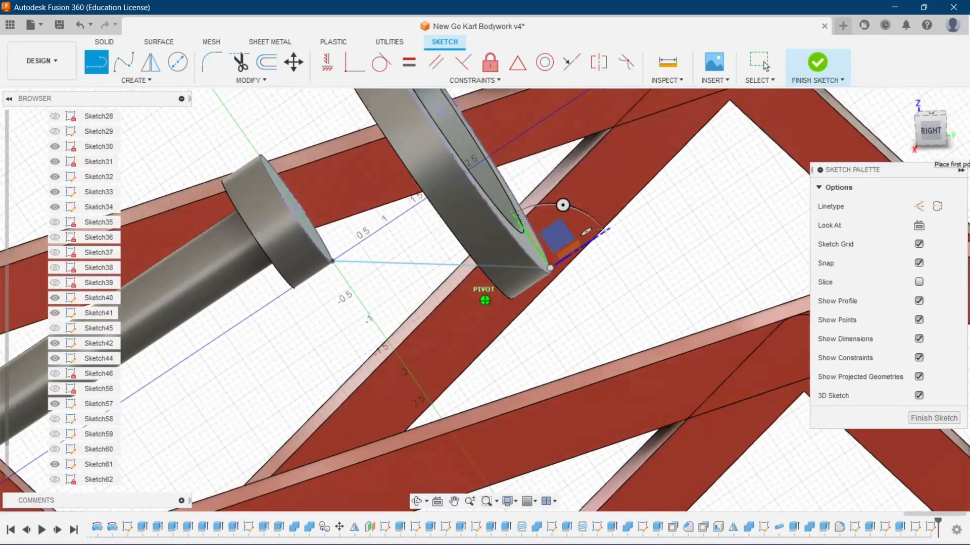
pyautogui.moveTo(930, 133)
pyautogui.mouseDown()
pyautogui.moveTo(896, 152)
pyautogui.moveTo(924, 141)
pyautogui.mouseUp()
pyautogui.scroll(-3, 532, 244)
pyautogui.scroll(-2, 507, 254)
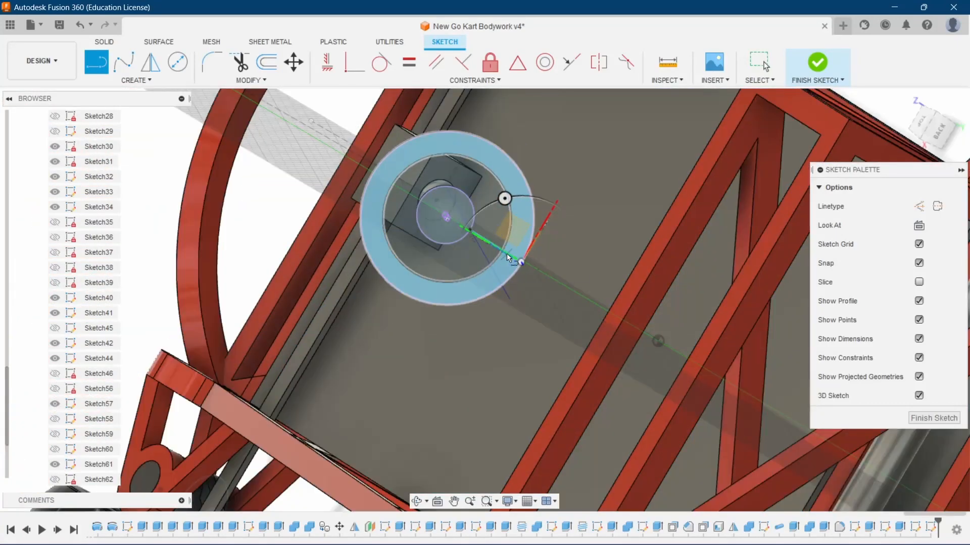
pyautogui.scroll(4, 450, 231)
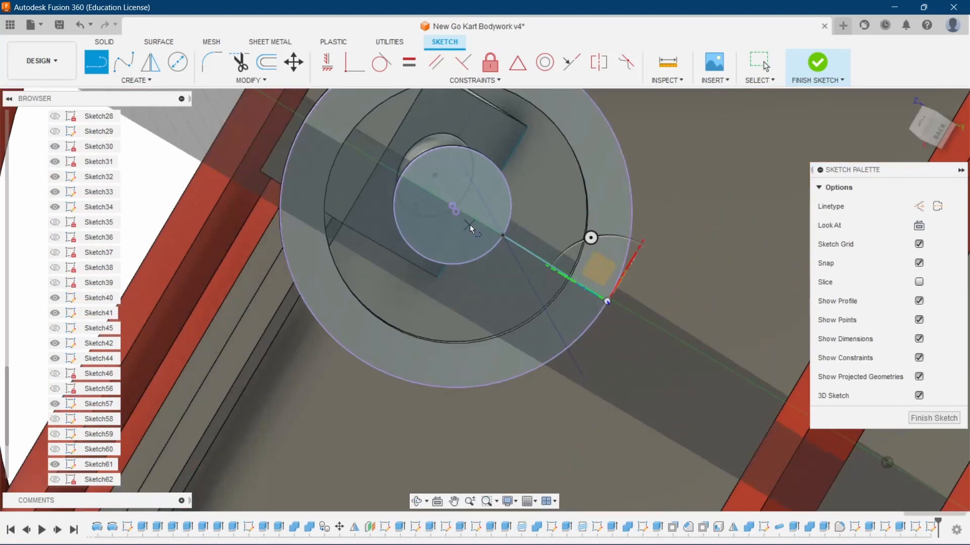
# - Circular-pattern the connecting line around the hub's center point with a quantity of 3
pyautogui.click(147, 81)
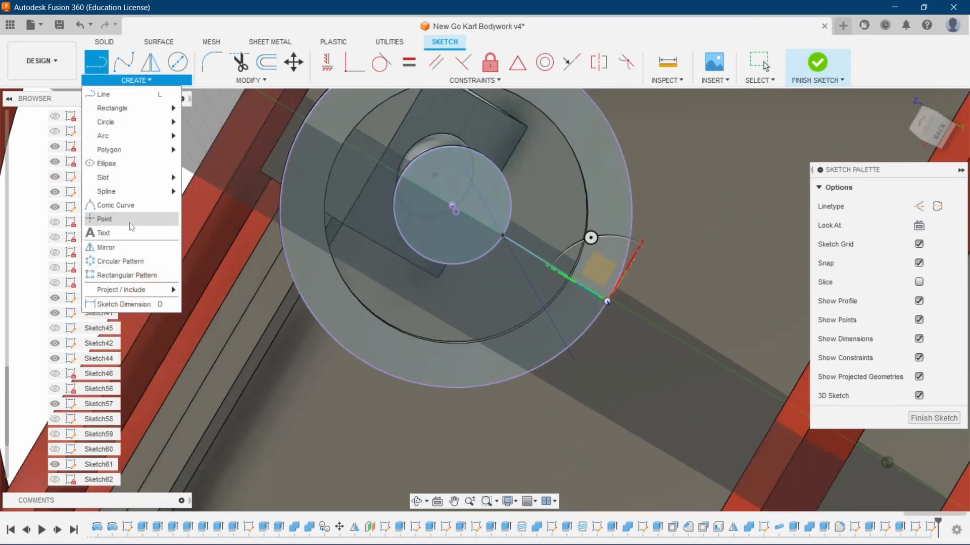
pyautogui.click(118, 261)
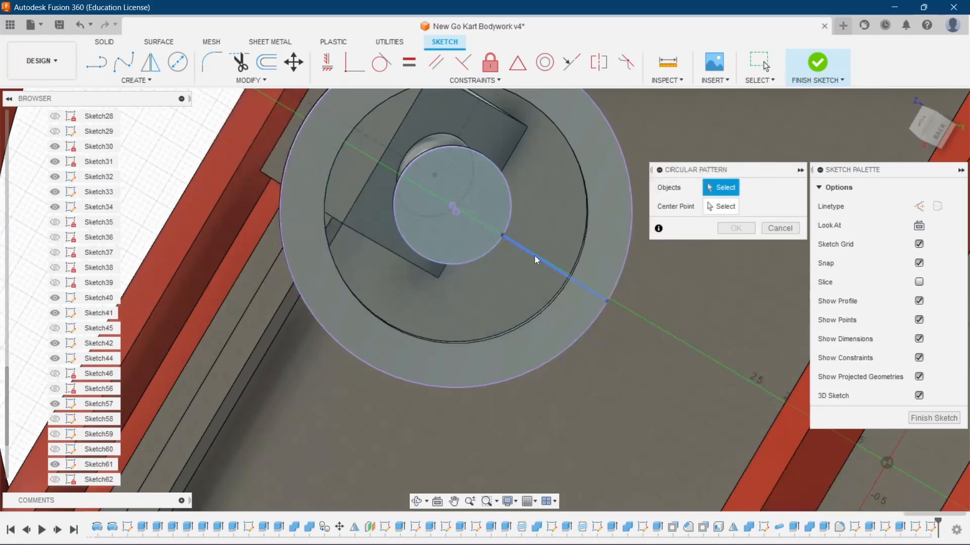
pyautogui.click(535, 258)
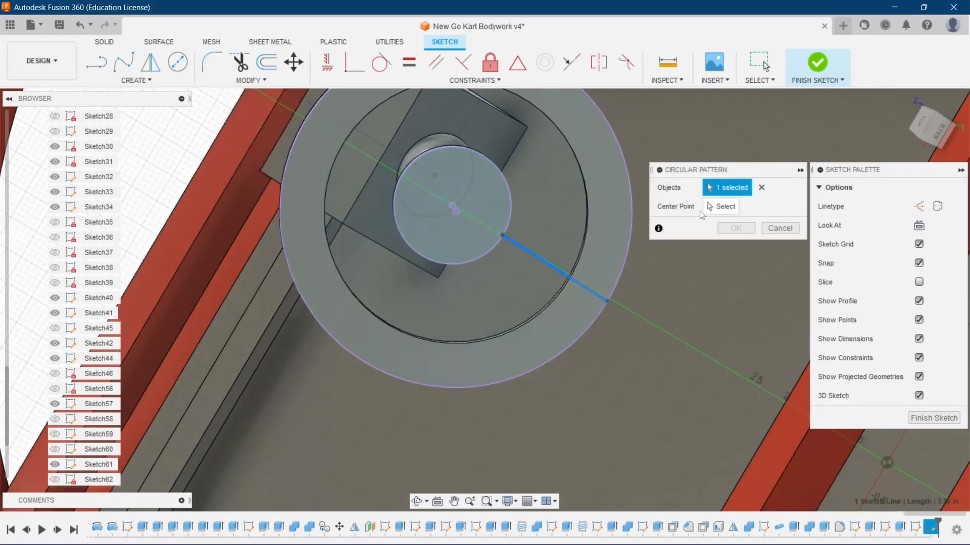
pyautogui.click(459, 211)
pyautogui.scroll(-3, 492, 332)
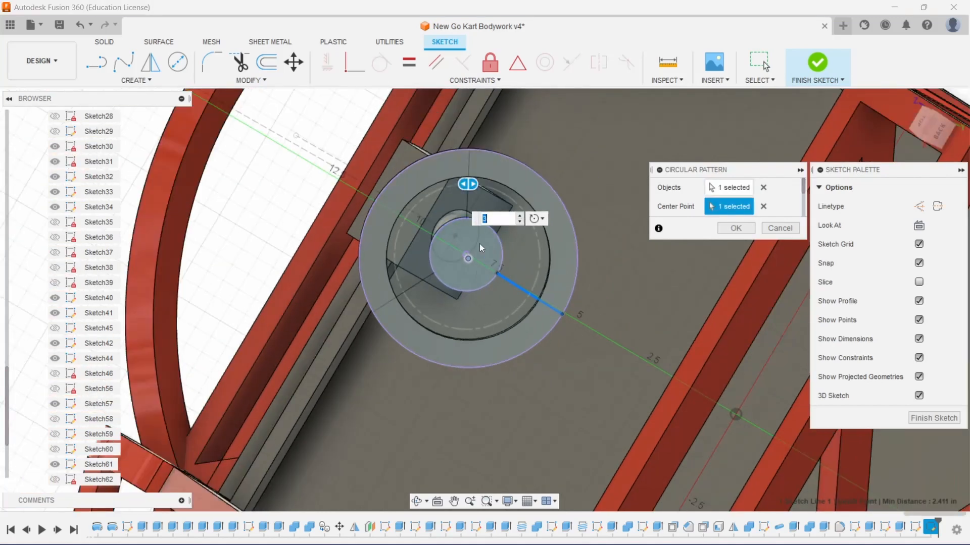
pyautogui.moveTo(925, 124)
pyautogui.mouseDown()
pyautogui.moveTo(932, 84)
pyautogui.moveTo(928, 103)
pyautogui.mouseUp()
pyautogui.moveTo(485, 300)
pyautogui.keyDown('shift'); pyautogui.mouseDown(button='middle')
pyautogui.moveTo(479, 343)
pyautogui.moveTo(460, 364)
pyautogui.moveTo(450, 356)
pyautogui.moveTo(511, 303)
pyautogui.moveTo(474, 298)
pyautogui.moveTo(520, 257)
pyautogui.moveTo(474, 343)
pyautogui.mouseUp(button='middle'); pyautogui.keyUp('shift')
pyautogui.moveTo(933, 136)
pyautogui.mouseDown()
pyautogui.moveTo(917, 119)
pyautogui.moveTo(929, 138)
pyautogui.moveTo(925, 126)
pyautogui.mouseUp()
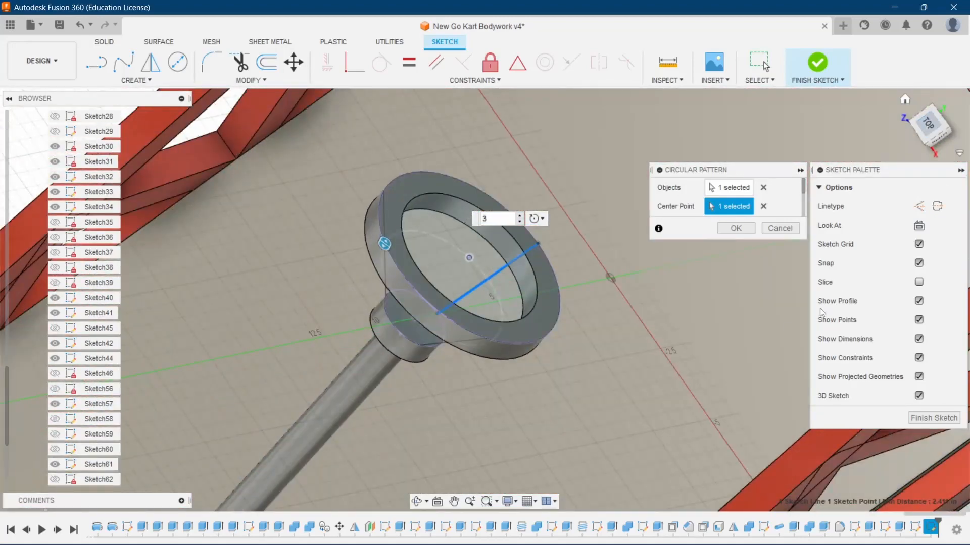
pyautogui.click(736, 227)
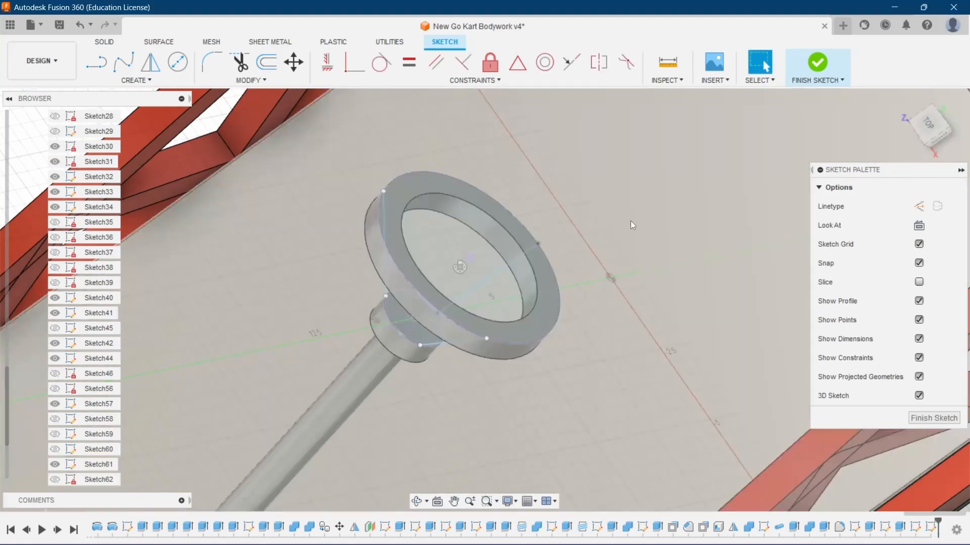
# - Start a solid Pipe using one of the patterned lines between the hub and the wheel ring as its path
pyautogui.moveTo(914, 128); pyautogui.dragTo(834, 158)
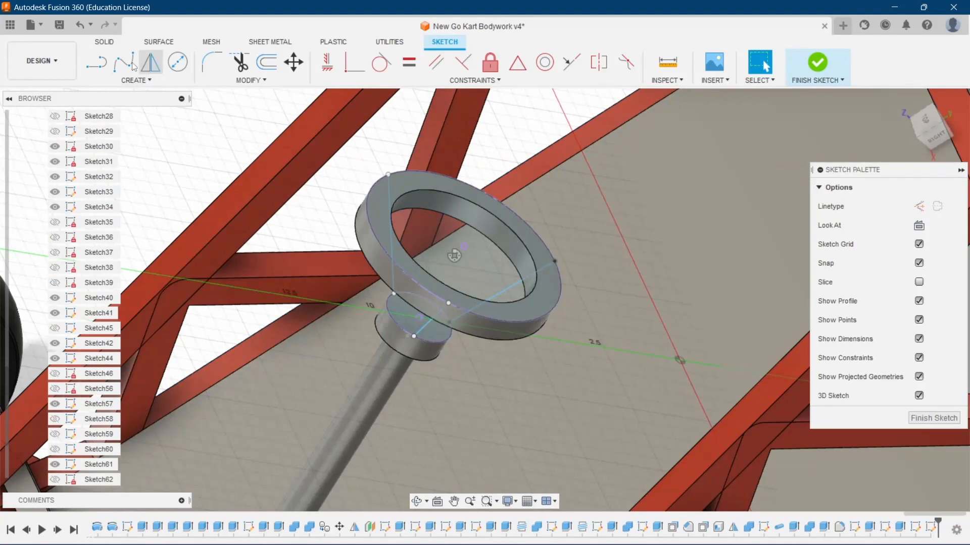
pyautogui.click(104, 42)
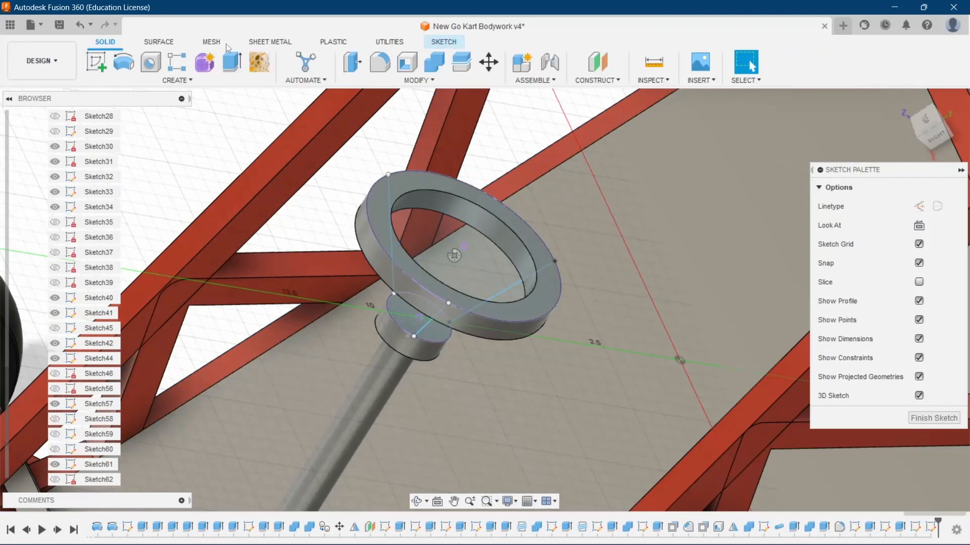
pyautogui.click(208, 77)
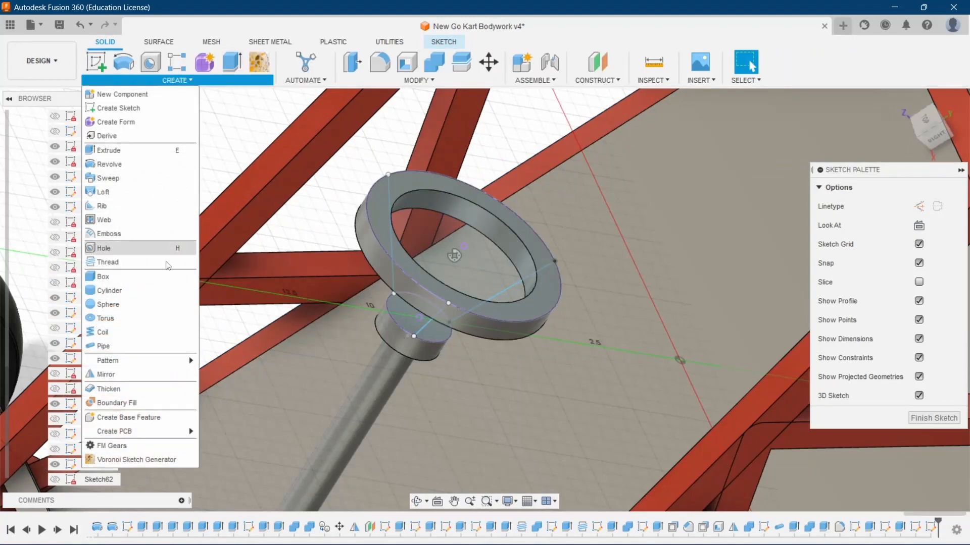
pyautogui.click(103, 347)
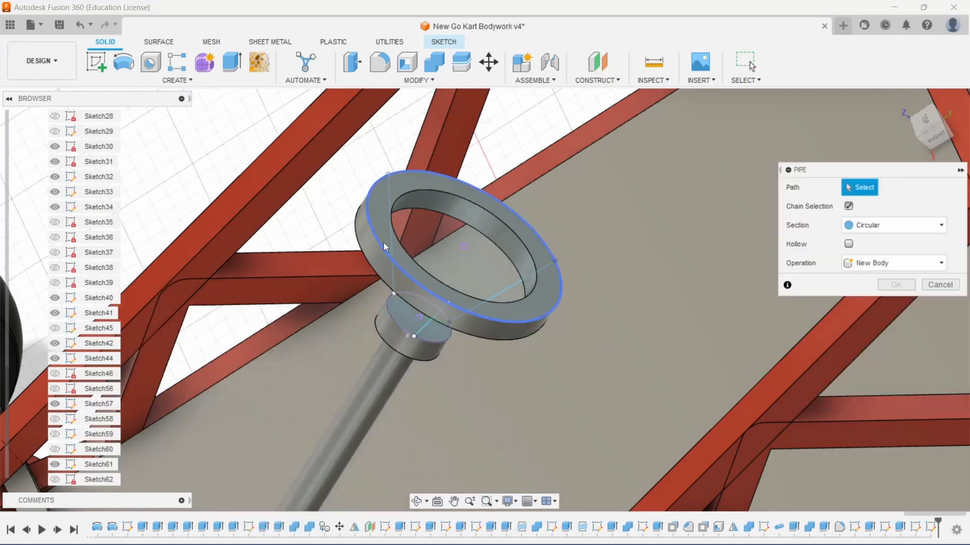
pyautogui.click(395, 223)
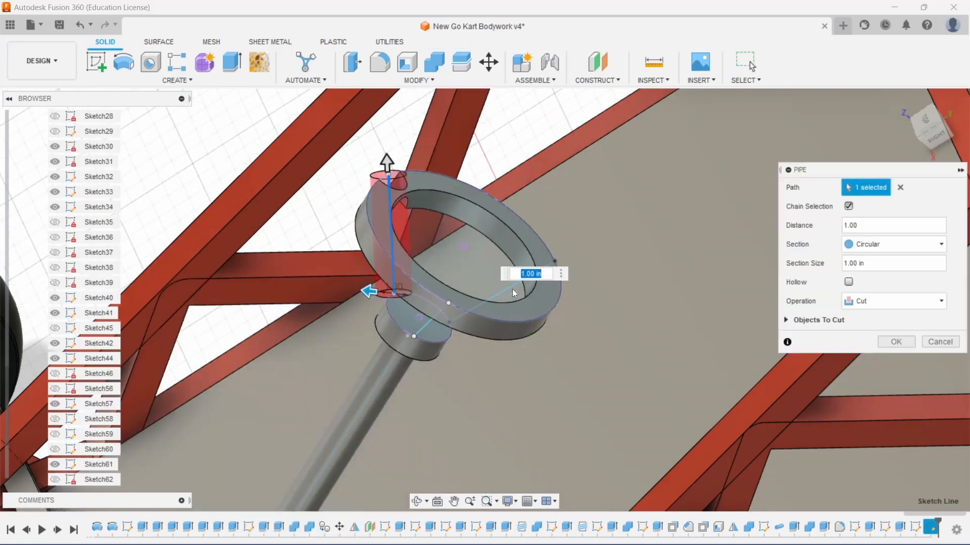
pyautogui.scroll(2, 480, 303)
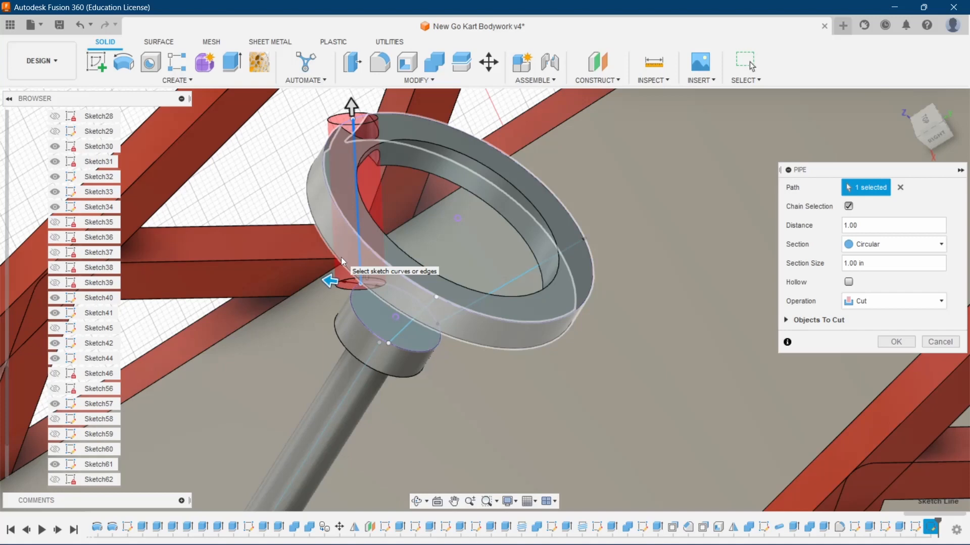
# - Give the pipe between the hub and the wheel ring a triangular section with a section size of 0.50 in
pyautogui.click(882, 245)
pyautogui.click(882, 271)
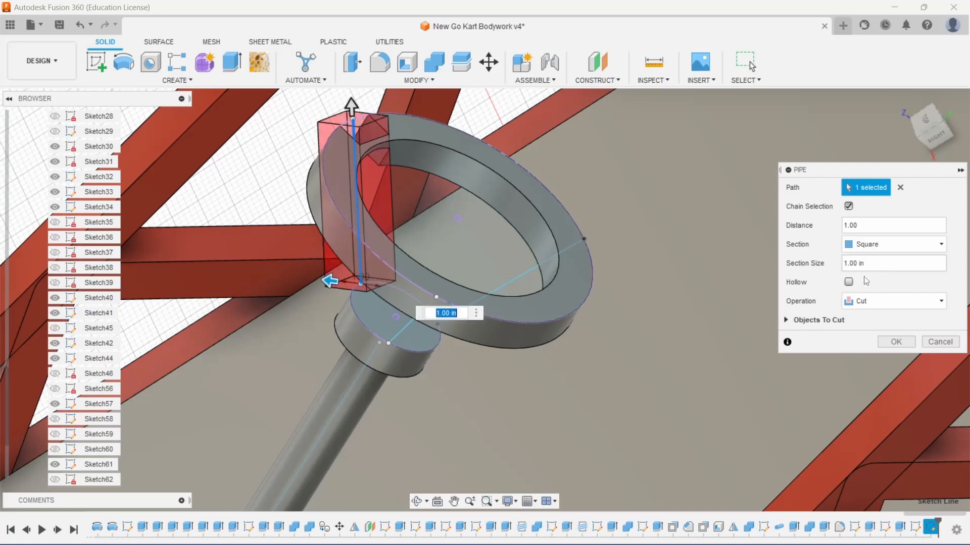
pyautogui.click(911, 246)
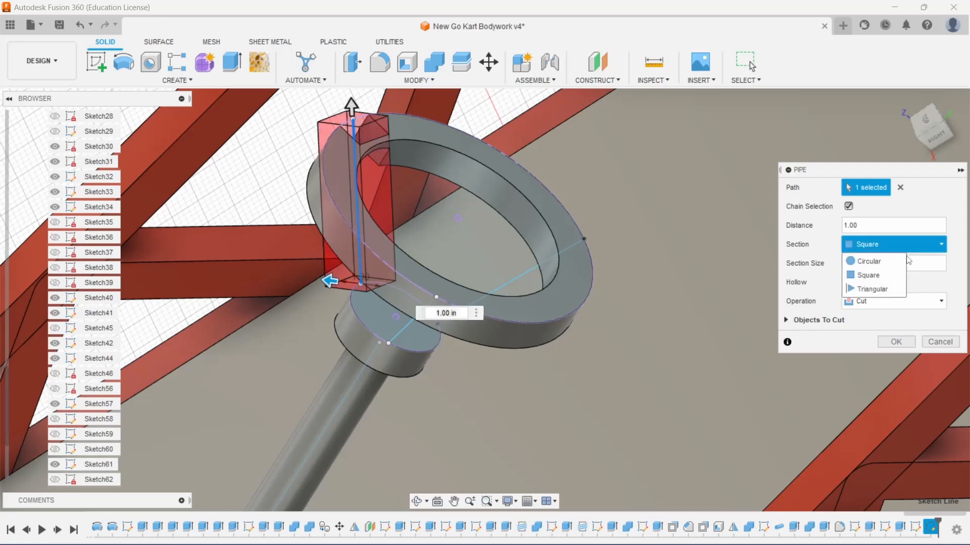
pyautogui.click(883, 290)
pyautogui.scroll(3, 408, 296)
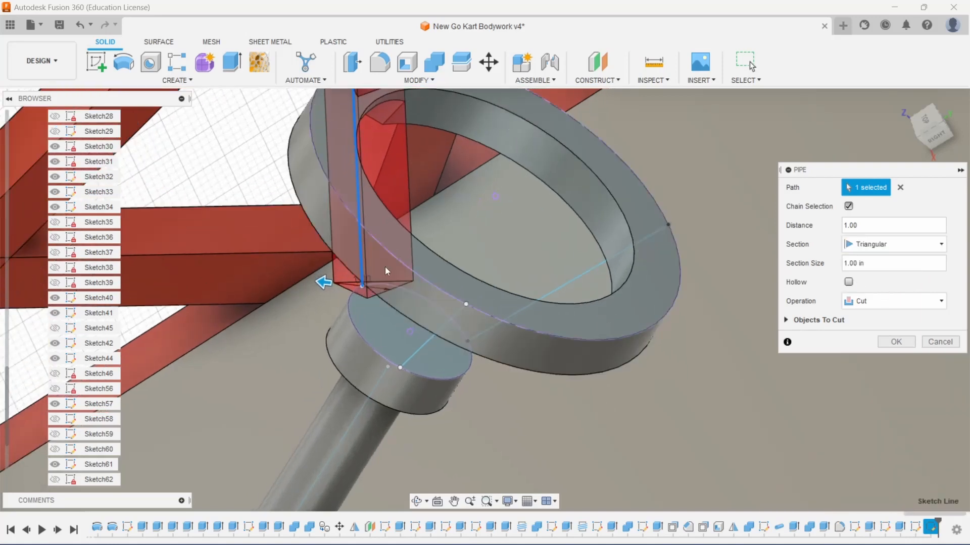
pyautogui.scroll(-3, 385, 267)
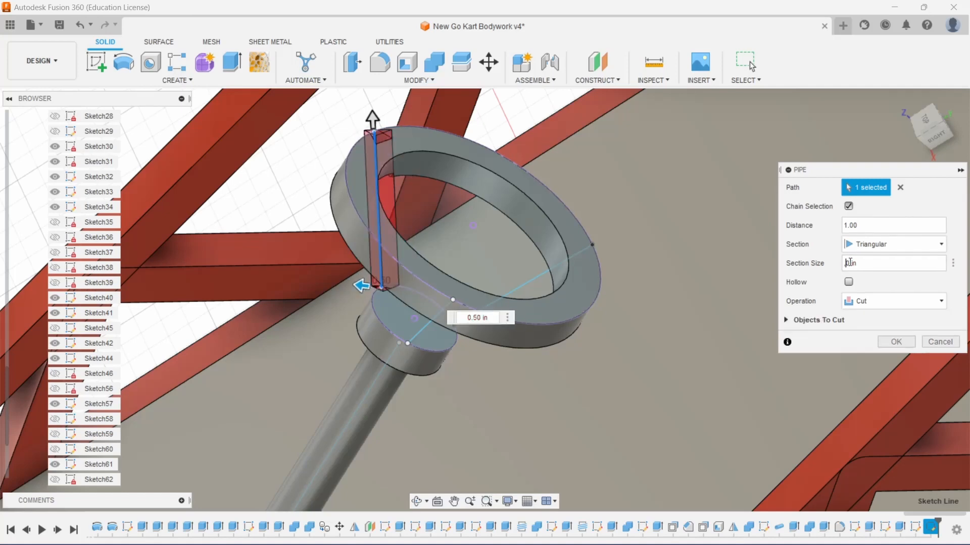
pyautogui.press('BackSpace')
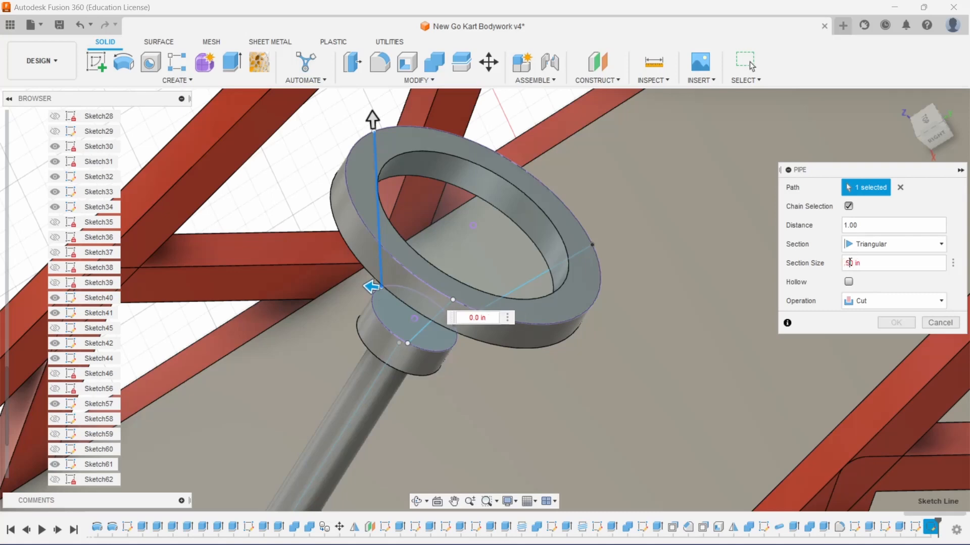
# - Set the pipe's operation to New Body and create the first triangular spoke with a 0.50 in section size
pyautogui.click(892, 301)
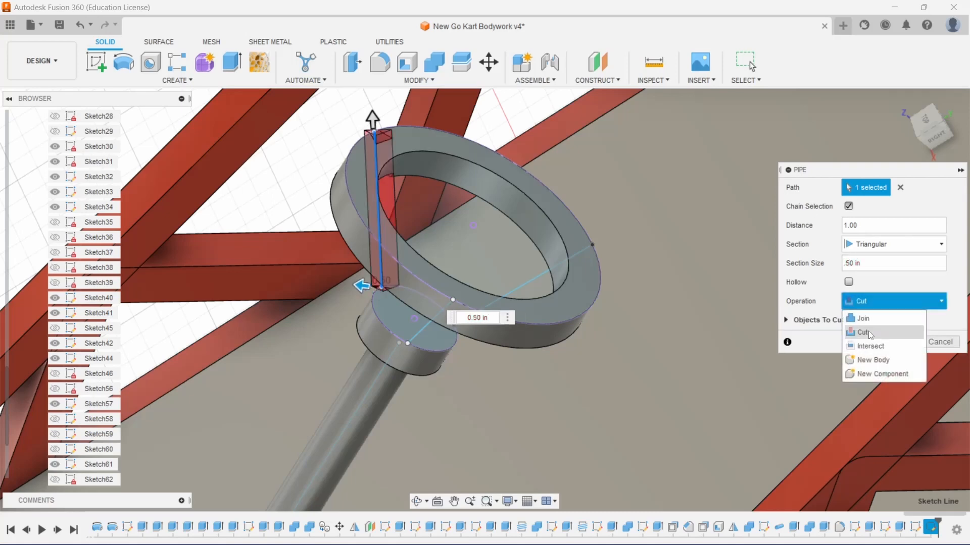
pyautogui.click(869, 359)
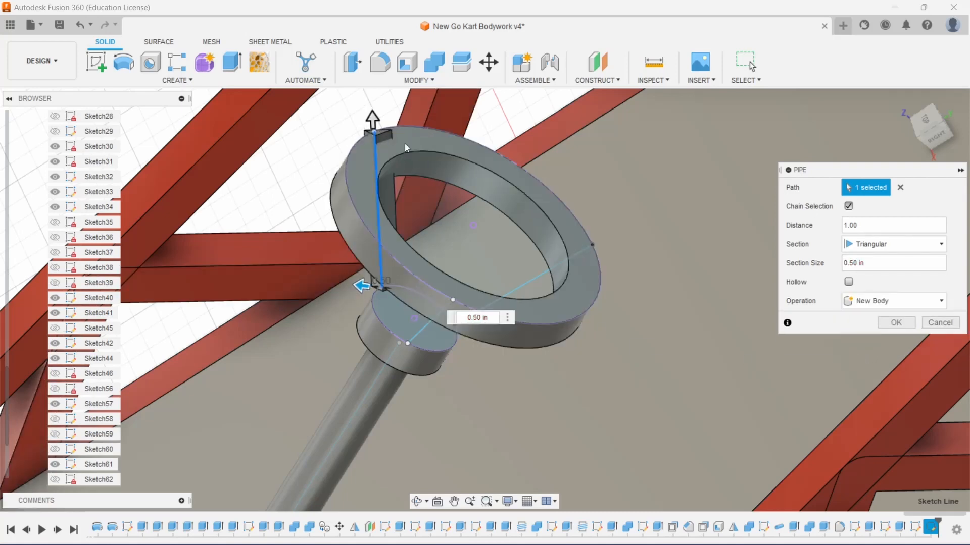
pyautogui.moveTo(942, 133)
pyautogui.mouseDown()
pyautogui.moveTo(962, 124)
pyautogui.moveTo(960, 104)
pyautogui.moveTo(939, 146)
pyautogui.moveTo(917, 157)
pyautogui.mouseUp()
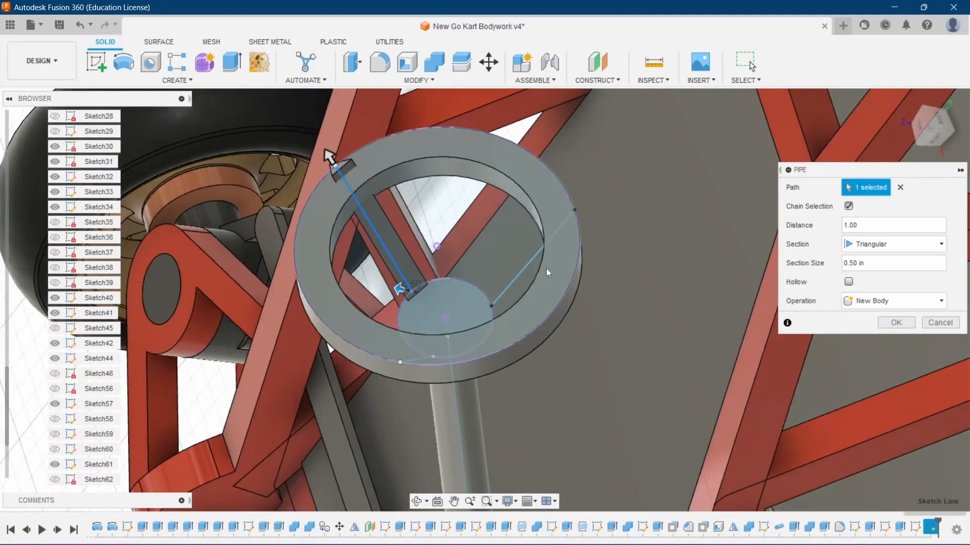
pyautogui.click(380, 157)
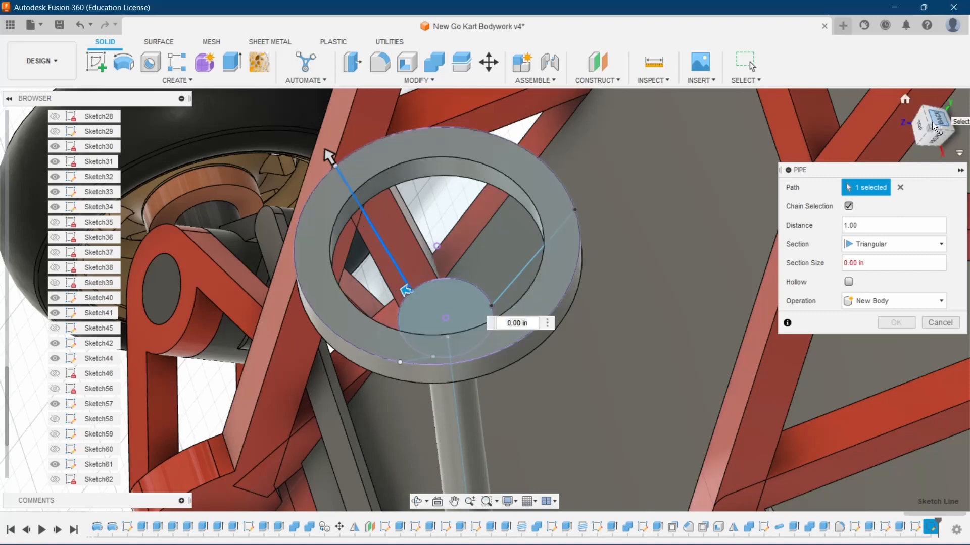
pyautogui.moveTo(932, 122); pyautogui.dragTo(917, 166)
pyautogui.click(851, 263)
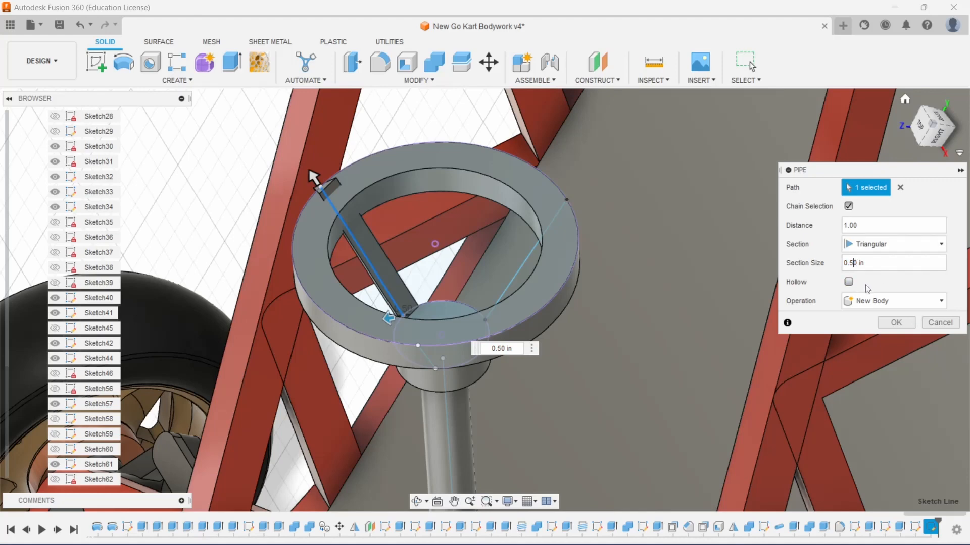
pyautogui.click(899, 324)
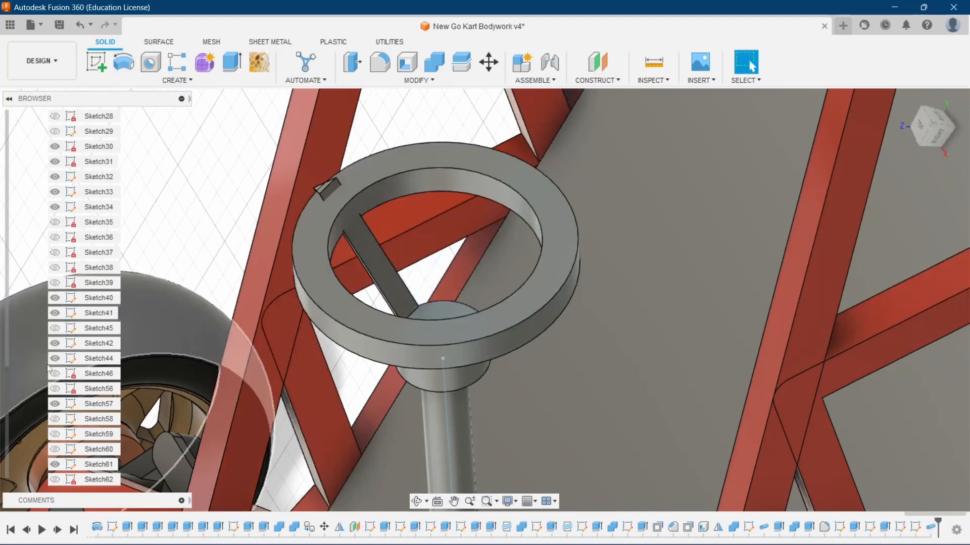
# - Show Sketch62 and Sketch65, which holds the patterned spoke lines
pyautogui.click(55, 481)
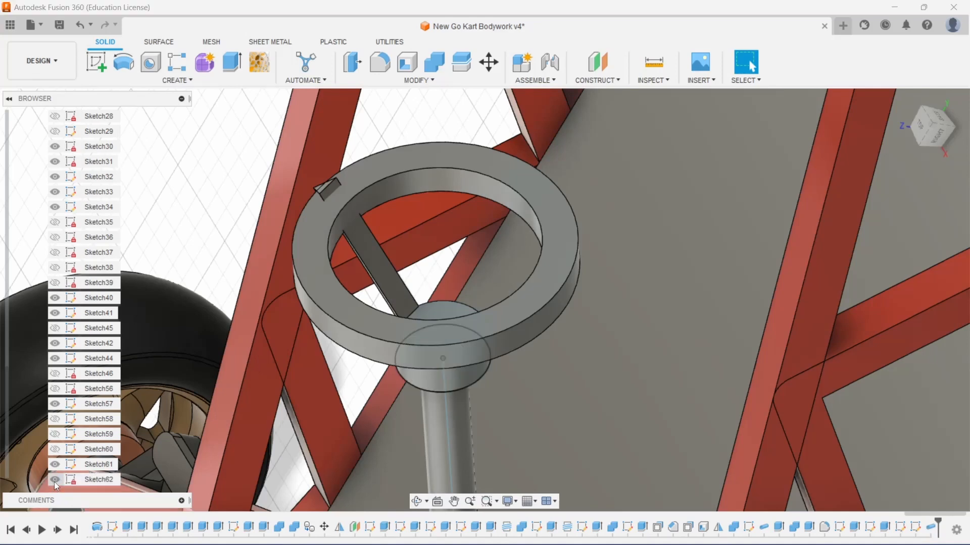
pyautogui.scroll(4, 61, 222)
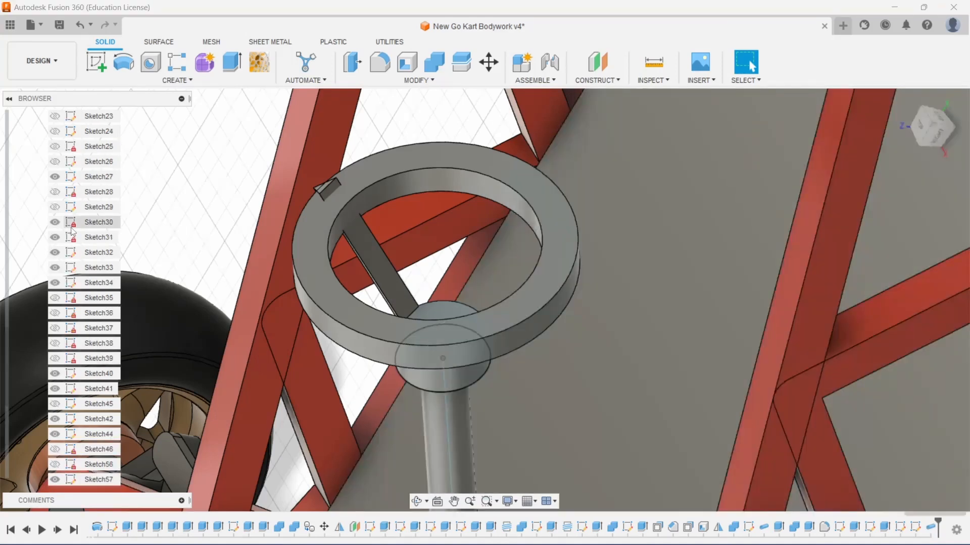
pyautogui.scroll(8, 60, 151)
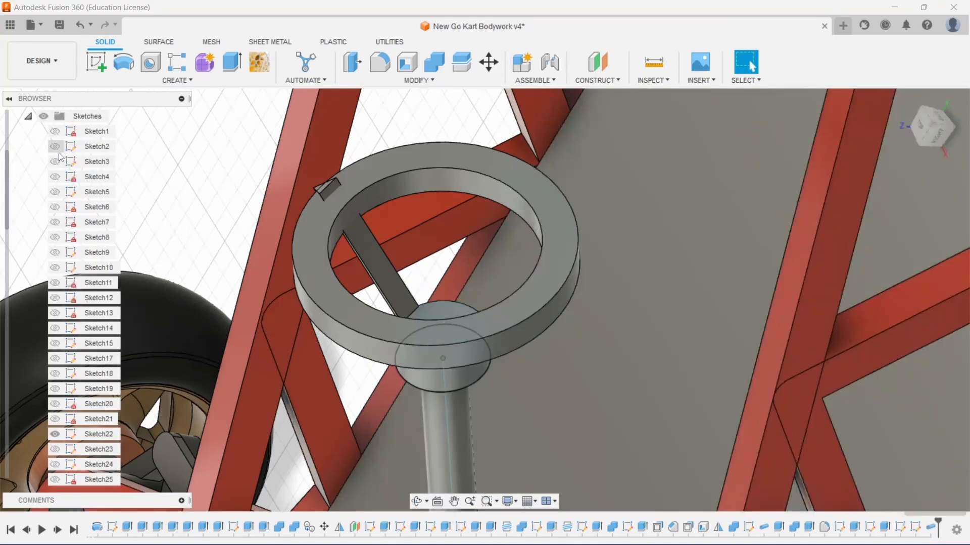
pyautogui.scroll(-9, 70, 237)
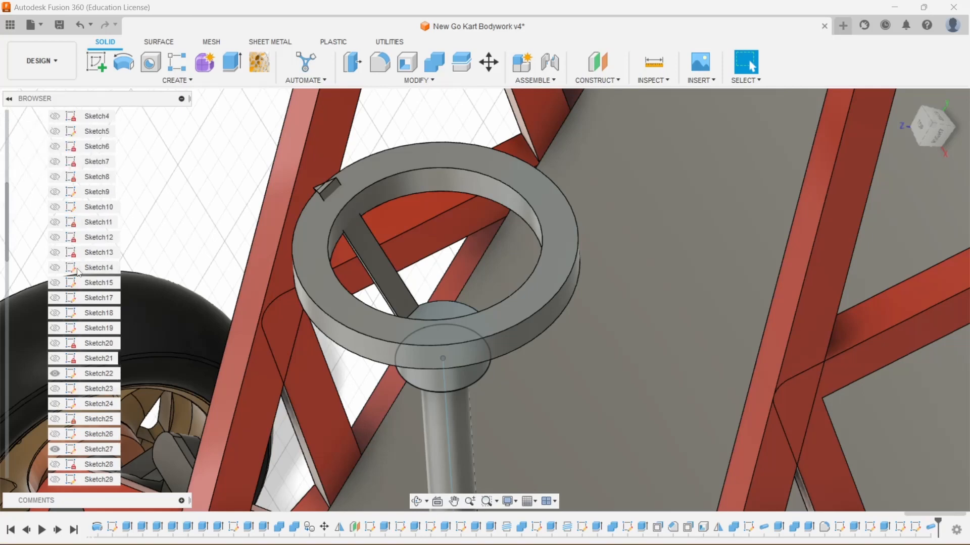
pyautogui.scroll(-5, 80, 273)
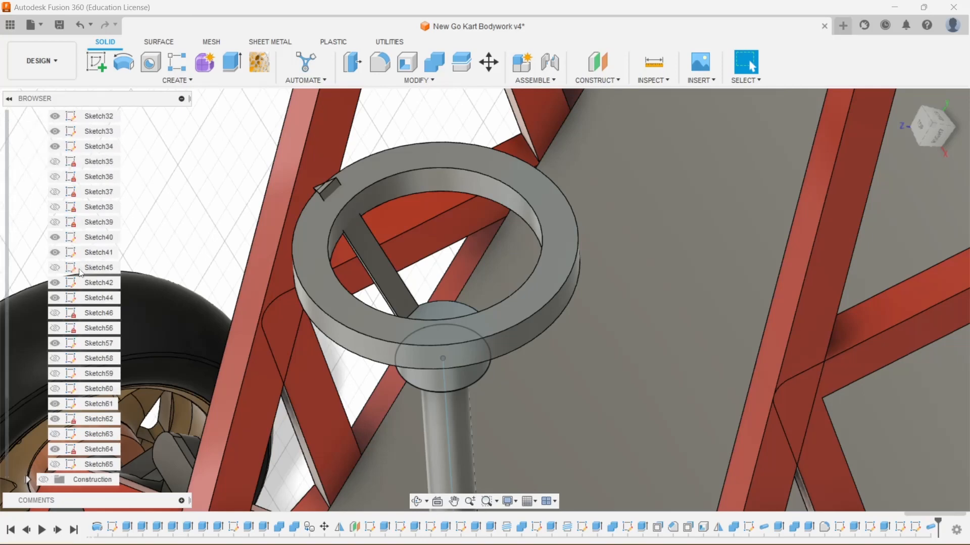
pyautogui.click(55, 464)
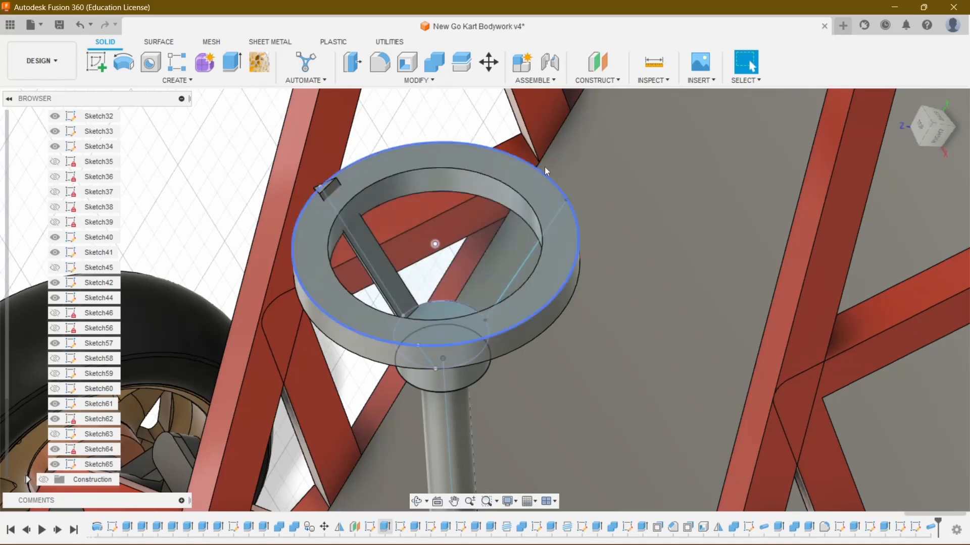
# - Start a second triangular Pipe with a 0.50 in section along another patterned line between the hub and the wheel ring
pyautogui.click(176, 81)
pyautogui.moveTo(111, 360)
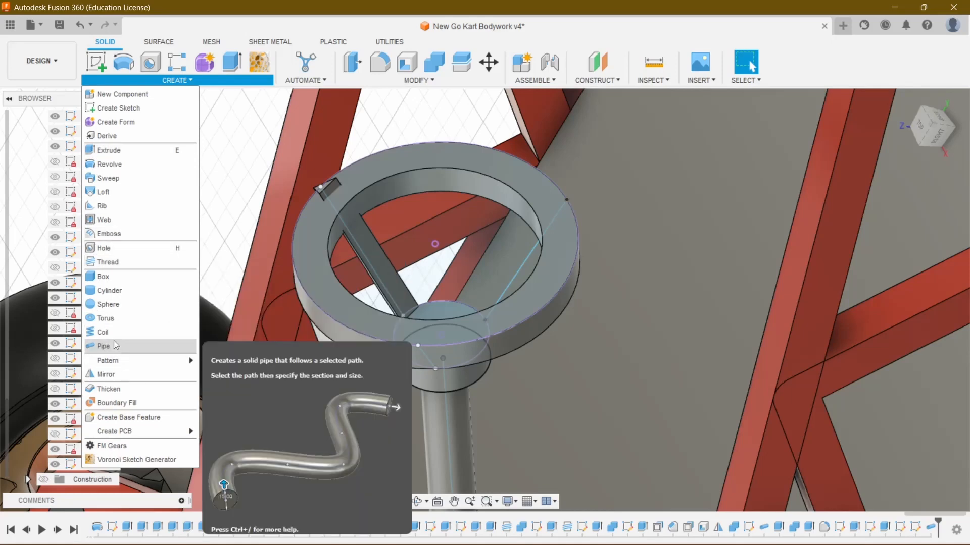
pyautogui.click(116, 347)
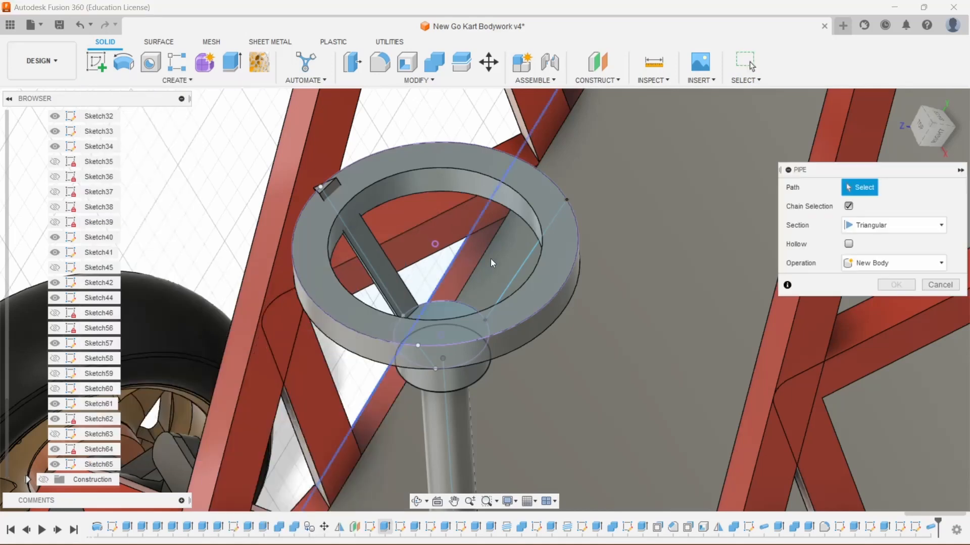
pyautogui.click(516, 272)
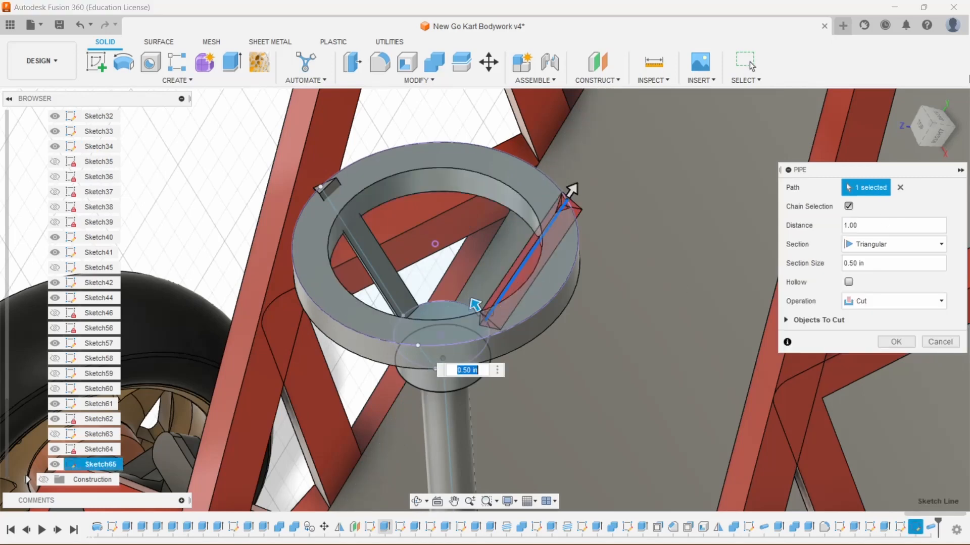
pyautogui.moveTo(932, 128); pyautogui.dragTo(933, 95)
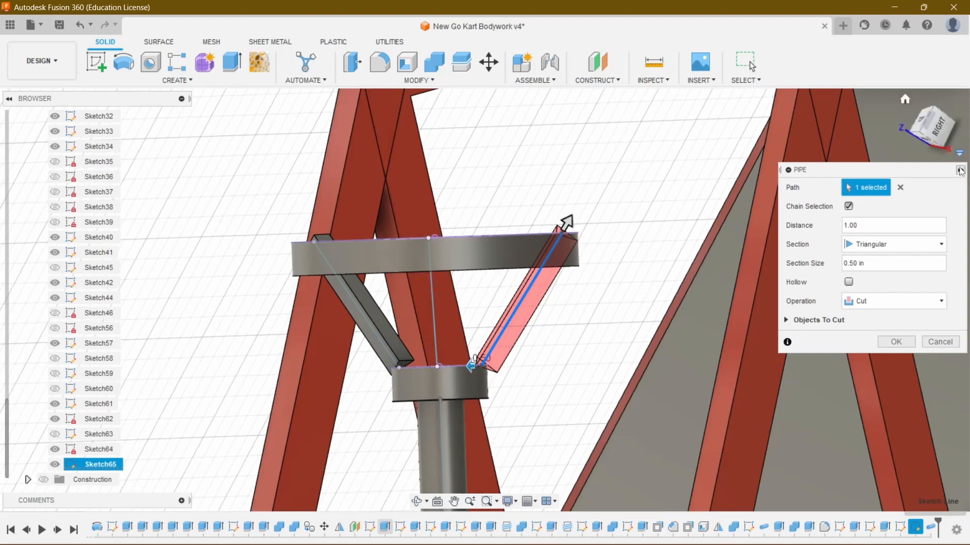
pyautogui.click(945, 130)
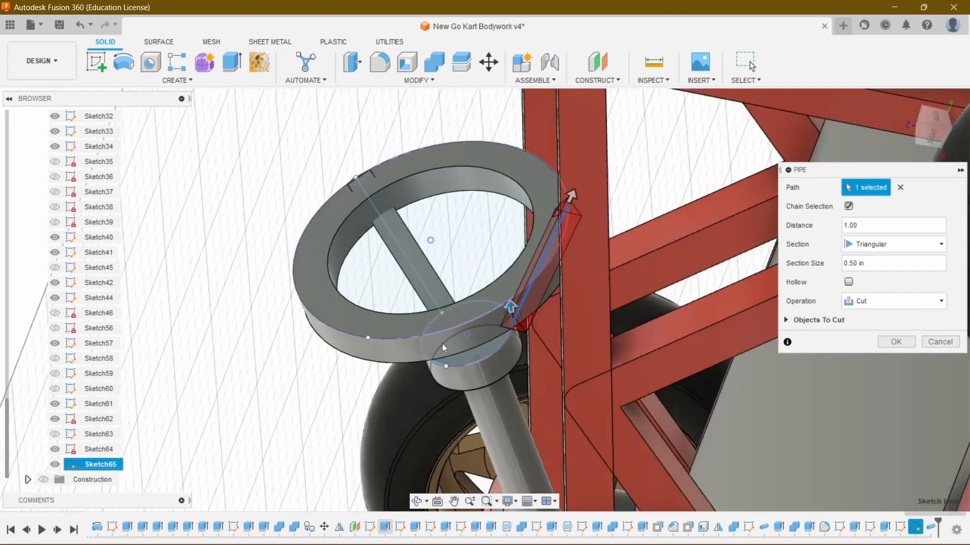
pyautogui.scroll(5, 439, 362)
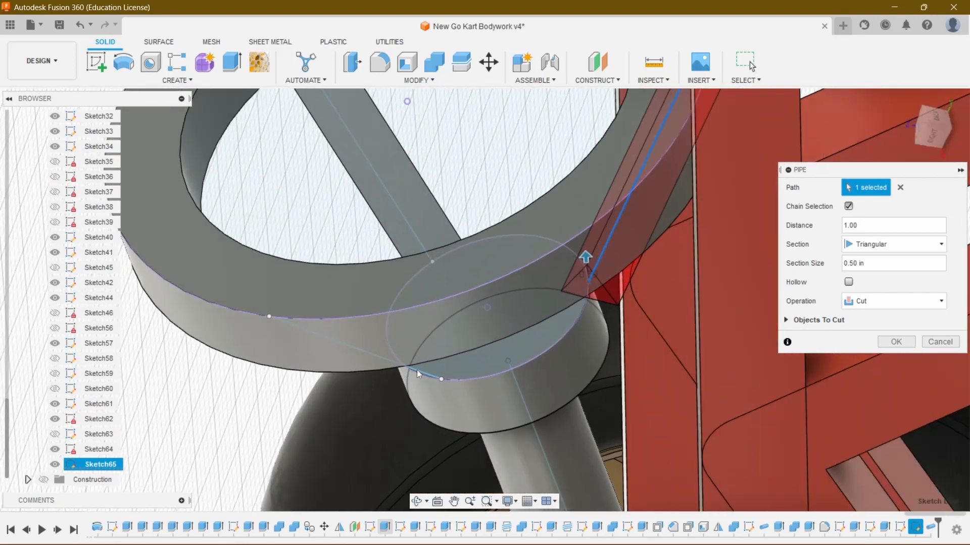
pyautogui.scroll(-3, 605, 286)
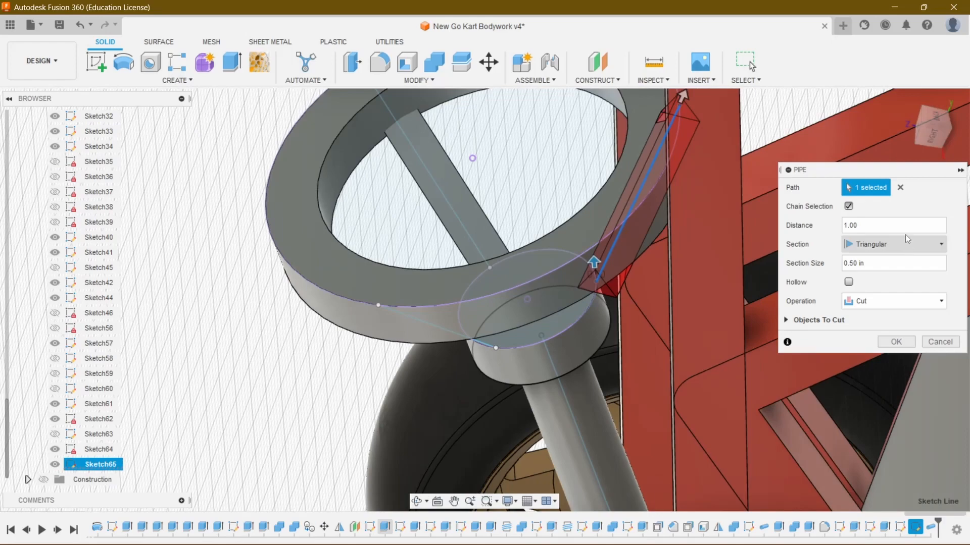
# - Make the second pipe hollow with a 0.125 in section thickness and create it as a Cut
pyautogui.click(849, 282)
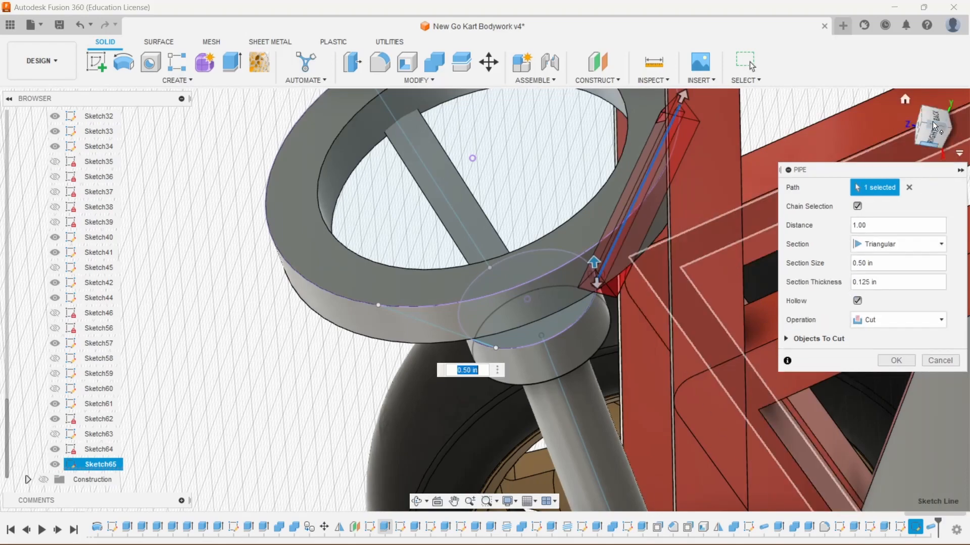
pyautogui.moveTo(935, 126)
pyautogui.mouseDown()
pyautogui.moveTo(959, 141)
pyautogui.moveTo(922, 132)
pyautogui.mouseUp()
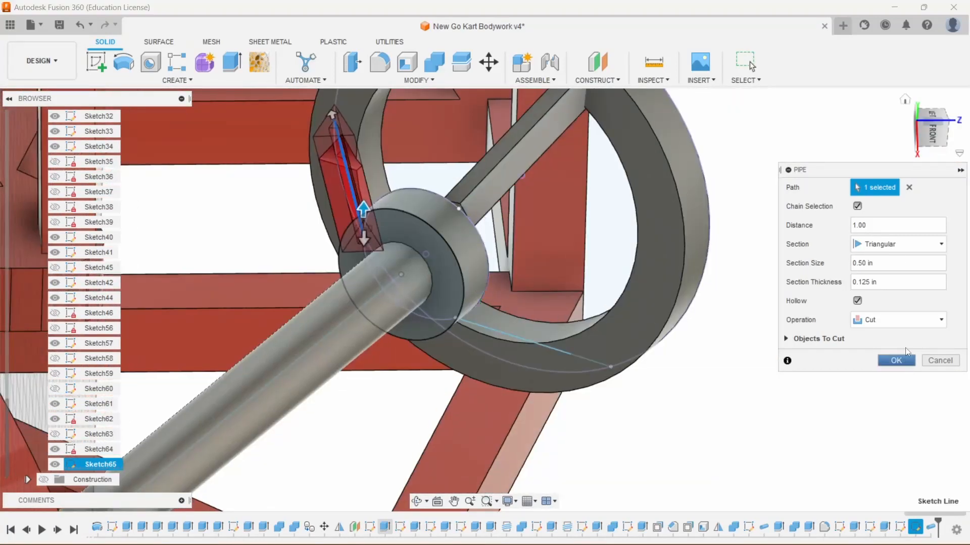
pyautogui.click(904, 361)
# - Undo the second pipe and restore it with a redo
pyautogui.moveTo(930, 122)
pyautogui.mouseDown()
pyautogui.moveTo(900, 135)
pyautogui.moveTo(934, 132)
pyautogui.moveTo(928, 127)
pyautogui.mouseUp()
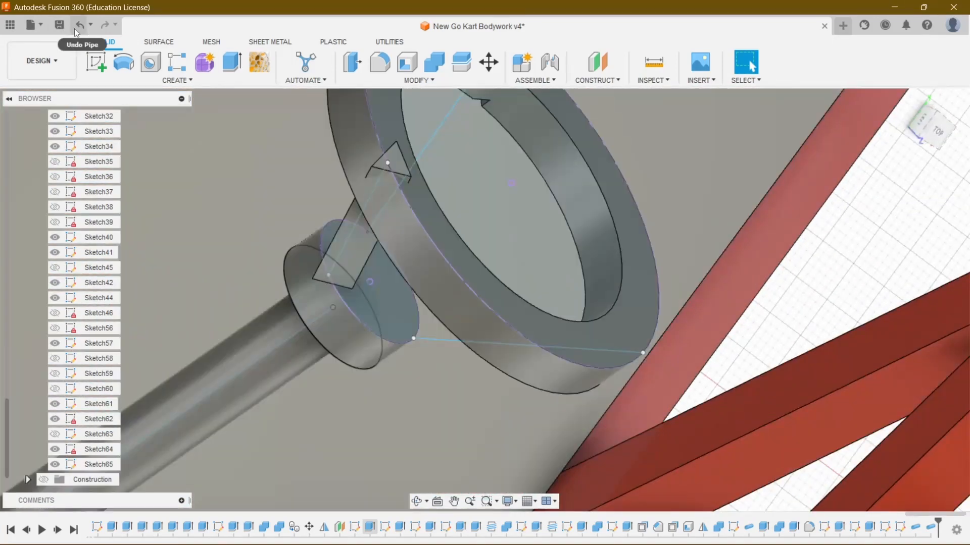
pyautogui.click(78, 28)
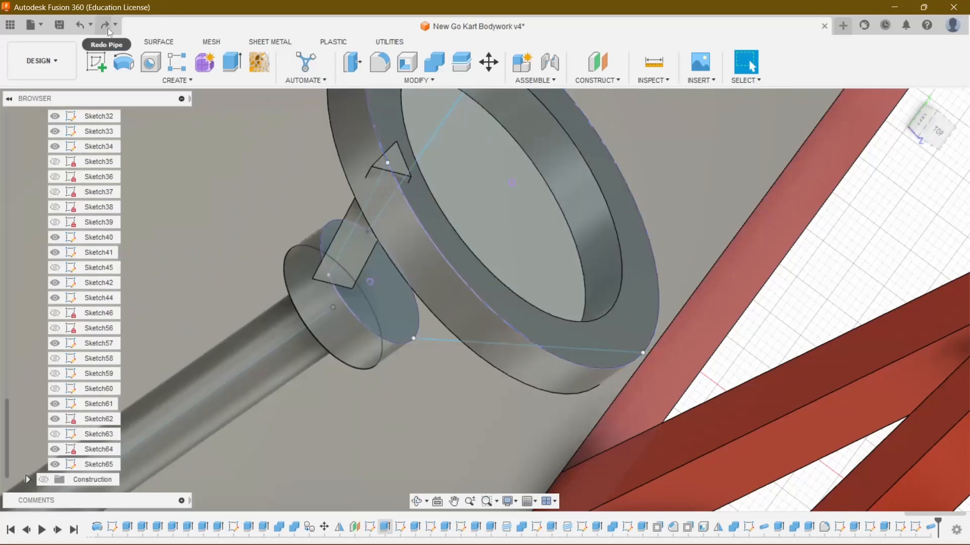
pyautogui.click(106, 26)
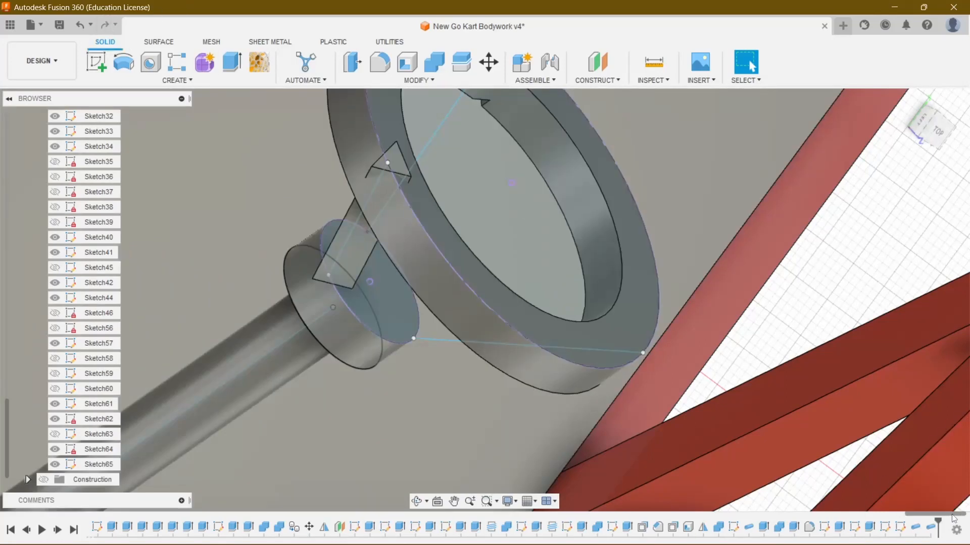
# - Edit the second pipe feature to be a solid, non-hollow New Body instead of a cut
pyautogui.rightClick(934, 529)
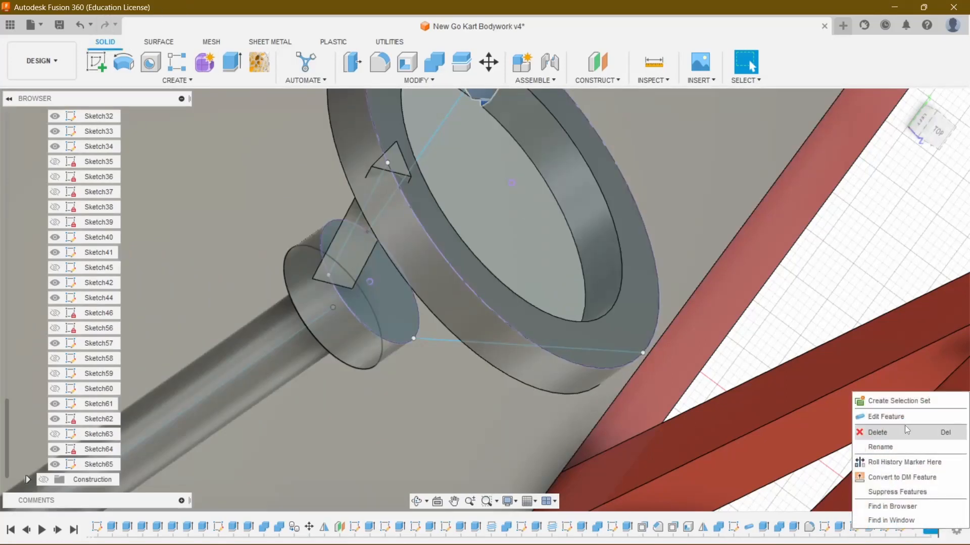
pyautogui.click(889, 433)
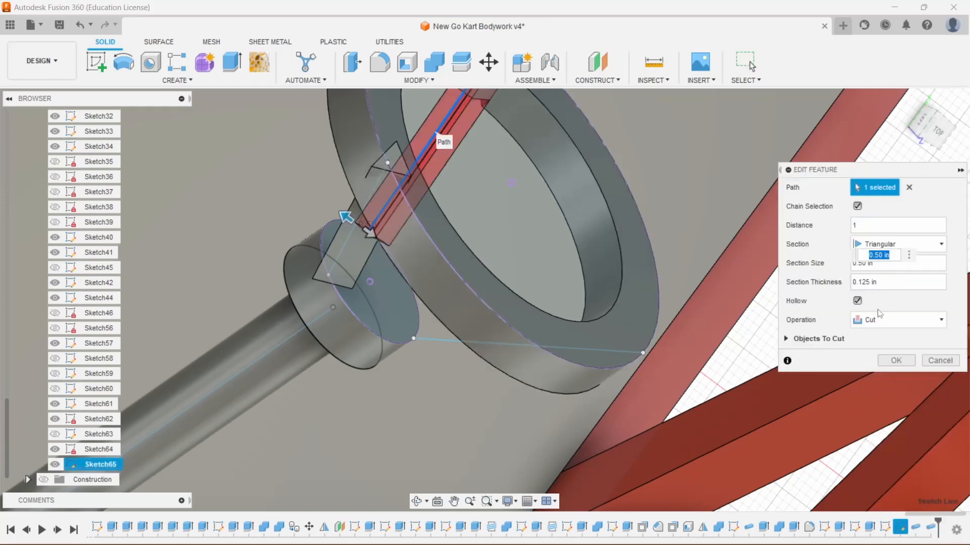
pyautogui.click(867, 321)
pyautogui.click(882, 379)
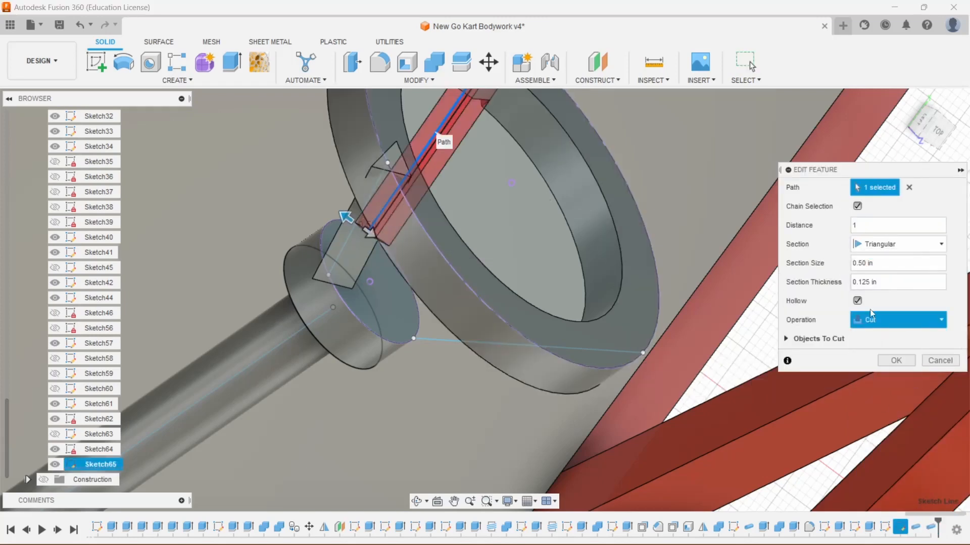
pyautogui.click(857, 300)
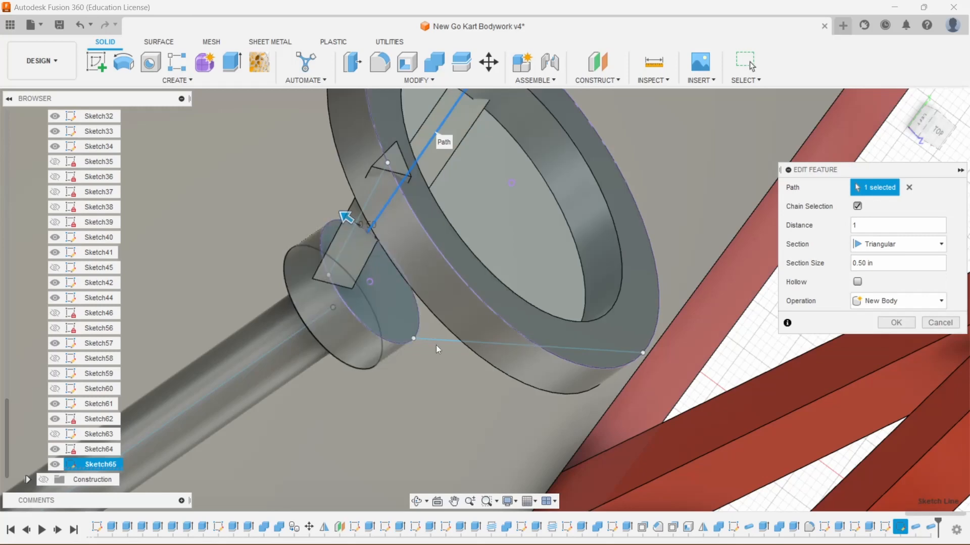
pyautogui.click(896, 322)
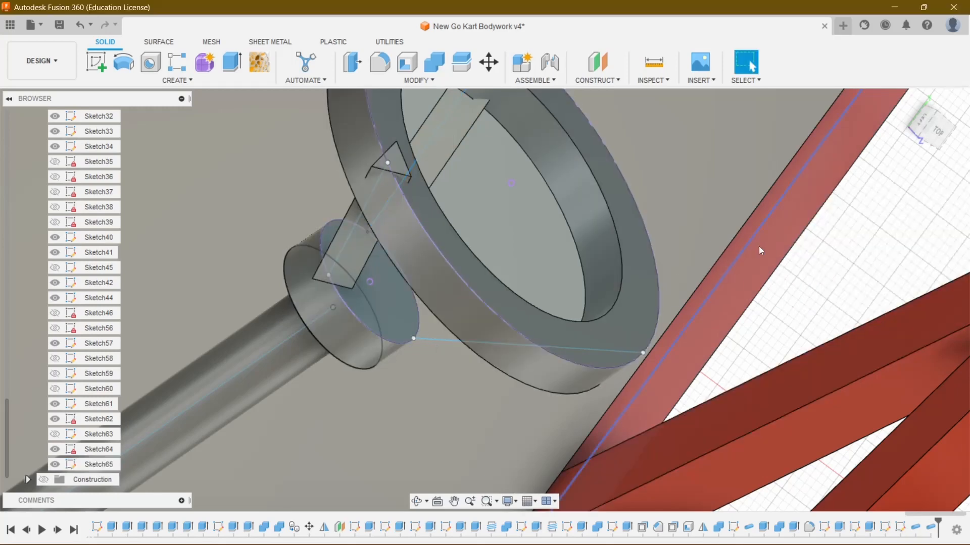
pyautogui.click(906, 100)
pyautogui.scroll(5, 505, 310)
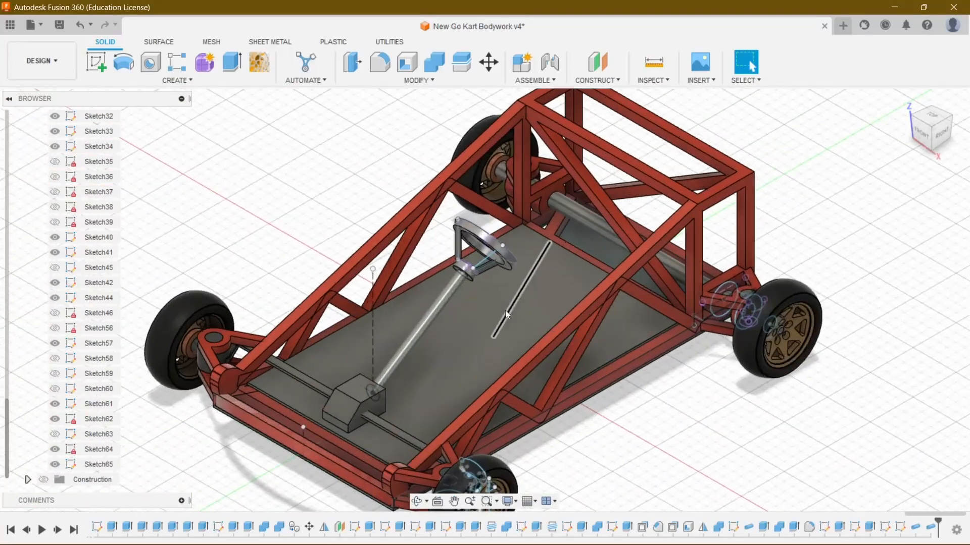
pyautogui.scroll(5, 487, 256)
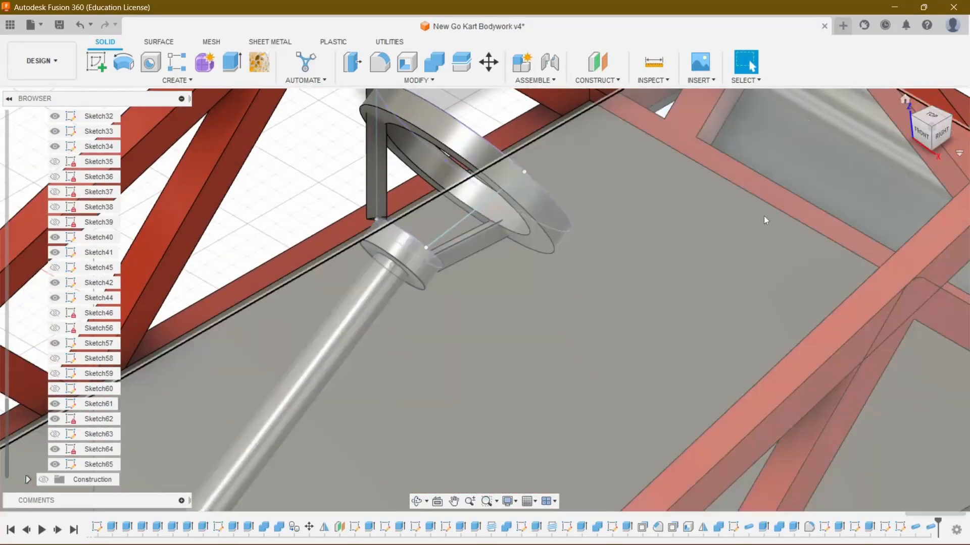
pyautogui.scroll(1, 450, 237)
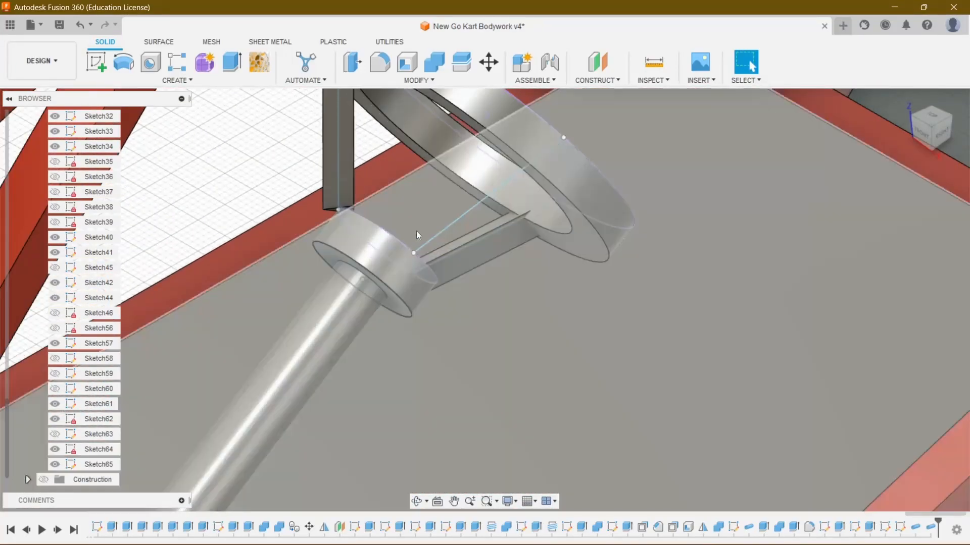
pyautogui.scroll(2, 505, 236)
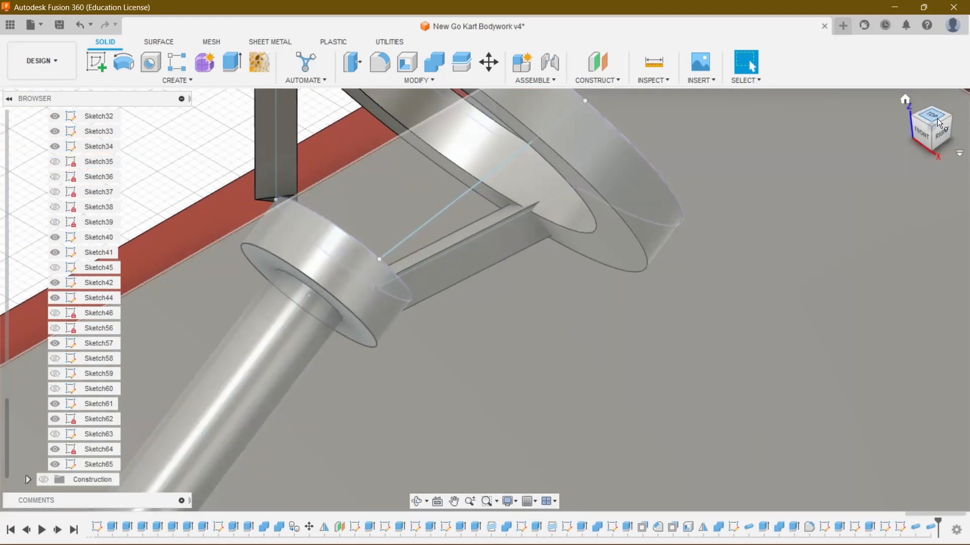
pyautogui.moveTo(937, 123); pyautogui.dragTo(868, 149)
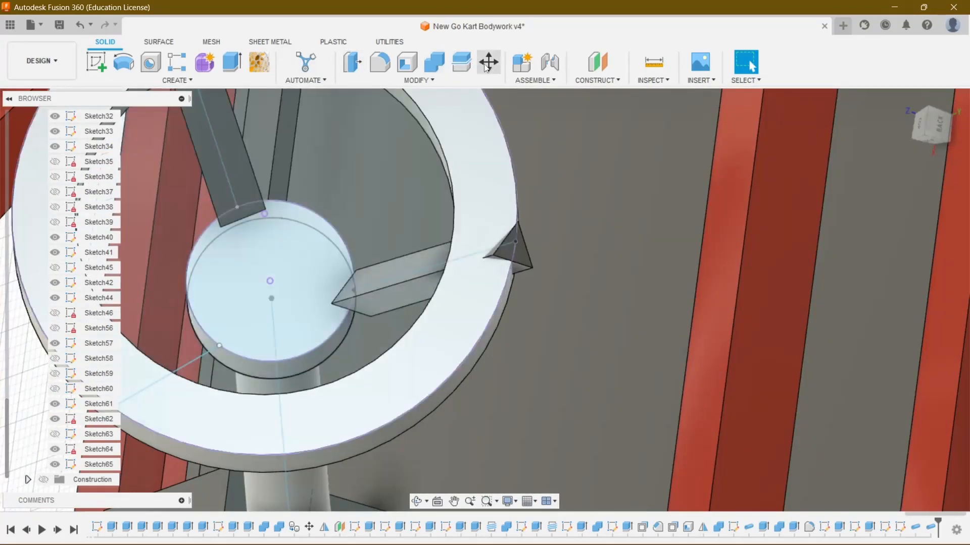
pyautogui.click(486, 65)
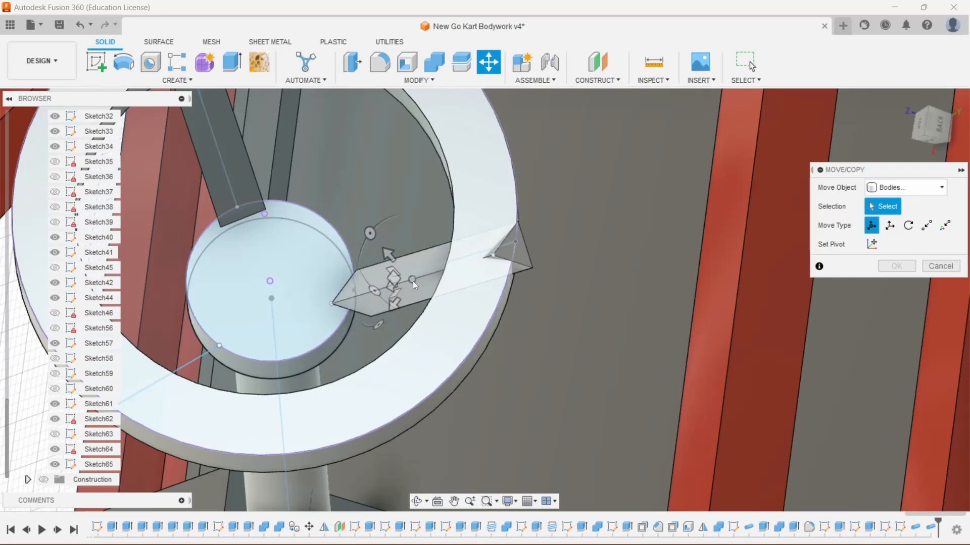
pyautogui.click(414, 281)
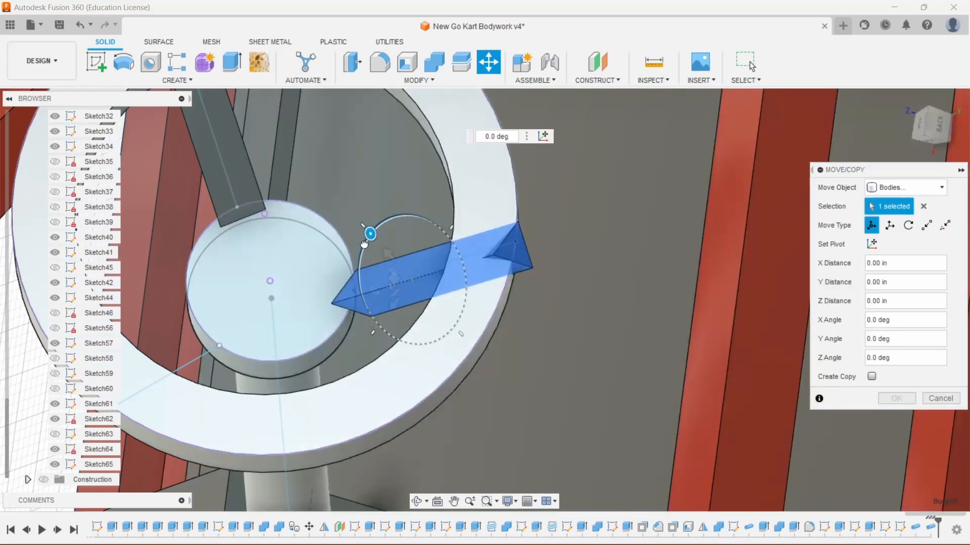
pyautogui.moveTo(368, 230); pyautogui.dragTo(358, 268)
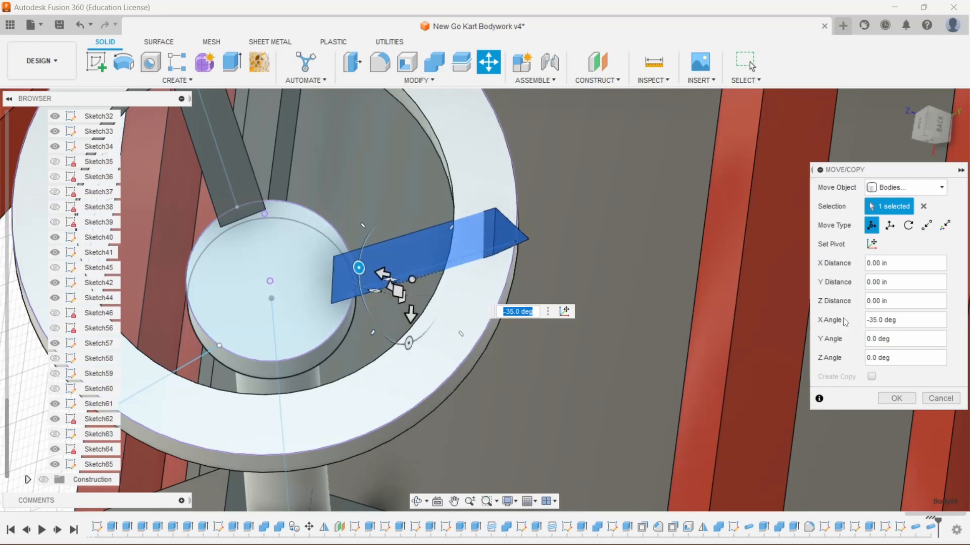
pyautogui.click(939, 399)
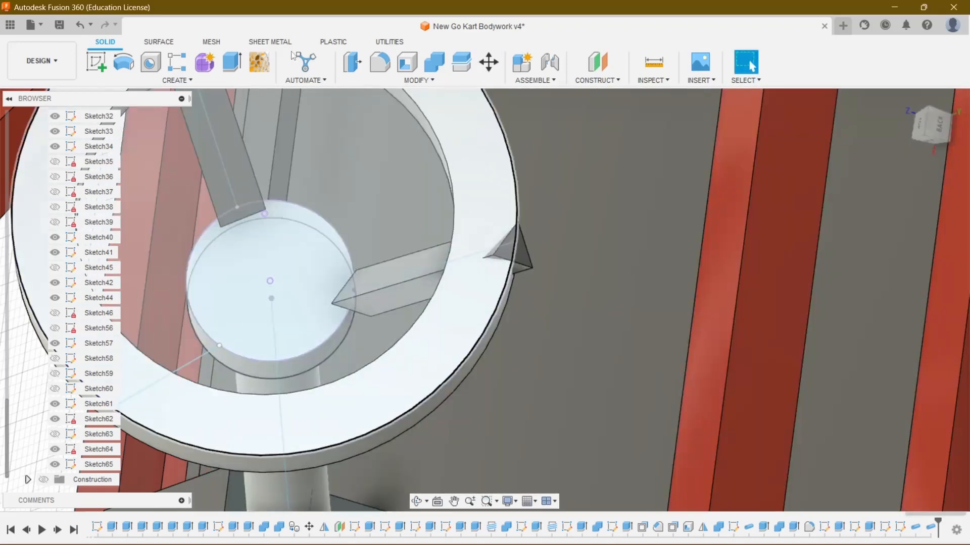
# - Rotate the second triangular spoke body by a Z angle of 270 degrees so a flat side faces the hub
pyautogui.click(489, 62)
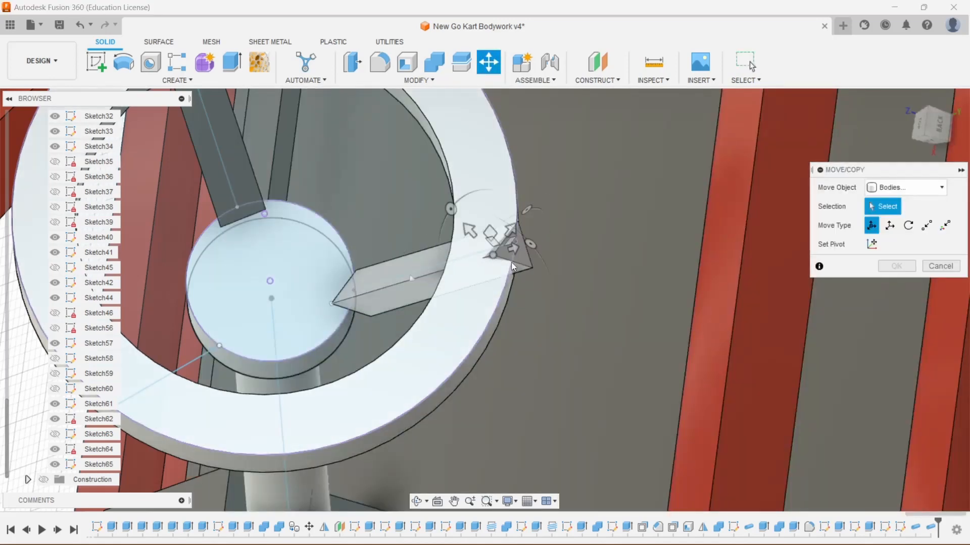
pyautogui.scroll(3, 511, 262)
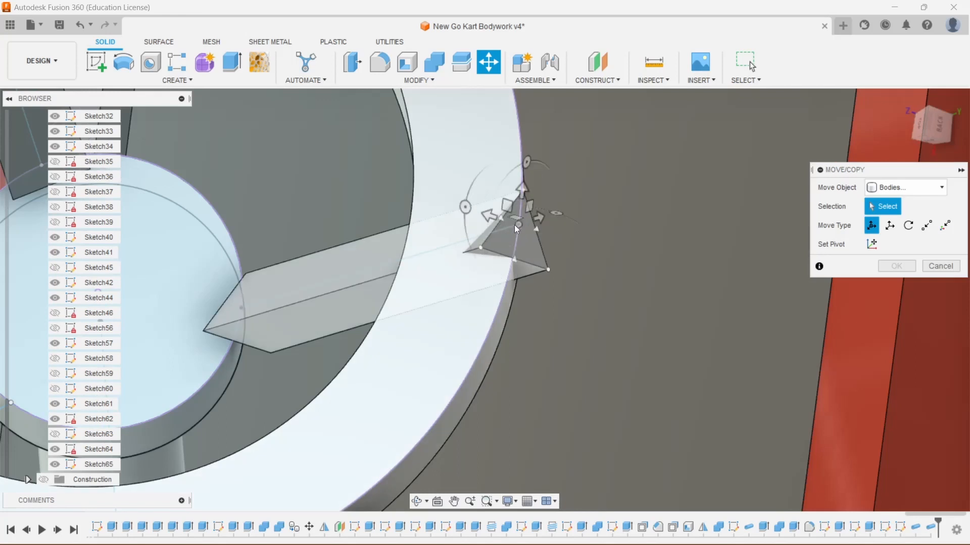
pyautogui.click(514, 225)
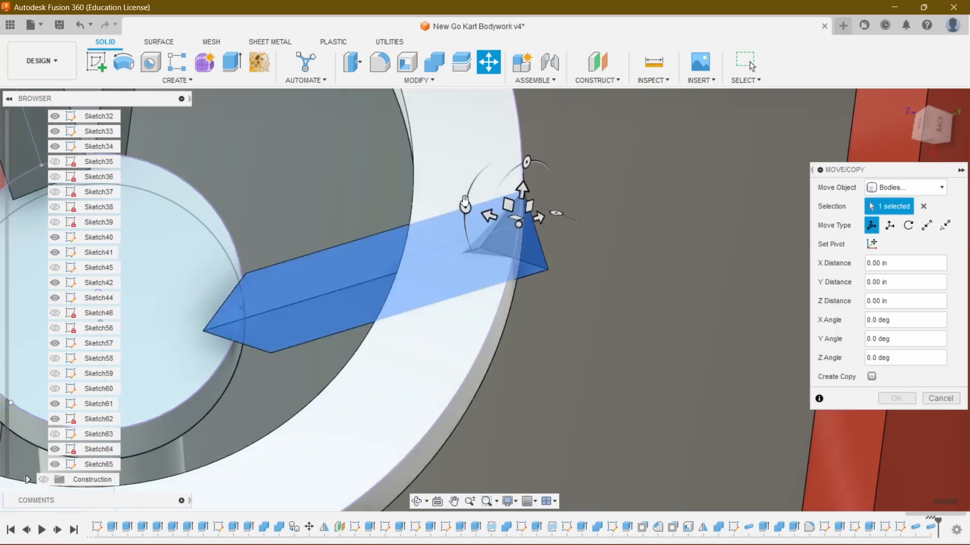
pyautogui.moveTo(465, 207); pyautogui.dragTo(503, 319)
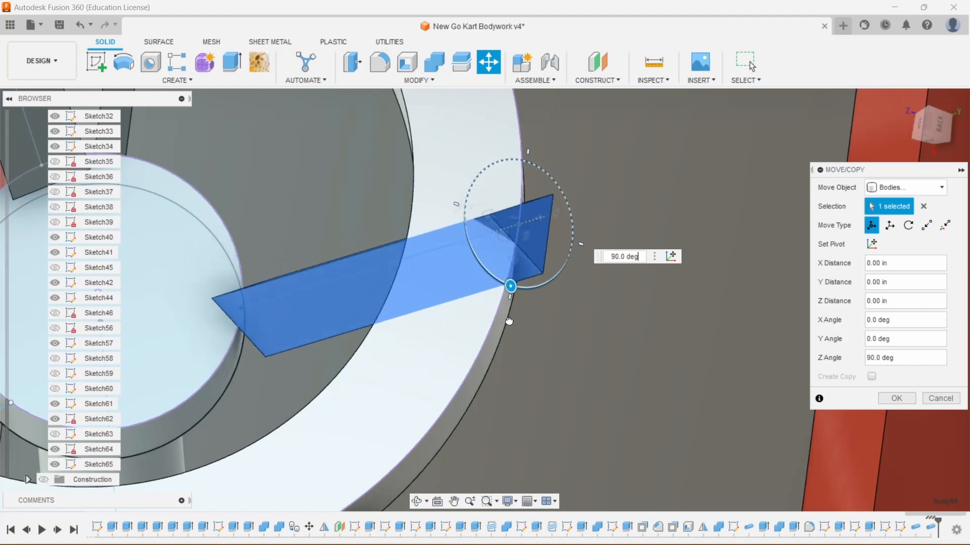
pyautogui.moveTo(509, 321); pyautogui.dragTo(526, 174)
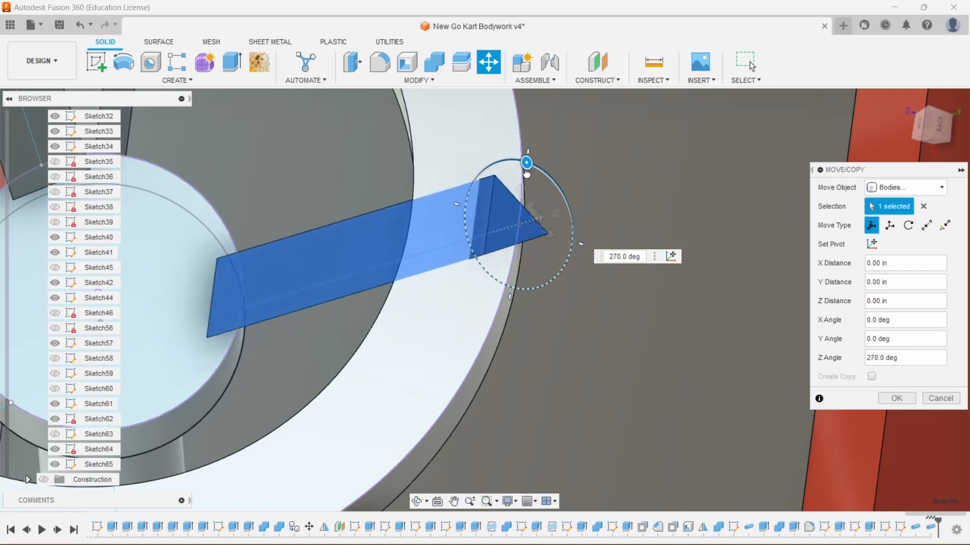
pyautogui.scroll(-3, 616, 206)
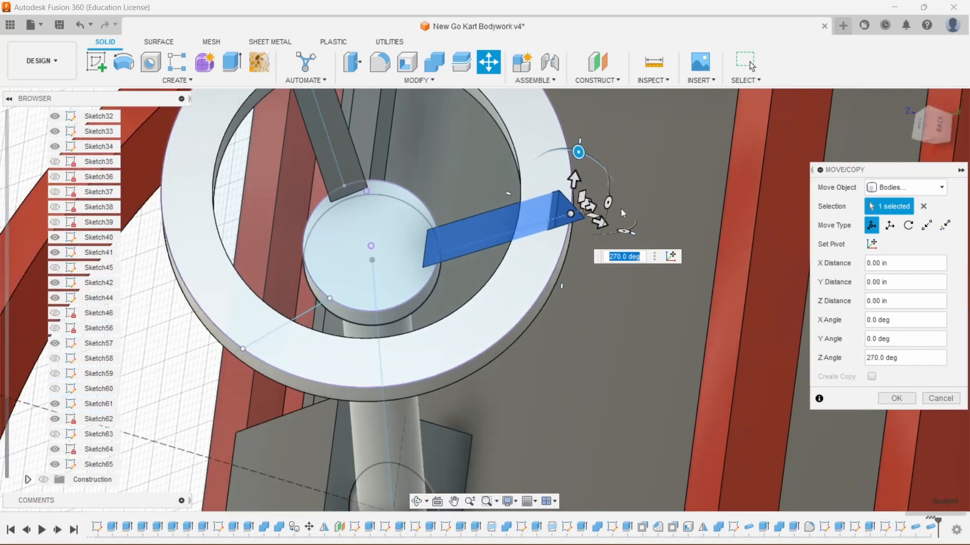
pyautogui.click(893, 399)
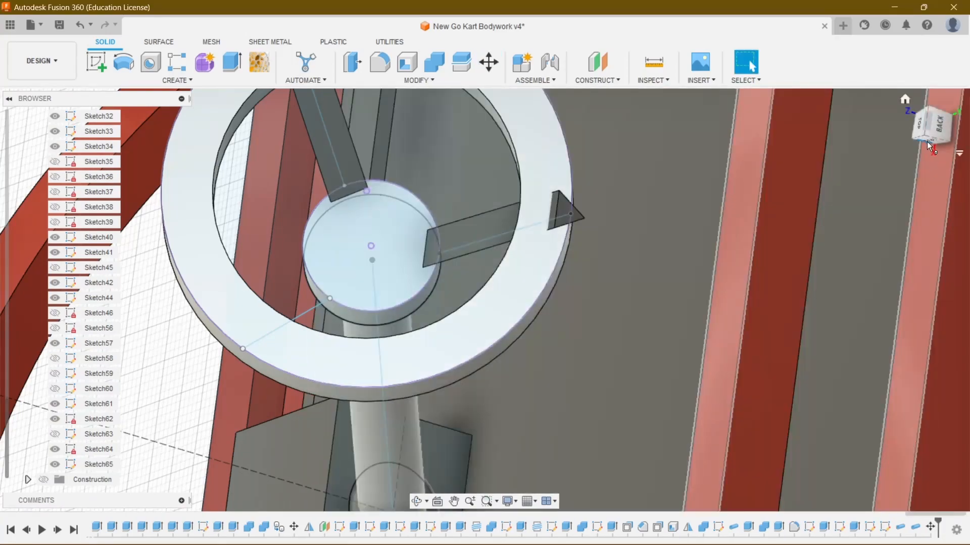
# - Create a third solid triangular Pipe with a 0.50 in section along the remaining patterned line as a New Body
pyautogui.moveTo(926, 142)
pyautogui.mouseDown()
pyautogui.moveTo(941, 124)
pyautogui.moveTo(916, 115)
pyautogui.moveTo(941, 119)
pyautogui.moveTo(930, 132)
pyautogui.moveTo(930, 118)
pyautogui.mouseUp()
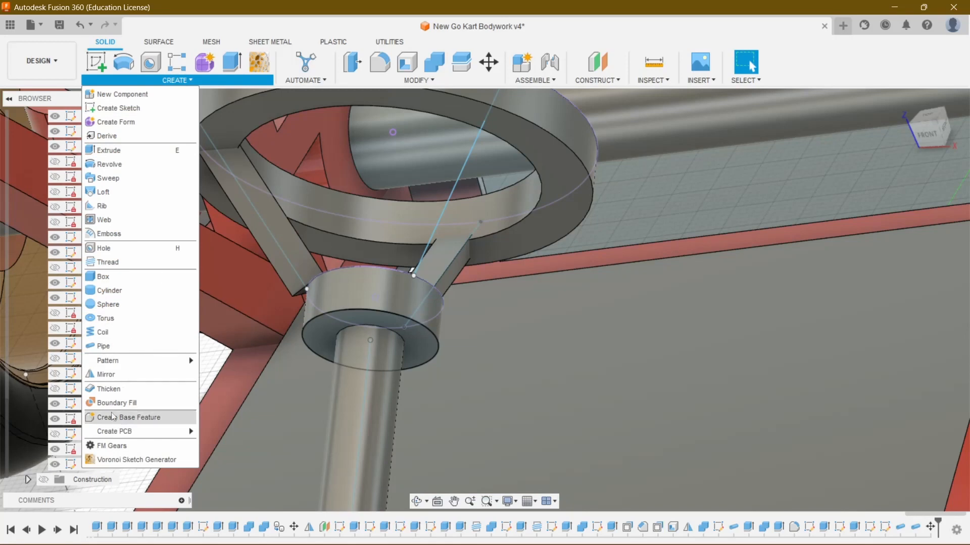
pyautogui.click(457, 178)
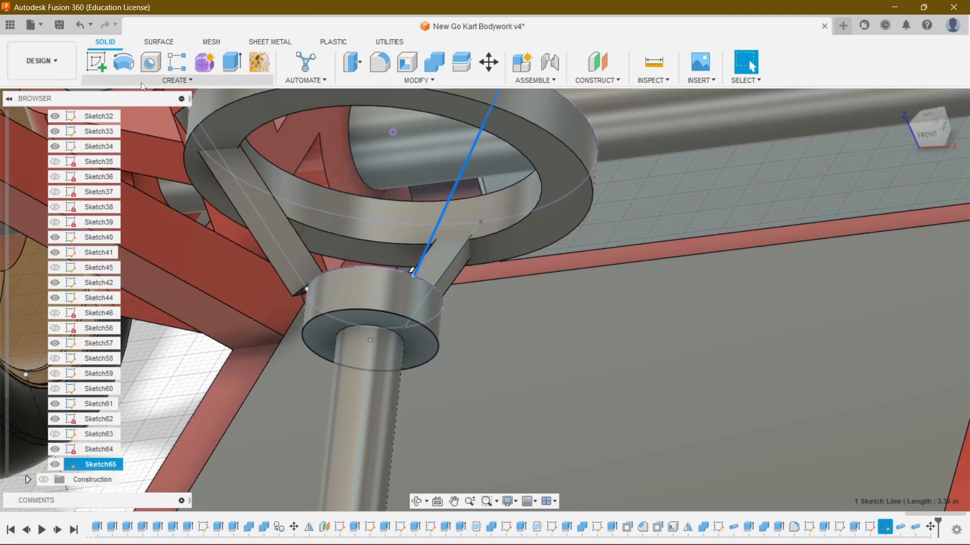
pyautogui.click(174, 80)
pyautogui.click(131, 350)
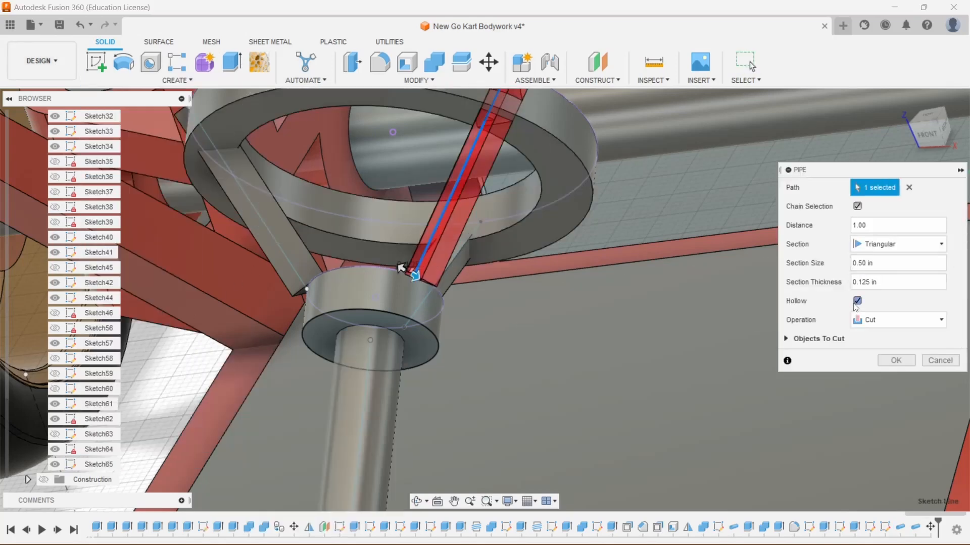
pyautogui.click(857, 302)
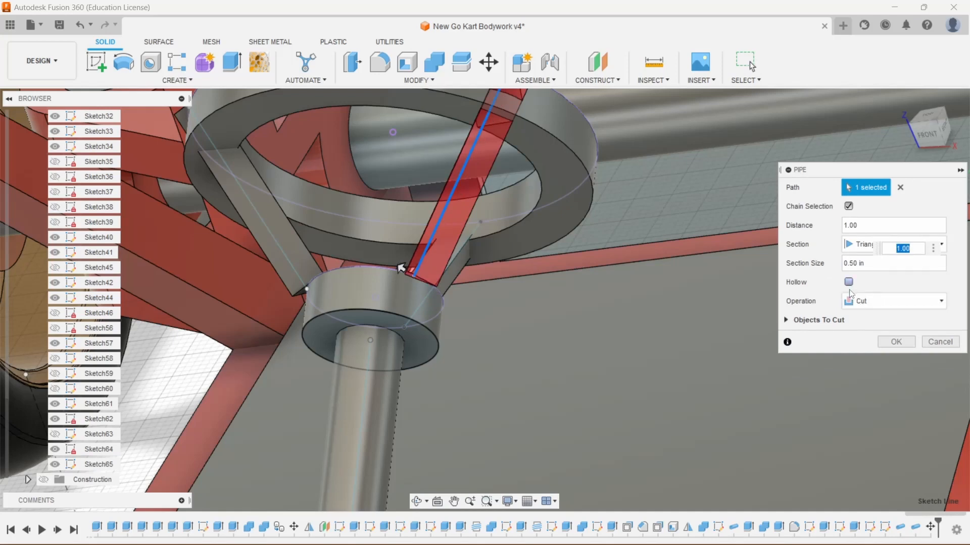
pyautogui.click(848, 303)
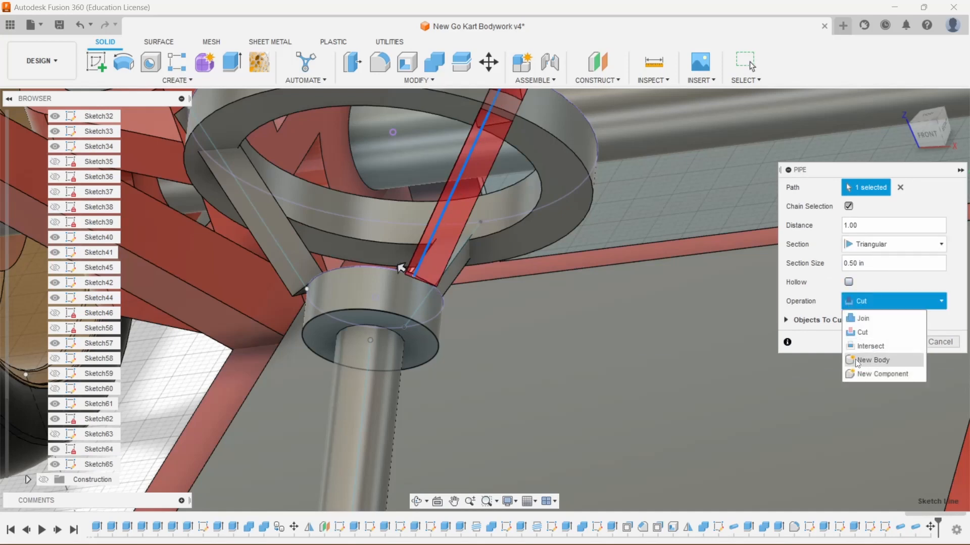
pyautogui.click(861, 358)
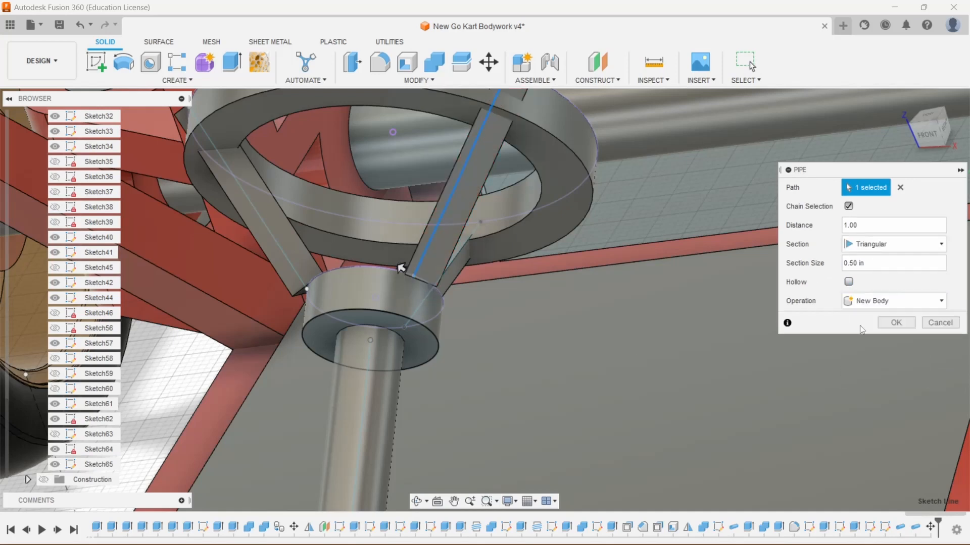
pyautogui.click(896, 323)
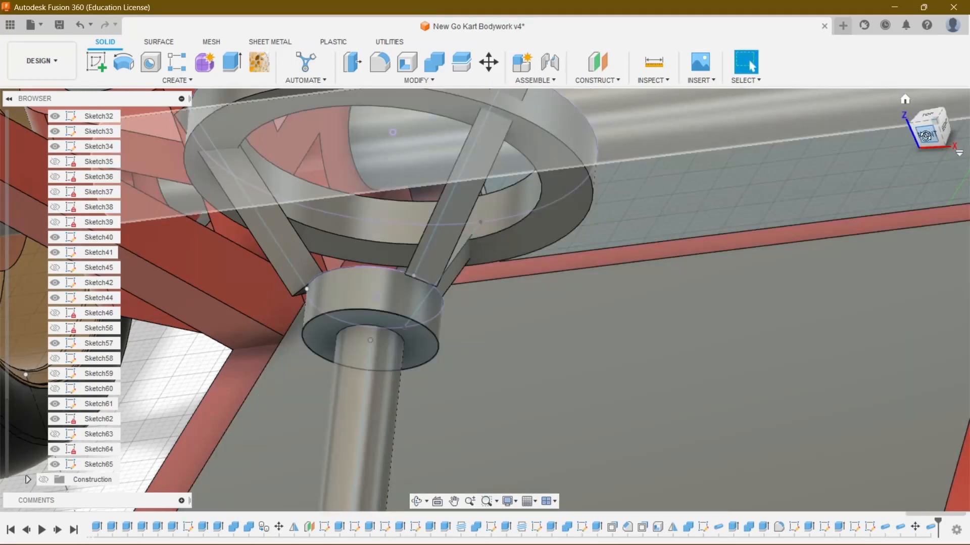
# - Rotate the third triangular spoke body about its own axis by a Z angle of 270 degrees
pyautogui.moveTo(926, 135)
pyautogui.mouseDown()
pyautogui.moveTo(906, 184)
pyautogui.moveTo(933, 119)
pyautogui.mouseUp()
pyautogui.scroll(3, 463, 167)
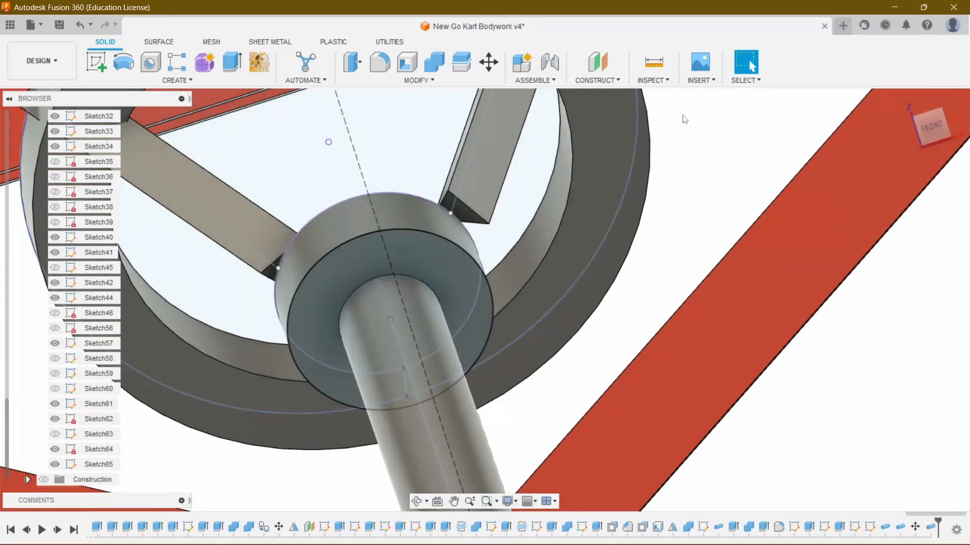
pyautogui.moveTo(938, 124)
pyautogui.mouseDown()
pyautogui.moveTo(909, 177)
pyautogui.moveTo(927, 126)
pyautogui.mouseUp()
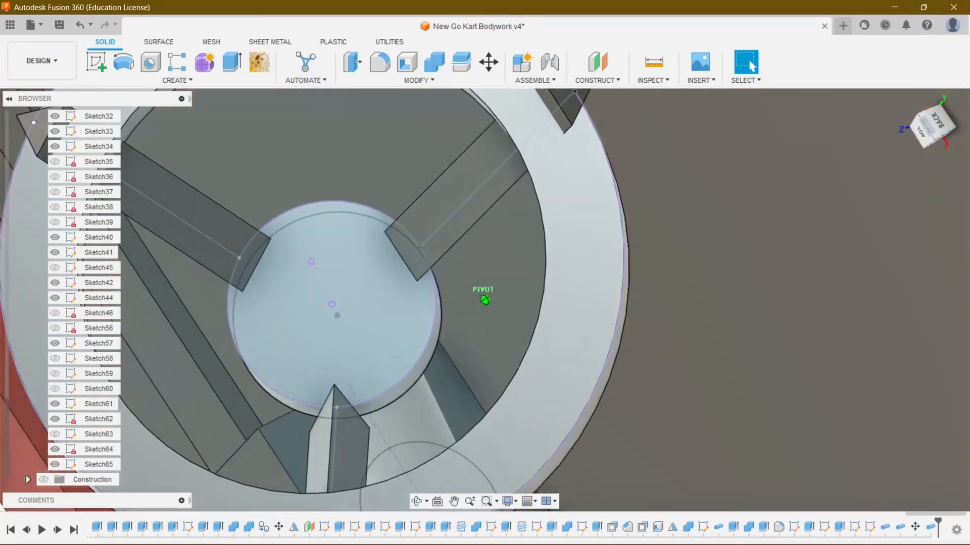
pyautogui.keyDown('shift'); pyautogui.moveTo(478, 298); pyautogui.dragTo(468, 172, button='middle'); pyautogui.keyUp('shift')
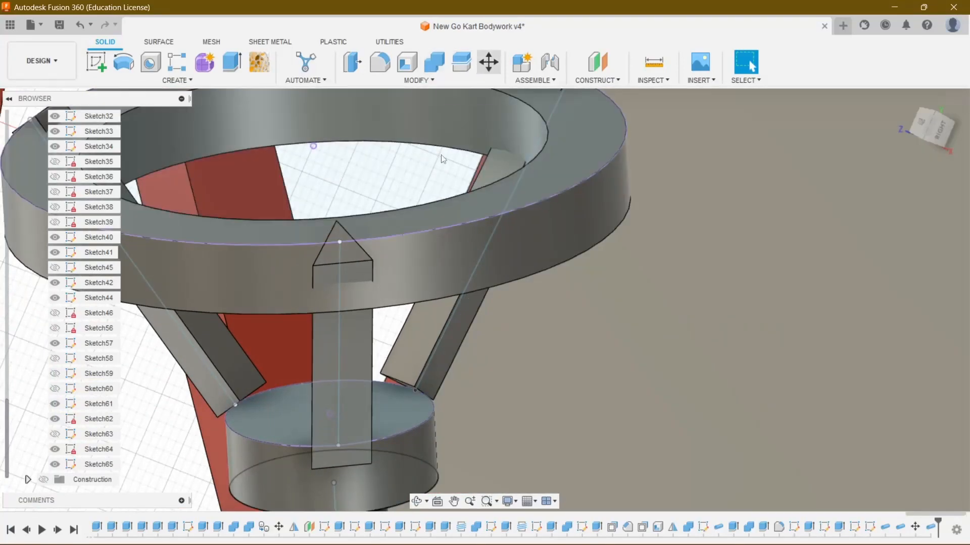
pyautogui.press('m')
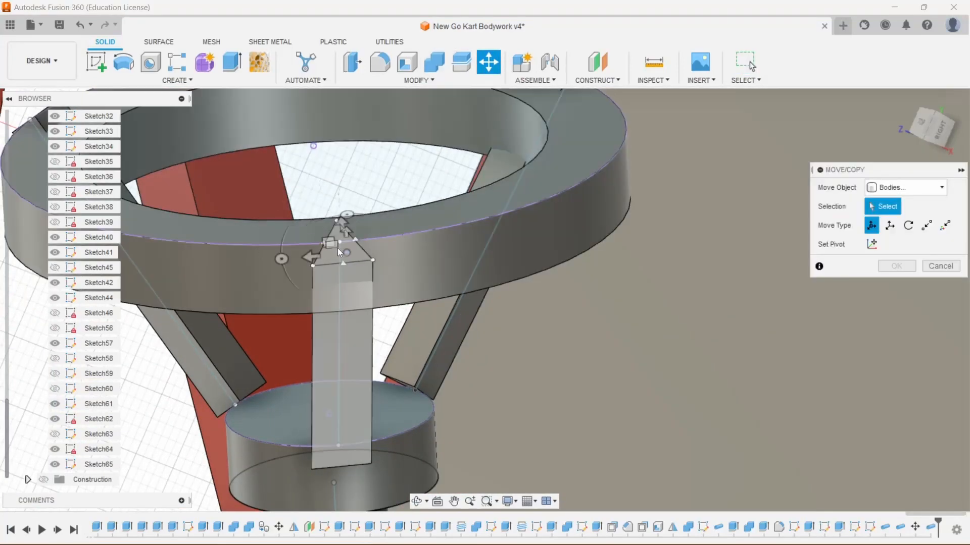
pyautogui.scroll(3, 341, 252)
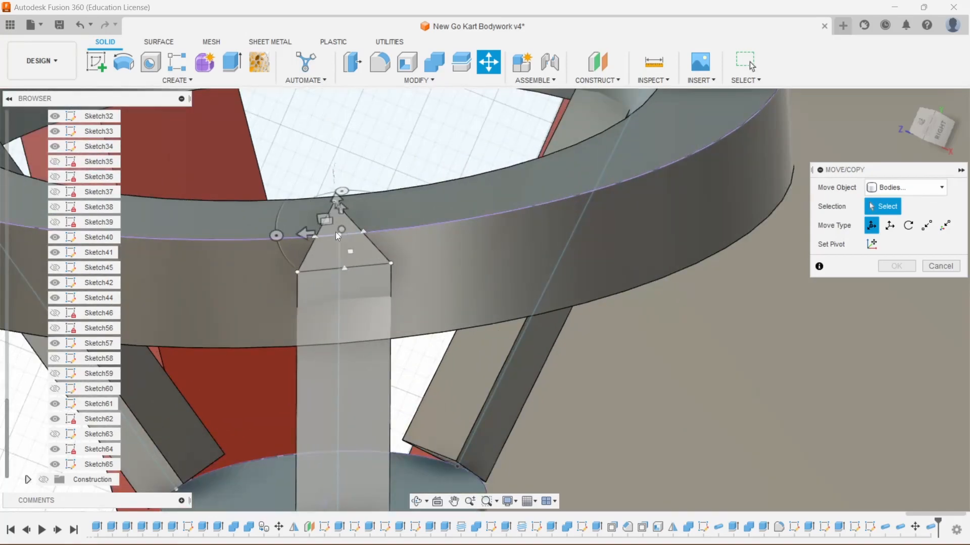
pyautogui.click(337, 235)
pyautogui.click(339, 236)
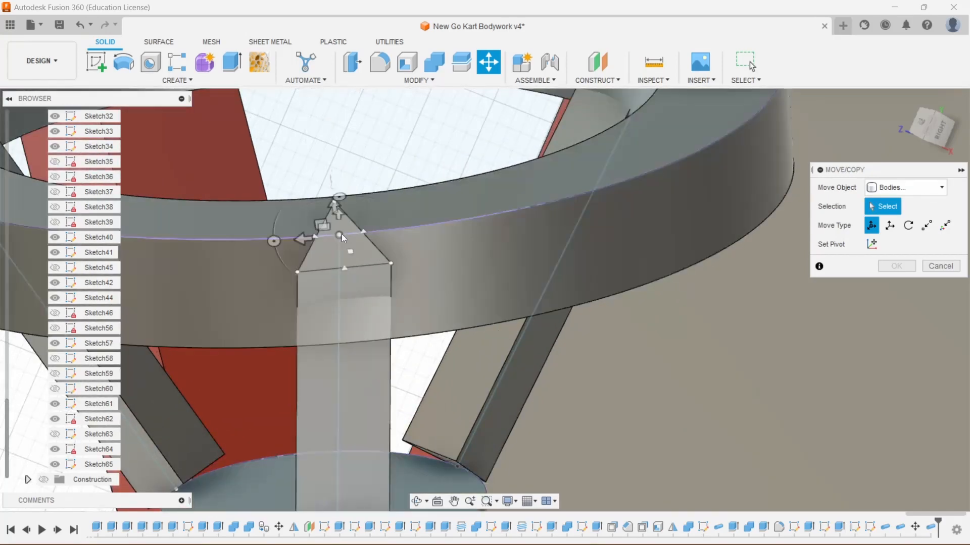
pyautogui.click(342, 233)
pyautogui.click(343, 232)
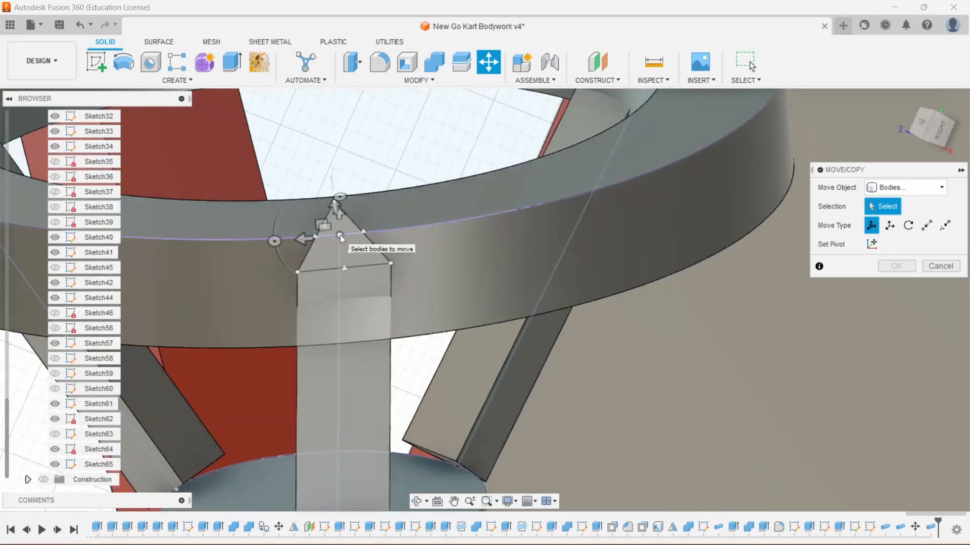
pyautogui.click(340, 235)
pyautogui.click(275, 243)
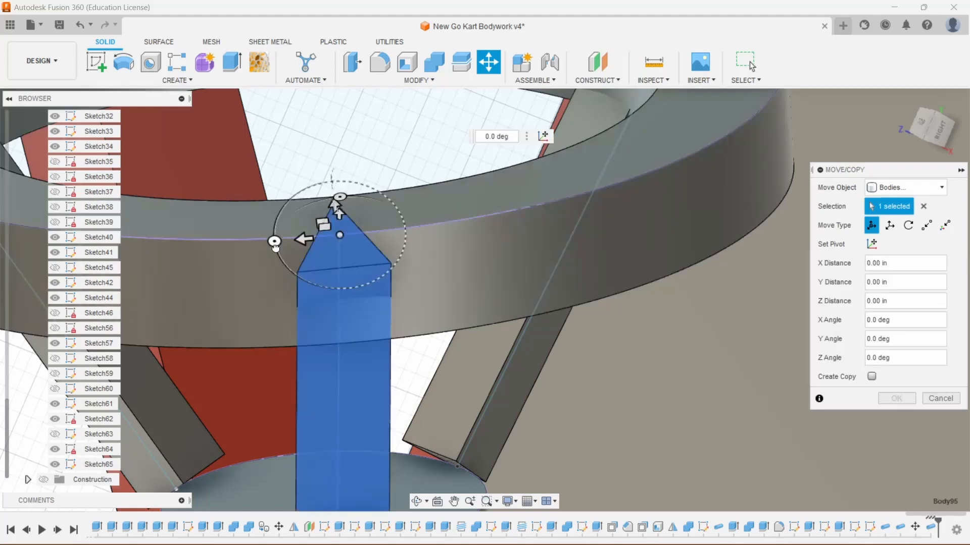
pyautogui.moveTo(275, 243); pyautogui.dragTo(335, 194)
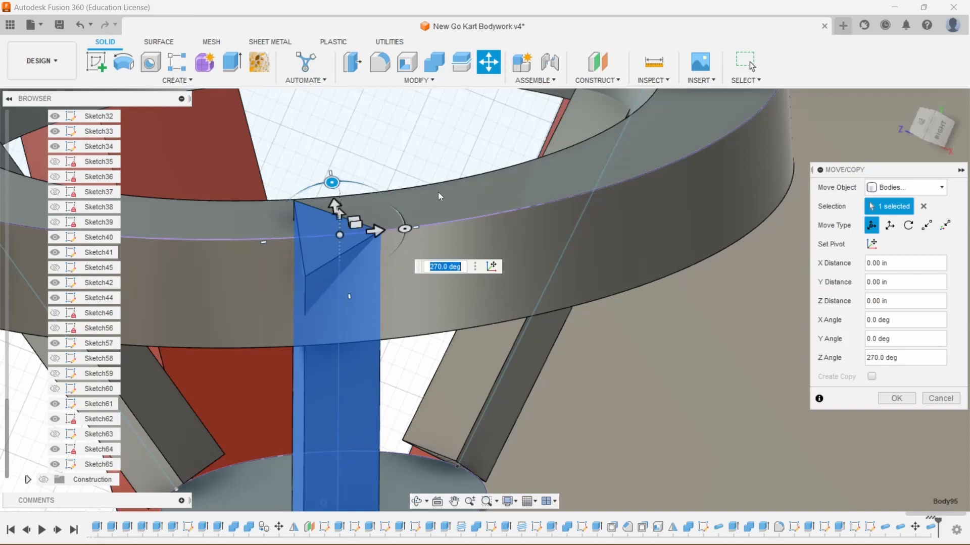
# - Adjust the third spoke's rotation to a Z angle of 290 degrees and apply the move
pyautogui.scroll(-2, 440, 209)
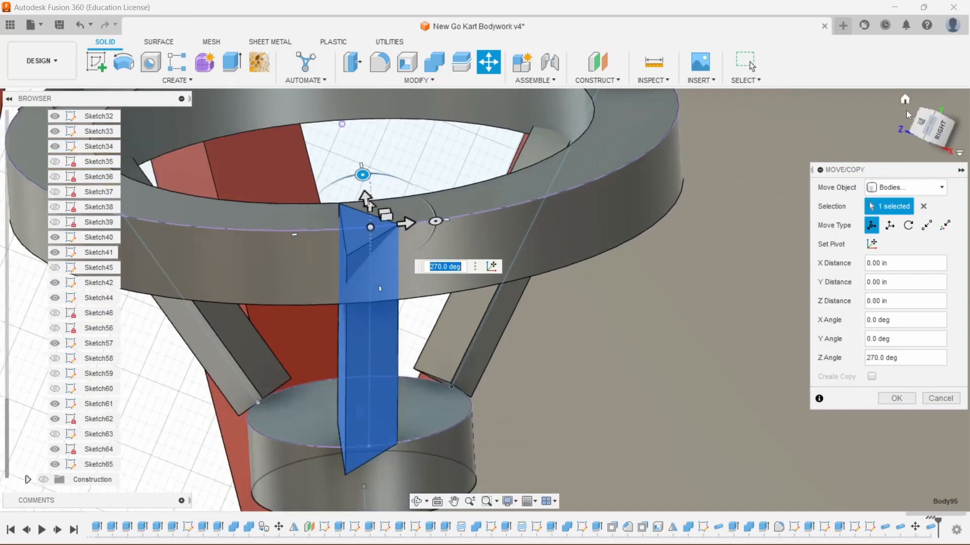
pyautogui.click(904, 100)
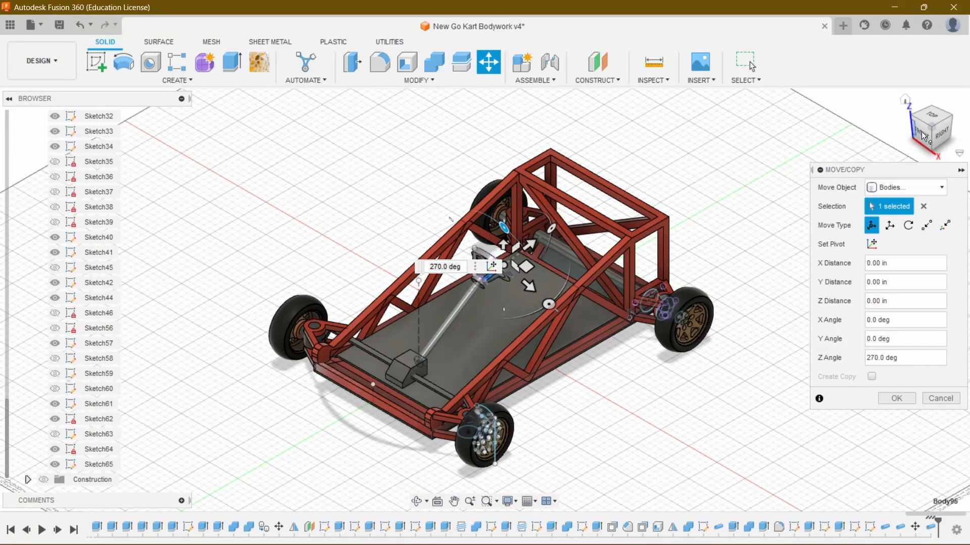
pyautogui.keyDown('shift'); pyautogui.moveTo(911, 149); pyautogui.dragTo(844, 197, button='middle'); pyautogui.keyUp('shift')
pyautogui.scroll(3, 475, 308)
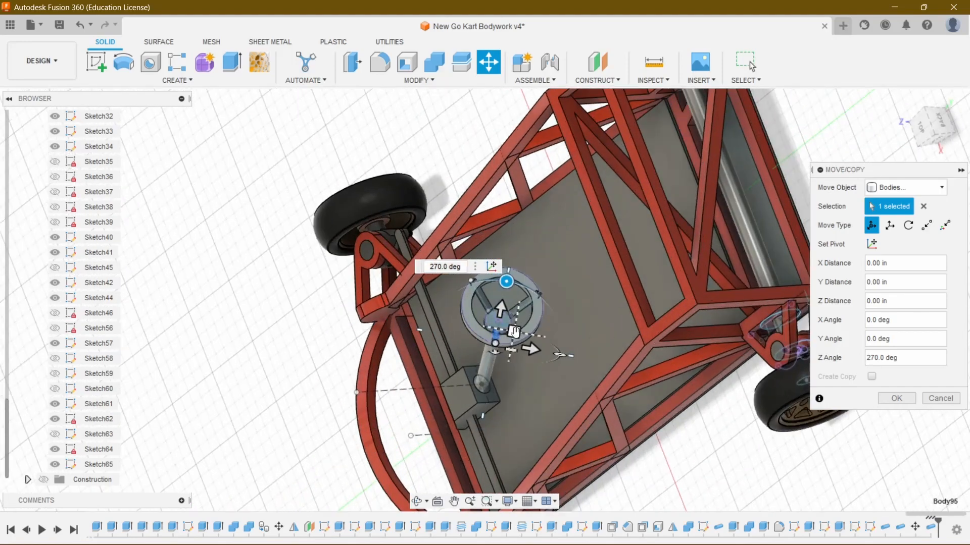
pyautogui.scroll(5, 503, 358)
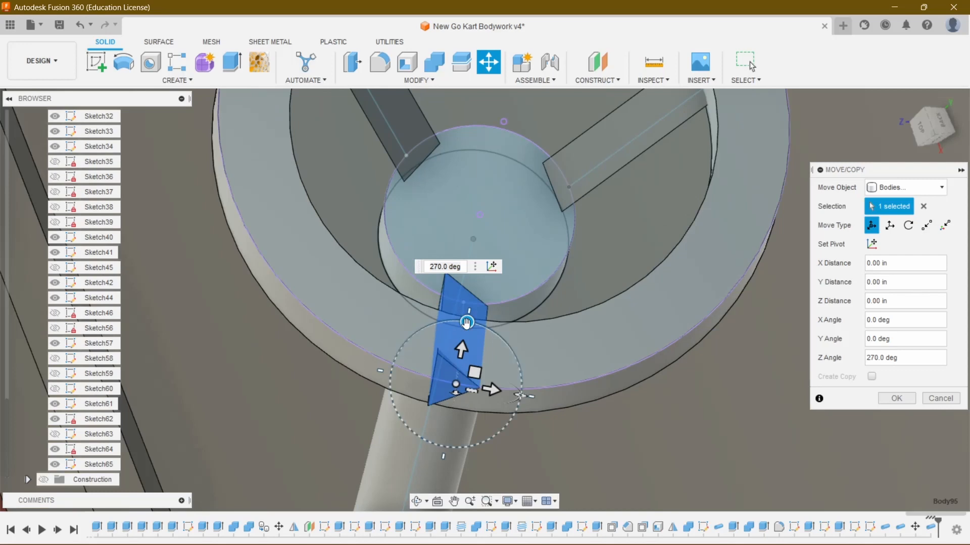
pyautogui.moveTo(466, 324); pyautogui.dragTo(463, 322)
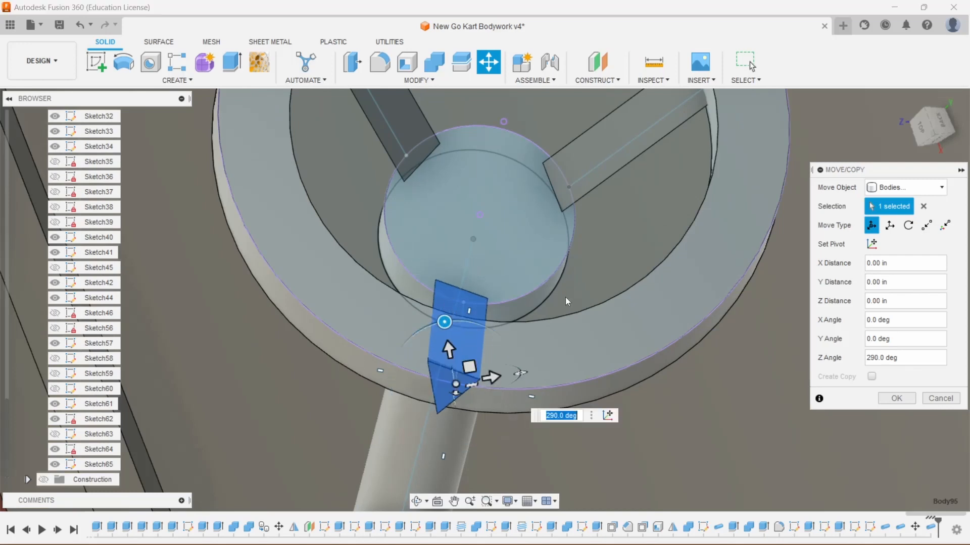
pyautogui.scroll(-2, 608, 246)
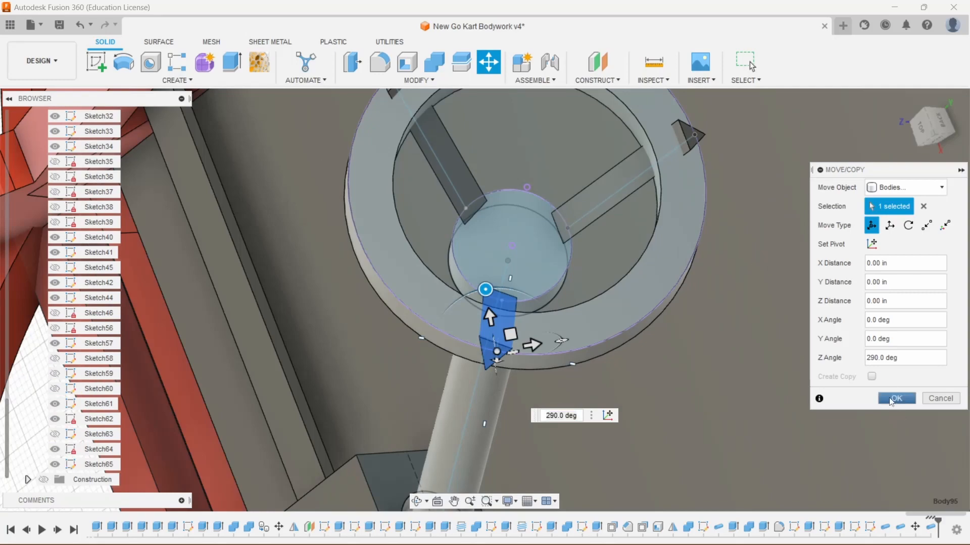
pyautogui.click(895, 399)
pyautogui.click(928, 124)
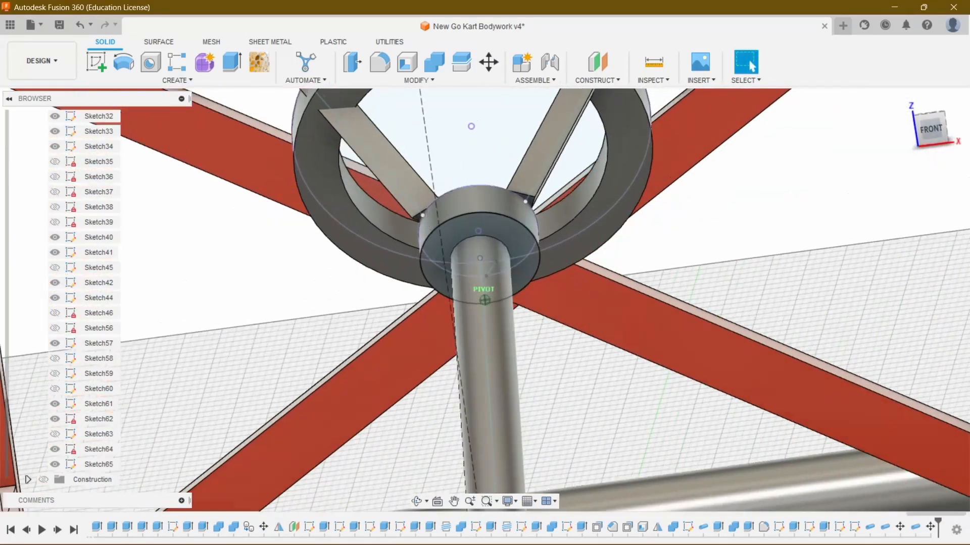
pyautogui.keyDown('shift'); pyautogui.moveTo(484, 300); pyautogui.dragTo(614, 236, button='middle'); pyautogui.keyUp('shift')
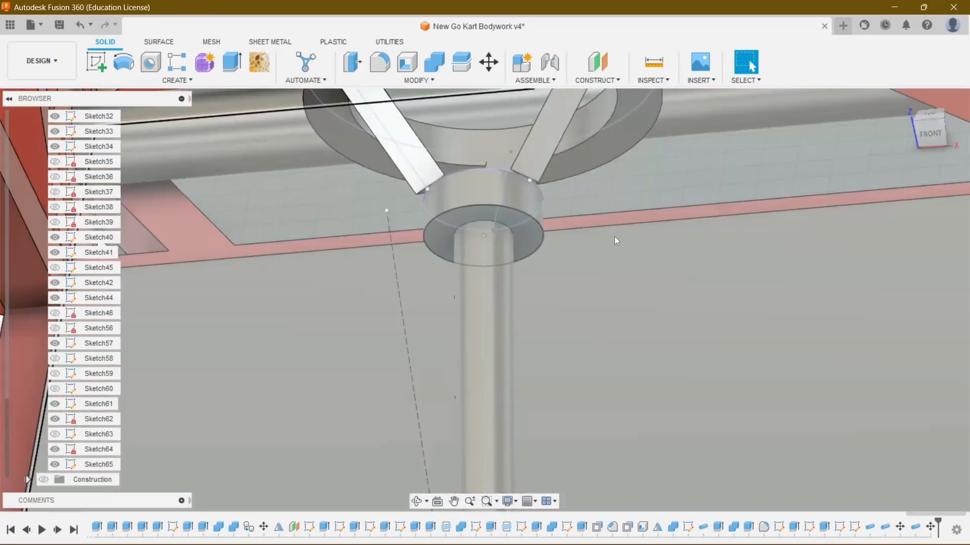
pyautogui.scroll(3, 513, 196)
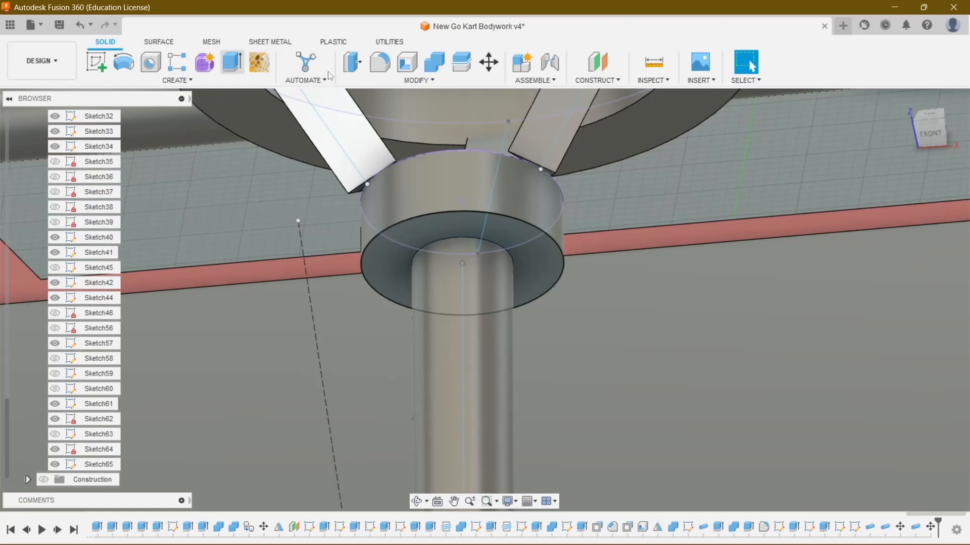
pyautogui.scroll(3, 503, 167)
pyautogui.moveTo(928, 126); pyautogui.dragTo(935, 112)
pyautogui.scroll(-4, 699, 205)
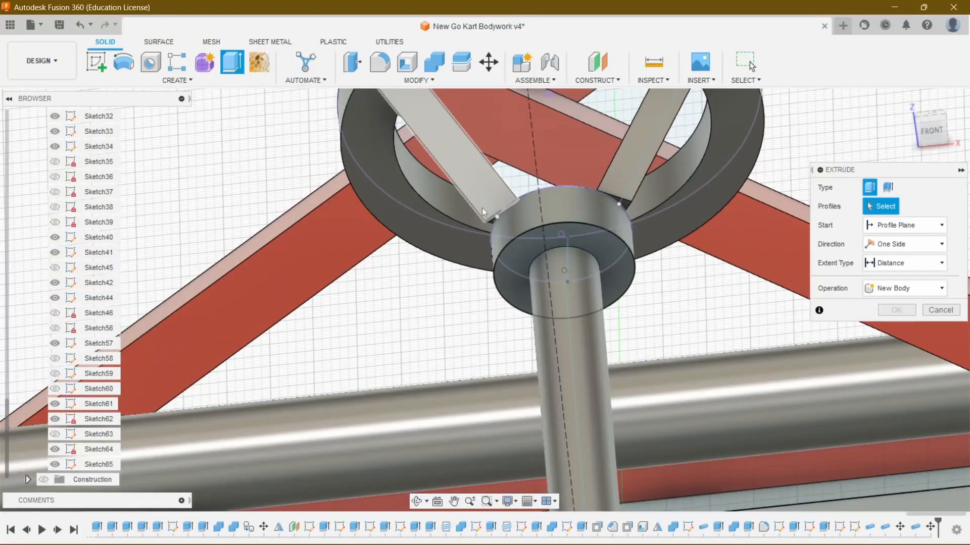
pyautogui.scroll(-5, 601, 276)
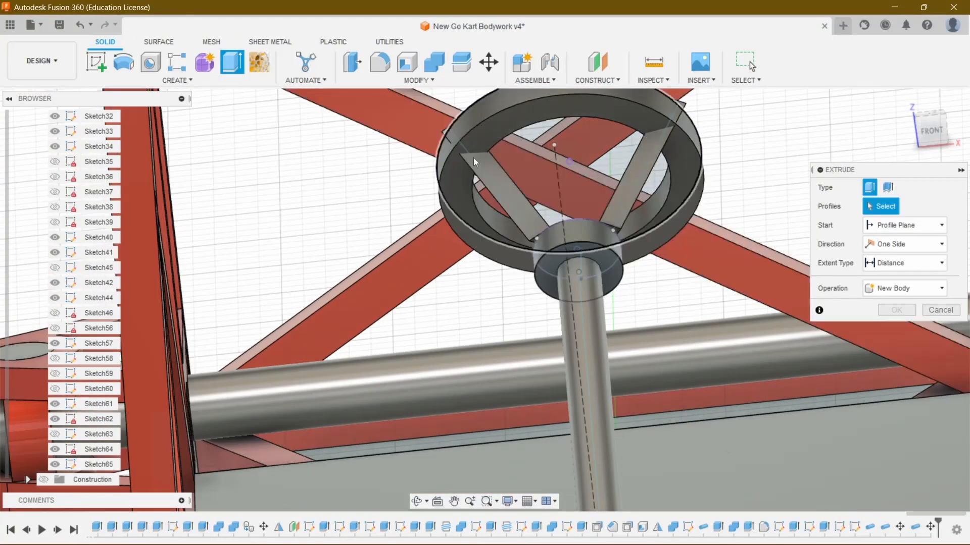
pyautogui.scroll(5, 619, 202)
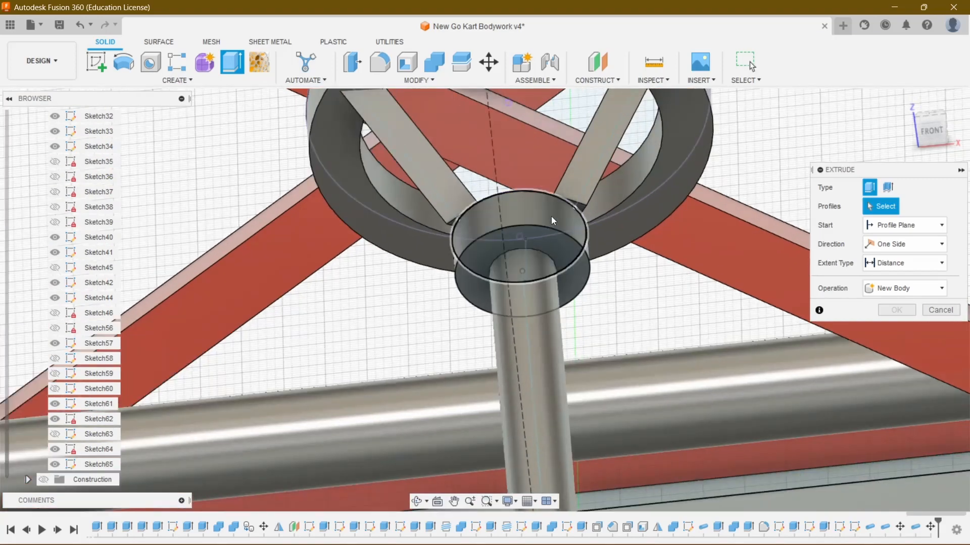
pyautogui.scroll(3, 611, 201)
pyautogui.click(601, 200)
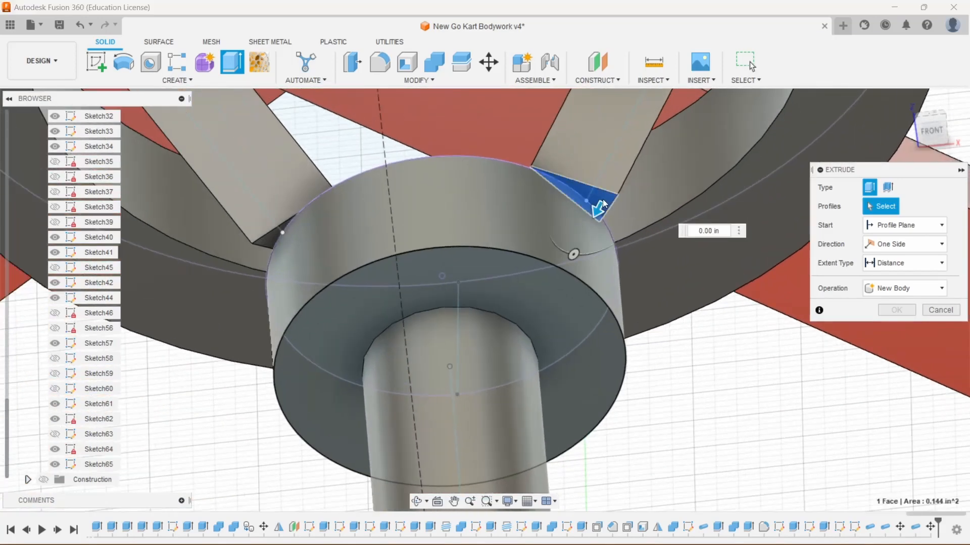
pyautogui.moveTo(598, 207); pyautogui.dragTo(550, 277)
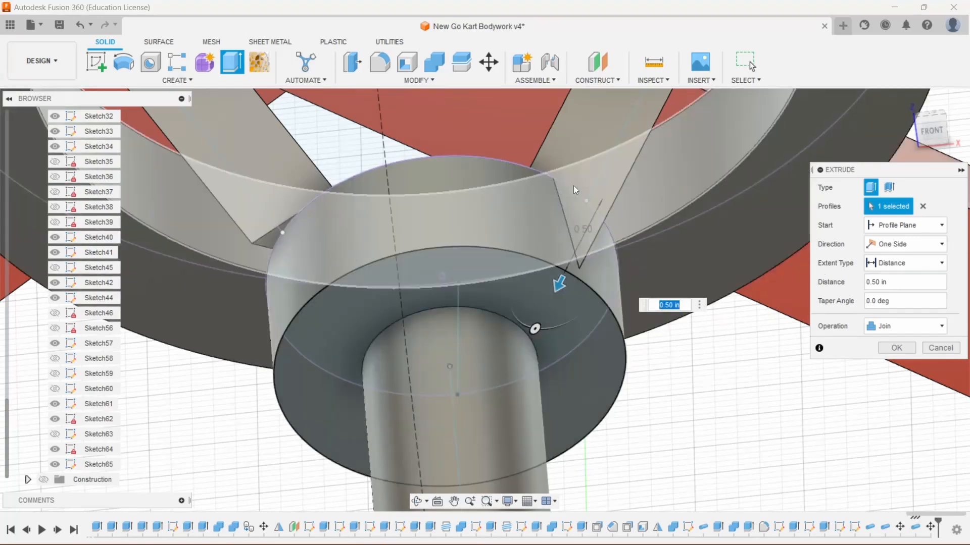
pyautogui.scroll(-5, 574, 186)
pyautogui.scroll(-5, 570, 183)
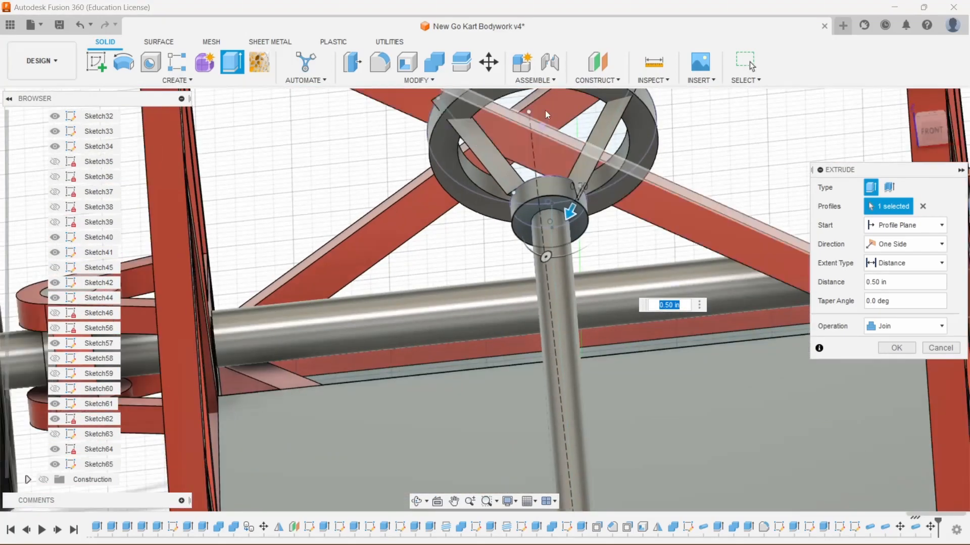
pyautogui.scroll(6, 609, 195)
pyautogui.scroll(4, 581, 238)
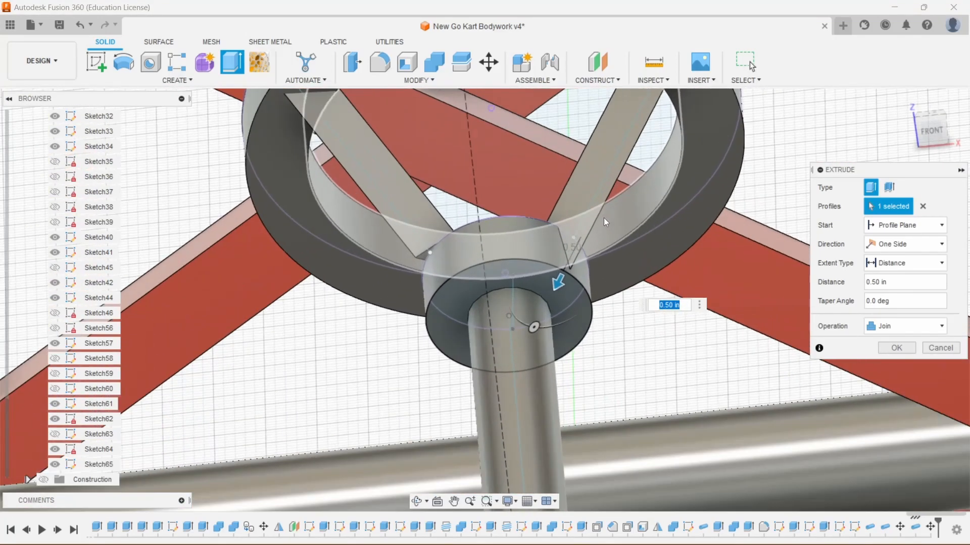
pyautogui.scroll(-3, 561, 265)
pyautogui.scroll(6, 561, 265)
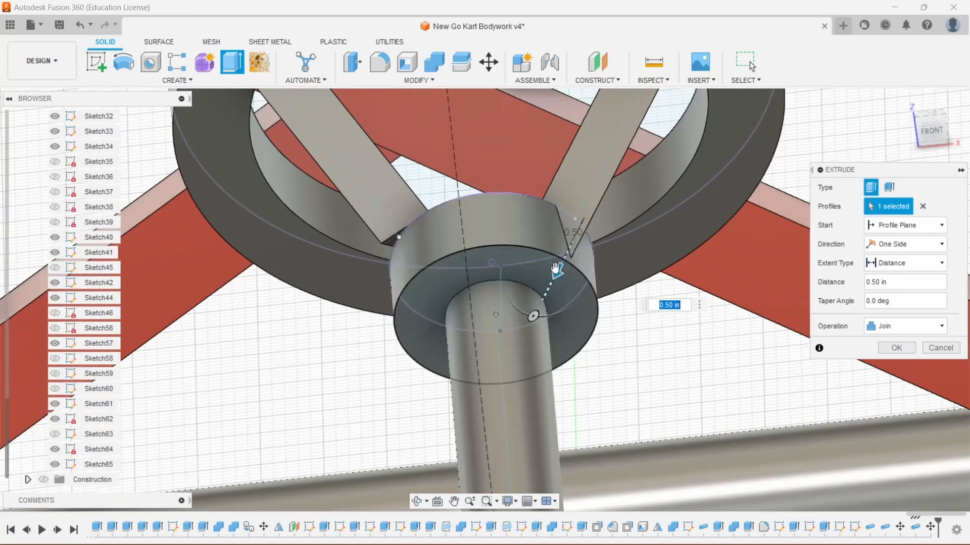
pyautogui.moveTo(556, 272); pyautogui.dragTo(556, 272)
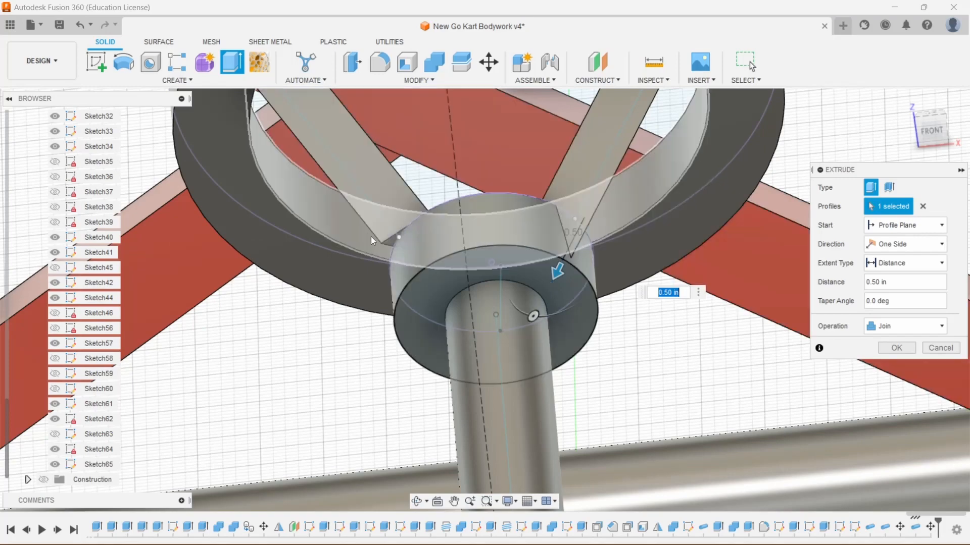
pyautogui.scroll(3, 379, 245)
pyautogui.click(399, 231)
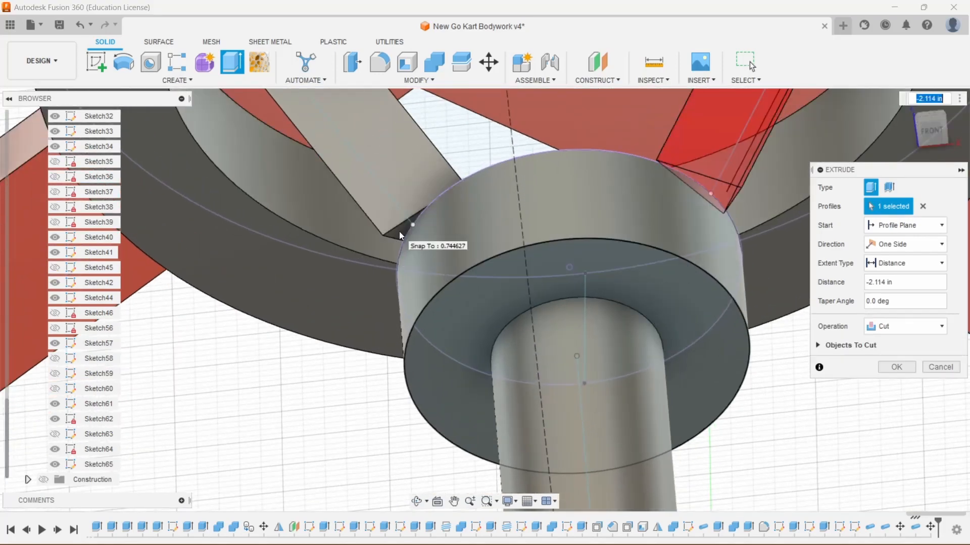
pyautogui.click(936, 368)
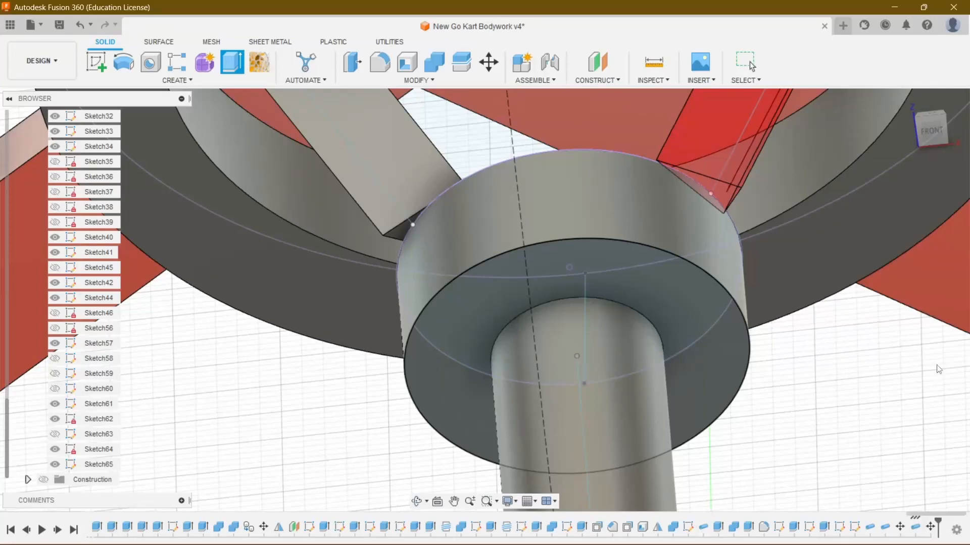
pyautogui.click(353, 63)
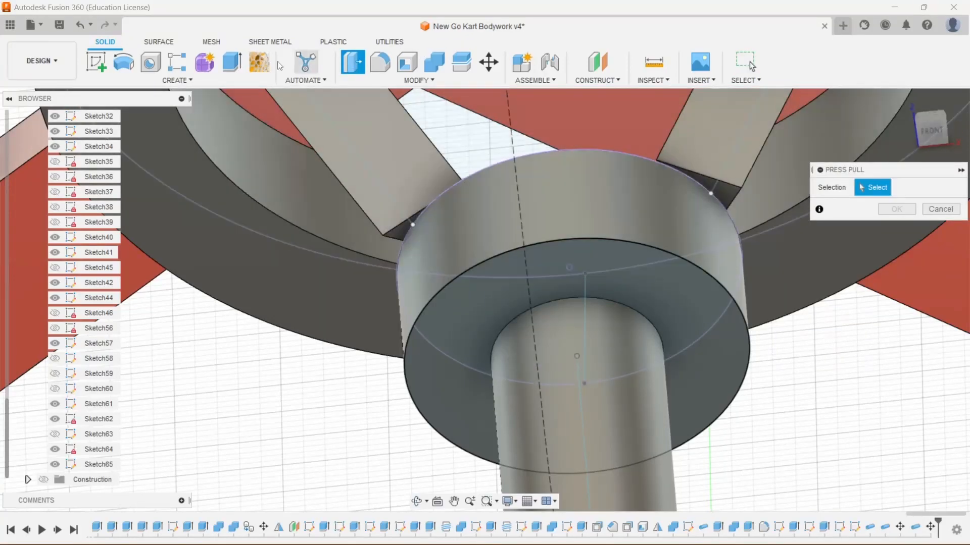
pyautogui.click(231, 62)
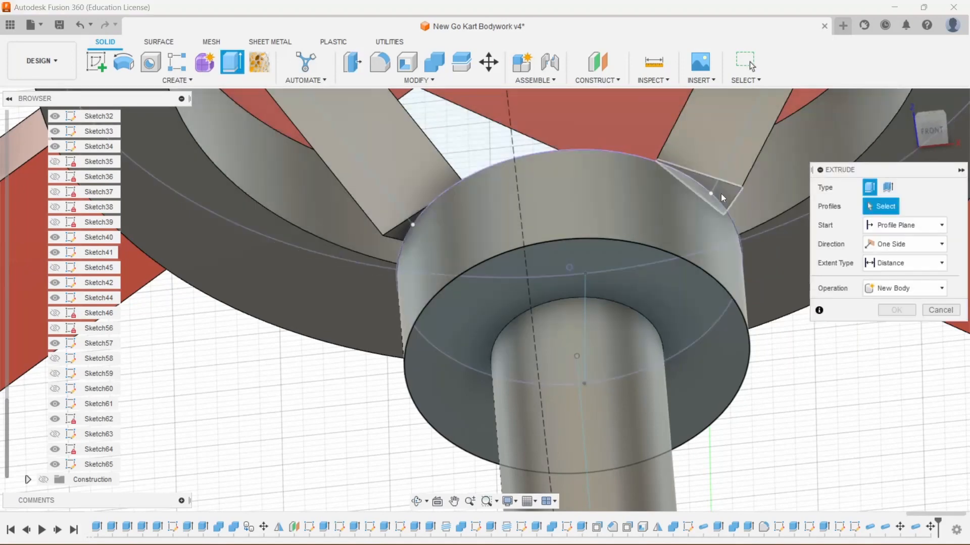
pyautogui.click(721, 193)
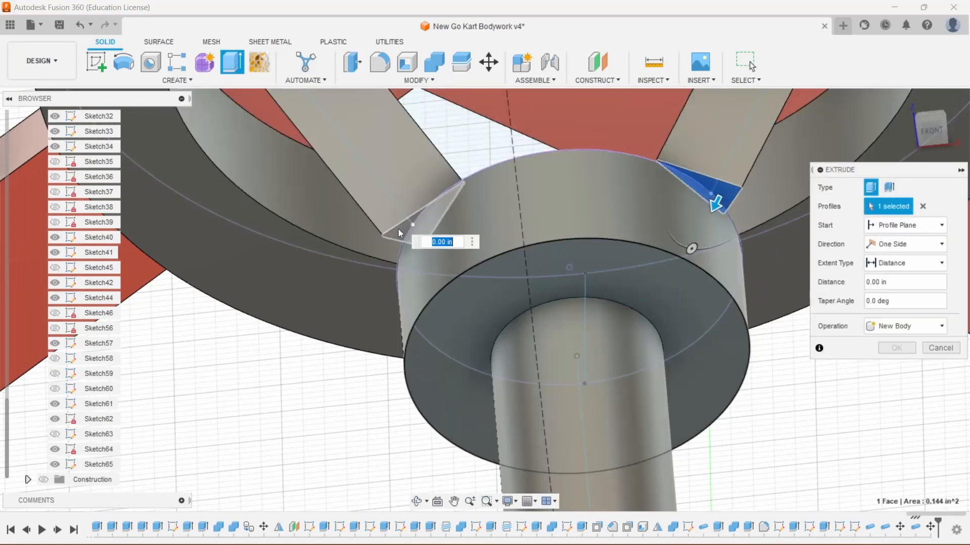
pyautogui.click(398, 229)
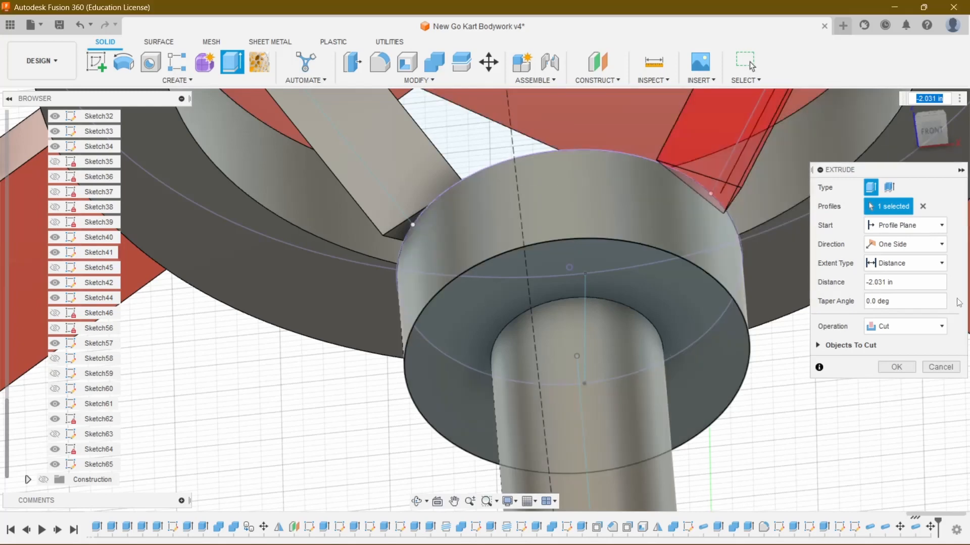
pyautogui.click(955, 366)
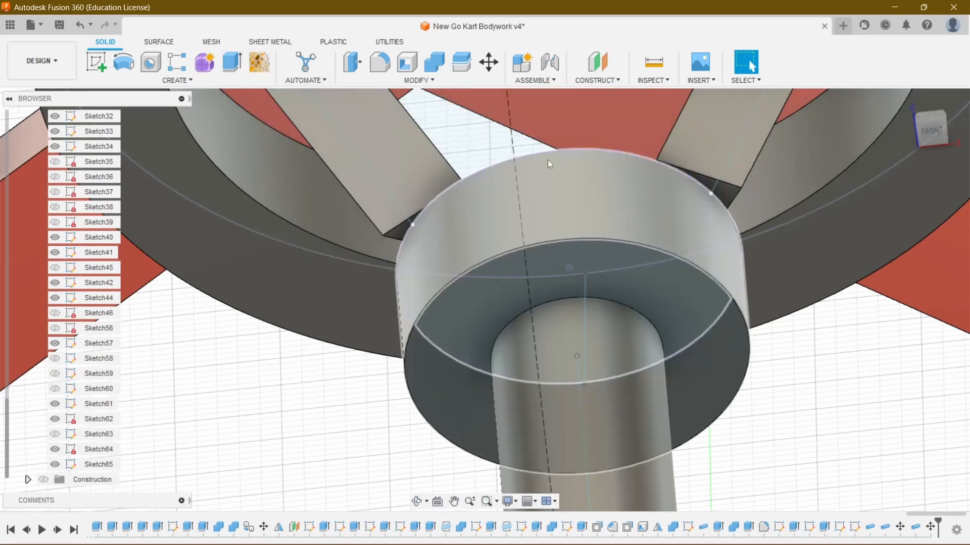
pyautogui.press('e')
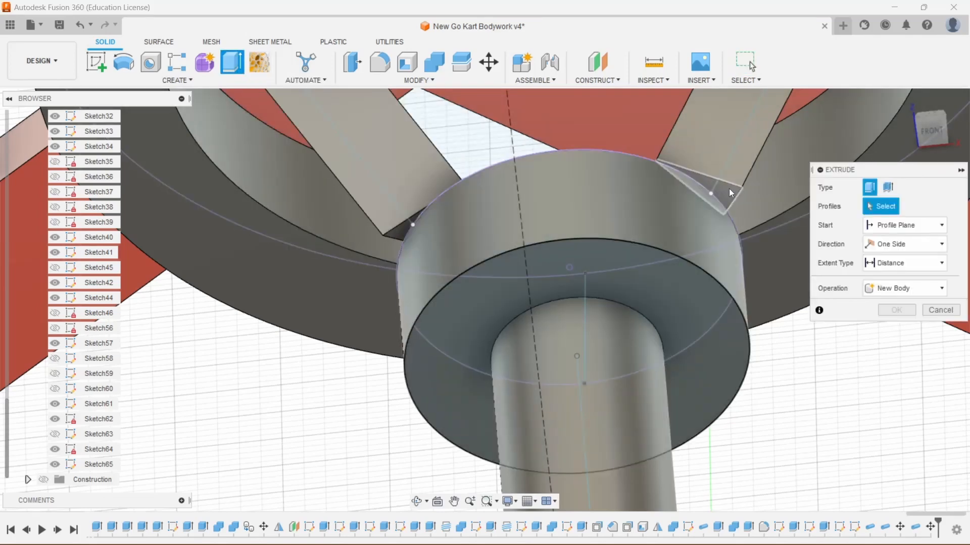
pyautogui.click(706, 197)
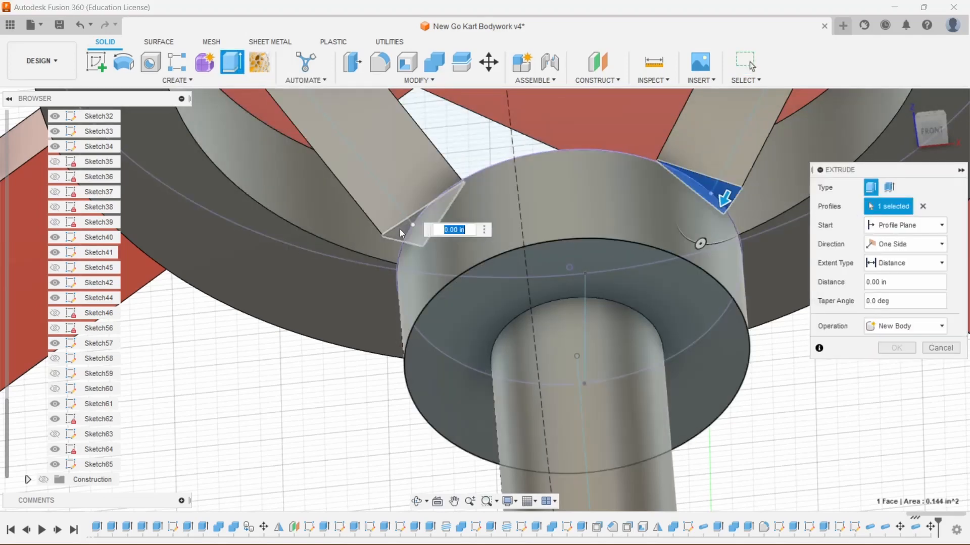
pyautogui.click(400, 229)
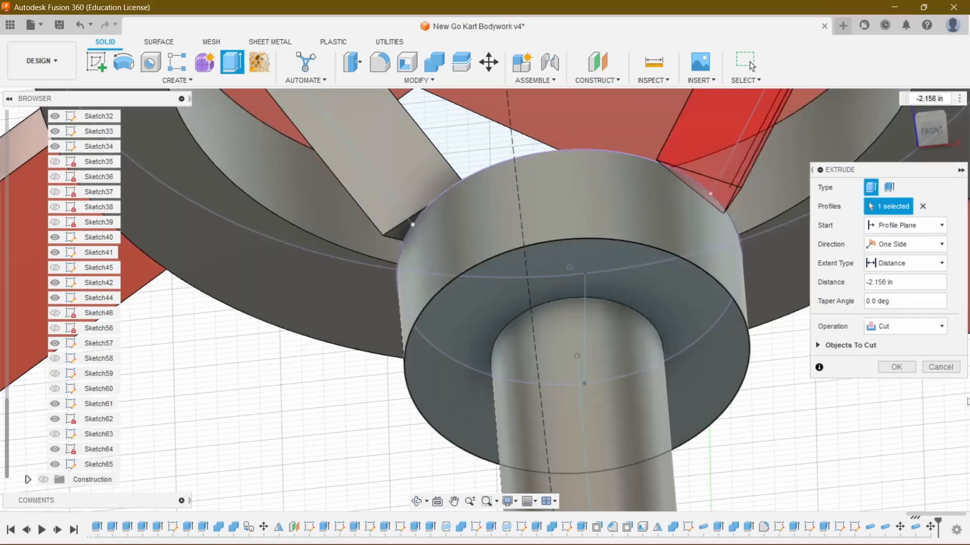
pyautogui.click(948, 373)
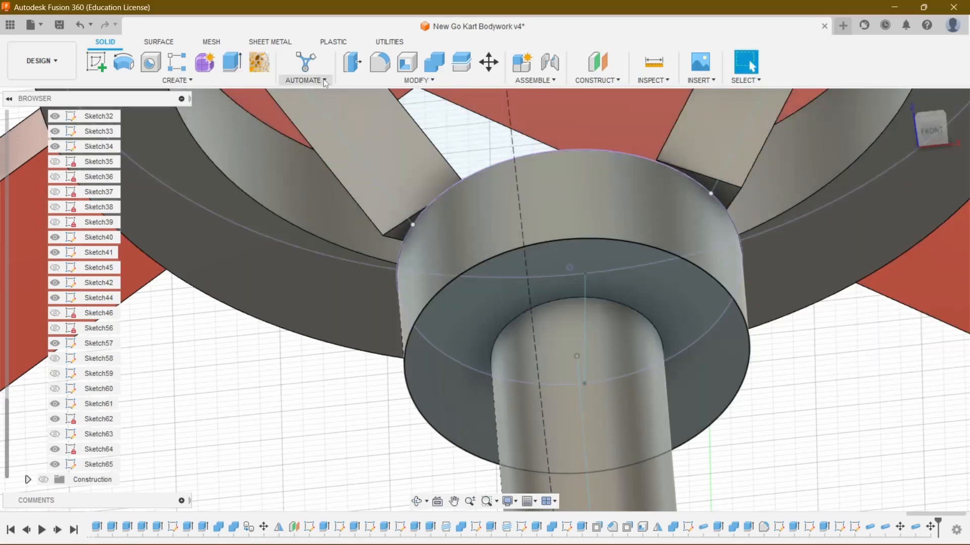
# - Extrude the triangular hub-end face of the right-hand spoke 0.50 in into the hub as a Join
pyautogui.press('e')
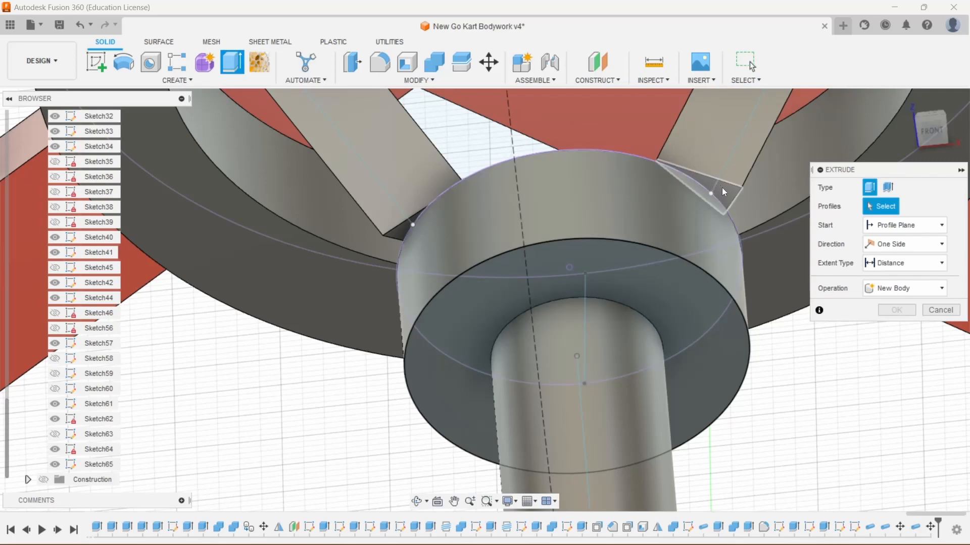
pyautogui.click(722, 187)
pyautogui.moveTo(716, 201); pyautogui.dragTo(695, 235)
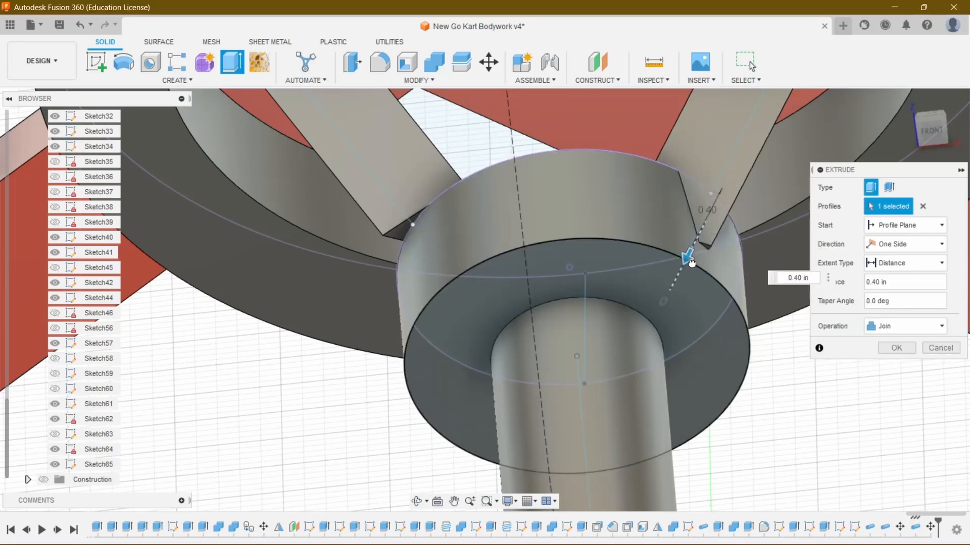
pyautogui.moveTo(687, 273); pyautogui.dragTo(686, 273)
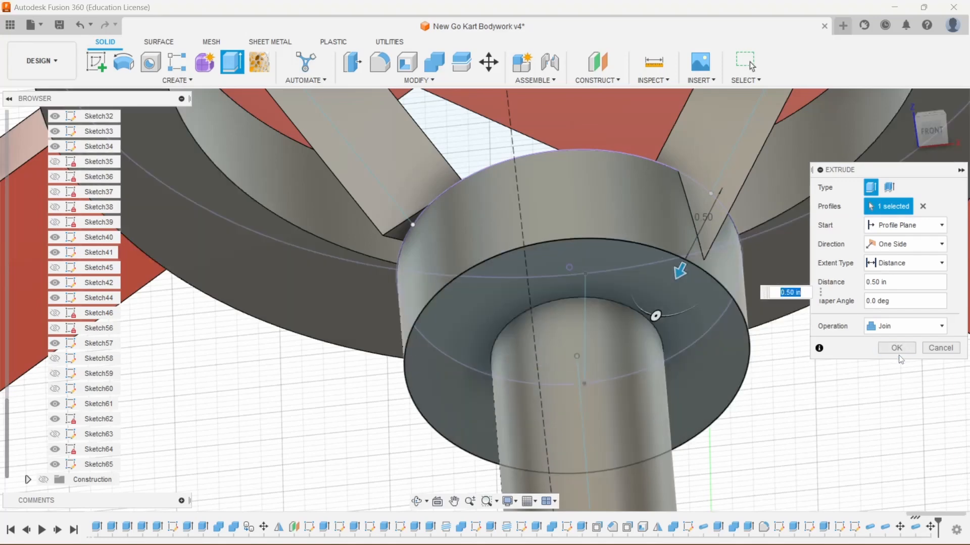
pyautogui.click(897, 352)
# - Extrude the triangular hub-end face of the left-hand spoke 0.40 in into the hub as a Join
pyautogui.scroll(-3, 689, 212)
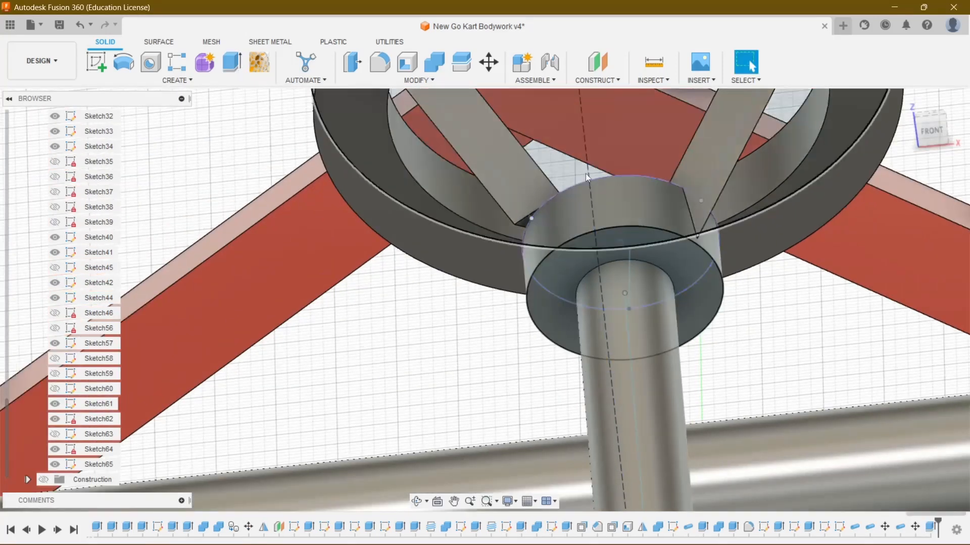
pyautogui.click(240, 68)
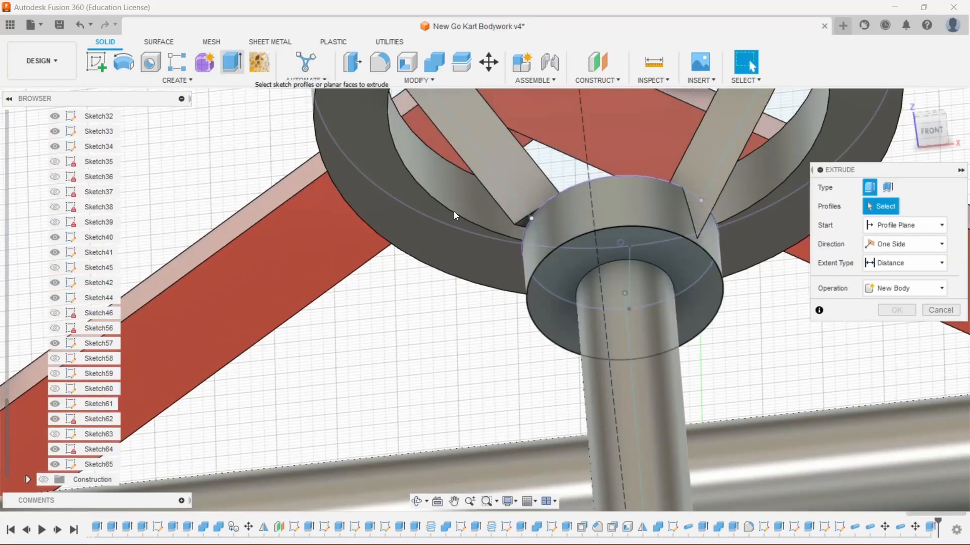
pyautogui.click(528, 226)
pyautogui.moveTo(529, 229); pyautogui.dragTo(540, 235)
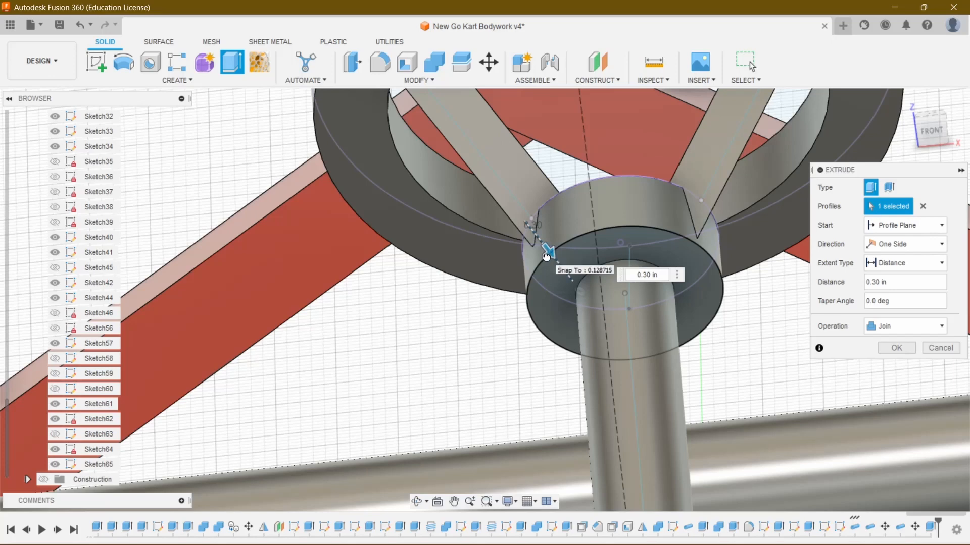
pyautogui.moveTo(545, 259)
pyautogui.mouseDown()
pyautogui.moveTo(546, 274)
pyautogui.moveTo(541, 259)
pyautogui.moveTo(547, 264)
pyautogui.mouseUp()
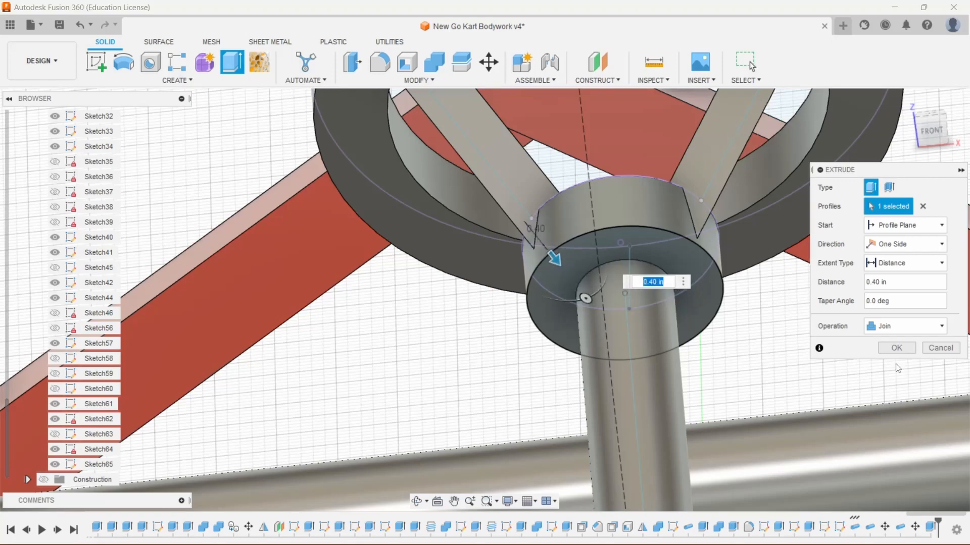
pyautogui.click(897, 348)
# - Extrude the remaining spoke's hub-end face 0.40 in into the hub as a Join
pyautogui.moveTo(925, 131); pyautogui.dragTo(906, 122)
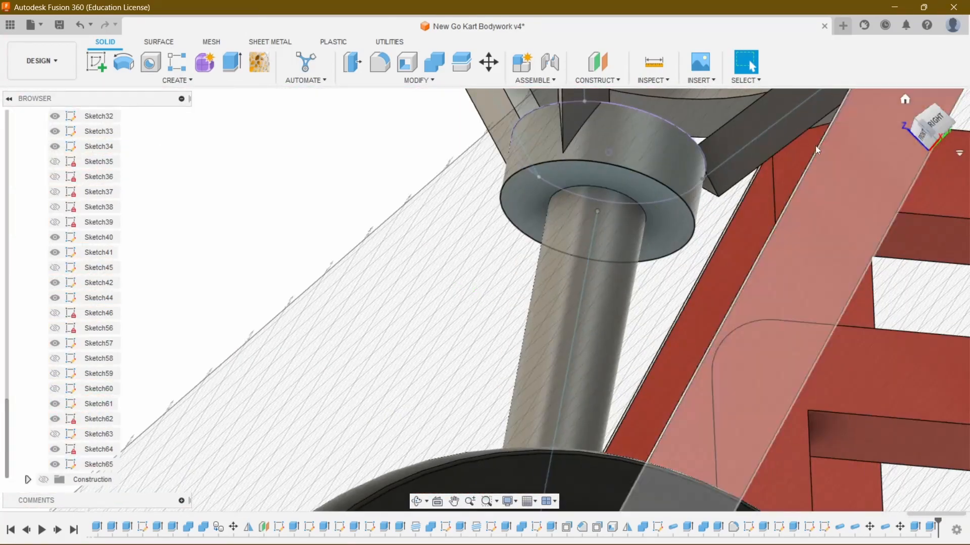
pyautogui.scroll(2, 741, 204)
pyautogui.scroll(1, 741, 204)
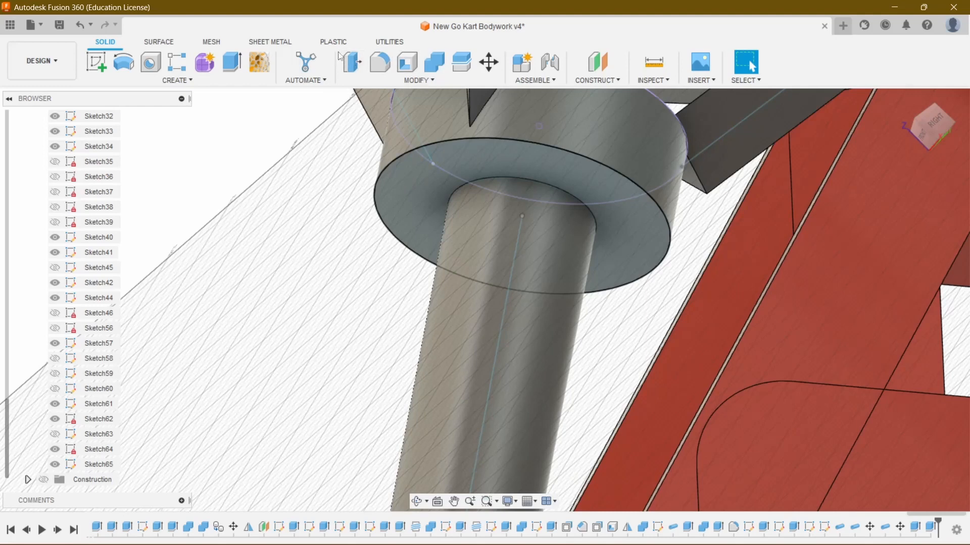
pyautogui.press('e')
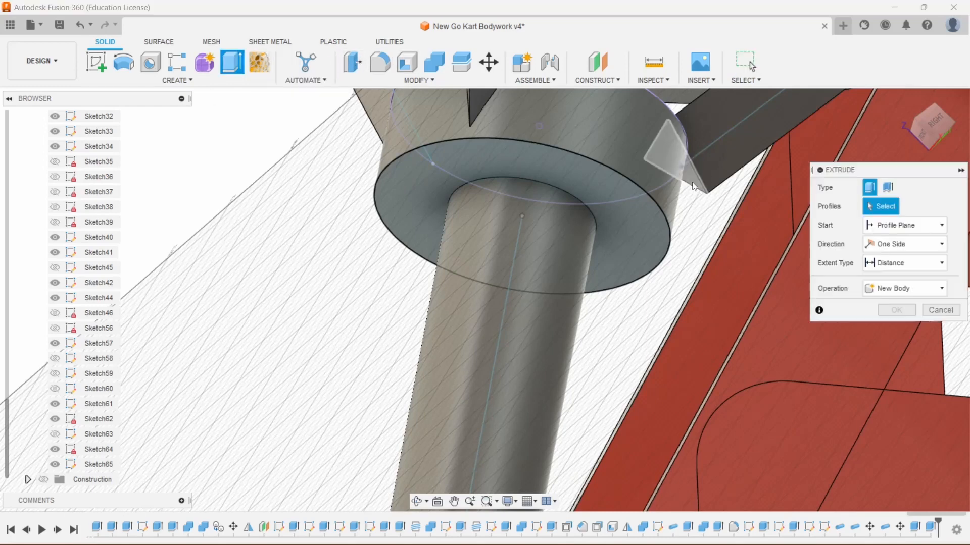
pyautogui.click(689, 184)
pyautogui.moveTo(690, 184); pyautogui.dragTo(652, 218)
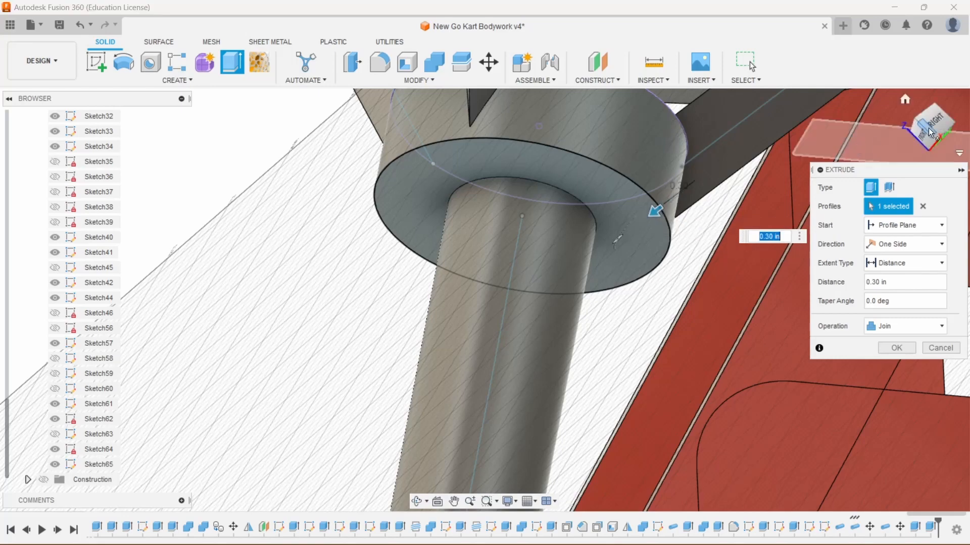
pyautogui.moveTo(655, 210)
pyautogui.keyDown('shift'); pyautogui.mouseDown(button='middle')
pyautogui.moveTo(555, 218)
pyautogui.moveTo(665, 222)
pyautogui.mouseUp(button='middle'); pyautogui.keyUp('shift')
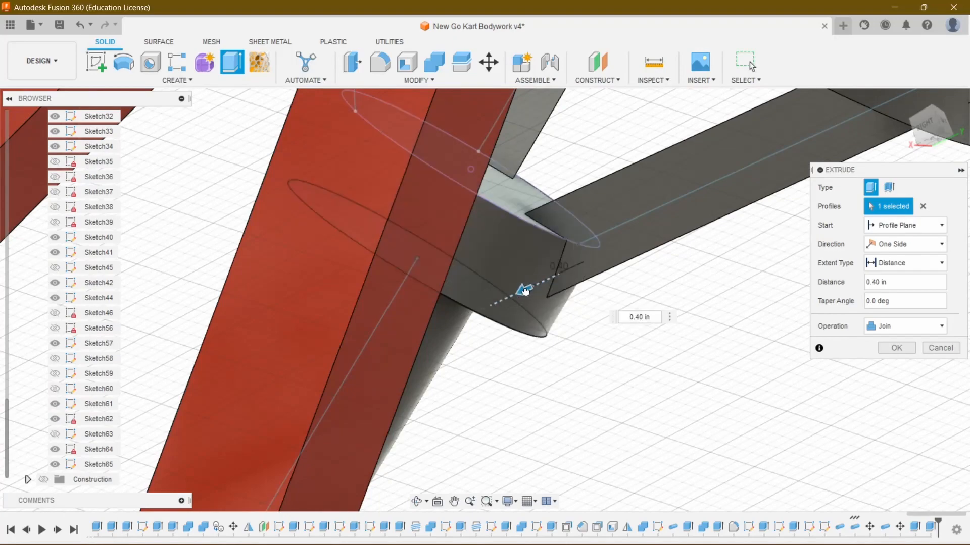
pyautogui.click(888, 347)
# - Try to offset one spoke's protruding outer end face by -0.40 in into the steering wheel ring, then deselect the face
pyautogui.scroll(-5, 687, 360)
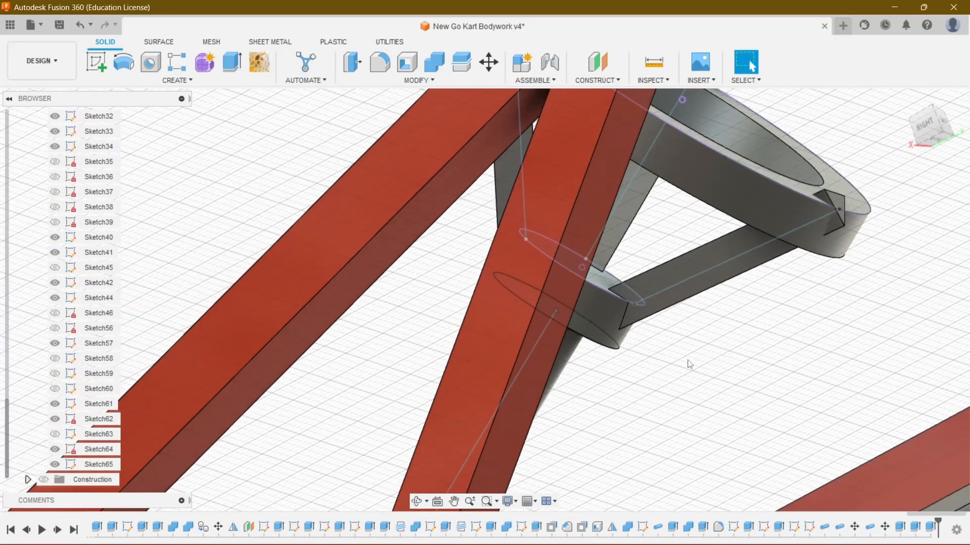
pyautogui.scroll(3, 812, 223)
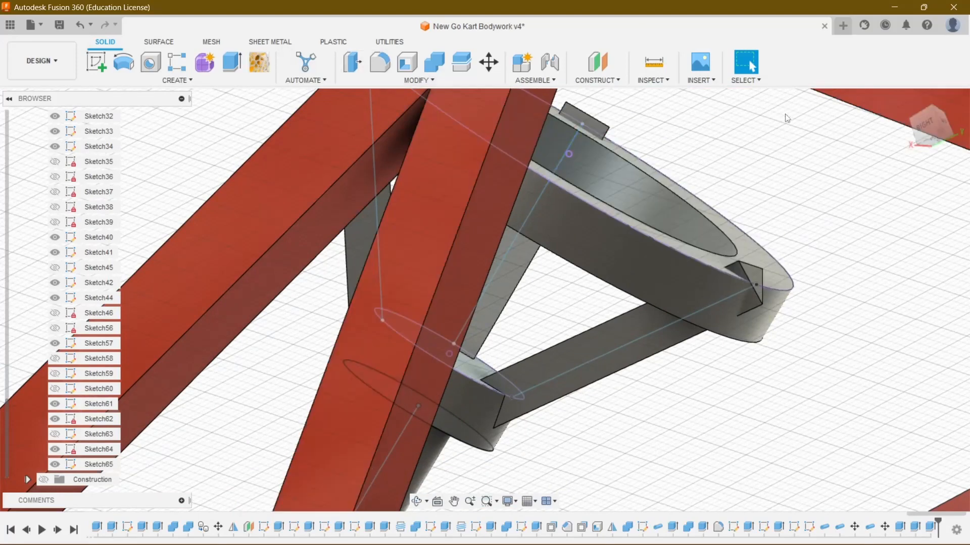
pyautogui.click(352, 66)
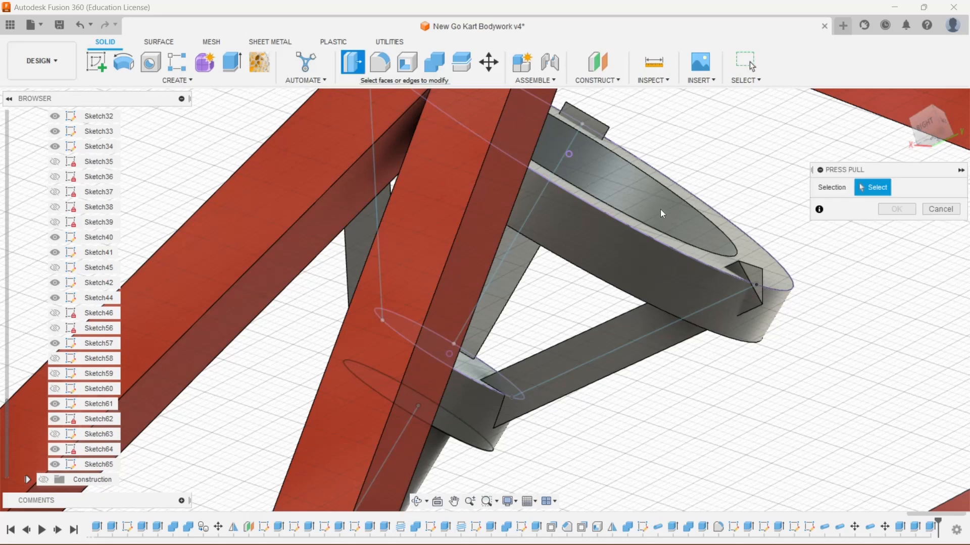
pyautogui.click(755, 276)
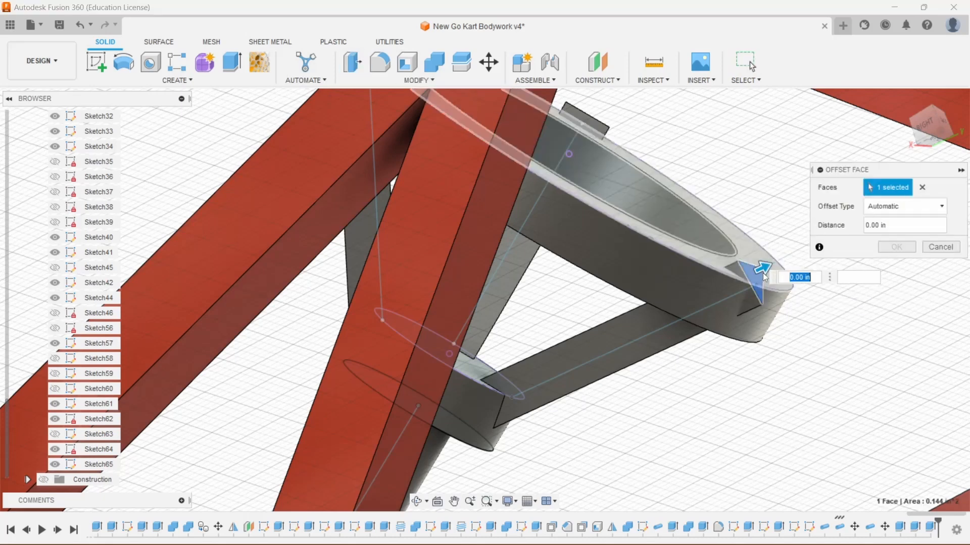
pyautogui.moveTo(762, 271); pyautogui.dragTo(735, 286)
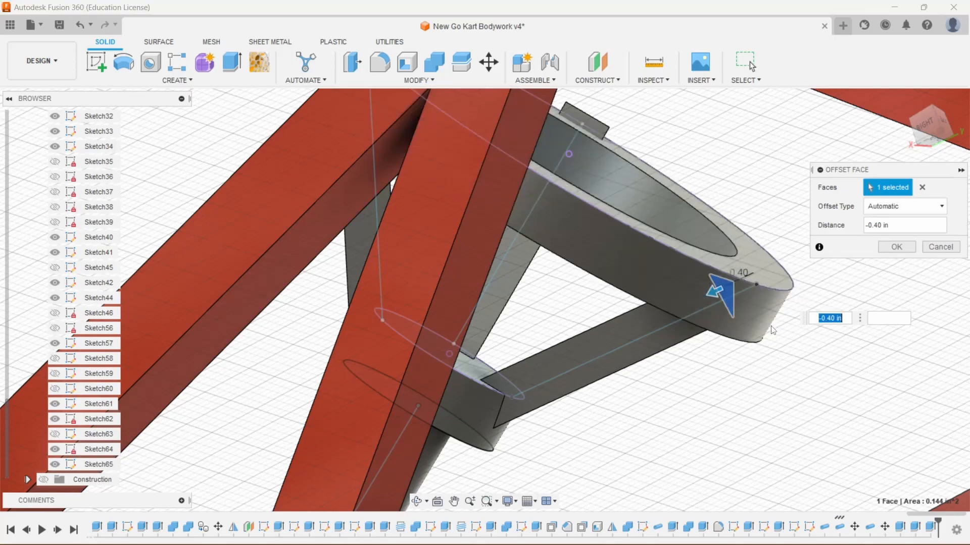
pyautogui.scroll(-3, 771, 329)
pyautogui.click(935, 140)
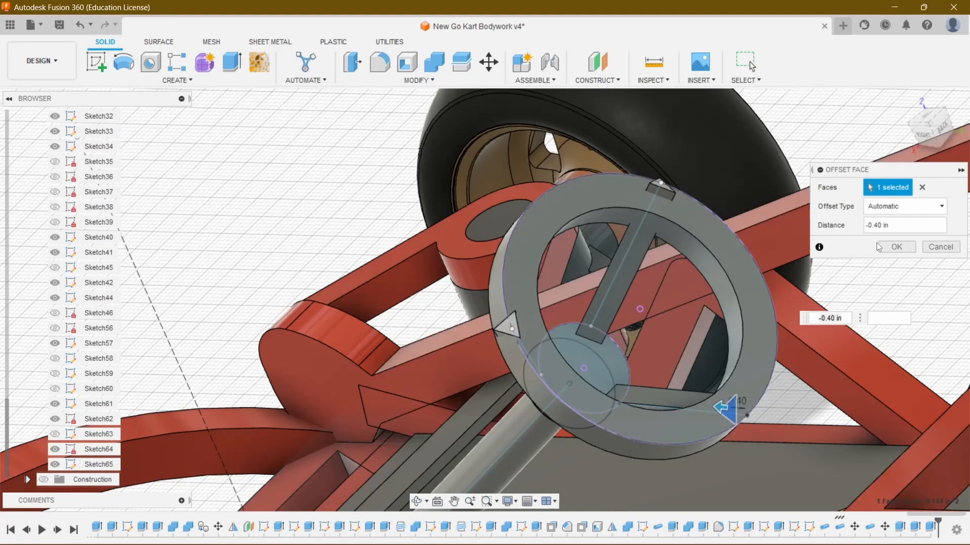
pyautogui.click(922, 188)
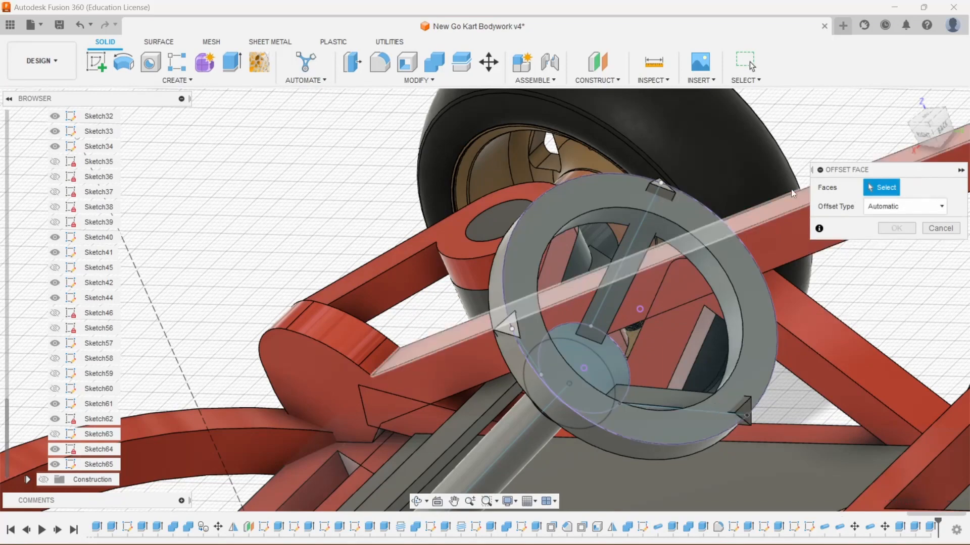
# - Try to offset the outer end faces of all three spokes together by -0.11 in
pyautogui.scroll(4, 666, 172)
pyautogui.click(659, 191)
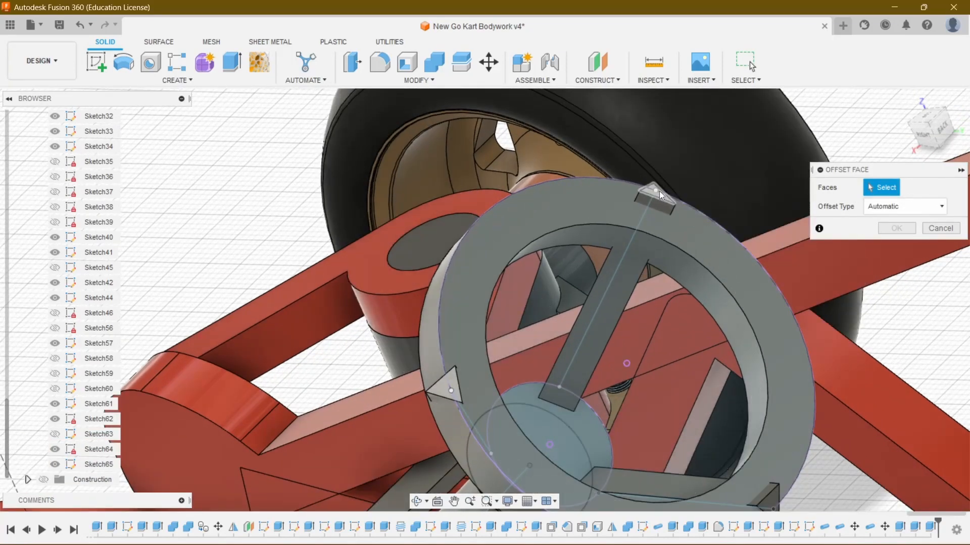
pyautogui.click(775, 500)
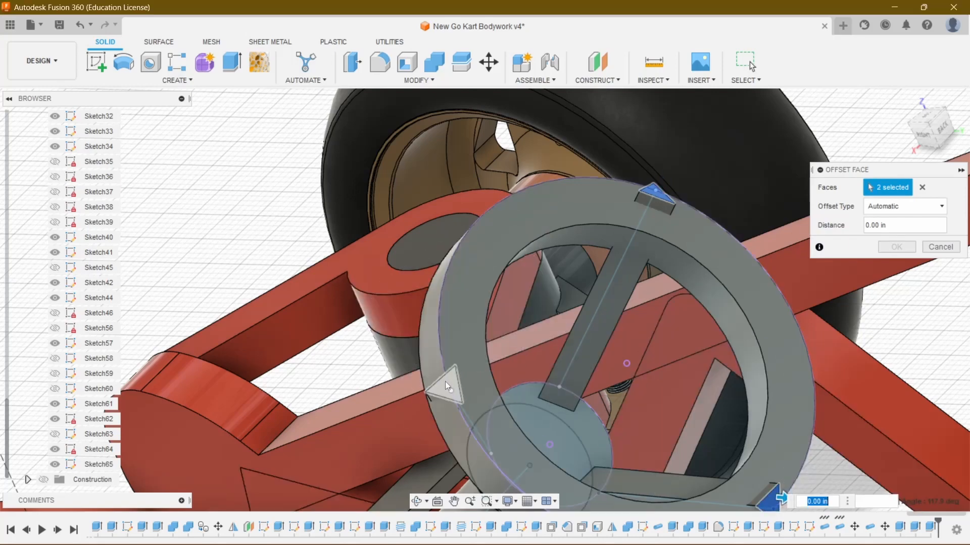
pyautogui.click(445, 381)
pyautogui.moveTo(927, 150); pyautogui.dragTo(932, 138)
pyautogui.scroll(-2, 553, 231)
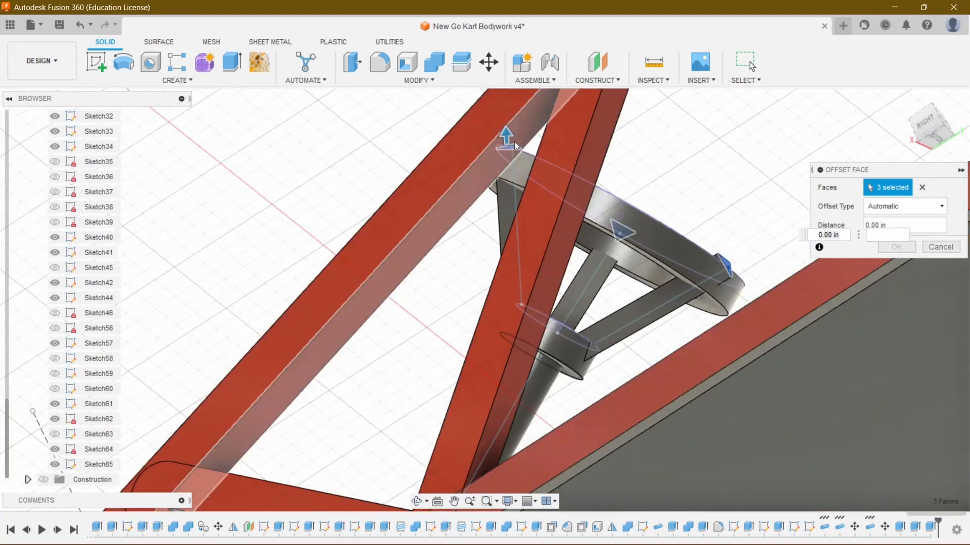
pyautogui.scroll(5, 510, 130)
pyautogui.scroll(5, 510, 207)
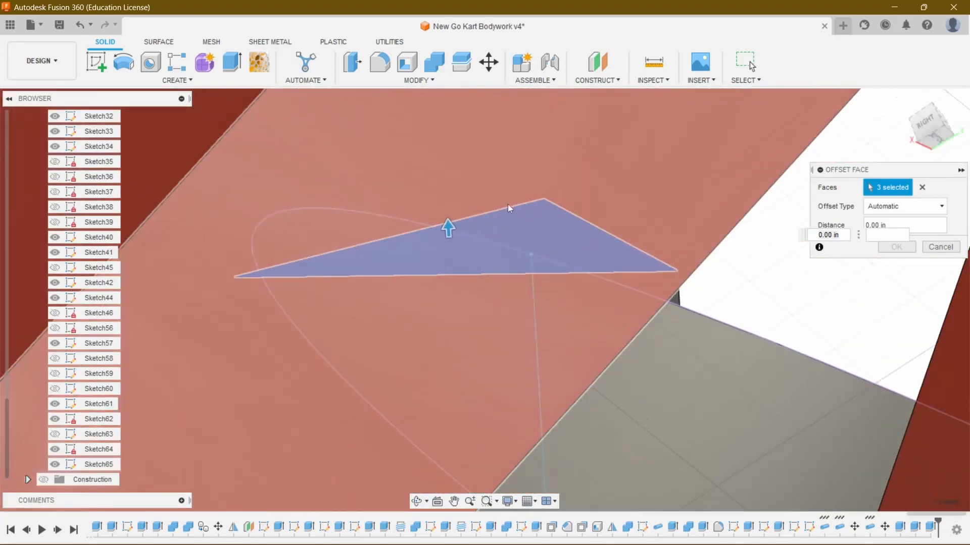
pyautogui.scroll(-2, 439, 230)
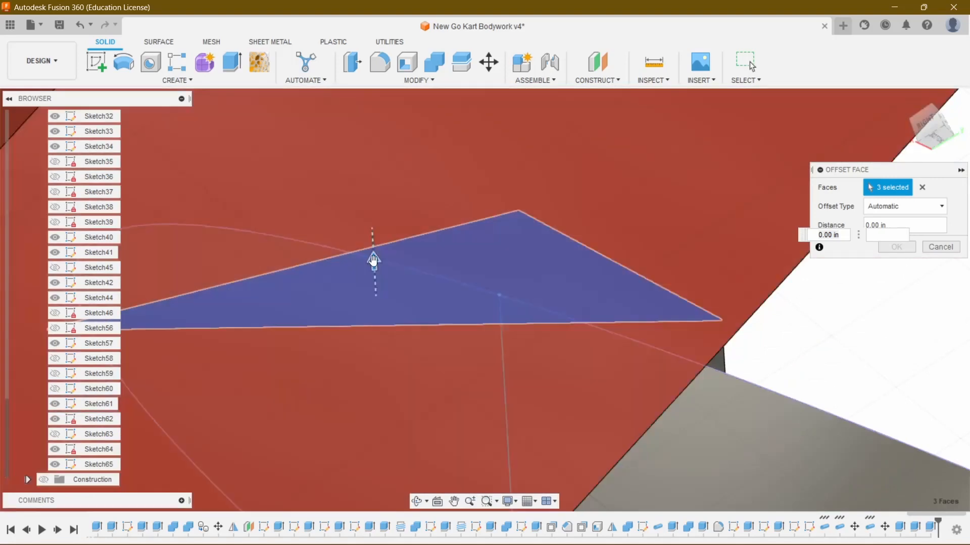
pyautogui.moveTo(372, 260); pyautogui.dragTo(359, 397)
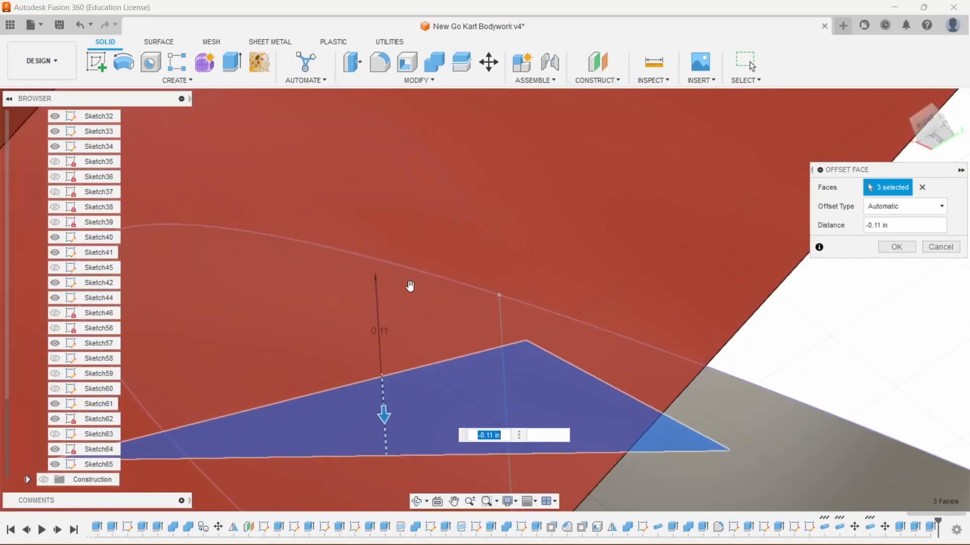
# - Try offsets of -0.50 in and -0.40 in on the three outer spoke ends, then cancel the face offset
pyautogui.scroll(-10, 491, 257)
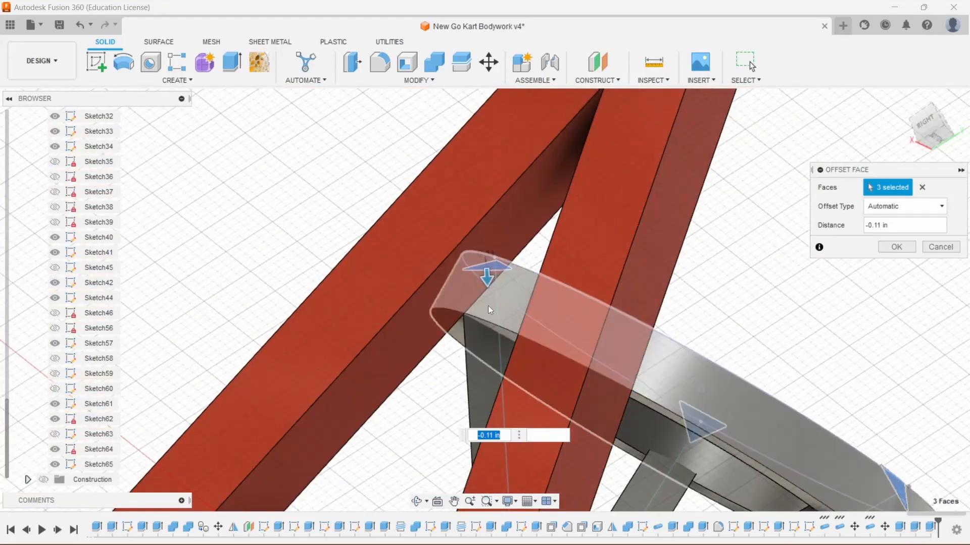
pyautogui.moveTo(486, 276); pyautogui.dragTo(487, 311)
pyautogui.keyDown('shift'); pyautogui.moveTo(488, 312); pyautogui.dragTo(536, 317, button='middle'); pyautogui.keyUp('shift')
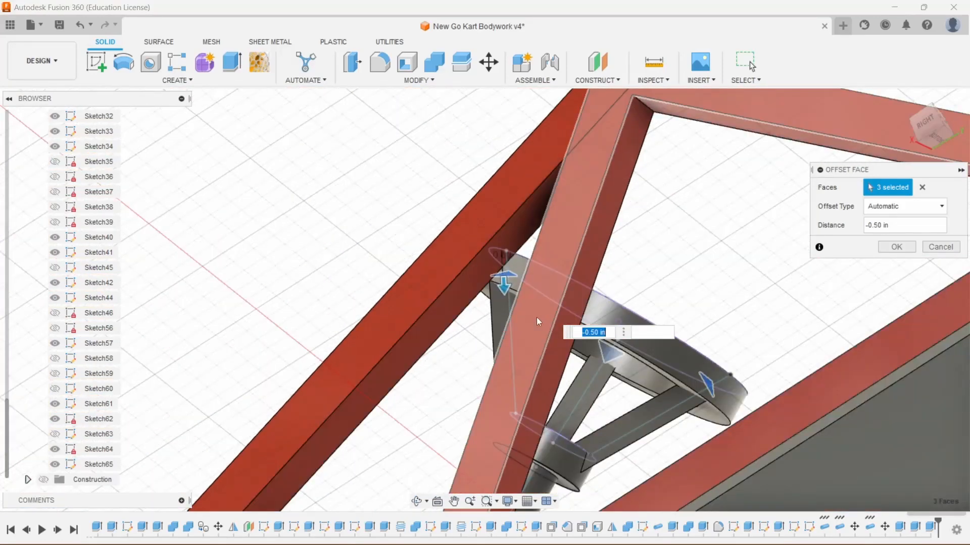
pyautogui.scroll(4, 537, 317)
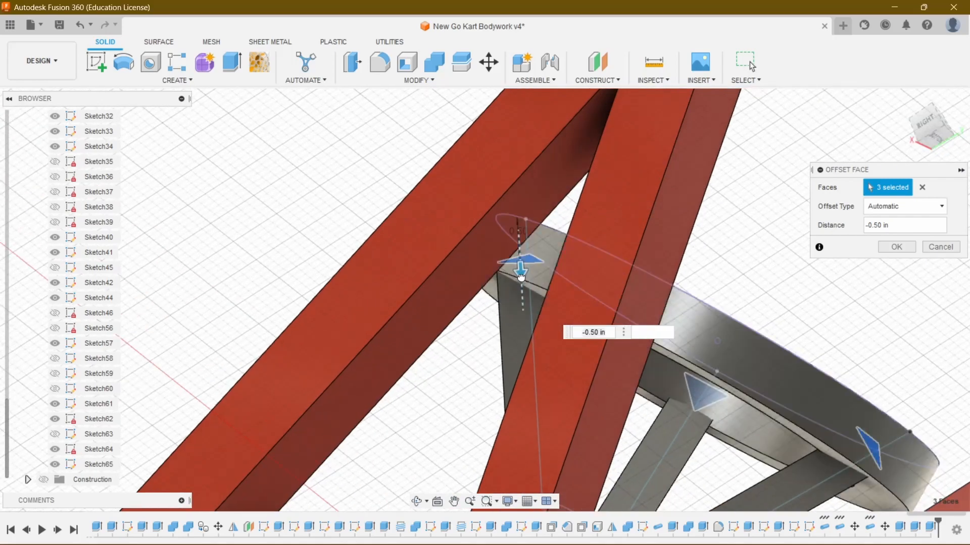
pyautogui.moveTo(520, 276); pyautogui.dragTo(521, 272)
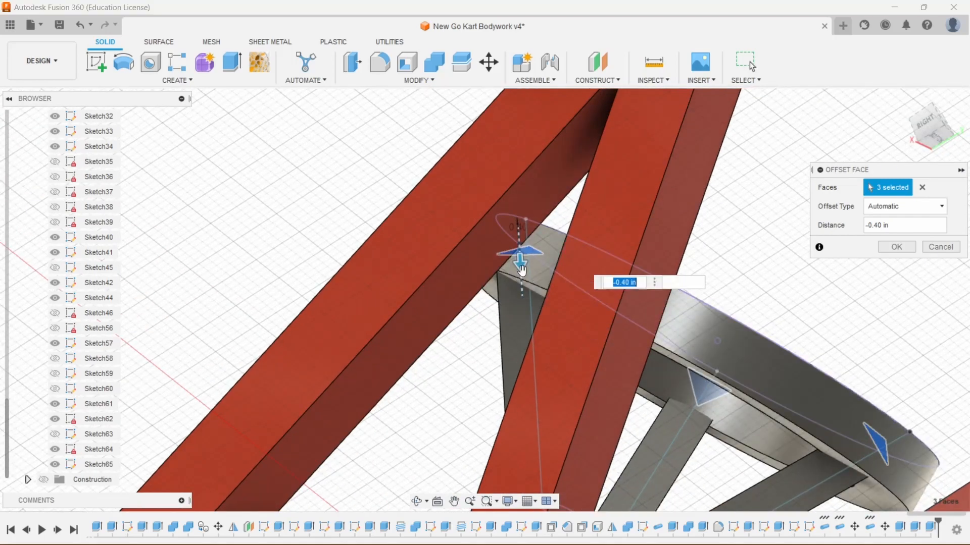
pyautogui.click(940, 247)
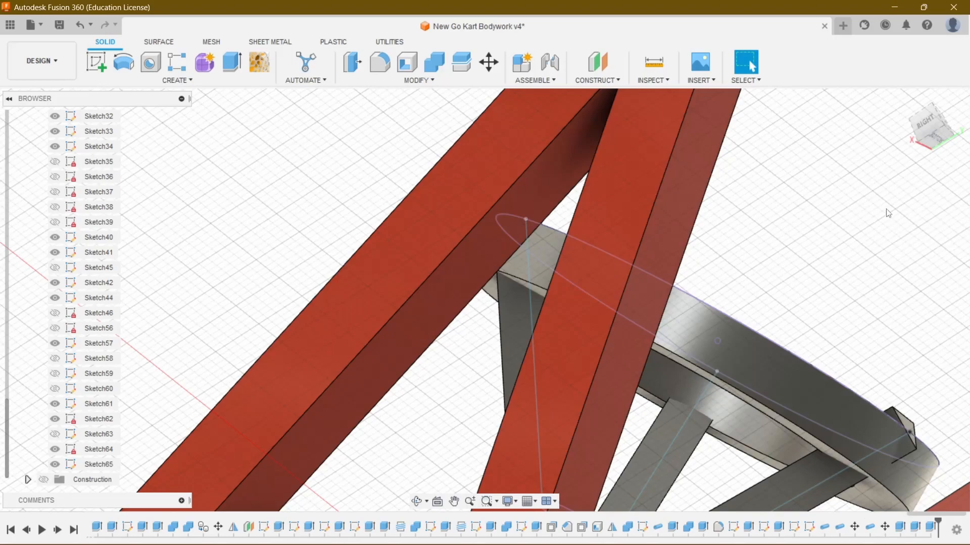
pyautogui.click(936, 128)
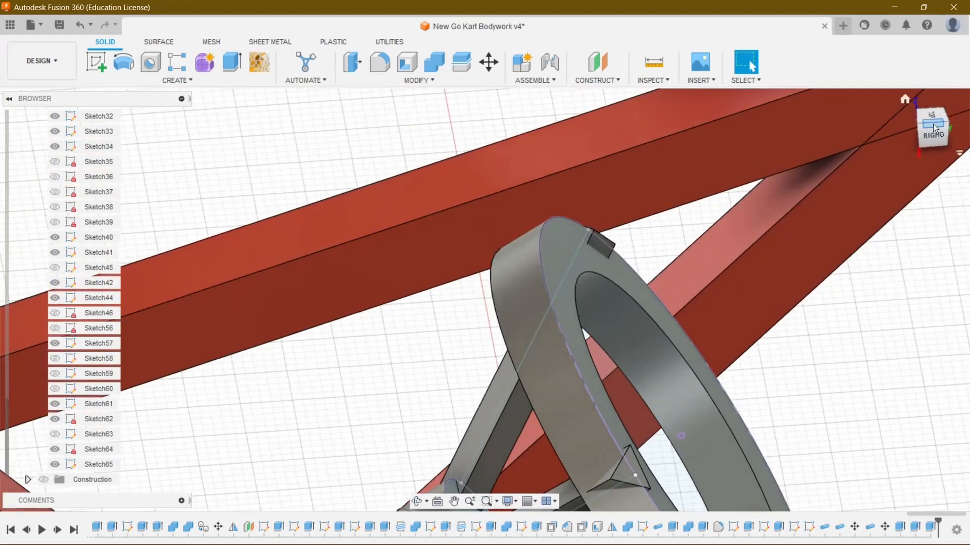
# - Extrude the two concentric circular profiles at the steering hub's column side by -0.30 in
pyautogui.scroll(-6, 658, 189)
pyautogui.scroll(4, 552, 339)
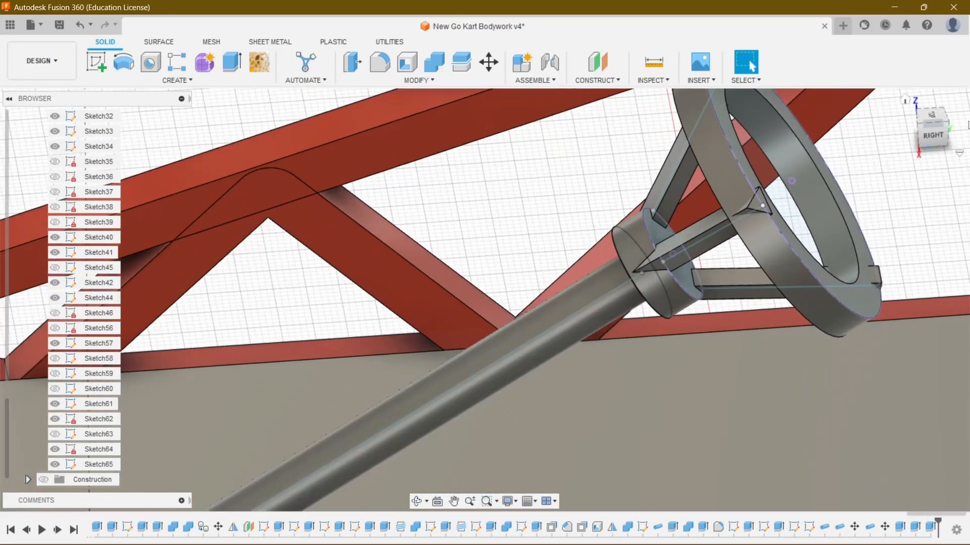
pyautogui.moveTo(943, 135)
pyautogui.mouseDown()
pyautogui.moveTo(935, 126)
pyautogui.moveTo(929, 140)
pyautogui.mouseUp()
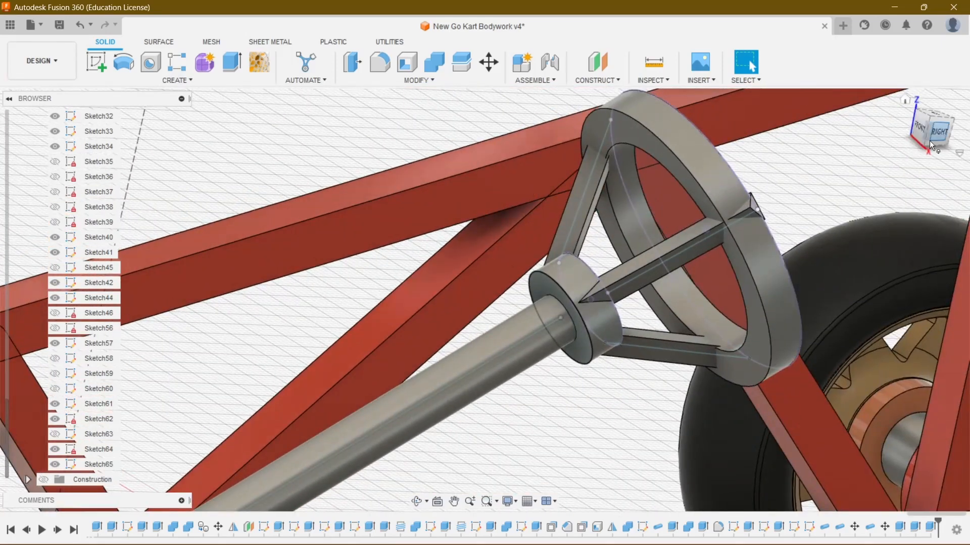
pyautogui.scroll(3, 635, 275)
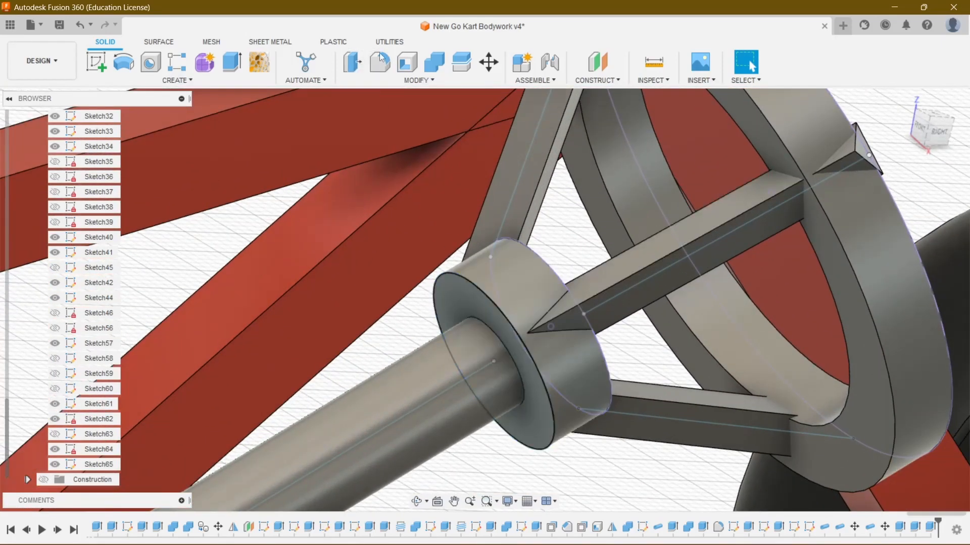
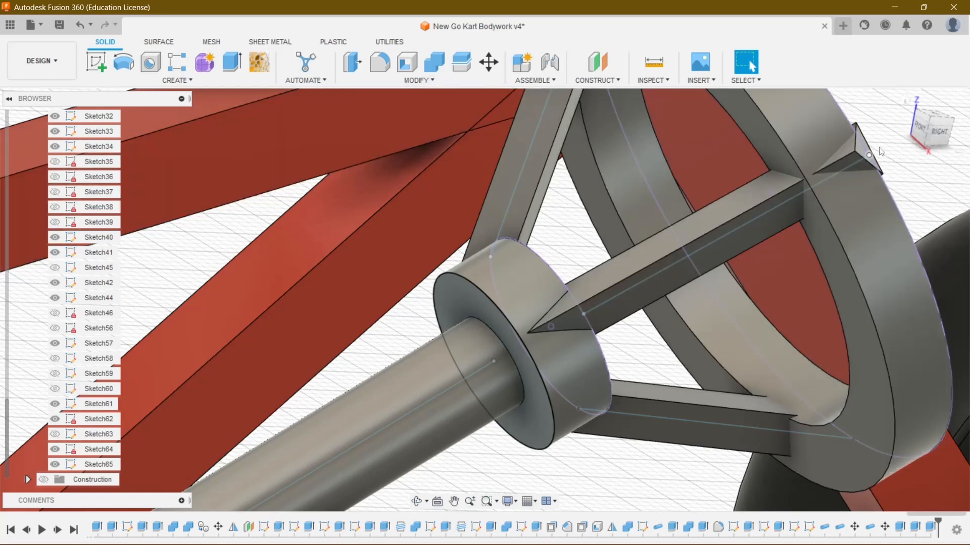
pyautogui.click(348, 66)
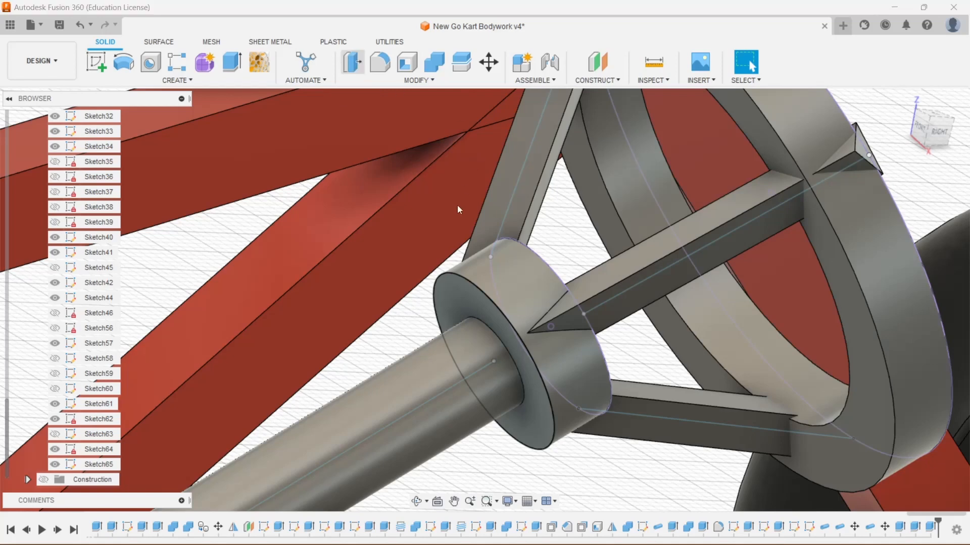
pyautogui.click(462, 295)
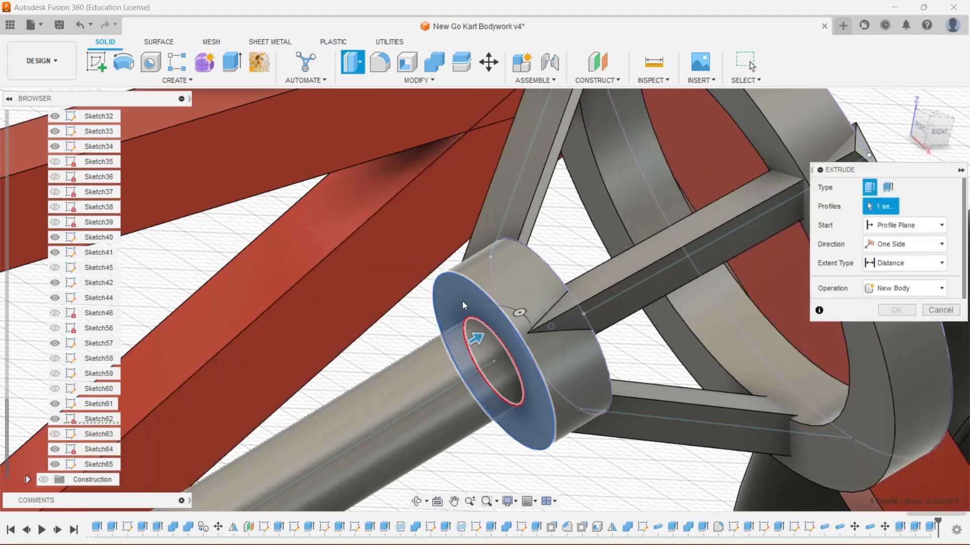
pyautogui.click(490, 346)
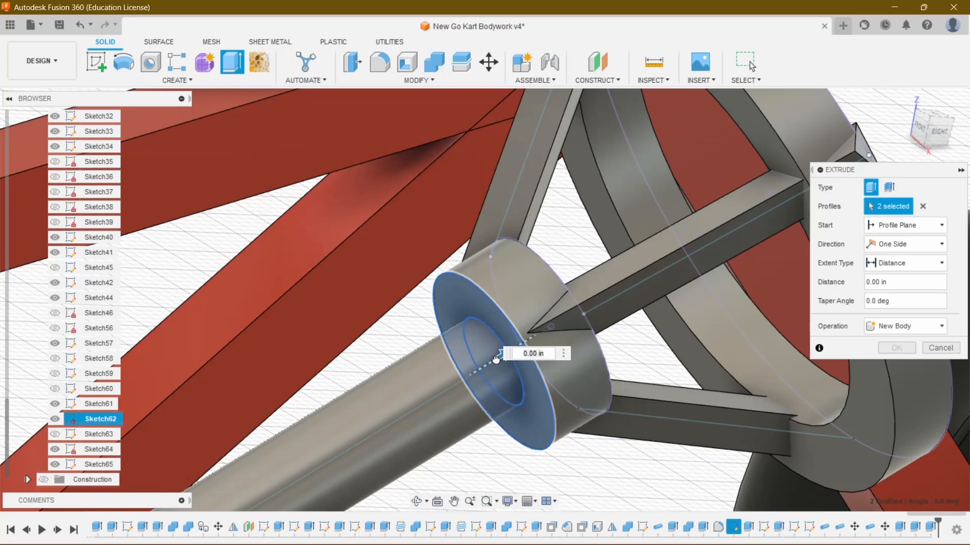
pyautogui.moveTo(496, 359); pyautogui.dragTo(459, 382)
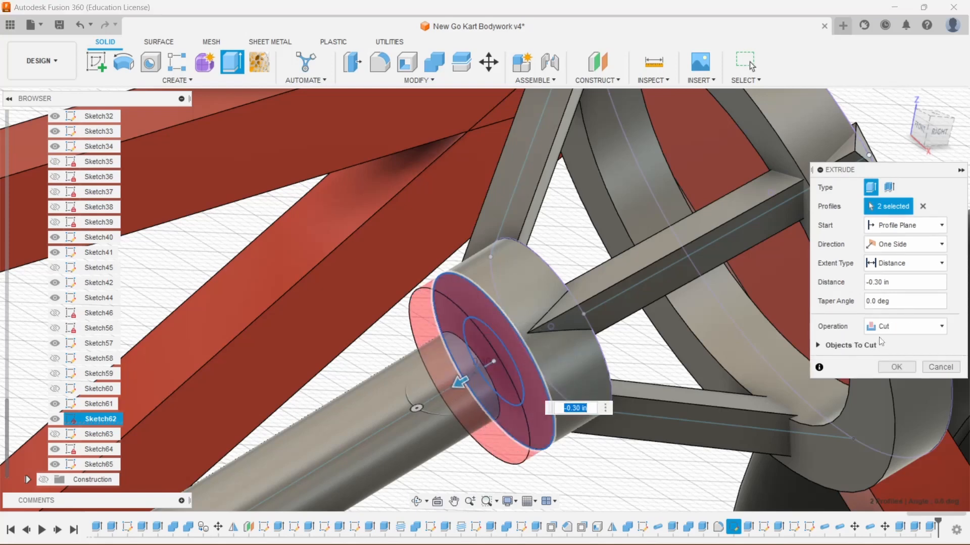
# - Set the hub extrusion's operation to Join and apply it, then undo the extrusion
pyautogui.click(902, 327)
pyautogui.click(884, 391)
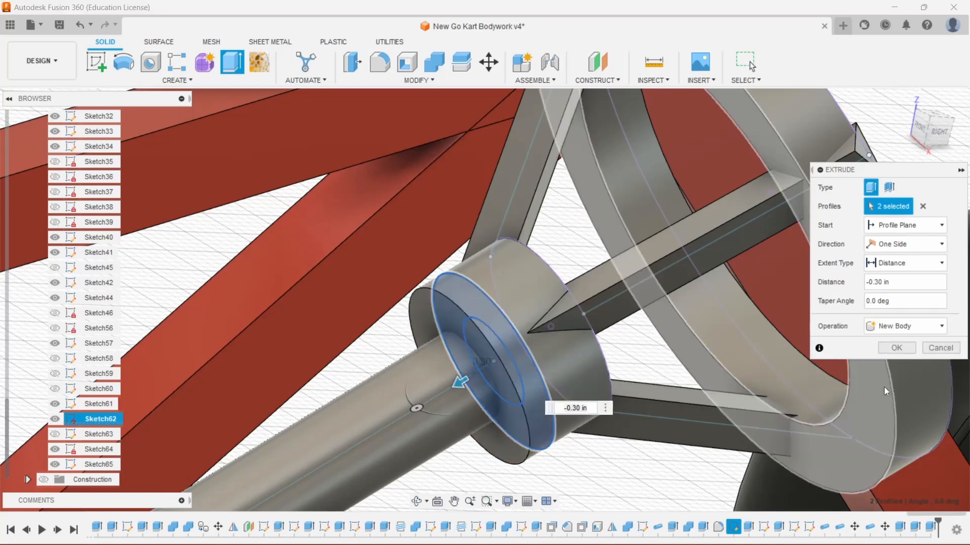
pyautogui.click(904, 326)
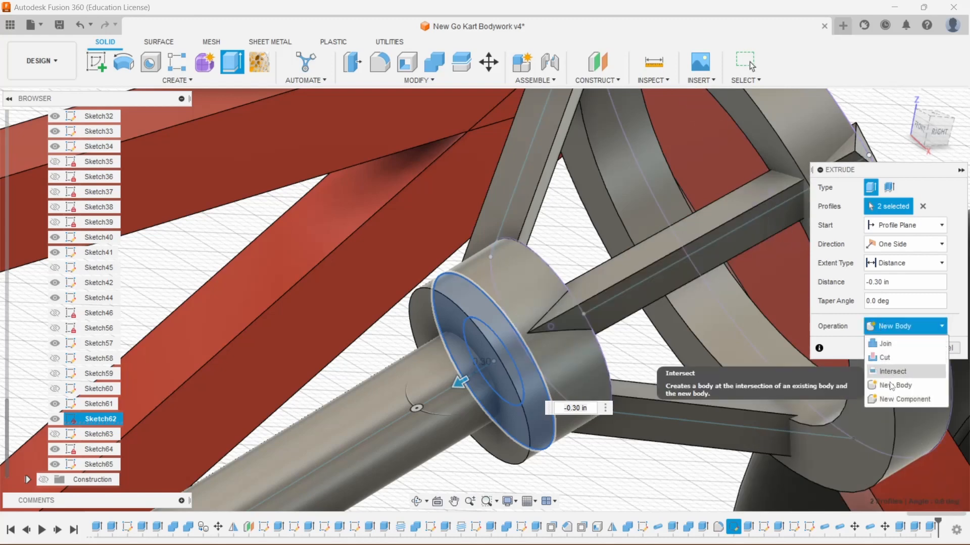
pyautogui.click(893, 331)
pyautogui.click(893, 333)
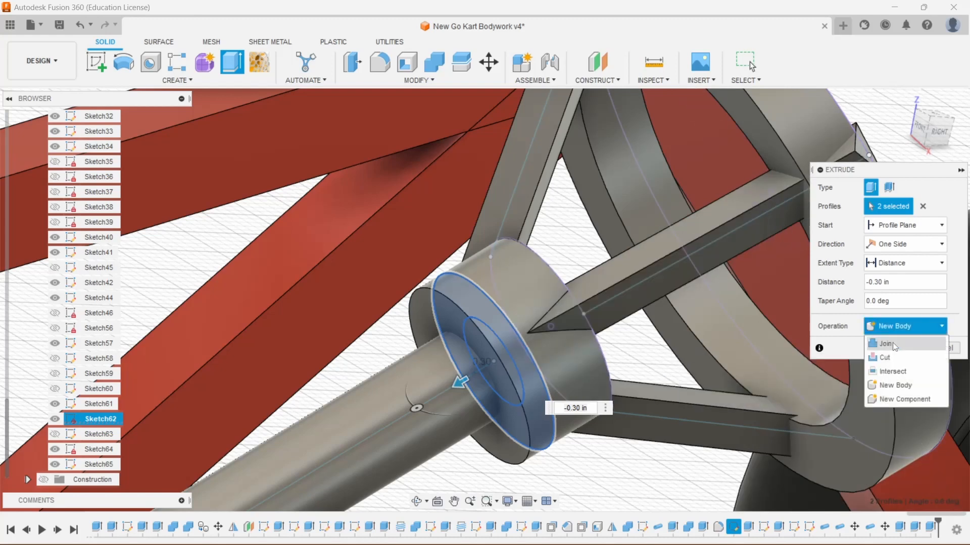
pyautogui.click(892, 344)
pyautogui.scroll(-2, 571, 278)
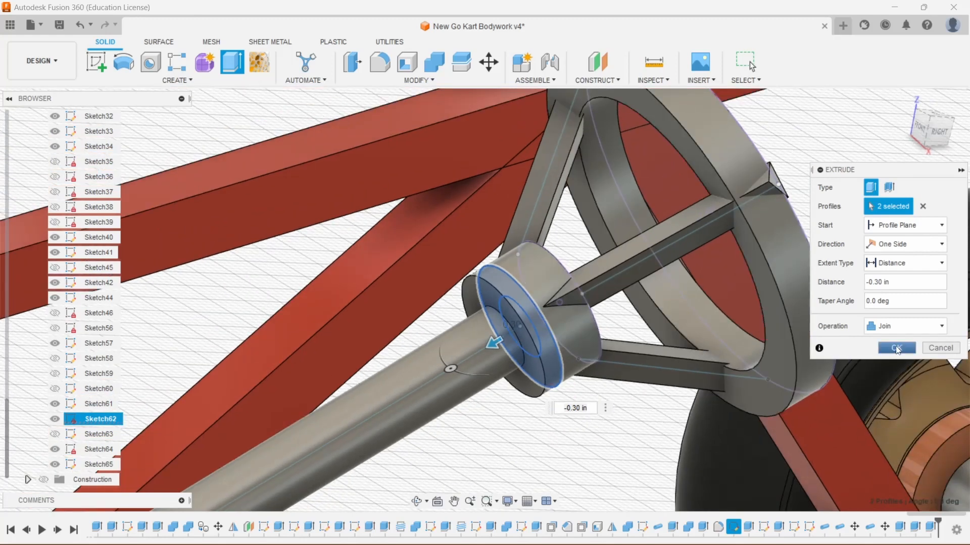
pyautogui.click(896, 348)
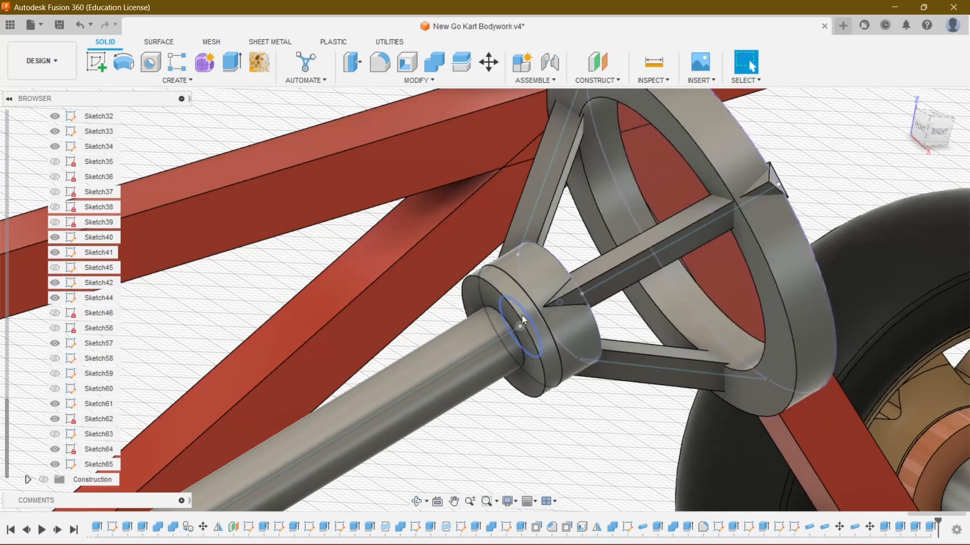
pyautogui.scroll(-2, 522, 315)
pyautogui.scroll(4, 517, 290)
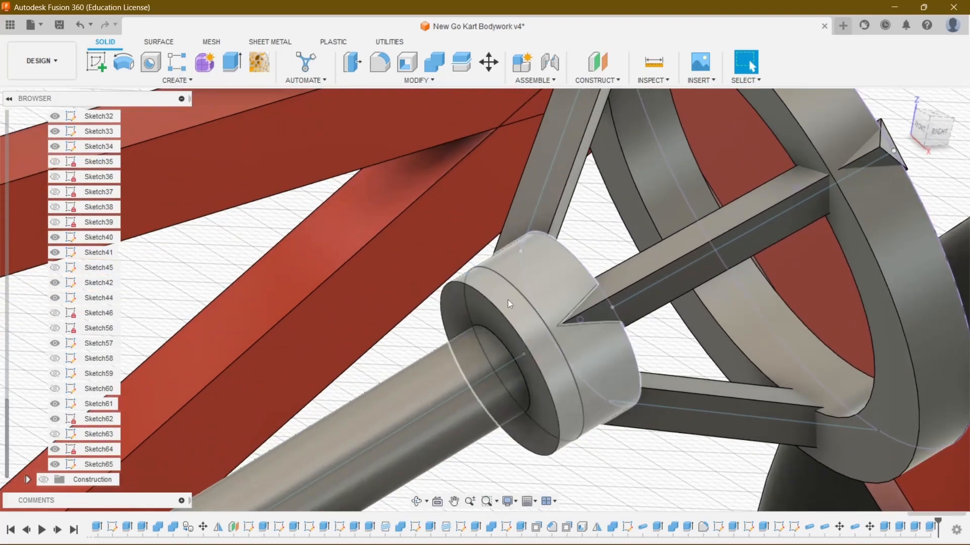
pyautogui.click(80, 25)
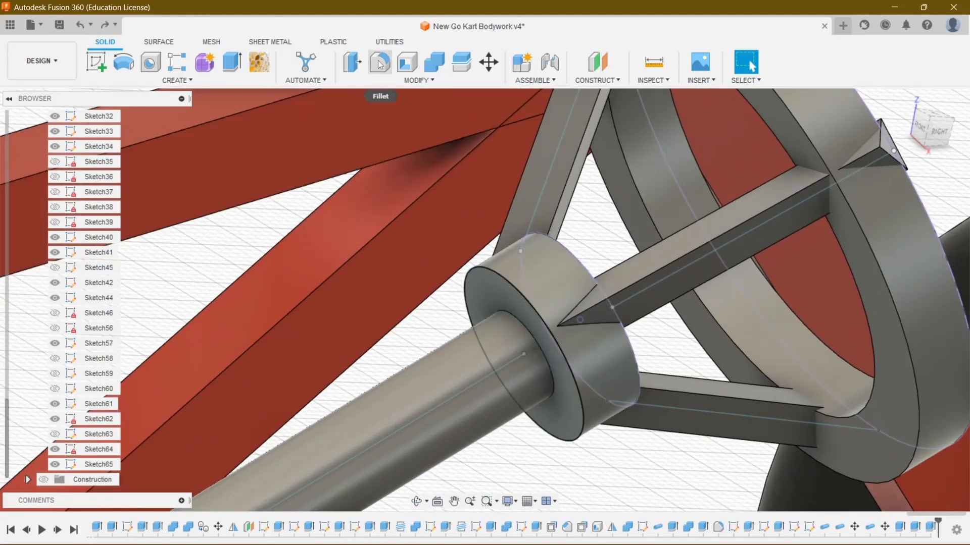
# - Find the steering column's layout sketch, Sketch61, in the feature history and open it for editing
pyautogui.scroll(-8, 643, 210)
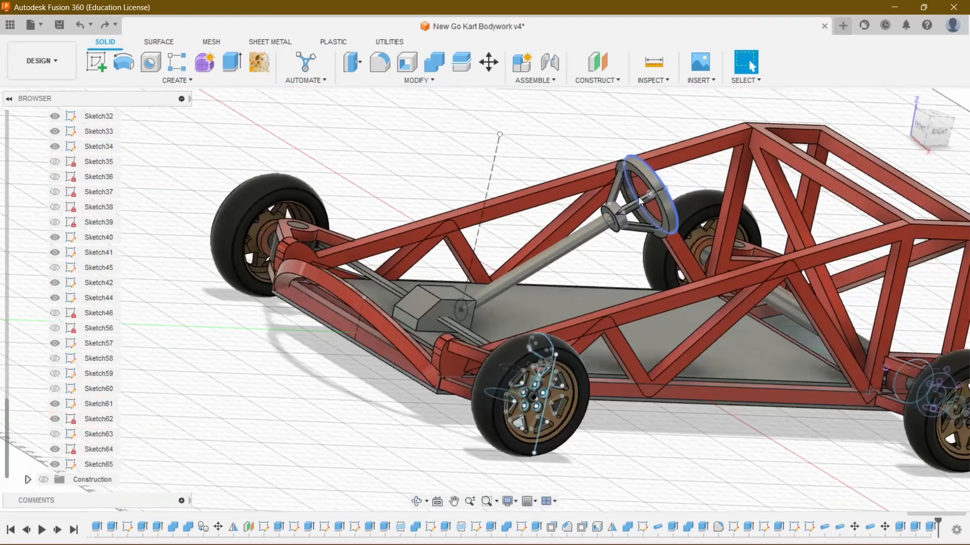
pyautogui.moveTo(916, 118); pyautogui.dragTo(891, 129)
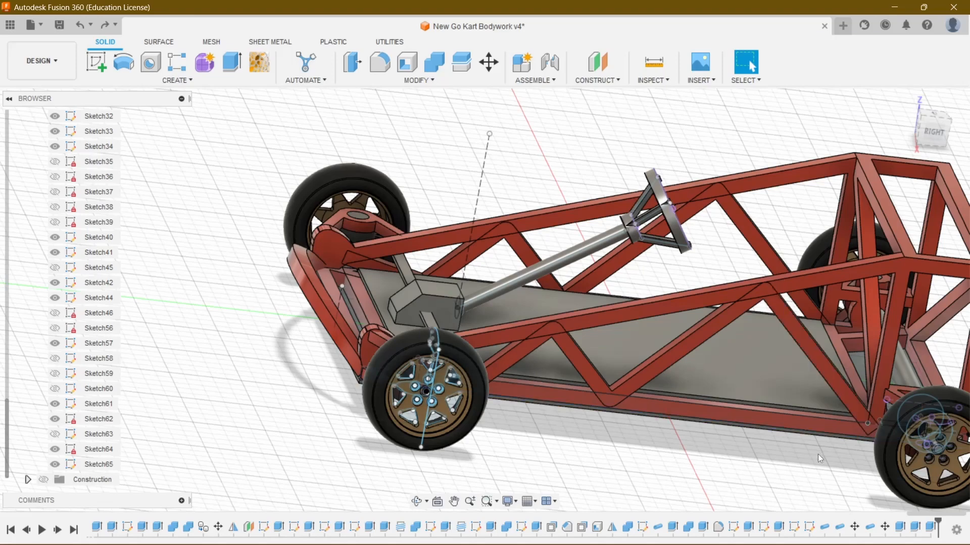
pyautogui.click(795, 528)
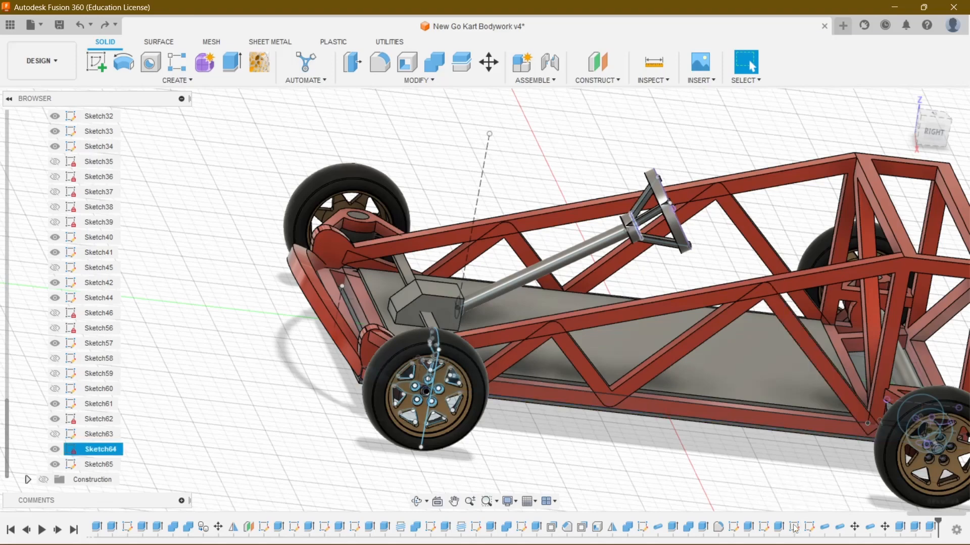
pyautogui.click(763, 528)
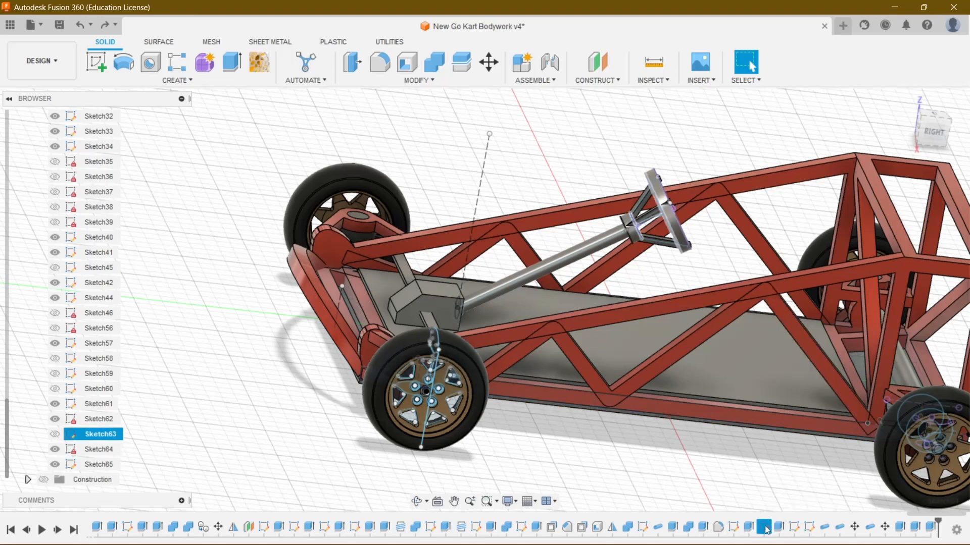
pyautogui.click(731, 527)
pyautogui.press('Escape')
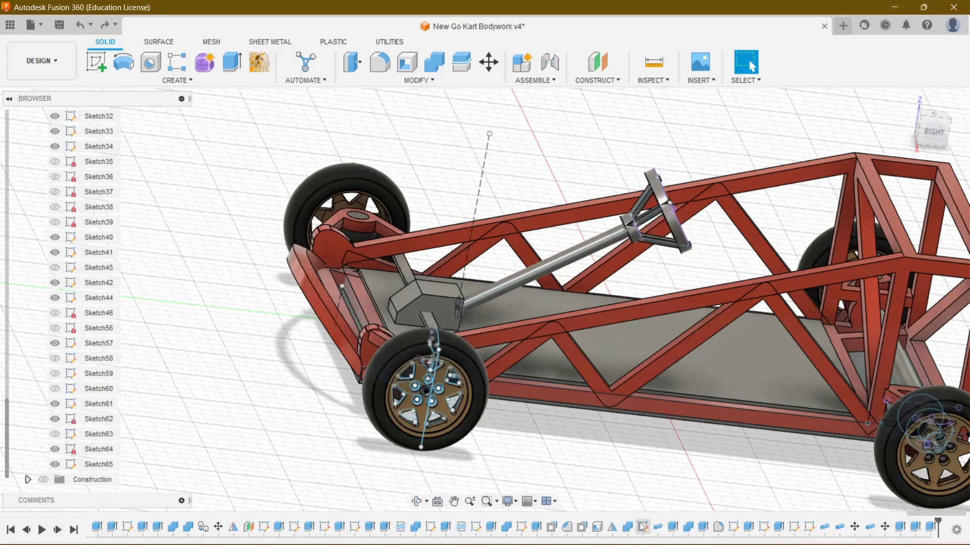
pyautogui.click(642, 527)
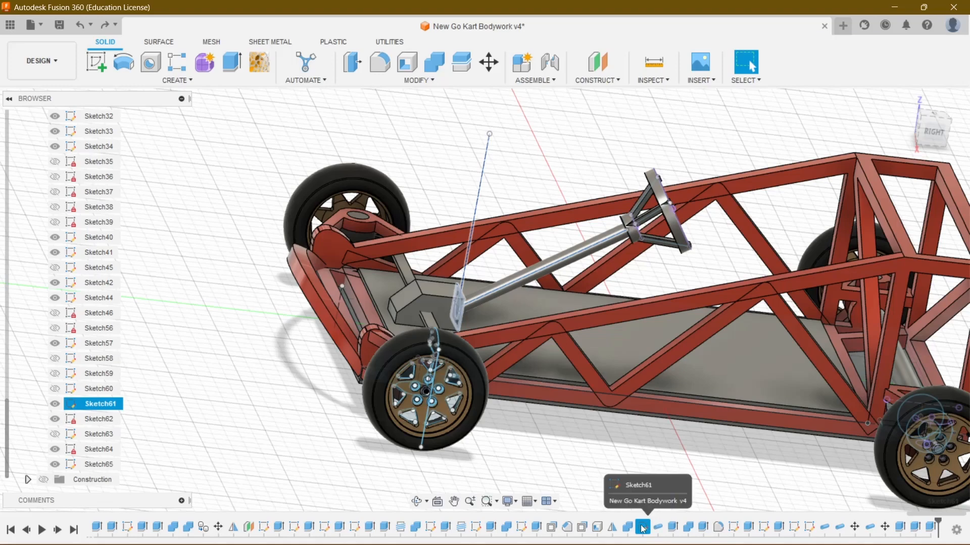
pyautogui.rightClick(642, 529)
pyautogui.click(676, 393)
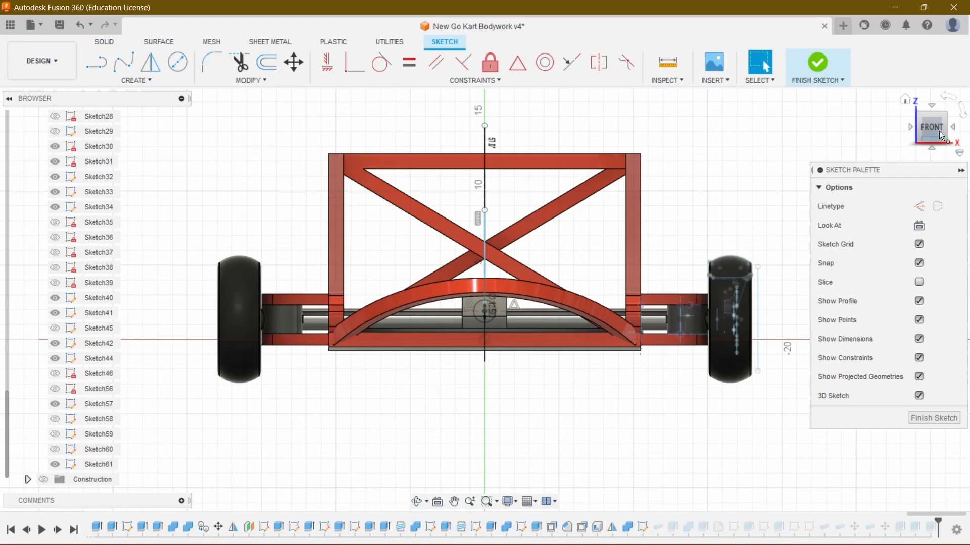
# - Try a length of 11 in for the steering column line, finish the sketch, then undo the change
pyautogui.moveTo(940, 135); pyautogui.dragTo(704, 201)
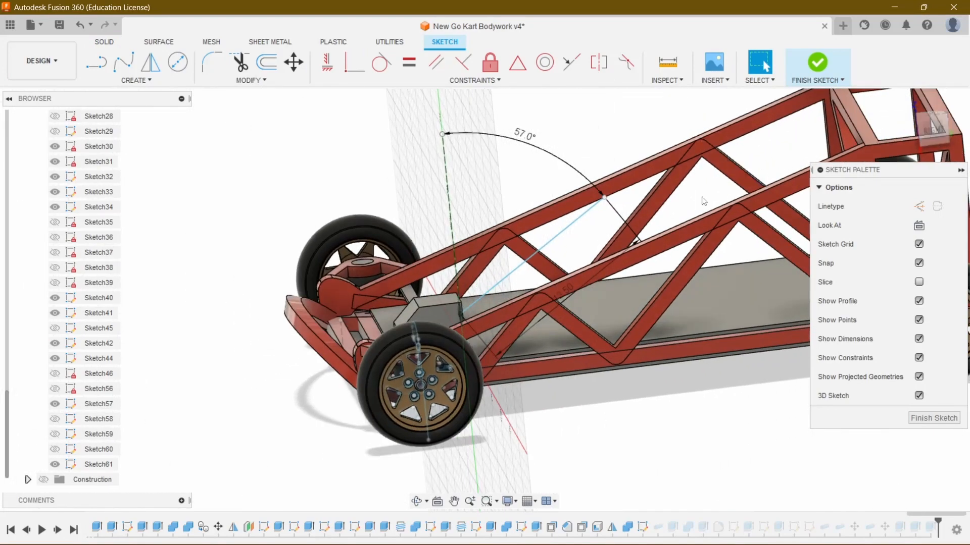
pyautogui.doubleClick(569, 292)
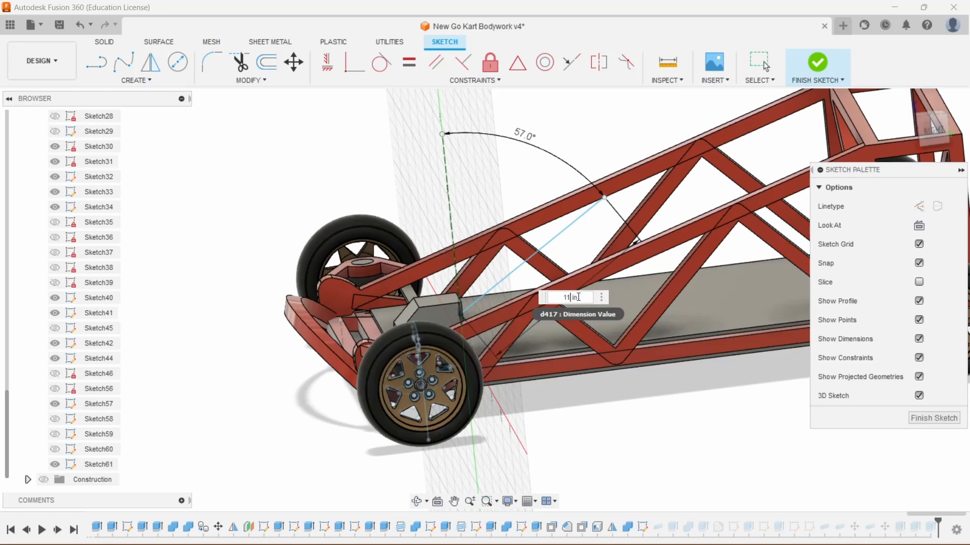
pyautogui.press('Return')
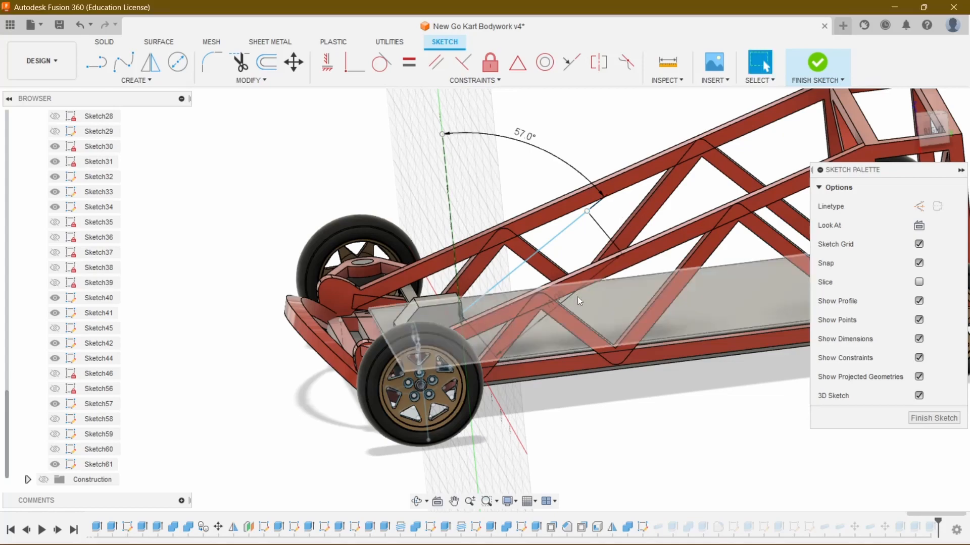
pyautogui.click(818, 61)
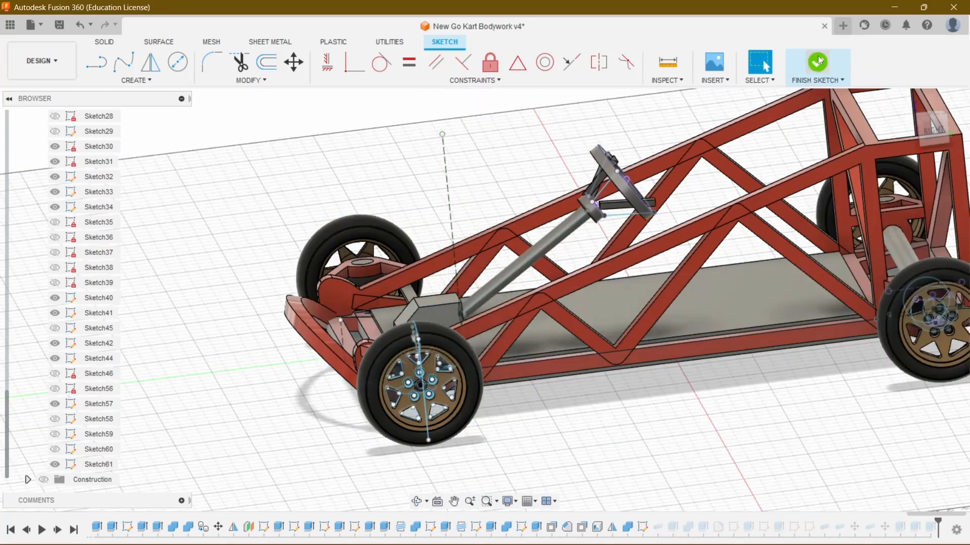
pyautogui.scroll(4, 616, 184)
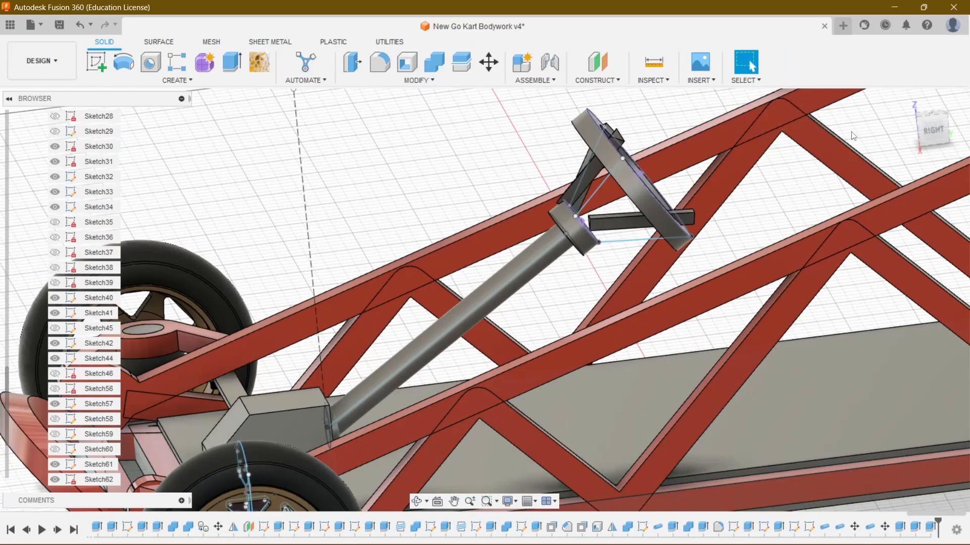
pyautogui.moveTo(914, 133); pyautogui.dragTo(926, 128)
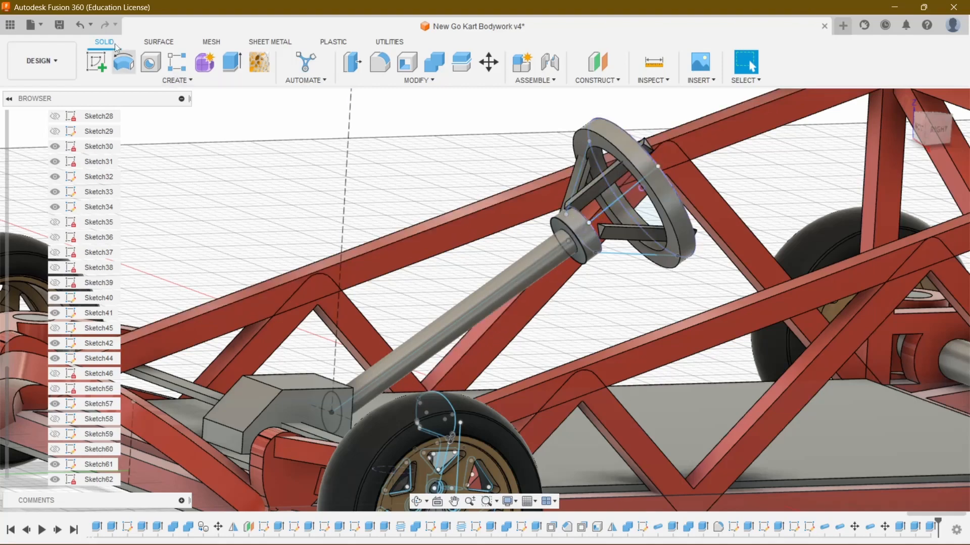
pyautogui.click(80, 25)
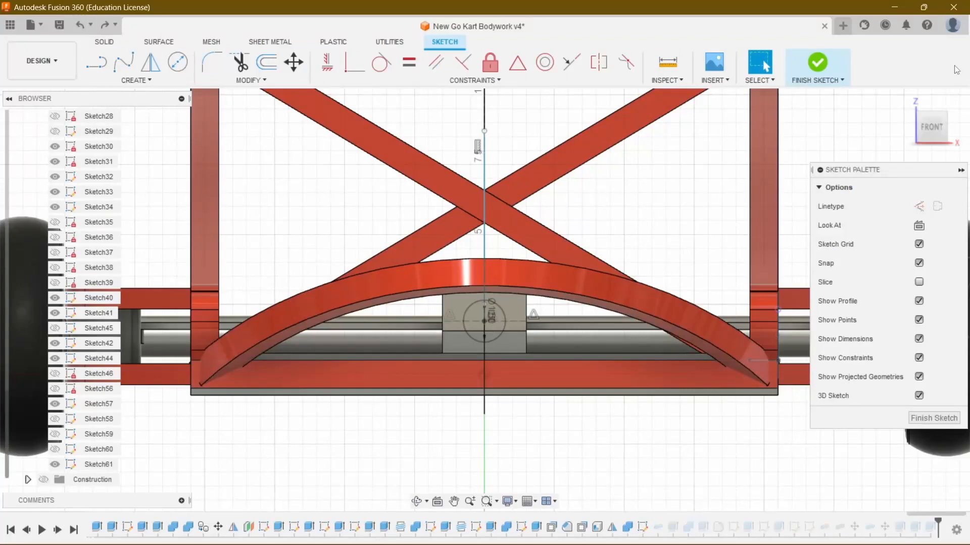
# - Try a length of 12 in for the steering column line, finish the sketch, then undo the change
pyautogui.moveTo(940, 131); pyautogui.dragTo(879, 122)
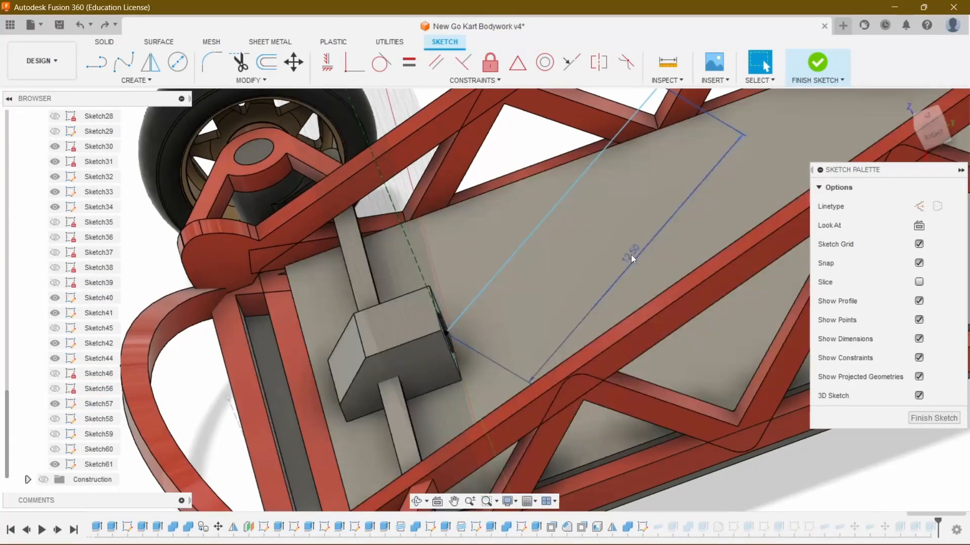
pyautogui.doubleClick(631, 254)
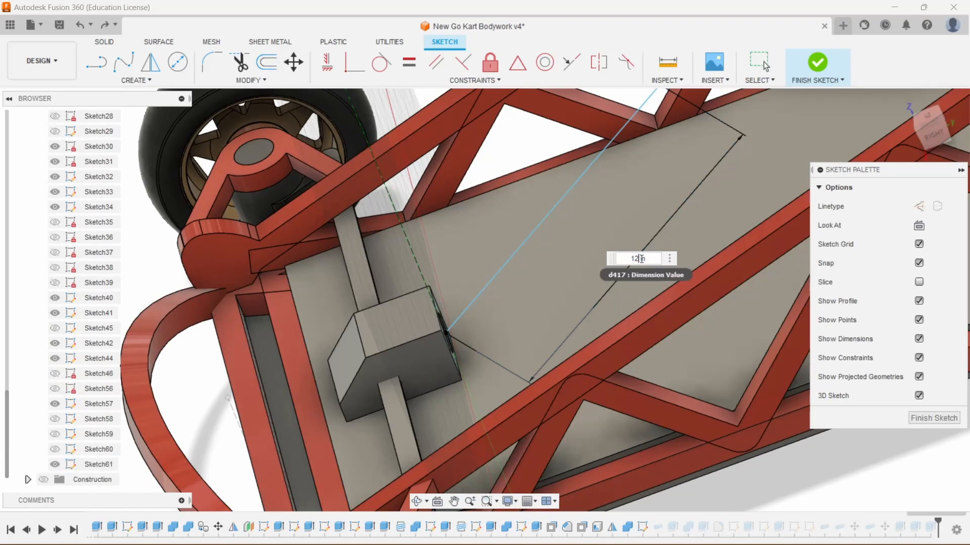
pyautogui.press('Return')
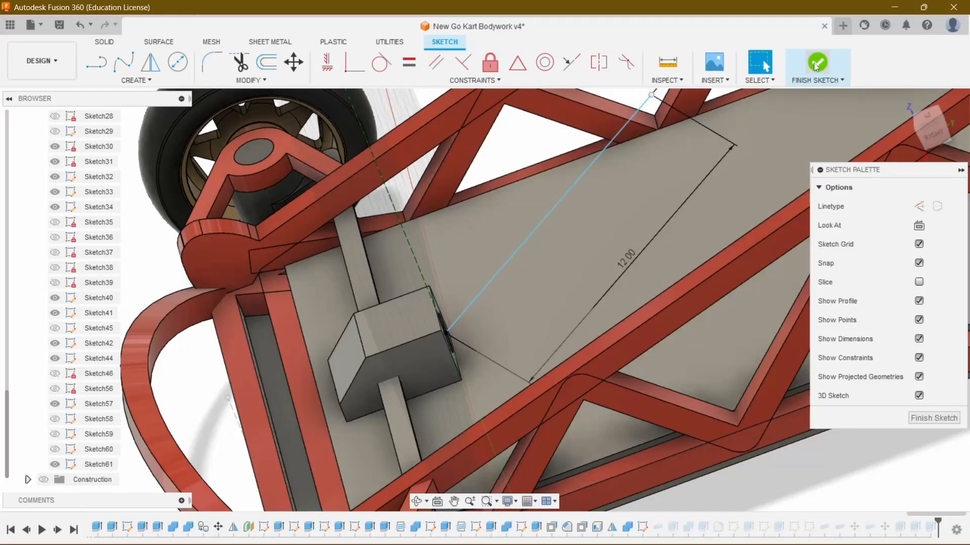
pyautogui.click(815, 67)
pyautogui.scroll(-3, 652, 234)
pyautogui.scroll(6, 673, 134)
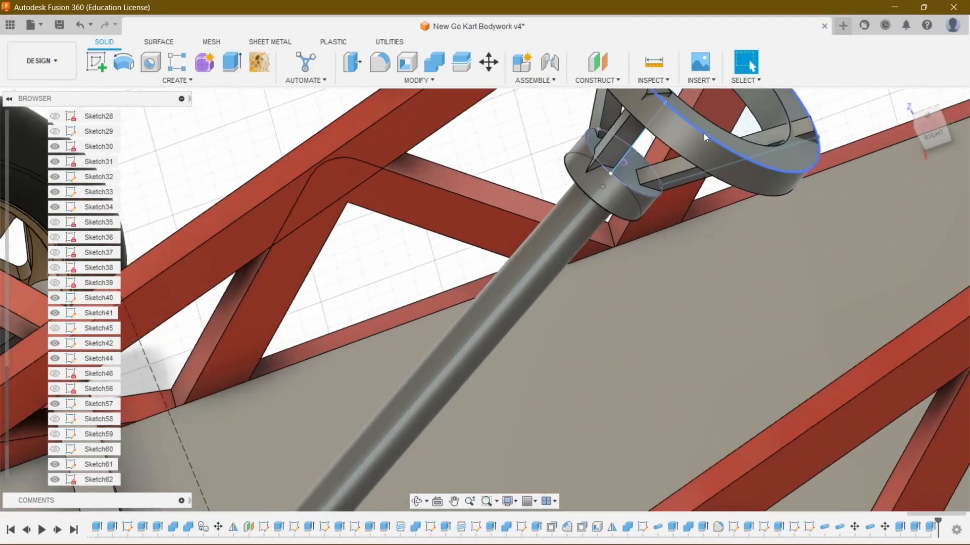
pyautogui.scroll(1, 704, 133)
pyautogui.moveTo(923, 130)
pyautogui.mouseDown()
pyautogui.moveTo(924, 166)
pyautogui.moveTo(940, 117)
pyautogui.moveTo(934, 105)
pyautogui.moveTo(940, 131)
pyautogui.mouseUp()
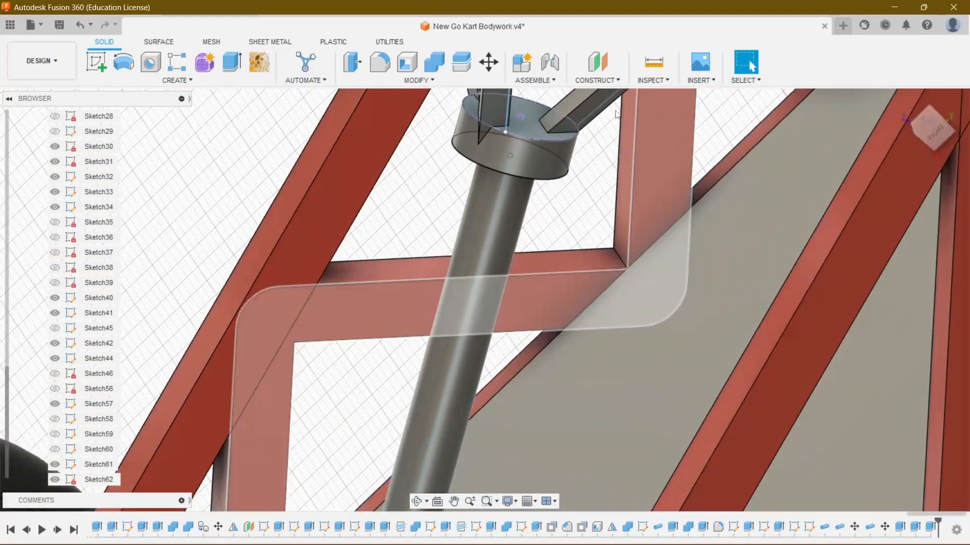
pyautogui.click(75, 23)
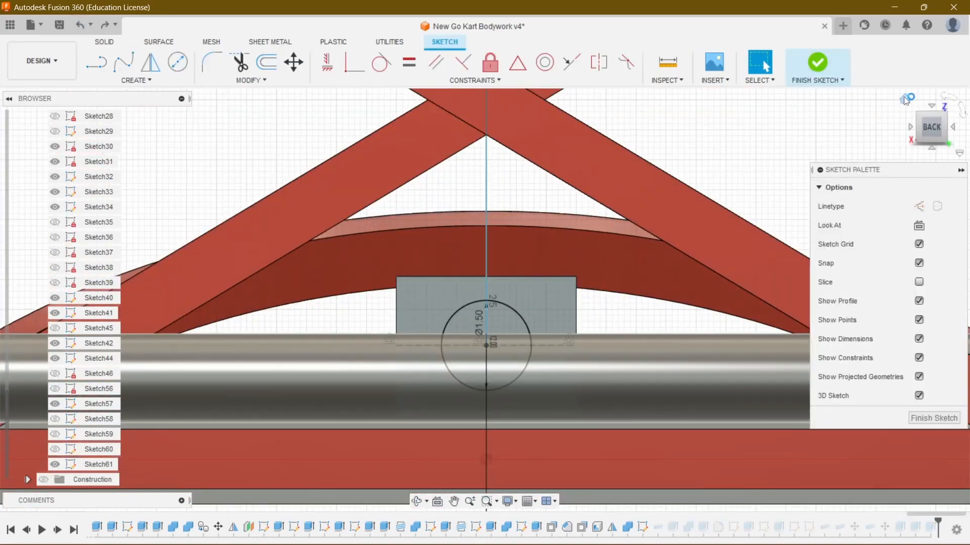
# - Undo the last length change of the steering column line and finish the sketch
pyautogui.click(909, 97)
pyautogui.scroll(5, 468, 328)
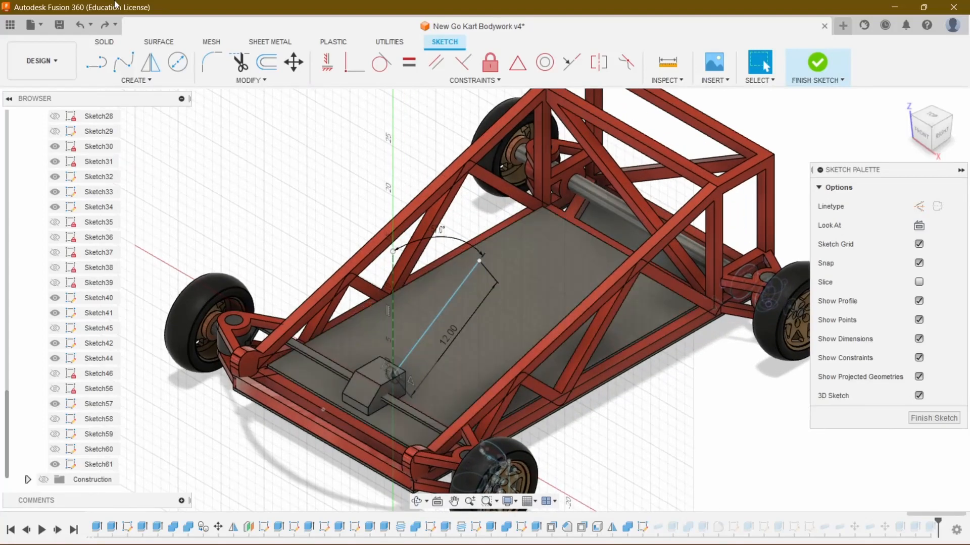
pyautogui.click(81, 27)
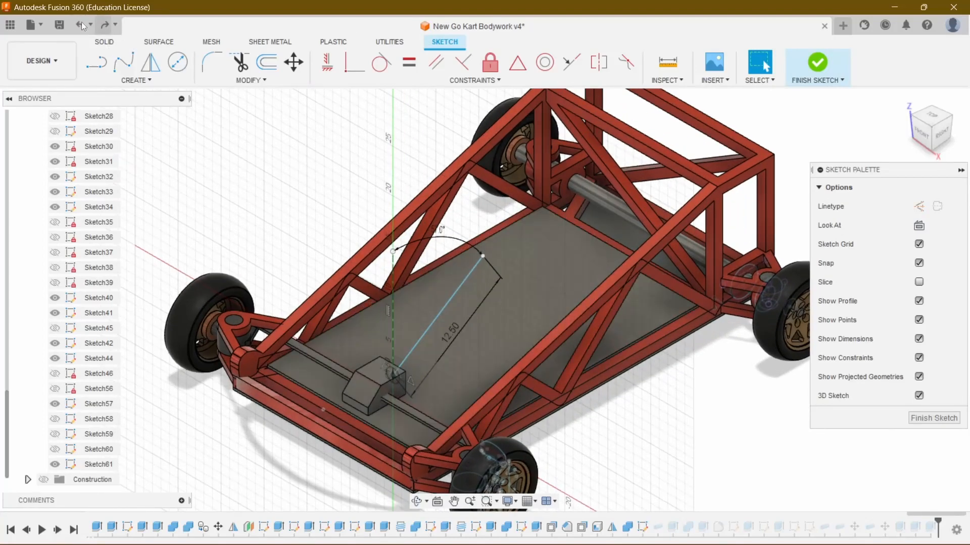
pyautogui.click(818, 63)
pyautogui.scroll(5, 494, 290)
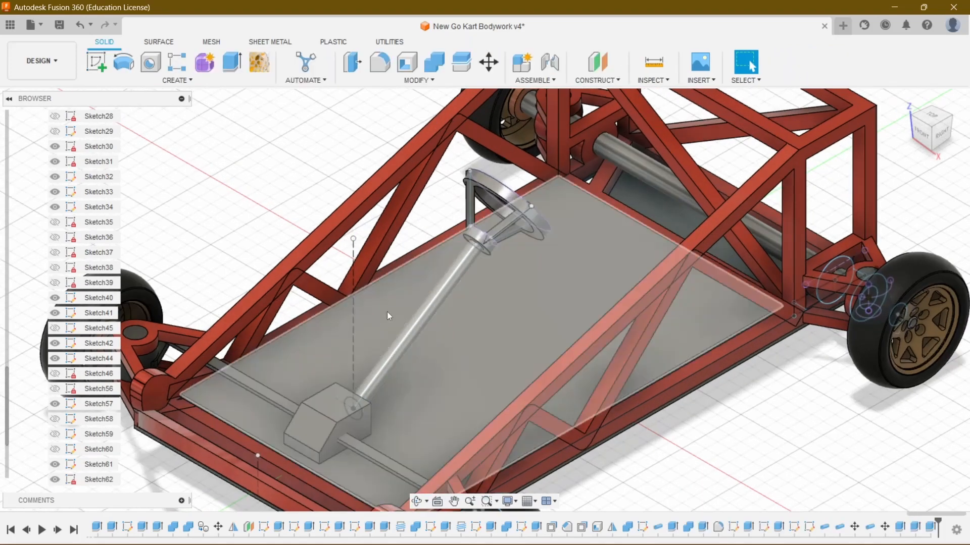
# - Try to delete the vertical dashed construction line at the base of the steering column
pyautogui.click(352, 266)
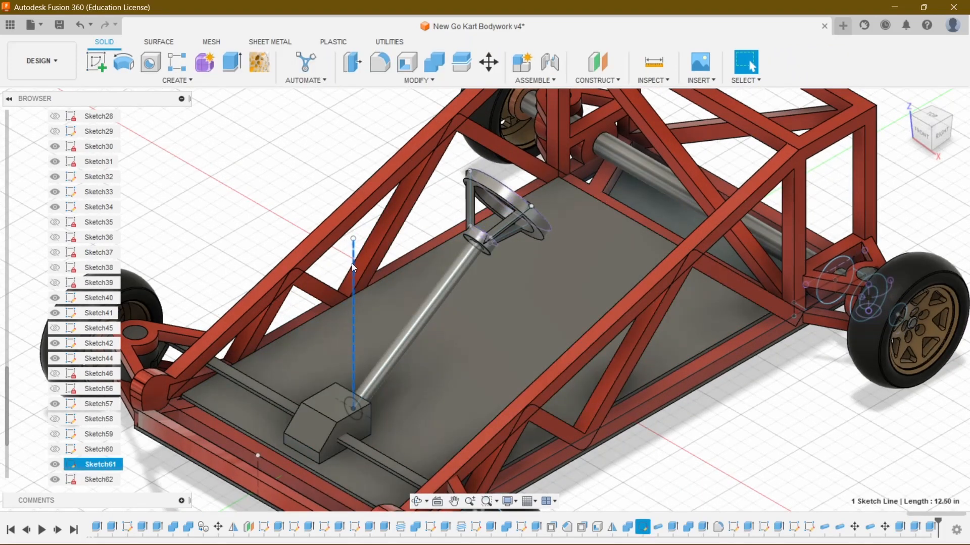
pyautogui.rightClick(352, 266)
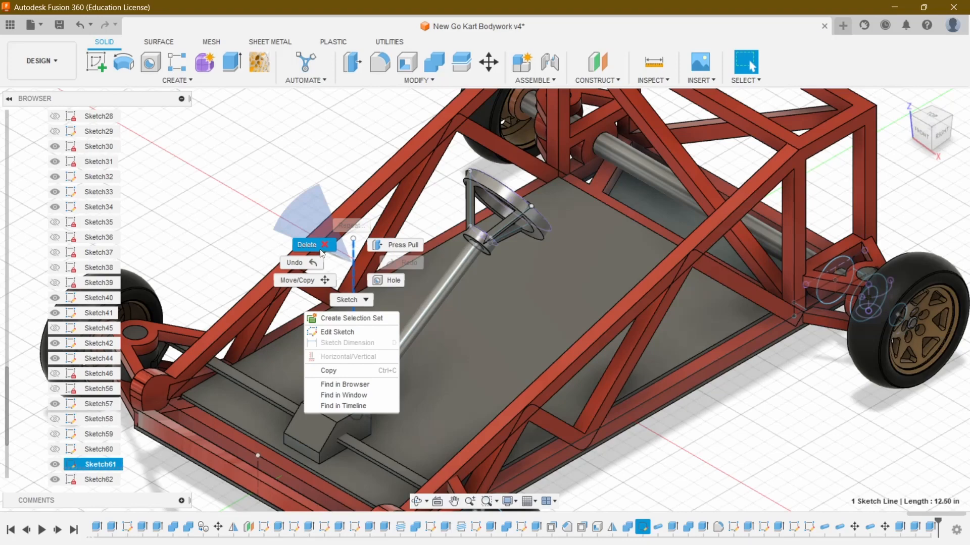
pyautogui.click(329, 198)
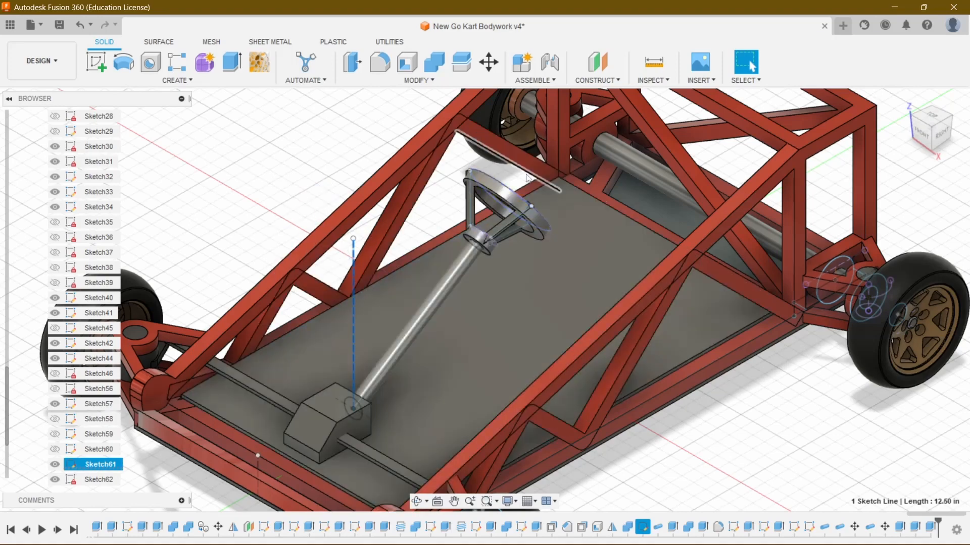
# - Extrude the ring profile on the hub's underside 0.50 in down the steering column as a new body
pyautogui.scroll(8, 580, 210)
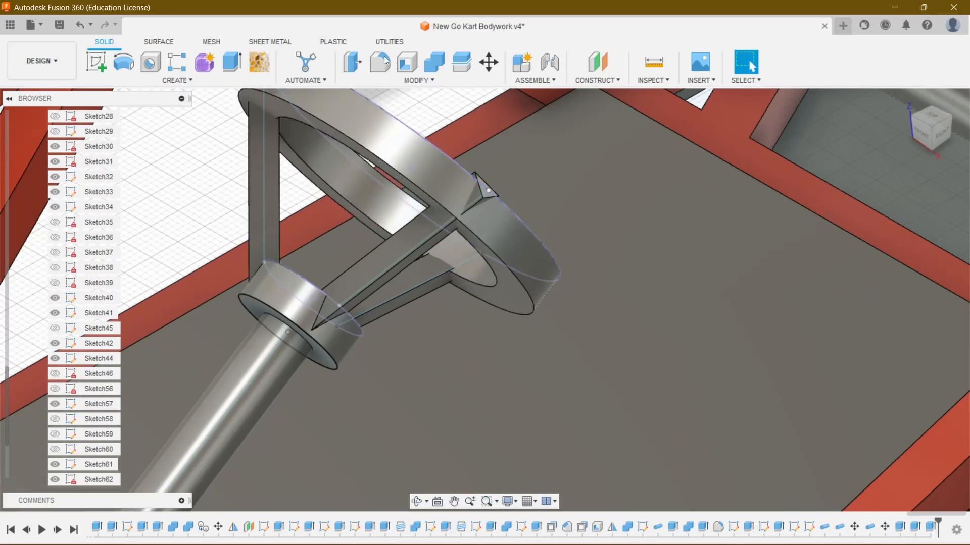
pyautogui.click(232, 63)
pyautogui.click(274, 332)
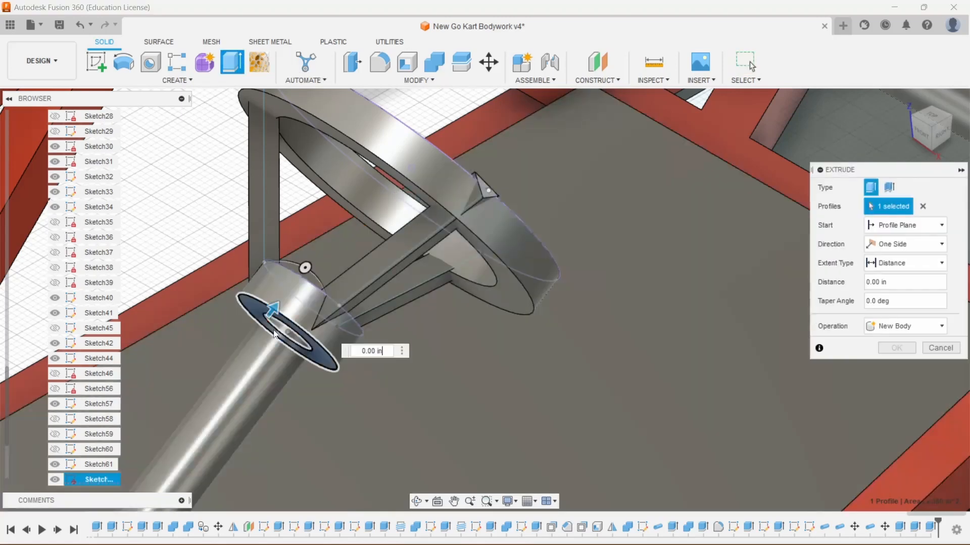
pyautogui.click(296, 318)
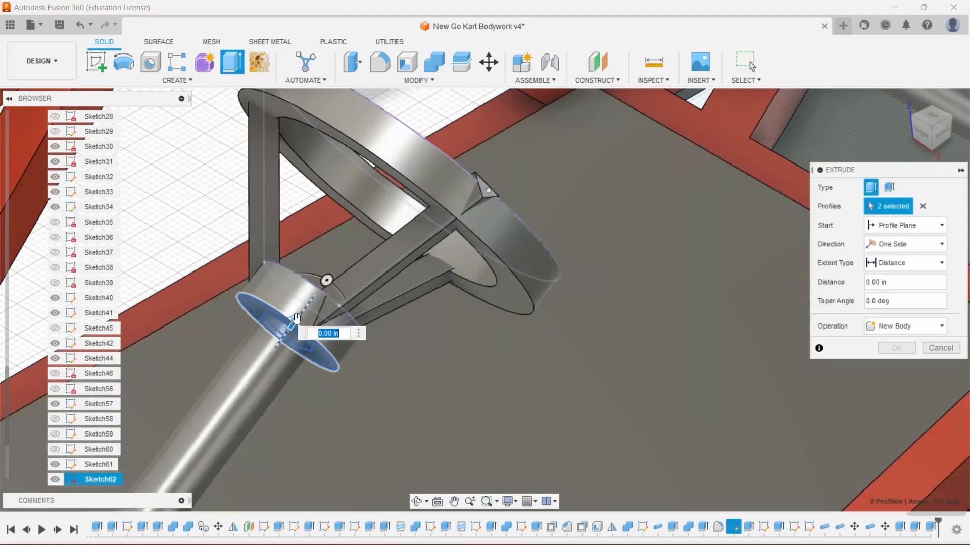
pyautogui.moveTo(297, 318); pyautogui.dragTo(292, 332)
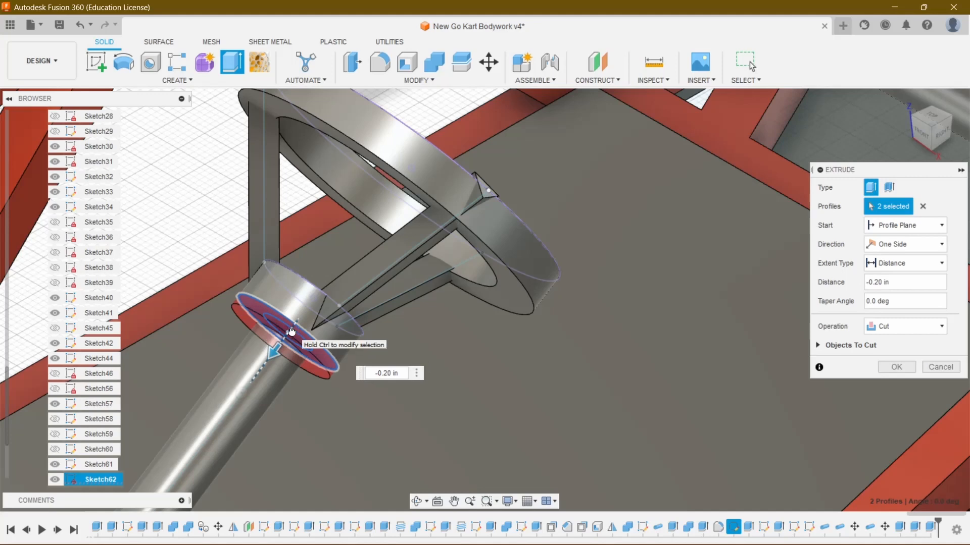
pyautogui.click(909, 327)
pyautogui.click(894, 390)
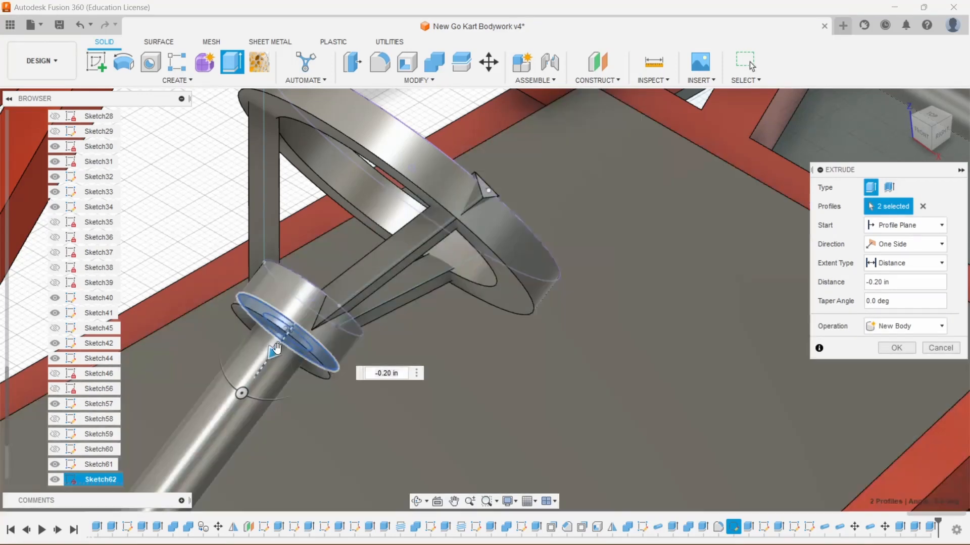
pyautogui.moveTo(277, 348); pyautogui.dragTo(273, 362)
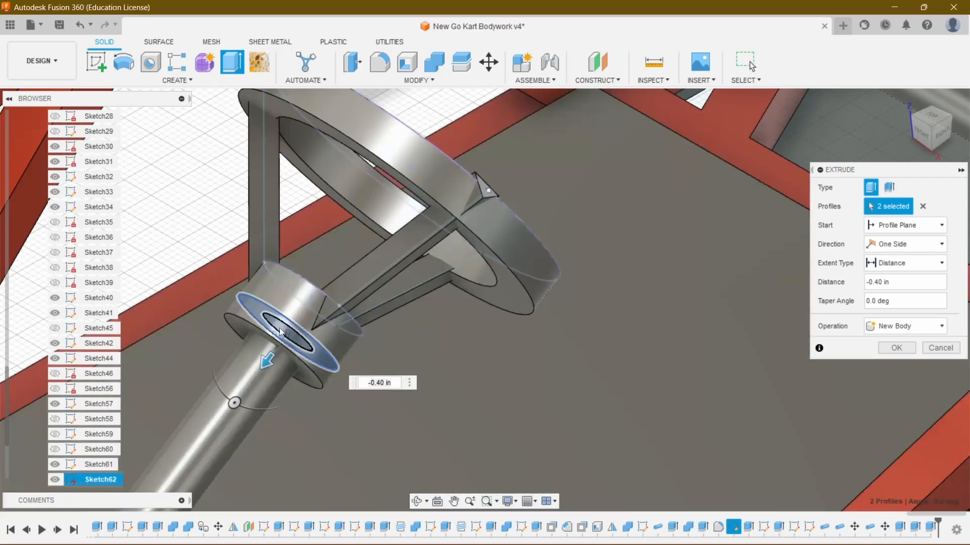
pyautogui.click(281, 332)
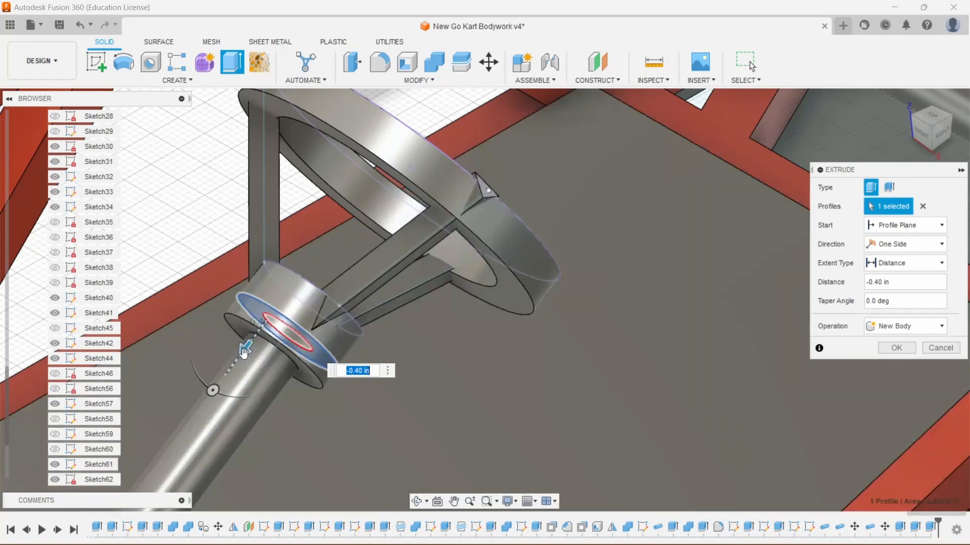
pyautogui.moveTo(245, 349); pyautogui.dragTo(237, 359)
pyautogui.click(896, 348)
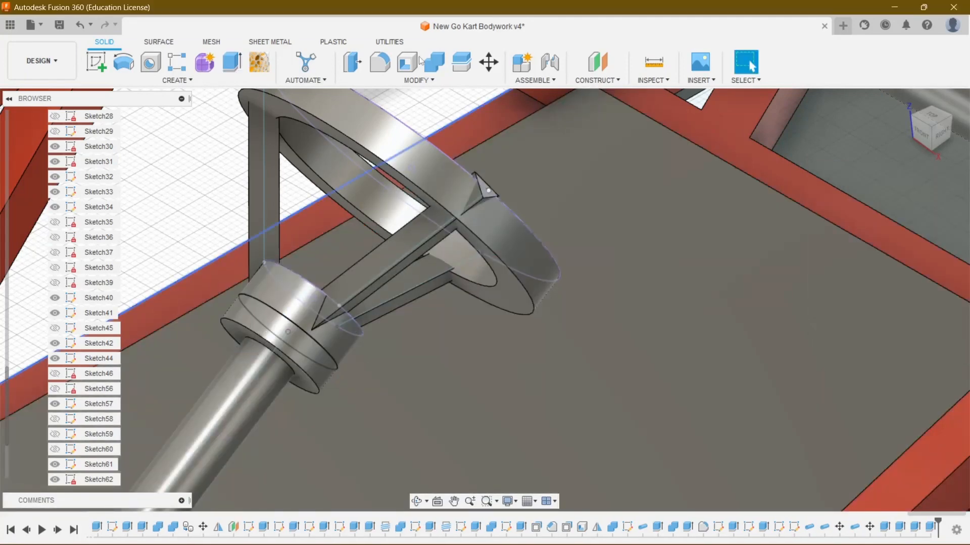
# - Combine the new ring body with the steering wheel's hub and spokes using Join
pyautogui.click(433, 61)
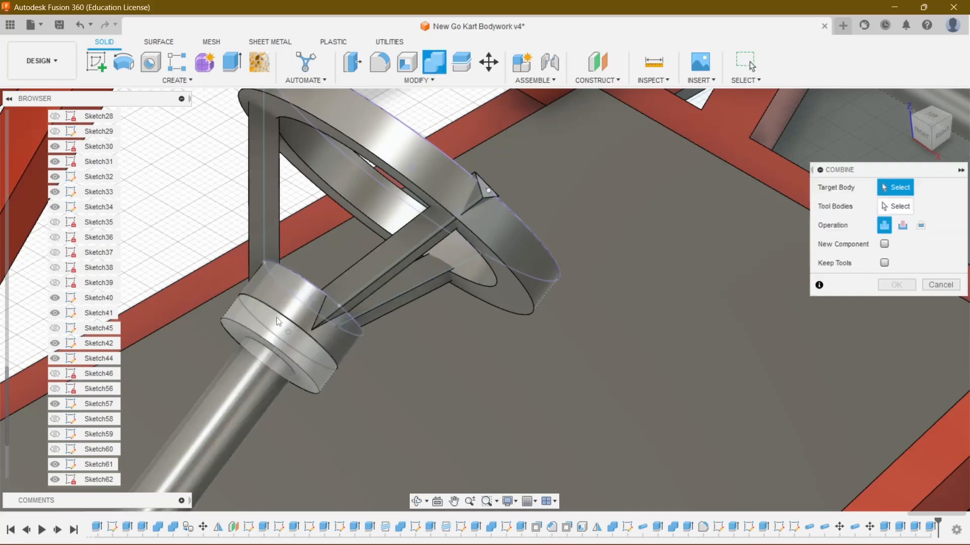
pyautogui.click(270, 344)
pyautogui.click(287, 292)
pyautogui.click(300, 305)
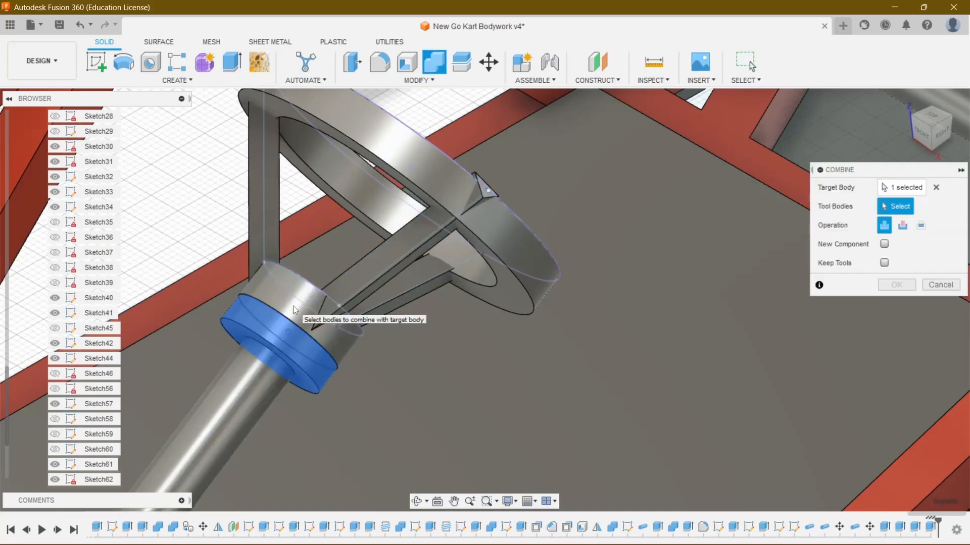
pyautogui.click(293, 303)
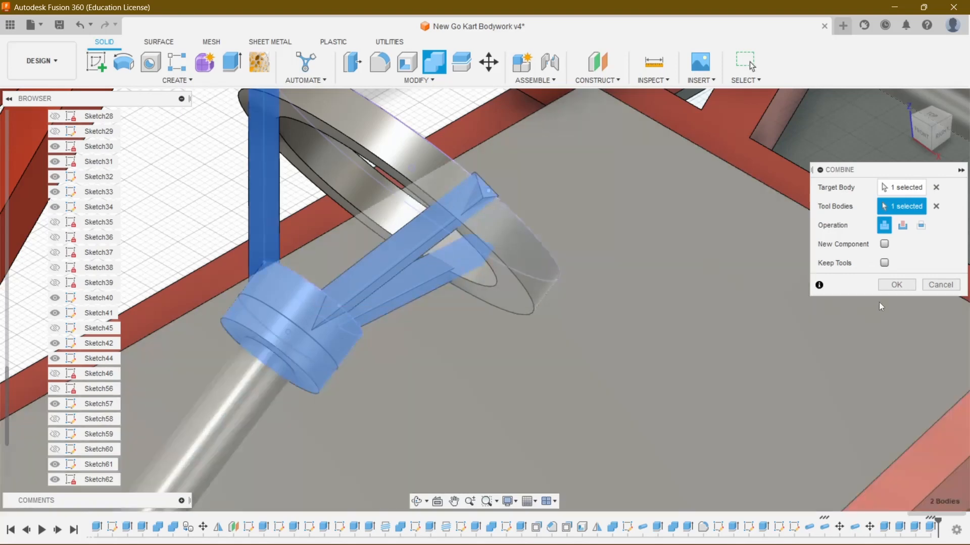
pyautogui.click(898, 285)
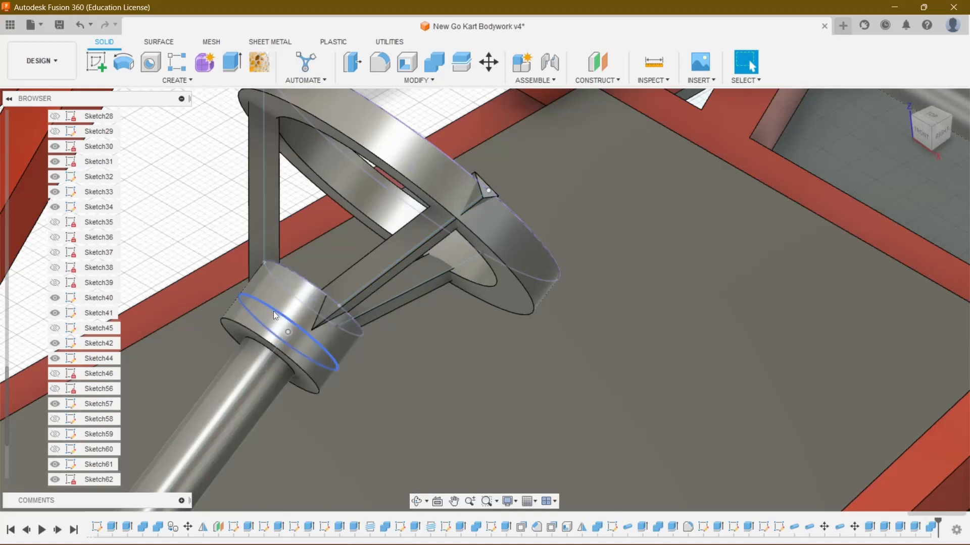
# - Try deleting the sketch circle around the hub, then undo back to before the ring was extruded from the hub's underside
pyautogui.click(275, 315)
pyautogui.rightClick(274, 313)
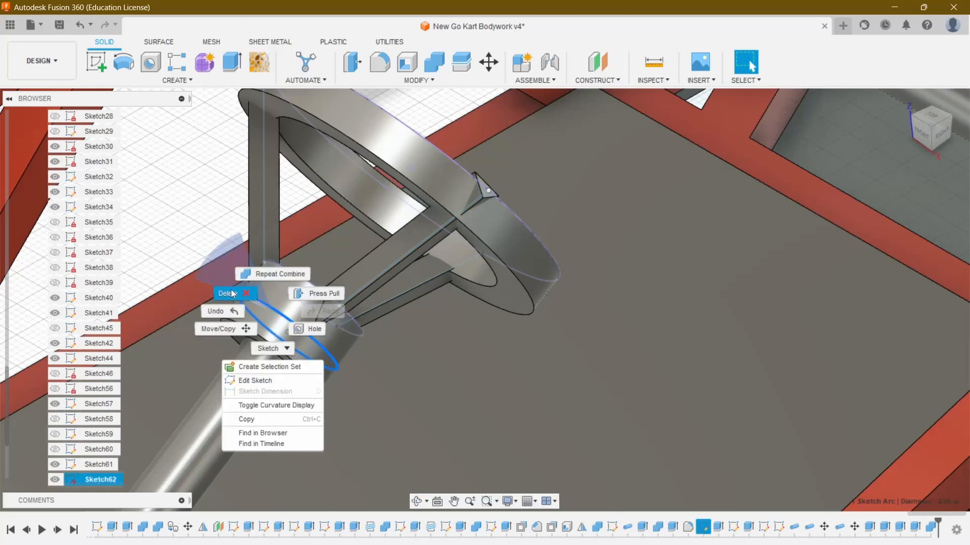
pyautogui.click(208, 216)
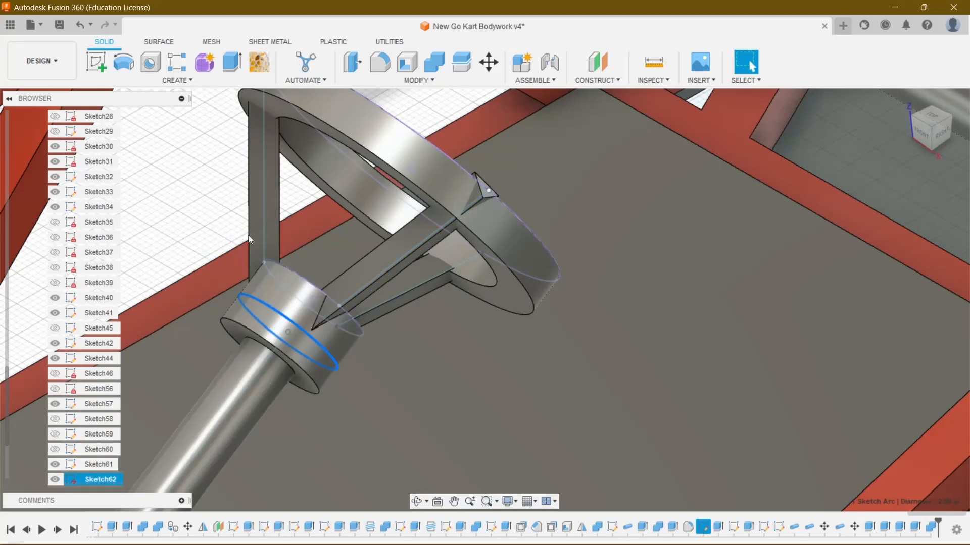
pyautogui.click(226, 243)
pyautogui.click(292, 317)
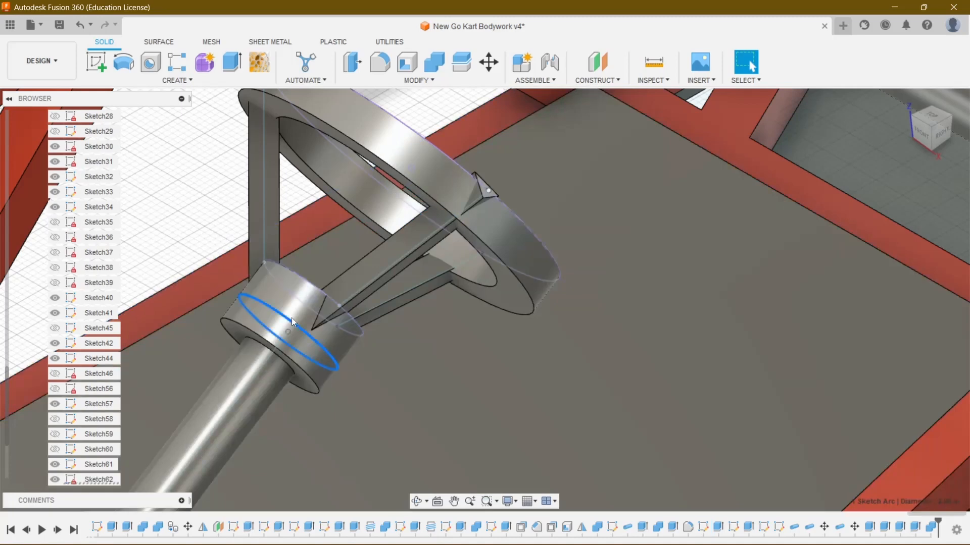
pyautogui.rightClick(287, 316)
pyautogui.click(258, 303)
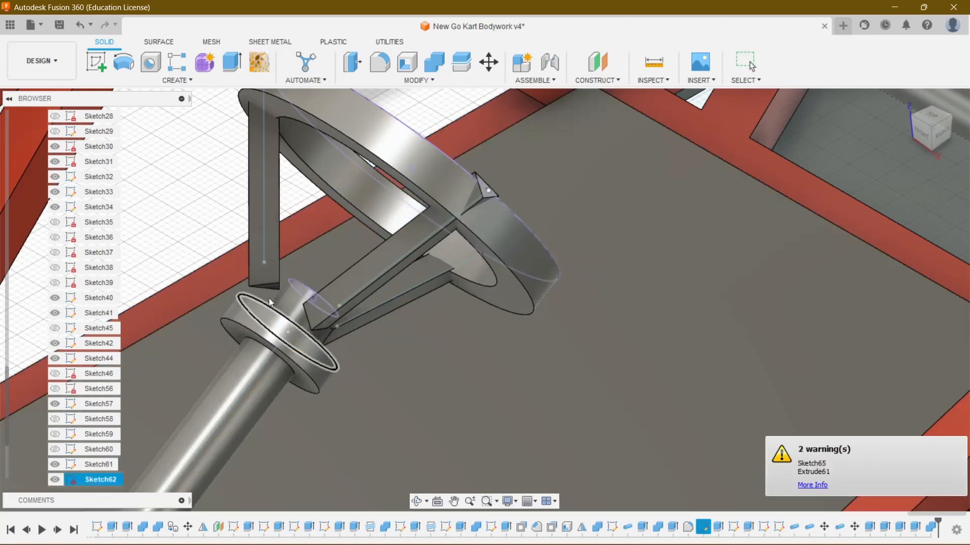
pyautogui.click(81, 24)
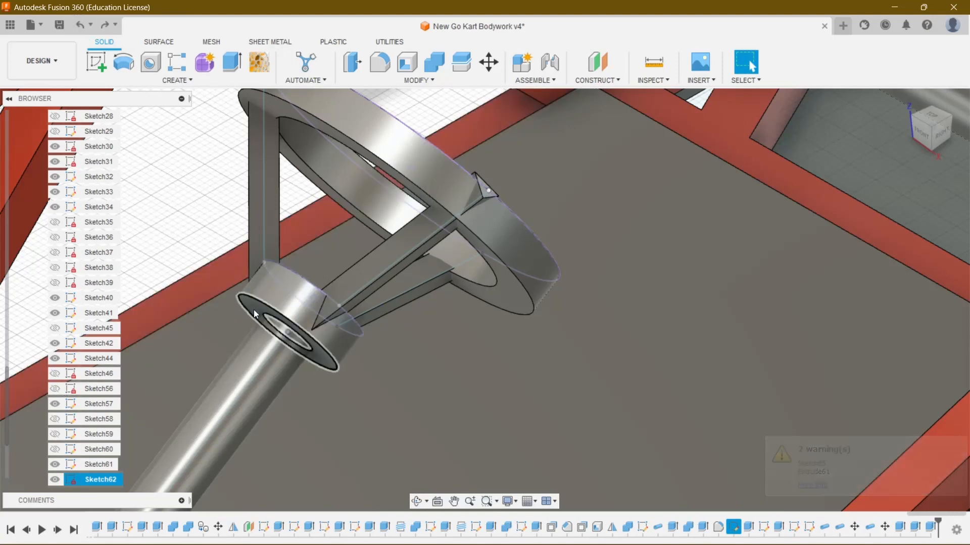
# - Extrude the ring profile on the hub's underside 0.40 in down the steering column, with the operation set to Join
pyautogui.click(257, 311)
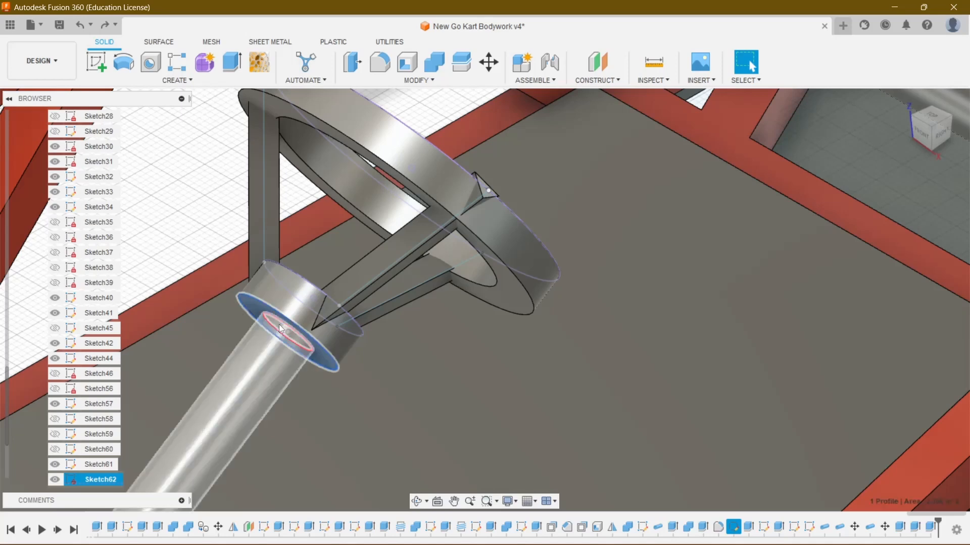
pyautogui.scroll(3, 297, 346)
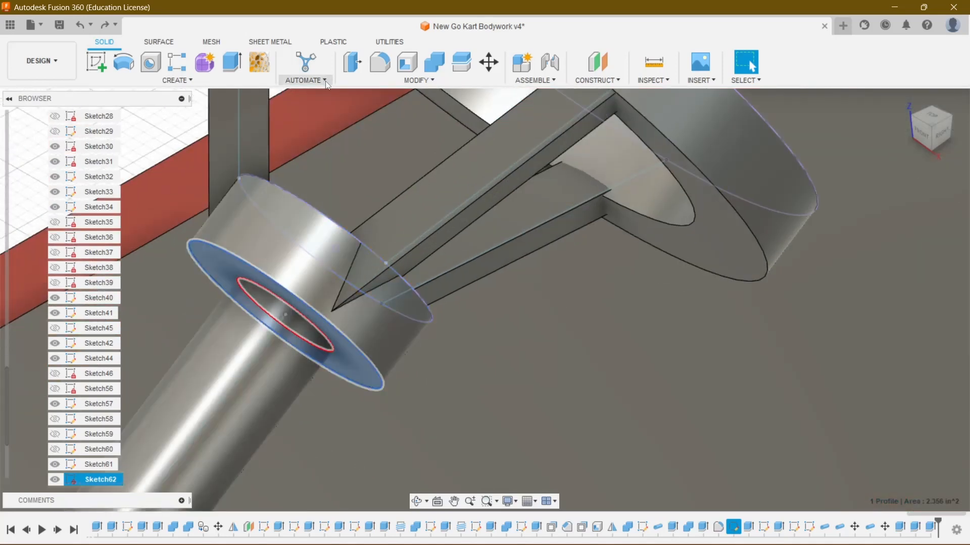
pyautogui.click(82, 26)
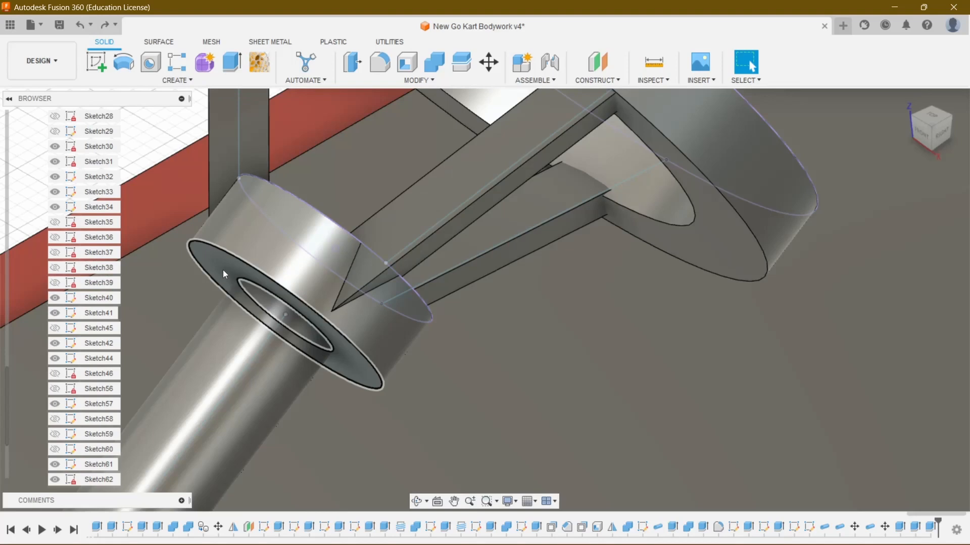
pyautogui.press('e')
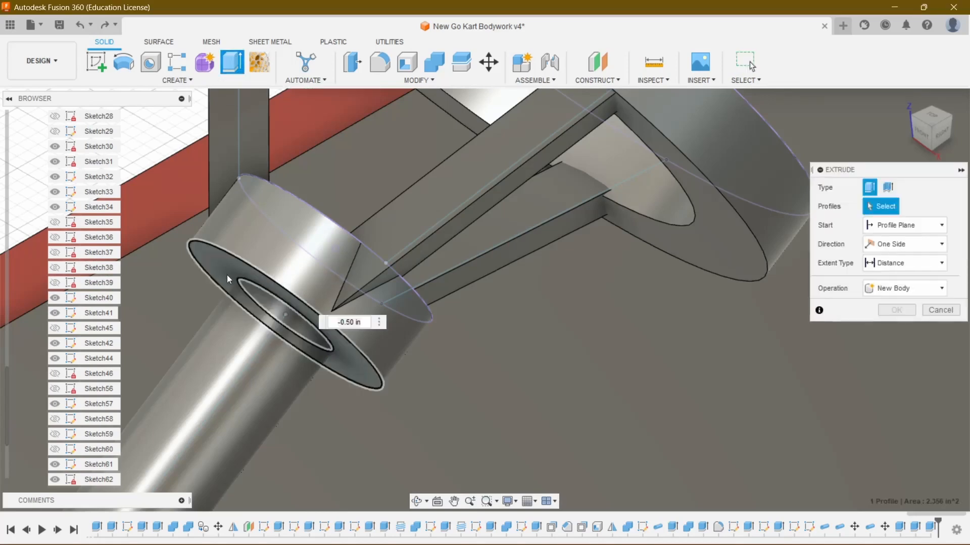
pyautogui.click(227, 275)
pyautogui.moveTo(249, 281); pyautogui.dragTo(216, 316)
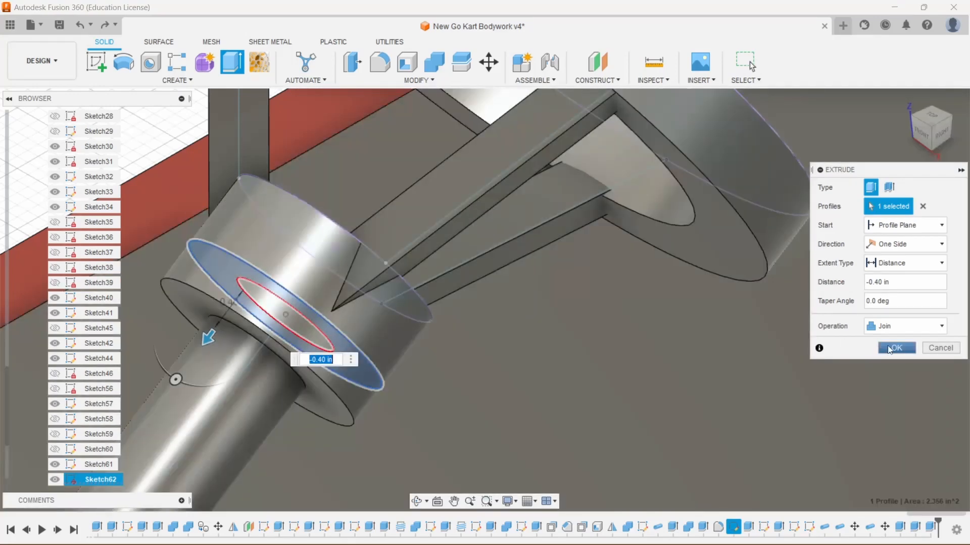
pyautogui.click(890, 349)
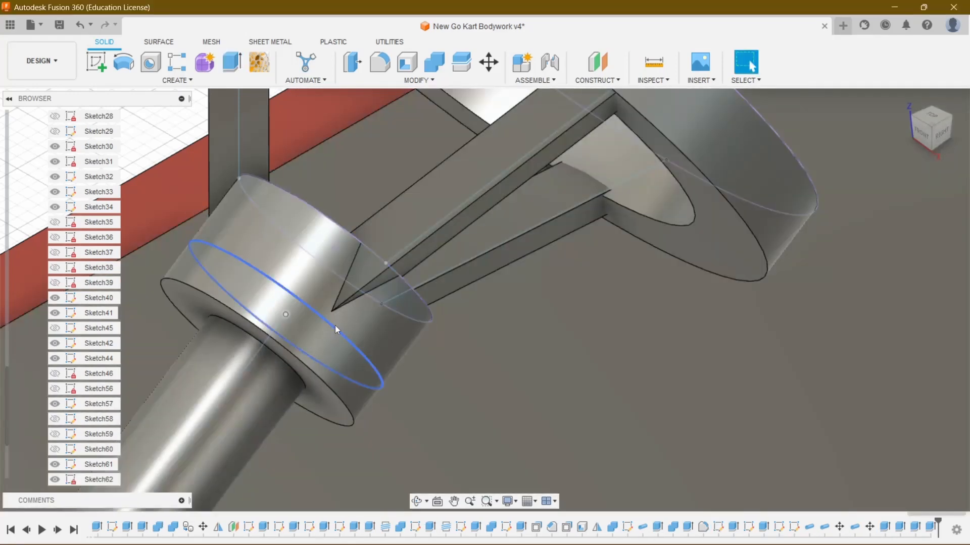
# - Fillet the outer cylindrical face of the steering wheel's rim with a 0.20 in radius
pyautogui.scroll(-5, 410, 301)
pyautogui.scroll(5, 493, 314)
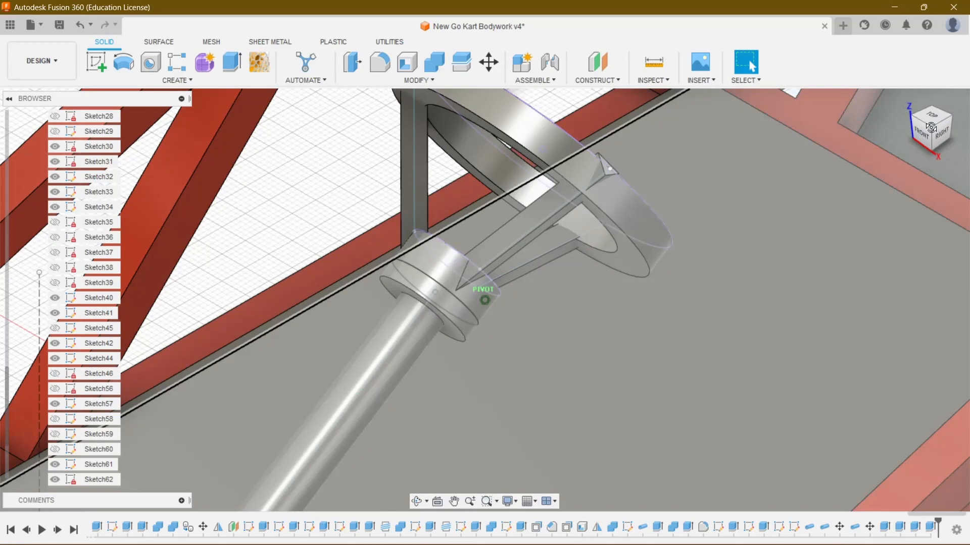
pyautogui.moveTo(930, 128); pyautogui.dragTo(908, 114)
pyautogui.click(380, 63)
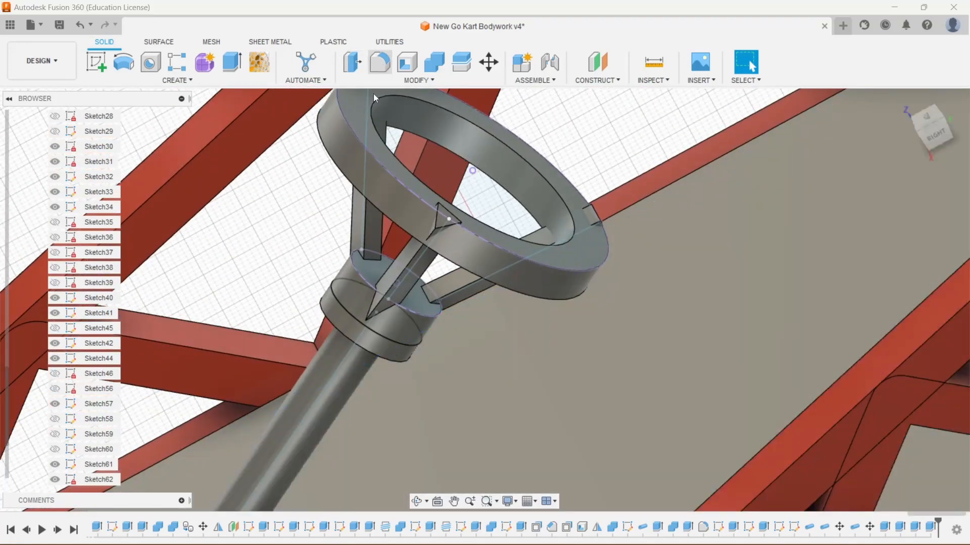
pyautogui.click(344, 145)
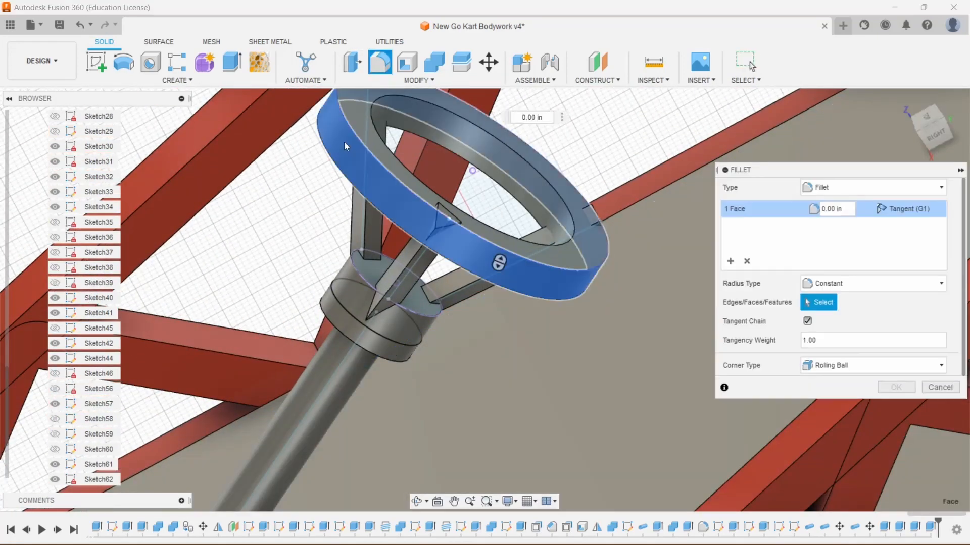
pyautogui.scroll(-3, 593, 270)
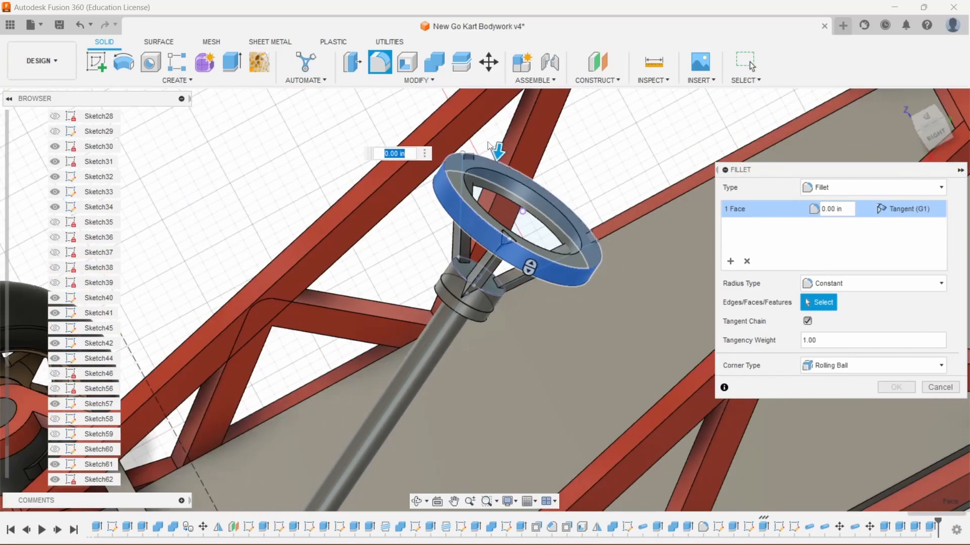
pyautogui.scroll(4, 510, 169)
pyautogui.moveTo(507, 171); pyautogui.dragTo(508, 176)
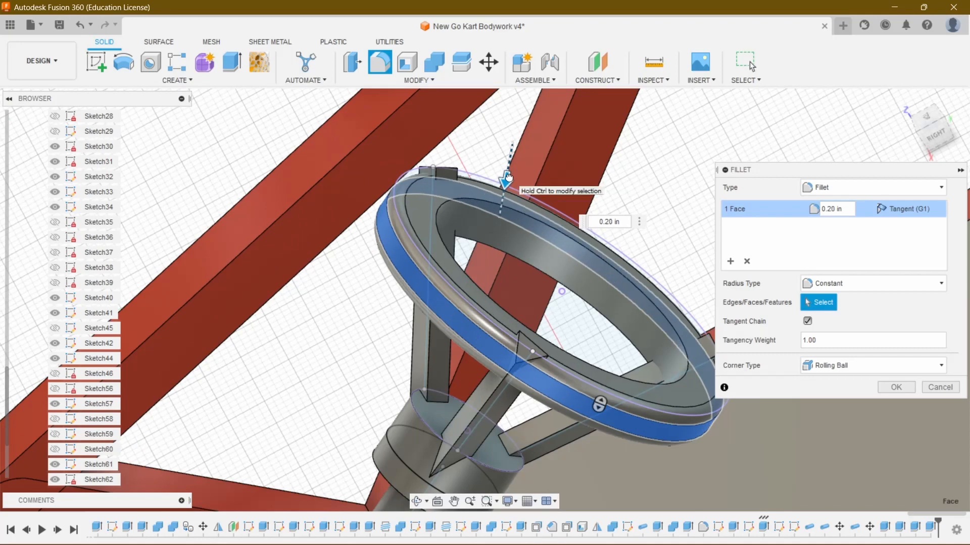
pyautogui.moveTo(508, 177); pyautogui.dragTo(508, 177)
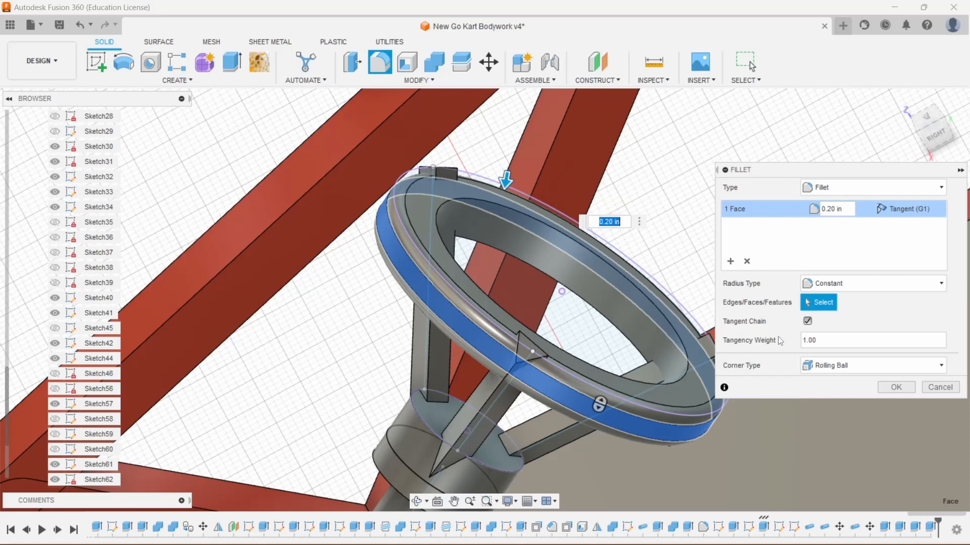
pyautogui.click(897, 387)
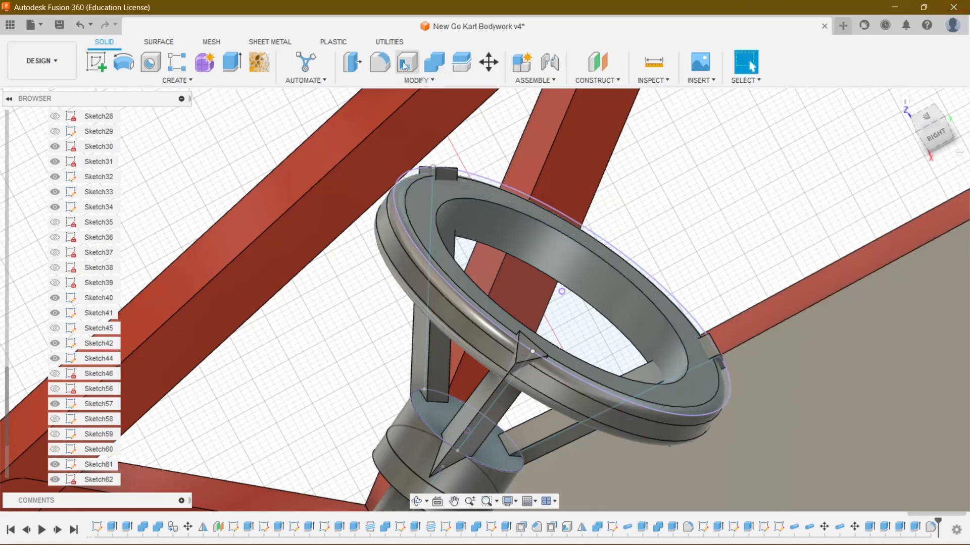
# - Fillet the inner cylindrical face of the steering wheel's rim with a 0.20 in radius
pyautogui.click(379, 62)
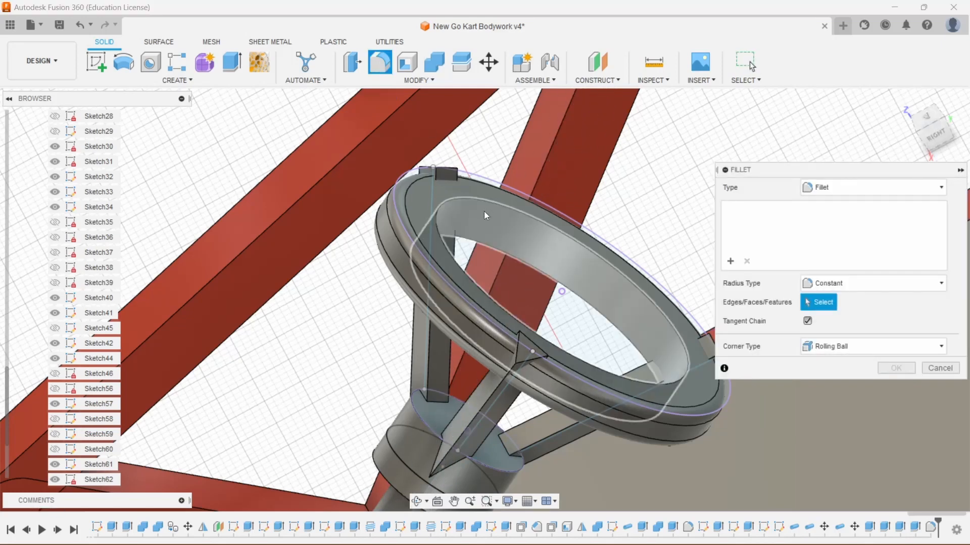
pyautogui.click(530, 209)
pyautogui.write('0.25')
pyautogui.press('Return')
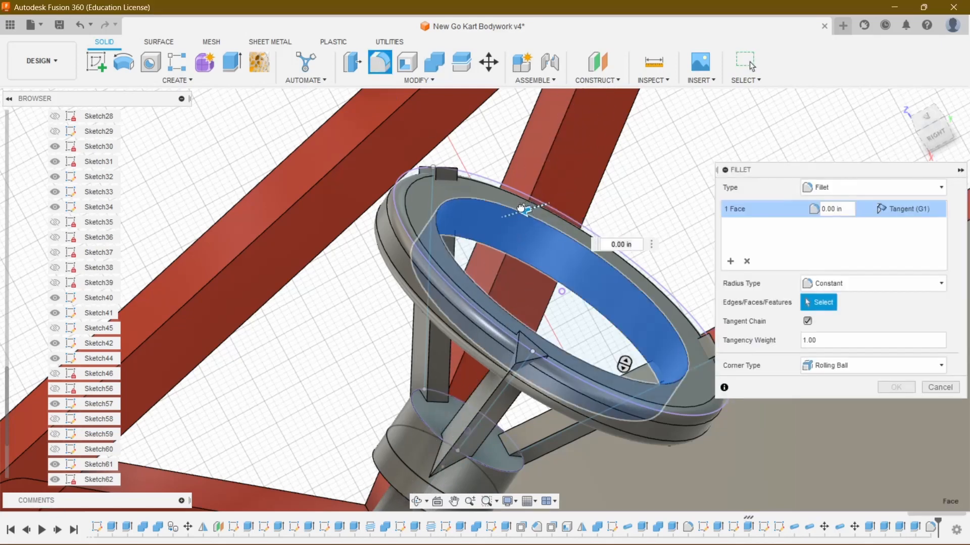
pyautogui.moveTo(519, 209); pyautogui.dragTo(522, 207)
pyautogui.click(609, 243)
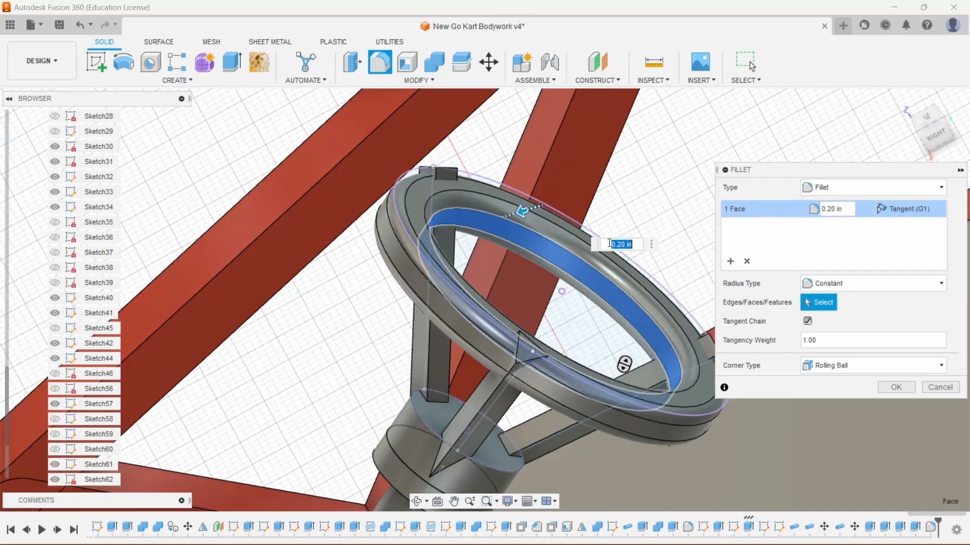
pyautogui.click(902, 388)
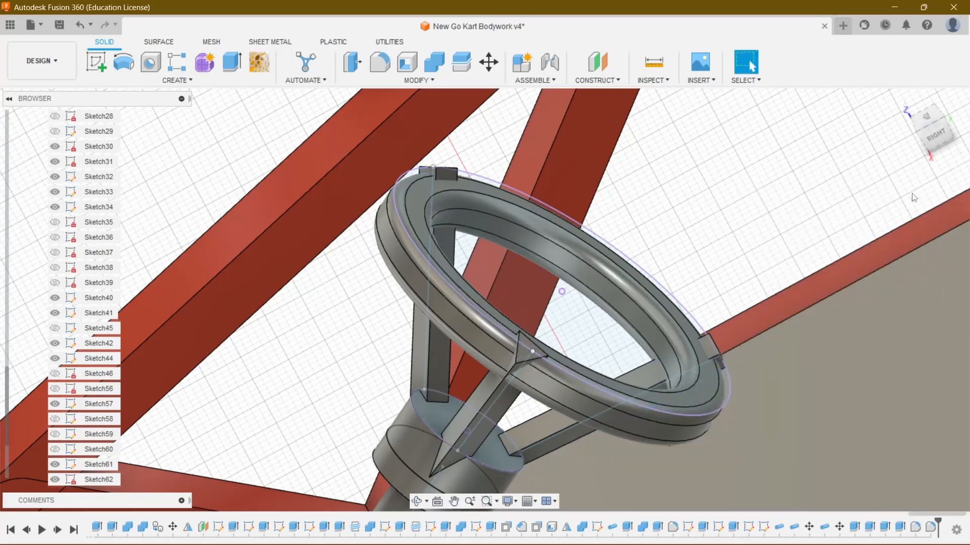
# - Offset the three triangular spoke end faces protruding through the rim by -0.60 in with Offset Face
pyautogui.moveTo(931, 148)
pyautogui.mouseDown()
pyautogui.moveTo(951, 118)
pyautogui.moveTo(935, 108)
pyautogui.moveTo(920, 116)
pyautogui.moveTo(932, 134)
pyautogui.mouseUp()
pyautogui.scroll(3, 546, 205)
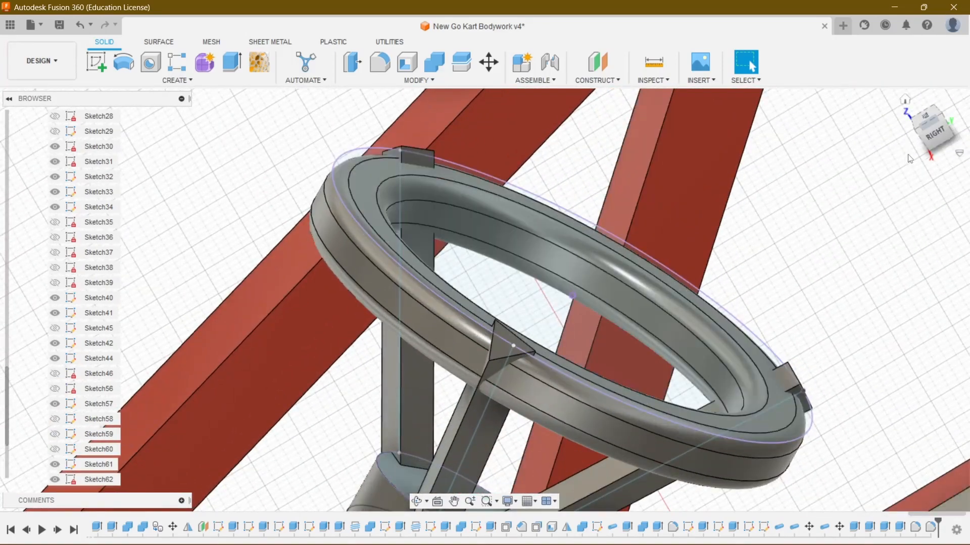
pyautogui.click(949, 150)
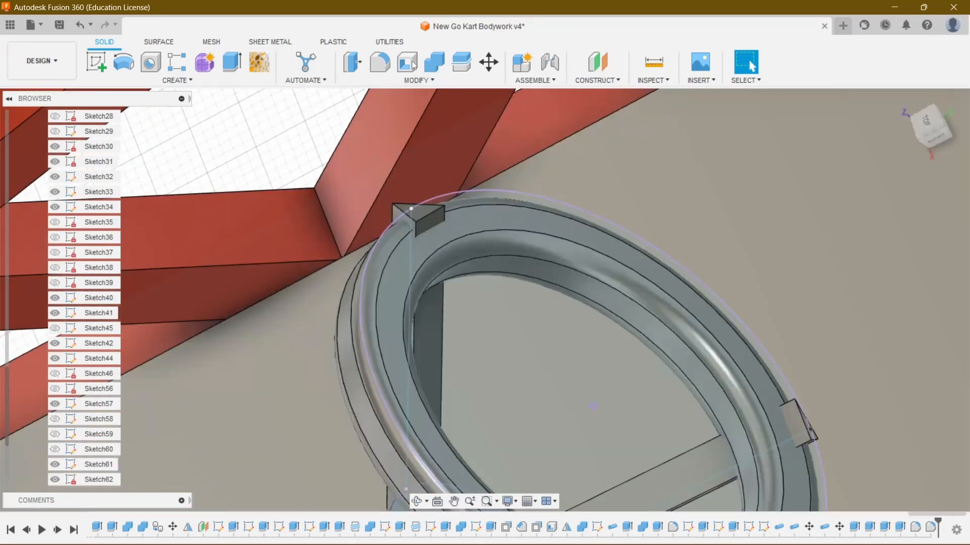
pyautogui.click(348, 63)
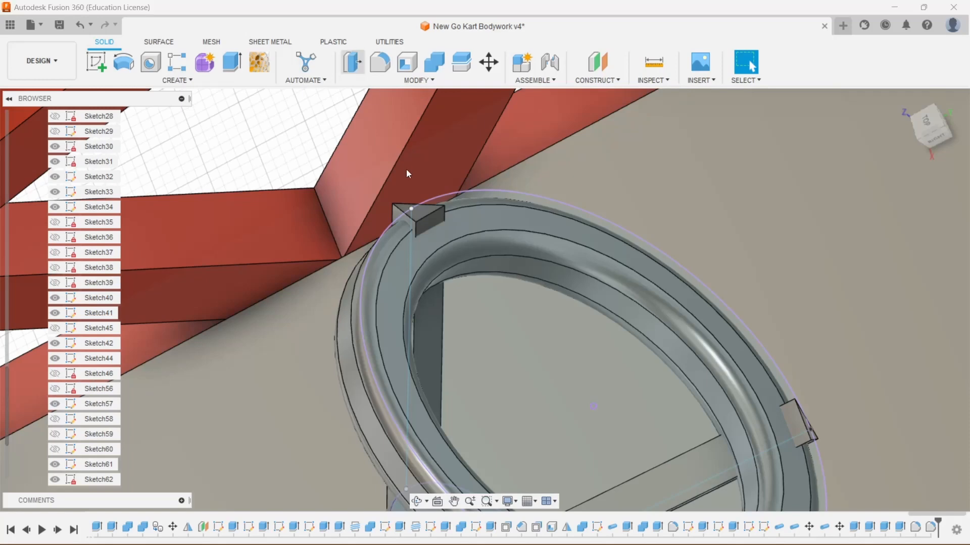
pyautogui.click(419, 213)
pyautogui.scroll(-1, 799, 420)
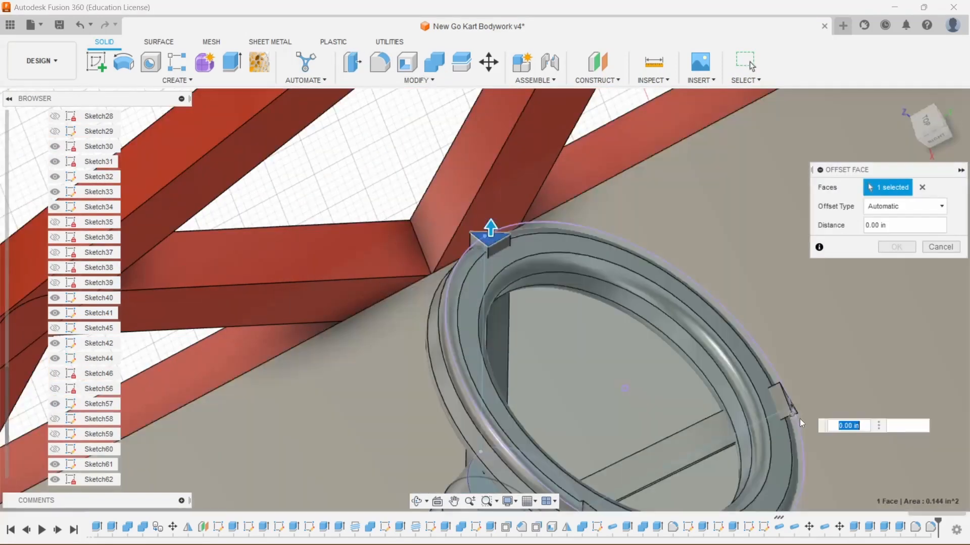
pyautogui.scroll(4, 798, 413)
pyautogui.scroll(1, 798, 413)
pyautogui.click(791, 404)
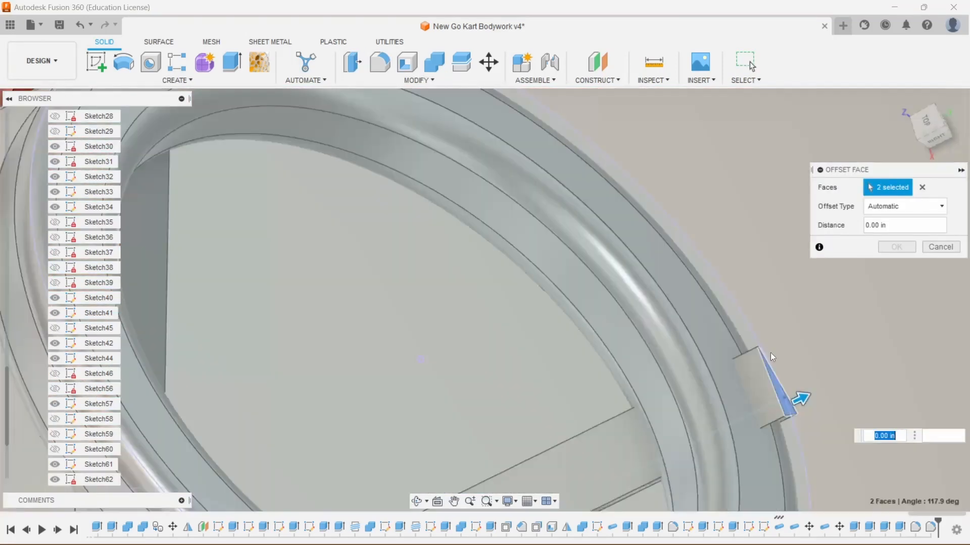
pyautogui.scroll(-2, 755, 296)
pyautogui.scroll(-2, 697, 303)
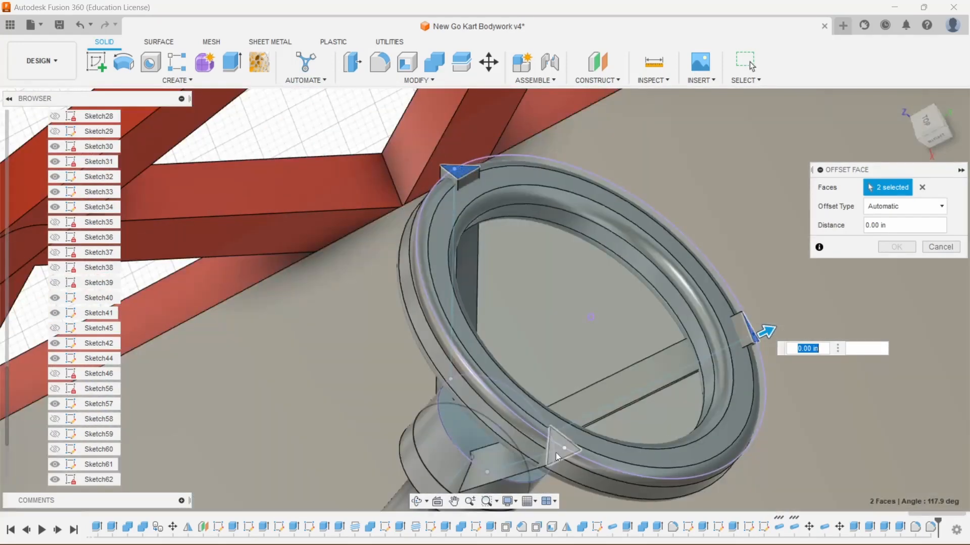
pyautogui.click(556, 453)
pyautogui.scroll(-2, 605, 310)
pyautogui.scroll(2, 587, 390)
pyautogui.moveTo(571, 394); pyautogui.dragTo(555, 399)
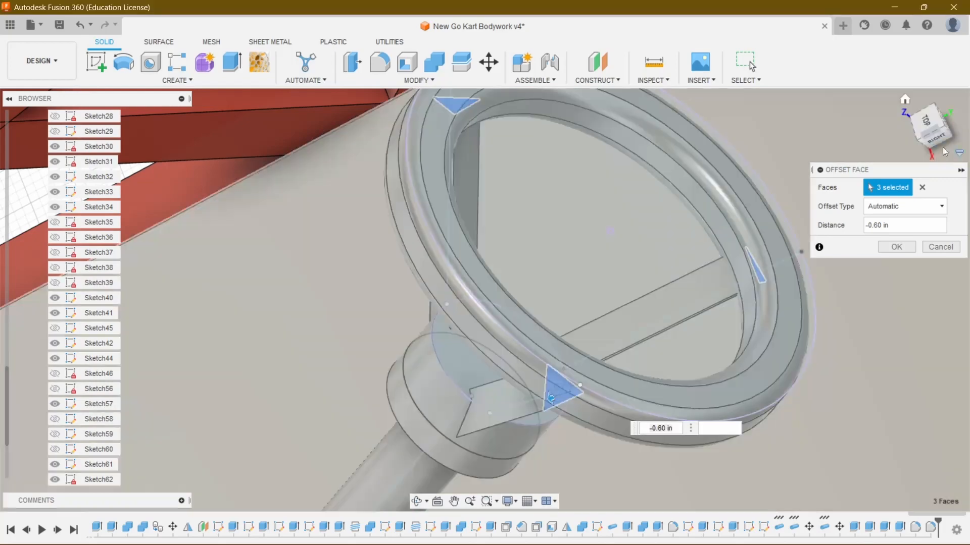
pyautogui.click(934, 123)
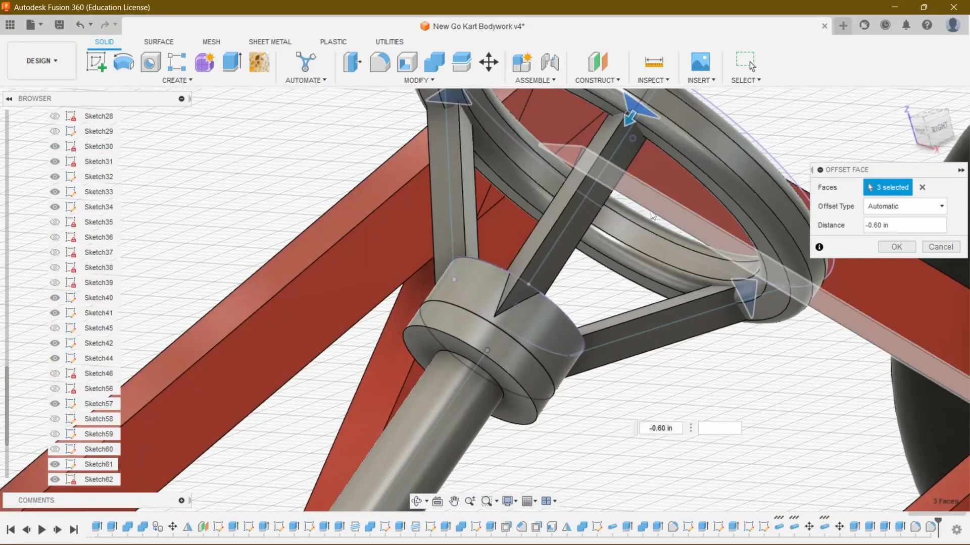
pyautogui.scroll(6, 635, 133)
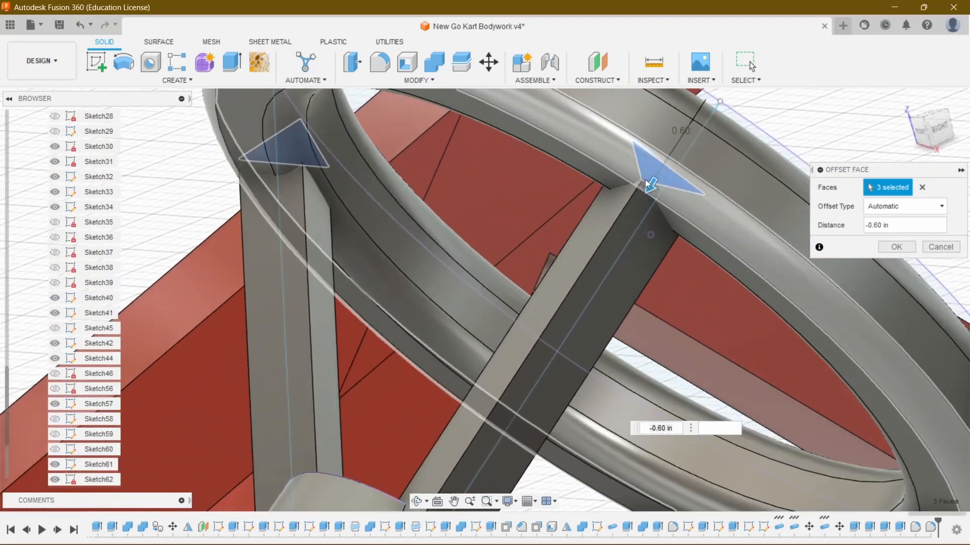
pyautogui.moveTo(652, 186); pyautogui.dragTo(652, 191)
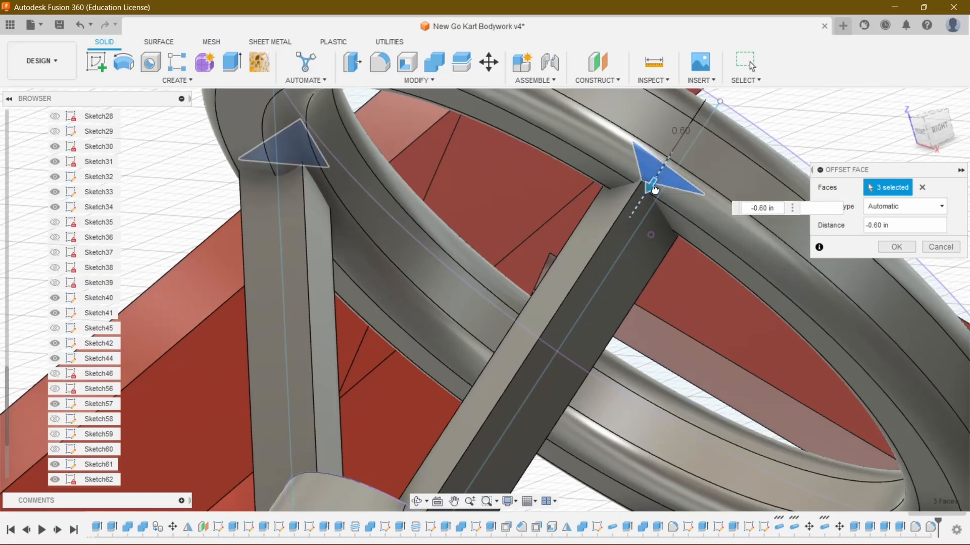
pyautogui.scroll(-3, 654, 196)
pyautogui.click(897, 247)
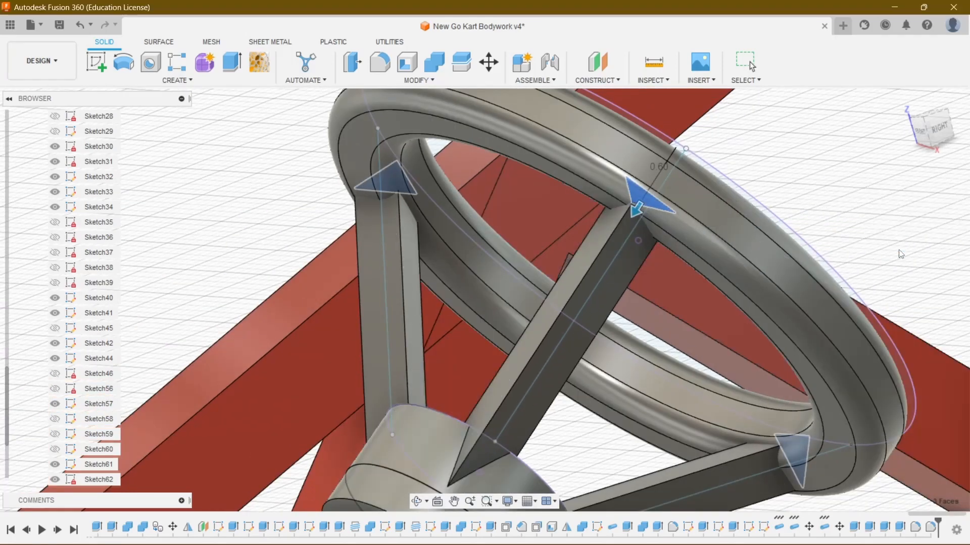
# - Fillet the long outer edge of each of the three spokes between hub and rim with a 0.05 in radius
pyautogui.moveTo(933, 116); pyautogui.dragTo(963, 111)
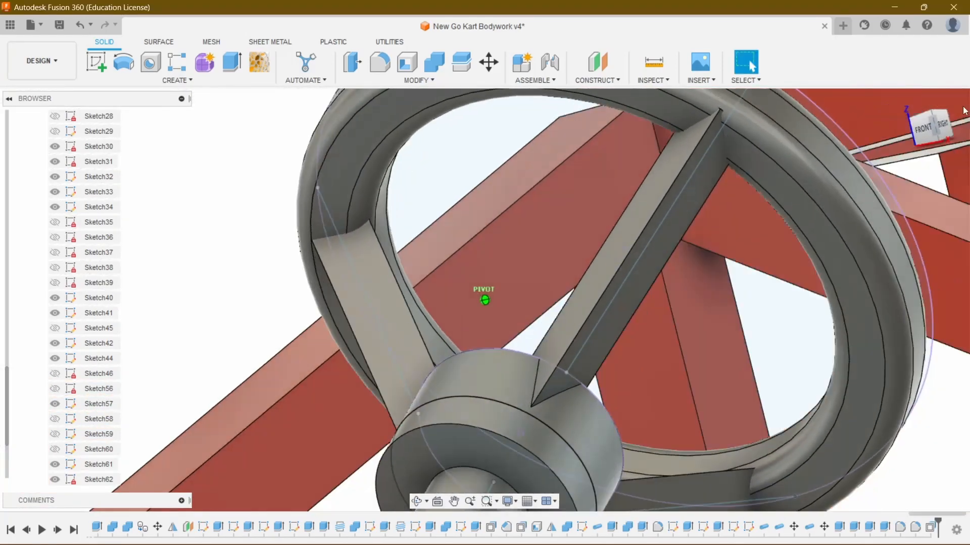
pyautogui.scroll(-2, 765, 244)
pyautogui.scroll(-3, 704, 200)
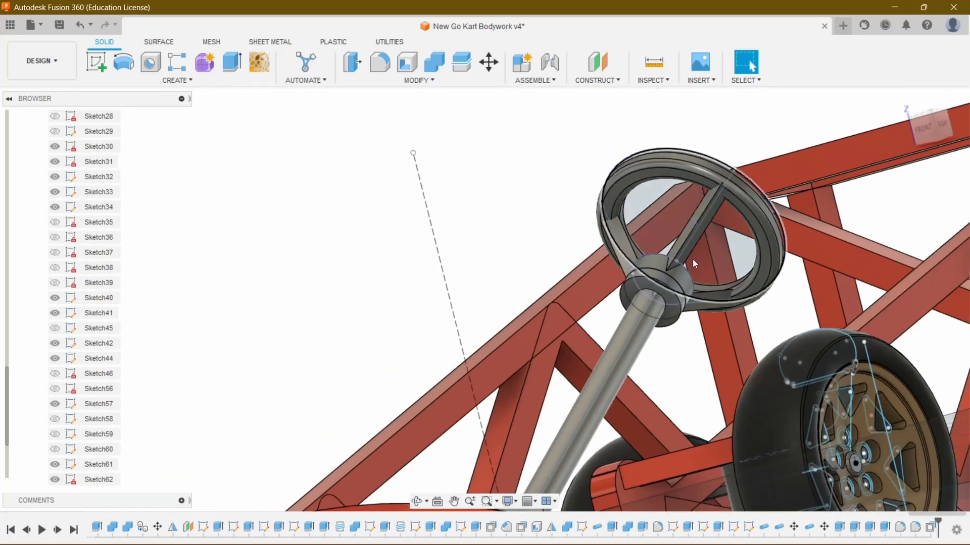
pyautogui.scroll(4, 677, 278)
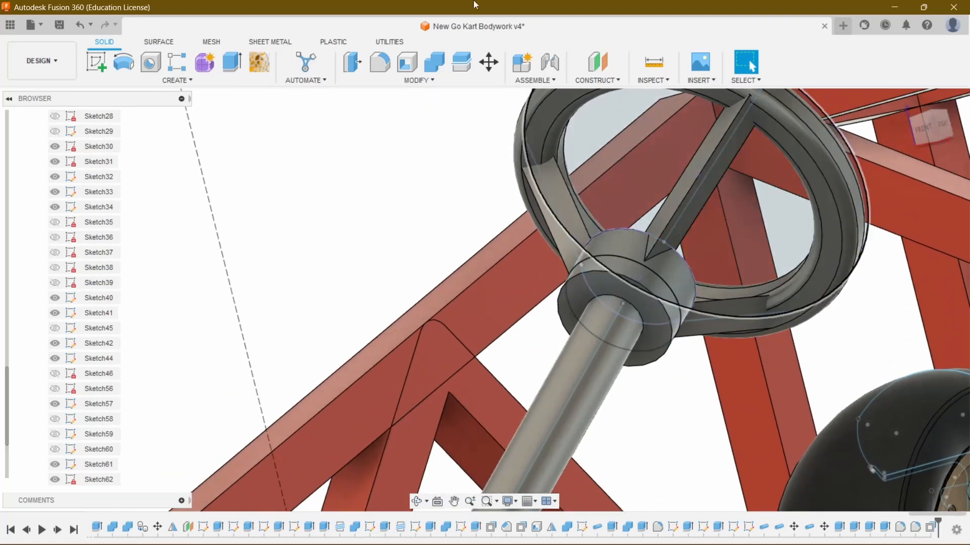
pyautogui.click(388, 63)
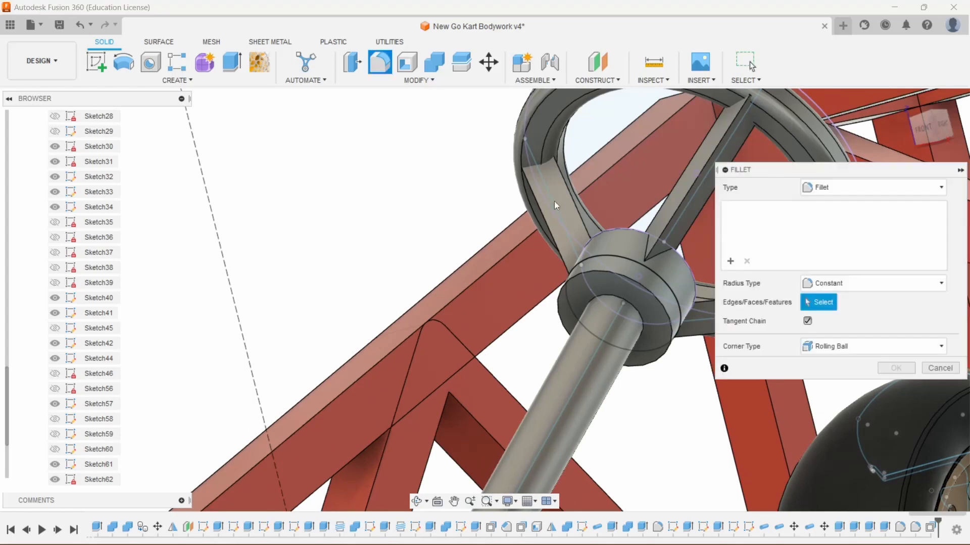
pyautogui.scroll(3, 555, 257)
pyautogui.click(548, 216)
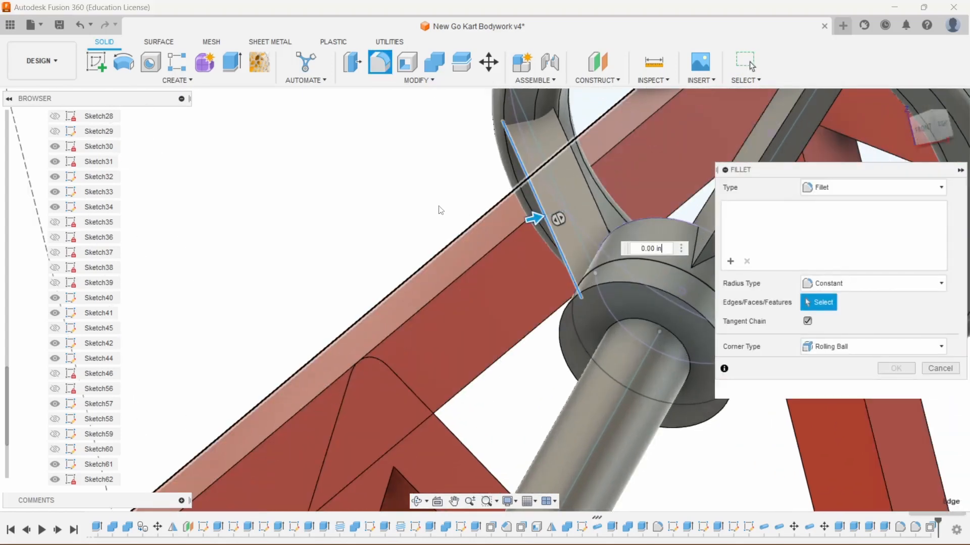
pyautogui.scroll(-2, 646, 177)
pyautogui.click(664, 126)
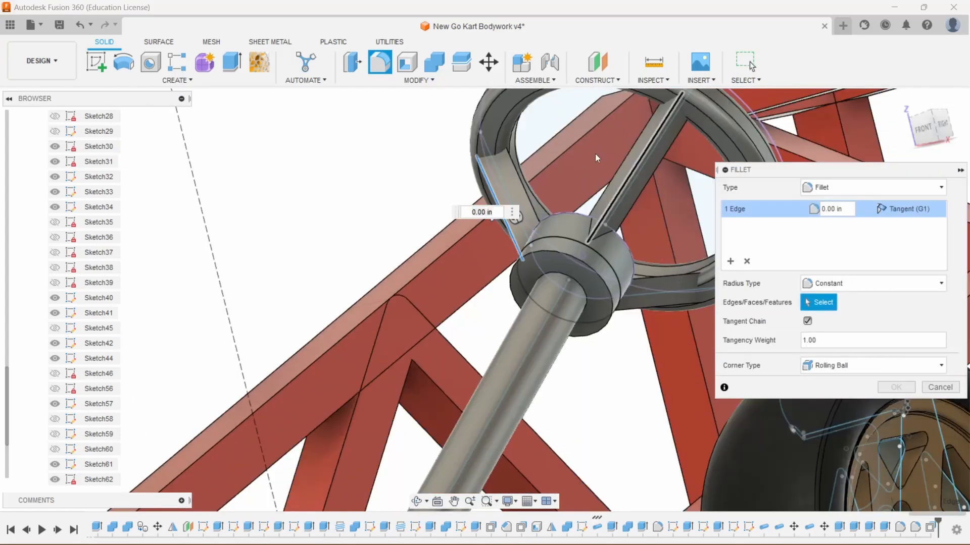
pyautogui.scroll(-2, 589, 180)
pyautogui.scroll(3, 646, 250)
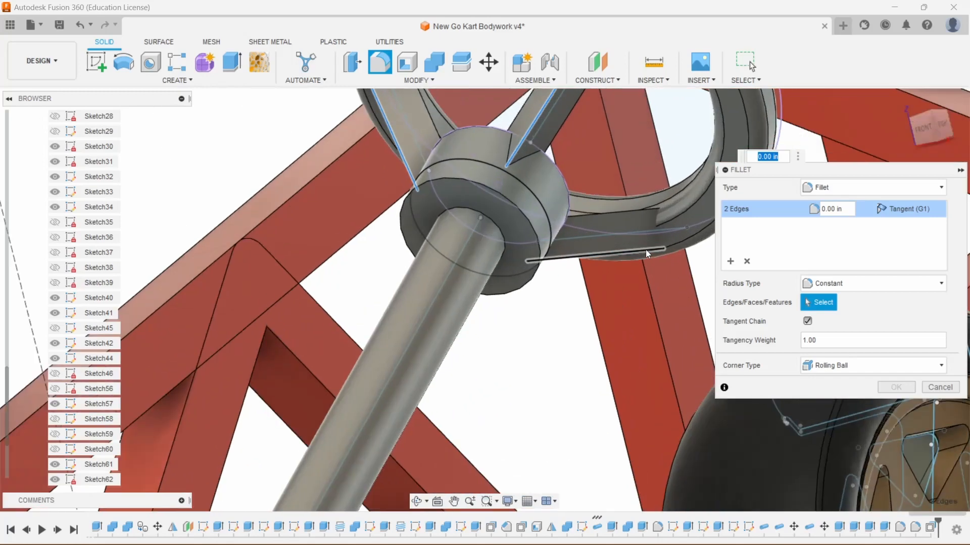
pyautogui.click(605, 255)
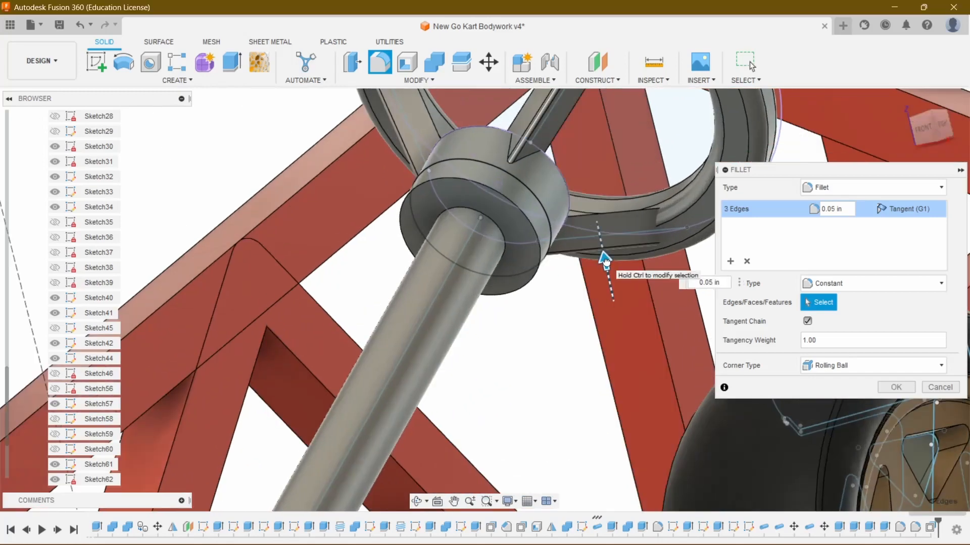
pyautogui.scroll(-2, 611, 315)
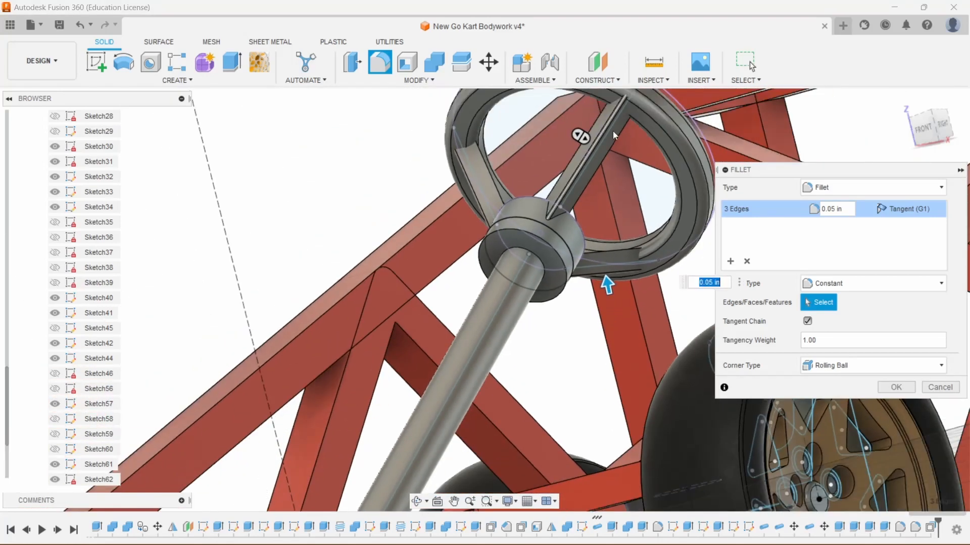
pyautogui.moveTo(926, 134); pyautogui.dragTo(825, 162)
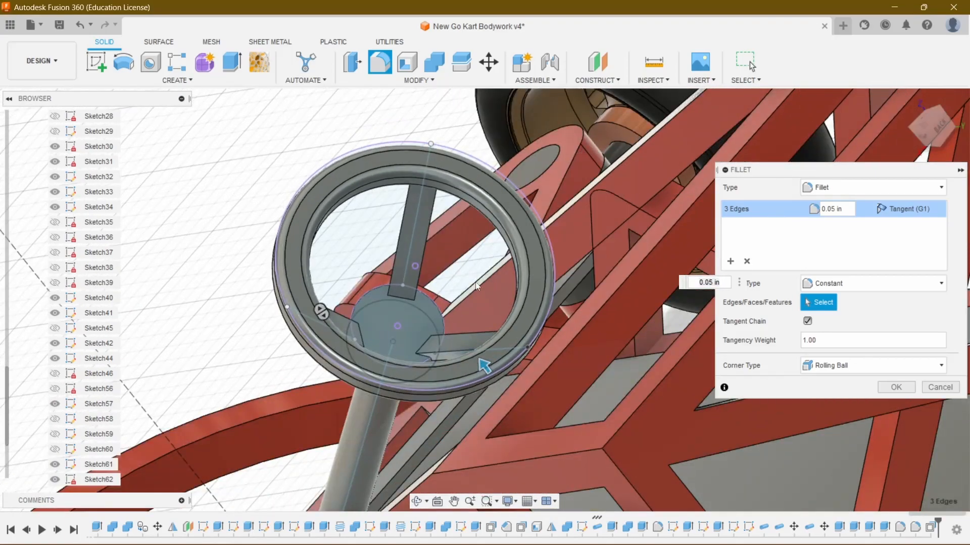
pyautogui.scroll(3, 349, 265)
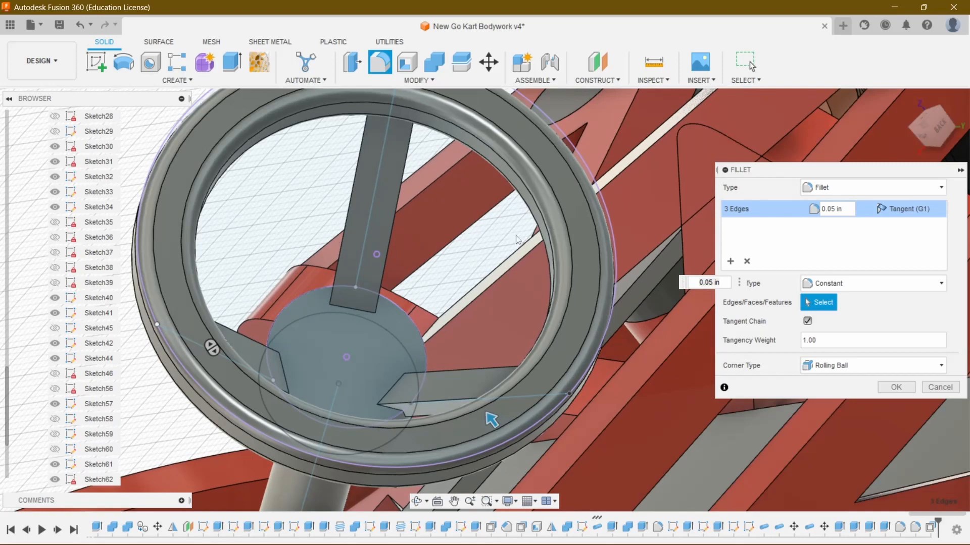
pyautogui.click(895, 387)
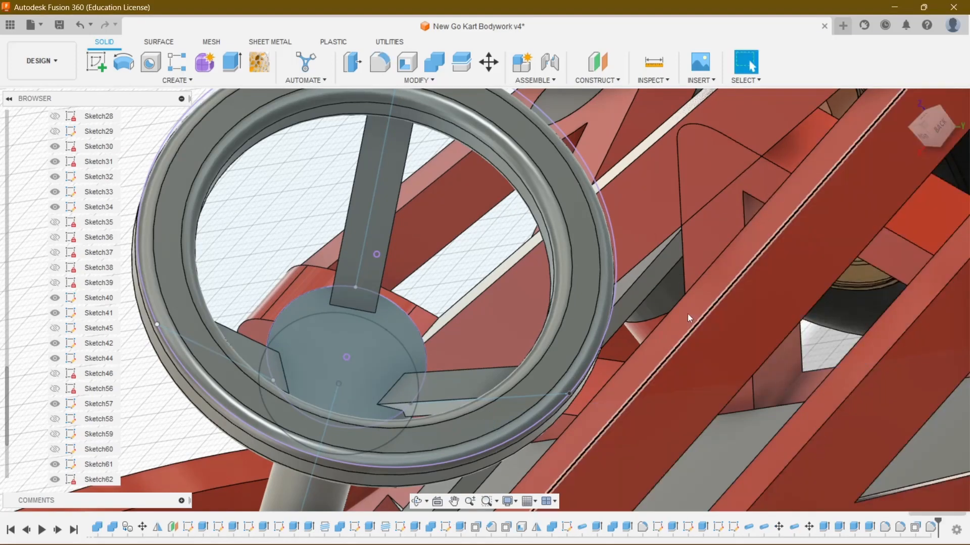
pyautogui.scroll(-3, 689, 318)
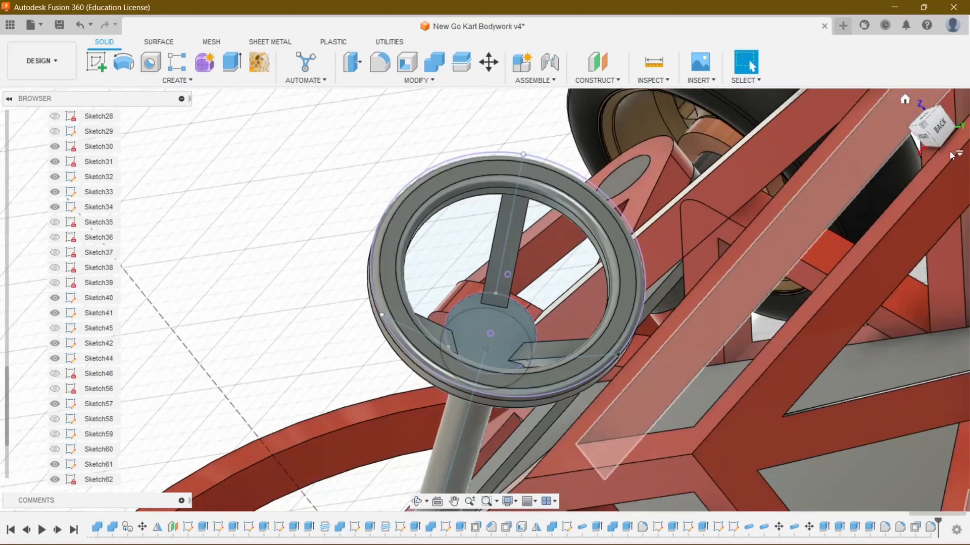
# - Examine the filleted steering wheel, hub and column from the side and within the whole kart
pyautogui.moveTo(934, 143); pyautogui.dragTo(913, 112)
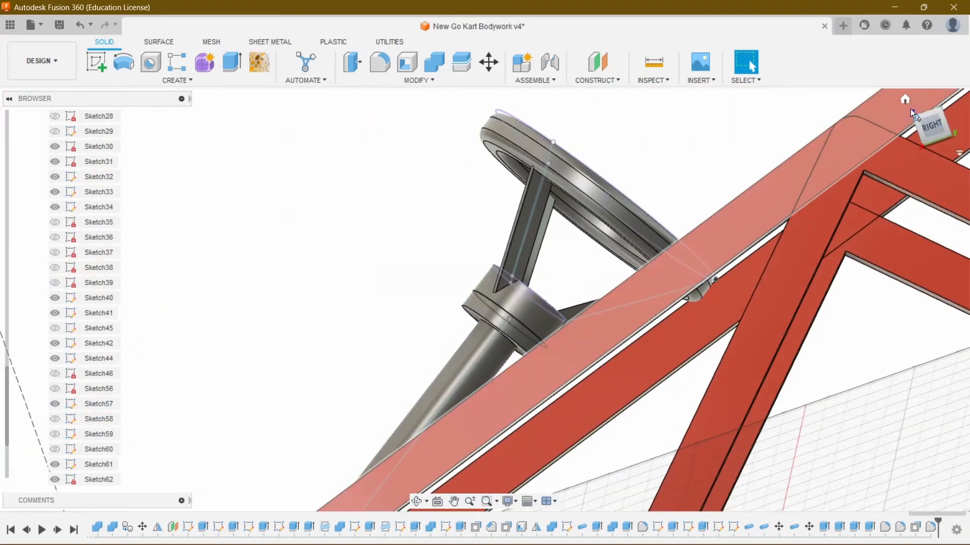
pyautogui.click(907, 99)
pyautogui.scroll(8, 510, 332)
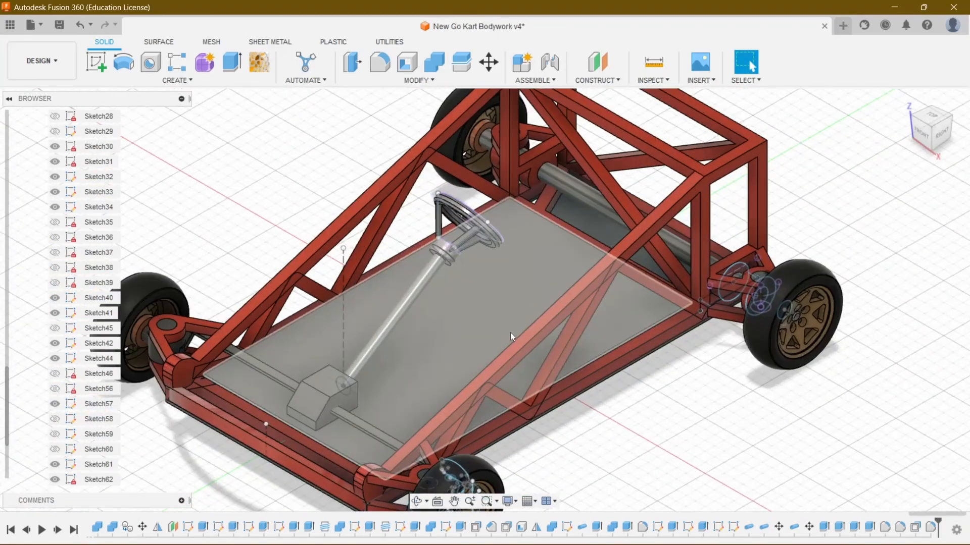
pyautogui.scroll(-8, 529, 253)
pyautogui.scroll(5, 489, 372)
pyautogui.scroll(3, 413, 323)
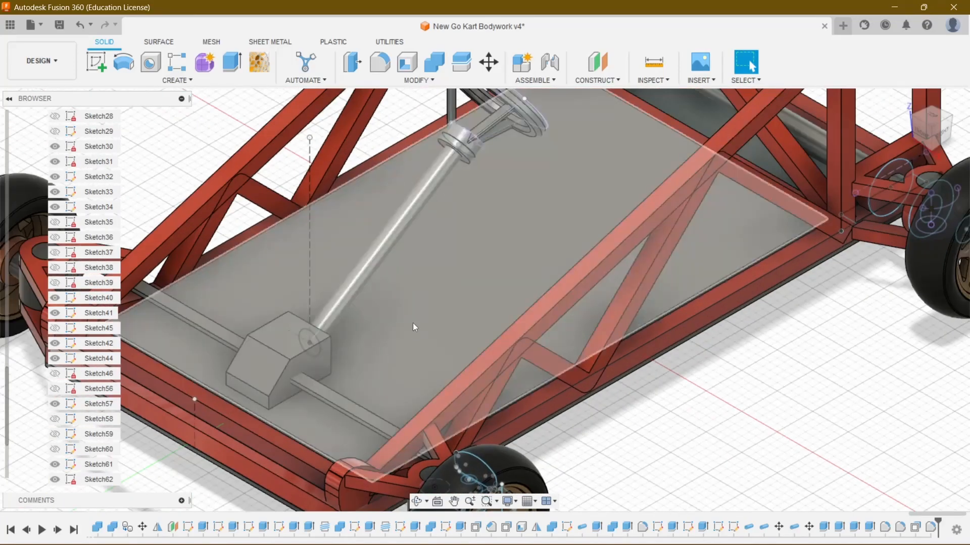
pyautogui.scroll(2, 495, 169)
pyautogui.scroll(-6, 511, 157)
pyautogui.scroll(4, 511, 175)
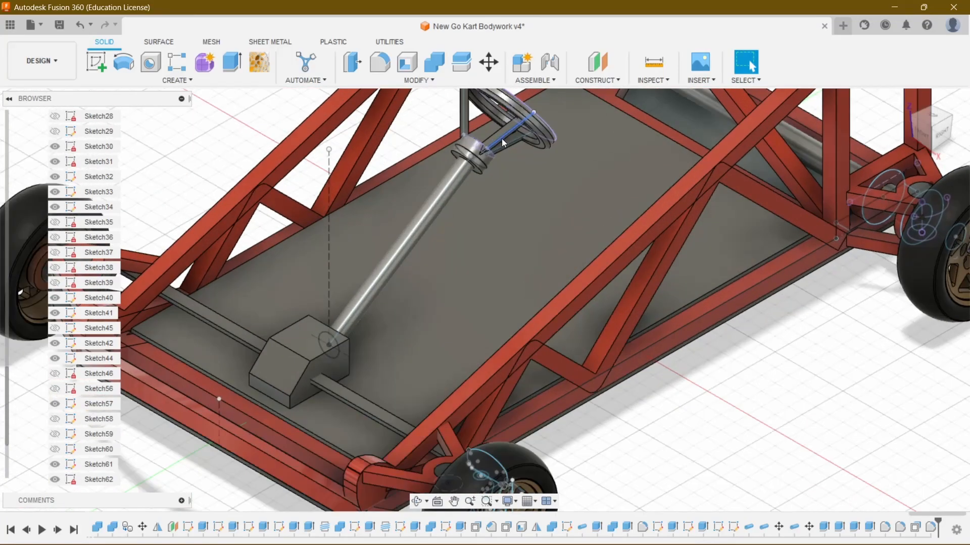
pyautogui.scroll(-2, 564, 167)
pyautogui.scroll(5, 561, 164)
pyautogui.scroll(-5, 551, 162)
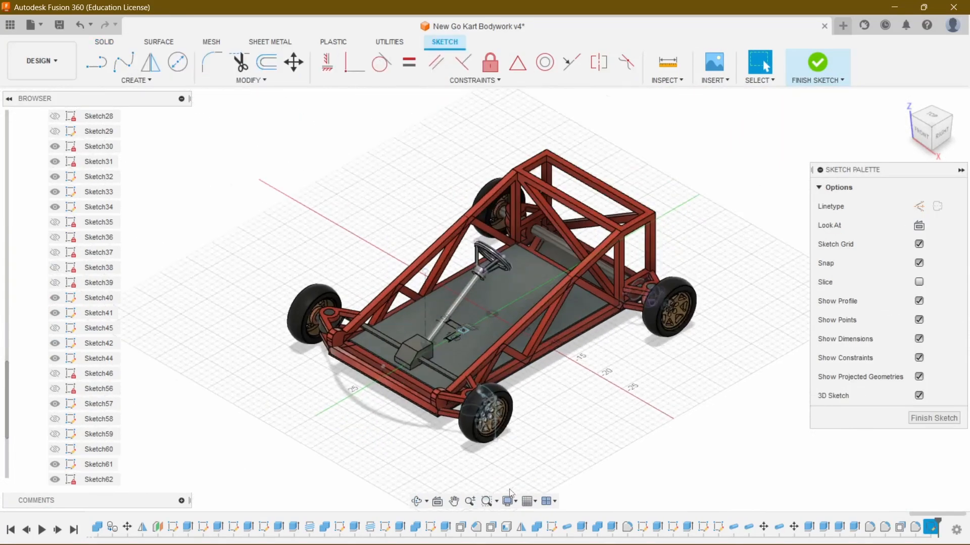
pyautogui.scroll(6, 507, 241)
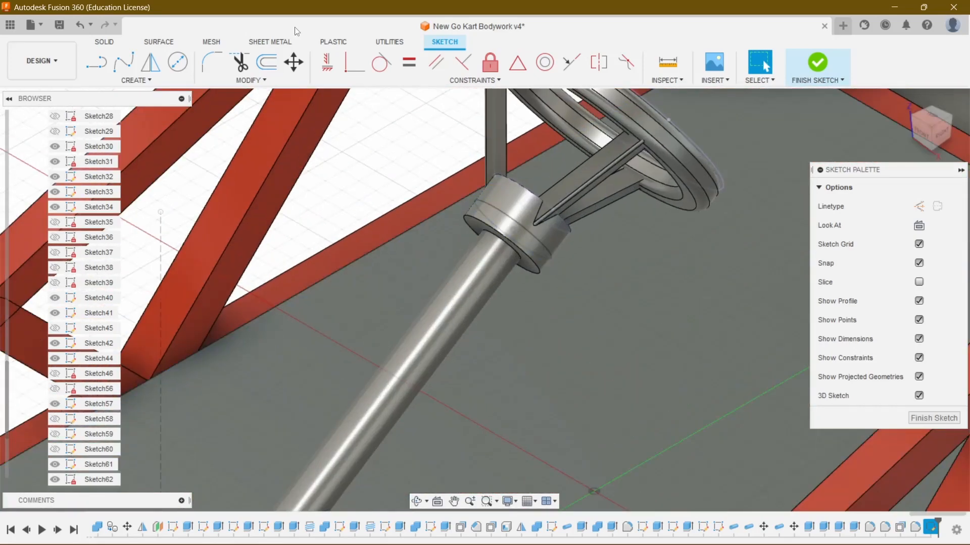
pyautogui.click(105, 42)
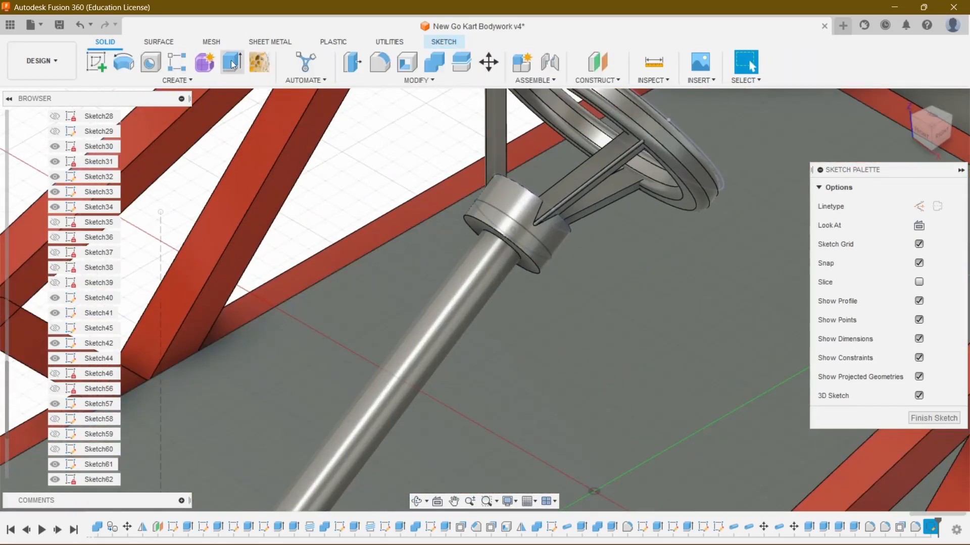
pyautogui.click(80, 25)
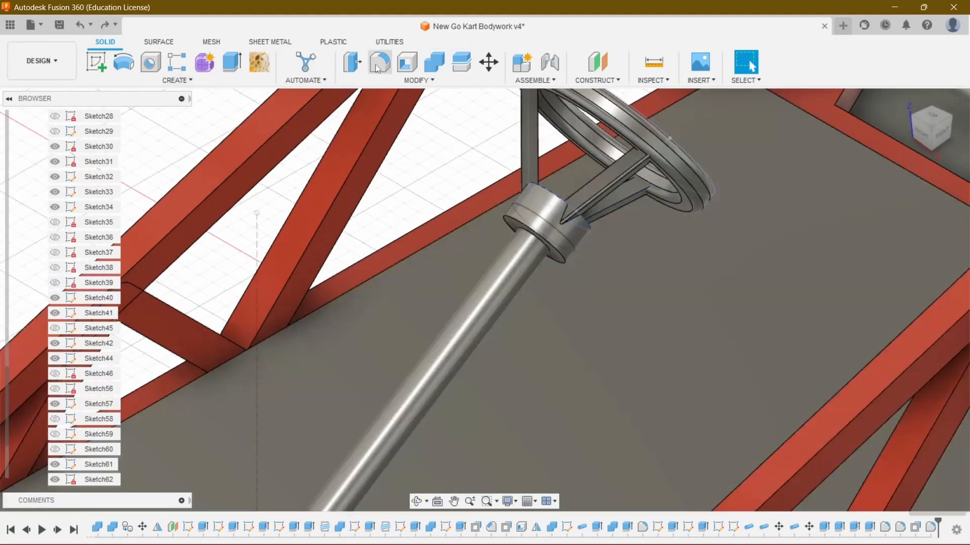
# - Fillet the steering wheel hub's lower outer edge, around the column, with a 0.25 in radius
pyautogui.click(378, 65)
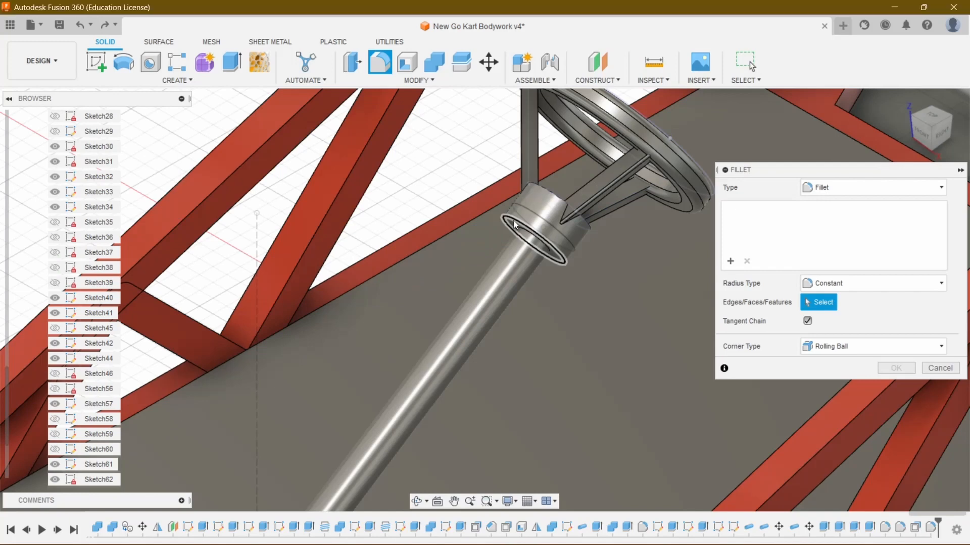
pyautogui.click(513, 221)
pyautogui.scroll(5, 516, 222)
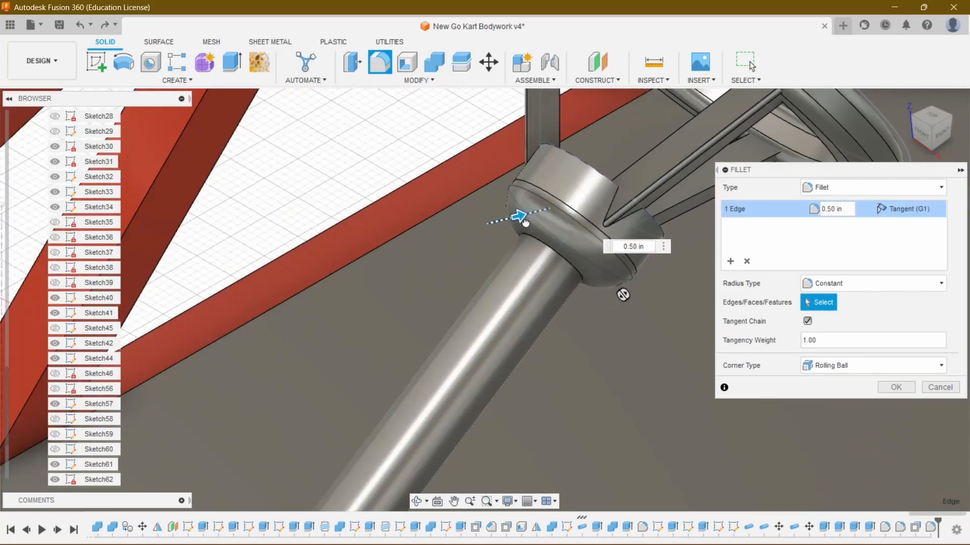
pyautogui.moveTo(526, 222); pyautogui.dragTo(518, 218)
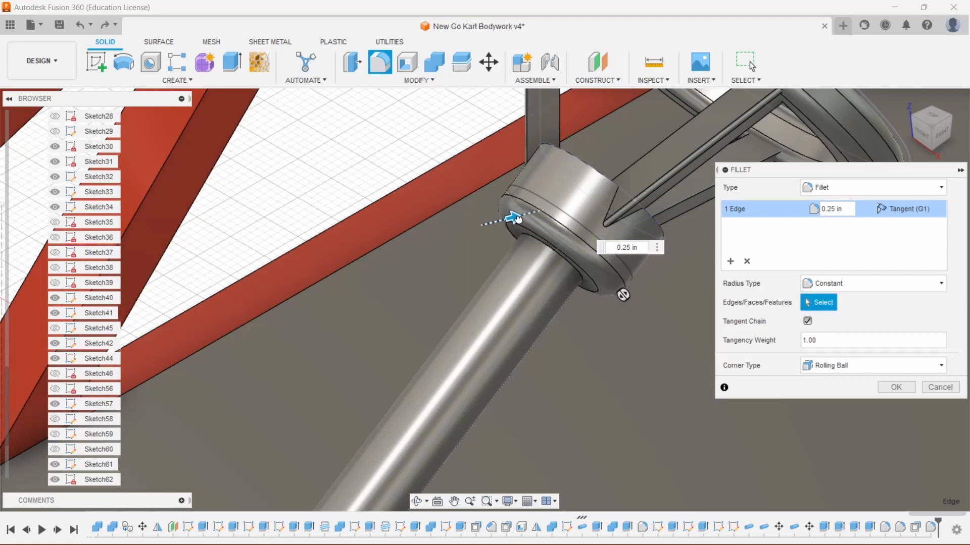
pyautogui.click(887, 388)
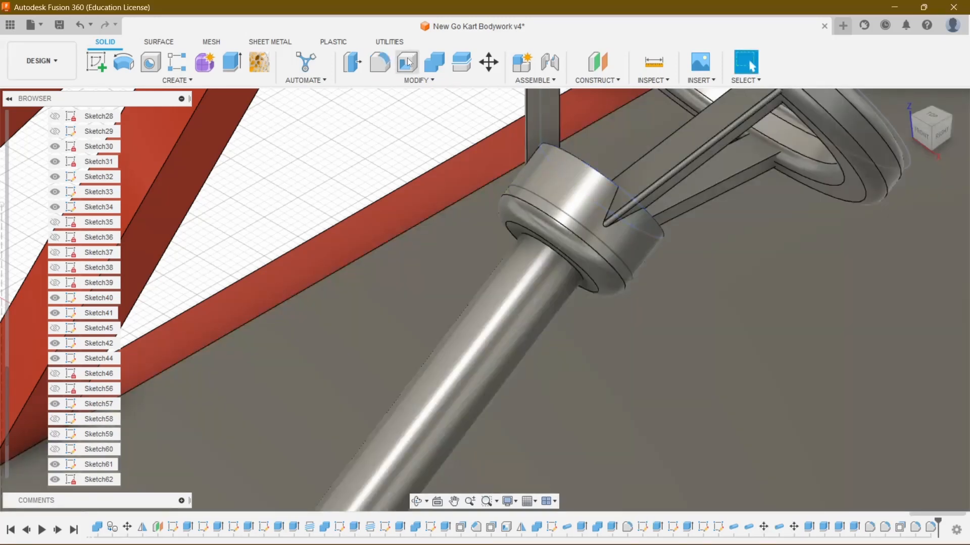
pyautogui.click(356, 68)
pyautogui.click(379, 63)
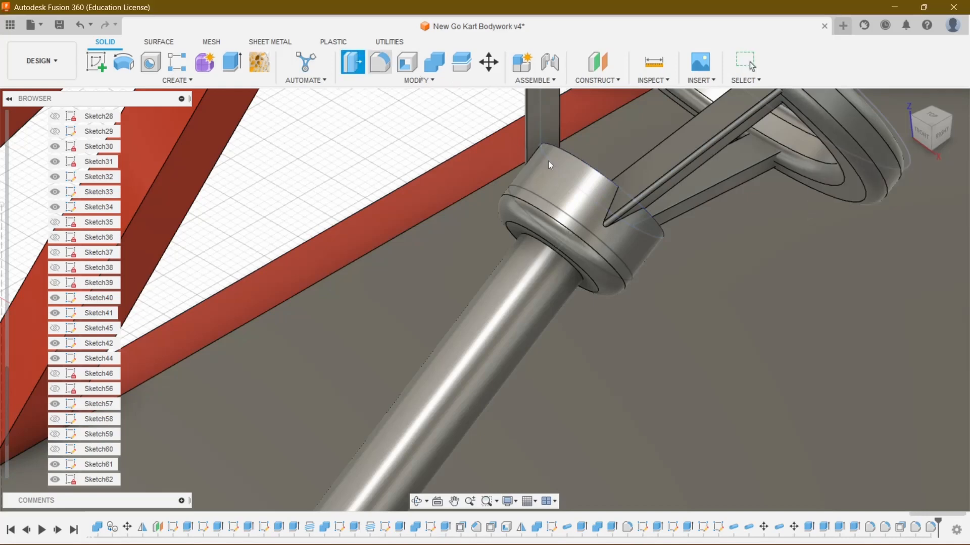
pyautogui.click(595, 174)
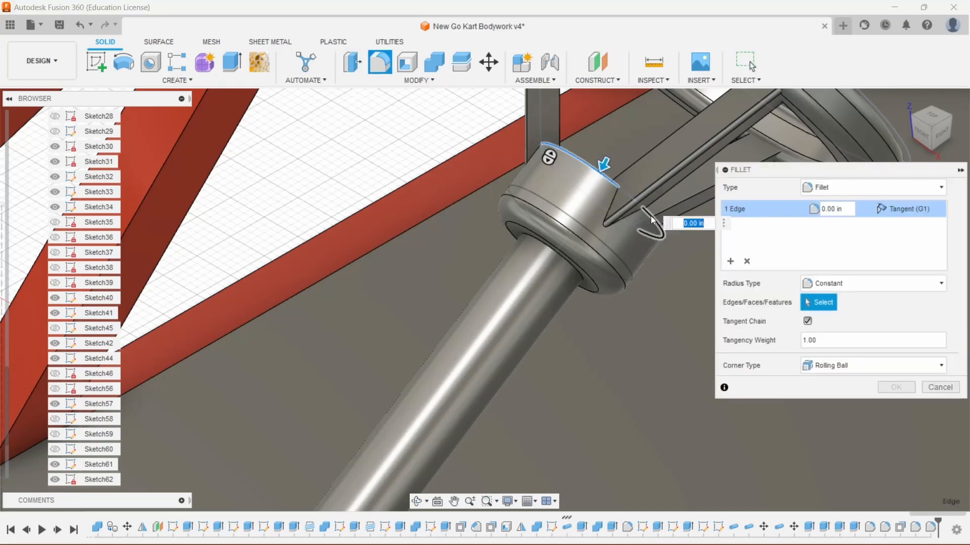
pyautogui.click(939, 387)
pyautogui.scroll(-10, 774, 308)
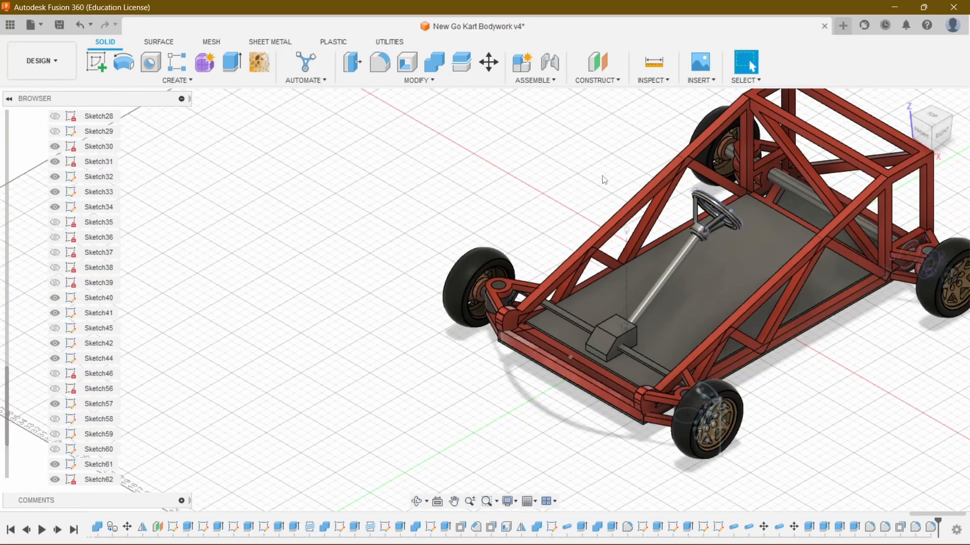
pyautogui.scroll(-3, 592, 290)
pyautogui.scroll(4, 659, 356)
pyautogui.scroll(-3, 707, 366)
pyautogui.scroll(1, 867, 384)
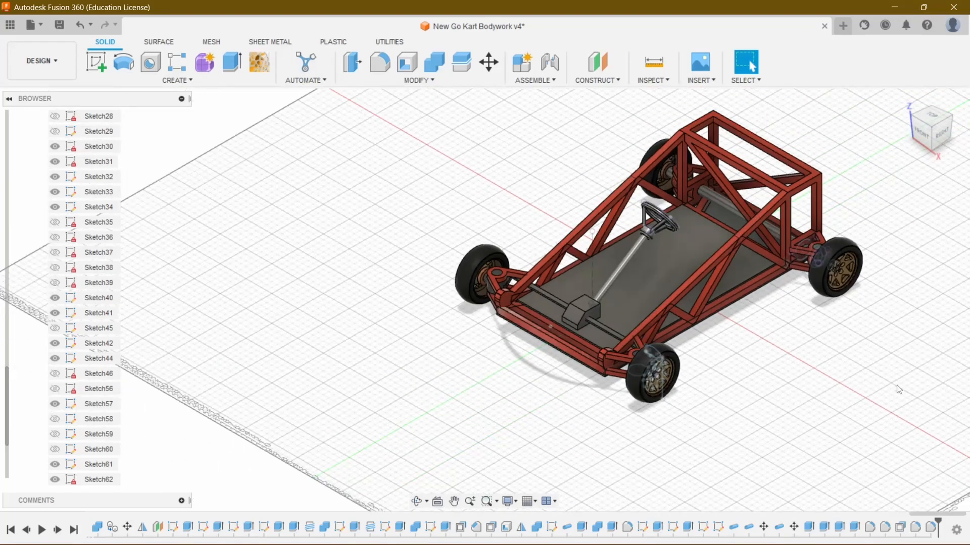
pyautogui.scroll(3, 899, 389)
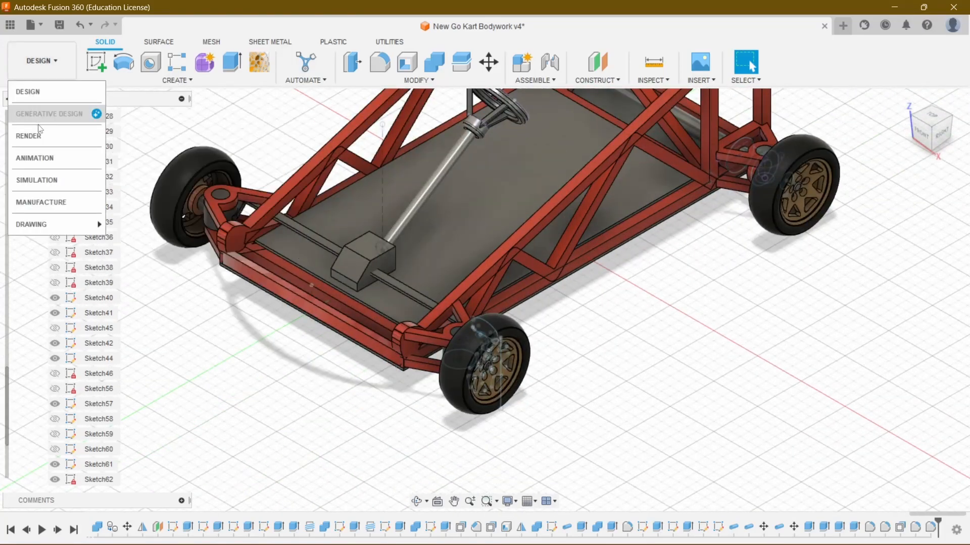